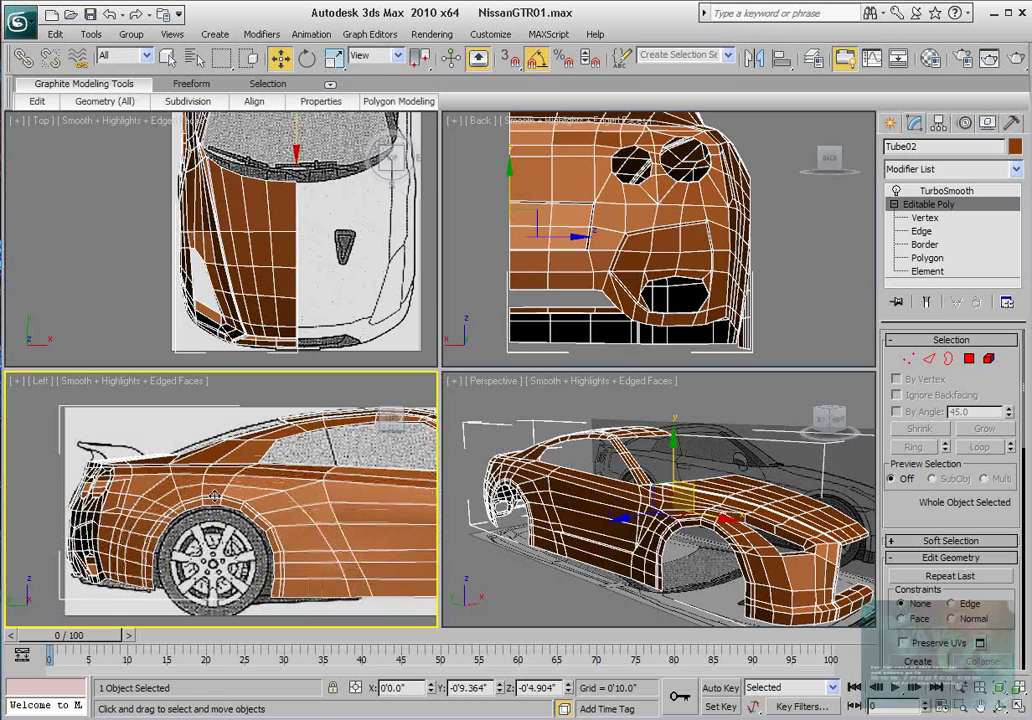
- Turn on see-through display for the car body so the blueprint shows behind the rear side window area
scroll(206, 470, "up", 4)
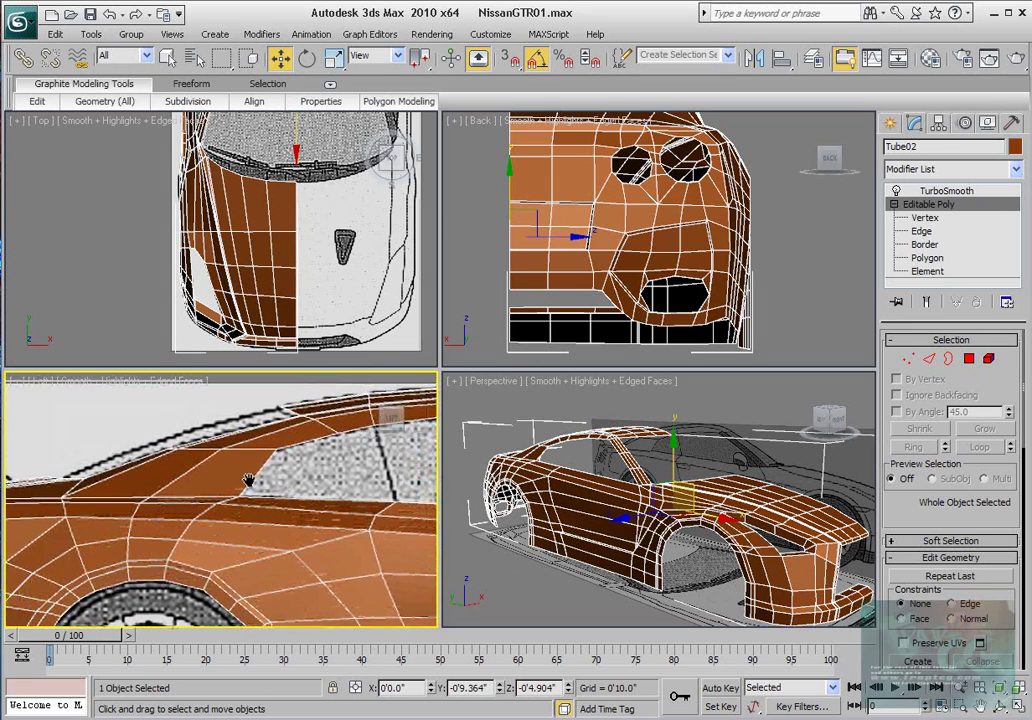
scroll(298, 486, "down", 5)
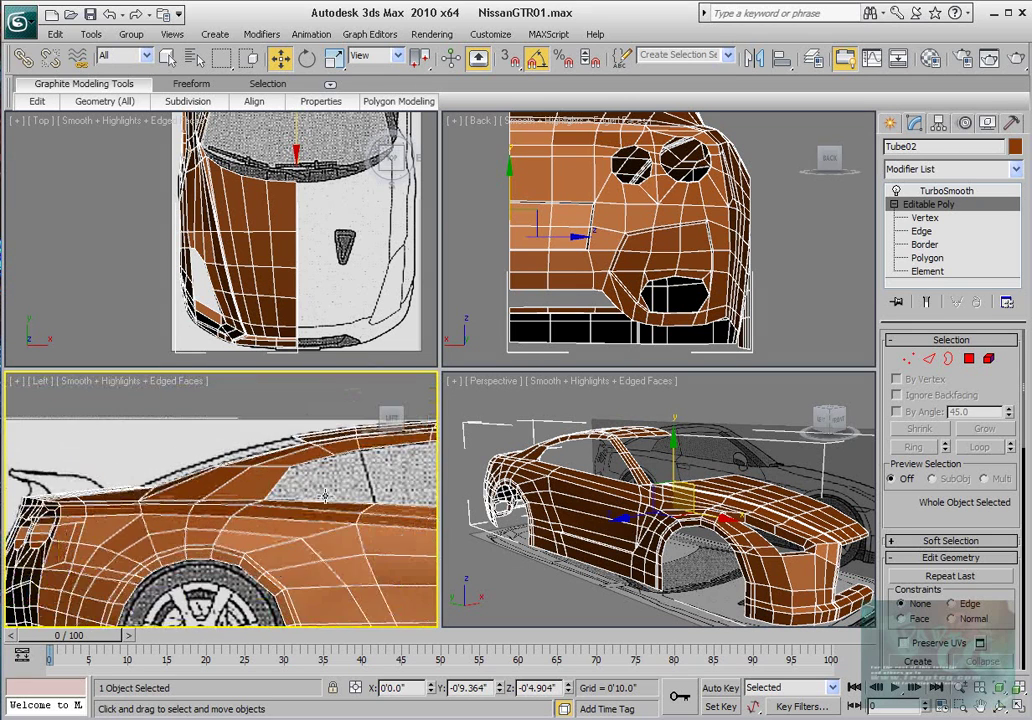
middle_click_drag(704, 553, 630, 524)
middle_click_drag(212, 499, 249, 486)
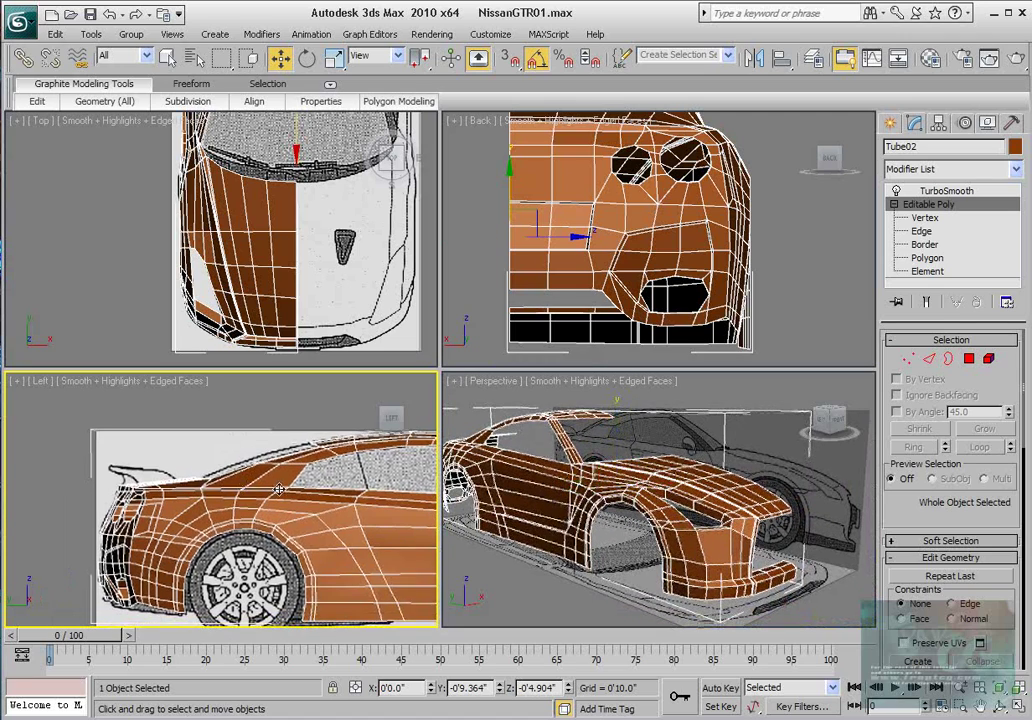
scroll(258, 485, "up", 2)
key("alt+x")
scroll(316, 522, "up", 4)
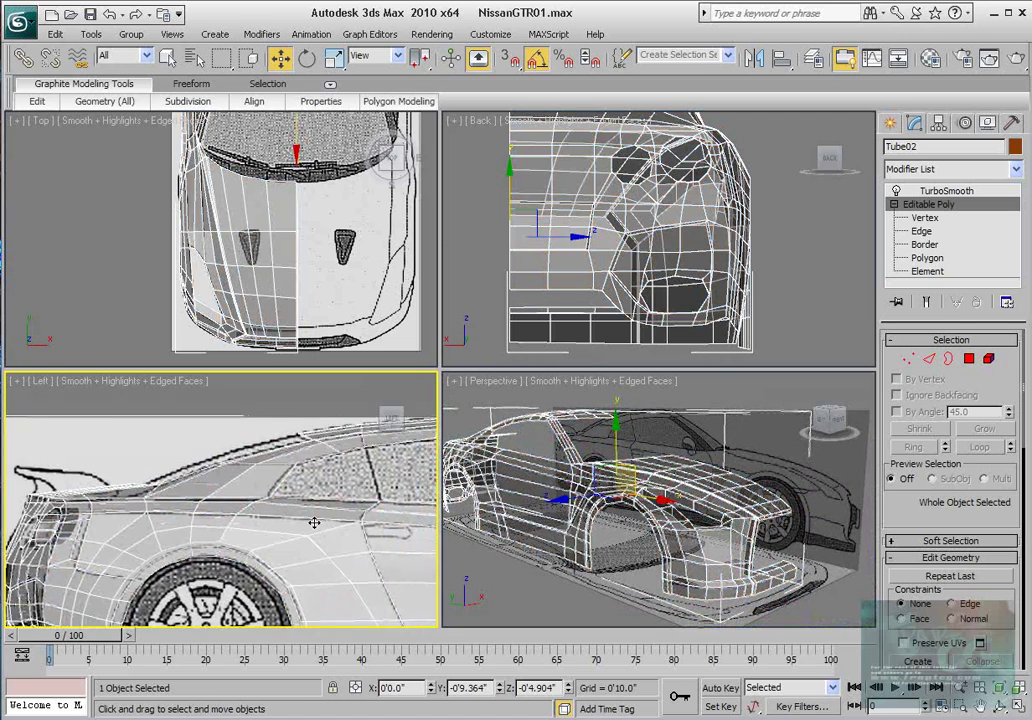
- Connect the ring of edges across the rear pillar behind the side window with 1 segment and slide 0
left_click(929, 358)
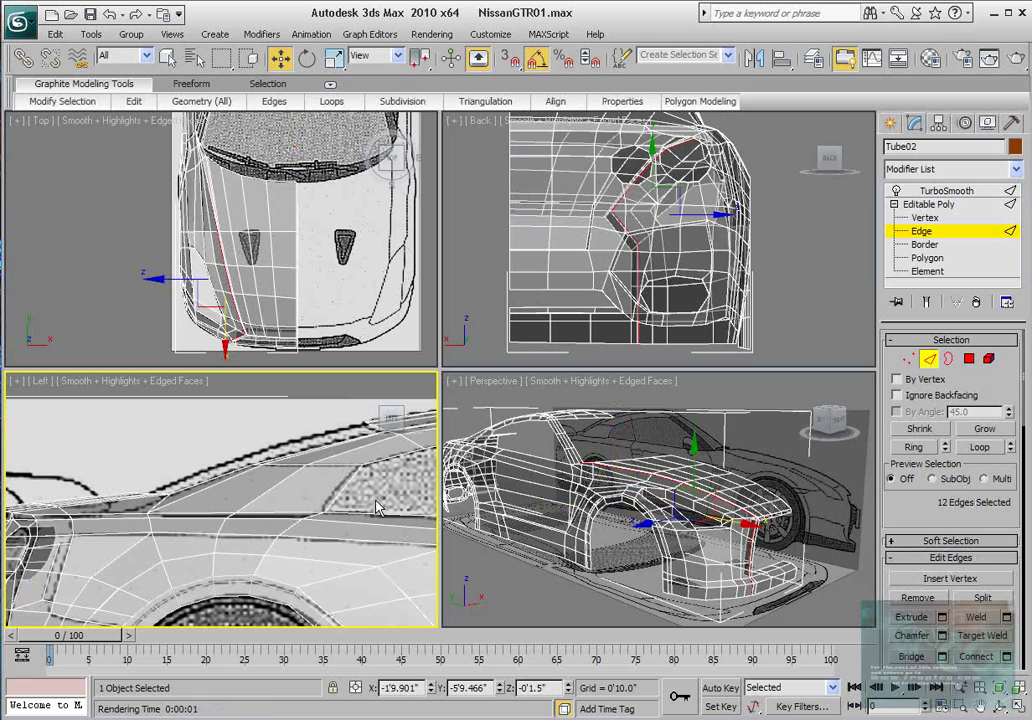
left_click(346, 485)
left_click(914, 448)
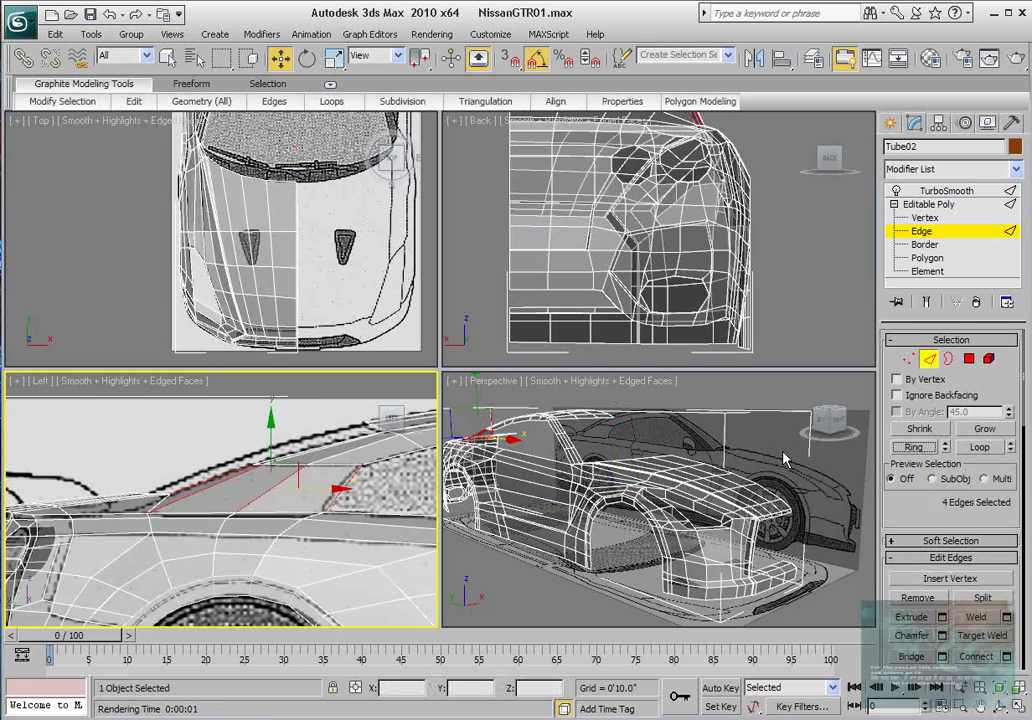
middle_click_drag(347, 485, 304, 485)
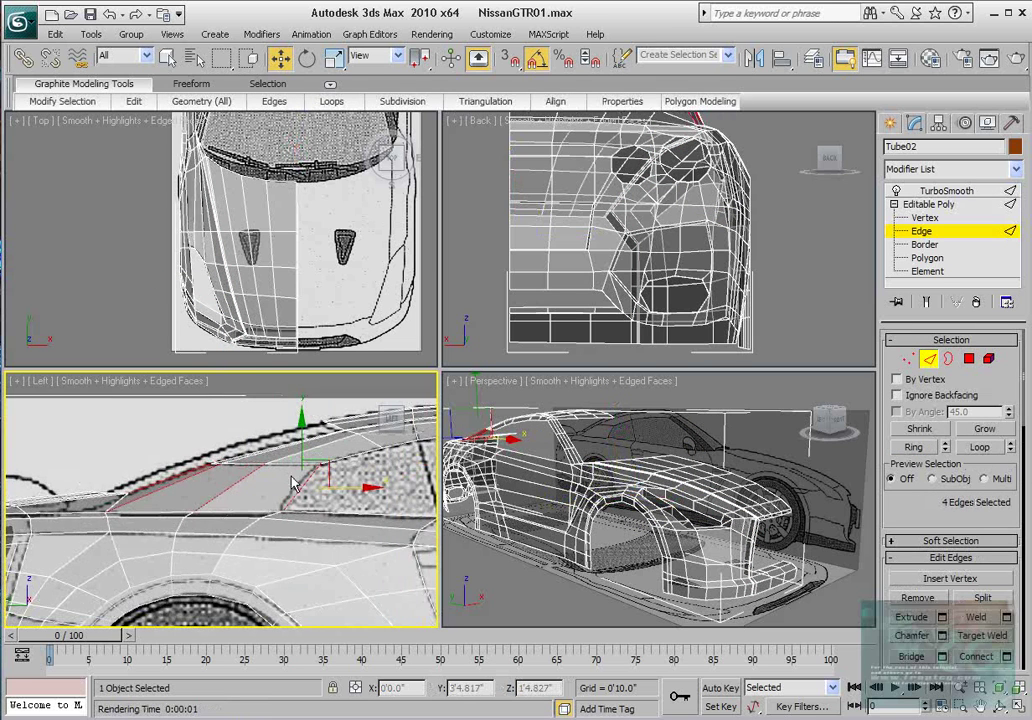
left_click(1007, 657)
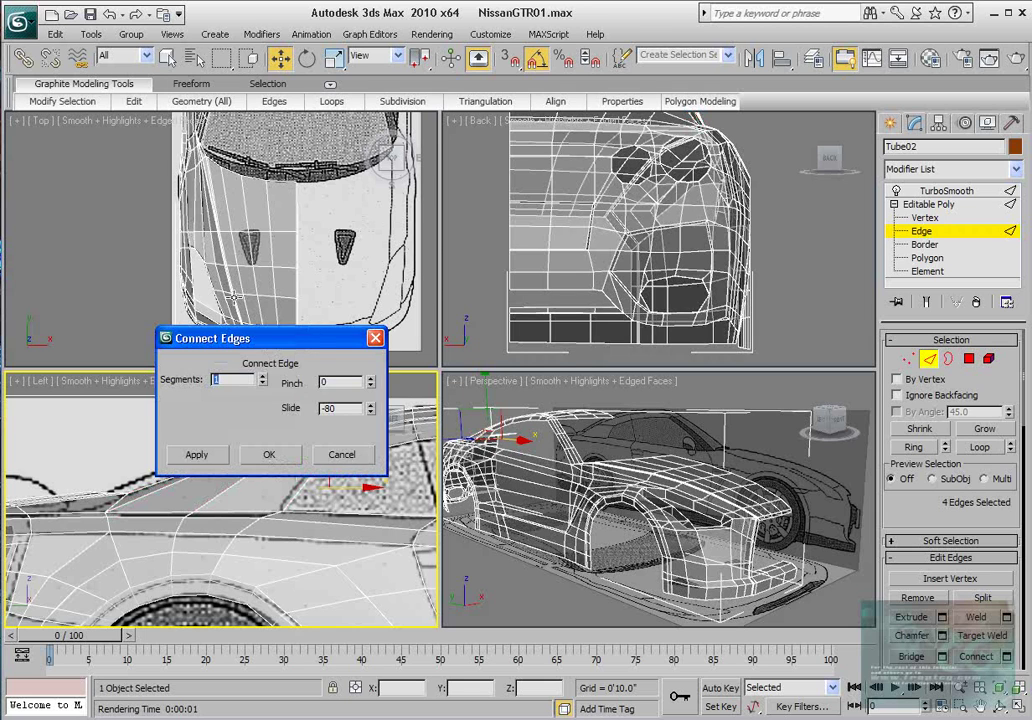
left_click_drag(254, 344, 336, 147)
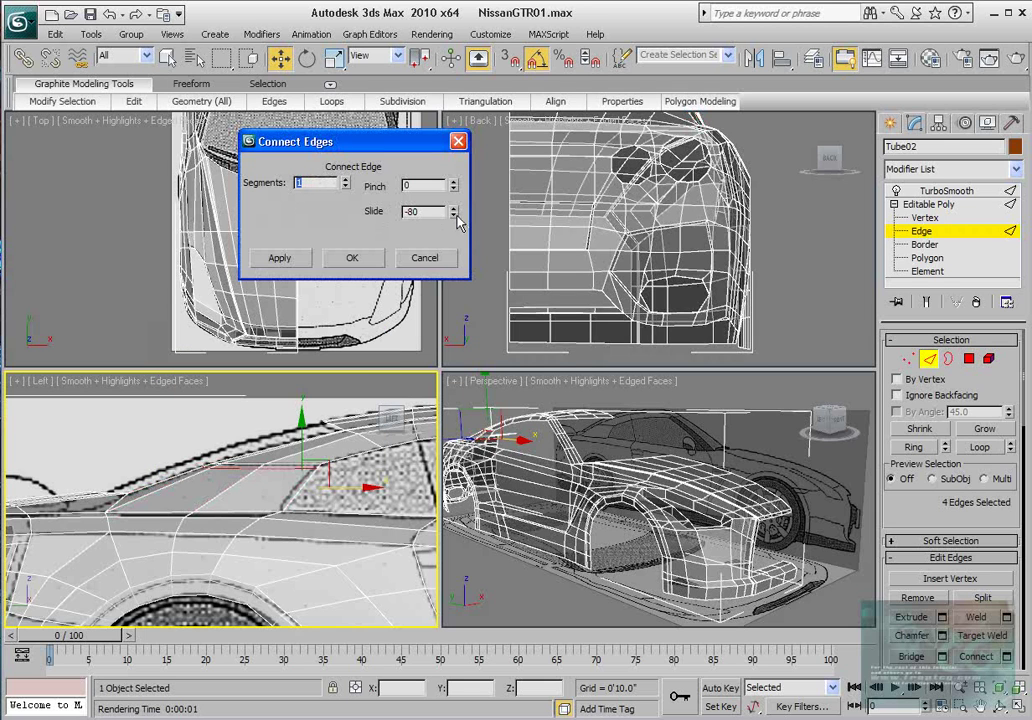
left_click(356, 259)
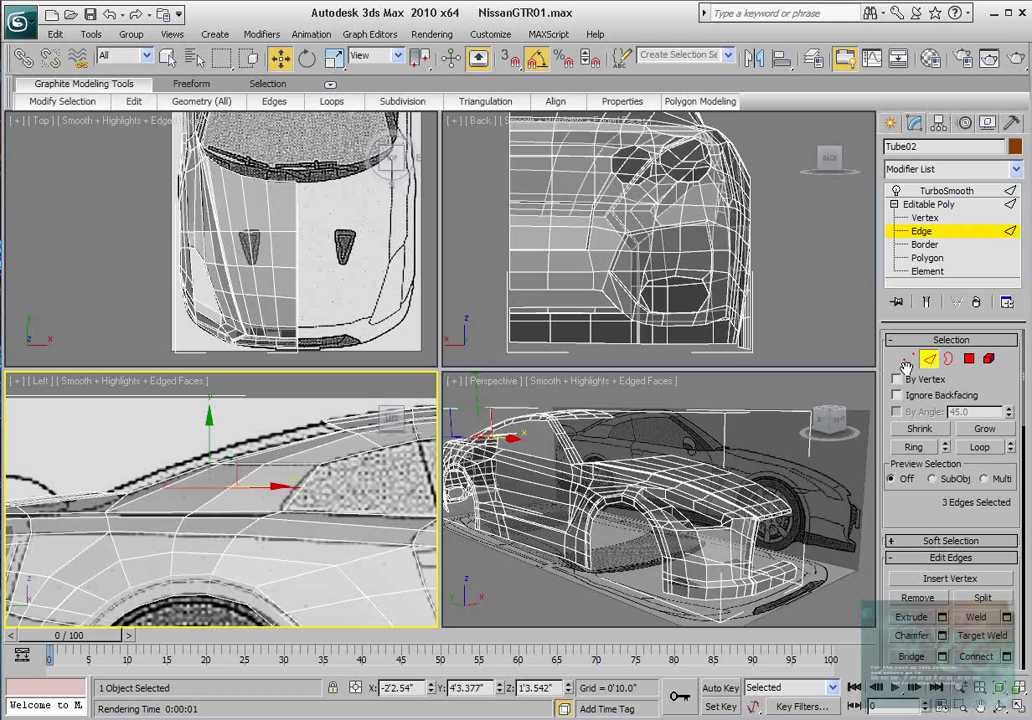
- Move the new vertex at the rear edge of the side window slightly toward the car's rear, onto the blueprint outline
left_click(909, 359)
scroll(350, 458, "up", 4)
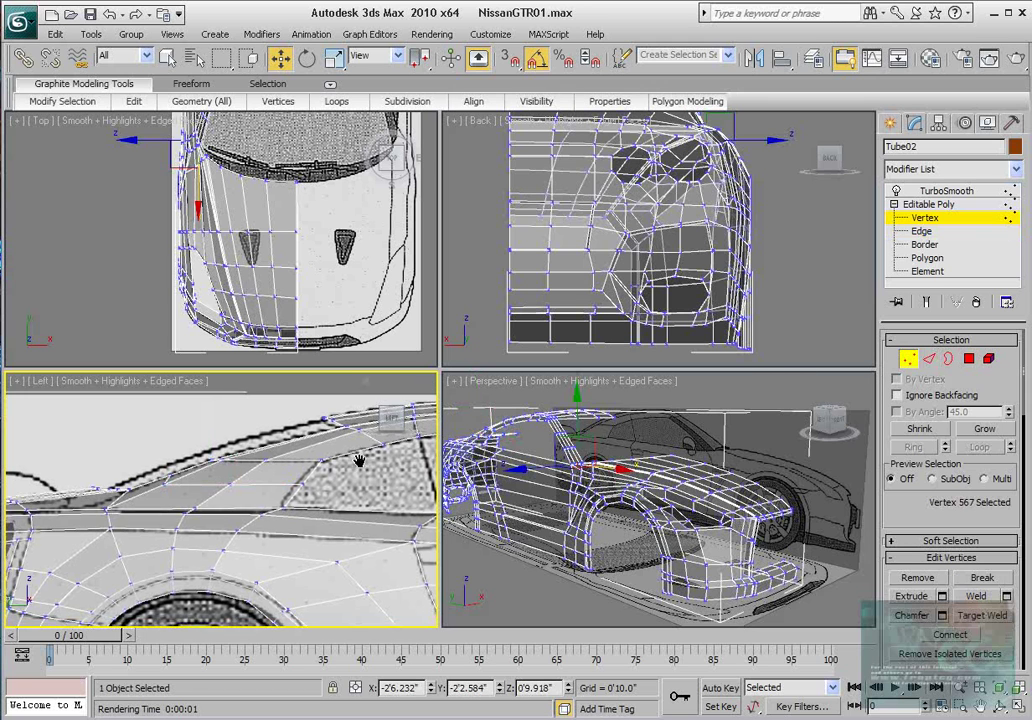
left_click_drag(330, 456, 320, 457)
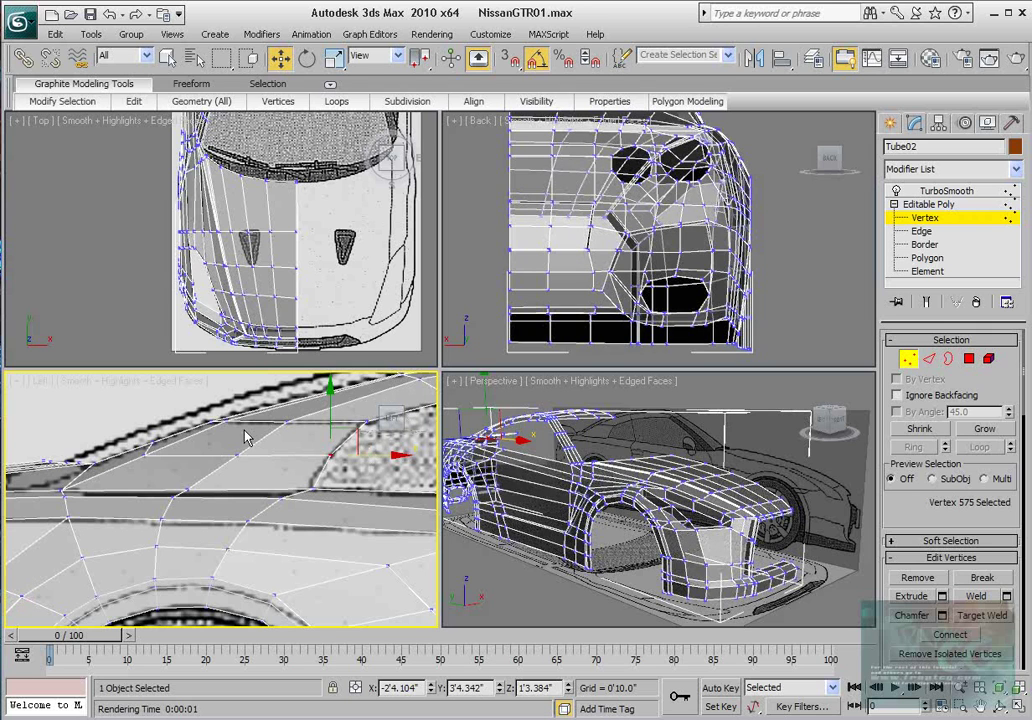
- Reposition the new vertex on the inner edge of the rear pillar in side and top views to follow the roofline and rear window outline
middle_click_drag(232, 434, 272, 449)
middle_click_drag(311, 180, 276, 295)
scroll(312, 212, "down", 4)
scroll(274, 260, "up", 6)
middle_click_drag(270, 200, 270, 278)
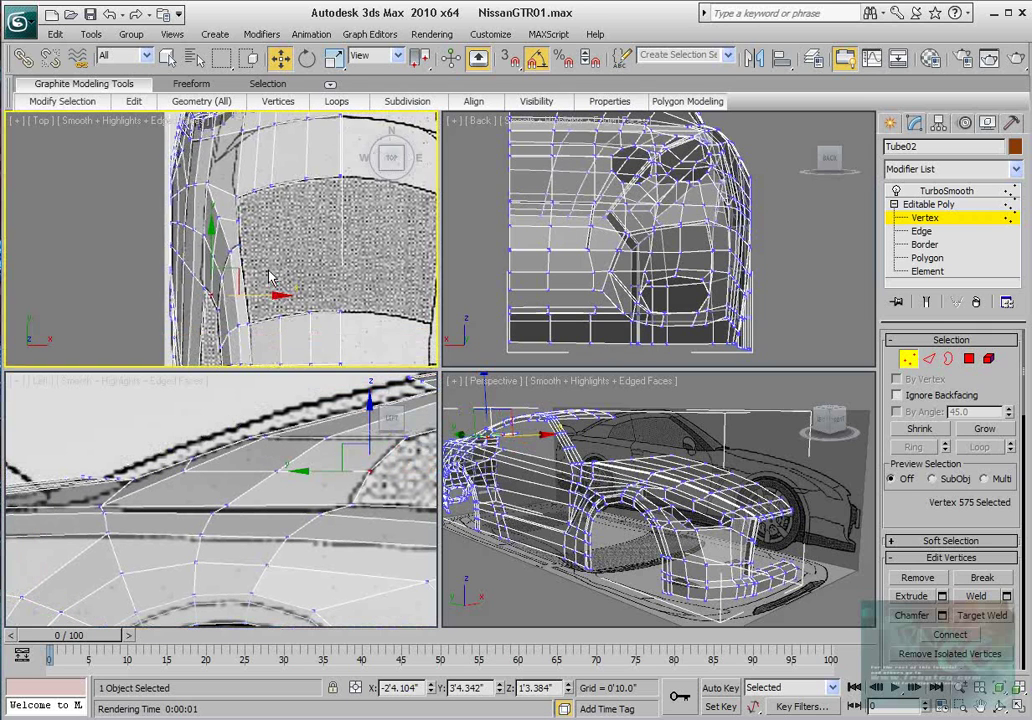
scroll(268, 278, "up", 5)
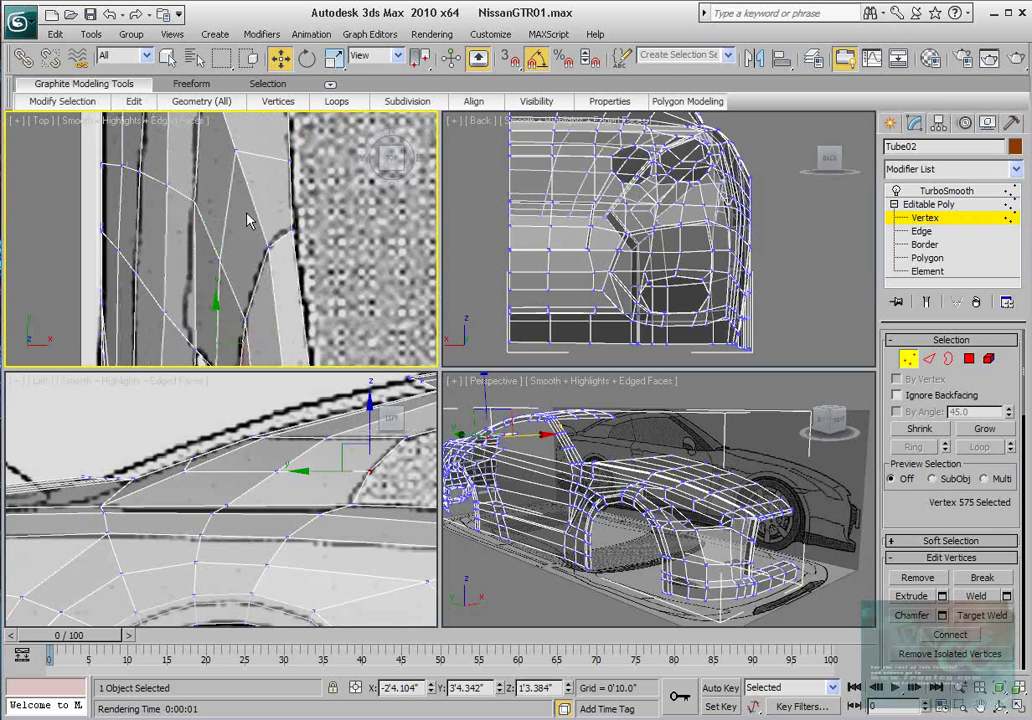
scroll(244, 226, "down", 2)
left_click(235, 210)
mouse_move(181, 495)
middle_mouse_down()
mouse_move(198, 507)
mouse_move(196, 487)
middle_mouse_up()
scroll(198, 507, "up", 3)
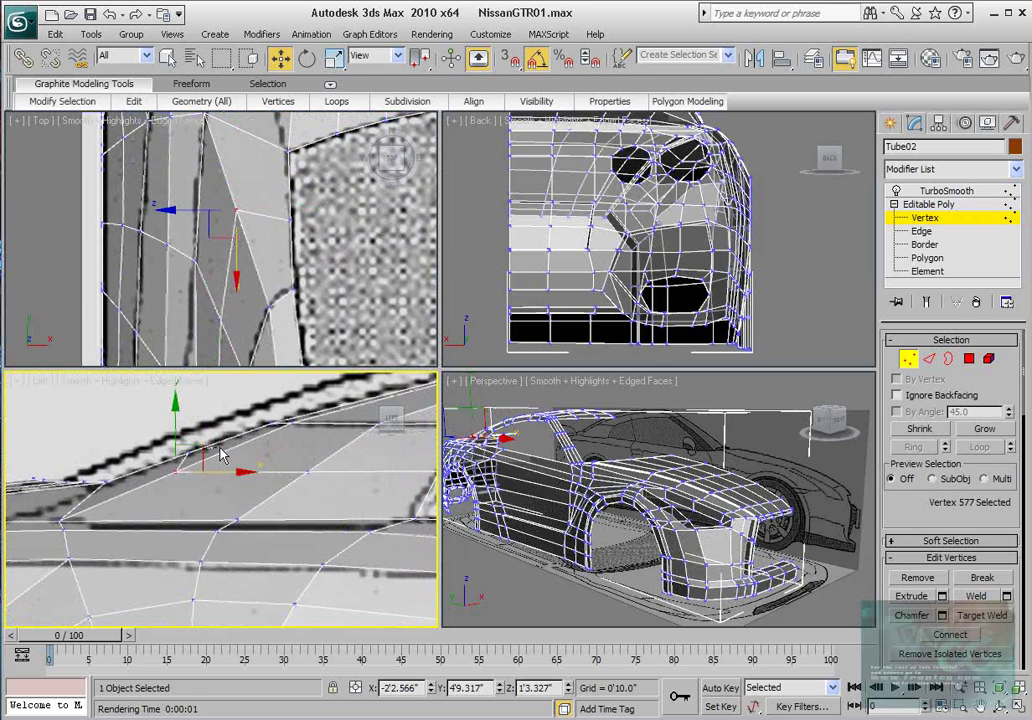
left_click(222, 455)
left_click(174, 472)
left_click_drag(197, 450, 237, 436)
middle_click_drag(274, 240, 274, 246)
left_click_drag(269, 224, 279, 224)
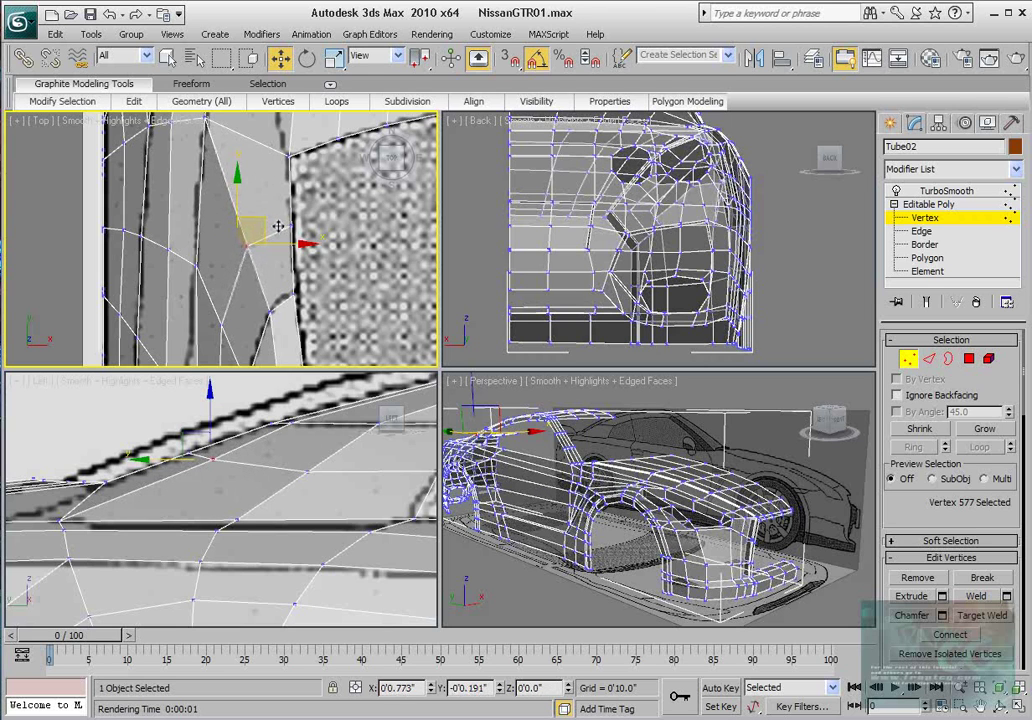
- Turn off see-through display and examine the shape of the rear quarter and pillar from several angles
scroll(741, 558, "down", 5)
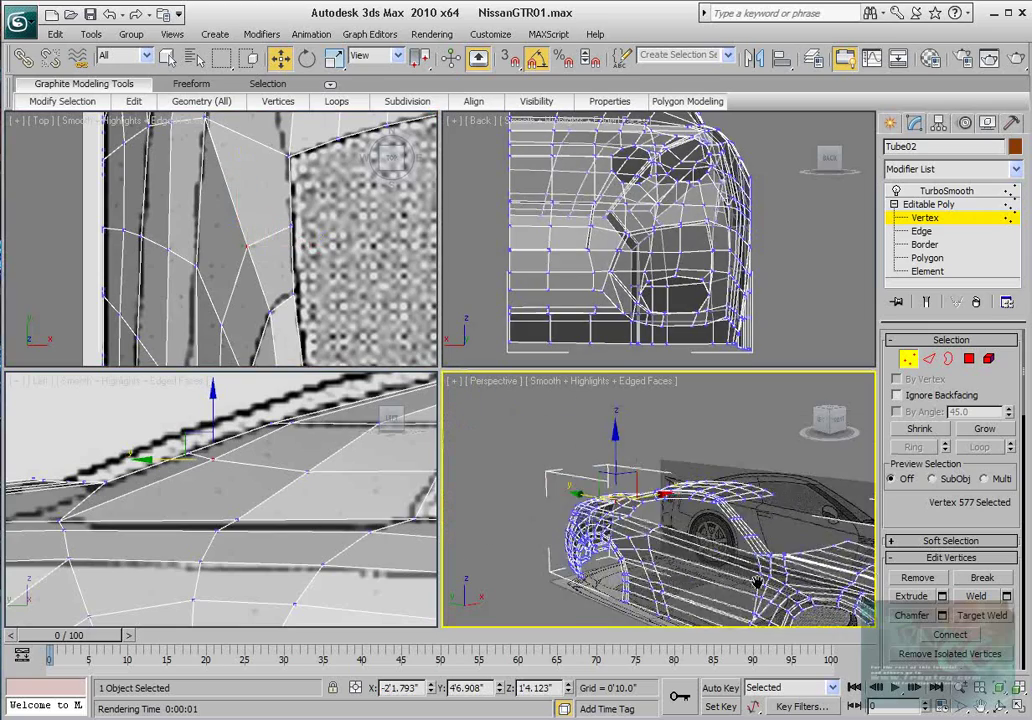
key("alt+x")
scroll(633, 481, "up", 8)
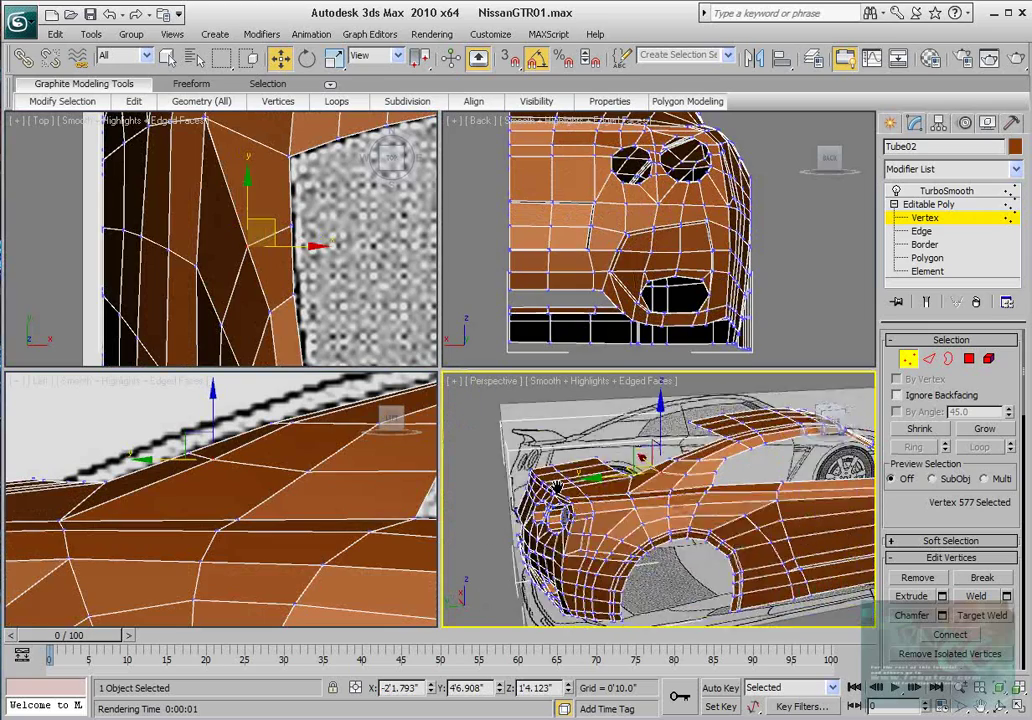
middle_click_drag(633, 481, 474, 446, "alt")
scroll(180, 454, "down", 6)
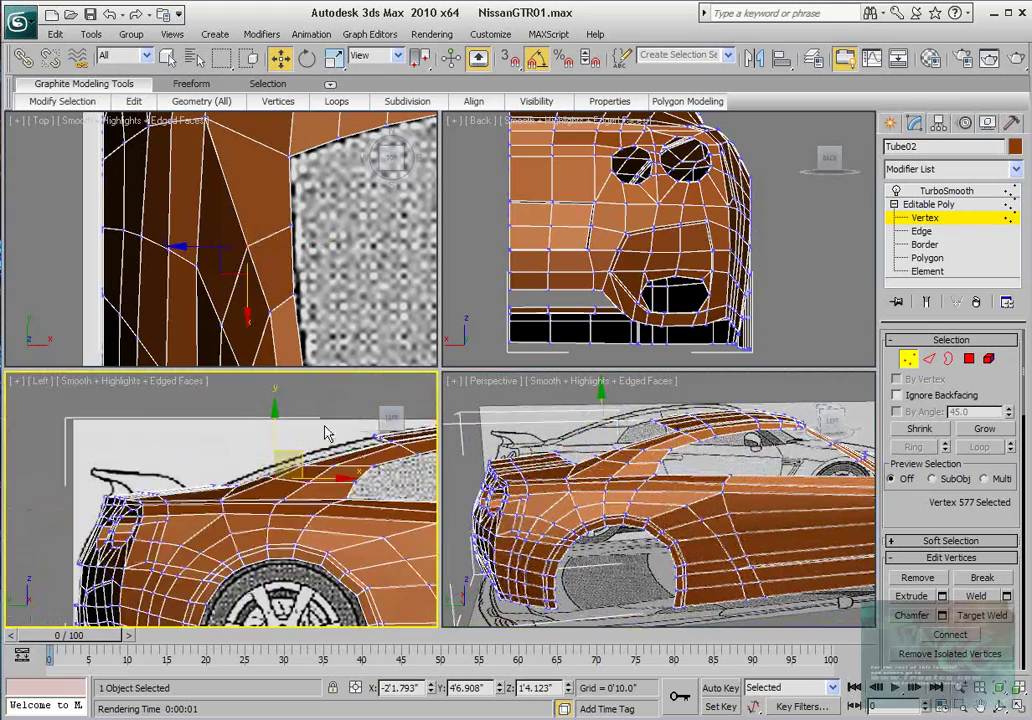
- Select the fender vertex beside the tail light and frame it in all views to examine the surrounding mesh
scroll(80, 450, "up", 4)
left_click(302, 540)
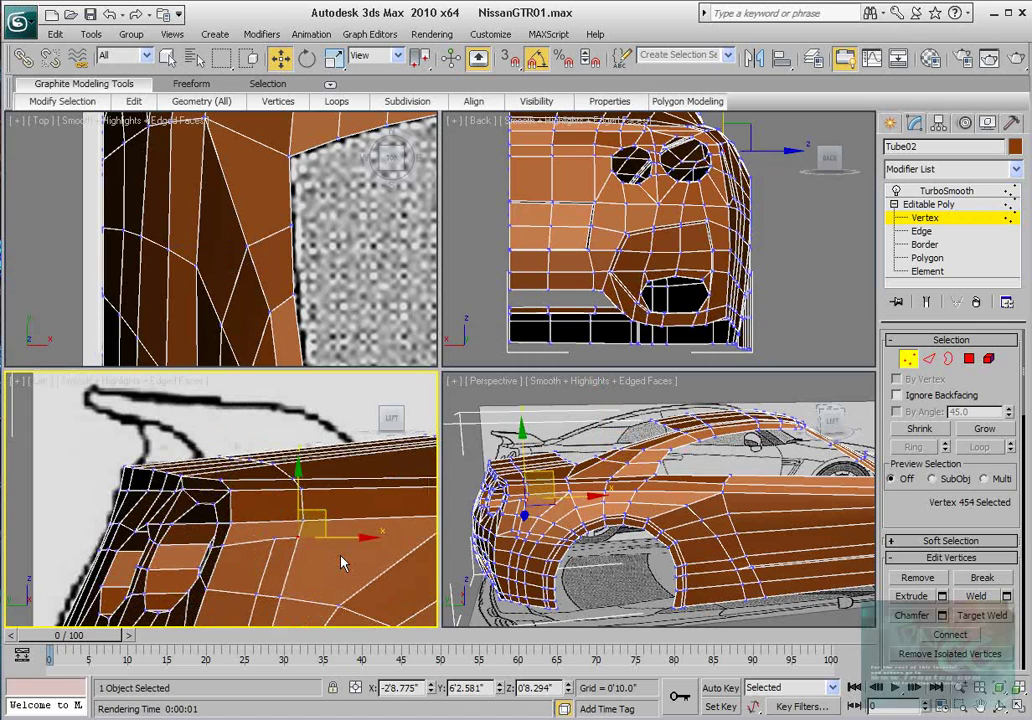
scroll(600, 505, "up", 6)
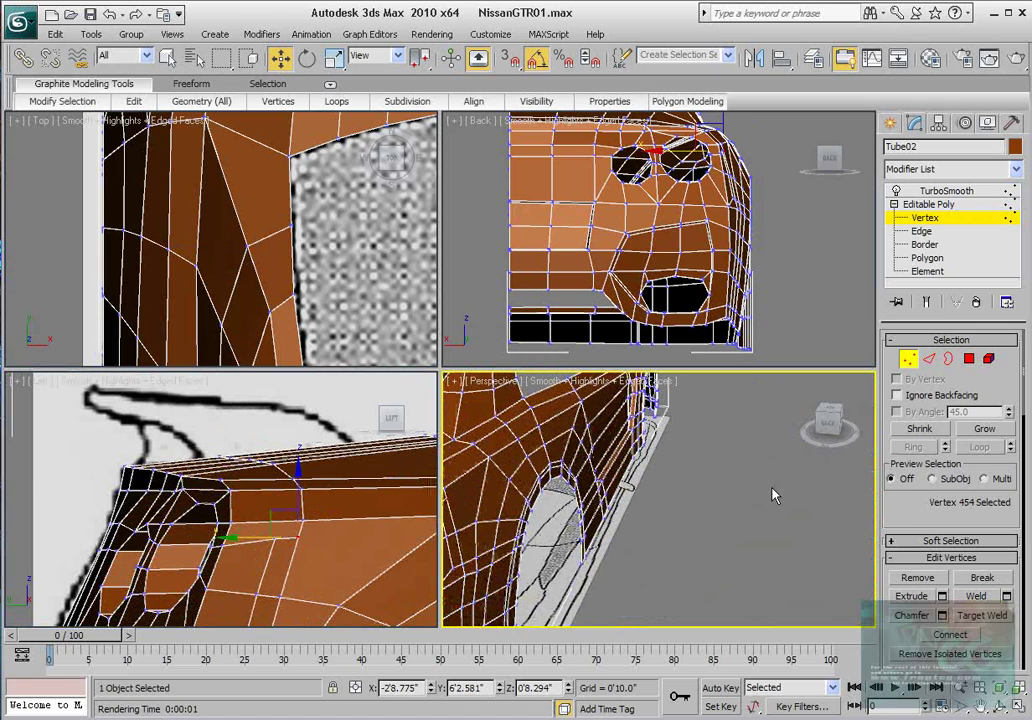
key("z")
middle_click_drag(637, 488, 533, 446, "alt")
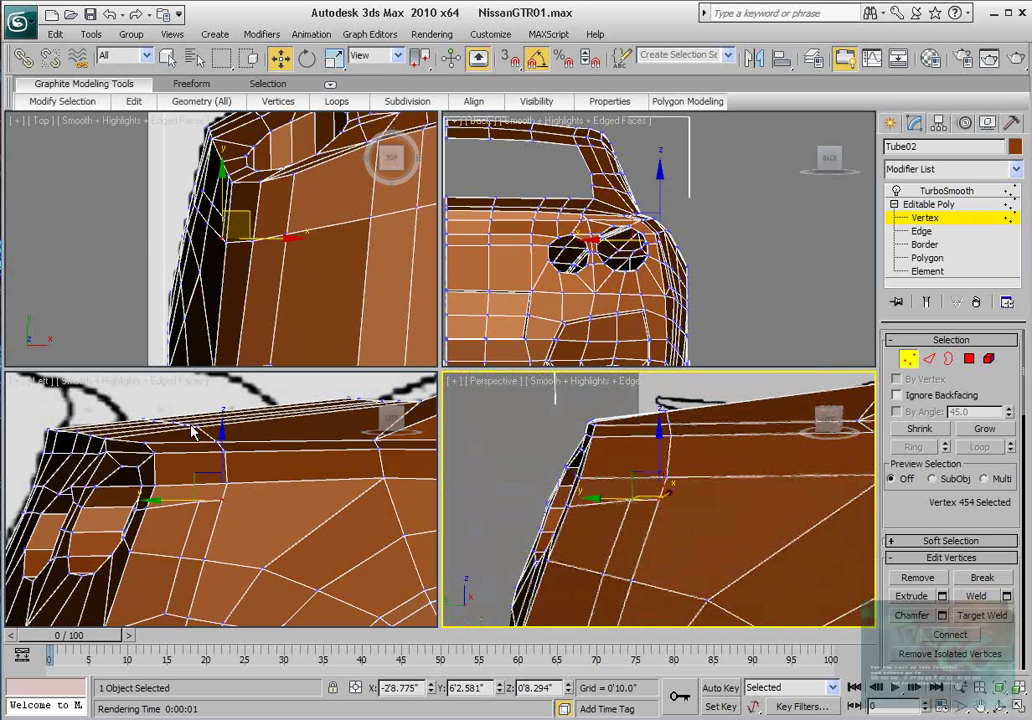
scroll(193, 430, "down", 2)
scroll(193, 428, "up", 3)
- Turn on see-through display and connect the edge ring across the trunk and upper rear fender with 1 segment, pinch 0 and slide 0
key("alt+x")
scroll(195, 422, "up", 3)
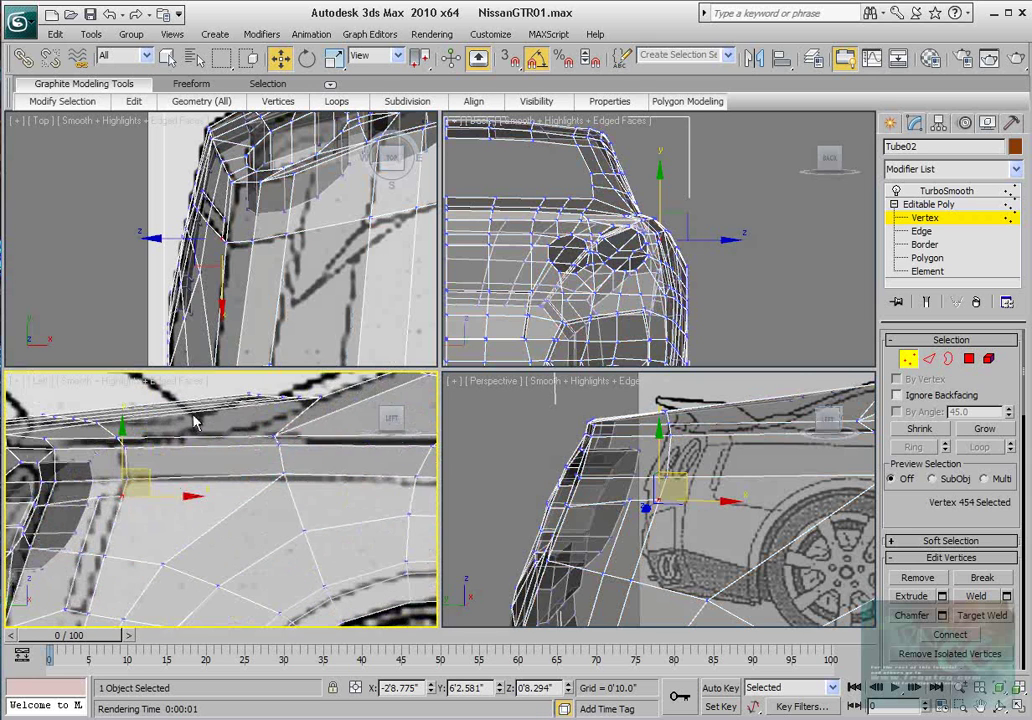
middle_click_drag(195, 422, 342, 440)
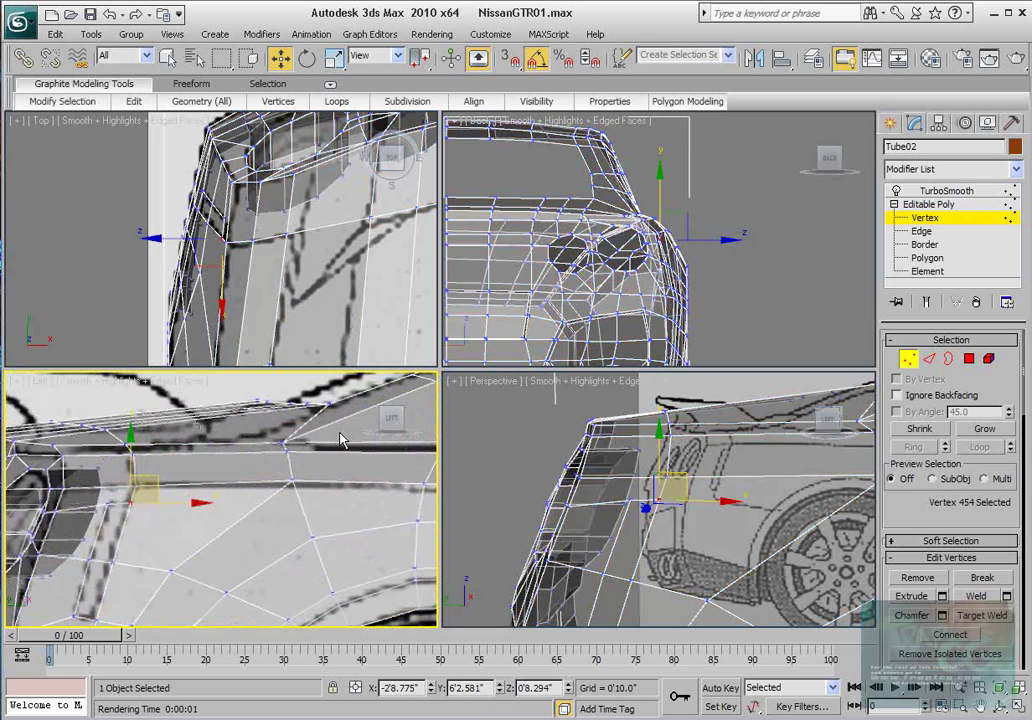
left_click(929, 358)
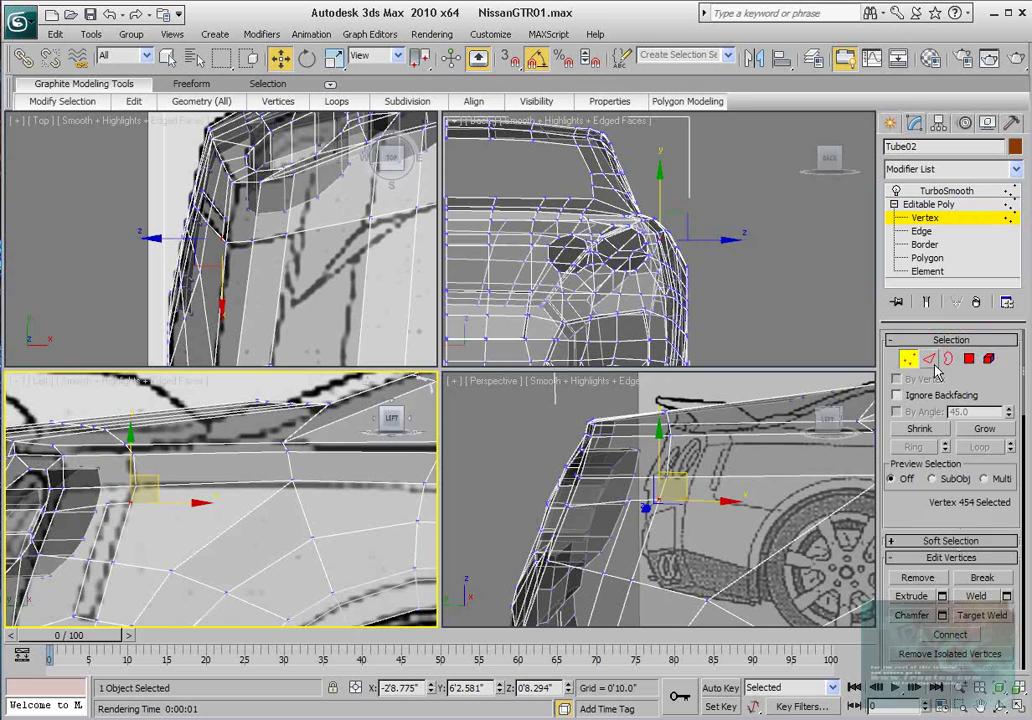
left_click(199, 442)
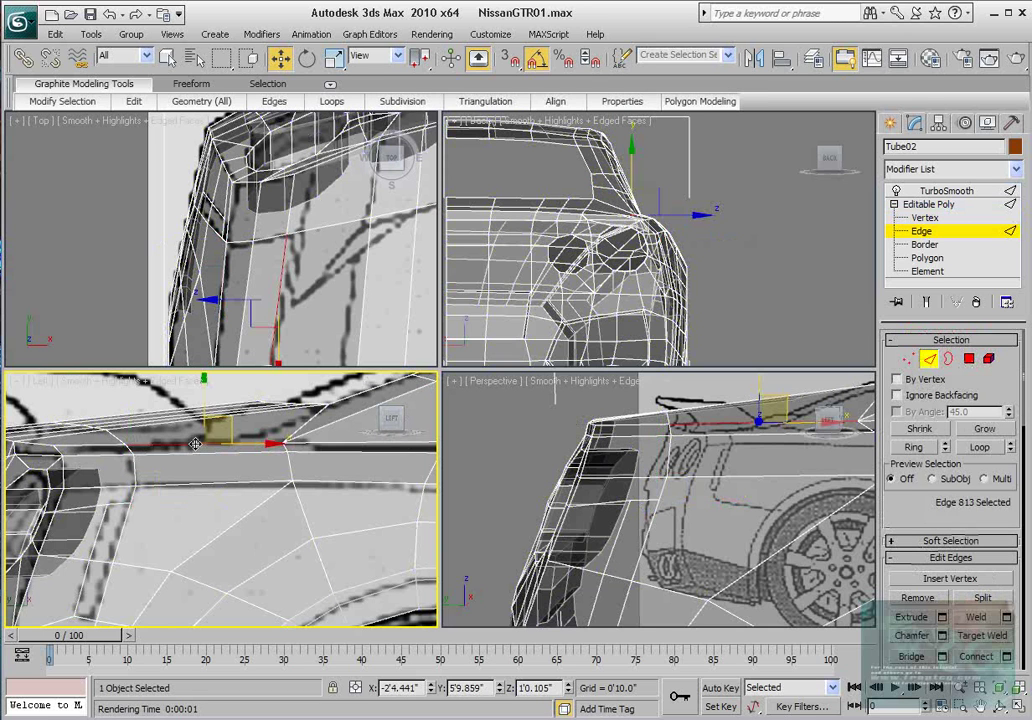
left_click(913, 448)
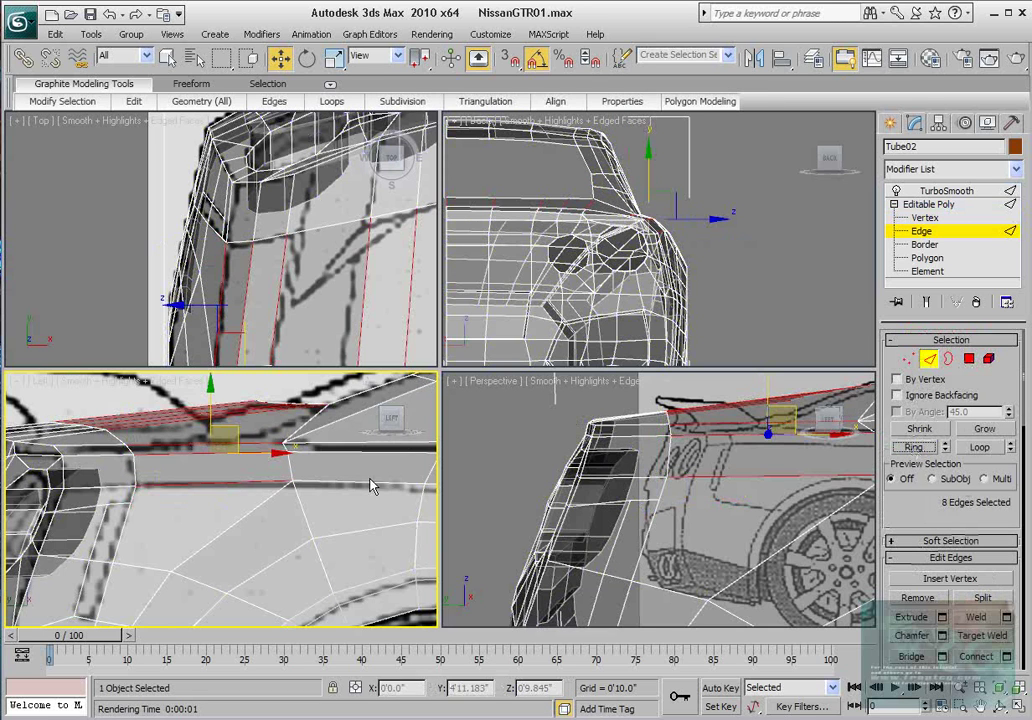
scroll(290, 426, "down", 6)
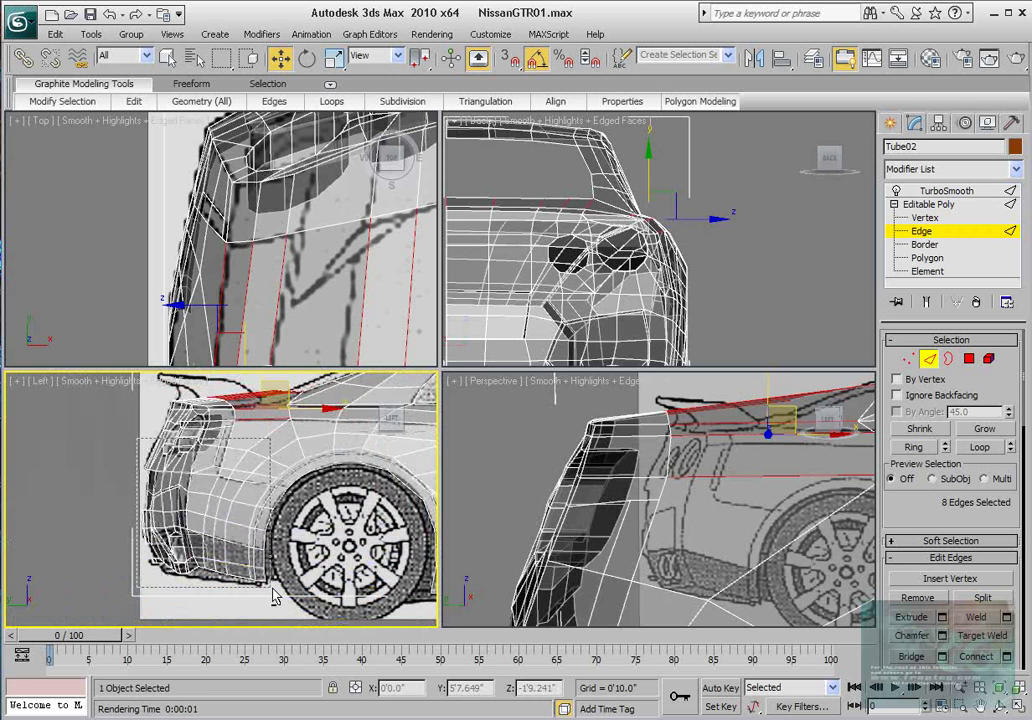
scroll(330, 510, "up", 5)
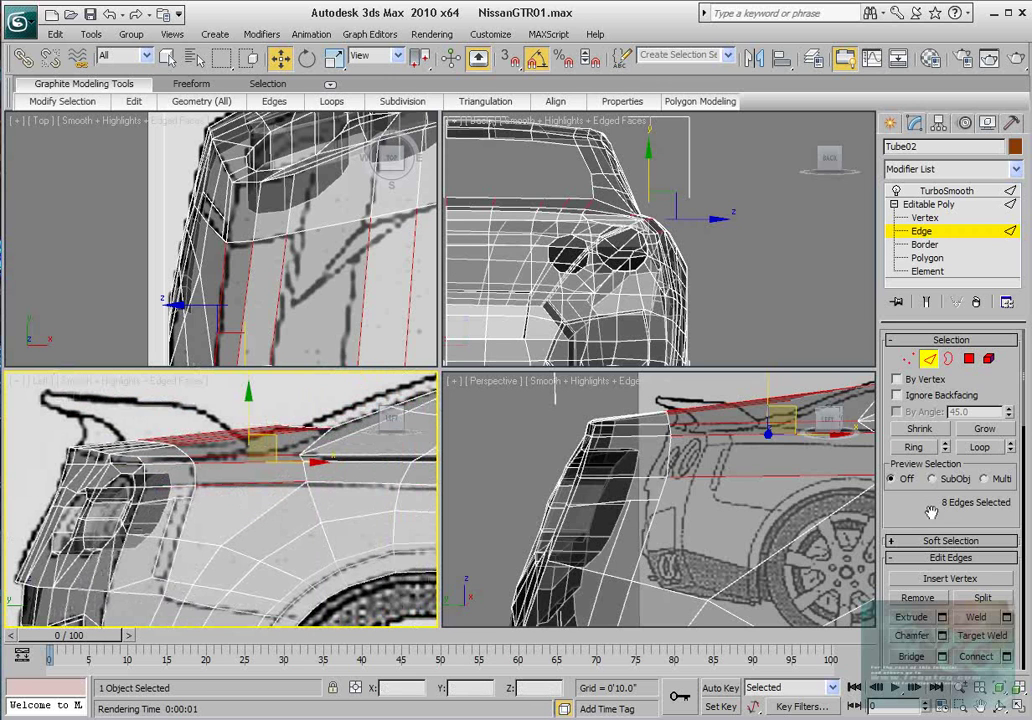
scroll(1024, 622, "down", 1)
left_click(1007, 630)
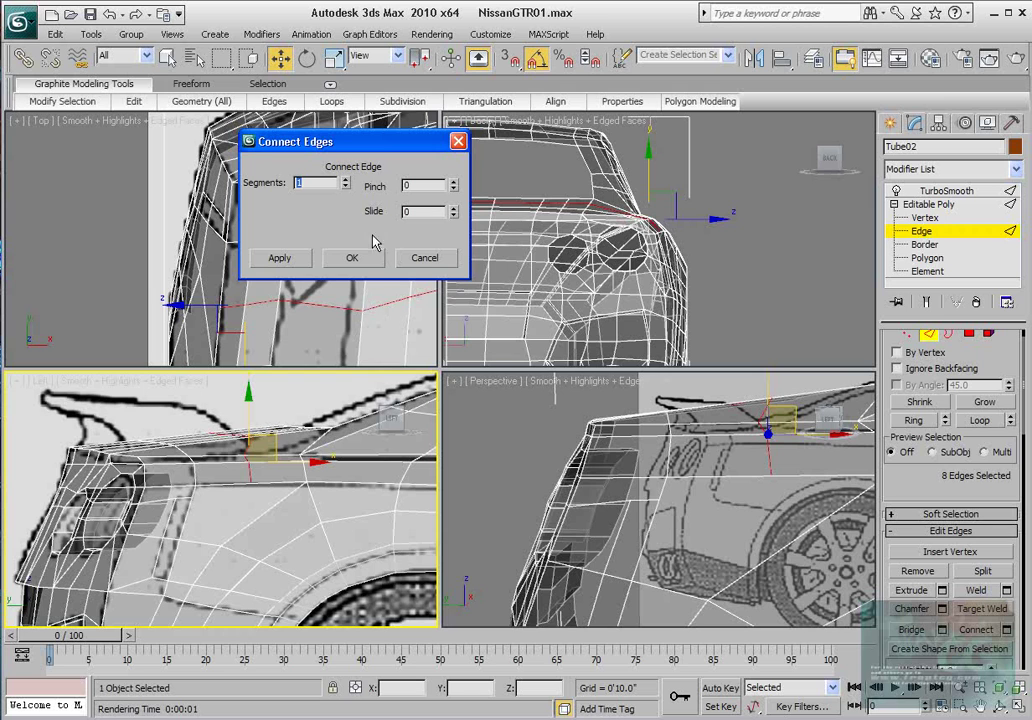
left_click(352, 259)
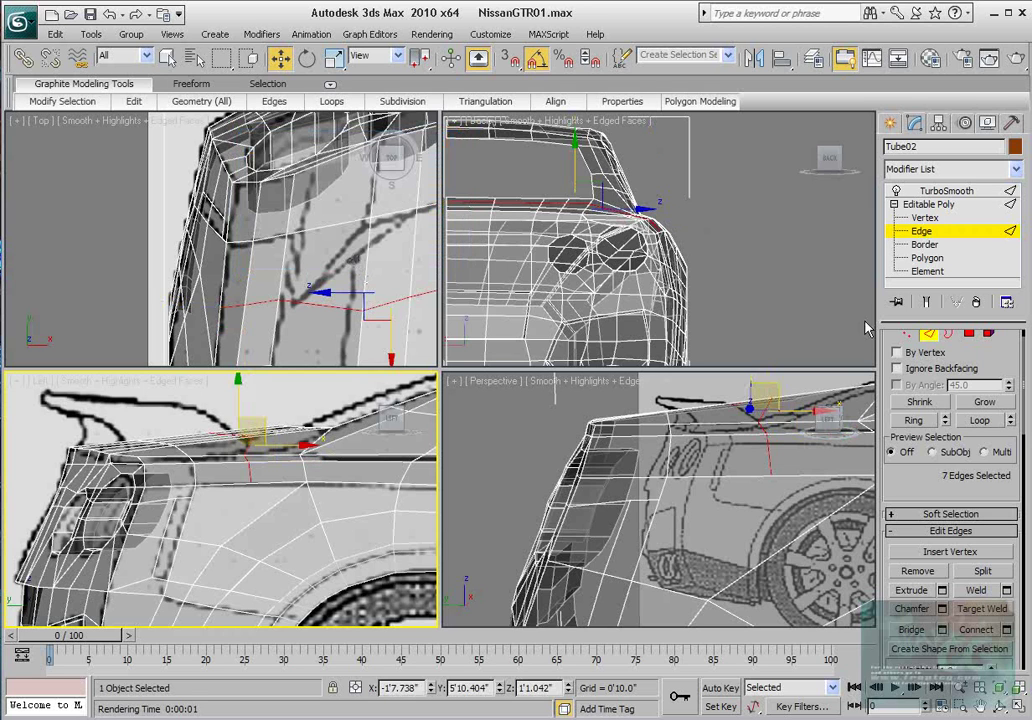
- Cut new edges from the fender vertex beside the tail light to a new point below the shoulder line and down to the vertex beneath it
left_click(908, 336)
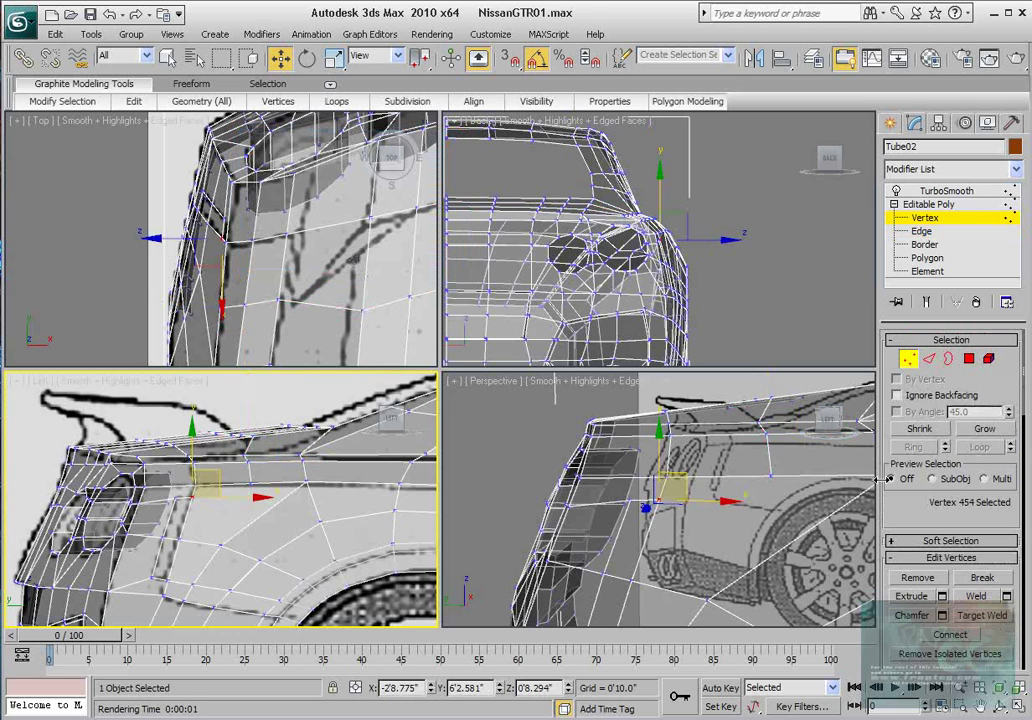
scroll(912, 500, "down", 5)
left_click(981, 655)
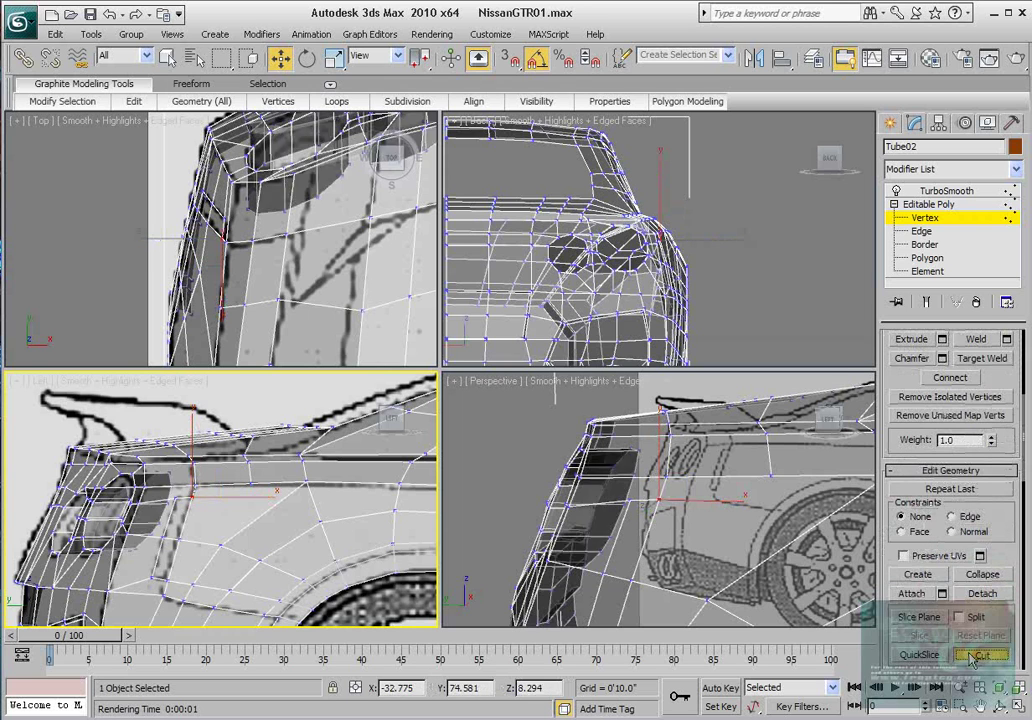
left_click(191, 497)
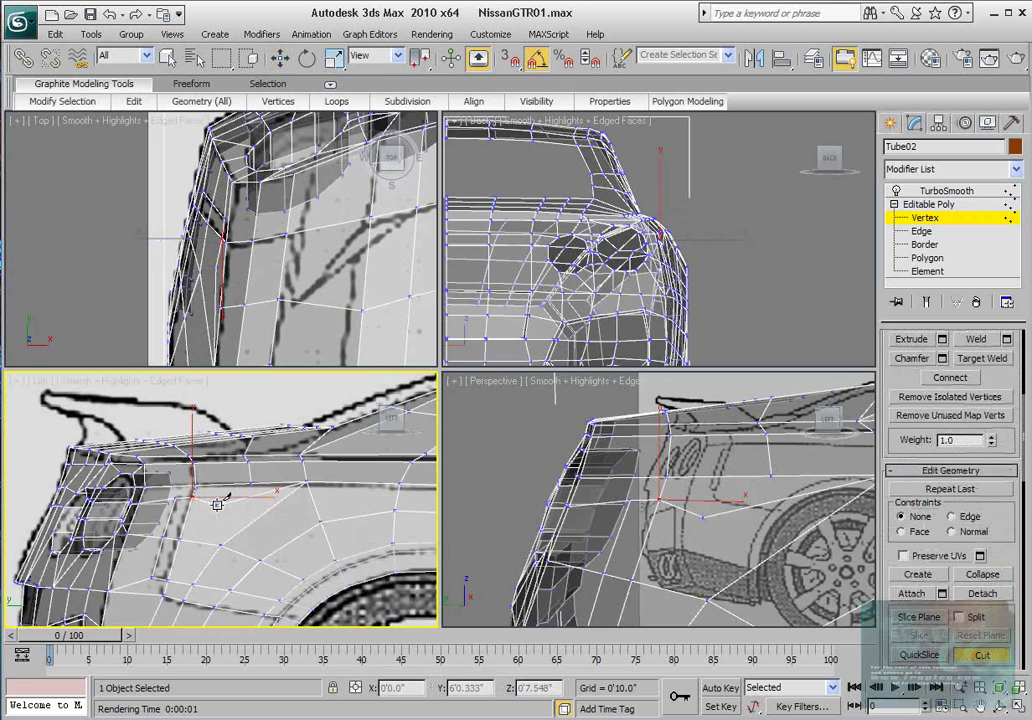
left_click(252, 484)
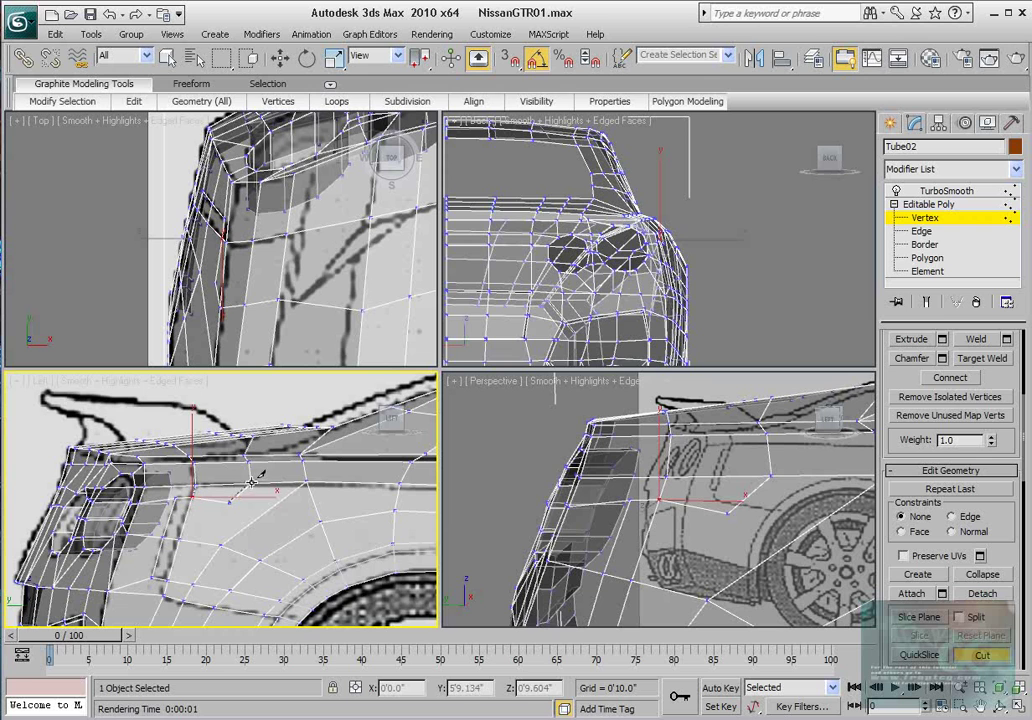
scroll(243, 483, "up", 3)
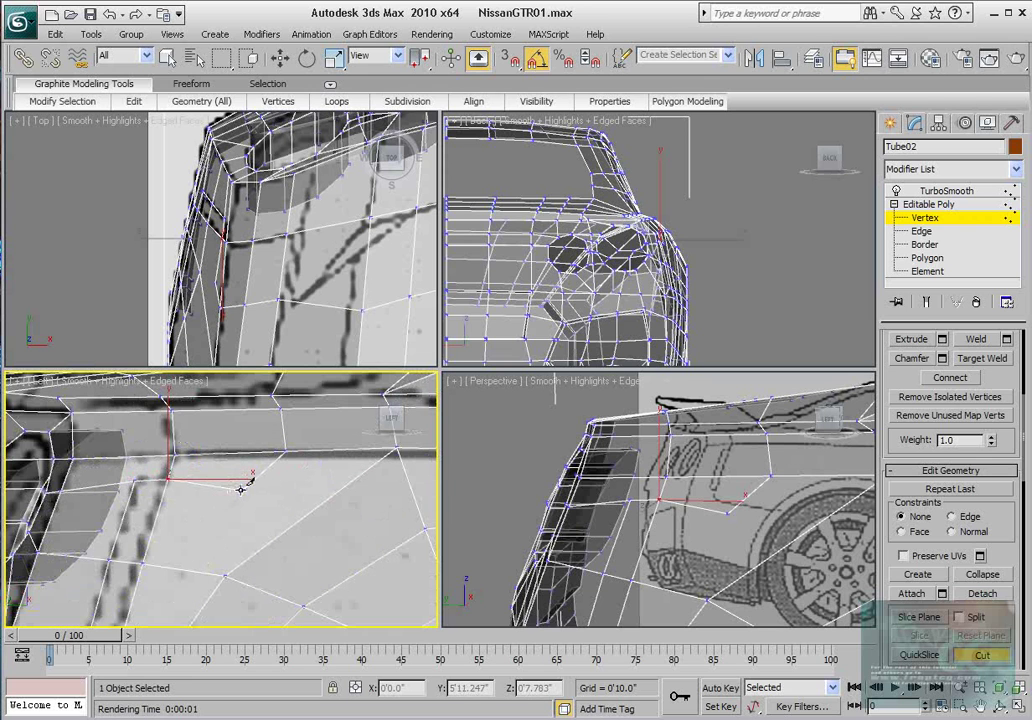
left_click(226, 576)
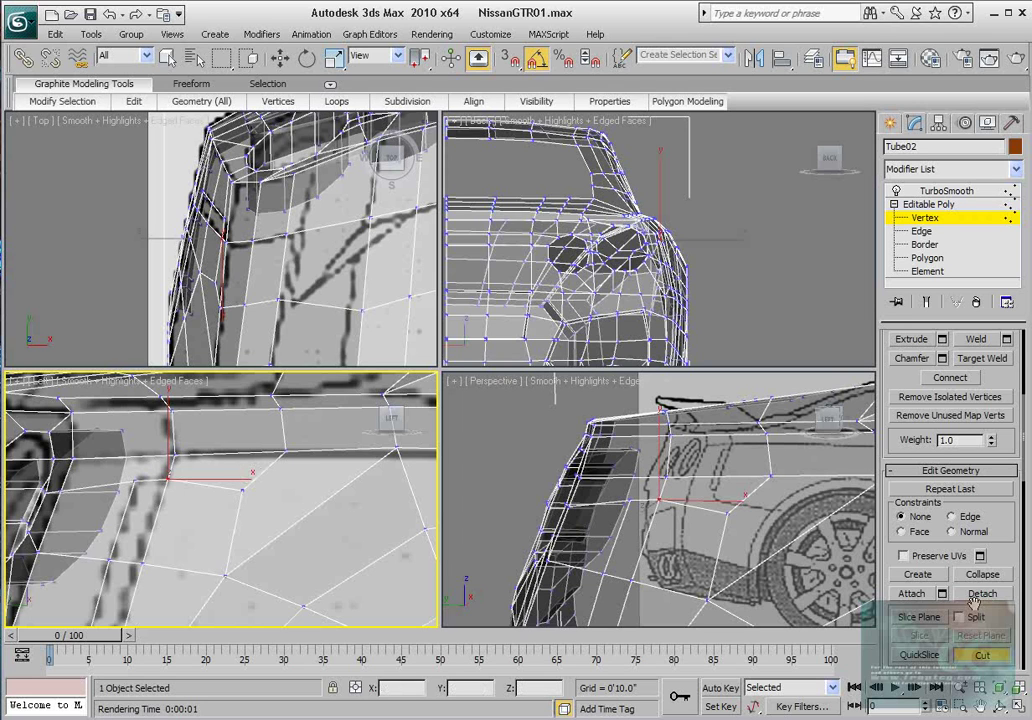
left_click(985, 657)
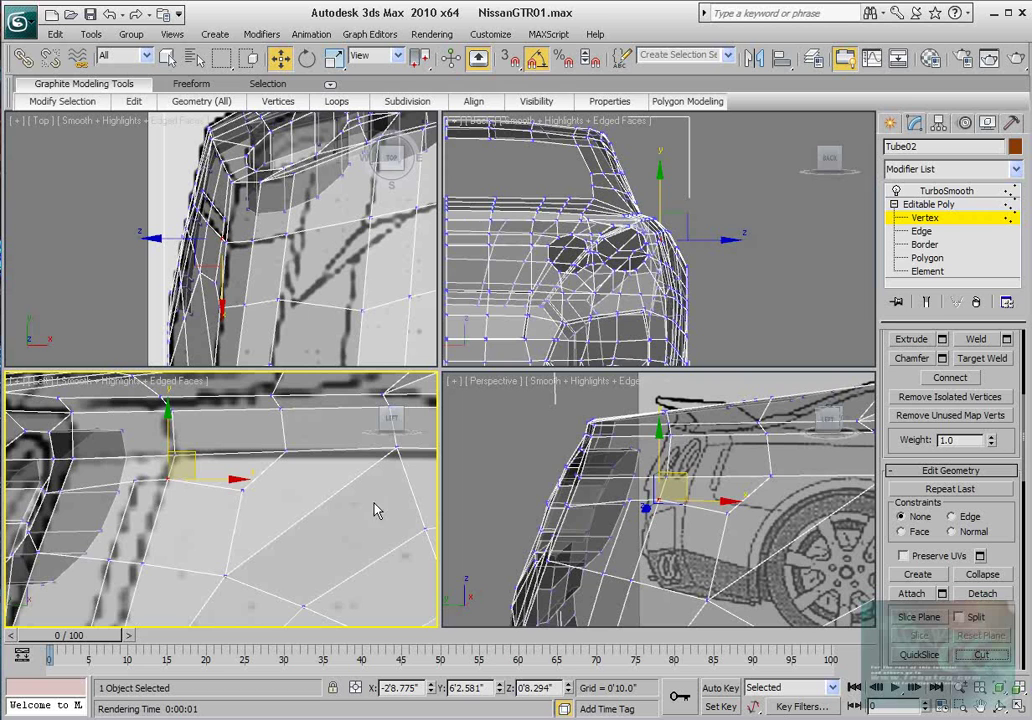
- Reposition the upper fender vertices above the cut in side view so the new edge loop curves smoothly, and select the cut's middle vertex
left_click(244, 490)
left_click_drag(268, 467, 302, 450)
left_click(284, 452)
middle_click_drag(305, 445, 306, 487)
left_click(280, 456)
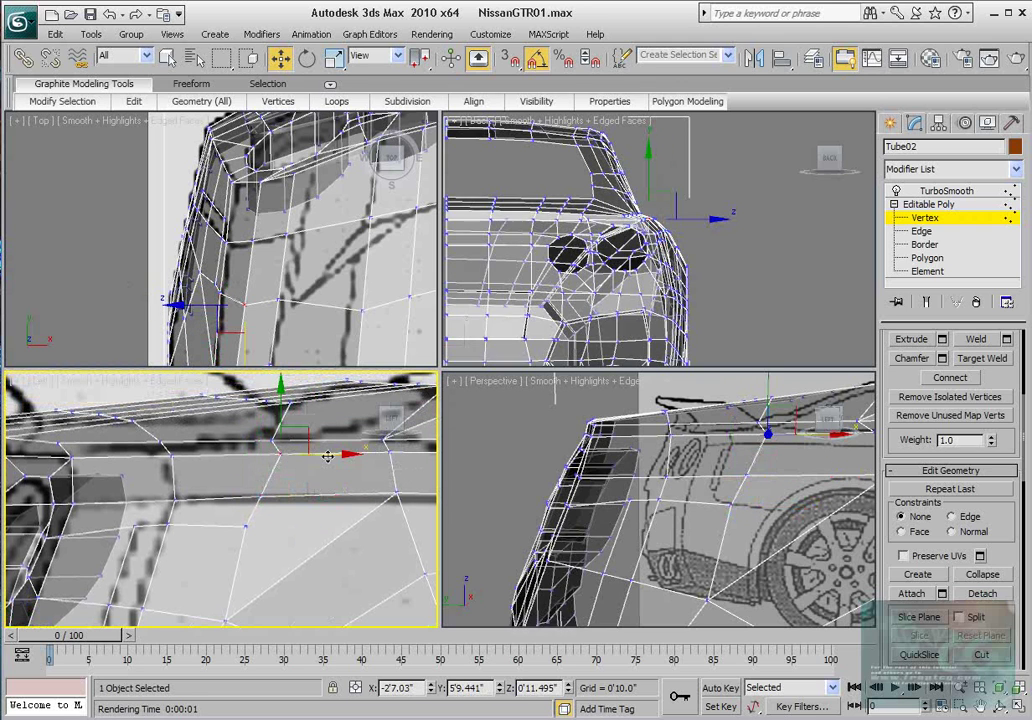
left_click_drag(316, 455, 318, 495)
left_click(259, 495)
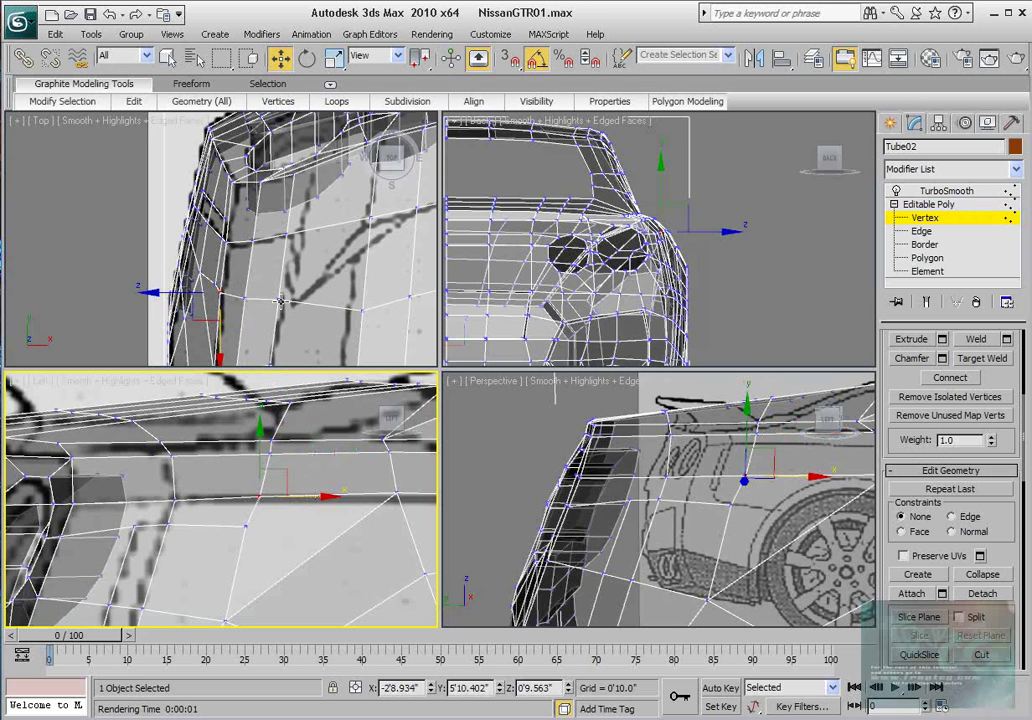
middle_click_drag(281, 300, 272, 263)
left_click(221, 222)
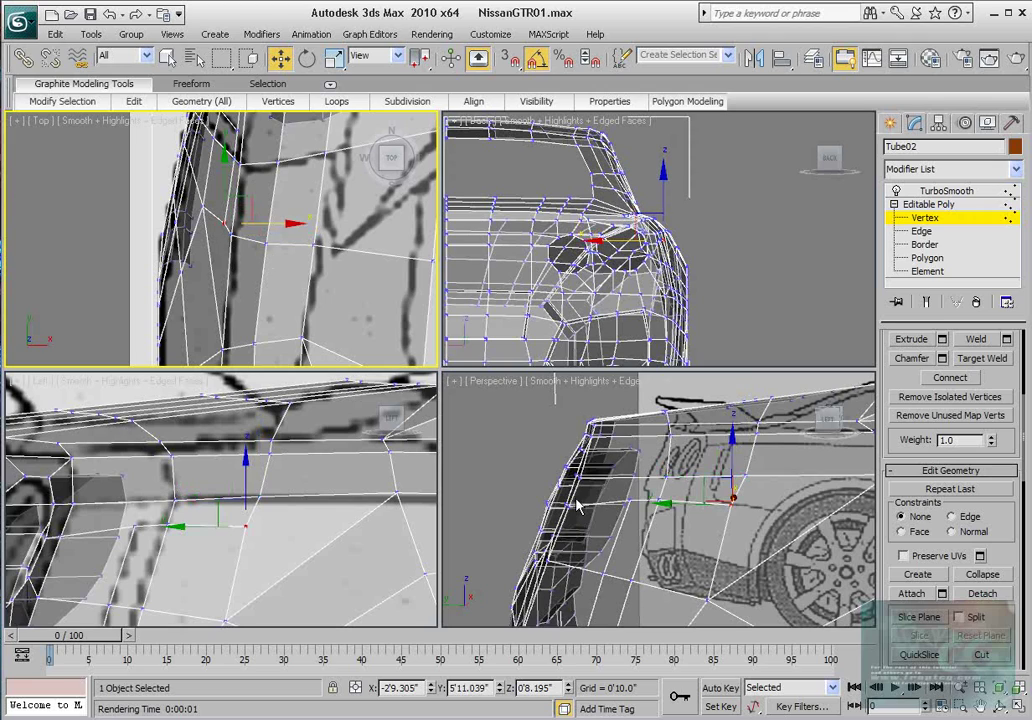
- Turn off see-through display, inspect the fender surface and shift the new loop's vertex on the upper shoulder edge slightly rearward
middle_click_drag(512, 503, 470, 506, "alt")
key("alt+x")
middle_click_drag(650, 562, 727, 545, "alt")
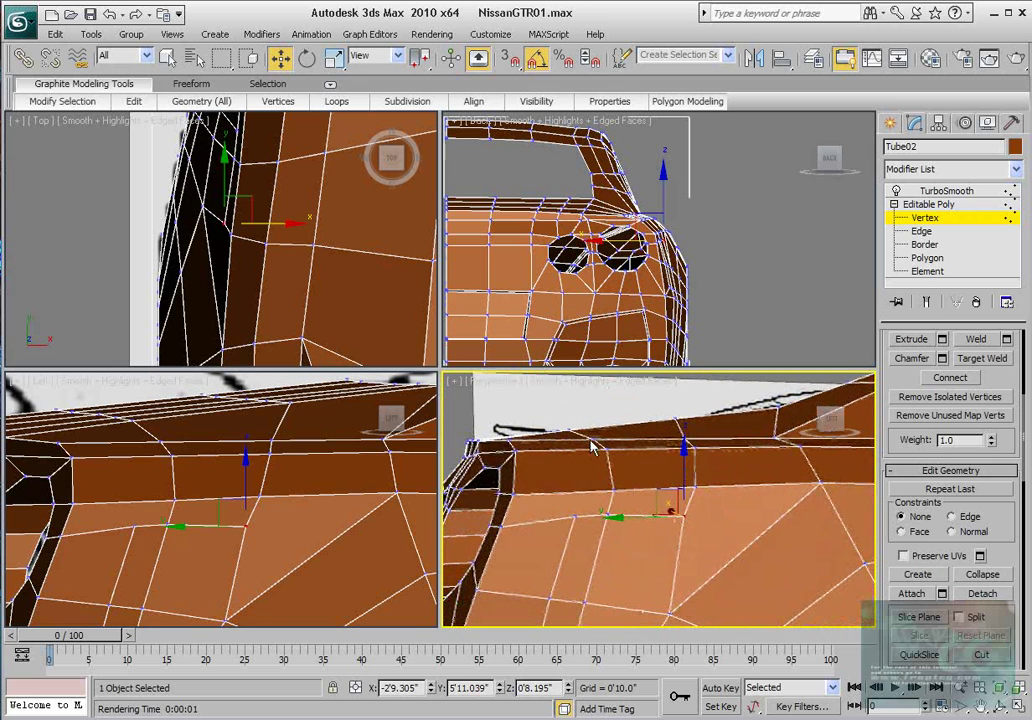
scroll(222, 253, "down", 2)
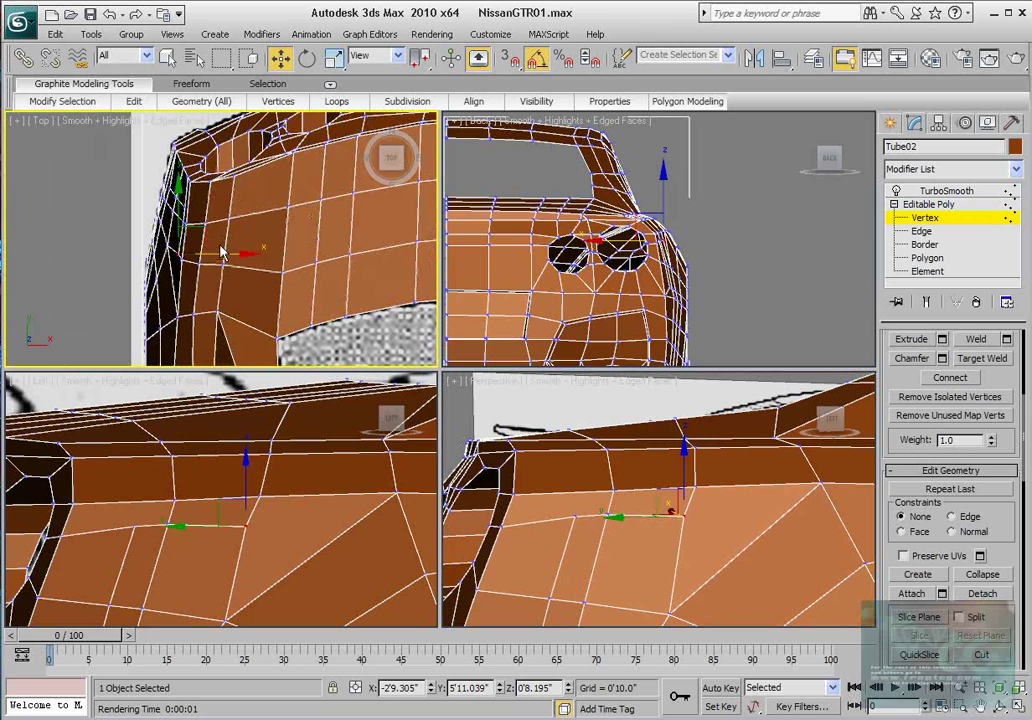
middle_click_drag(247, 489, 220, 503)
scroll(258, 488, "down", 3)
scroll(225, 435, "up", 3)
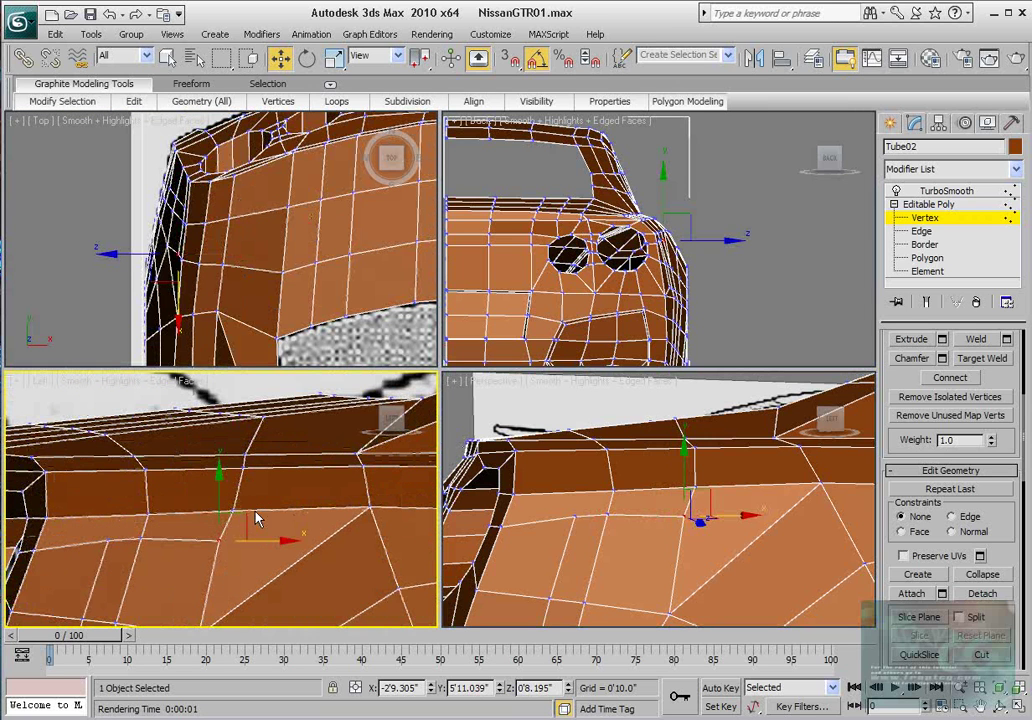
left_click(245, 456)
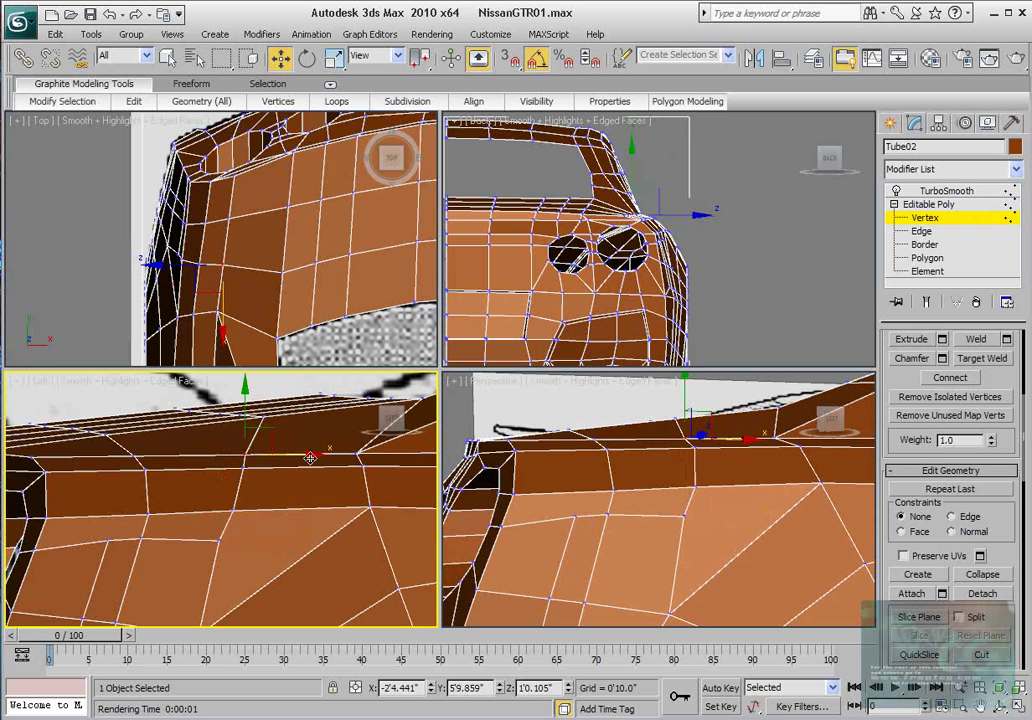
scroll(260, 442, "down", 1)
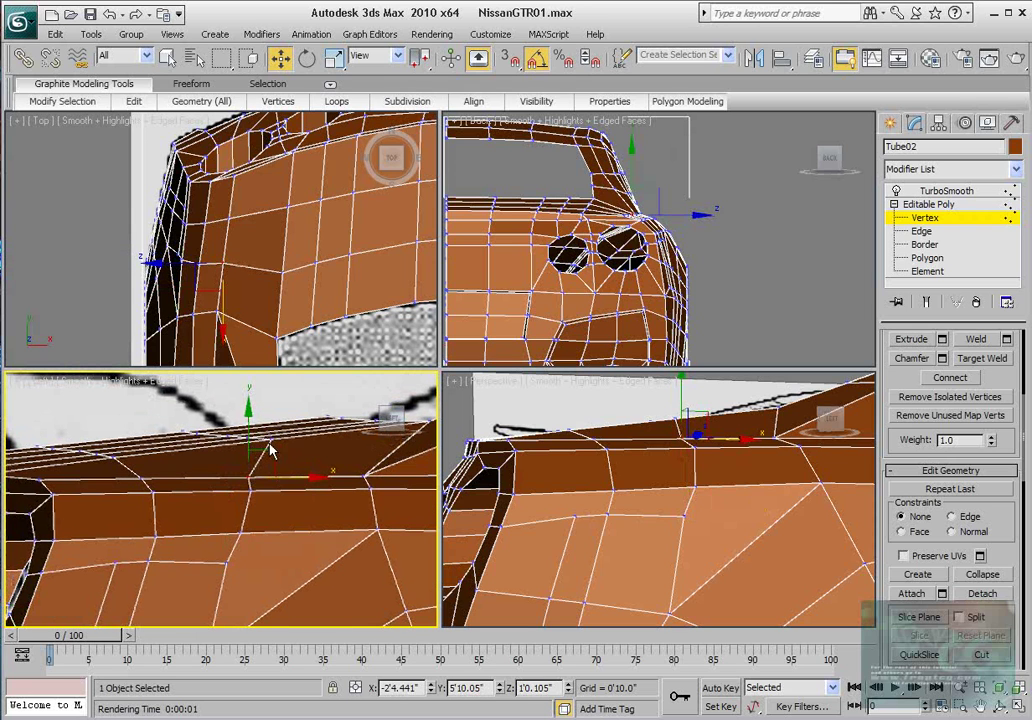
- Turn see-through display back on and move the new loop's vertex at the outer trunk edge down and rearward to follow the blueprint
left_click(281, 425)
left_click_drag(270, 404, 270, 418)
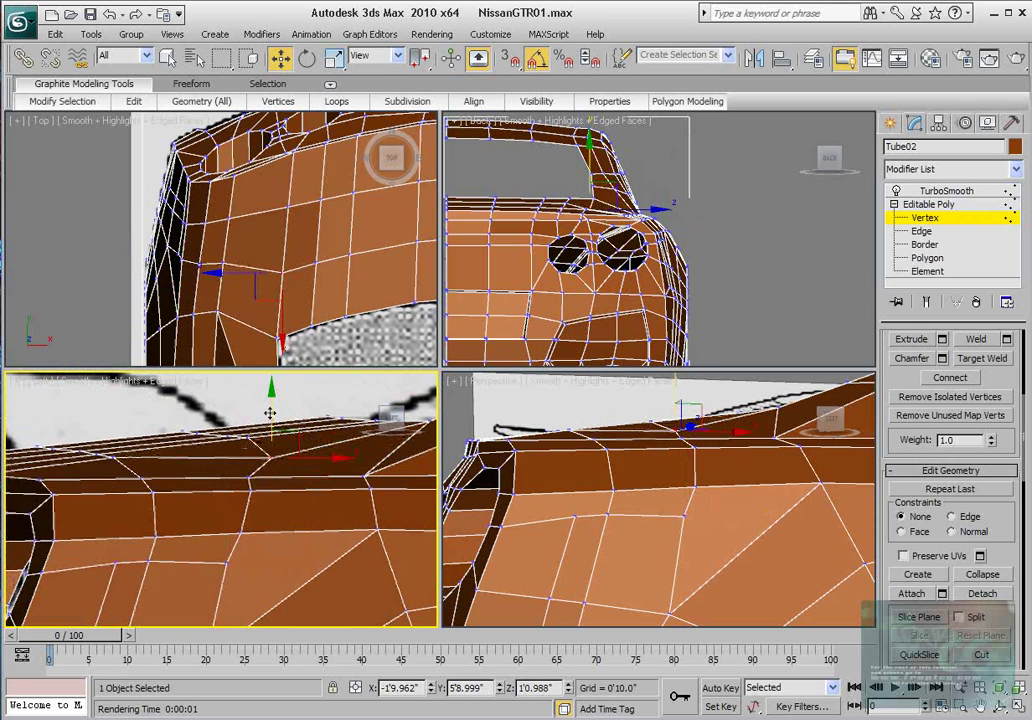
key("ctrl+z")
middle_click_drag(205, 421, 287, 434)
middle_click_drag(468, 194, 590, 212)
scroll(590, 212, "down", 3)
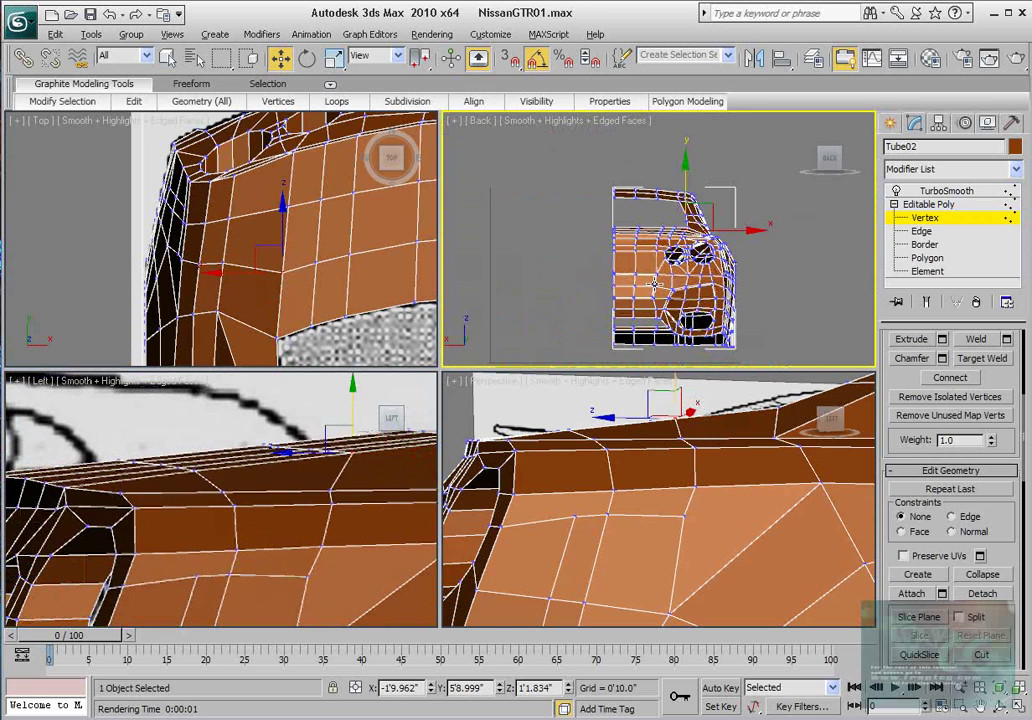
key("alt+x")
scroll(313, 462, "up", 6)
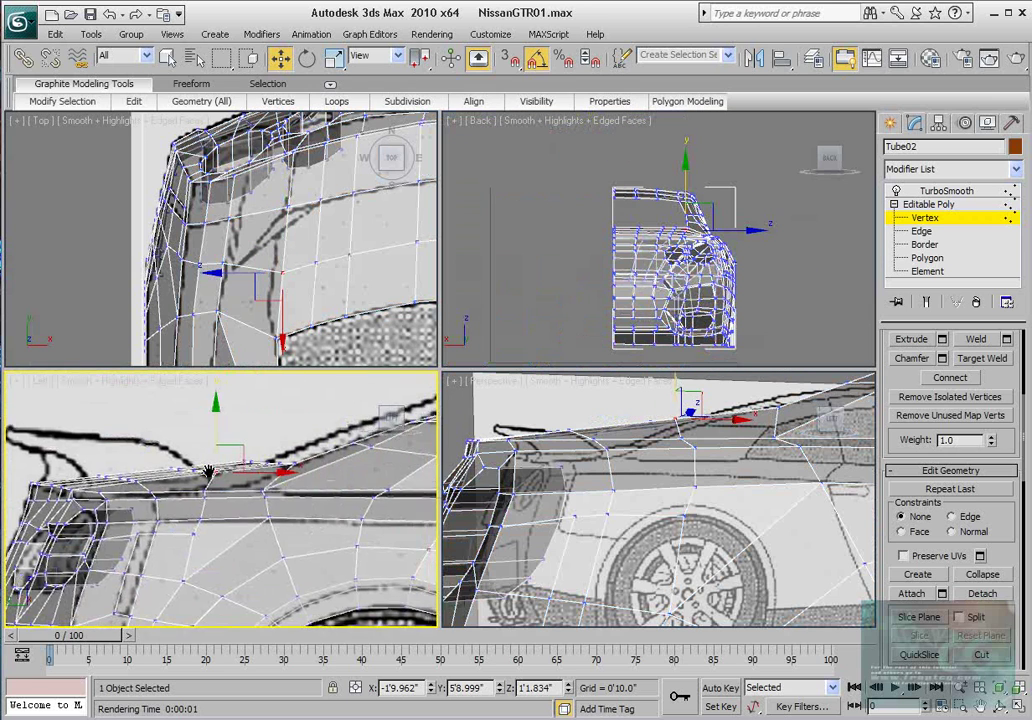
left_click_drag(290, 412, 247, 452)
middle_click_drag(657, 470, 708, 499, "alt")
key("alt+x")
key("alt+x")
- Lower the outer trunk vertex in the row behind the new loop to follow the trunk line in side view
scroll(137, 467, "down", 2)
middle_click_drag(137, 467, 335, 453)
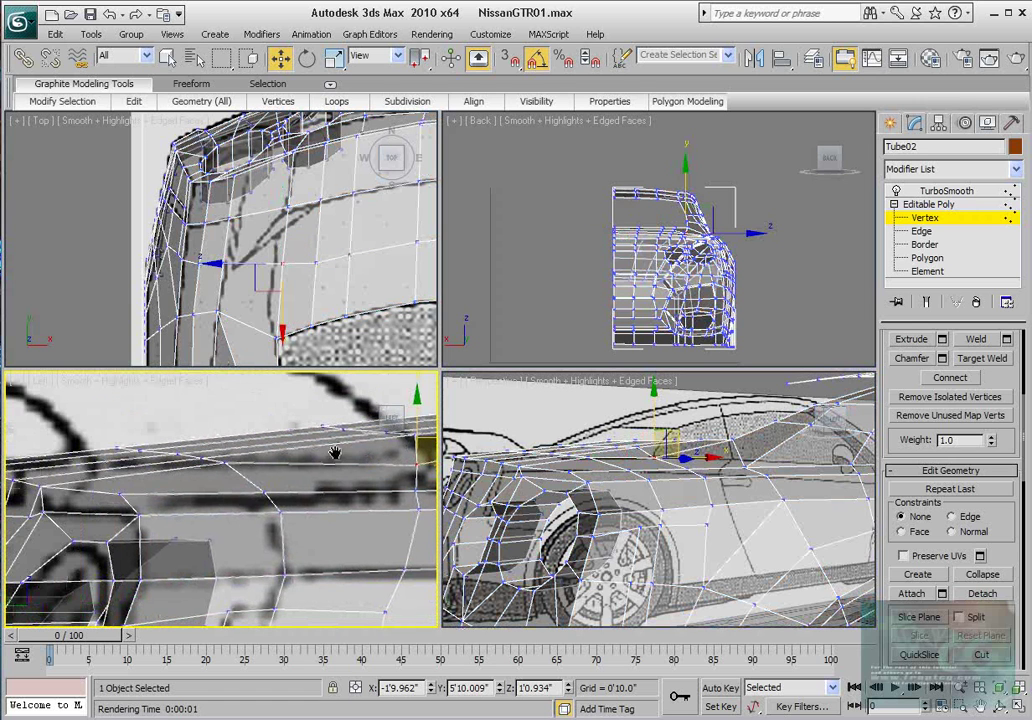
left_click(222, 462)
left_click_drag(253, 445, 267, 462)
middle_click_drag(214, 460, 262, 461)
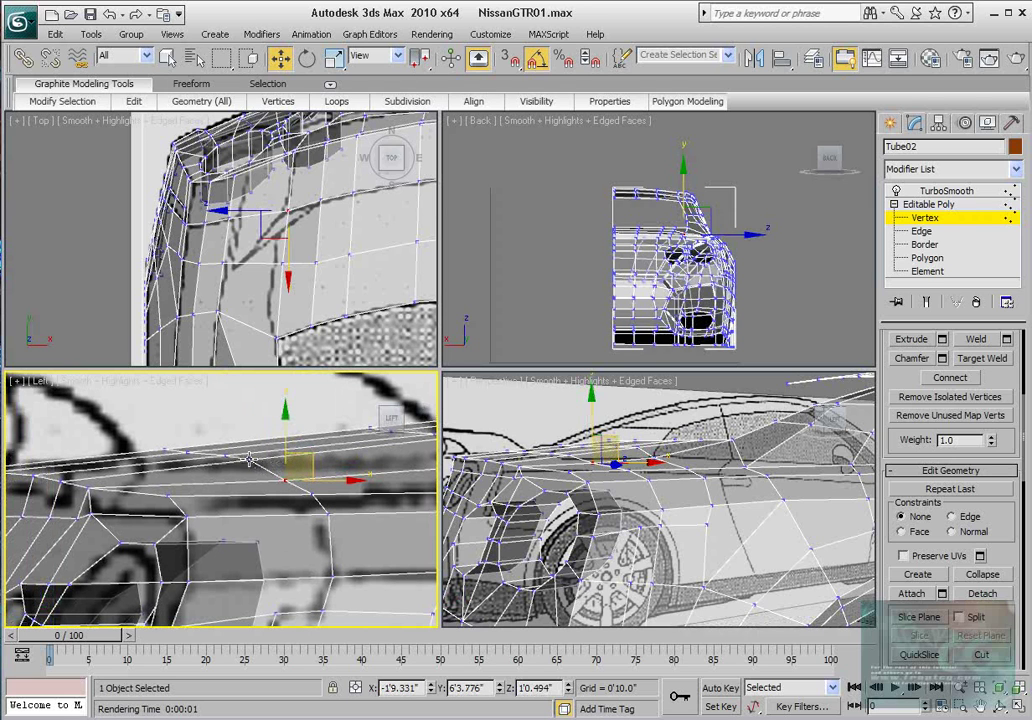
- Lower the inner vertices of the rear trunk row together onto the blueprint line, and adjust the row's outer vertices individually
left_click_drag(223, 463, 262, 474)
left_click_drag(207, 405, 207, 414)
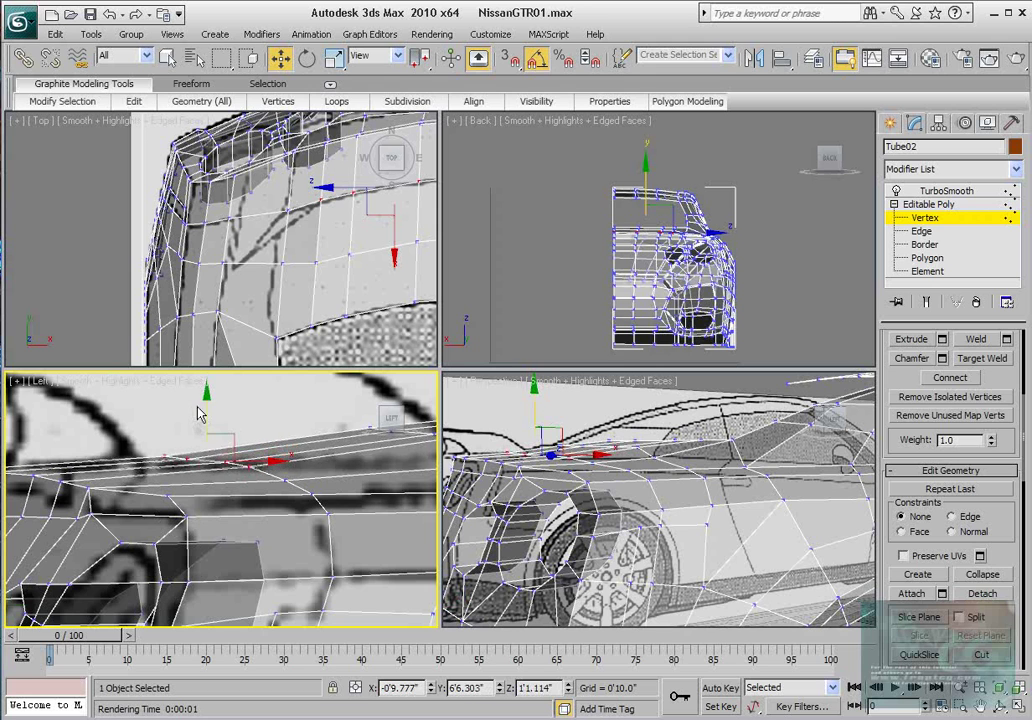
scroll(200, 409, "down", 2)
middle_click_drag(222, 409, 273, 409)
scroll(226, 417, "up", 2)
left_click_drag(212, 403, 214, 408)
scroll(295, 468, "up", 2)
middle_click_drag(254, 475, 217, 454)
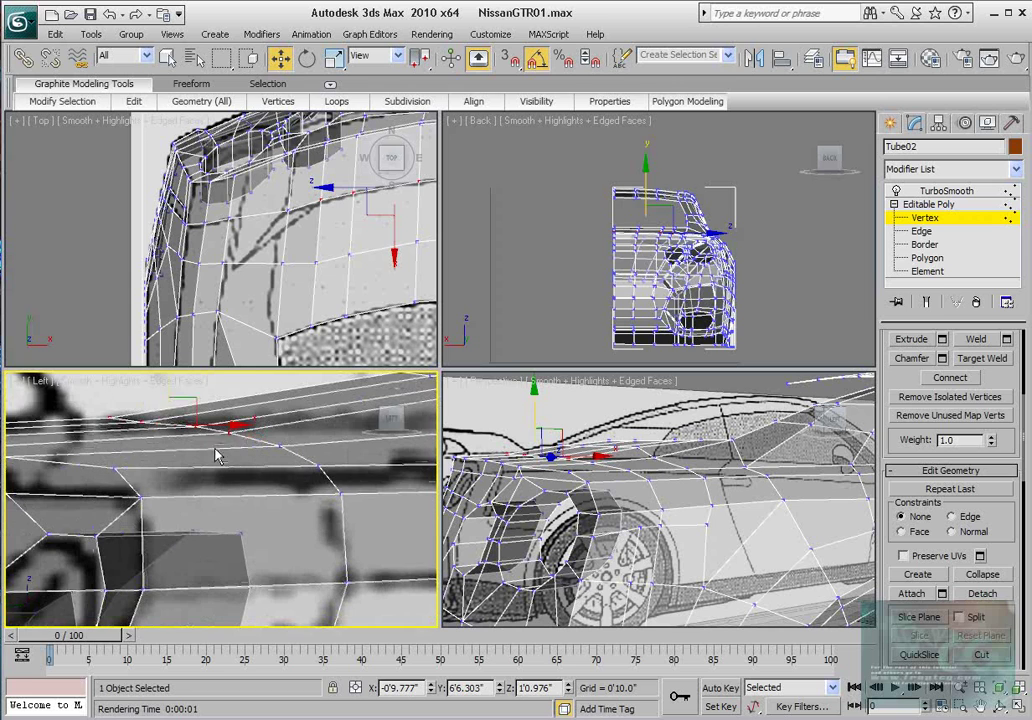
left_click(230, 432)
left_click_drag(252, 419, 222, 414)
left_click(196, 427)
- Select the inner trunk vertices of the new loop in side view and lower them together slightly onto the blueprint line
scroll(360, 434, "down", 2)
middle_click_drag(382, 440, 219, 437)
scroll(290, 427, "up", 1)
scroll(219, 437, "down", 2)
left_click_drag(183, 401, 303, 460)
left_click_drag(240, 398, 241, 402)
scroll(308, 448, "up", 2)
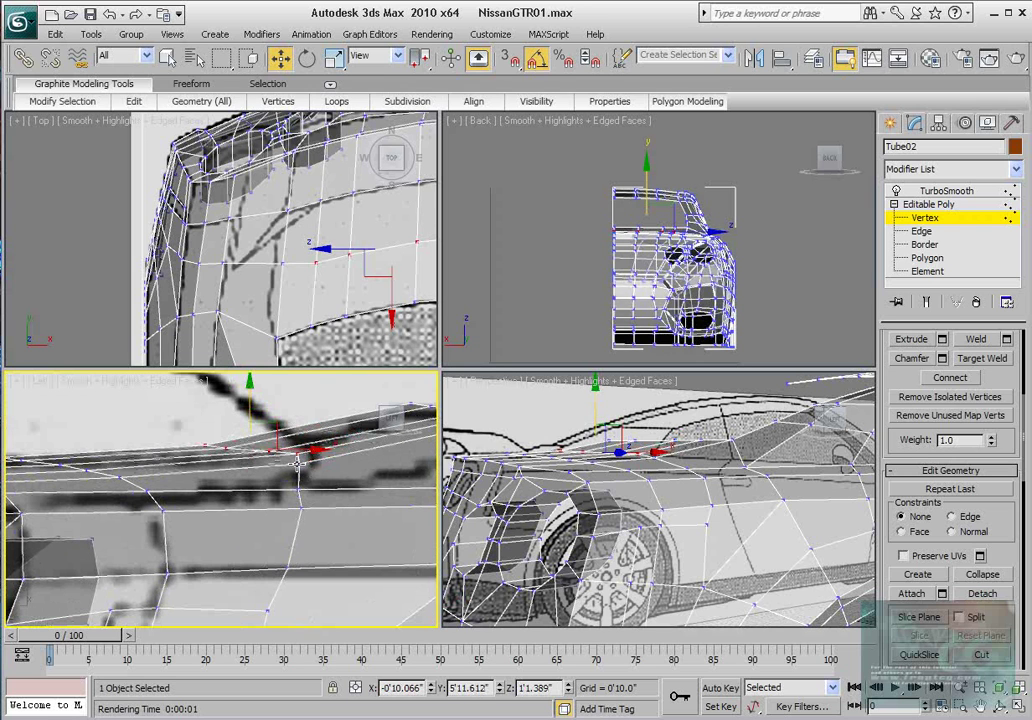
- Fine-tune the height of the outer trunk vertices, lowering the one just inboard of the new loop's trunk corner in side view
left_click(297, 464)
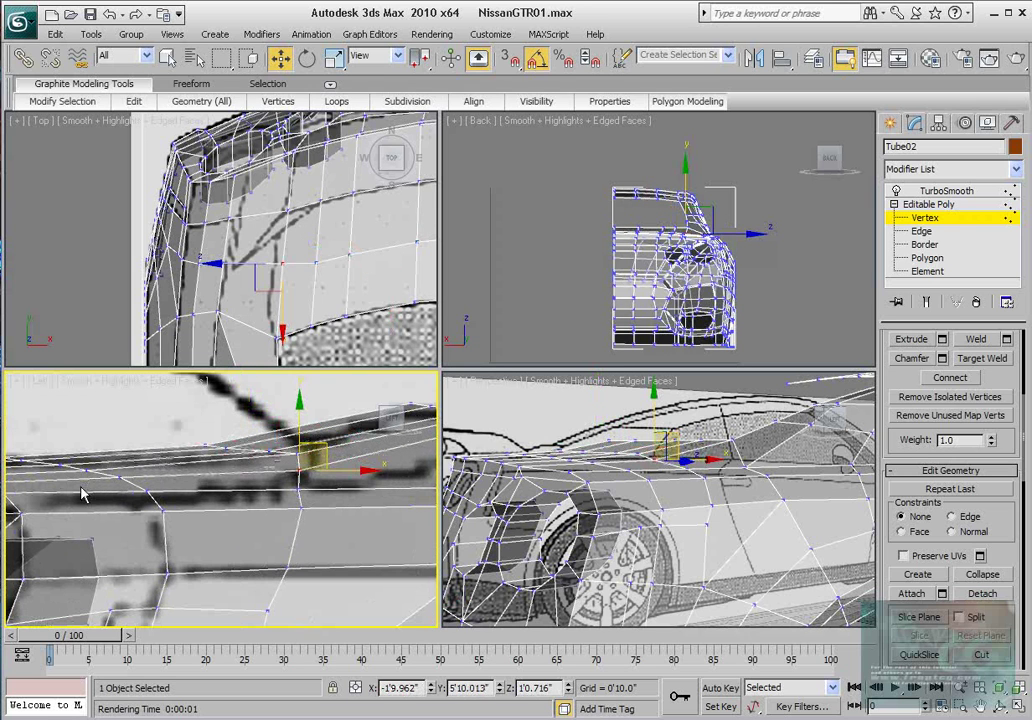
left_click(120, 477)
left_click_drag(120, 429, 121, 431)
middle_click_drag(324, 467, 266, 467)
left_click(241, 454)
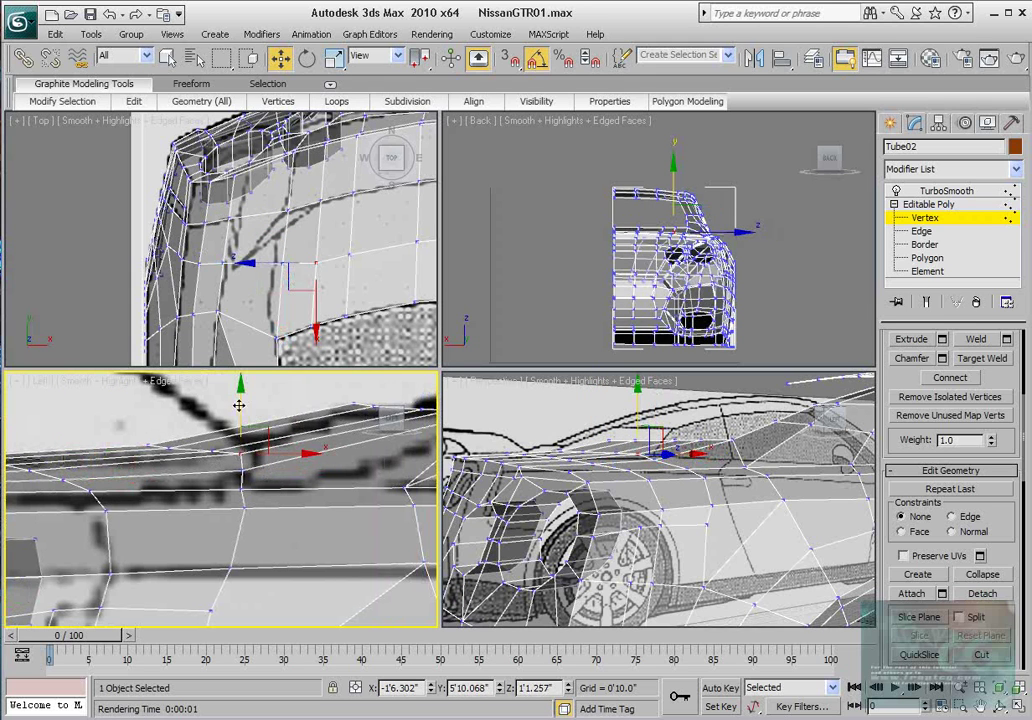
left_click_drag(239, 405, 238, 412)
- Examine the new trunk row against the blueprint in the perspective, side and top views
middle_click_drag(600, 512, 588, 463, "alt")
middle_click(352, 472)
middle_click_drag(744, 518, 725, 270, "alt")
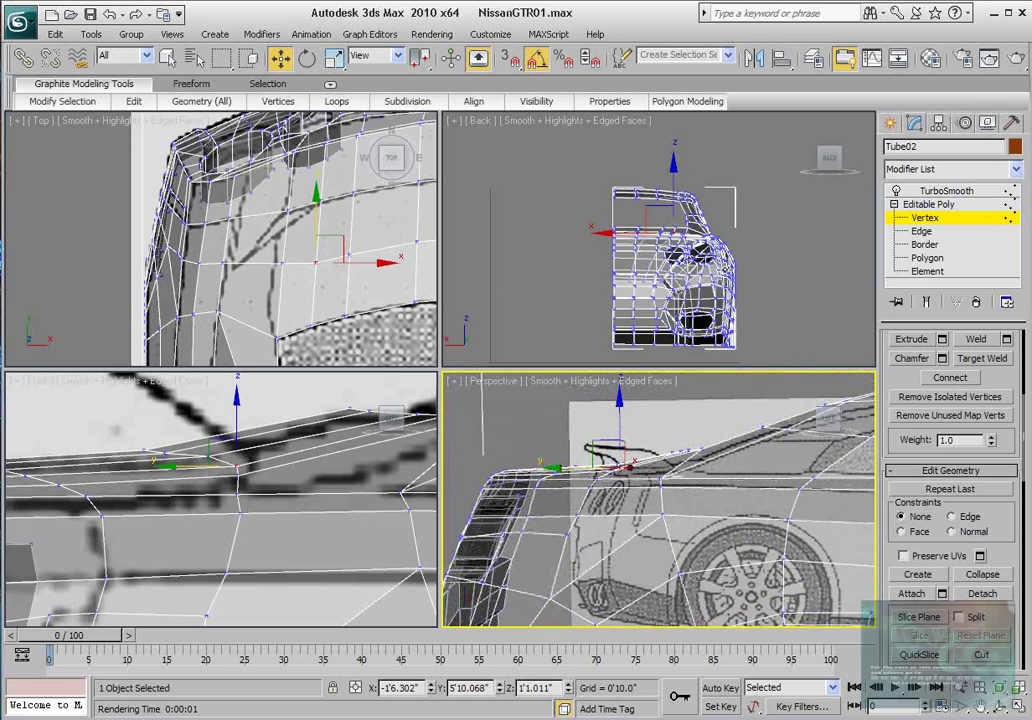
middle_click(404, 441)
scroll(403, 442, "down", 2)
scroll(393, 461, "up", 2)
middle_click_drag(393, 461, 314, 470)
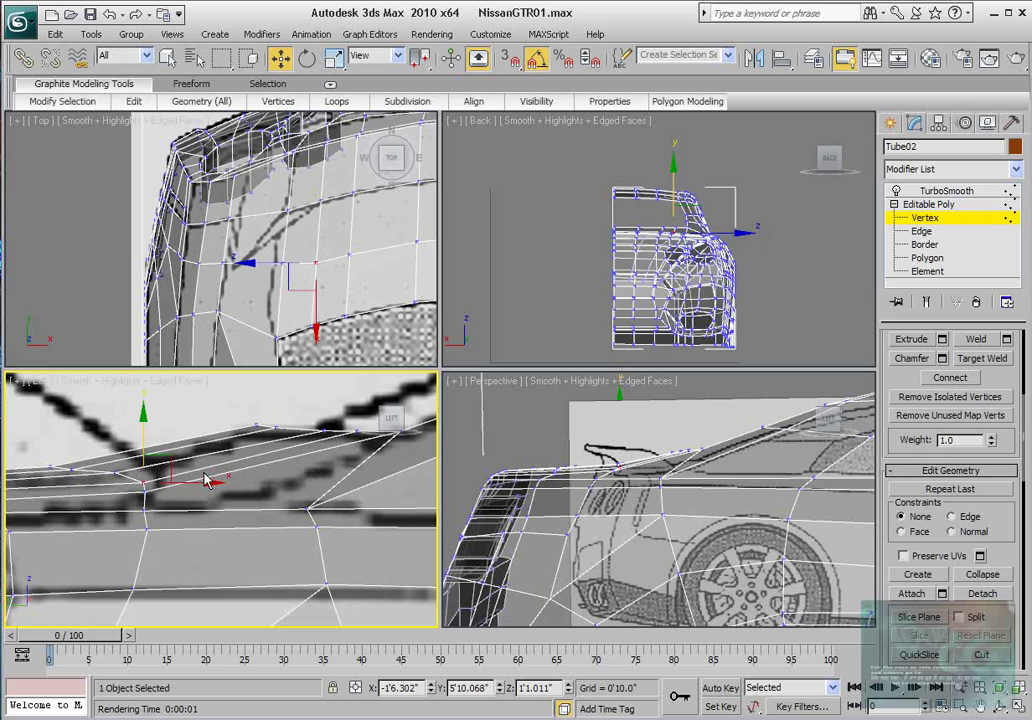
middle_click_drag(207, 481, 331, 477)
right_click(326, 269)
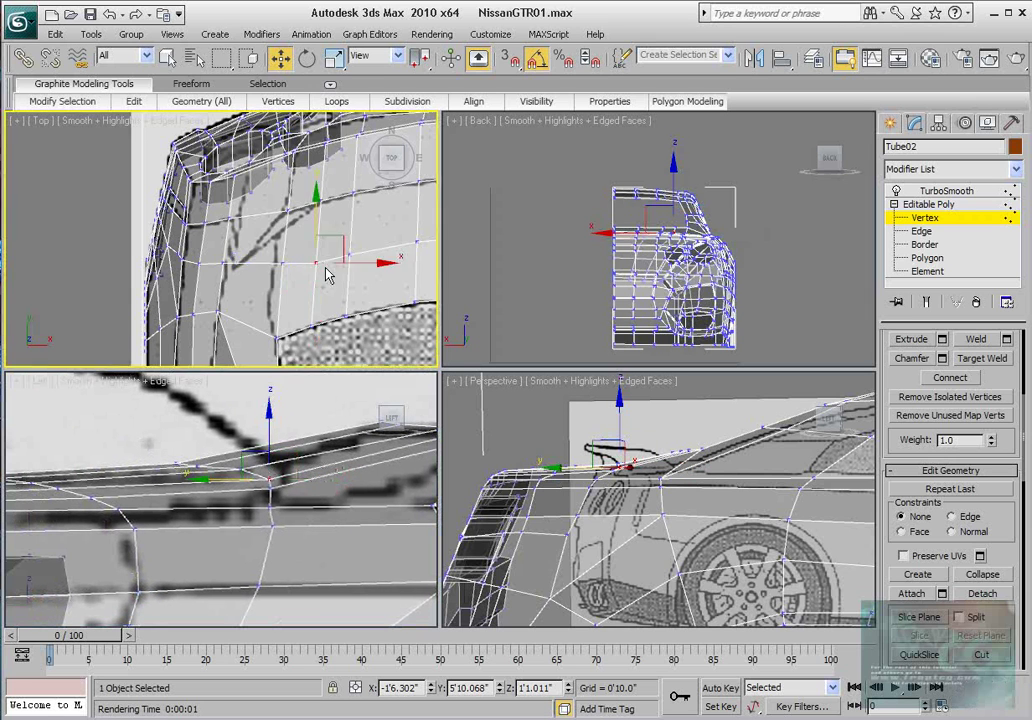
scroll(326, 269, "up", 5)
middle_click_drag(221, 502, 168, 500)
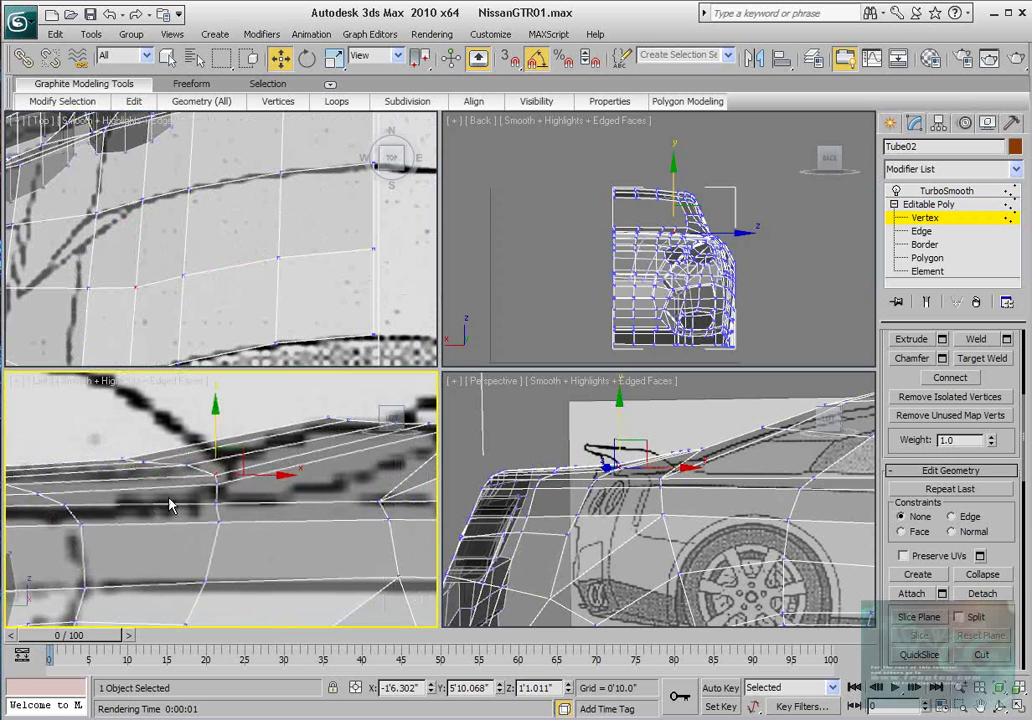
scroll(170, 499, "down", 2)
scroll(185, 486, "up", 2)
middle_click_drag(329, 453, 288, 458)
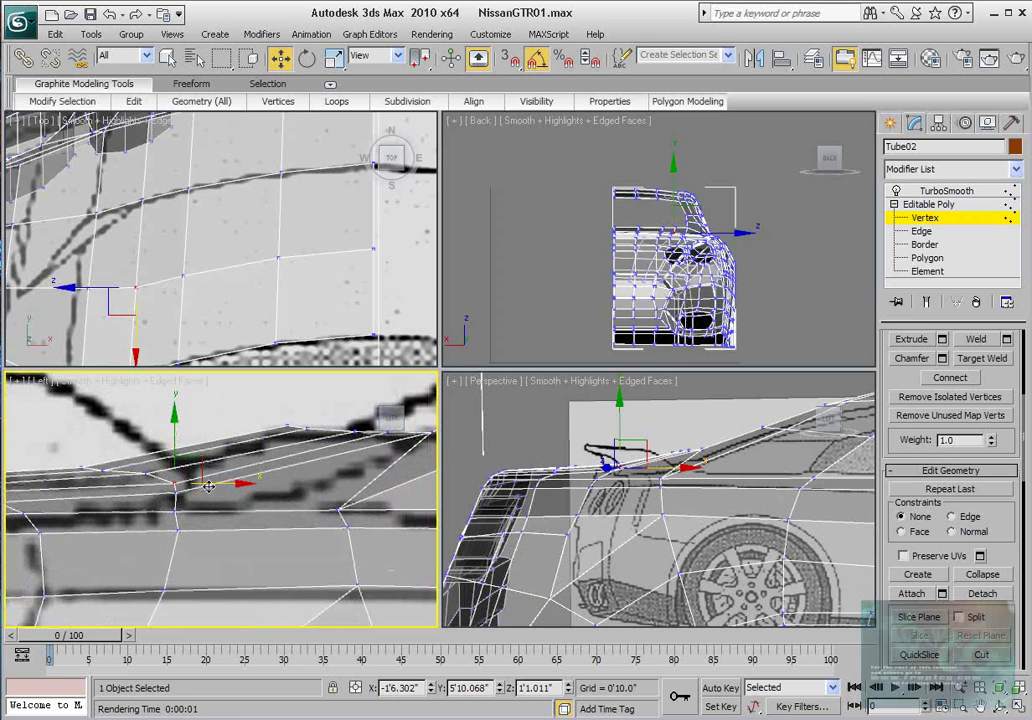
- Move the three innermost vertices of the new trunk row forward in top view to straighten the row up to the centre line
left_click(149, 476)
middle_click_drag(205, 290, 226, 295)
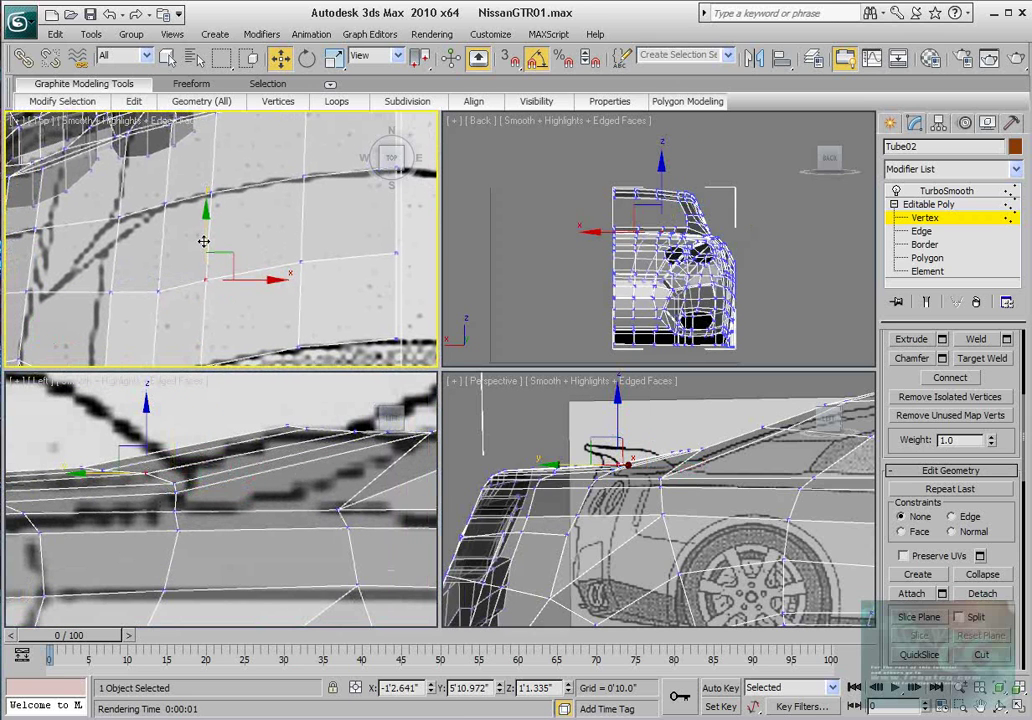
left_click_drag(204, 241, 204, 247)
left_click_drag(296, 270, 302, 243)
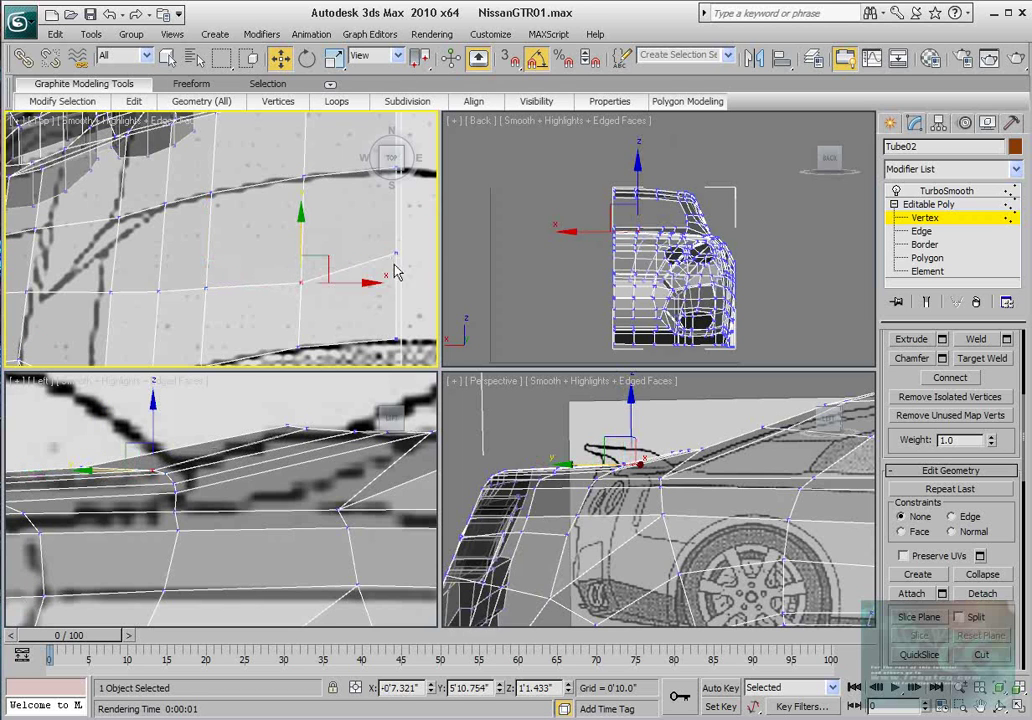
left_click(396, 254)
left_click_drag(396, 220, 392, 240)
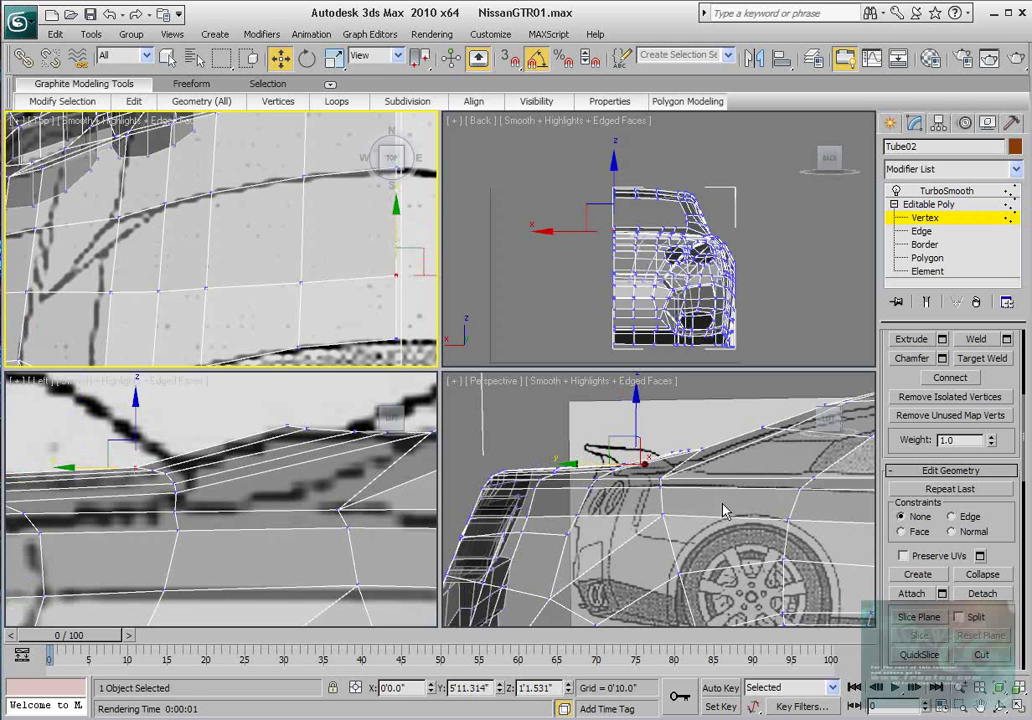
- Examine the trunk corner, rear pillar and door mesh against the blueprint in the perspective and side views
middle_click_drag(645, 484, 632, 504, "alt")
left_click(625, 497)
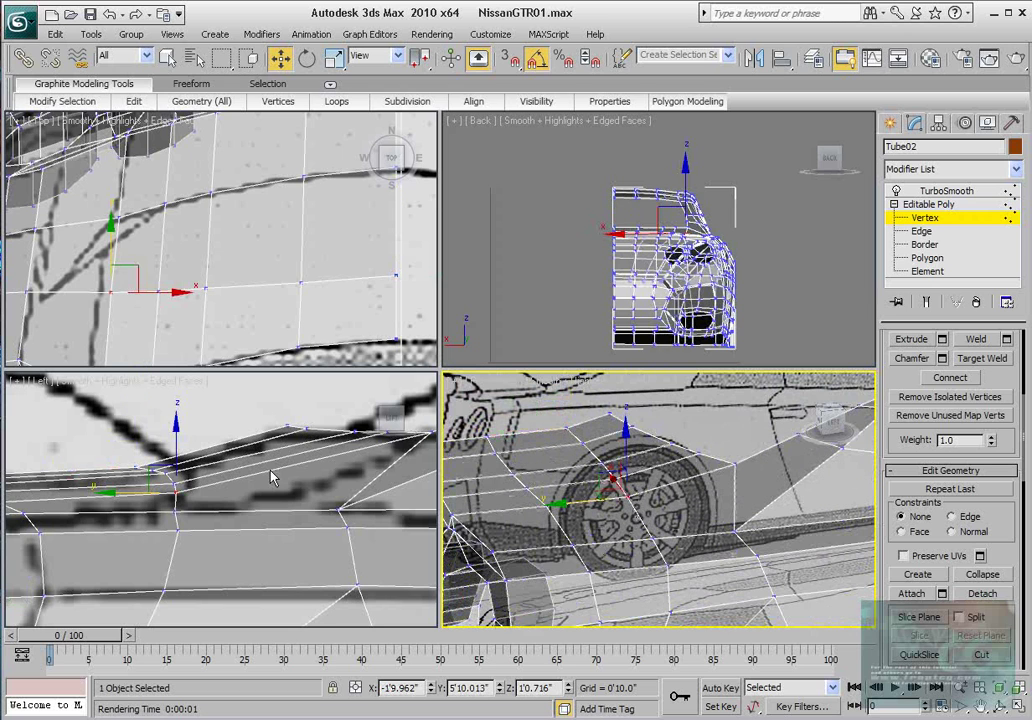
middle_click_drag(231, 467, 222, 462)
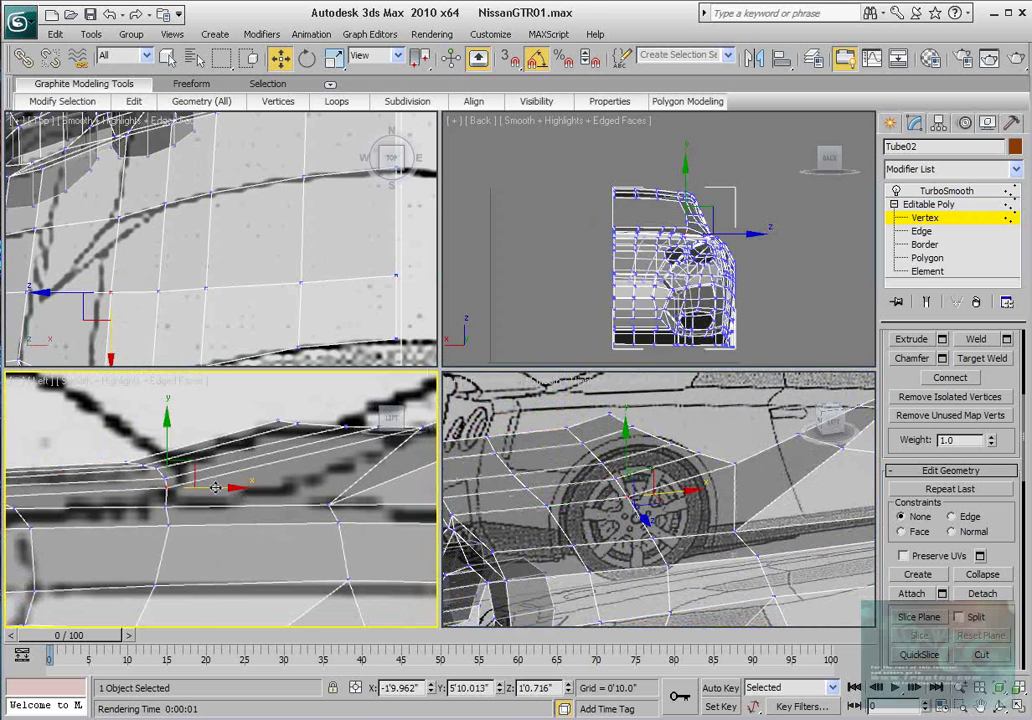
middle_click_drag(573, 498, 697, 497, "alt")
scroll(326, 490, "down", 6)
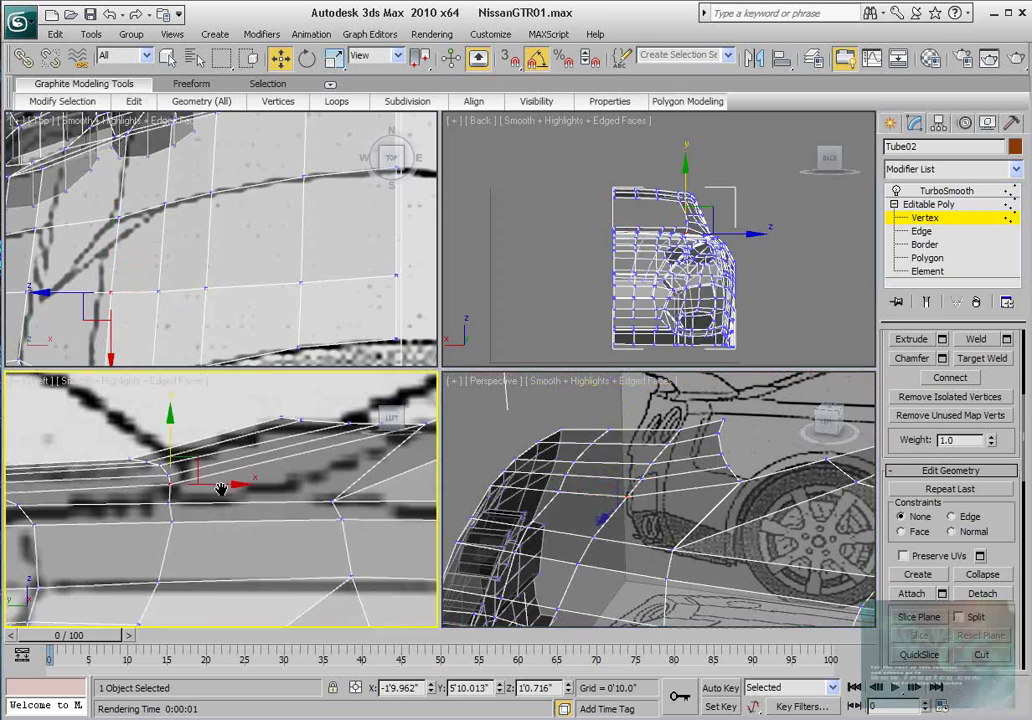
middle_click_drag(326, 493, 168, 471)
scroll(287, 488, "up", 5)
scroll(240, 500, "down", 4)
middle_click_drag(297, 532, 314, 471)
scroll(322, 472, "up", 2)
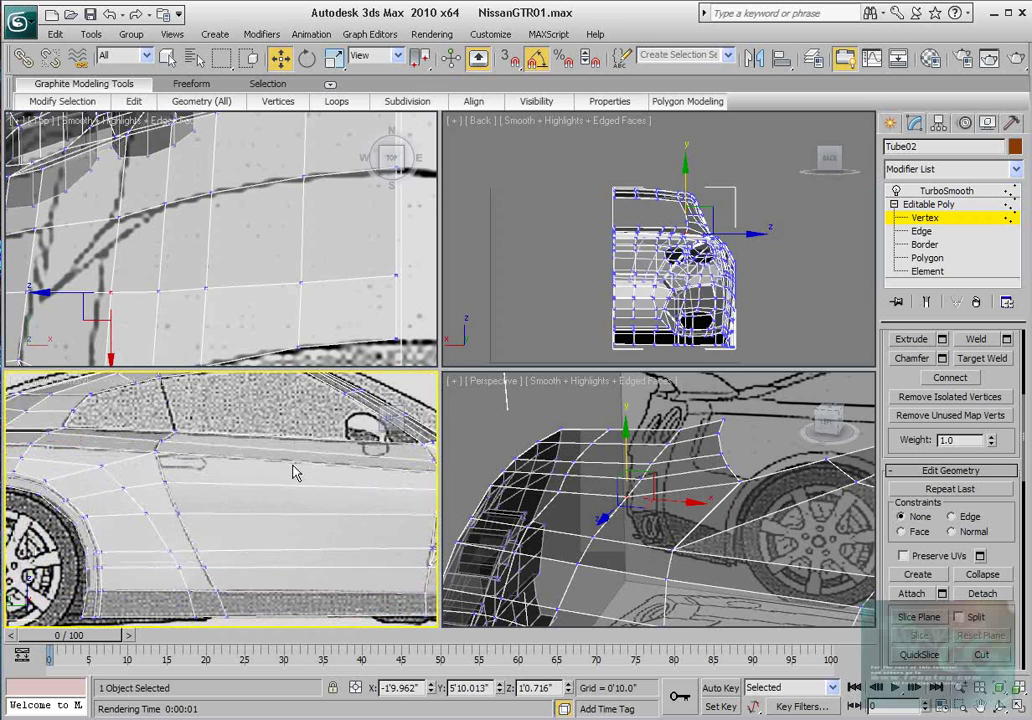
scroll(296, 472, "down", 5)
scroll(263, 476, "up", 5)
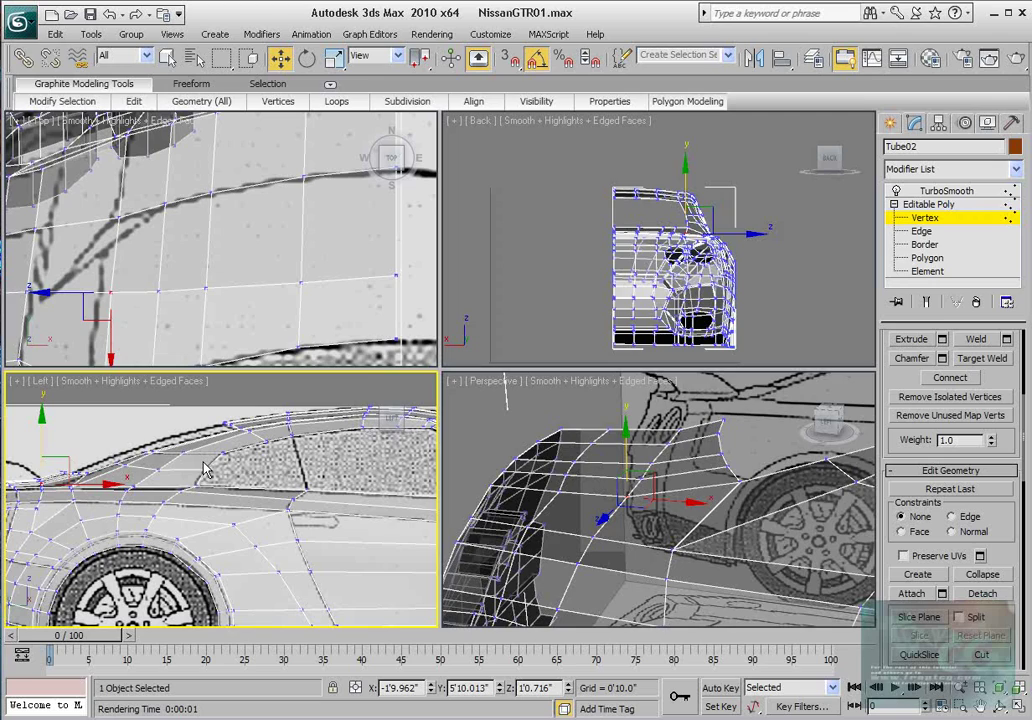
scroll(744, 502, "down", 8)
scroll(657, 516, "up", 5)
- Turn off the see-through display of the body and show its TurboSmooth result with the whole car framed in perspective
mouse_move(744, 503)
middle_mouse_down()
mouse_move(657, 516)
mouse_move(590, 504)
middle_mouse_up()
key("alt+x")
scroll(594, 500, "down", 5)
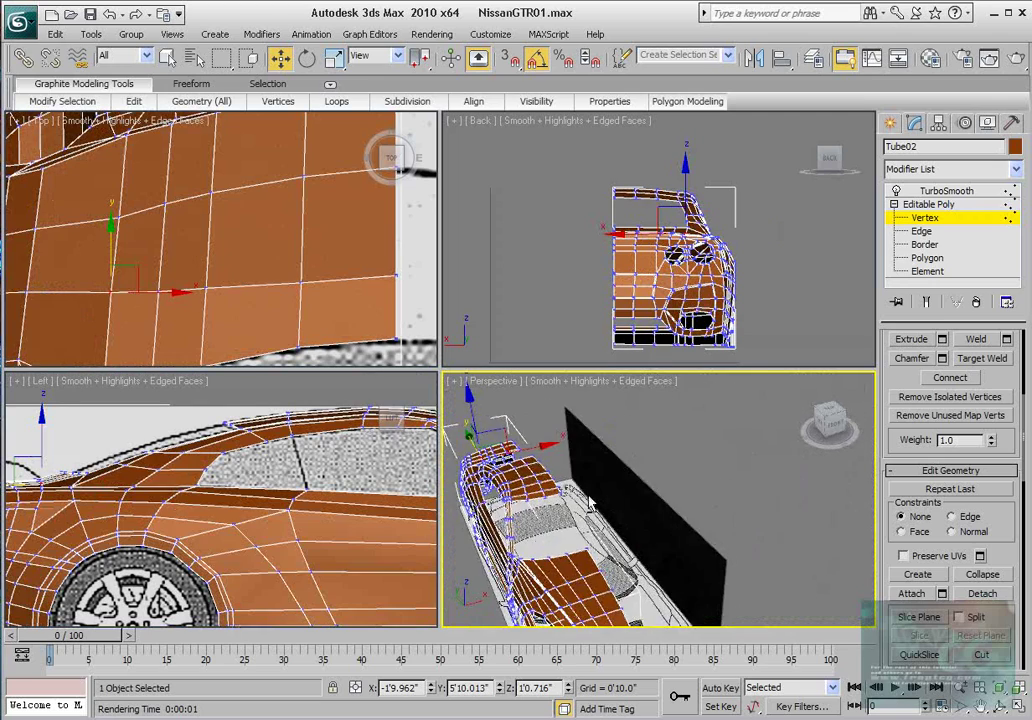
scroll(590, 505, "up", 5)
left_click(920, 191)
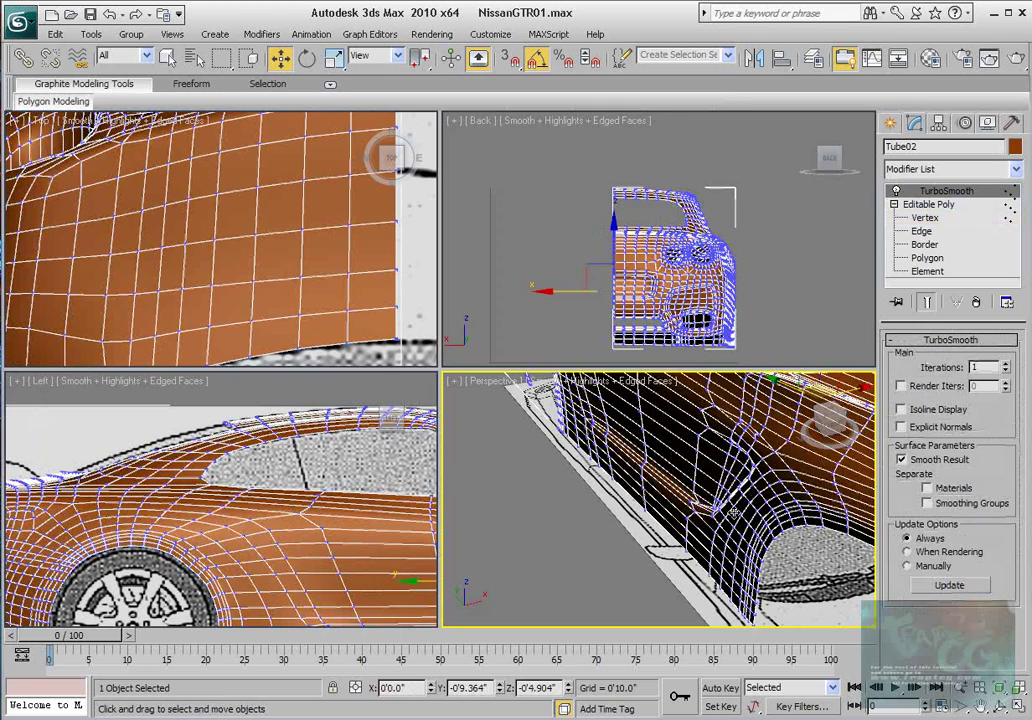
key("z")
- Delete the TurboSmooth modifier, inspect the unsmoothed hood and front fender, and restore the modifier
right_click(948, 191)
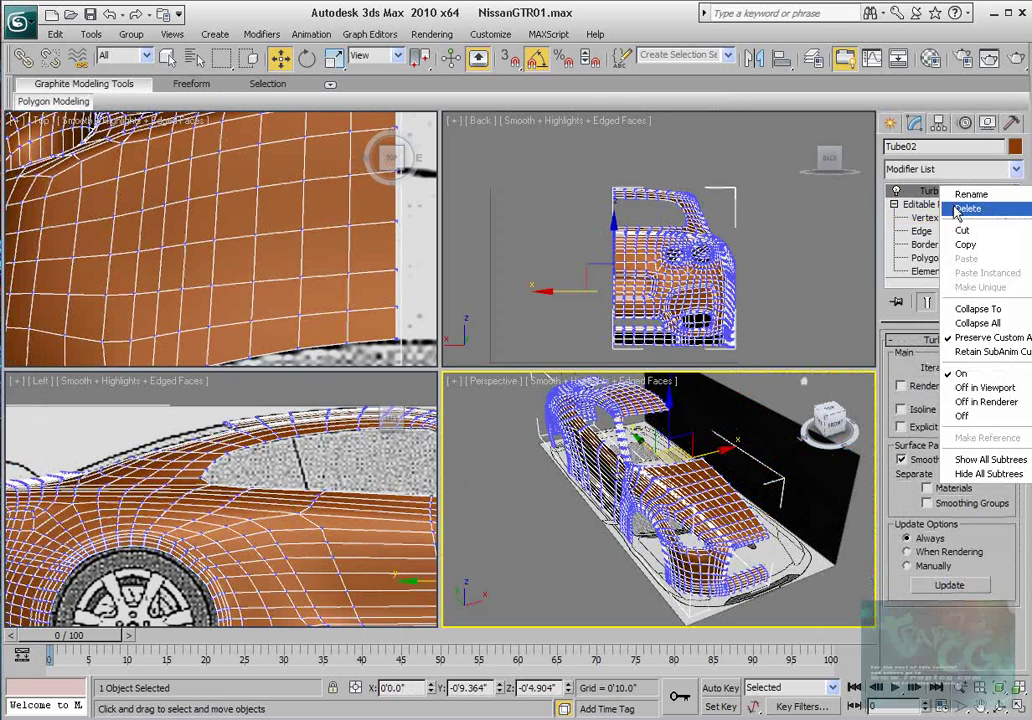
left_click(966, 209)
scroll(558, 484, "up", 4)
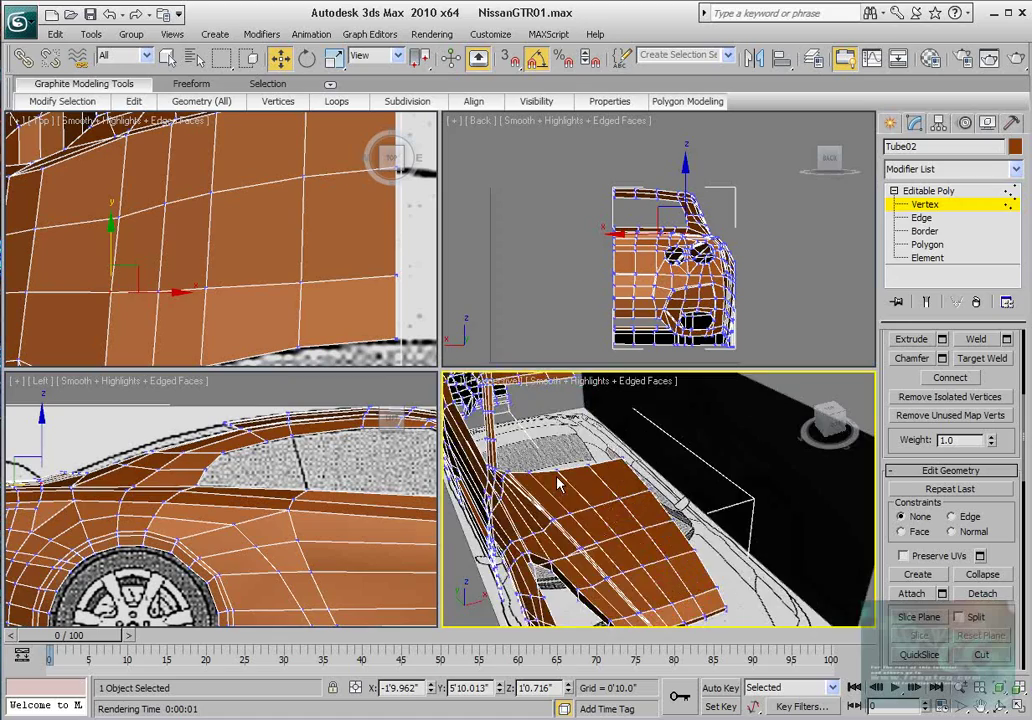
middle_click_drag(558, 484, 660, 490, "alt")
scroll(606, 486, "up", 3)
middle_click_drag(572, 476, 618, 478, "alt")
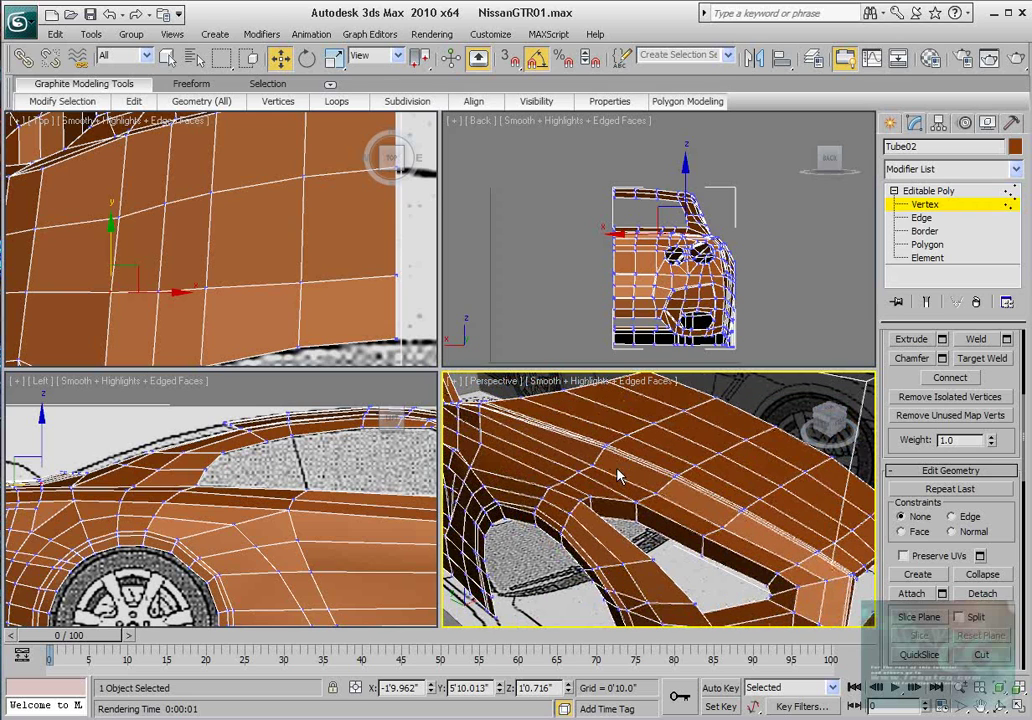
left_click(909, 311)
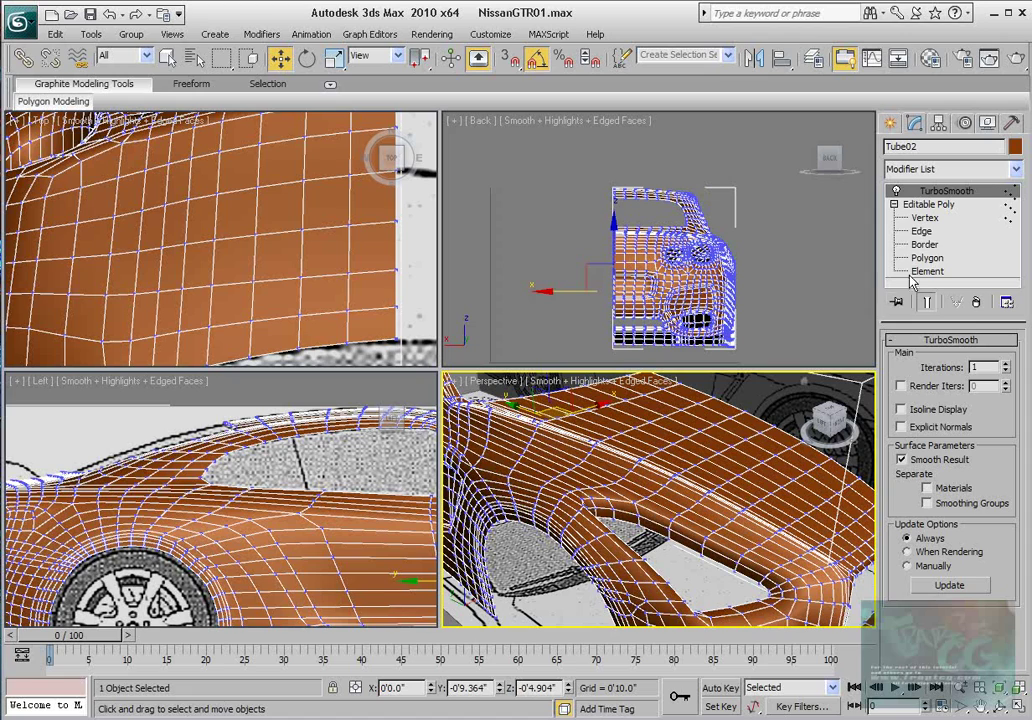
- Render the smoothed hood and front fender from the perspective view, check the result, and close the render
left_click(925, 217)
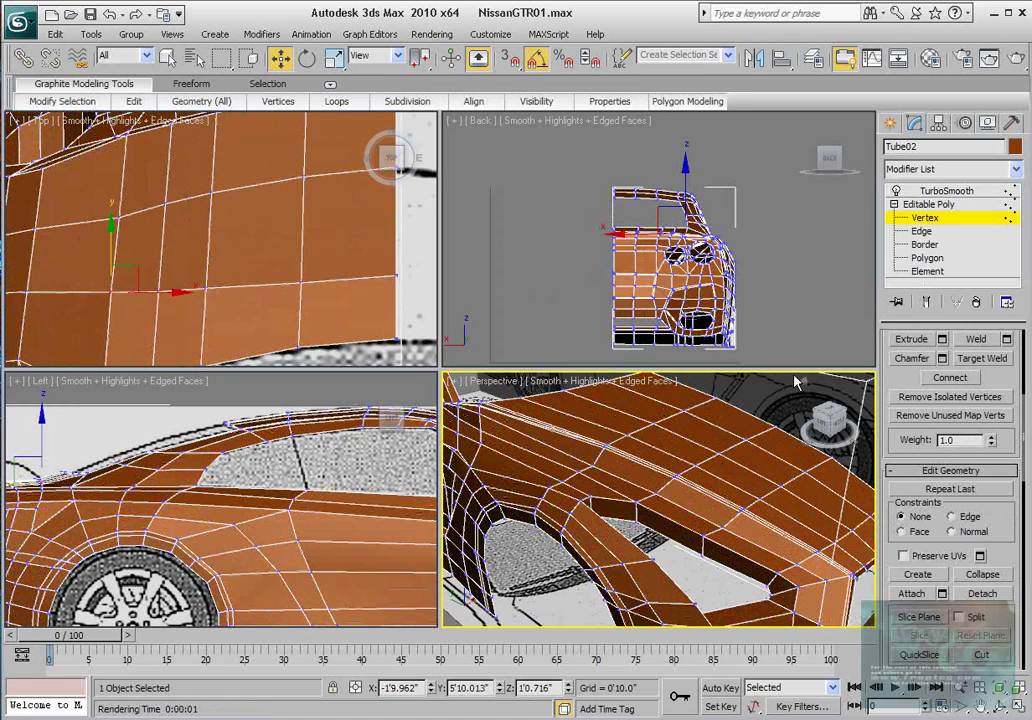
middle_click_drag(688, 492, 721, 484)
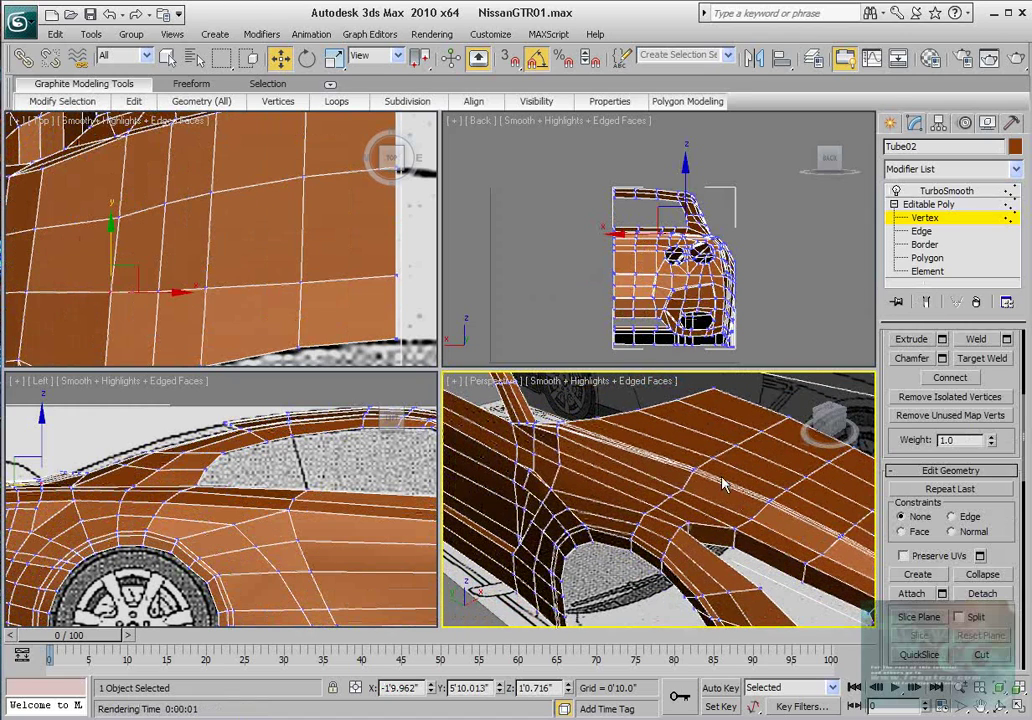
left_click(945, 191)
left_click(989, 58)
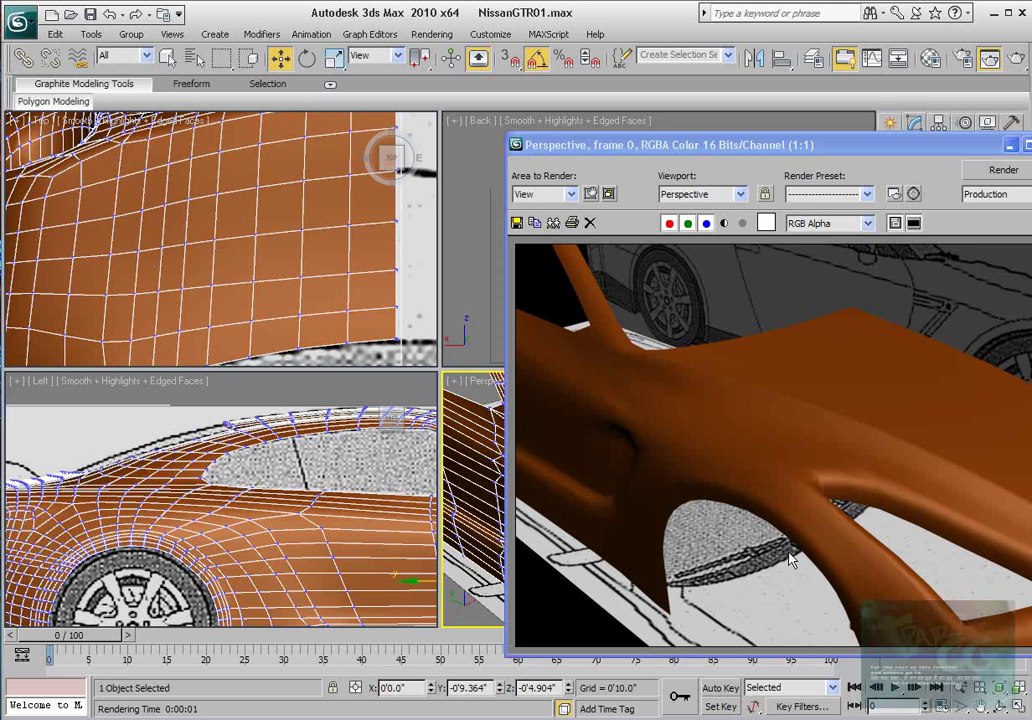
middle_click_drag(202, 270, 305, 328)
scroll(300, 325, "down", 4)
scroll(170, 240, "up", 2)
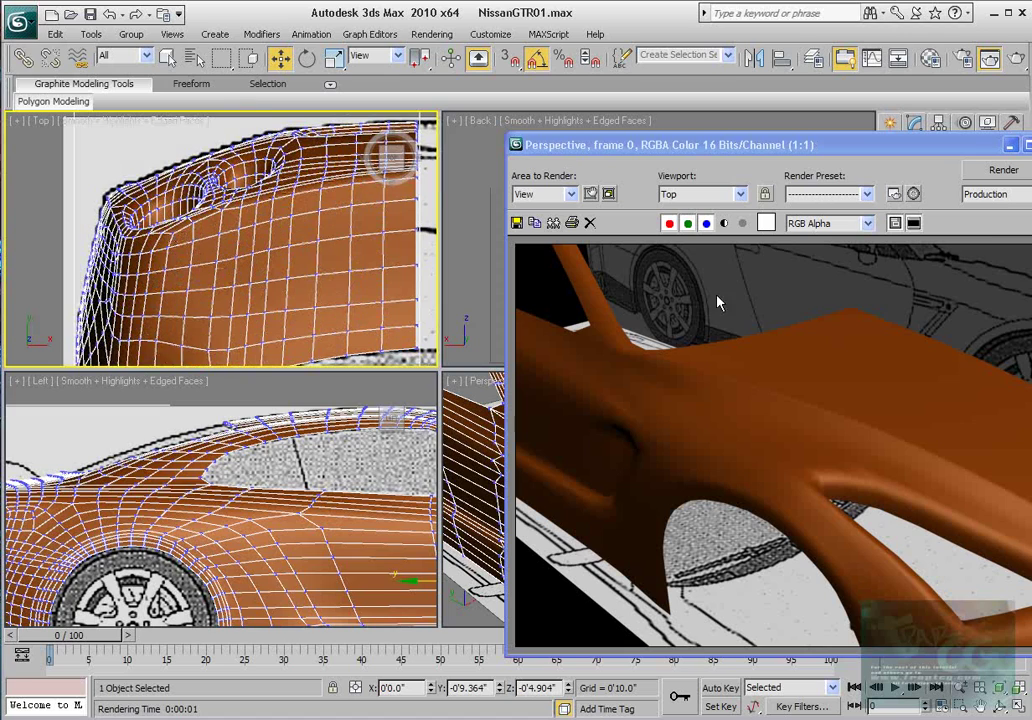
scroll(127, 580, "up", 8)
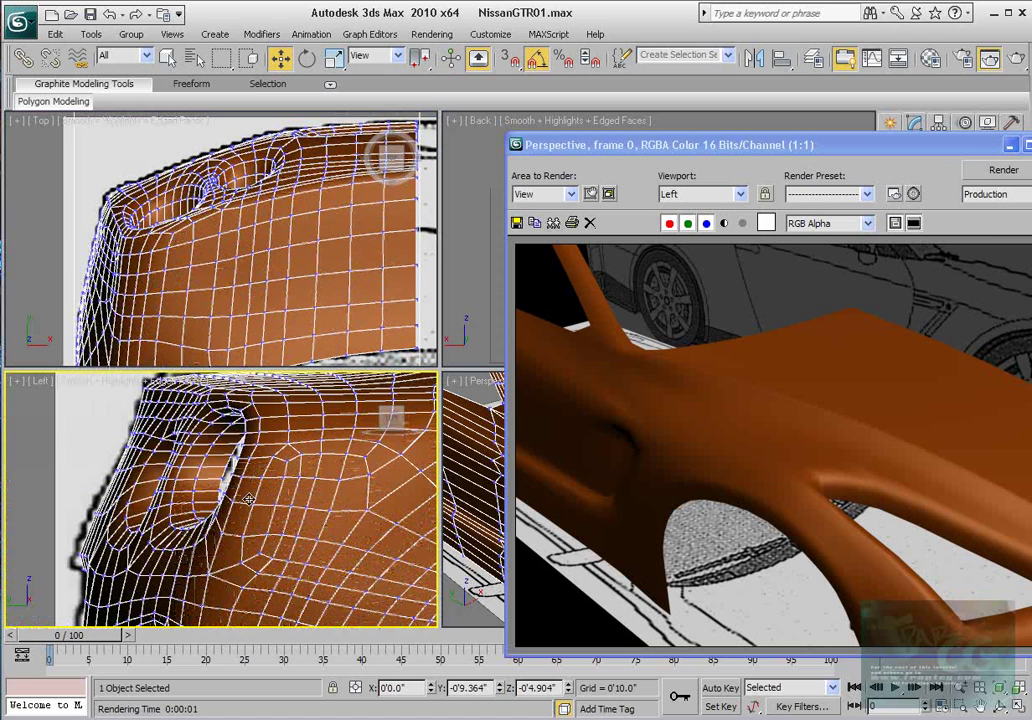
left_click(1031, 145)
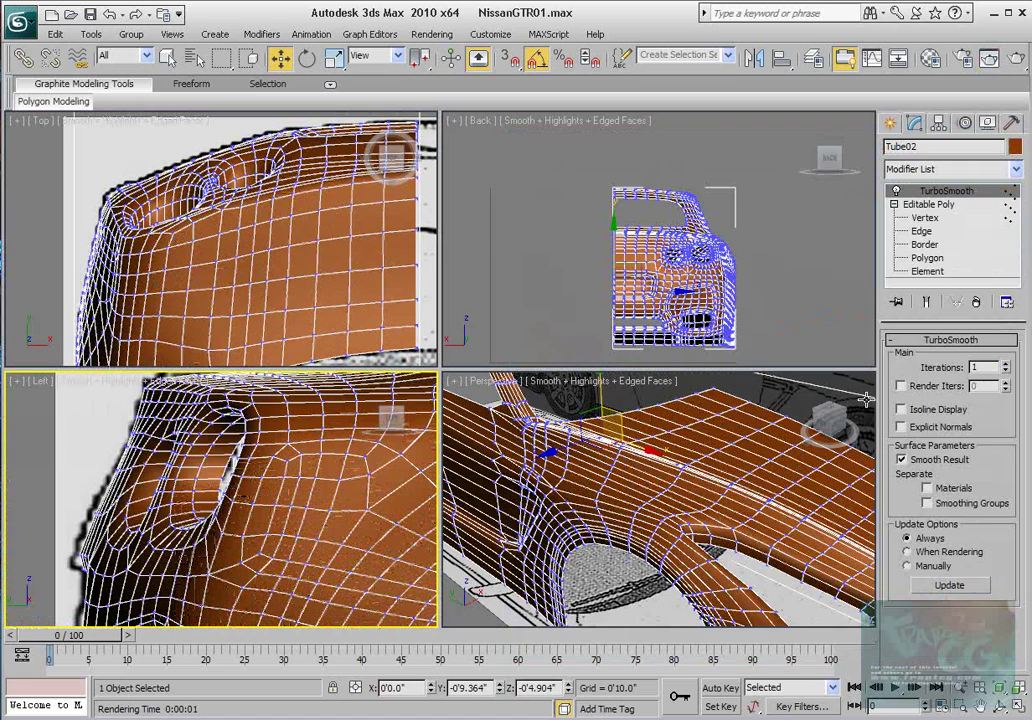
- Examine the body in the perspective, top and back views, comparing the smoothed and unsmoothed mesh around the tail-light openings
scroll(743, 489, "down", 5)
scroll(682, 474, "up", 4)
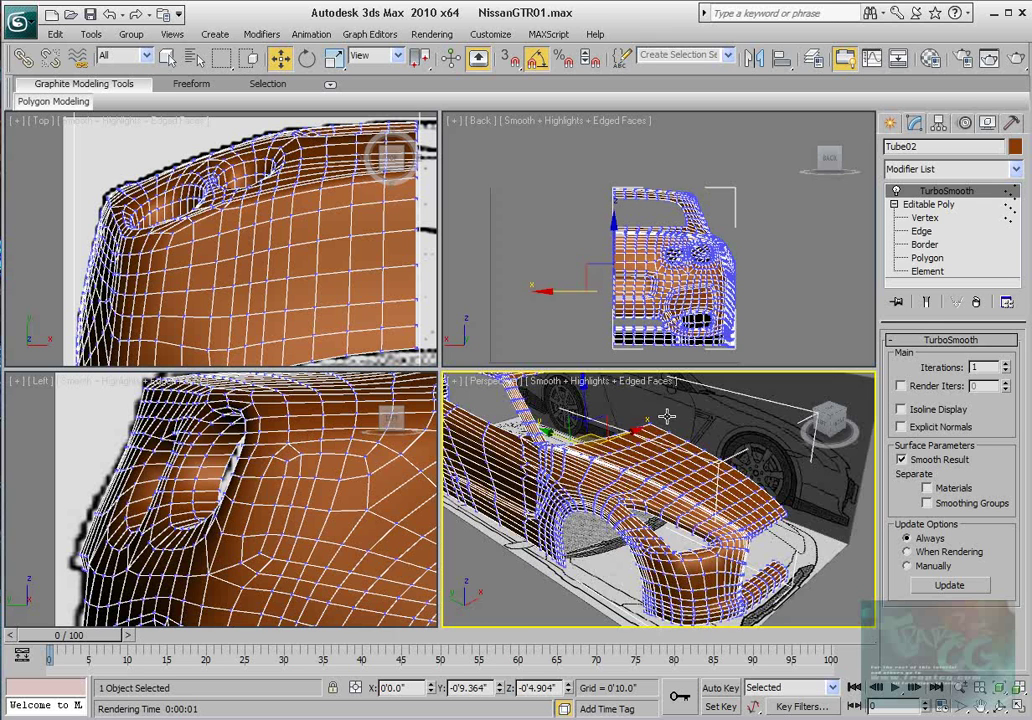
scroll(209, 248, "down", 5)
scroll(267, 362, "up", 2)
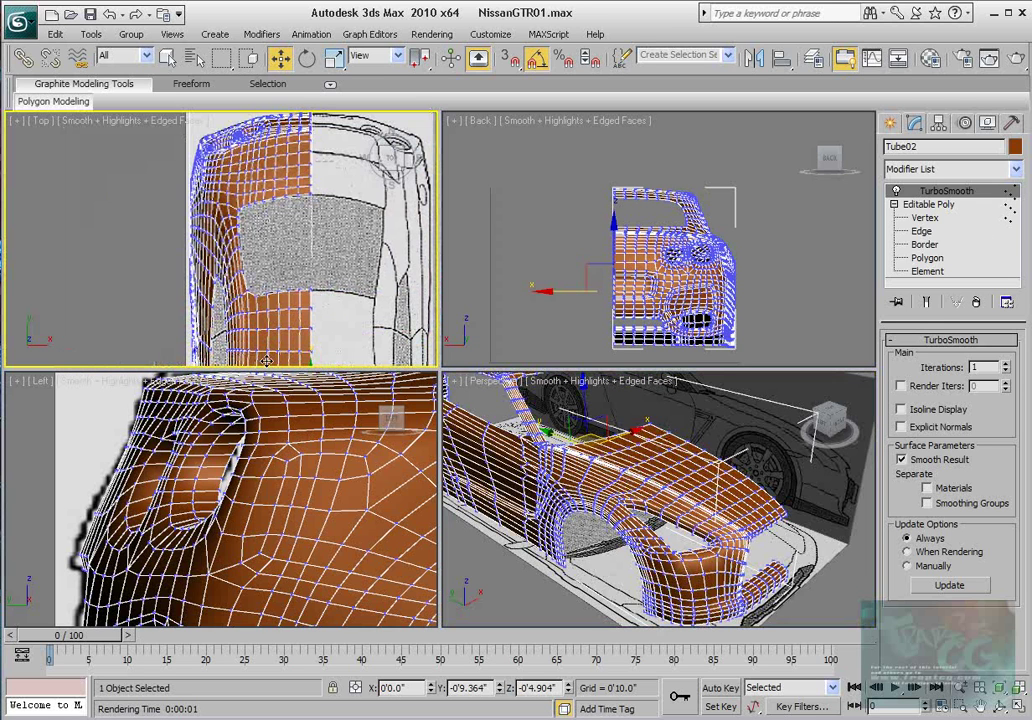
middle_click_drag(642, 462, 656, 465, "alt")
scroll(706, 264, "up", 5)
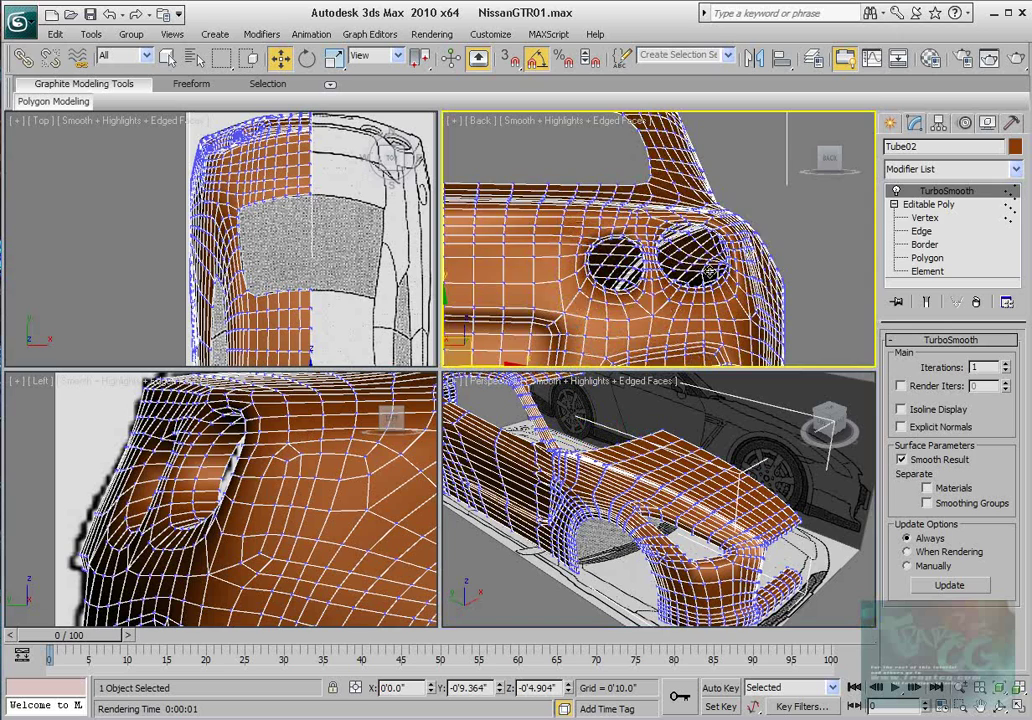
left_click(930, 218)
scroll(705, 289, "up", 2)
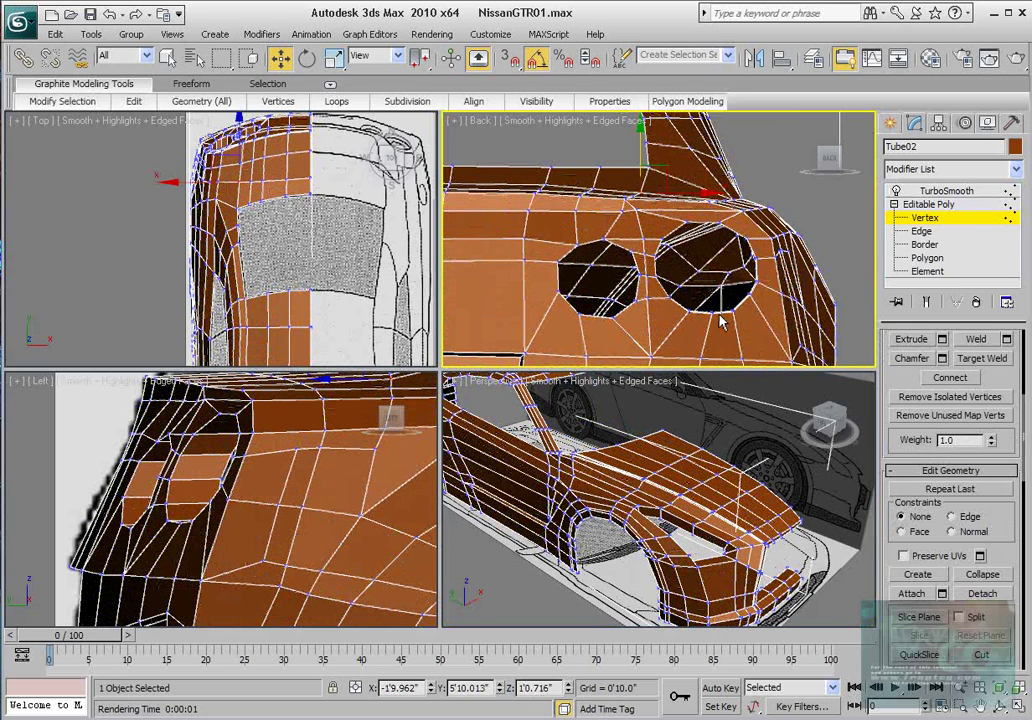
middle_click_drag(724, 320, 737, 296)
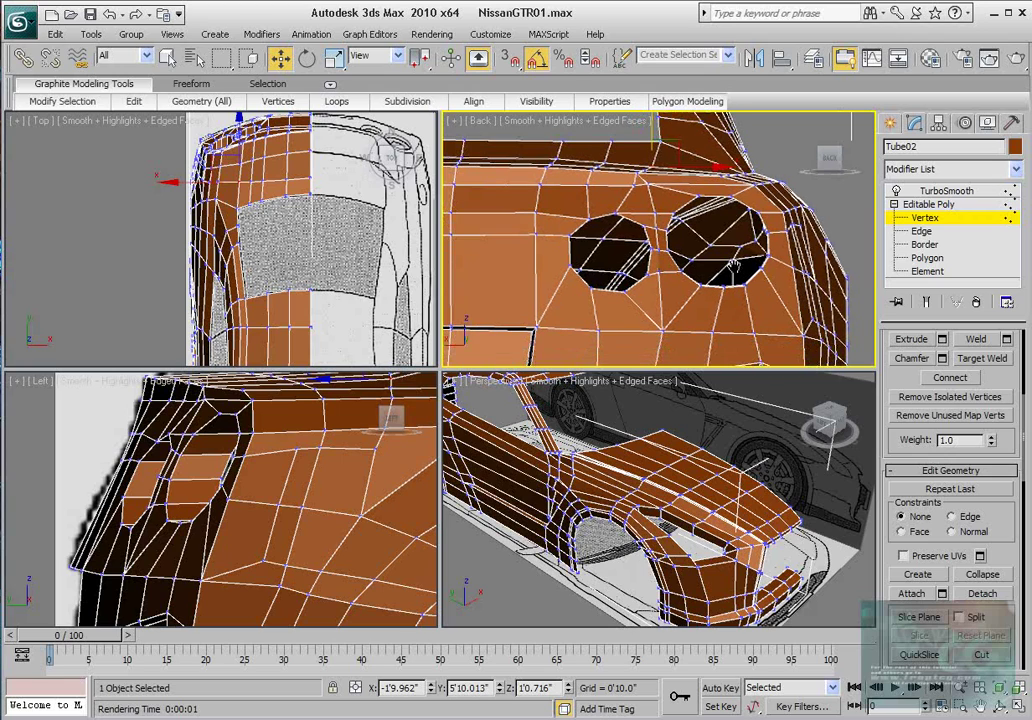
- Switch to edge editing and show the rear end with the tail-light openings in a maximized perspective view
left_click(921, 231)
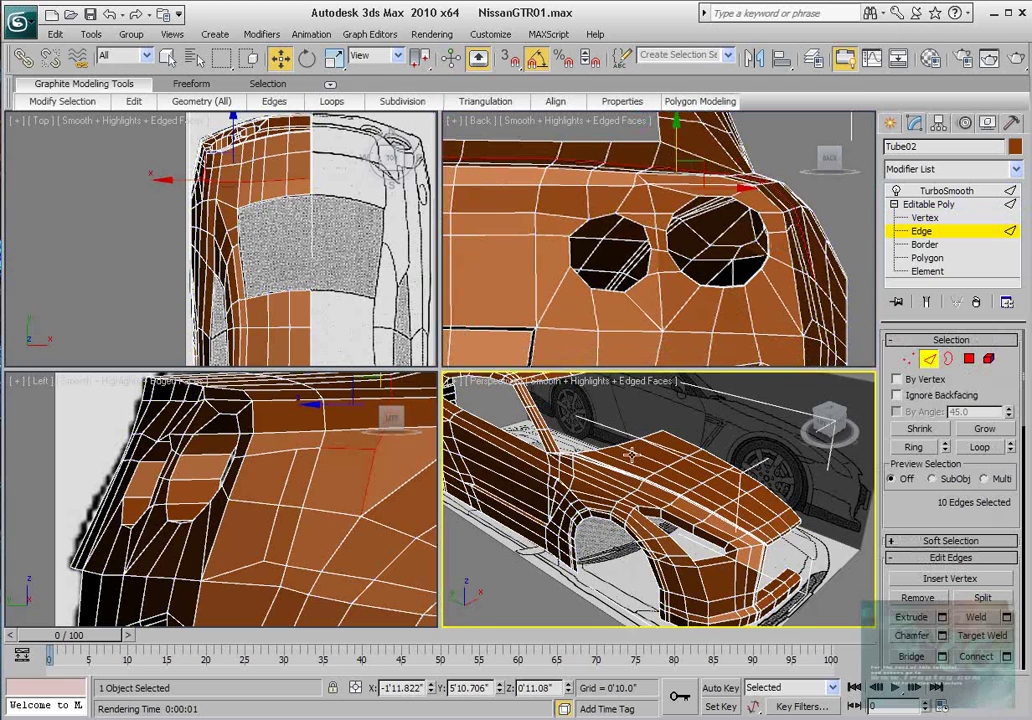
scroll(762, 471, "down", 3)
left_click_drag(700, 490, 767, 498, "alt")
middle_click_drag(767, 498, 855, 500, "alt")
middle_click_drag(620, 496, 751, 484)
scroll(751, 484, "up", 4)
scroll(752, 484, "up", 2)
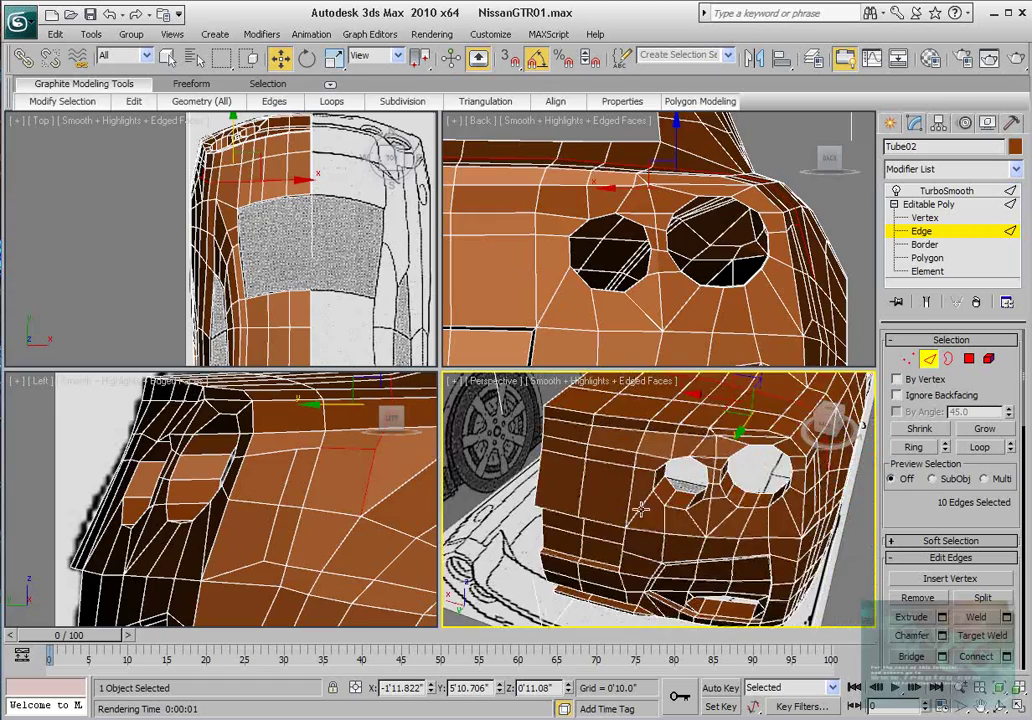
key("alt+w")
- Select the complete edge loop around the rim of the outer tail-light opening
scroll(657, 472, "up", 5)
left_click(697, 468)
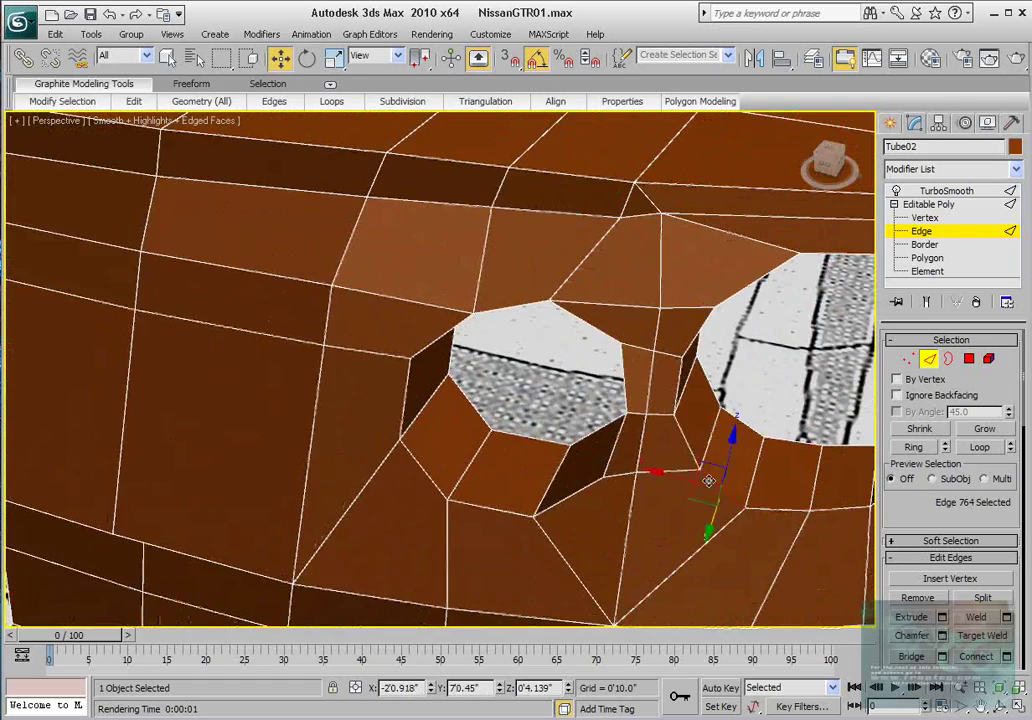
scroll(690, 468, "down", 6)
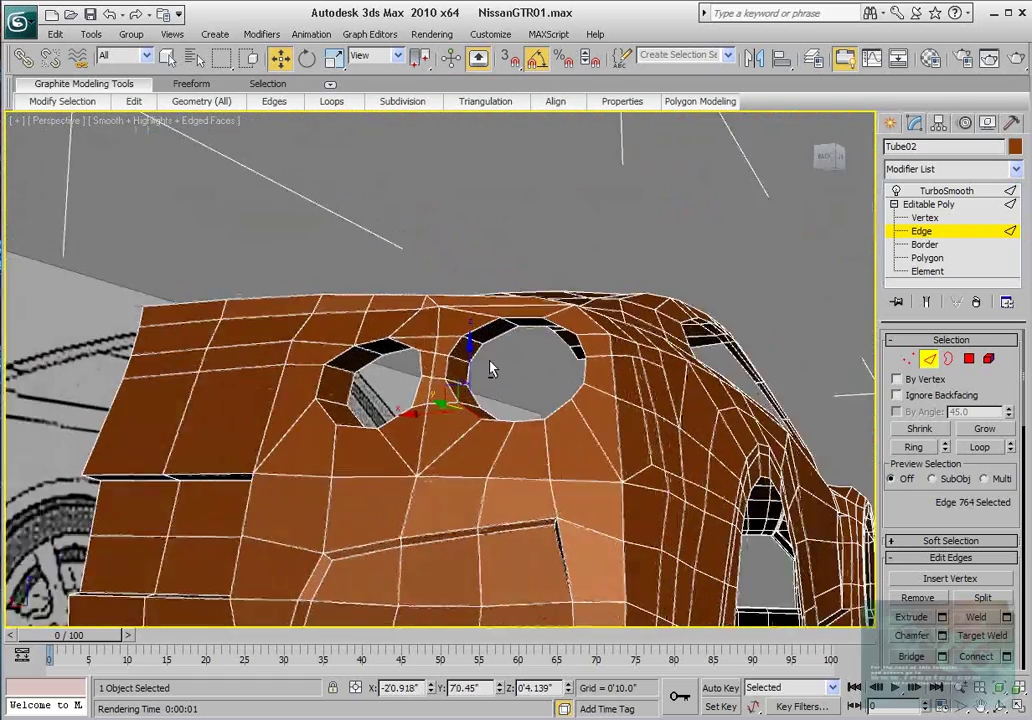
middle_click_drag(490, 362, 500, 368, "alt")
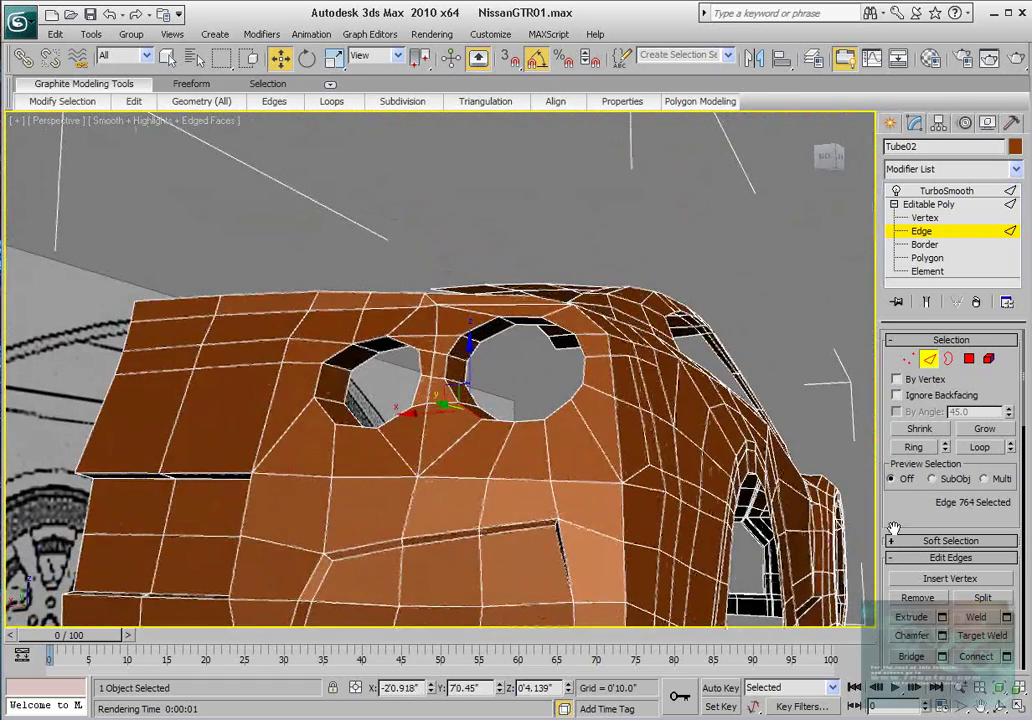
left_click(922, 448)
key("ctrl+z")
left_click(978, 447)
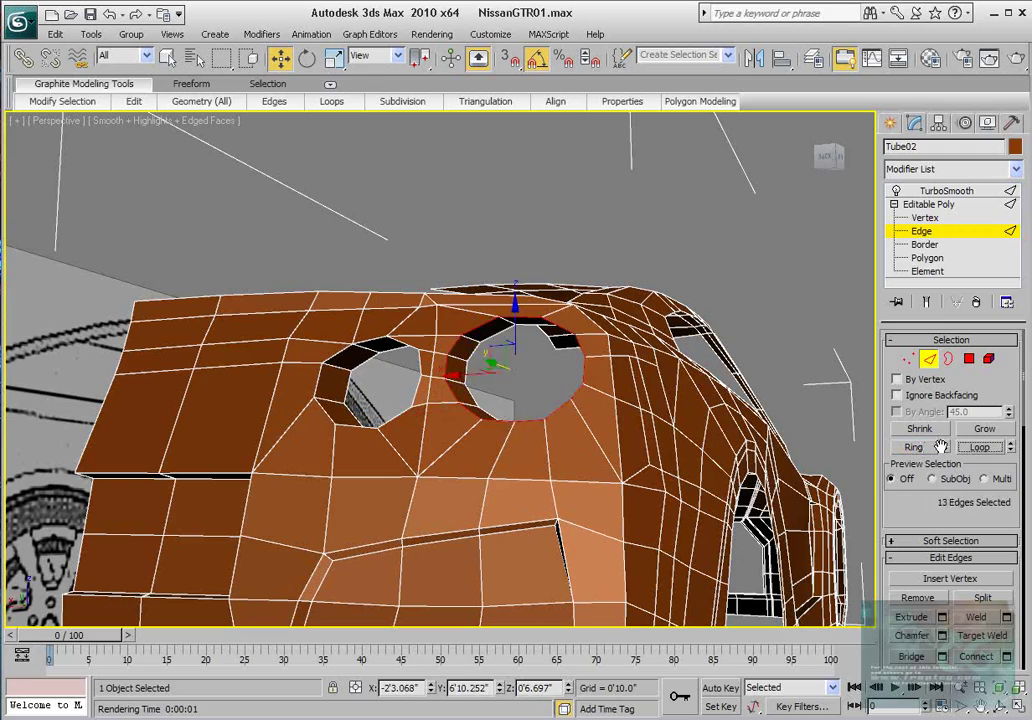
- Show the smoothed result and begin chamfering the outer tail-light rim loop, trying 2 segments before settling on 1
middle_click_drag(600, 430, 470, 415, "alt")
left_click(926, 303)
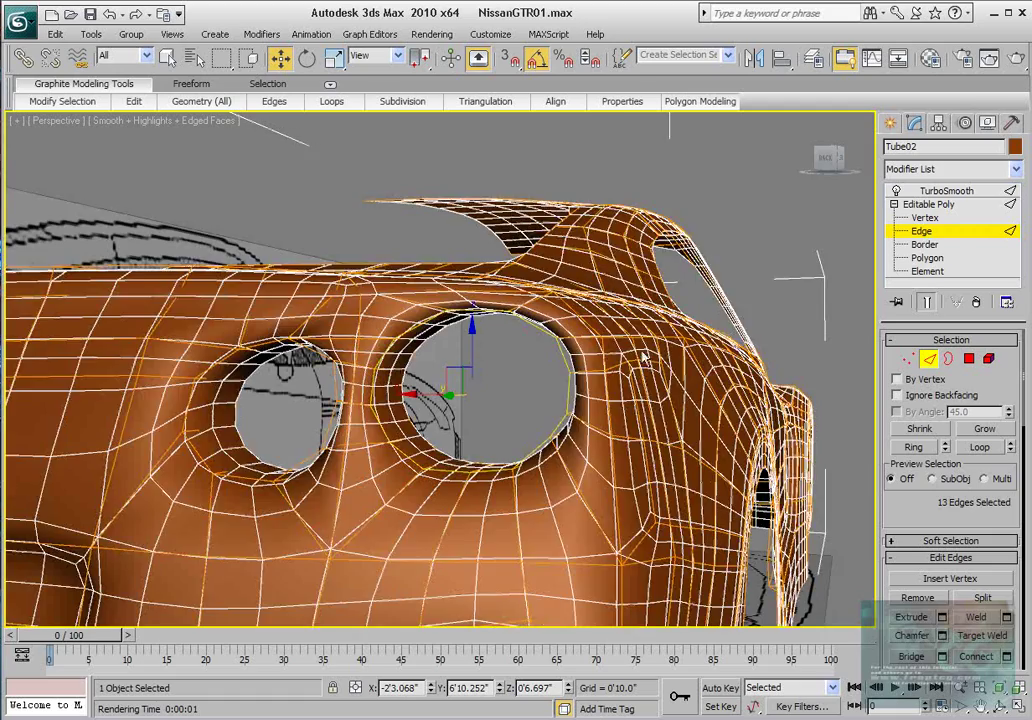
scroll(992, 583, "down", 2)
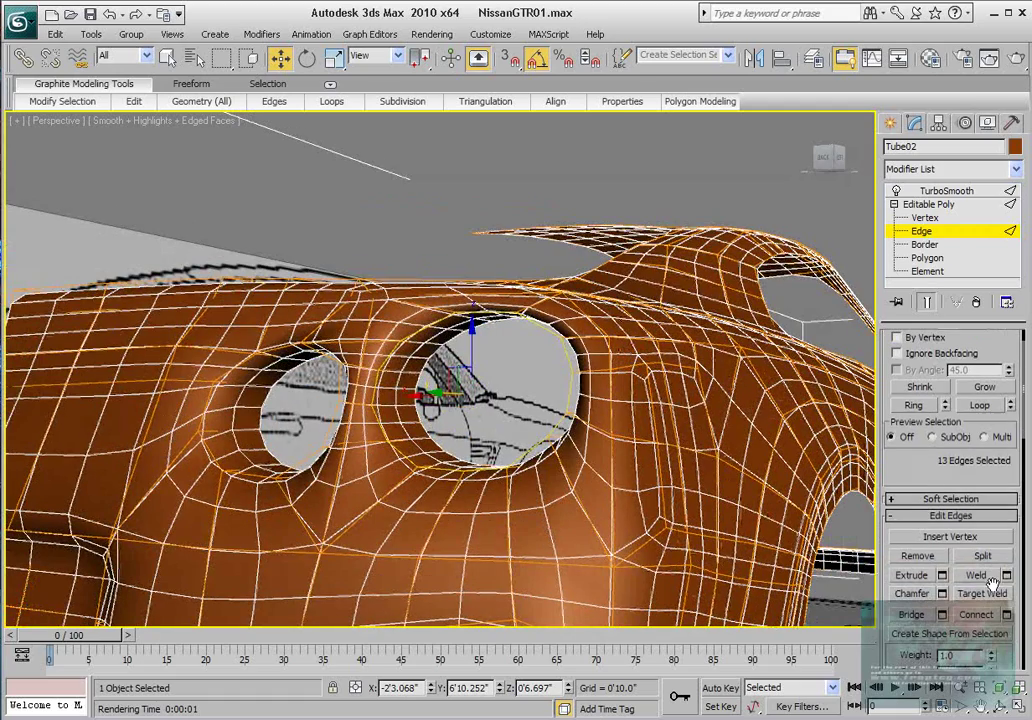
left_click(941, 594)
middle_click_drag(606, 428, 596, 432, "alt")
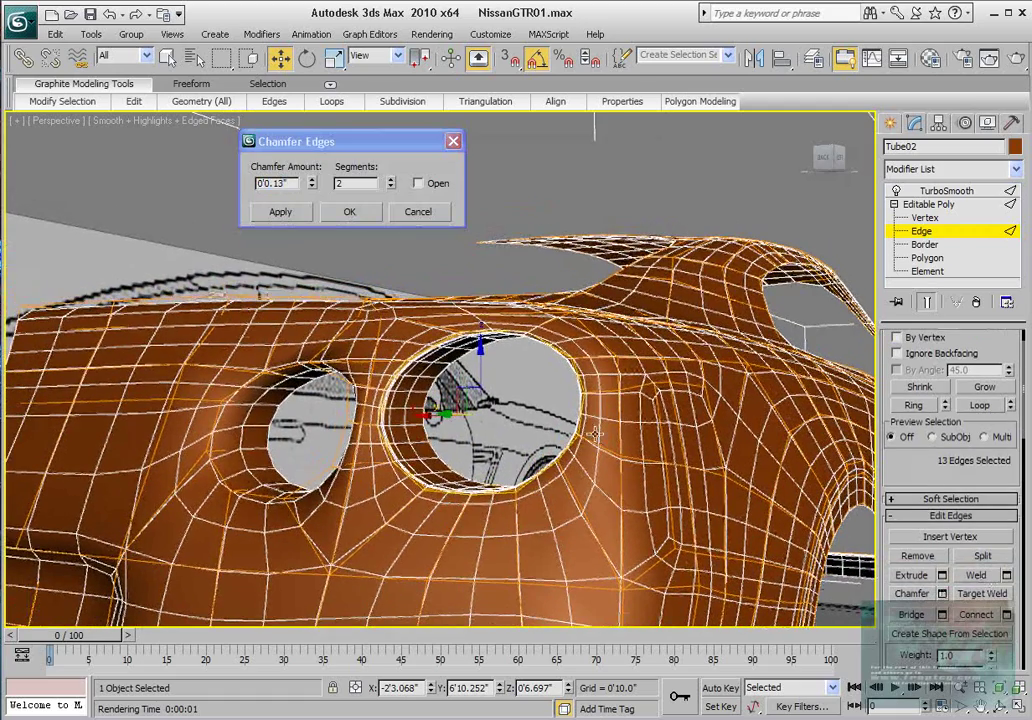
left_click(390, 187)
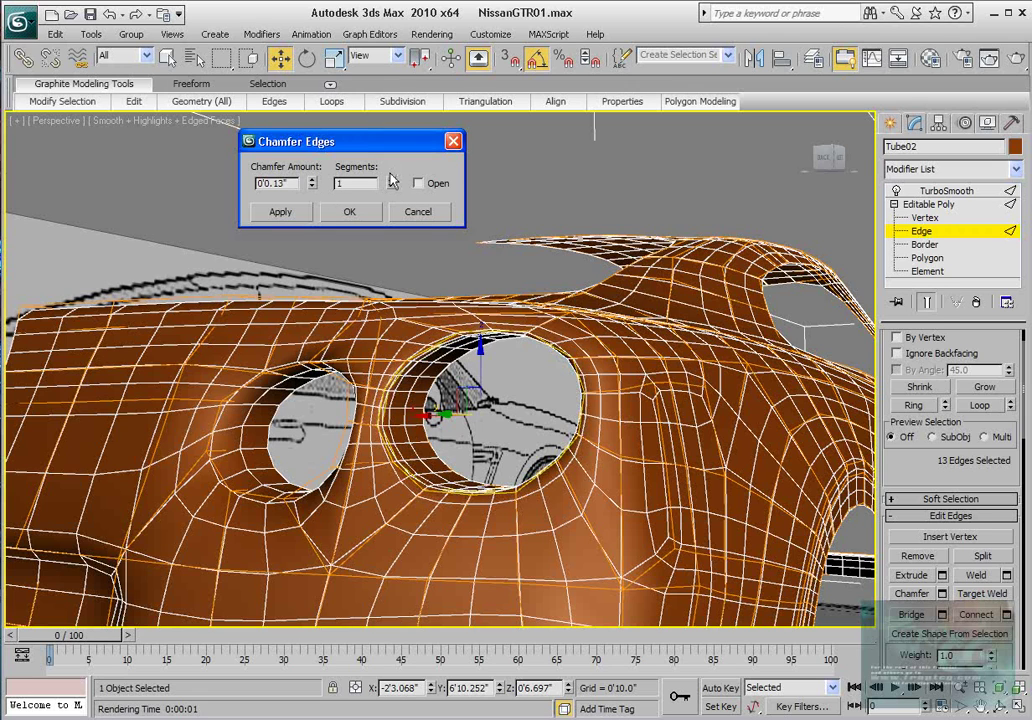
left_click(390, 179)
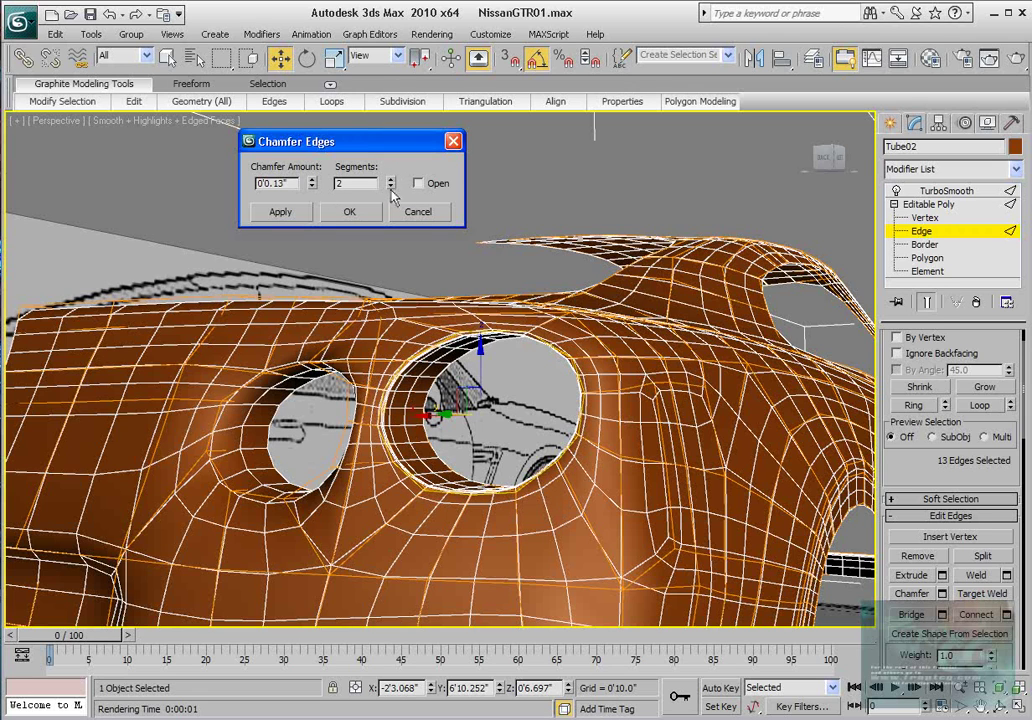
left_click(390, 187)
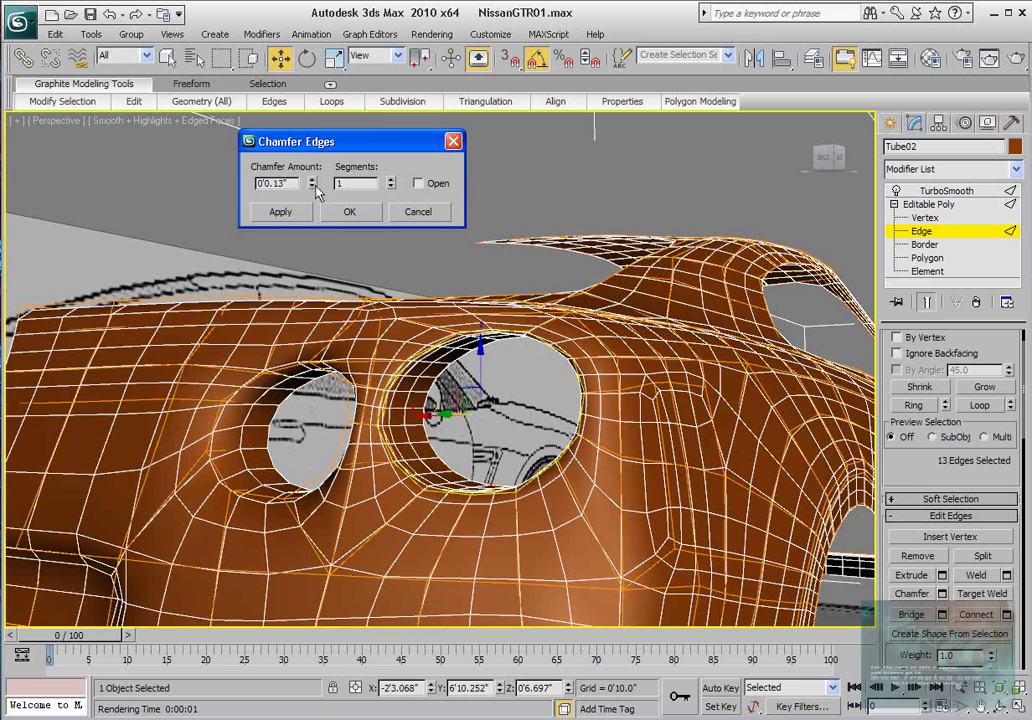
- Reduce the outer tail-light rim's chamfer amount to 0'0.07" and check the smoothed result in a render
left_click_drag(312, 184, 308, 183)
left_click(929, 303)
scroll(650, 340, "up", 8)
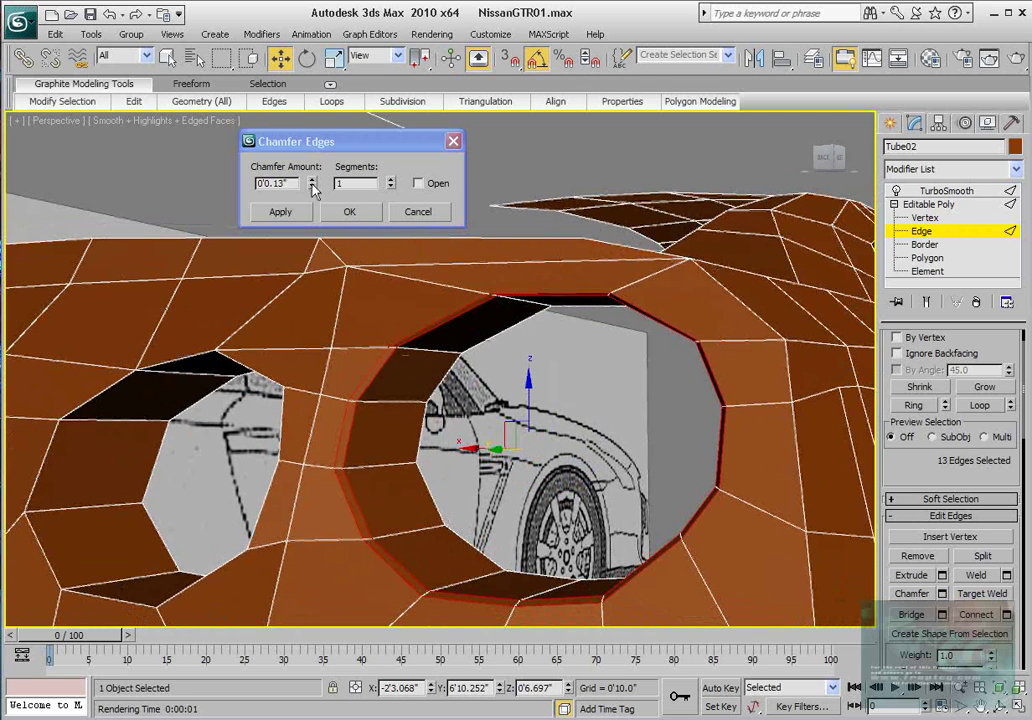
left_click_drag(312, 186, 312, 187)
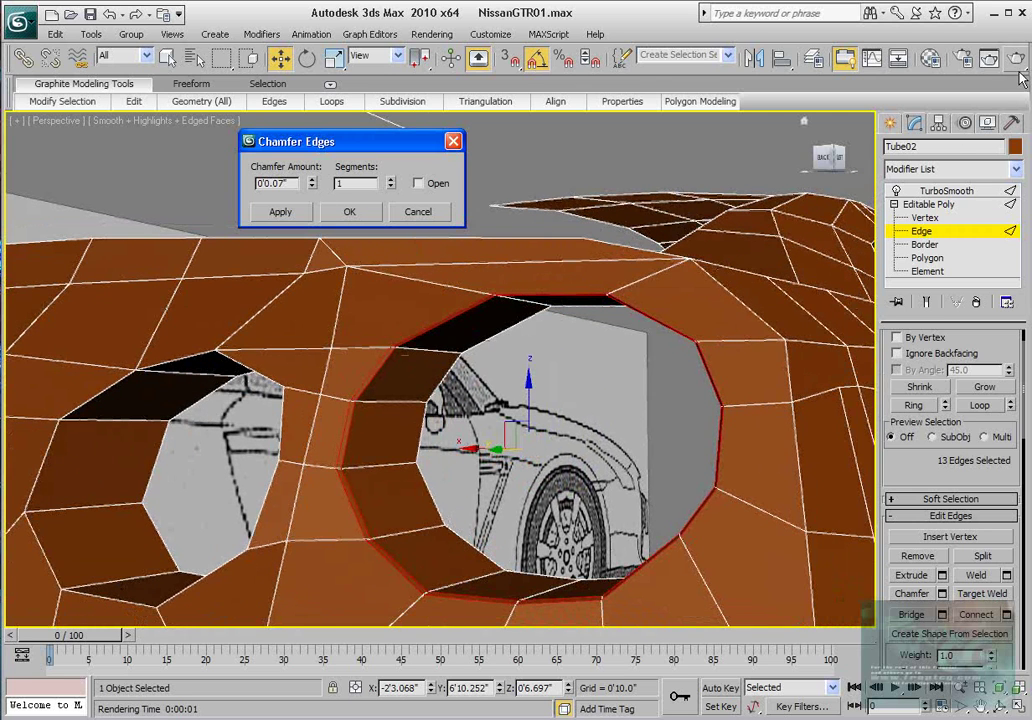
left_click(929, 303)
left_click(989, 58)
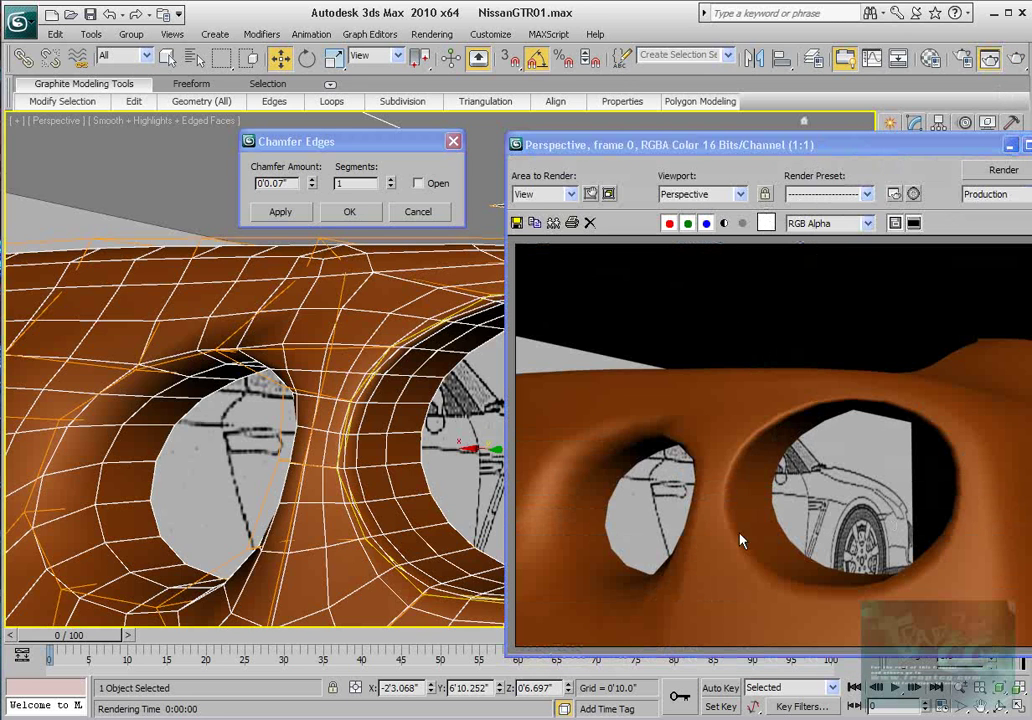
left_click(1031, 146)
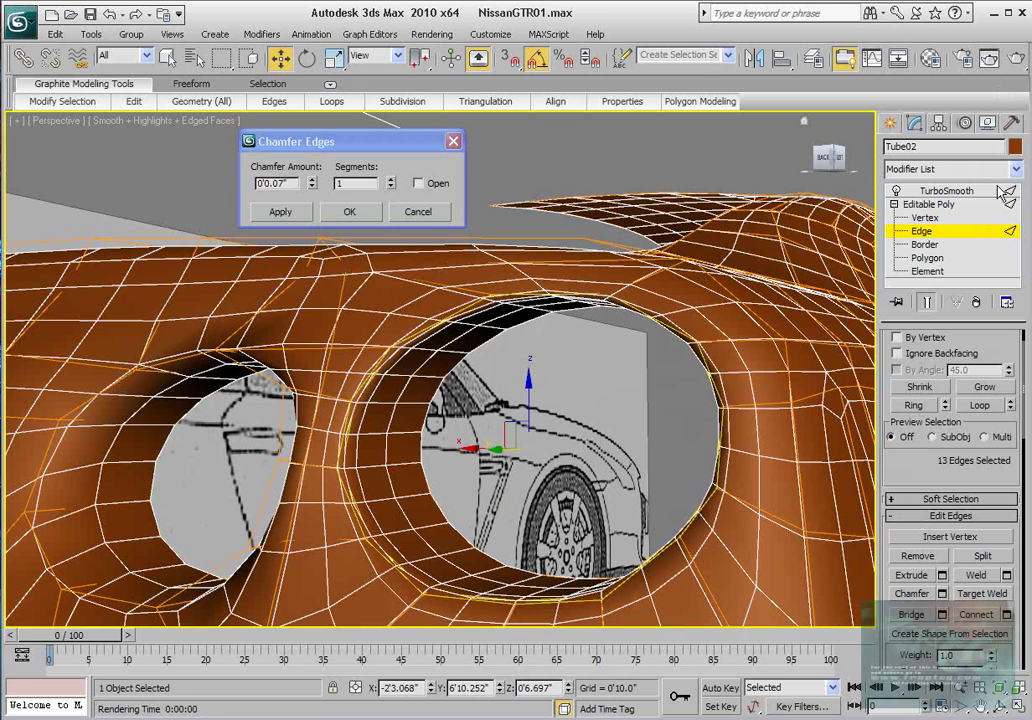
- Compare renders of the outer tail-light rim chamfer with 2 segments and with 1 segment
left_click(391, 180)
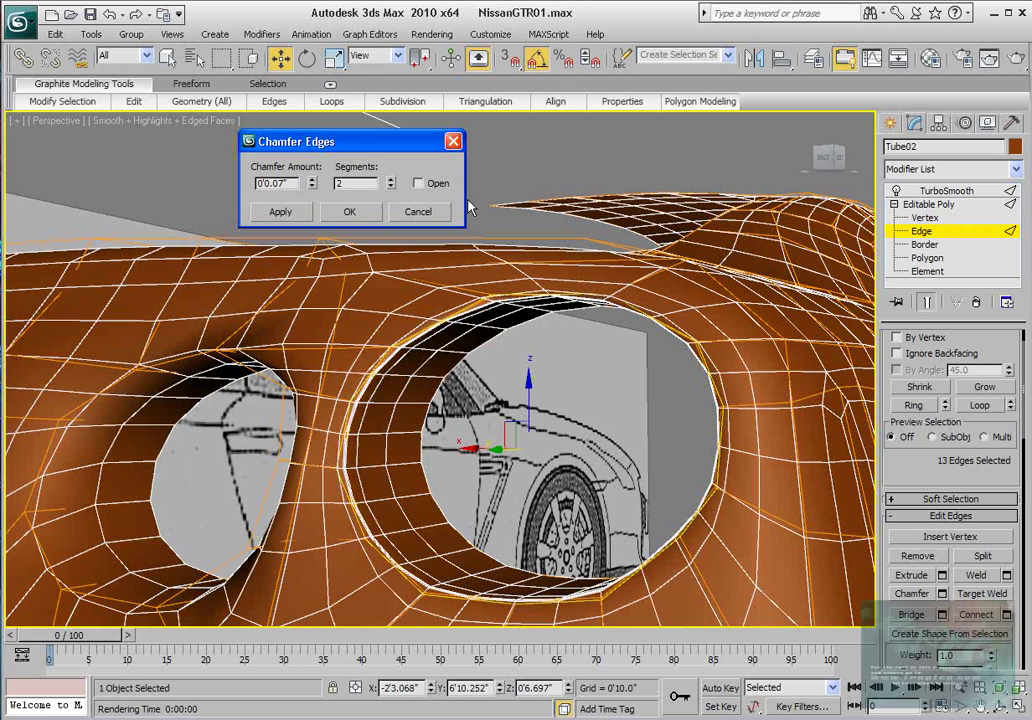
left_click(989, 58)
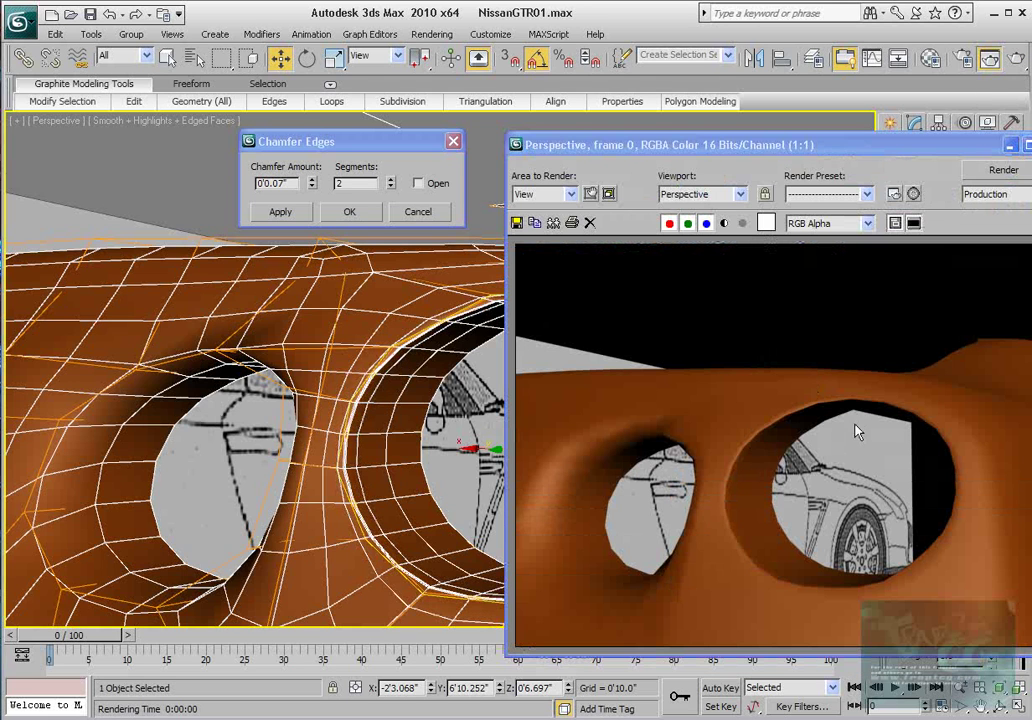
left_click(1029, 146)
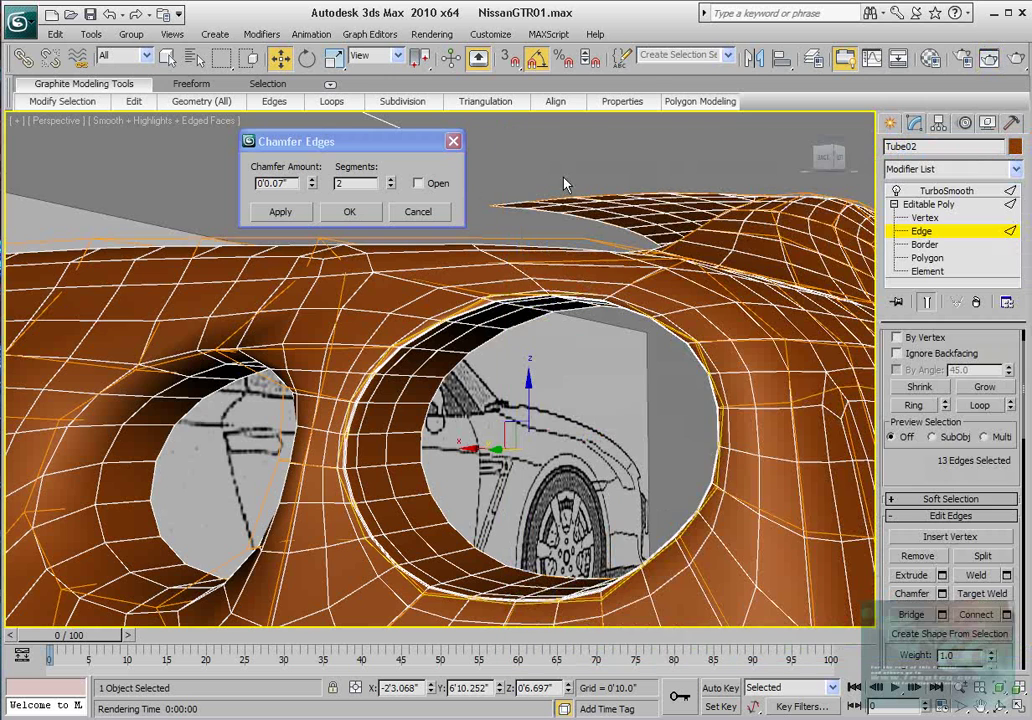
left_click(390, 187)
left_click(989, 58)
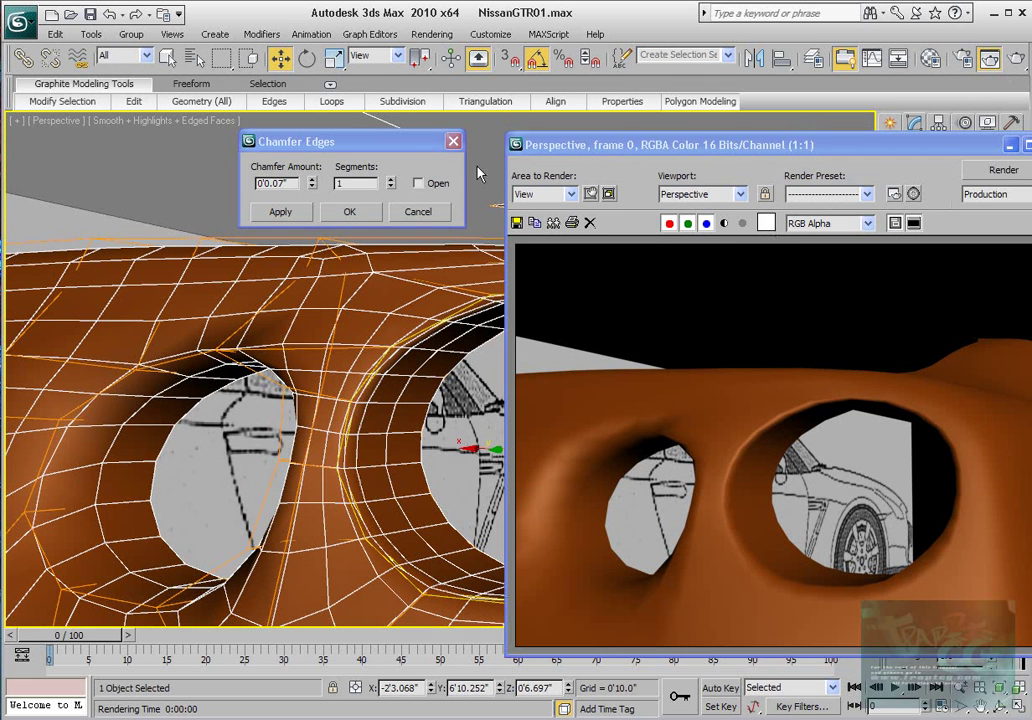
left_click(392, 181)
left_click(1017, 60)
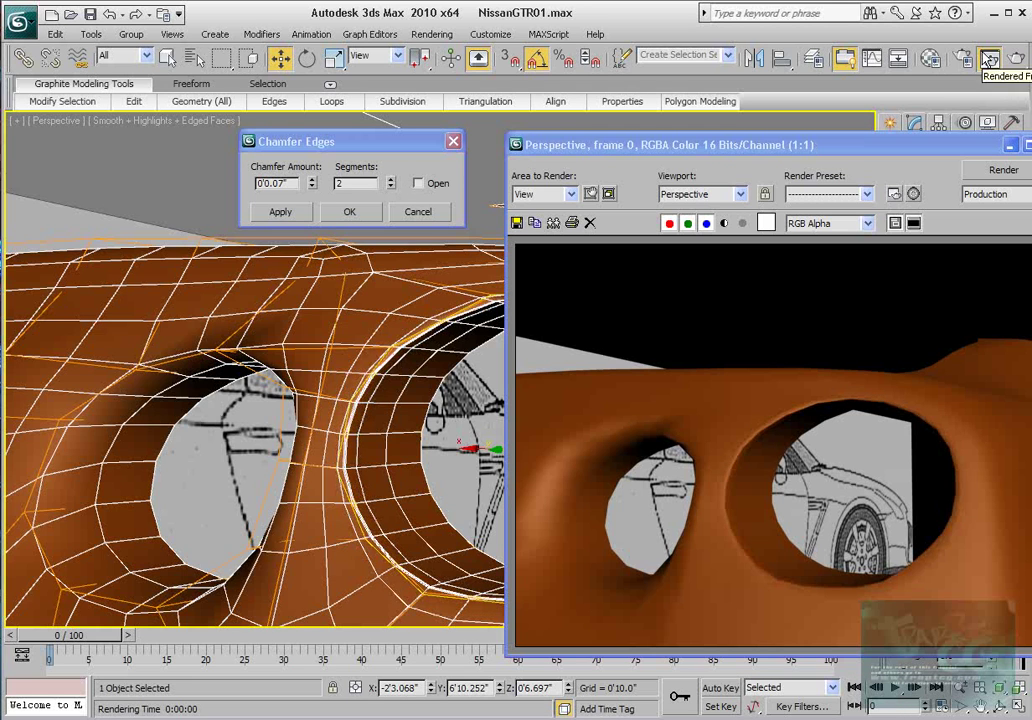
left_click(391, 187)
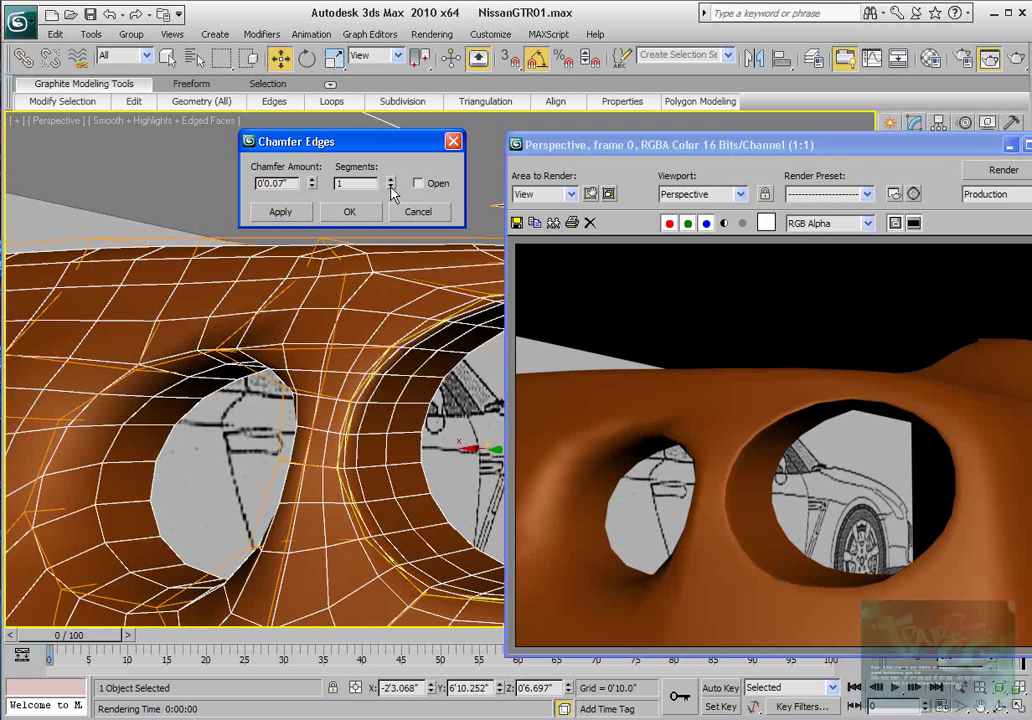
left_click(1017, 60)
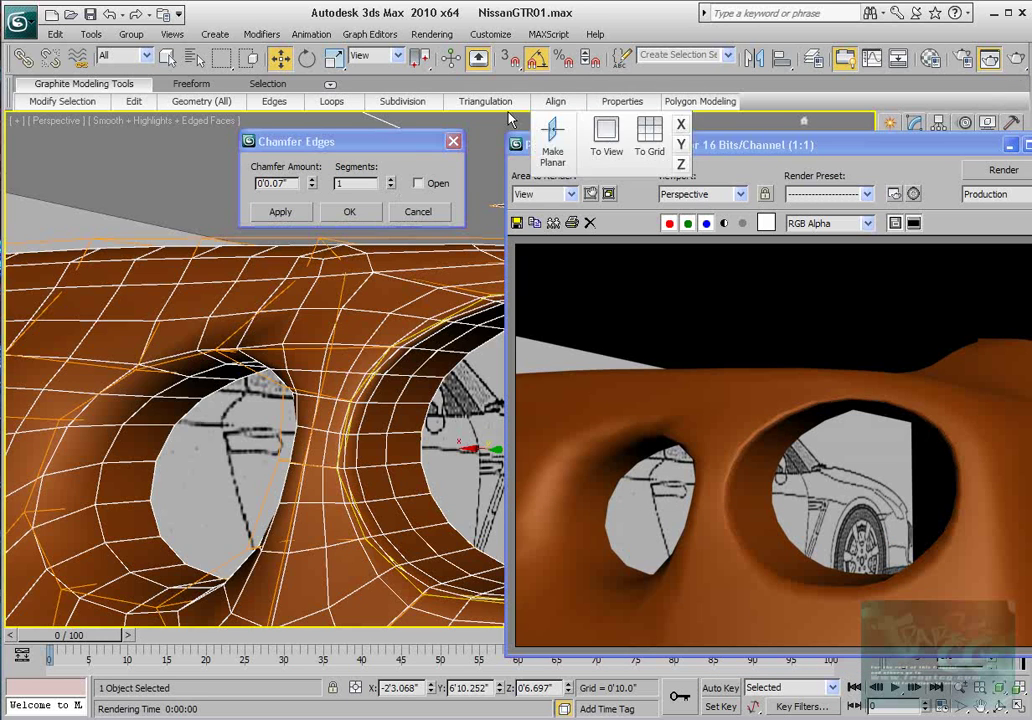
- Apply the outer tail-light rim chamfer with 1 segment and close the render
left_click(391, 181)
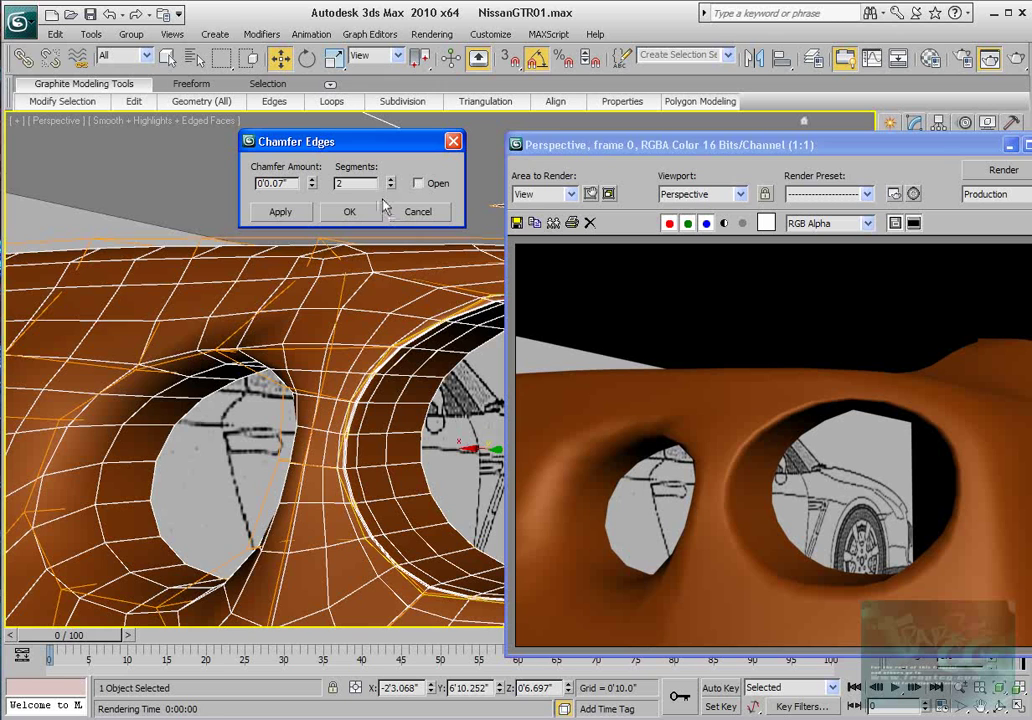
left_click(391, 180)
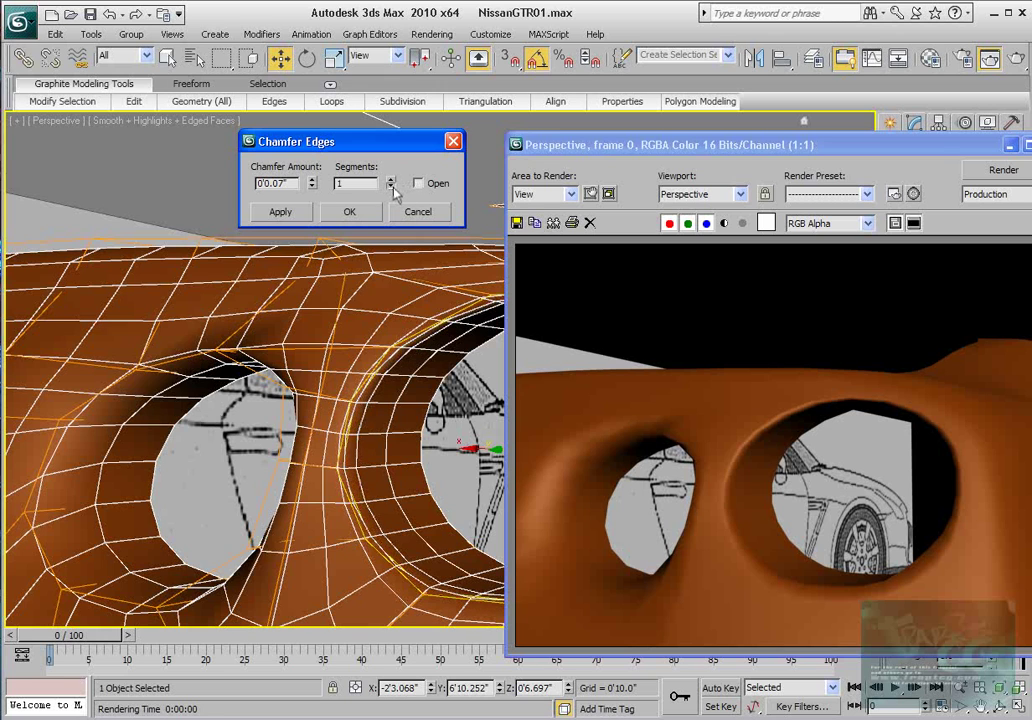
left_click(350, 212)
left_click(1030, 146)
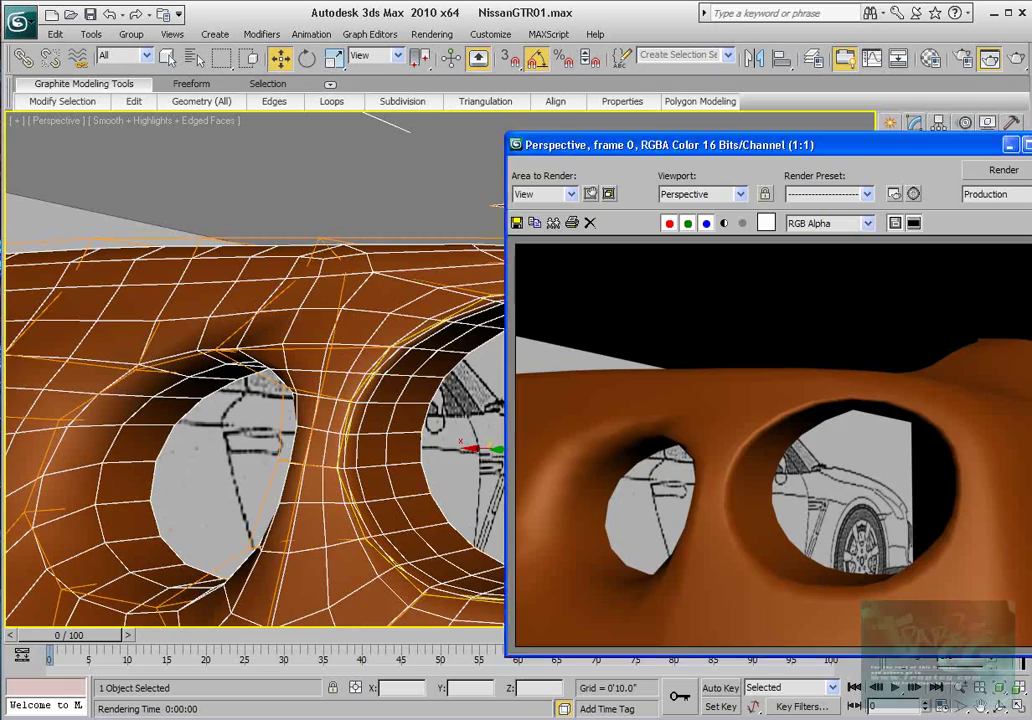
middle_click_drag(511, 434, 482, 407)
left_click(927, 303)
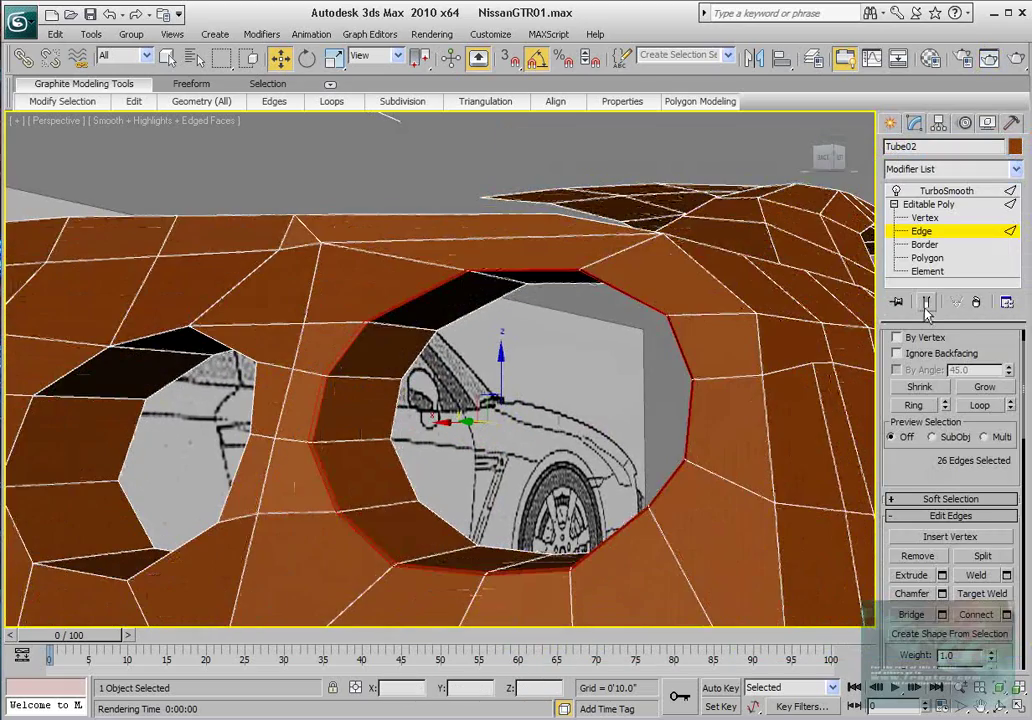
middle_click_drag(421, 544, 425, 568, "alt")
left_click(425, 572)
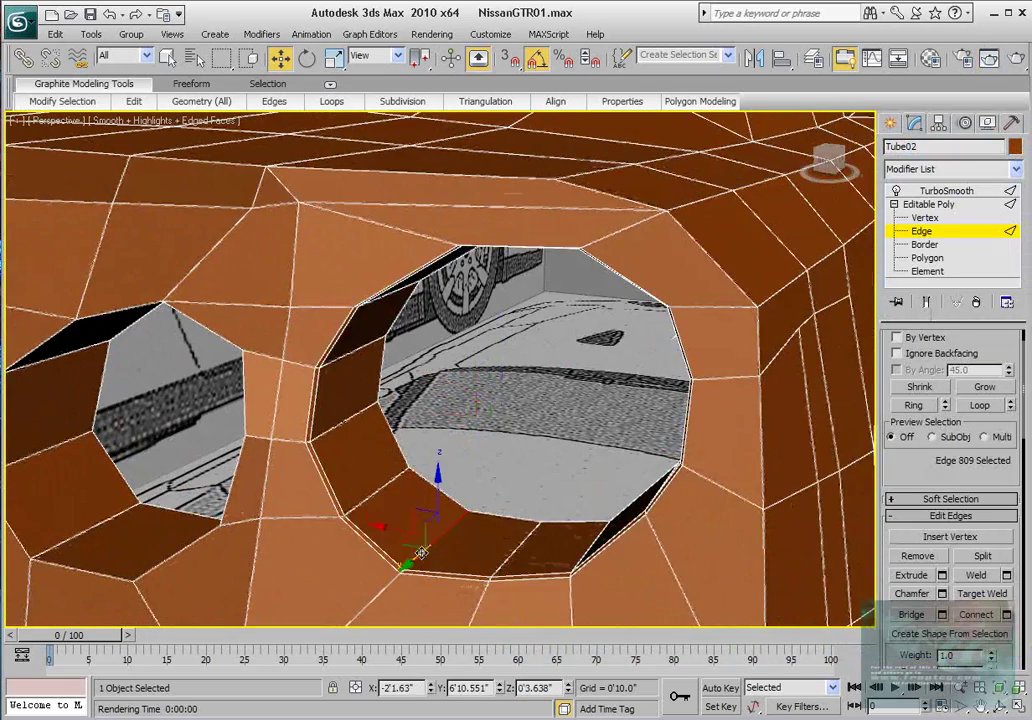
left_click(913, 405)
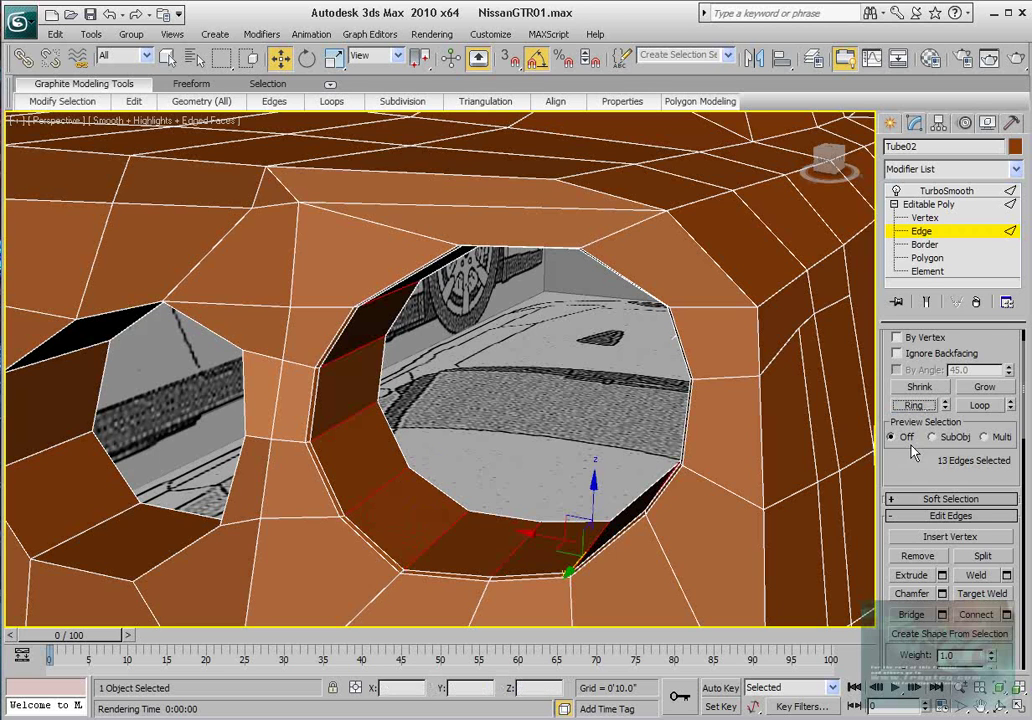
left_click(1006, 614)
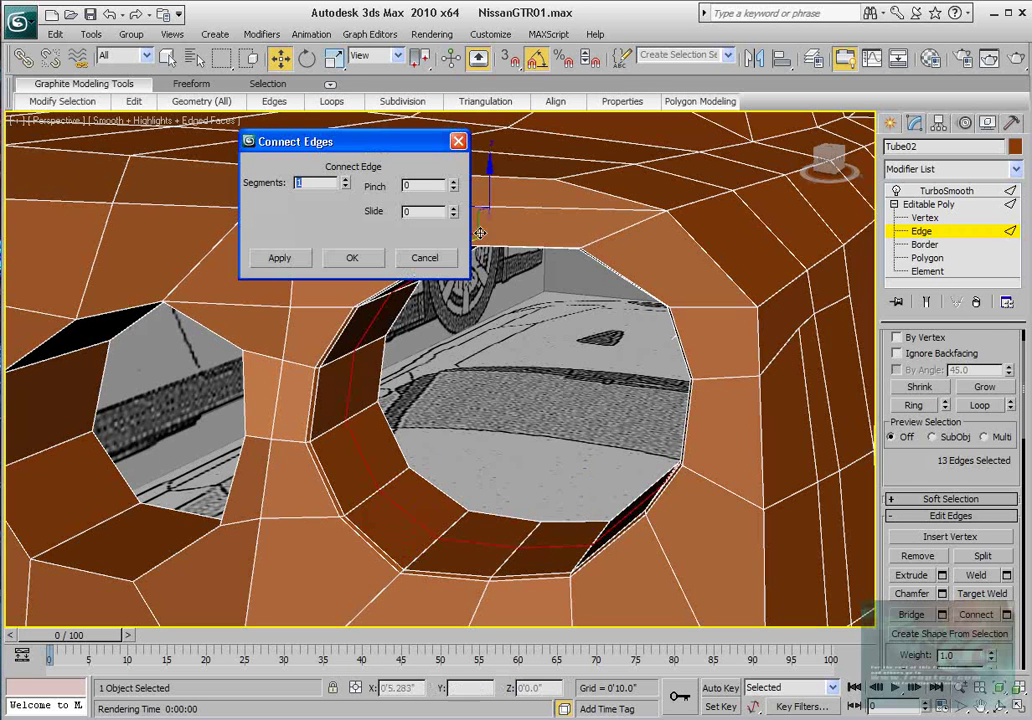
left_click_drag(455, 214, 455, 236)
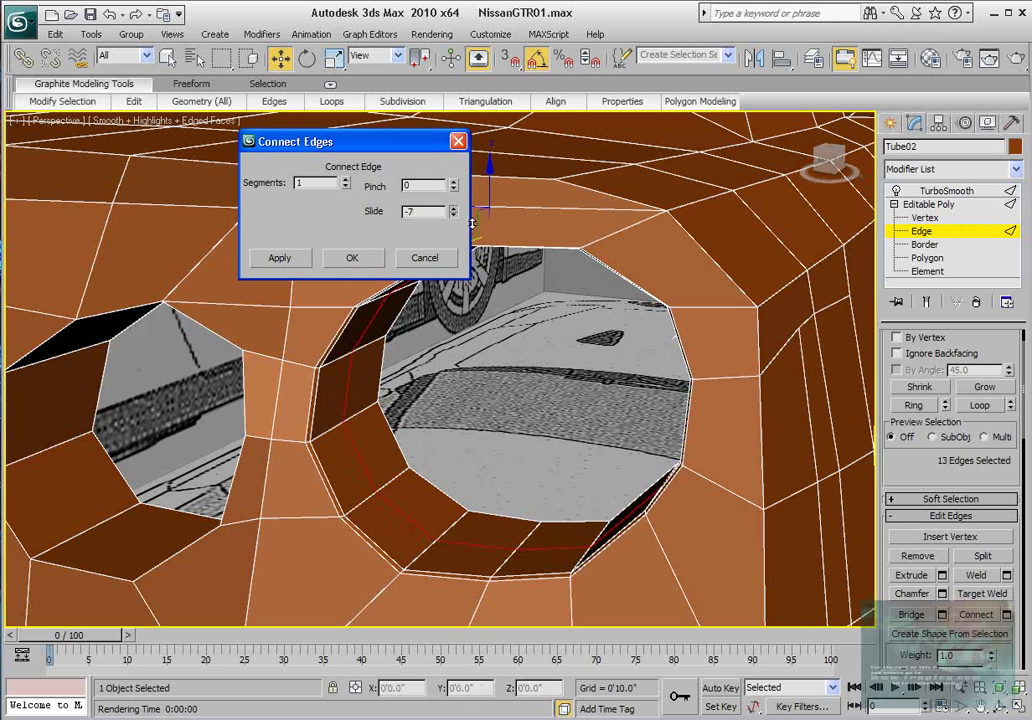
left_click(352, 258)
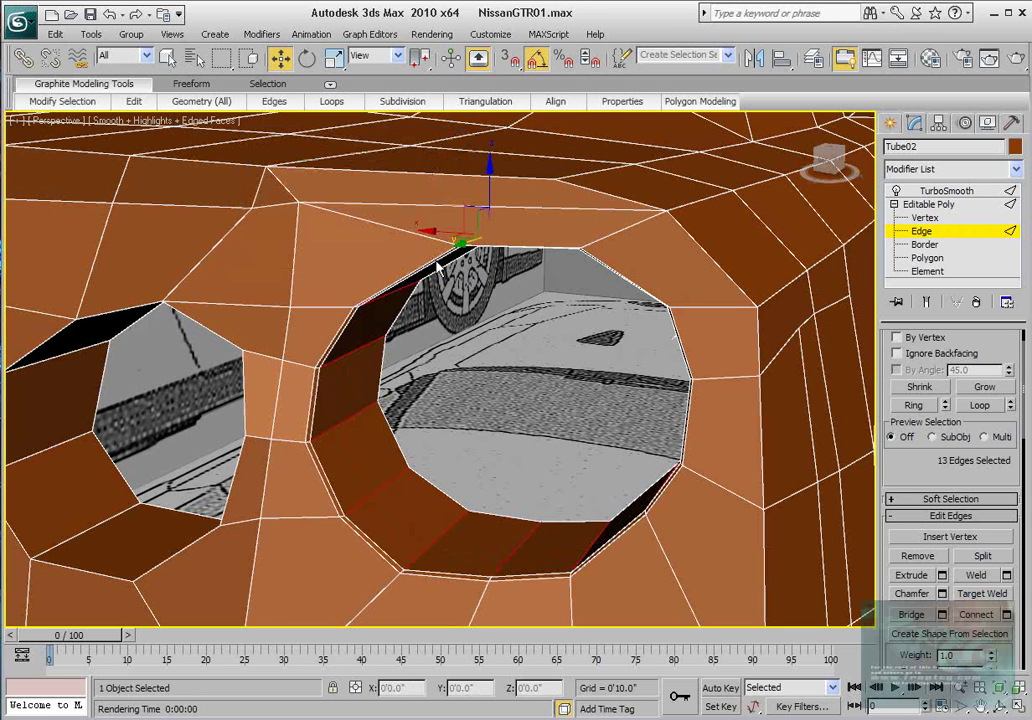
- Compare the smoothed and unsmoothed mesh around the chamfered outer tail-light opening
left_click(926, 301)
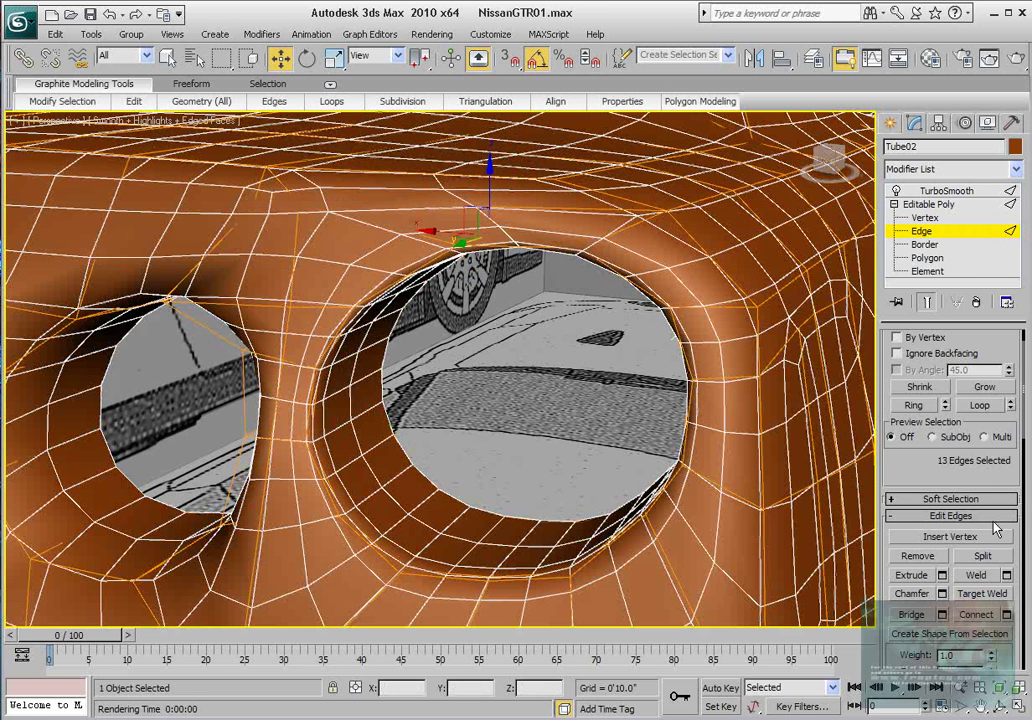
middle_click_drag(511, 376, 521, 384)
scroll(522, 386, "down", 1)
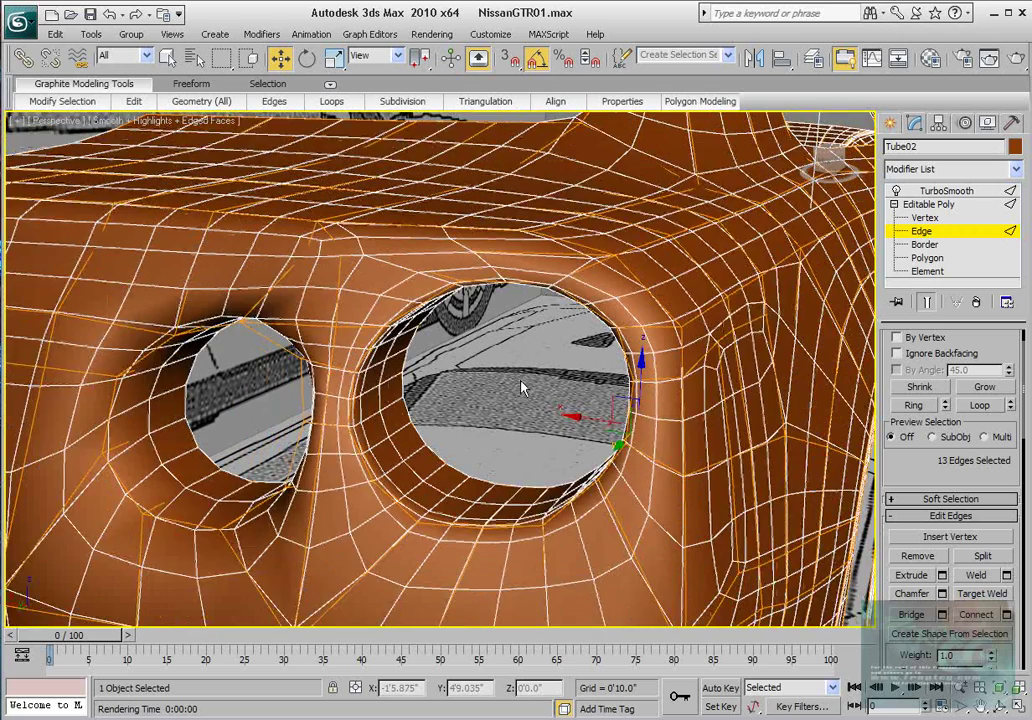
scroll(522, 386, "up", 1)
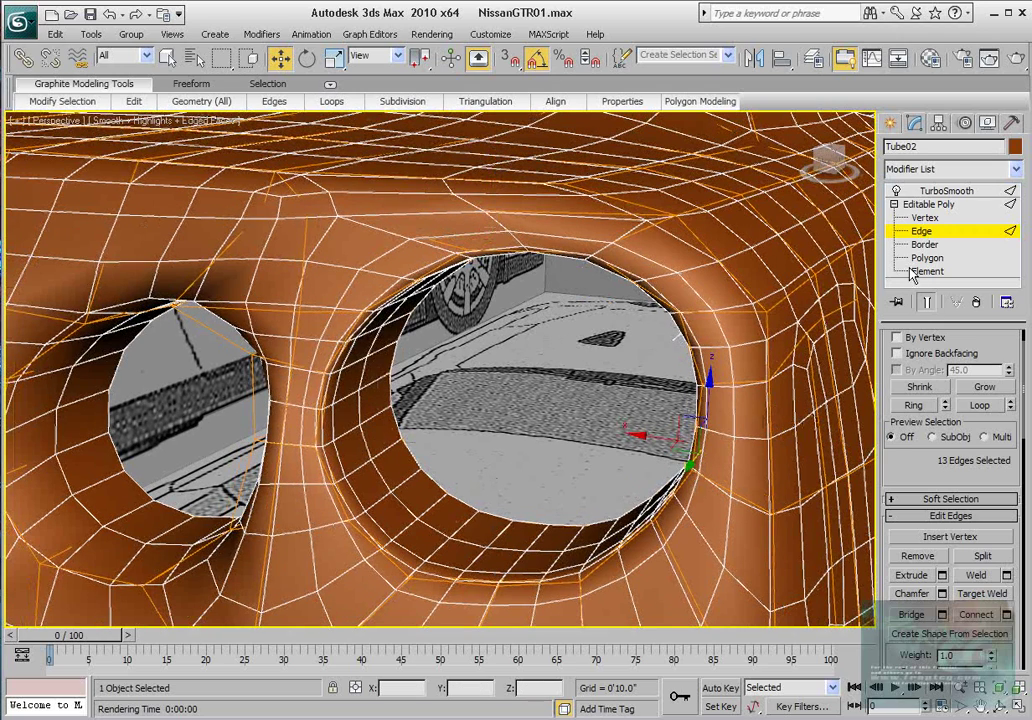
left_click(927, 303)
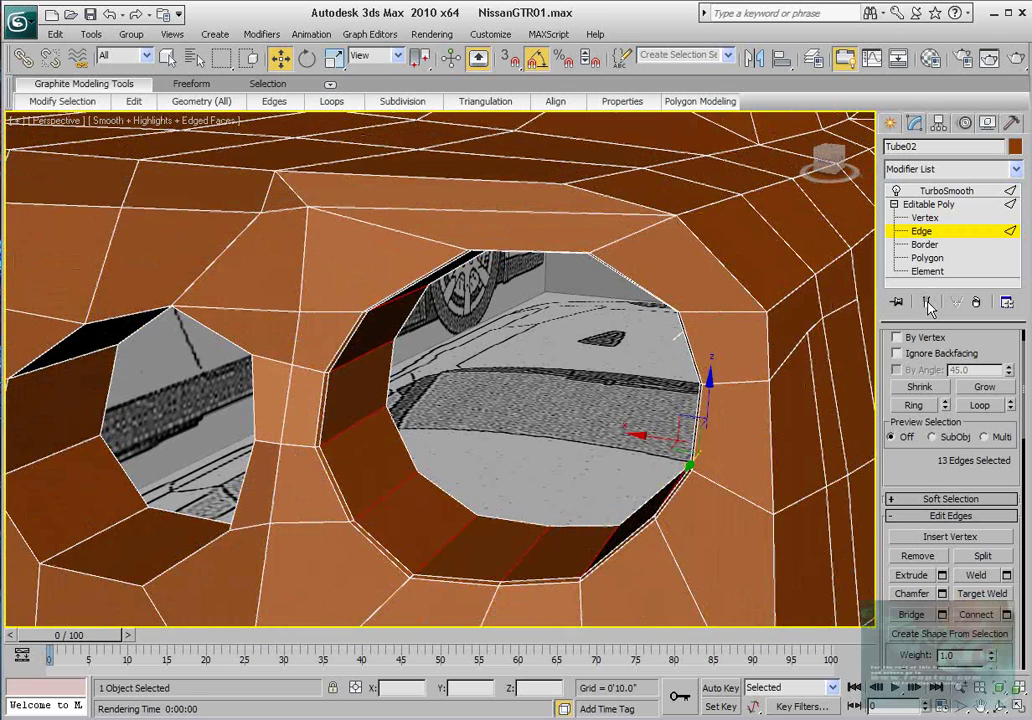
left_click(927, 303)
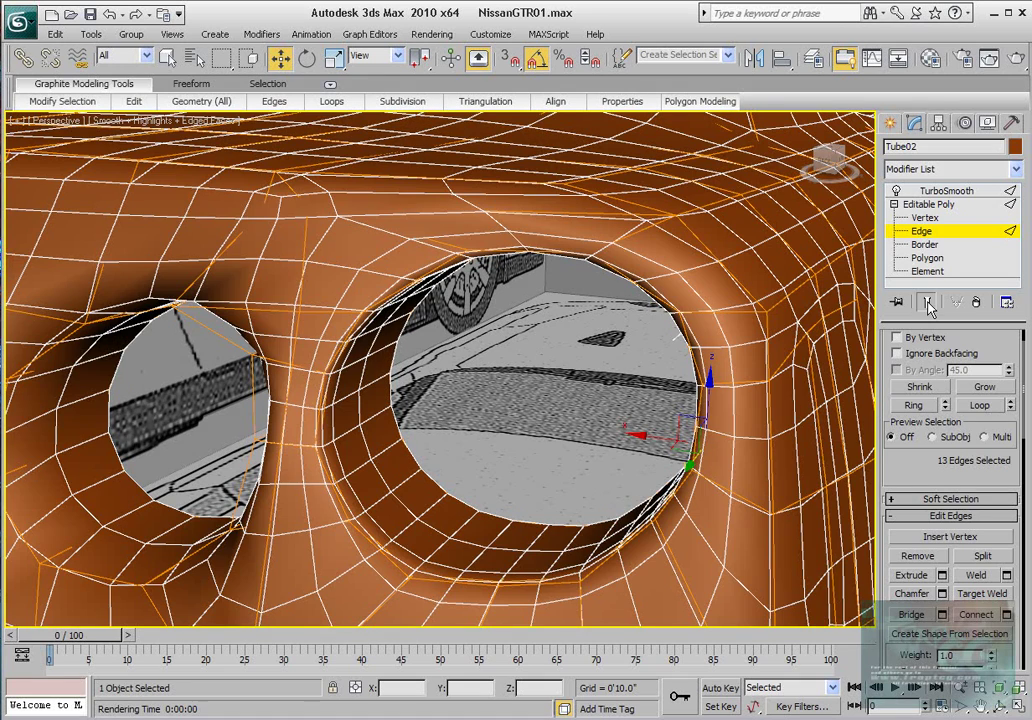
- Clear the selection and select the full ring of edges lining the inner wall of the outer tail-light opening
left_click(673, 415)
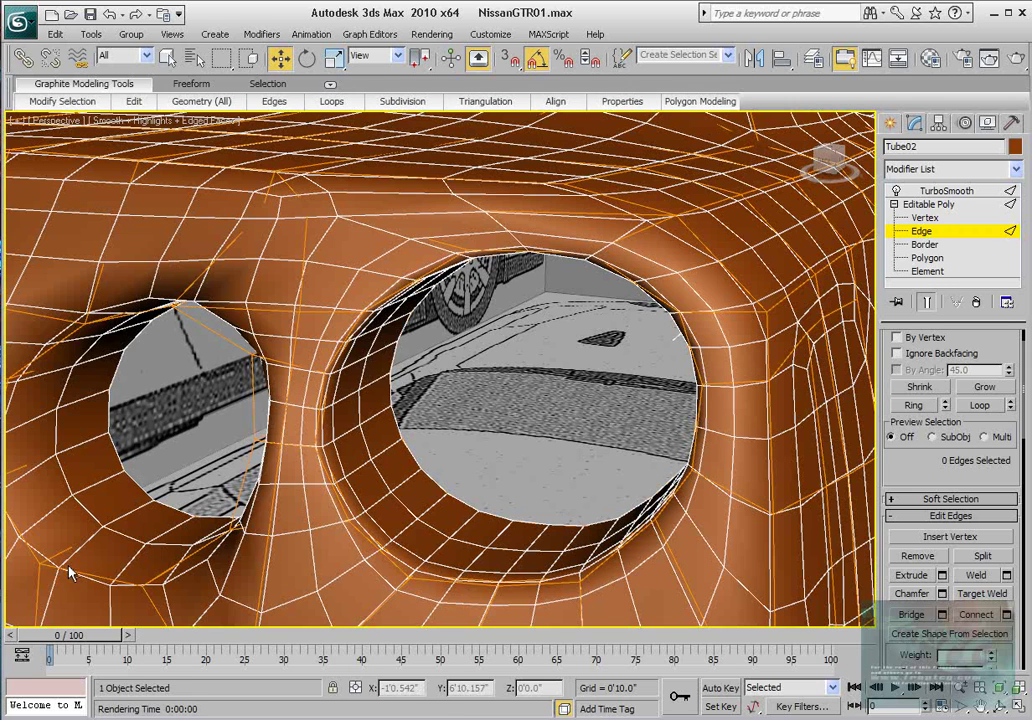
left_click(430, 558)
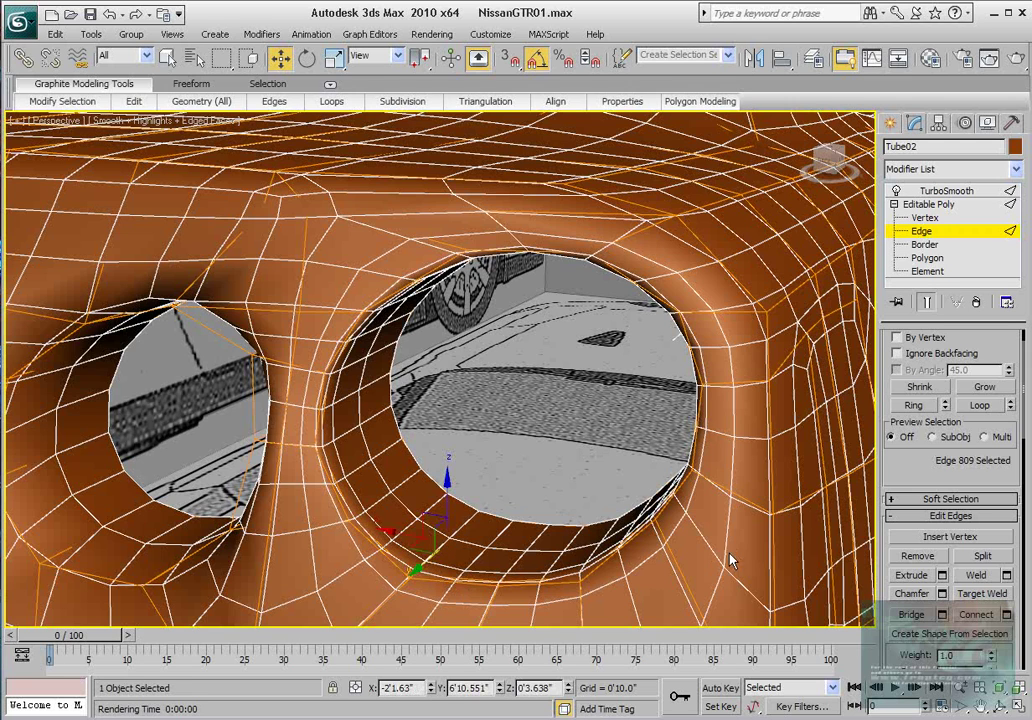
left_click(911, 614)
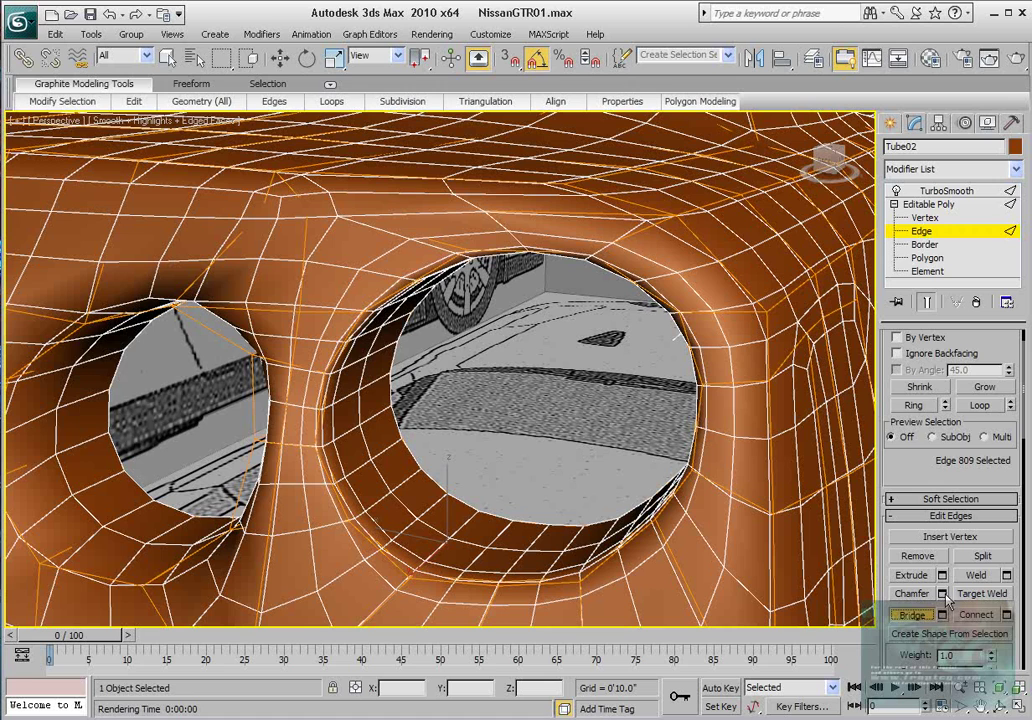
left_click(914, 405)
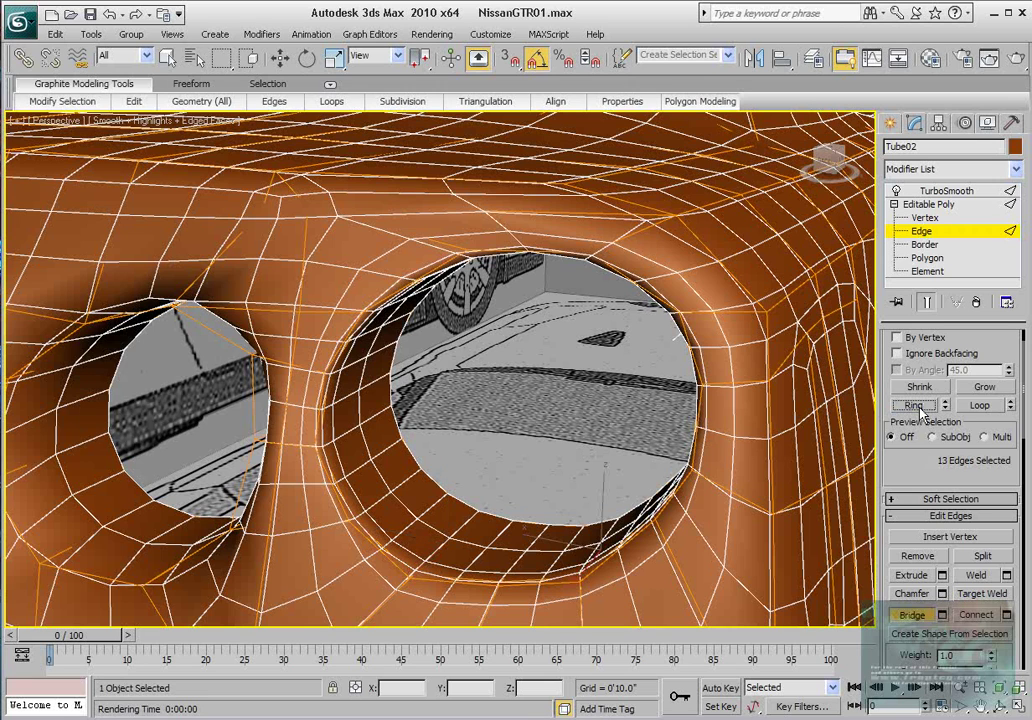
- Preview a one-segment connecting loop on the inner wall of the outer tail-light opening, sliding it to -73 and then -86
left_click(1006, 615)
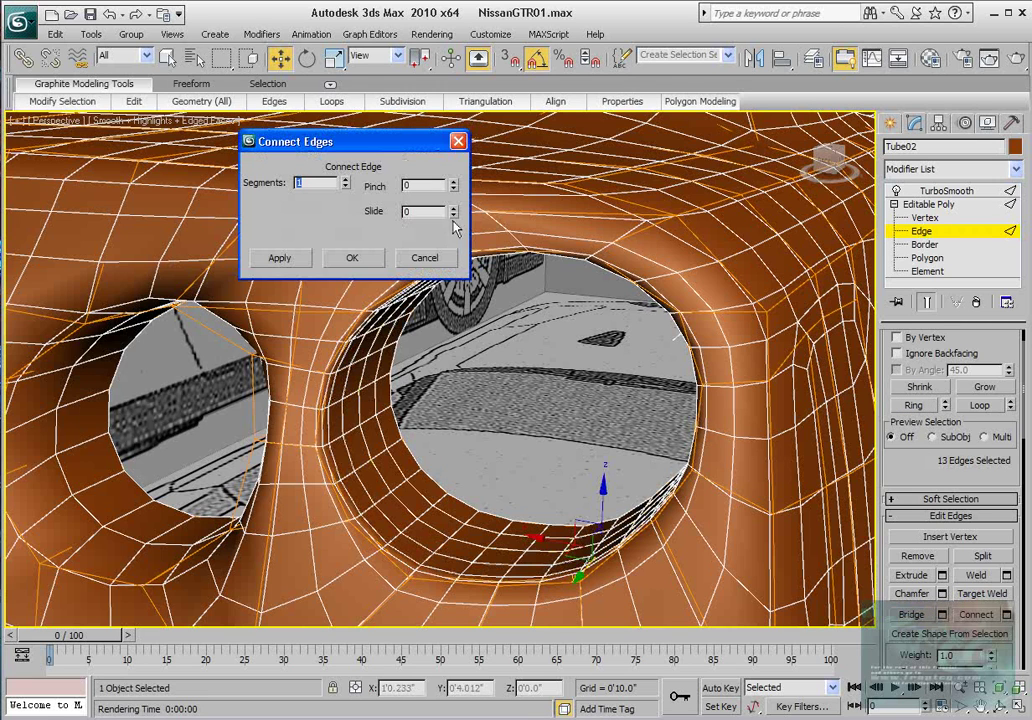
left_click_drag(455, 213, 430, 334)
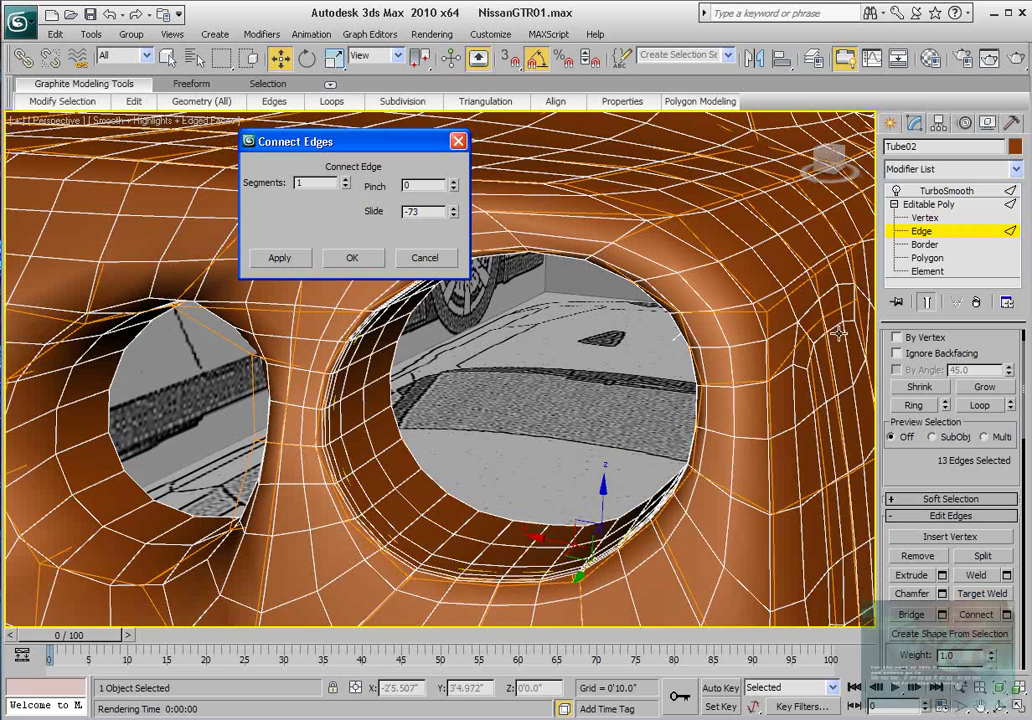
left_click(925, 303)
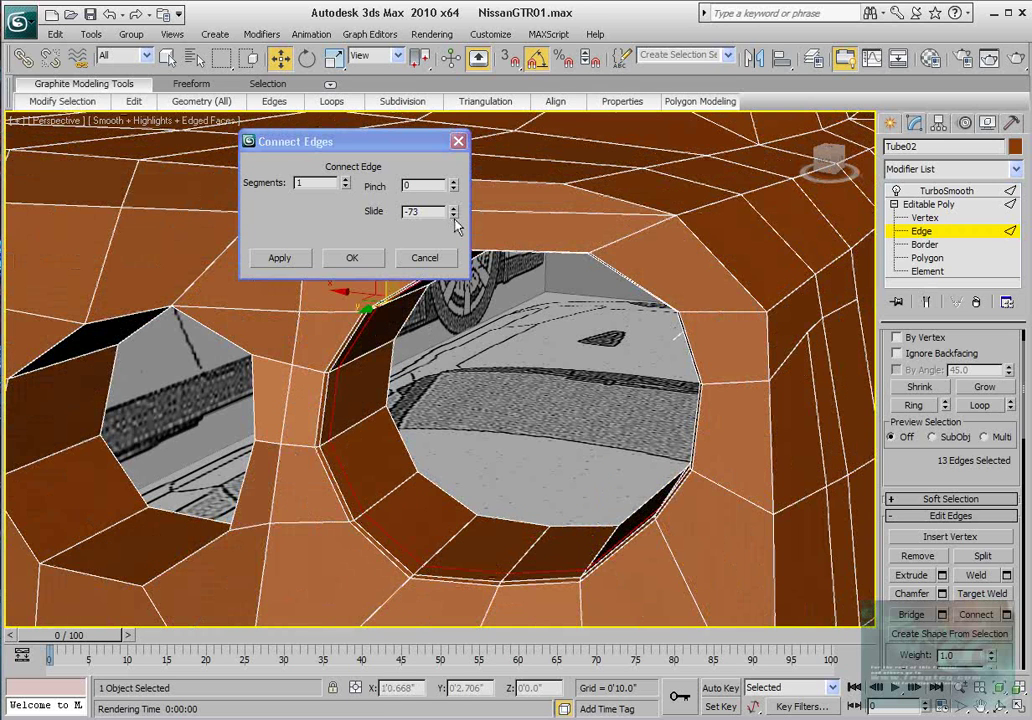
left_click_drag(454, 219, 453, 238)
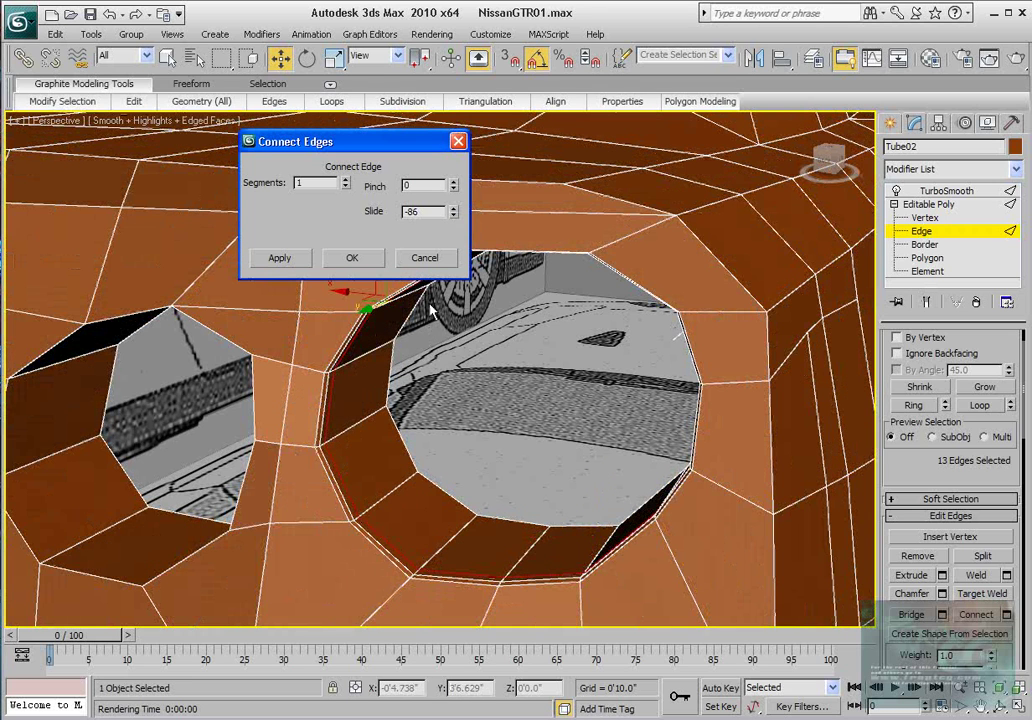
- Compare smoothed renders of the outer tail-light opening with the connecting loop previewed and with it cancelled
key("F4")
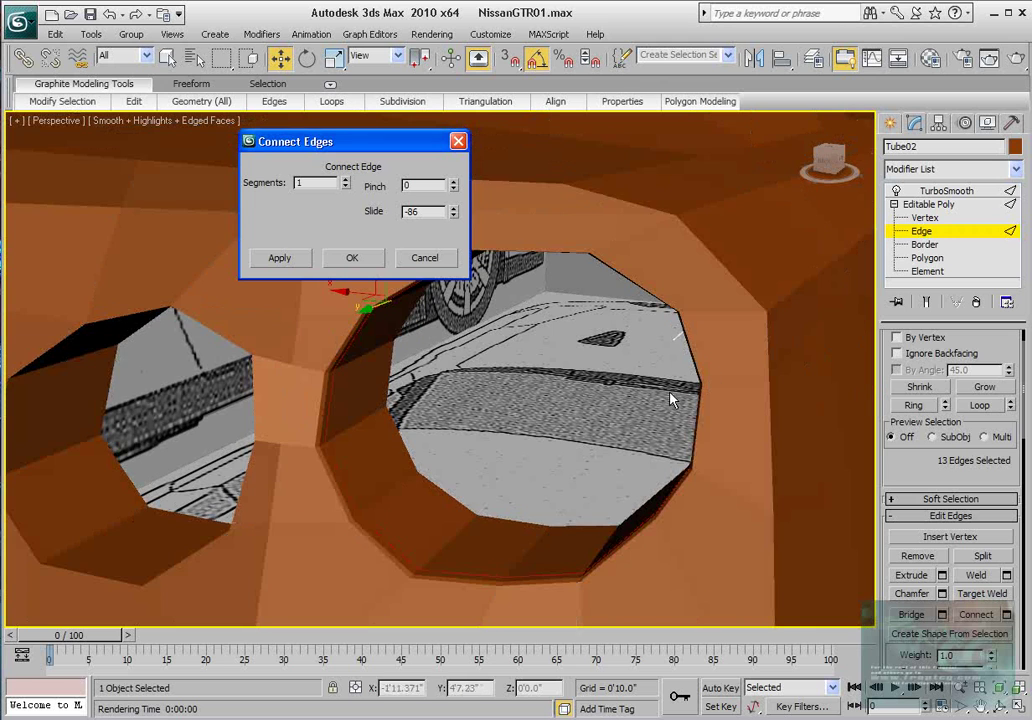
left_click(926, 302)
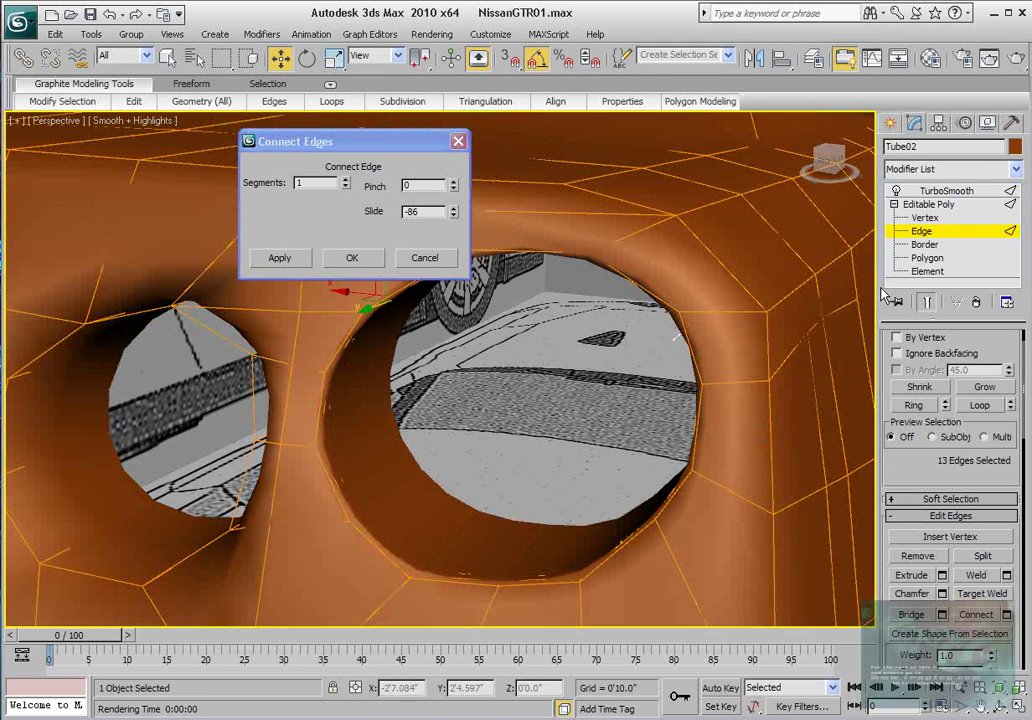
left_click(1016, 60)
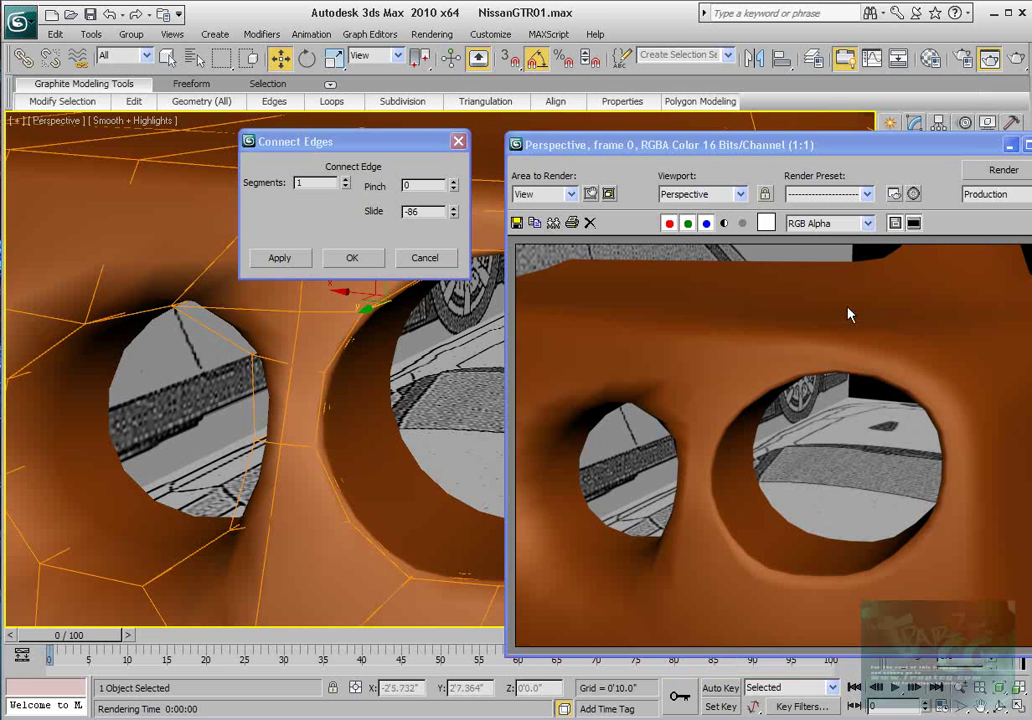
left_click(424, 259)
left_click(1017, 60)
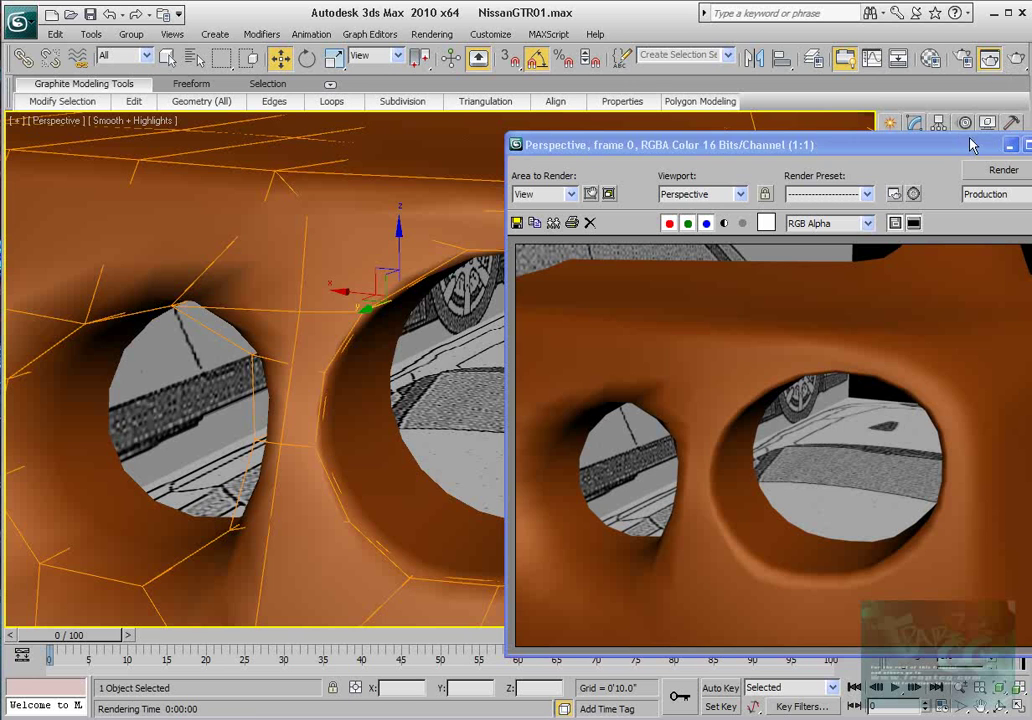
left_click(1031, 145)
- Undo the inner-wall edge selection and the outer tail-light rim chamfer, back to the selected single rim loop
middle_click_drag(390, 443, 375, 430)
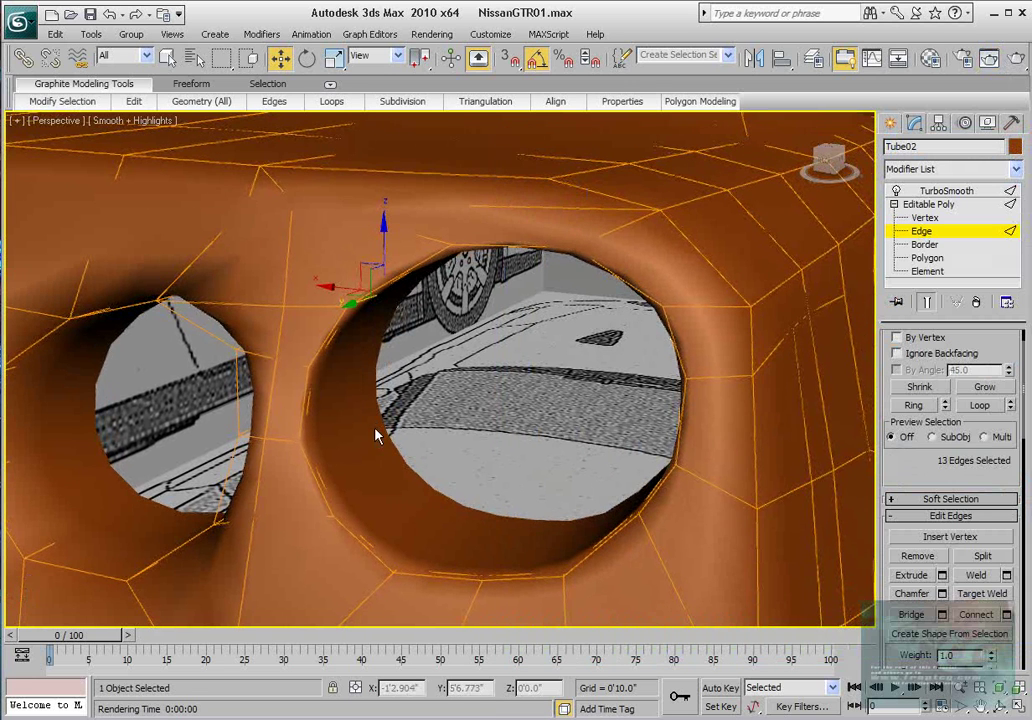
key("ctrl+z")
key("ctrl+z")
key("ctrl+z")
key("ctrl+z")
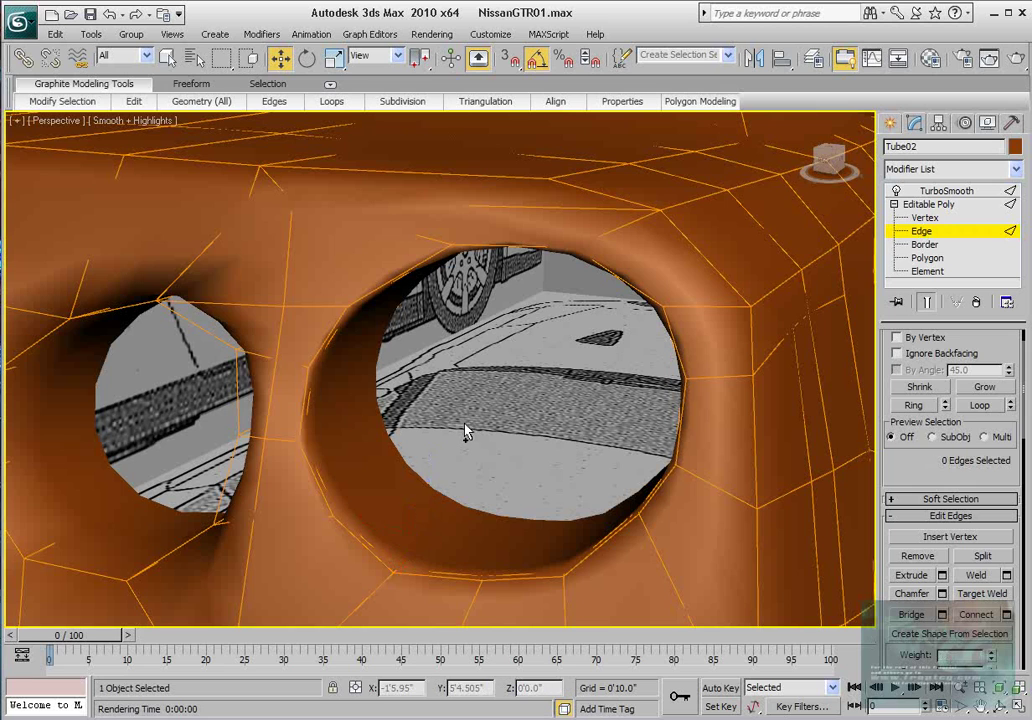
key("ctrl+z")
key("ctrl+z")
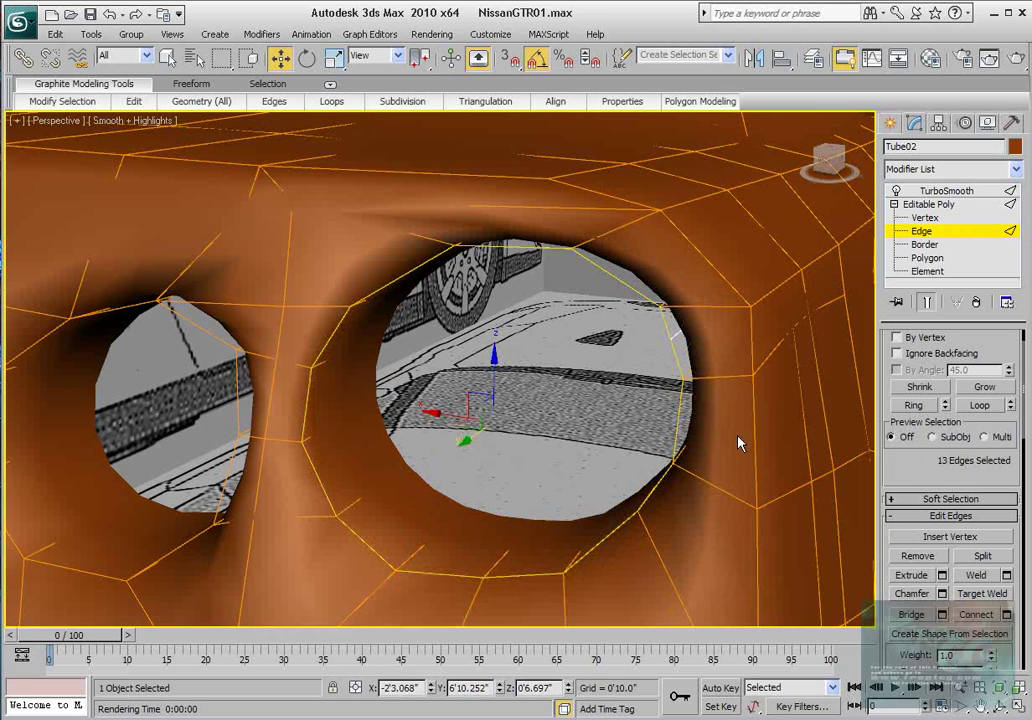
- Try a one-segment connecting loop with slide -91 on the unchamfered wall of the outer tail-light opening, render it and cancel
left_click(928, 303)
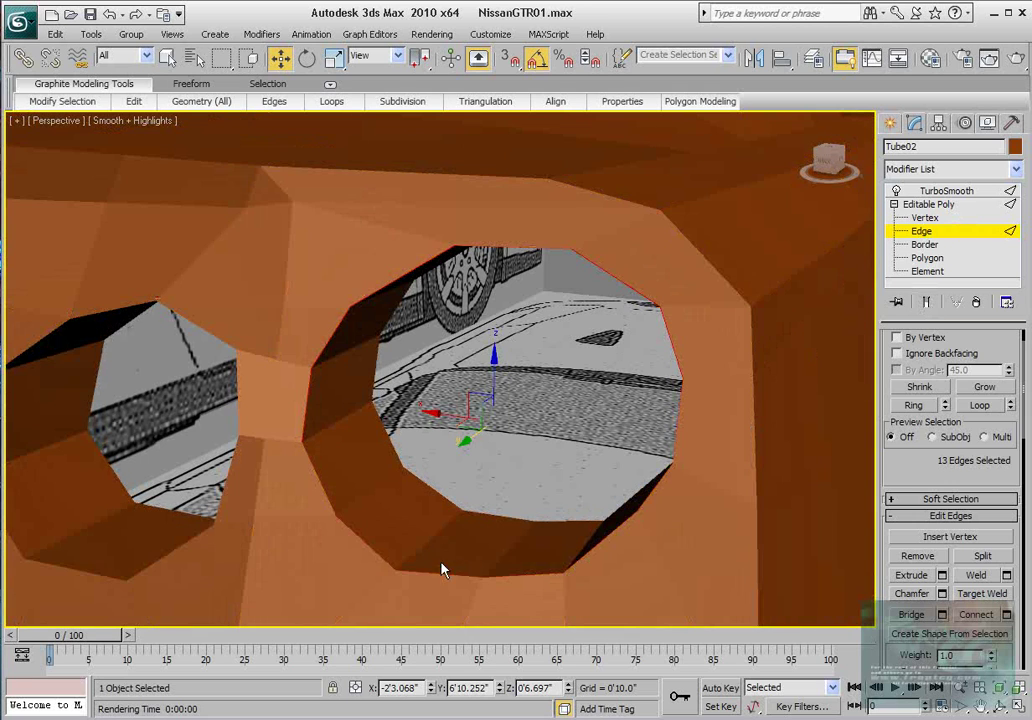
left_click(436, 534)
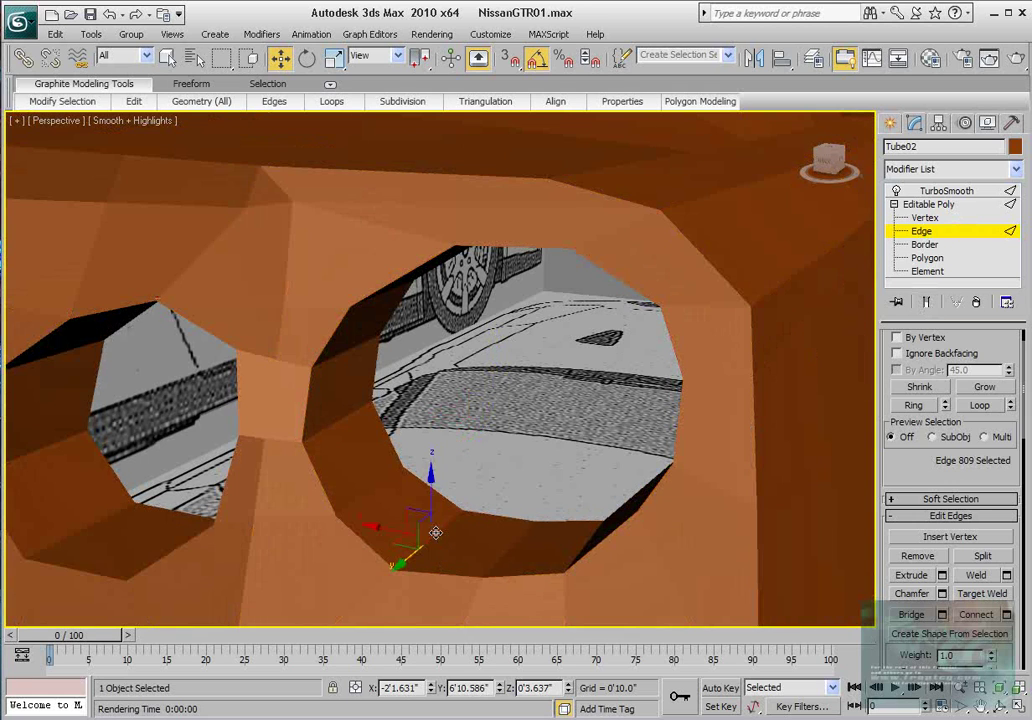
left_click(913, 405)
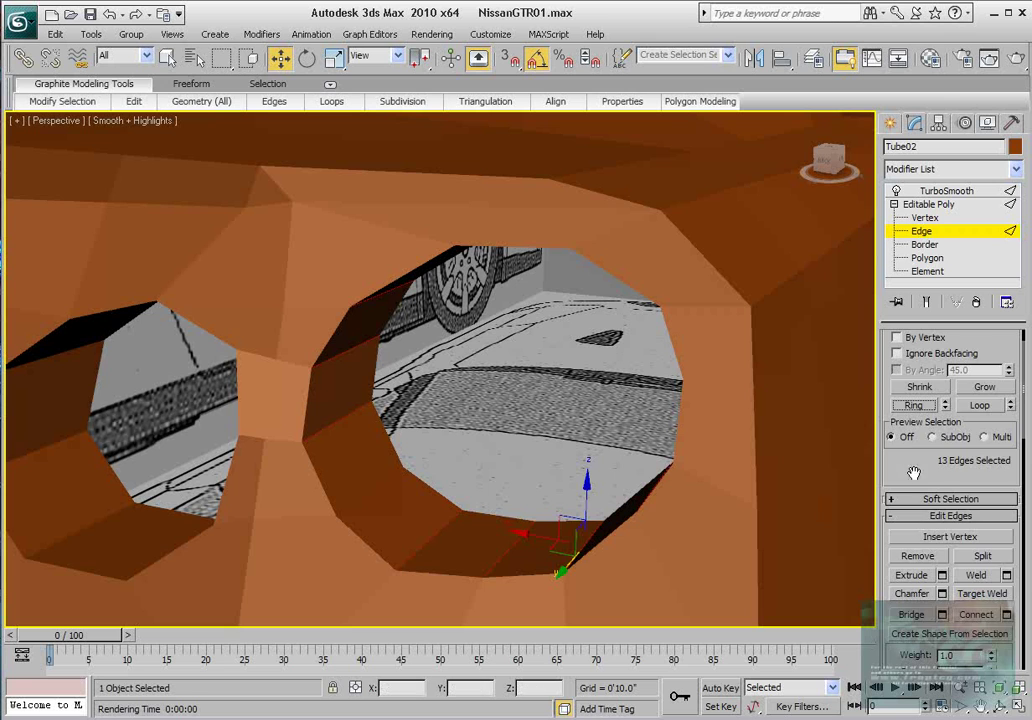
scroll(956, 470, "down", 2)
left_click(1006, 568)
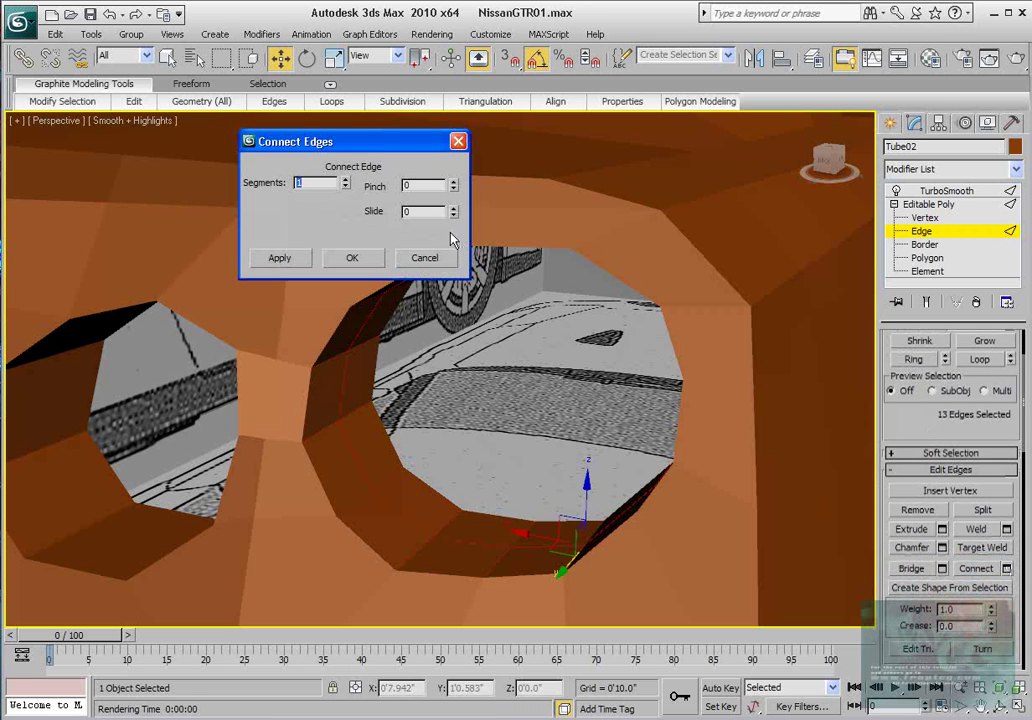
left_click(926, 301)
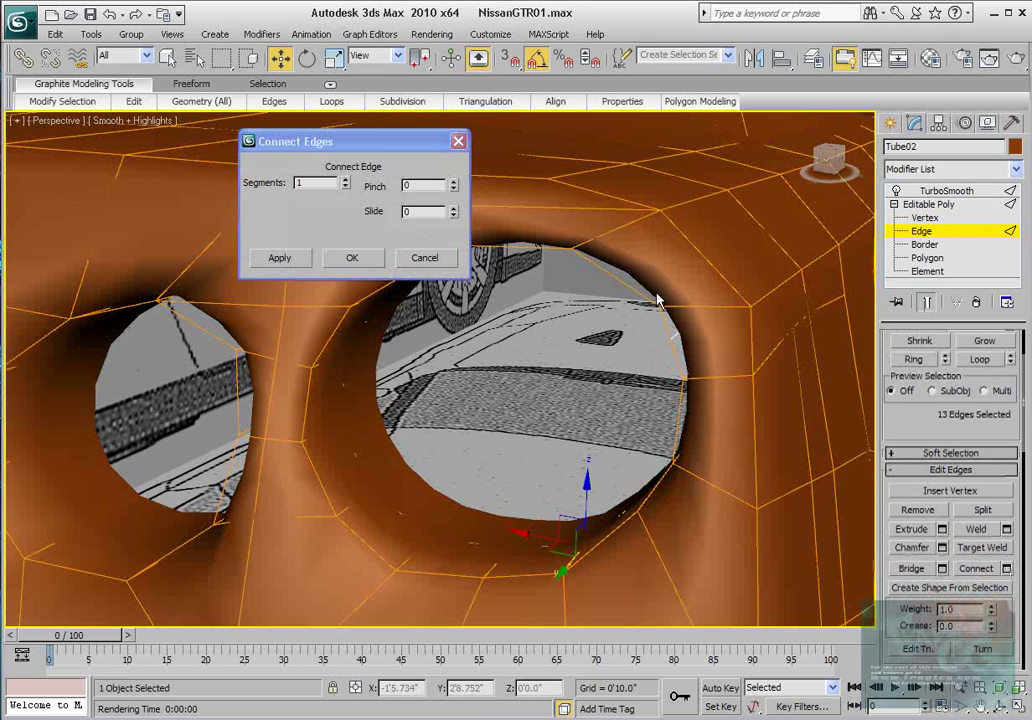
left_click_drag(456, 216, 498, 366)
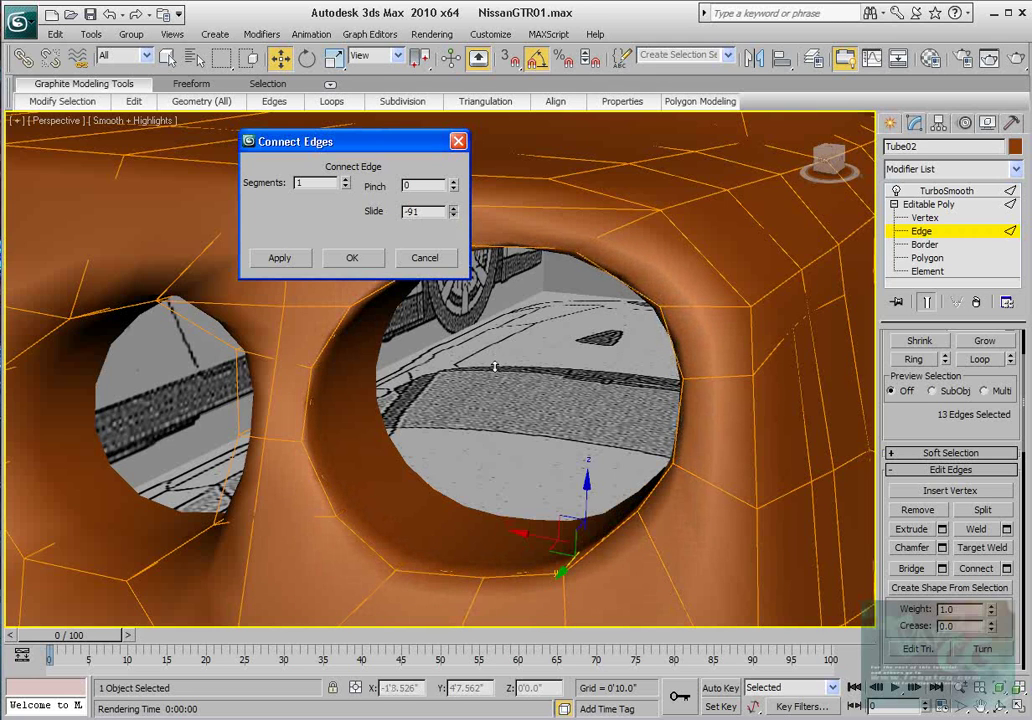
left_click(1020, 59)
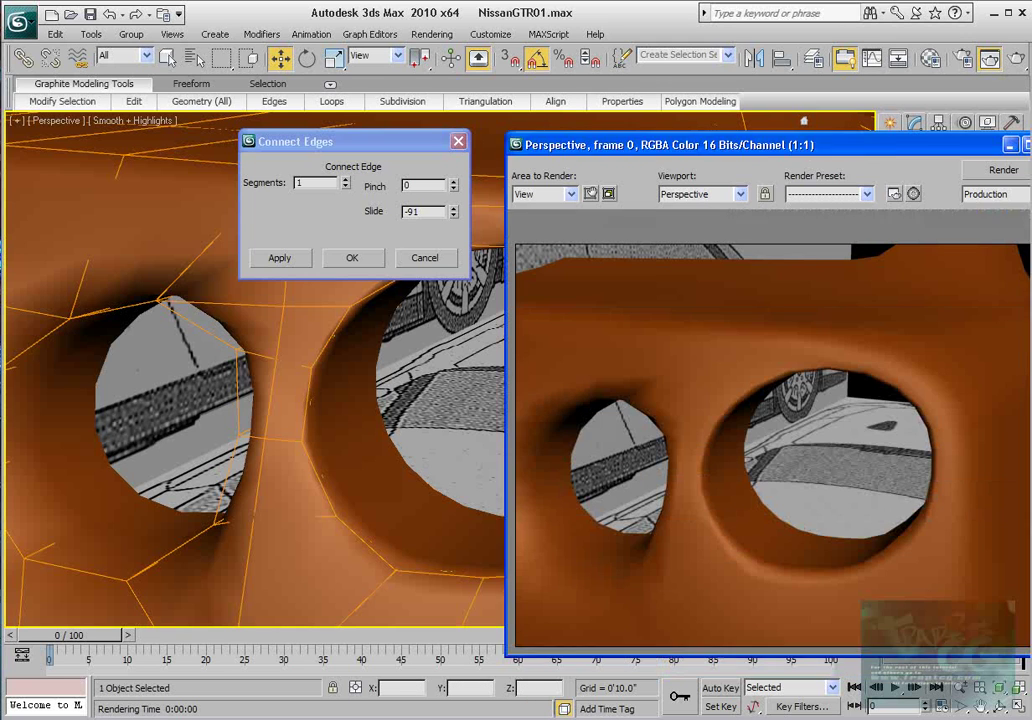
left_click(1031, 145)
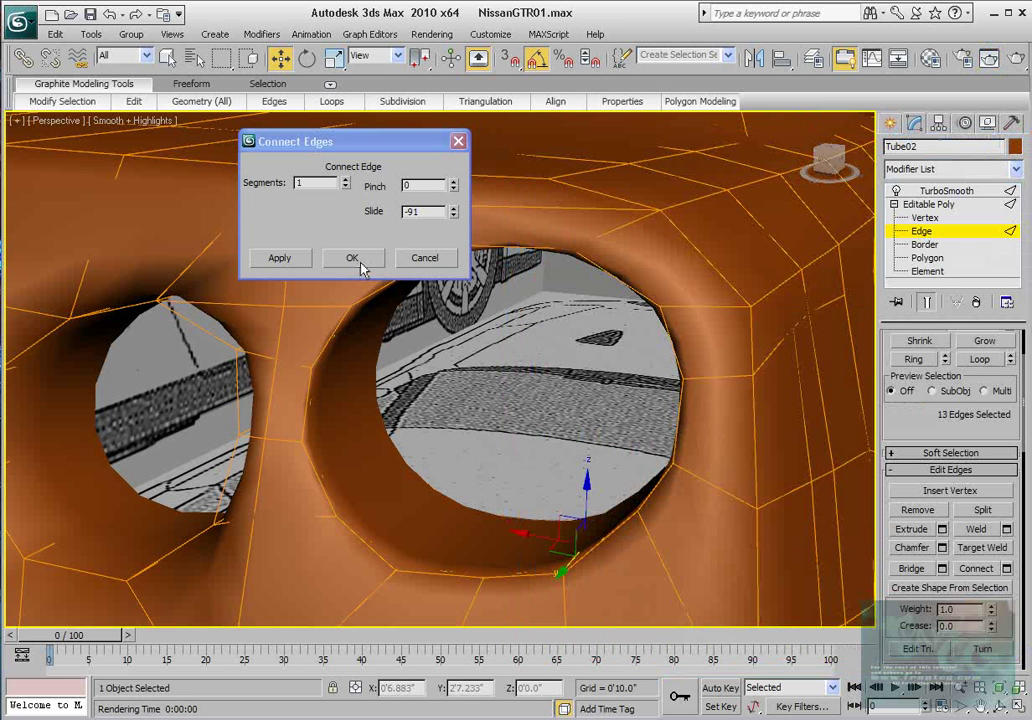
left_click(424, 259)
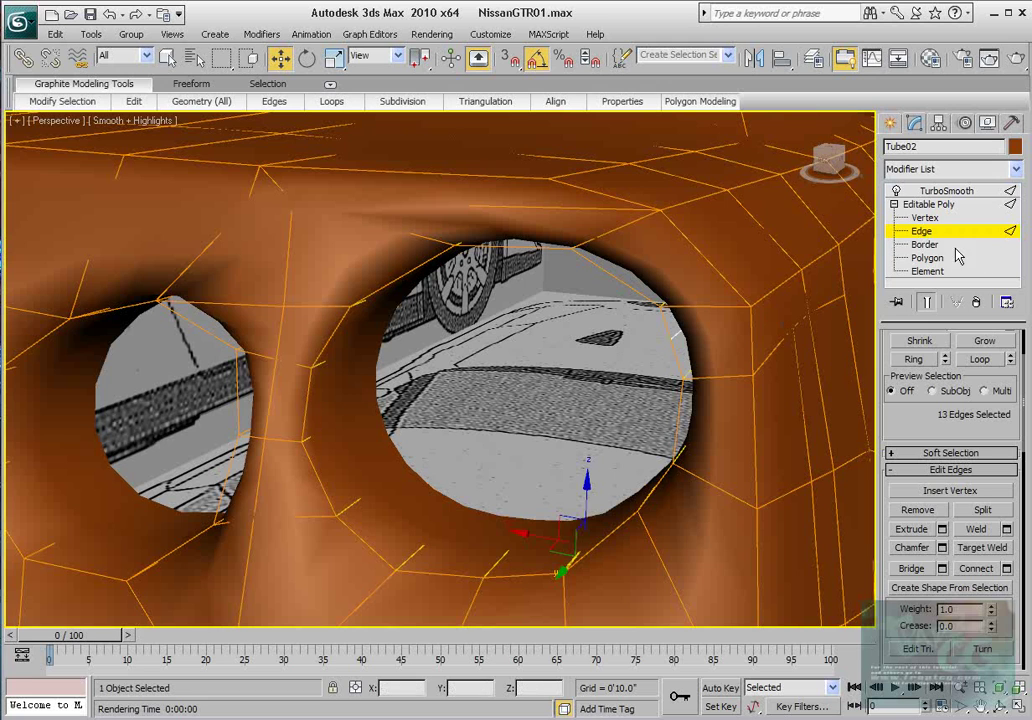
- Select the full rim loop of the outer tail-light opening and set up a 0'0.07" chamfer with 2 segments
left_click(440, 572)
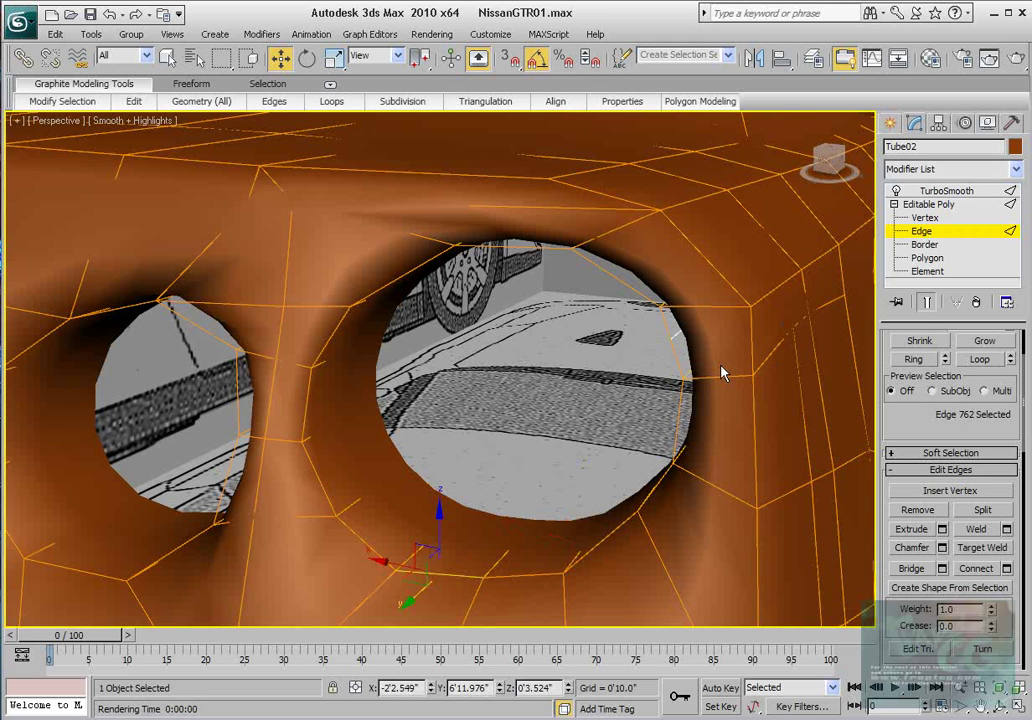
key("F4")
left_click(926, 302)
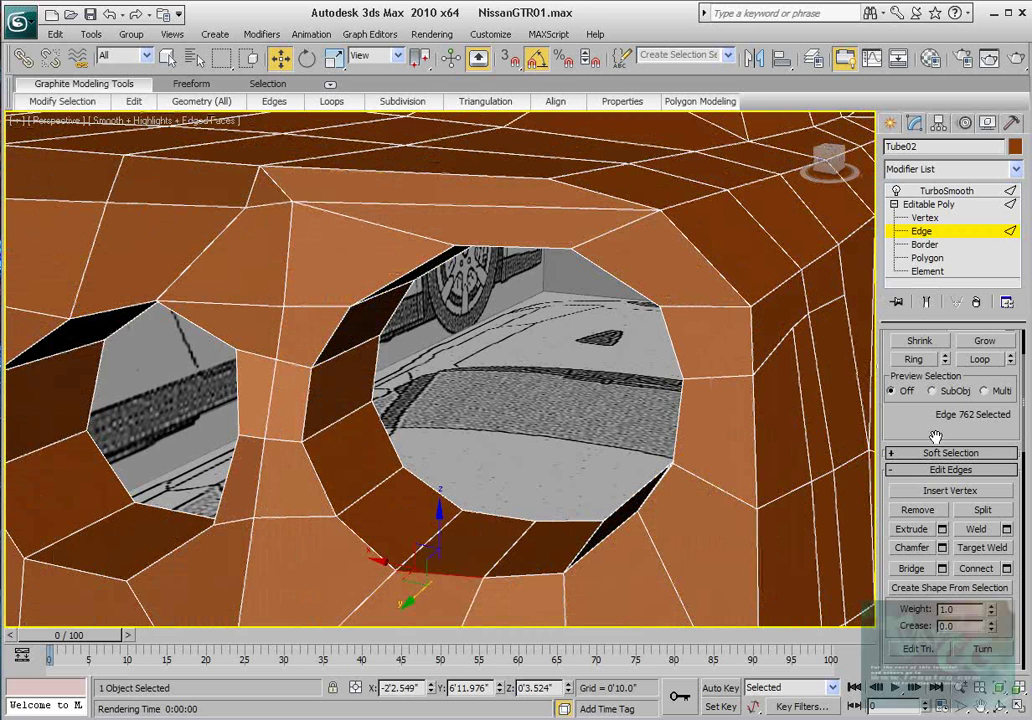
left_click(979, 359)
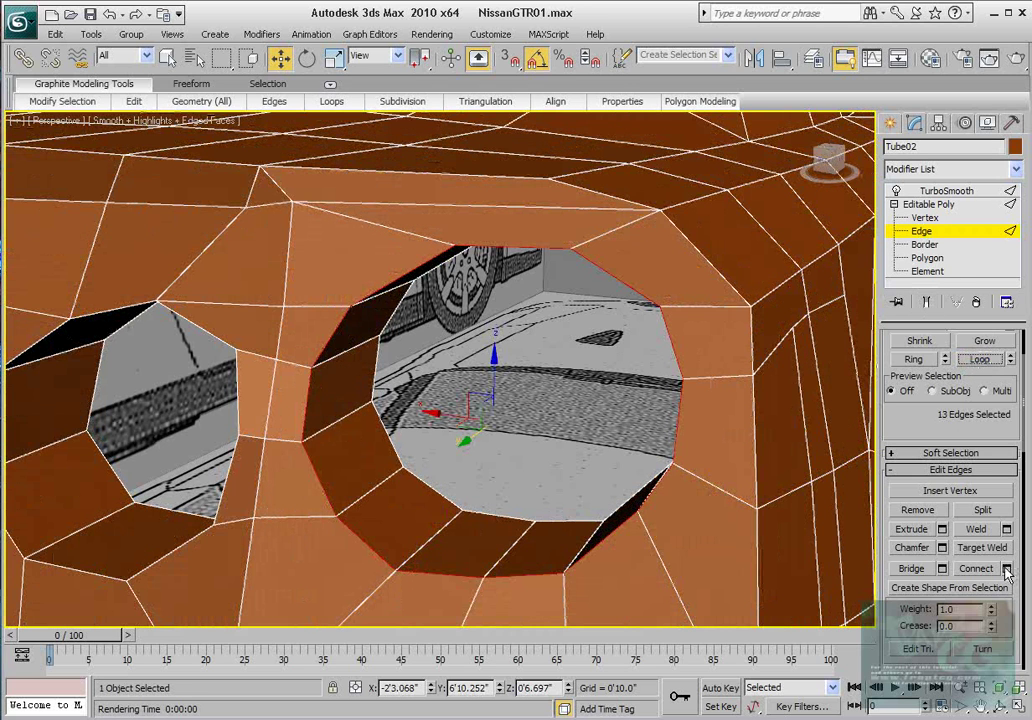
left_click(942, 548)
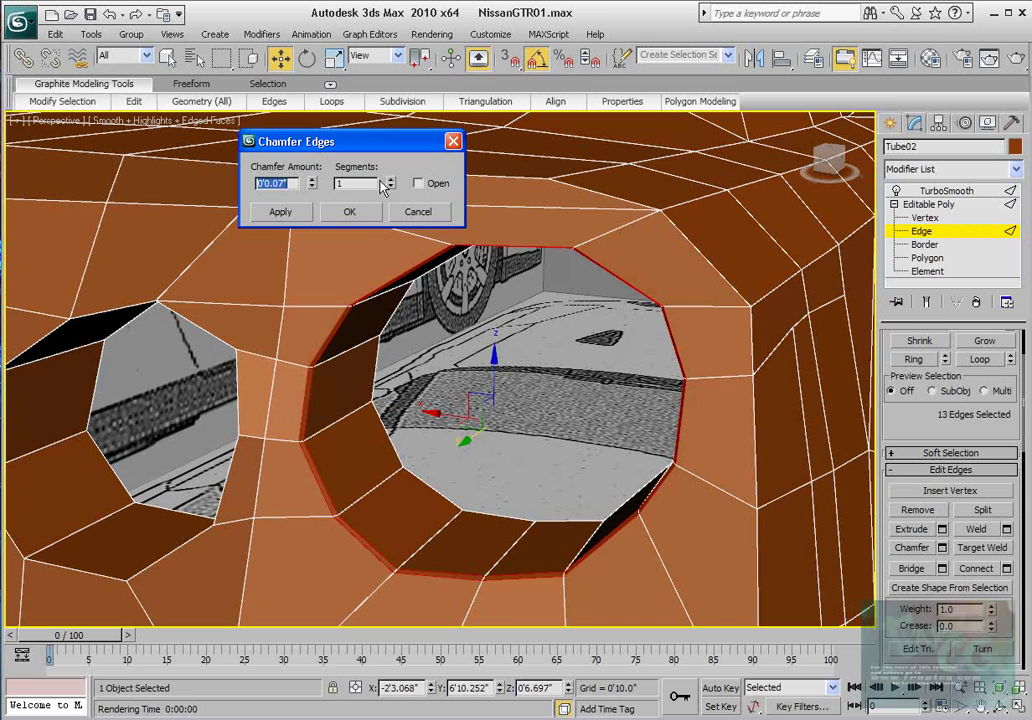
left_click(391, 180)
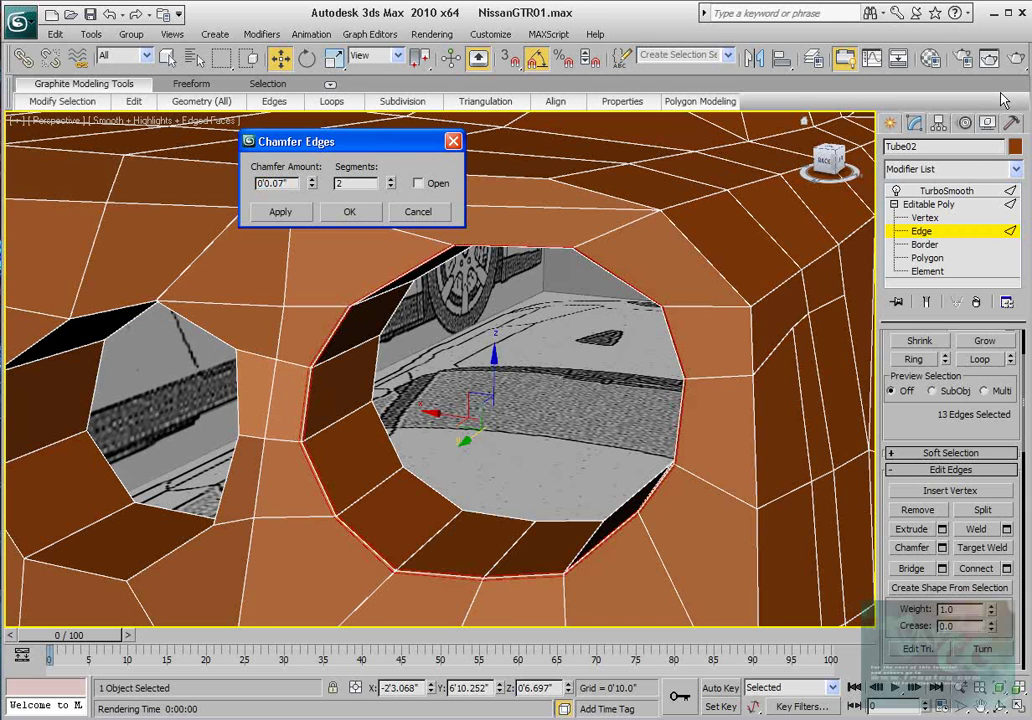
- Render the outer rim chamfer without and with smoothing, and apply the chamfer with 2 segments
left_click(989, 58)
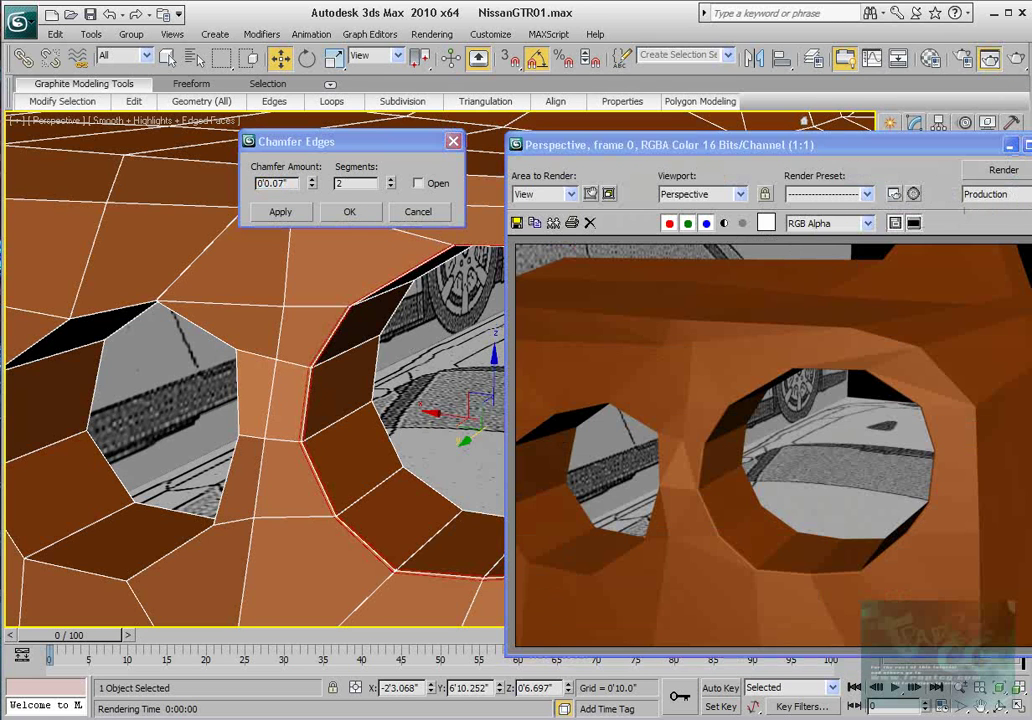
left_click(1010, 146)
left_click(927, 303)
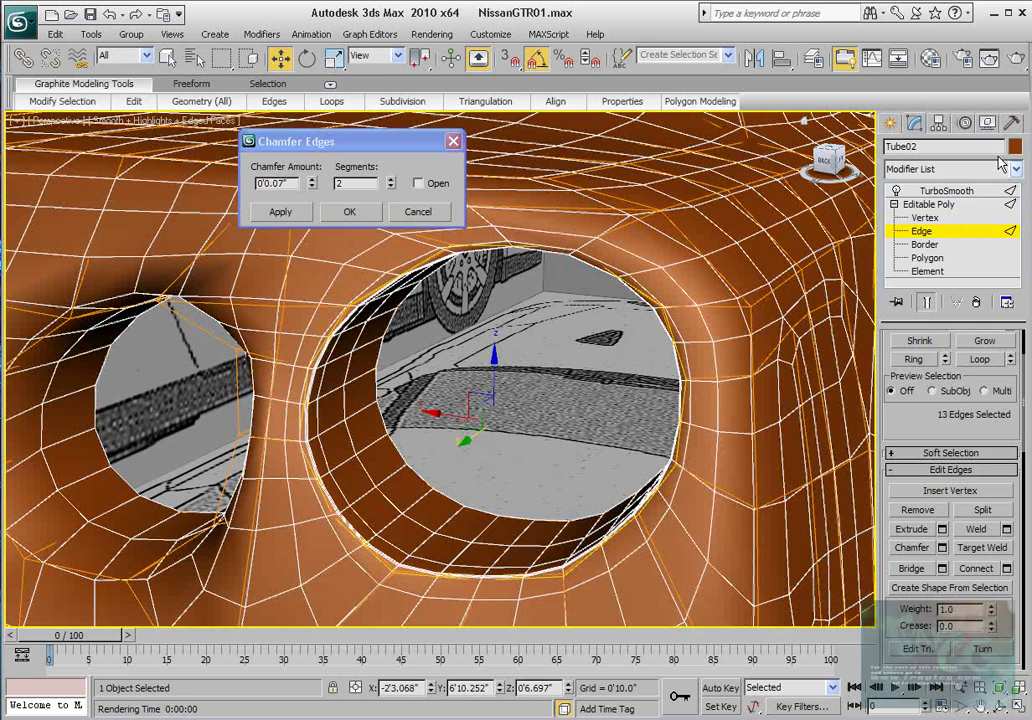
left_click(1019, 59)
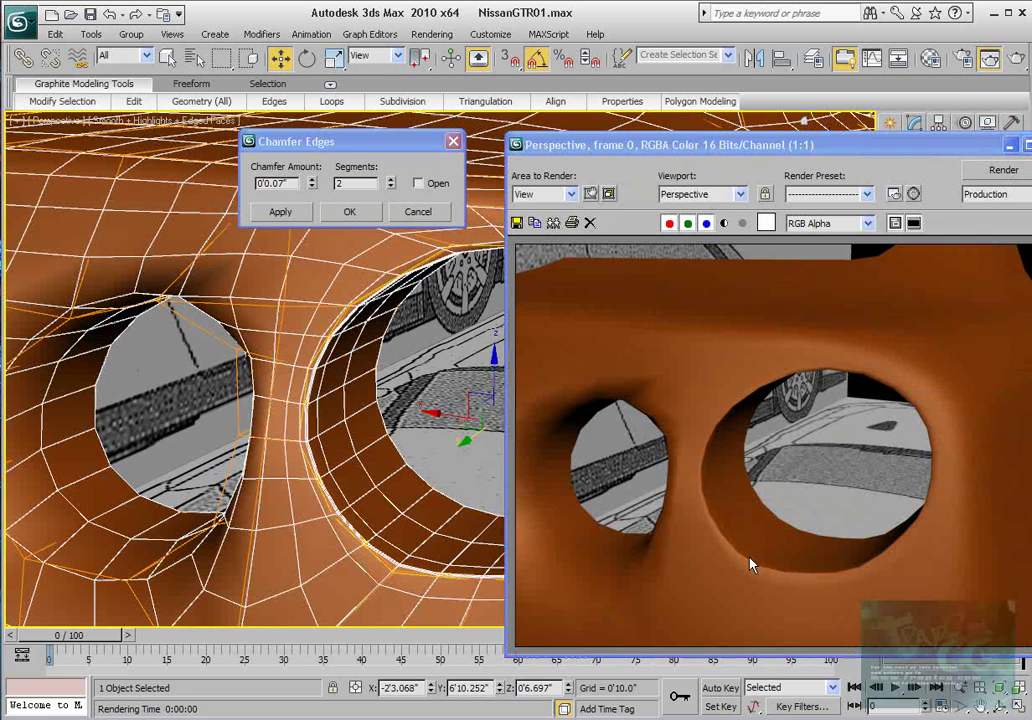
left_click(1010, 146)
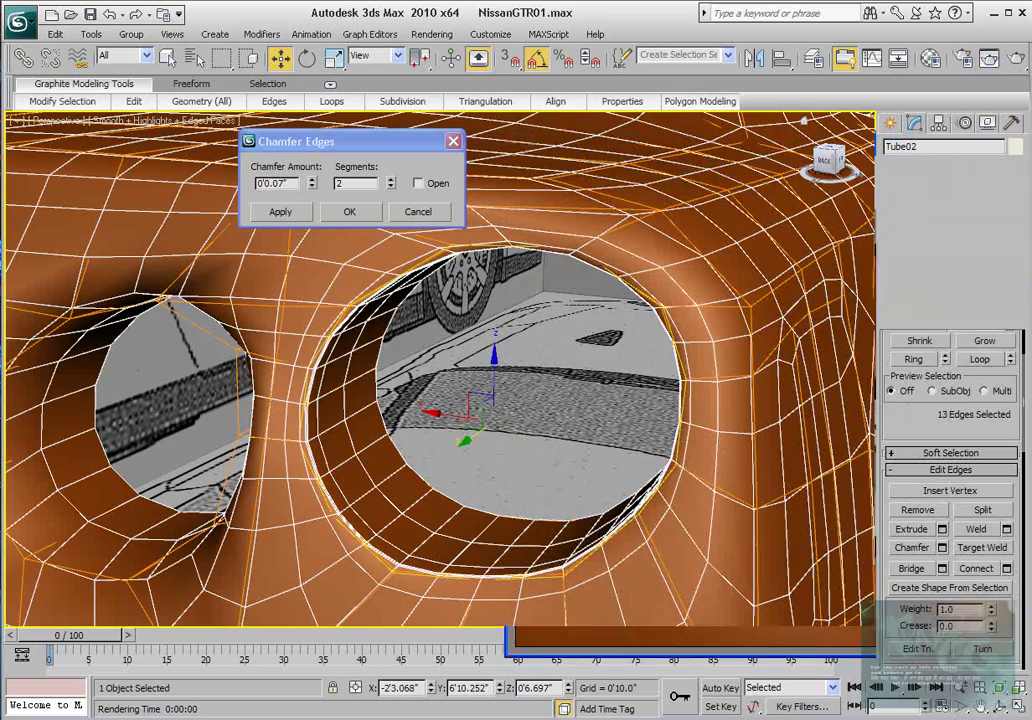
left_click(346, 212)
- Select the rim edge loop of the inner tail-light opening
scroll(440, 380, "down", 3)
middle_click_drag(440, 380, 530, 371, "alt")
middle_click_drag(311, 394, 351, 376)
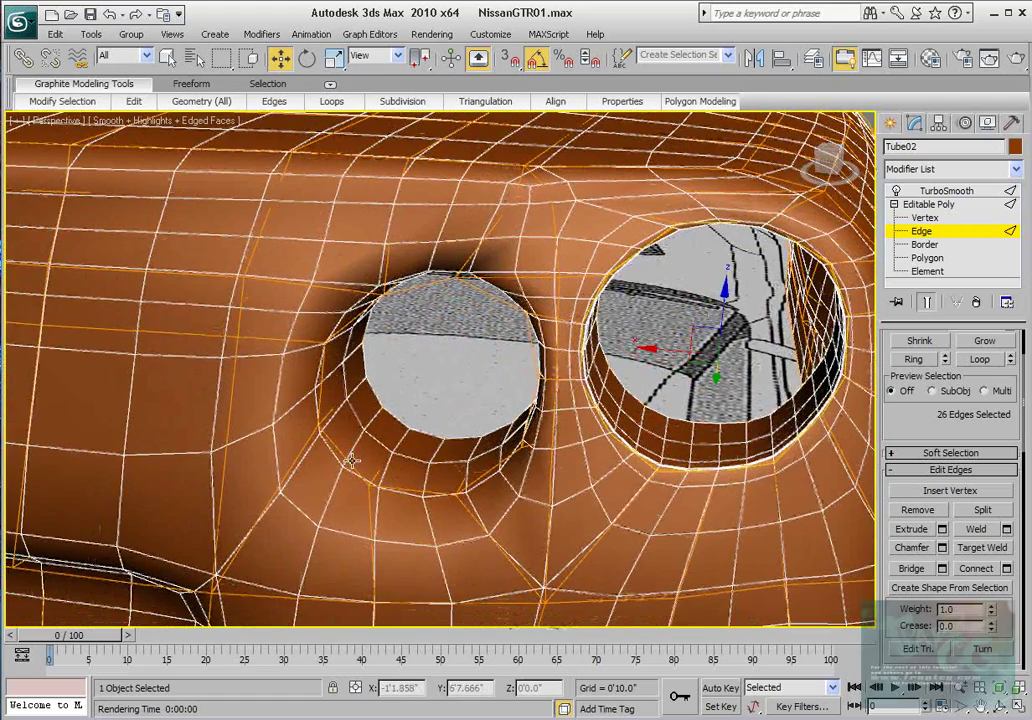
left_click(343, 457)
left_click(980, 359)
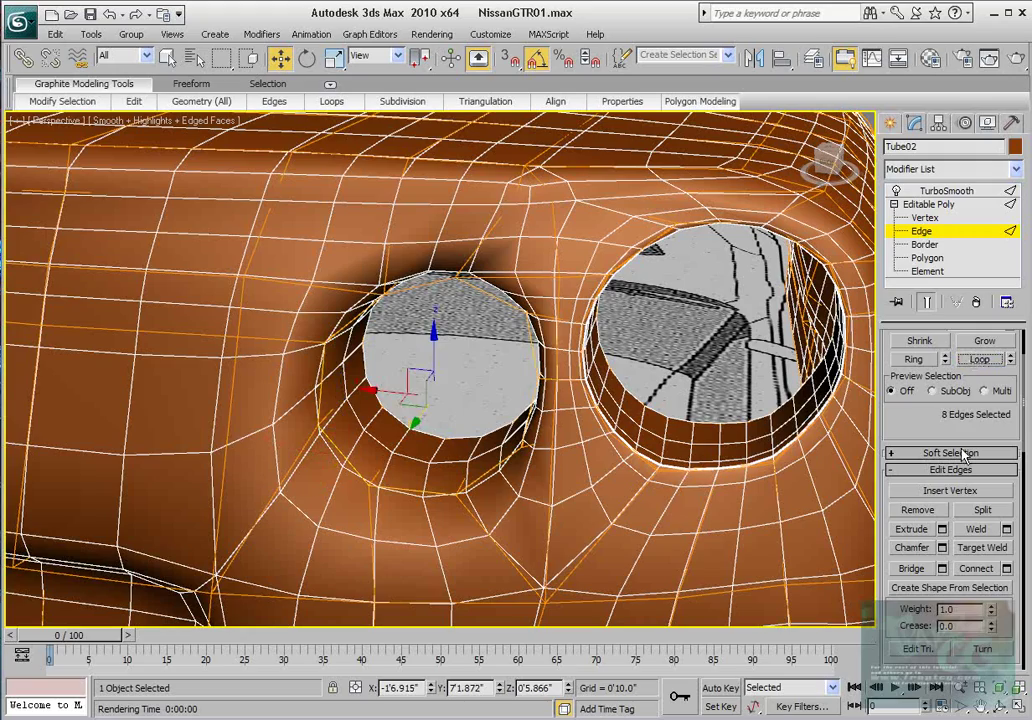
- Try a 0'0.07" chamfer with 2 segments on the inner tail-light rim, inspect its upper edge unsmoothed, and undo it
left_click(942, 548)
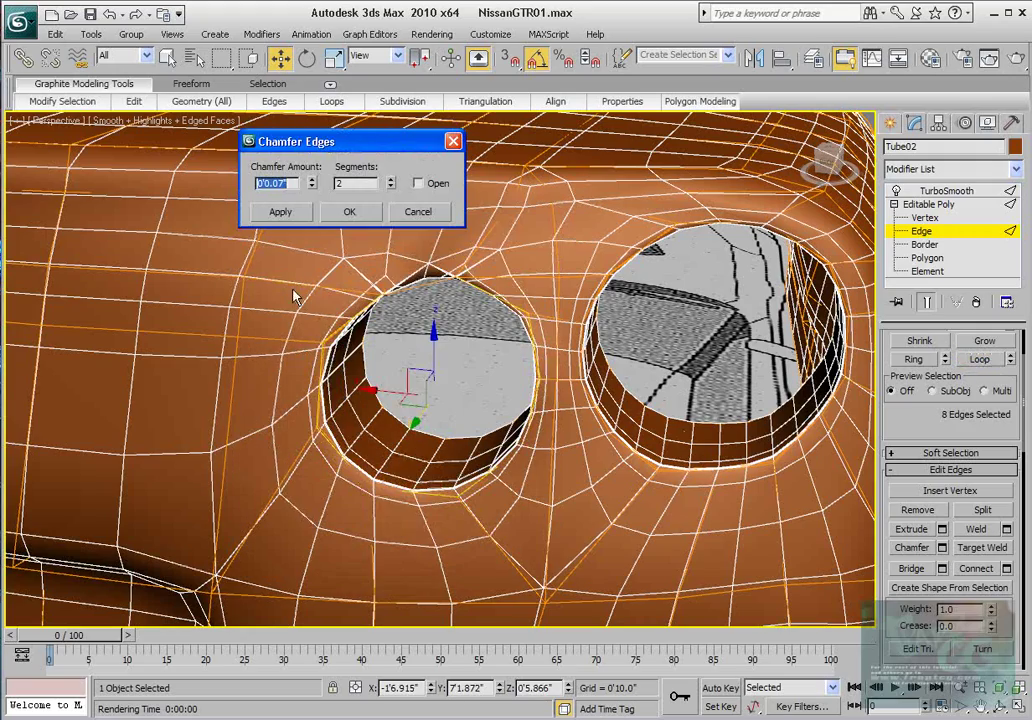
middle_click_drag(310, 281, 528, 321, "alt")
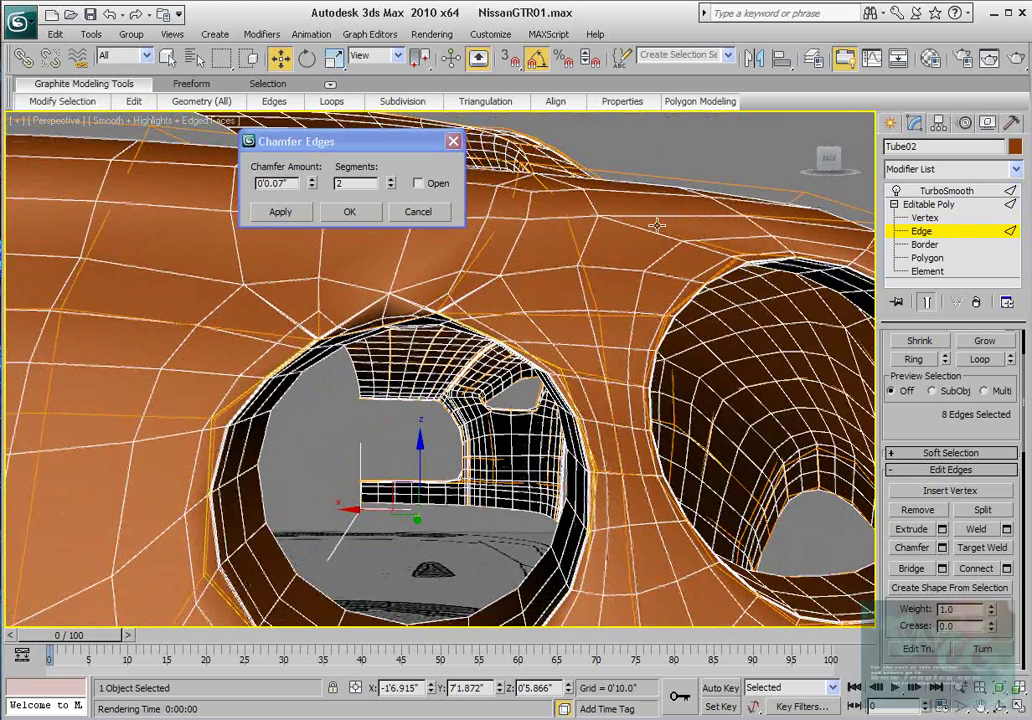
left_click(364, 214)
left_click(927, 302)
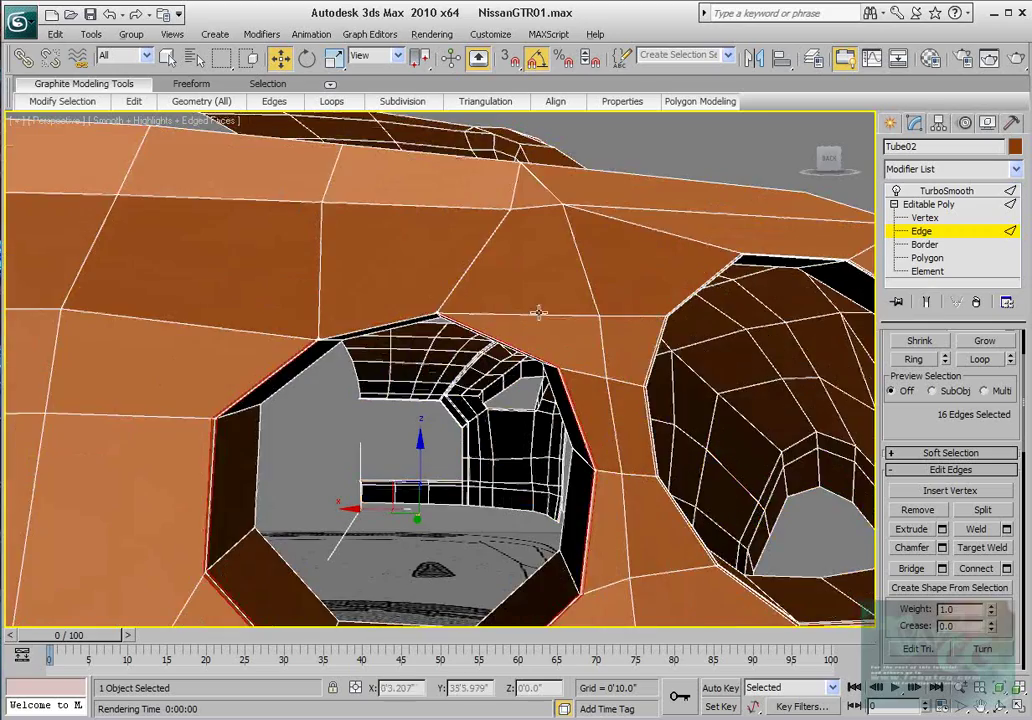
mouse_move(539, 313)
middle_mouse_down("alt")
mouse_move(535, 265)
mouse_move(468, 340)
mouse_move(534, 329)
mouse_move(522, 319)
mouse_move(541, 313)
middle_mouse_up("alt")
scroll(468, 340, "up", 2)
scroll(546, 310, "up", 1)
key("ctrl+z")
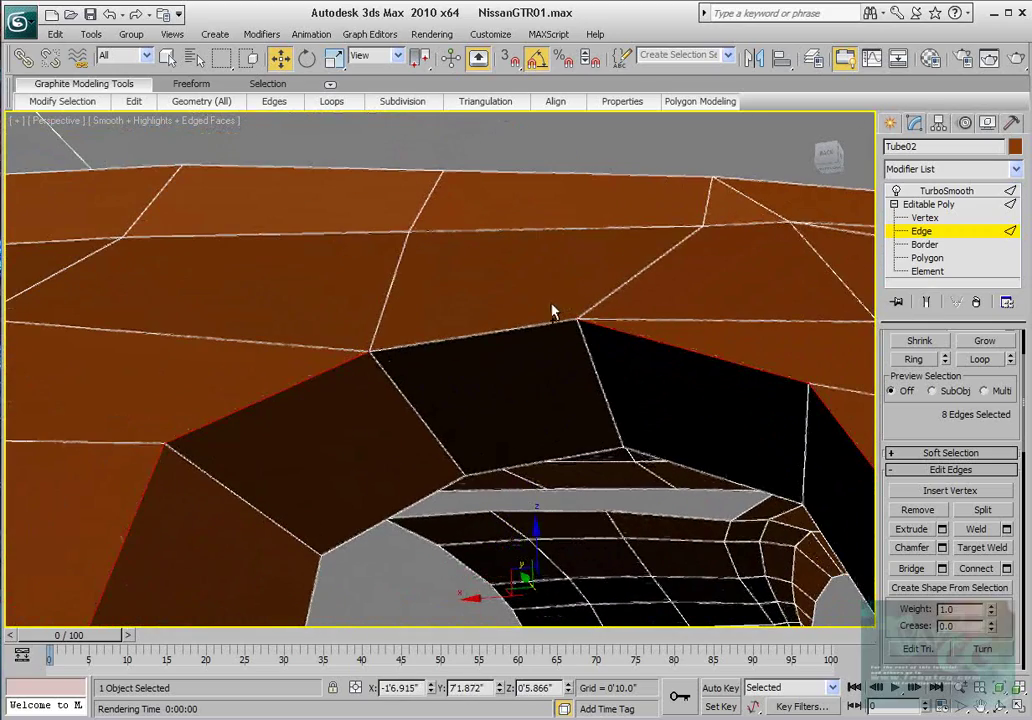
- Add the missing top edge to the inner tail-light rim selection and preview a 0'0.07" chamfer with 2 segments under smoothing
left_click(492, 331, "ctrl")
scroll(495, 327, "down", 3)
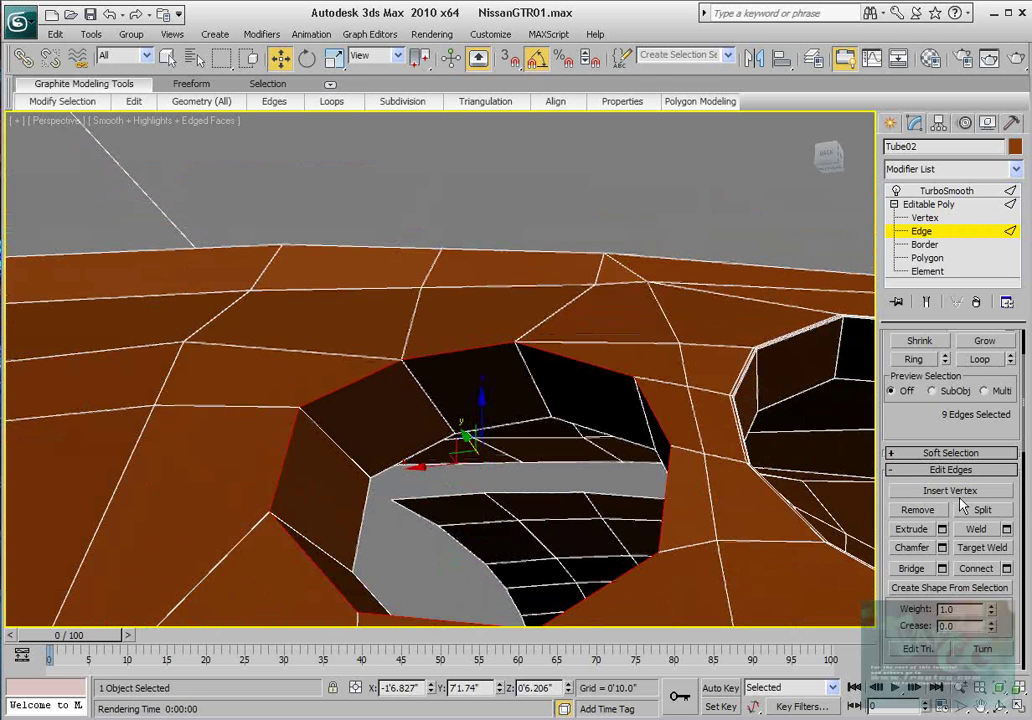
left_click(942, 548)
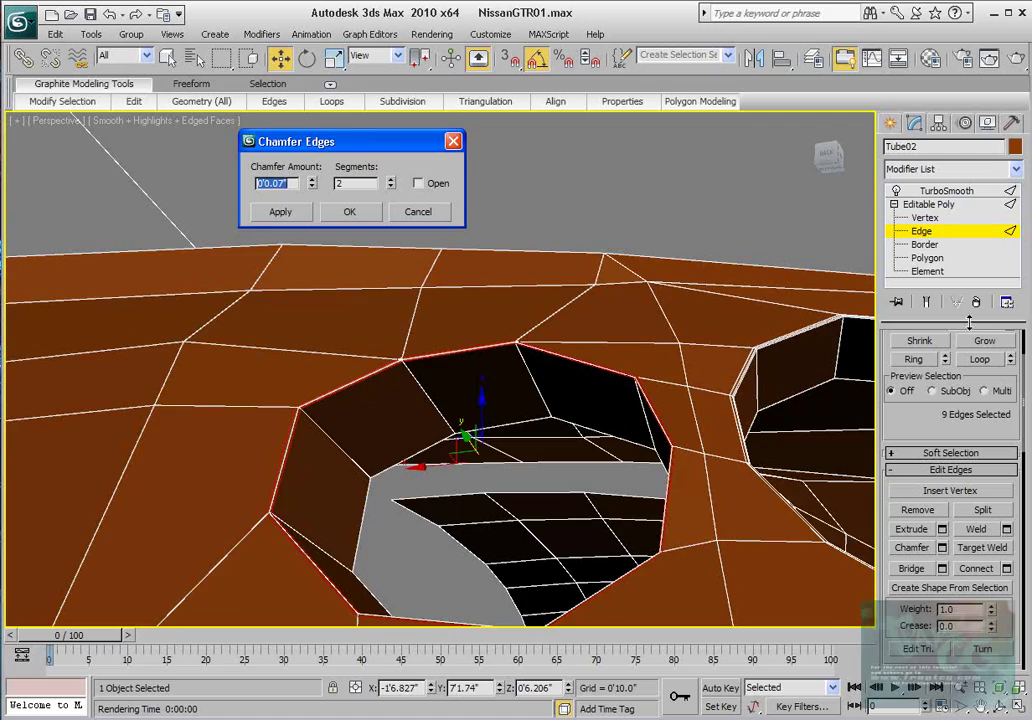
left_click(927, 303)
middle_click_drag(609, 337, 574, 374, "alt")
middle_click_drag(463, 290, 470, 340)
scroll(485, 330, "up", 3)
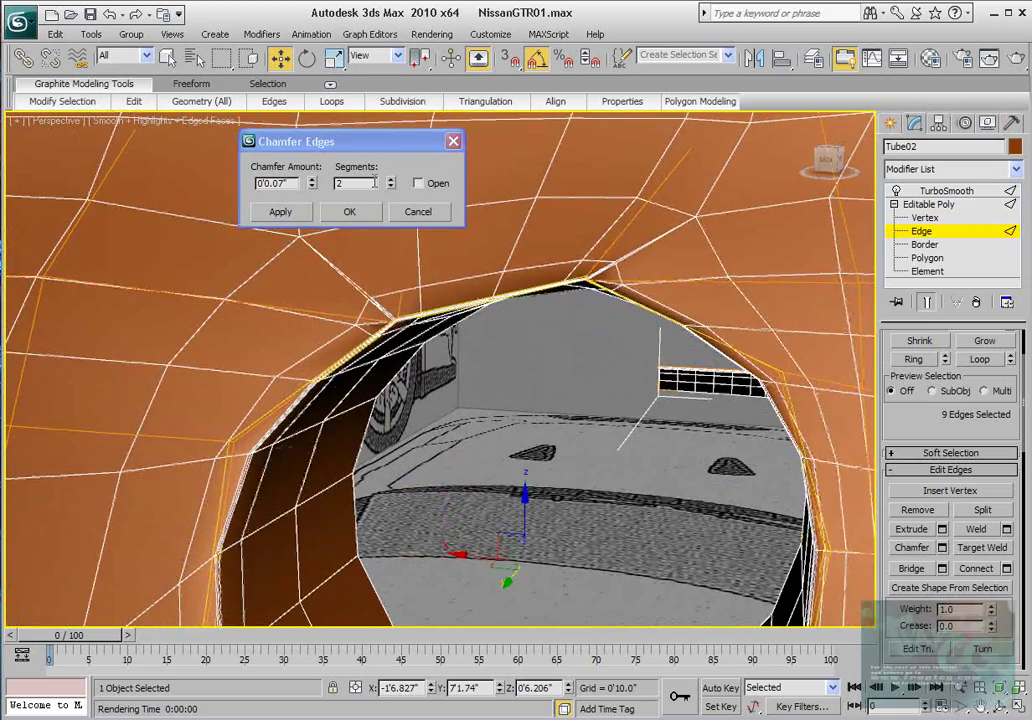
left_click(421, 212)
middle_click_drag(562, 319, 599, 260, "alt")
left_click(926, 302)
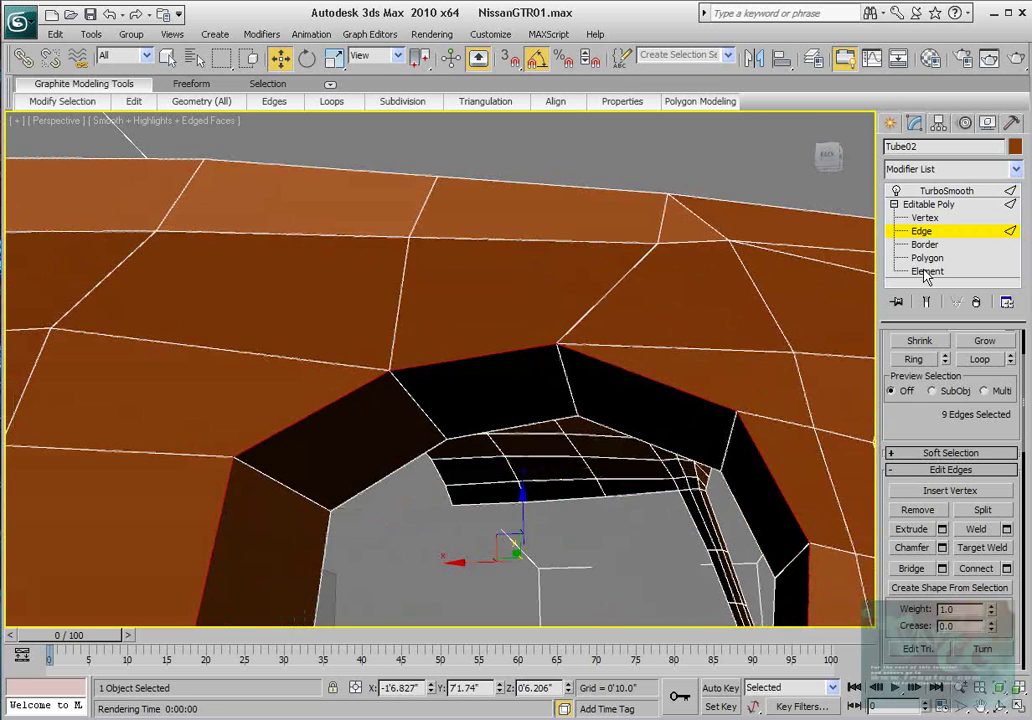
- Try shifting the two upper corner vertices of the inner tail-light rim
left_click(925, 217)
left_click(388, 370)
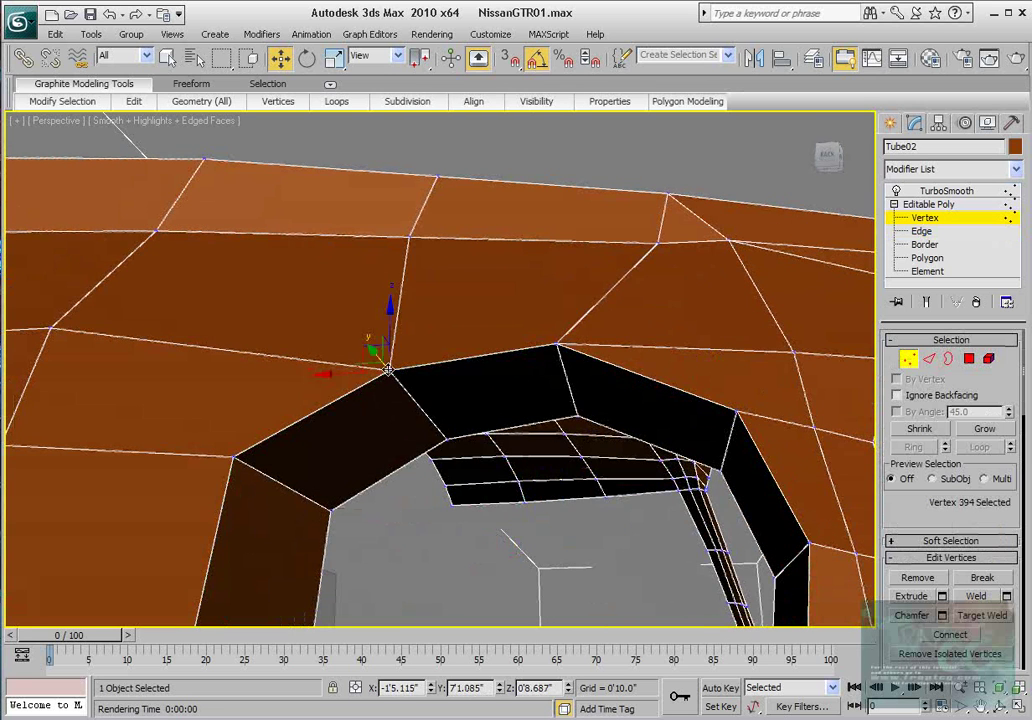
left_click_drag(390, 328, 392, 294)
key("ctrl+z")
left_click(557, 344)
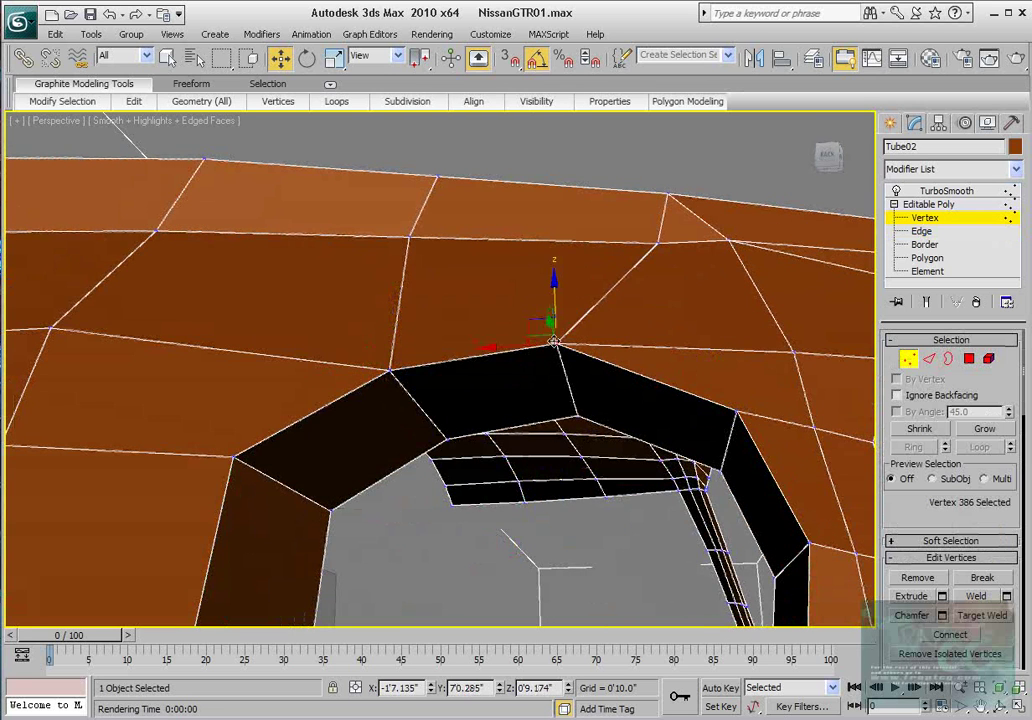
mouse_move(557, 302)
left_mouse_down()
mouse_move(558, 261)
mouse_move(563, 301)
left_mouse_up()
- Chamfer the selected inner tail-light rim edges by 0'0.07" with 2 segments
left_click(930, 360)
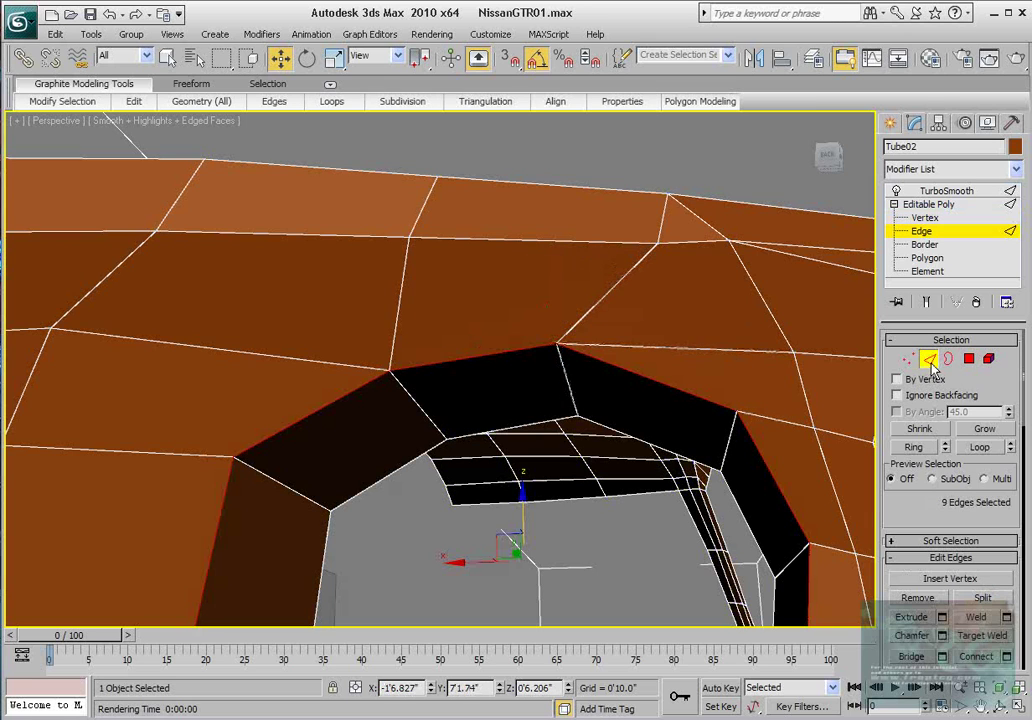
scroll(1018, 612, "down", 2)
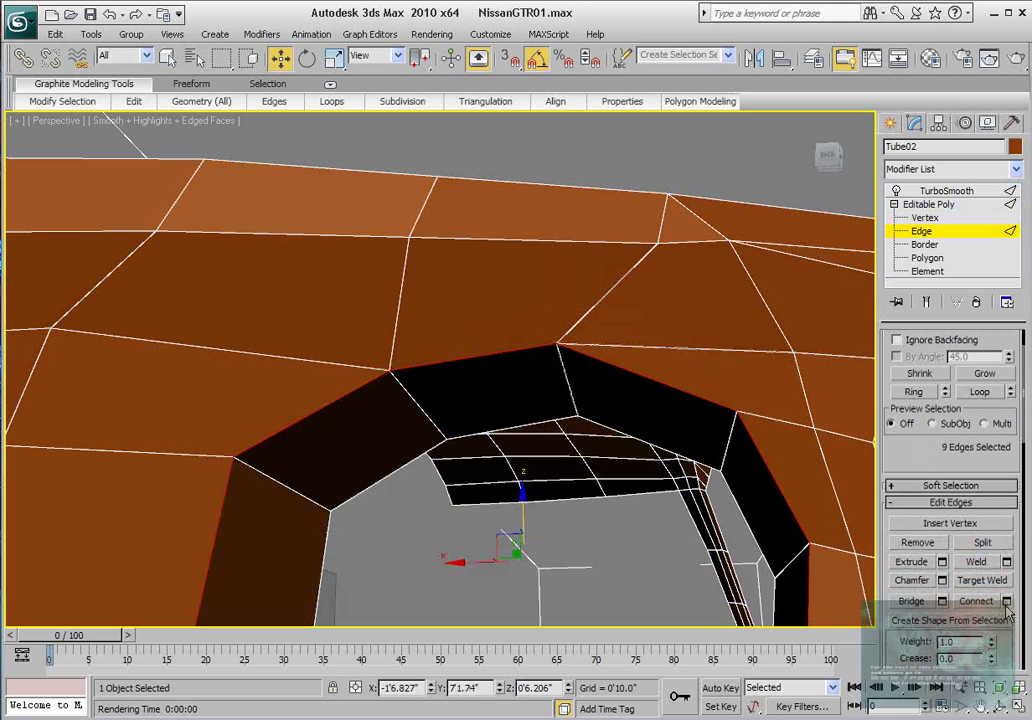
scroll(1000, 590, "down", 6)
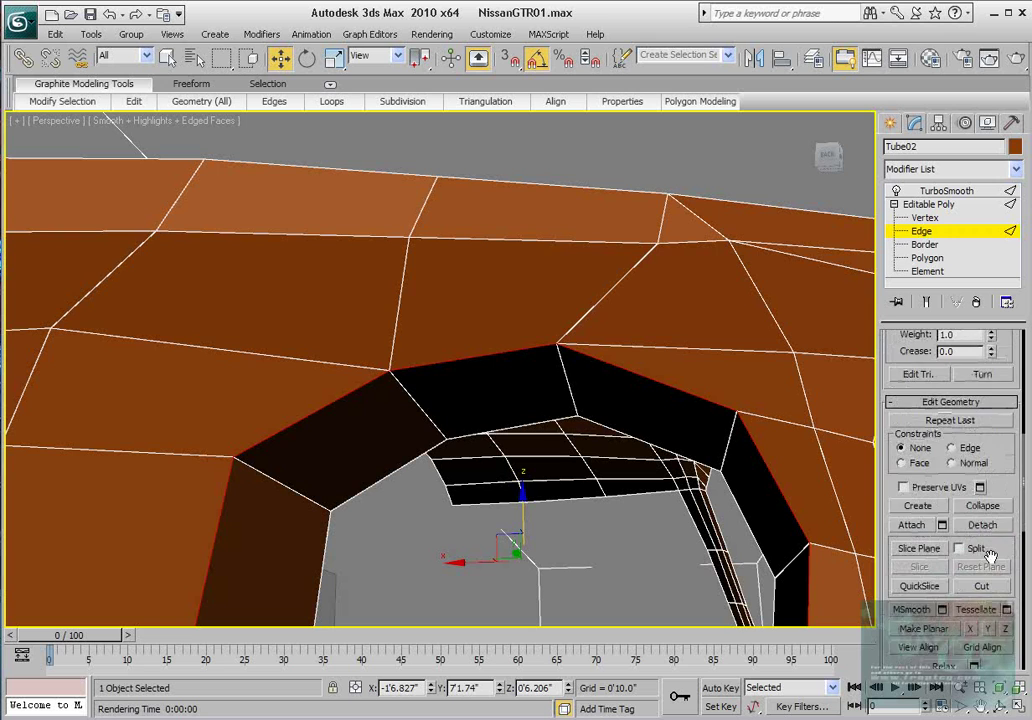
scroll(990, 556, "up", 8)
scroll(995, 560, "down", 2)
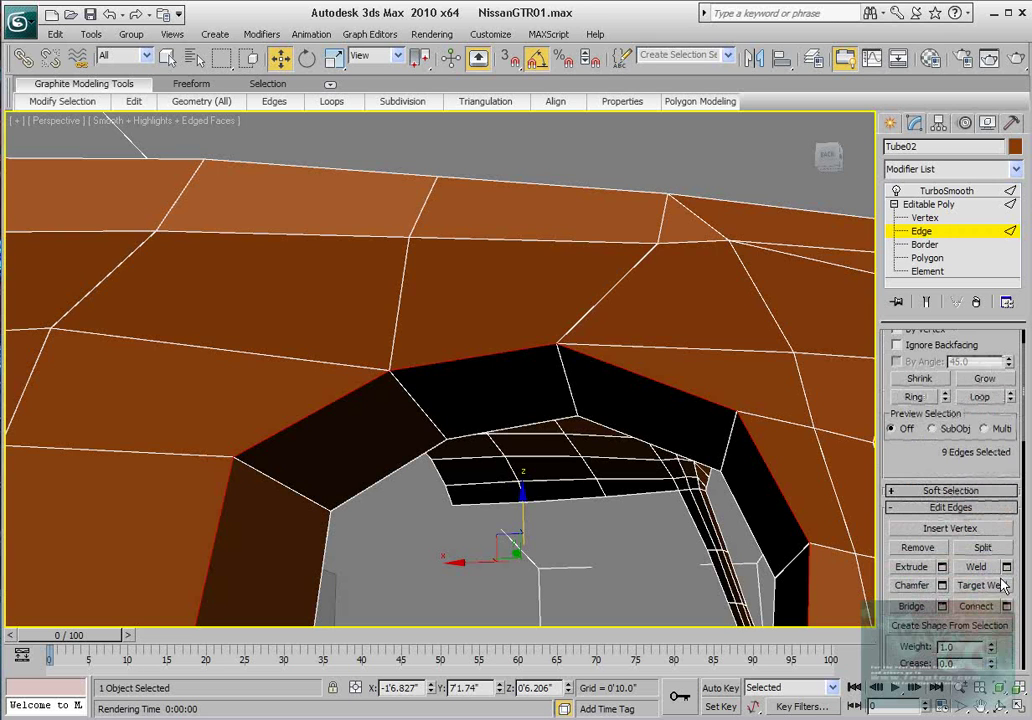
left_click(942, 585)
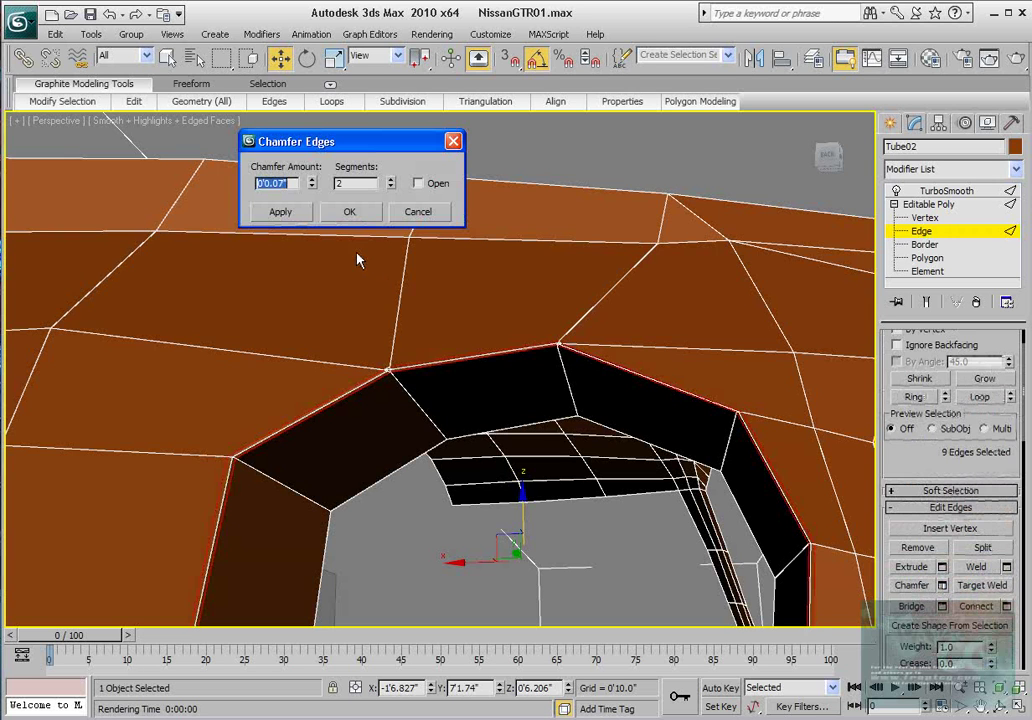
left_click(350, 214)
- Target-weld the surplus chamfer vertices at the rim's upper-right corner, leaving one vertex each on the inner, middle and outer lines
scroll(486, 359, "up", 3)
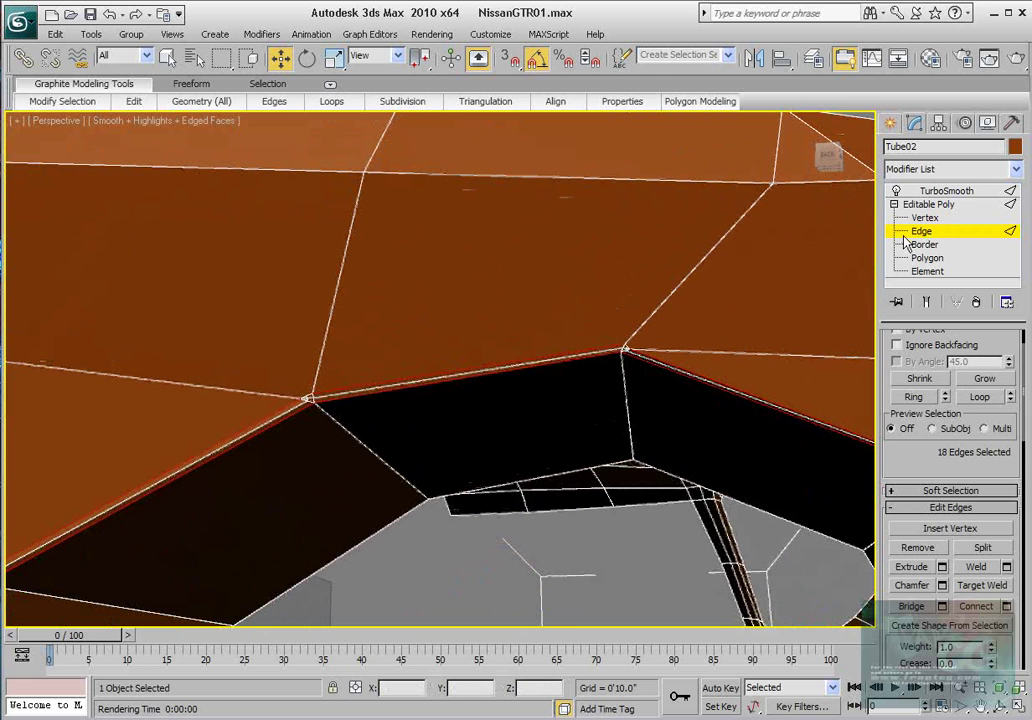
key("1")
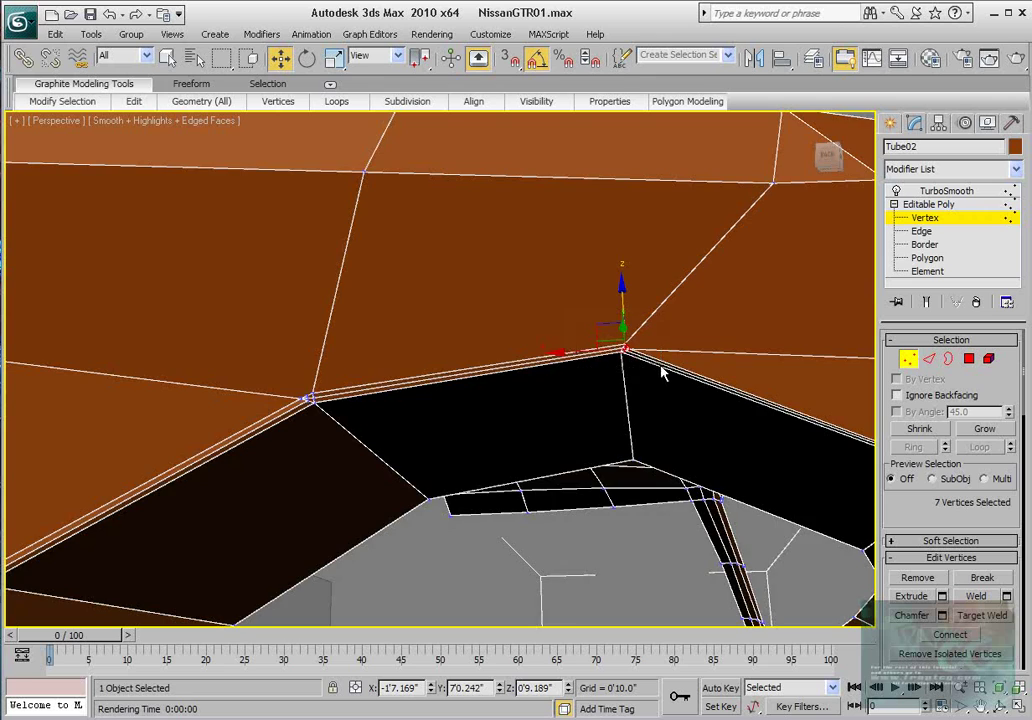
key("z")
middle_click_drag(508, 380, 453, 427, "alt")
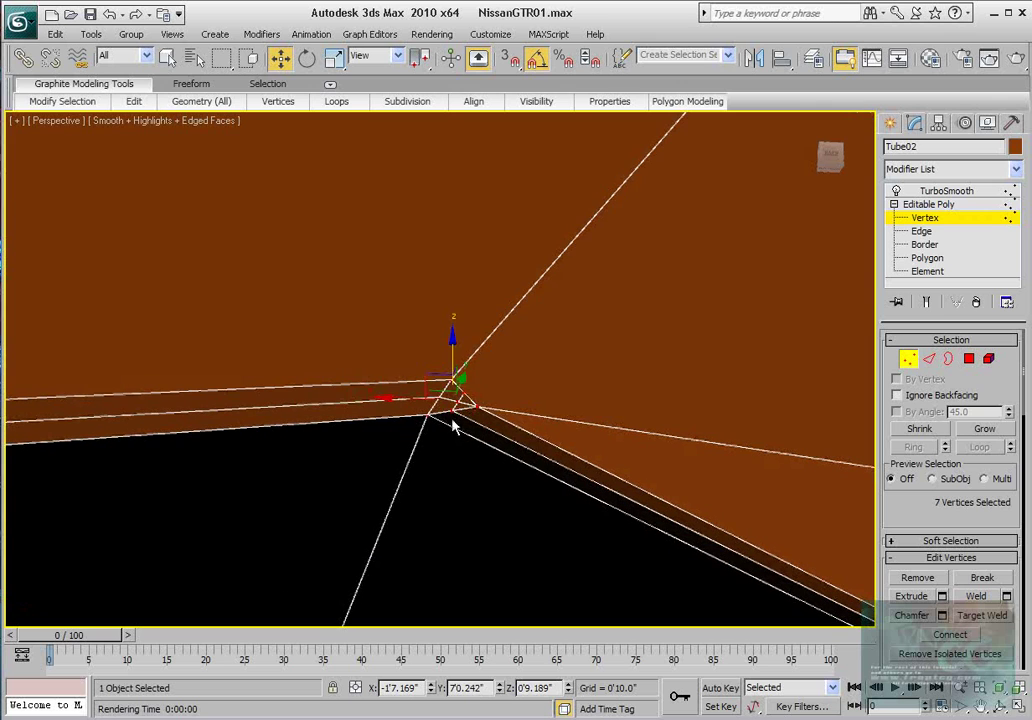
right_click(447, 406)
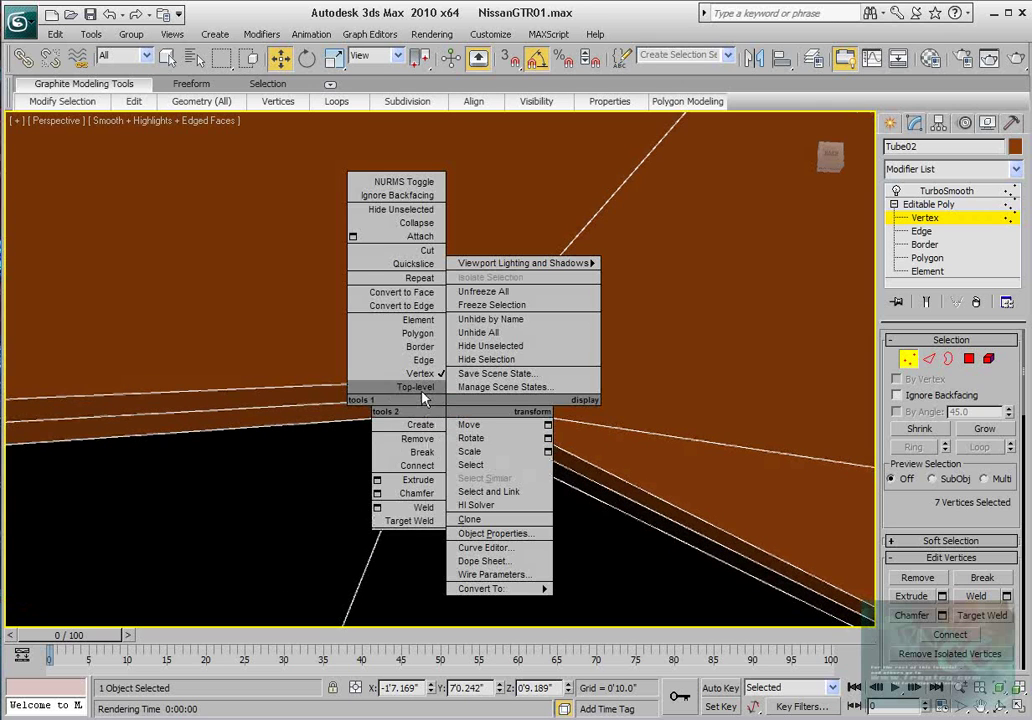
left_click(420, 523)
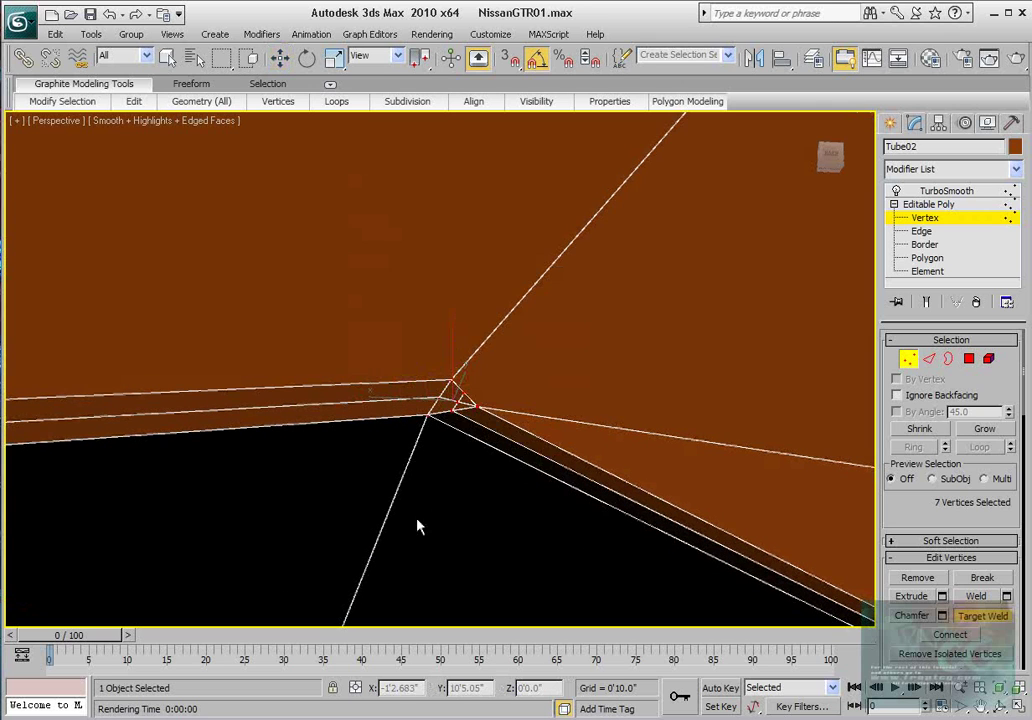
left_click(456, 402)
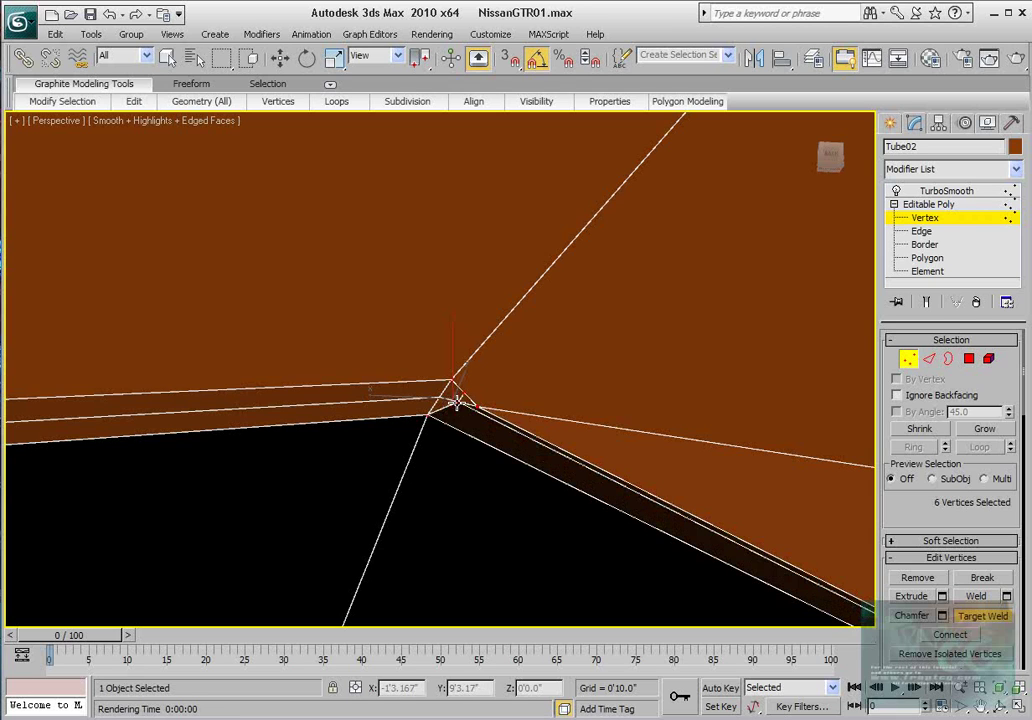
left_click(441, 398)
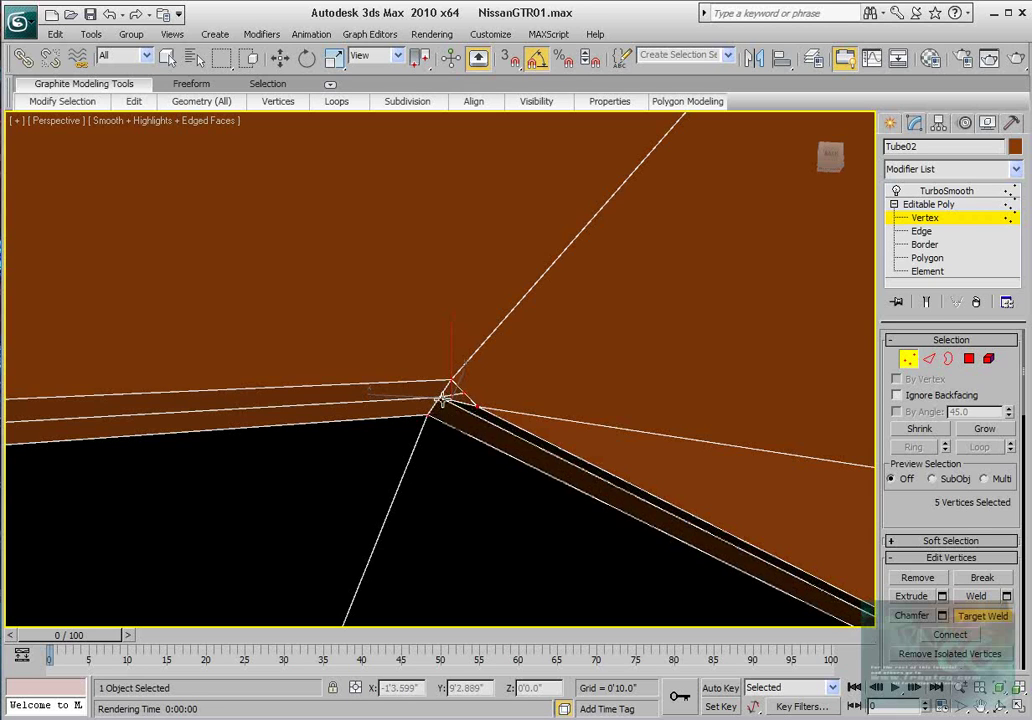
left_click(470, 402)
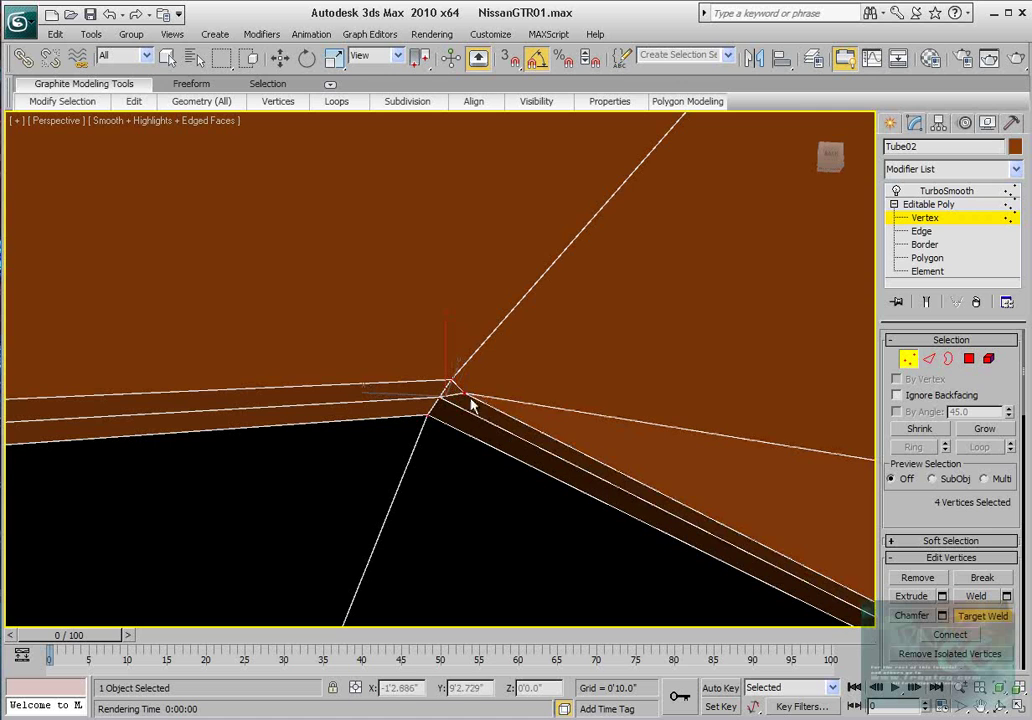
left_click(450, 380)
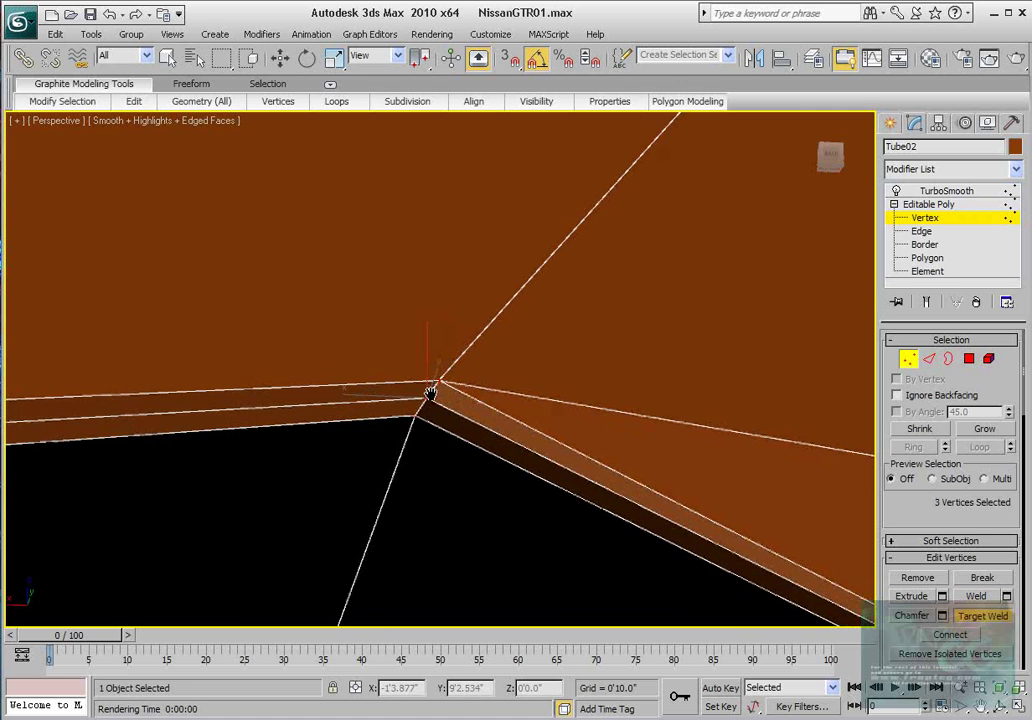
- Move the outer vertex of the welded upper-right rim corner about -0'0.018" along Y
scroll(476, 415, "down", 4)
middle_click_drag(476, 415, 454, 417, "alt")
key("w")
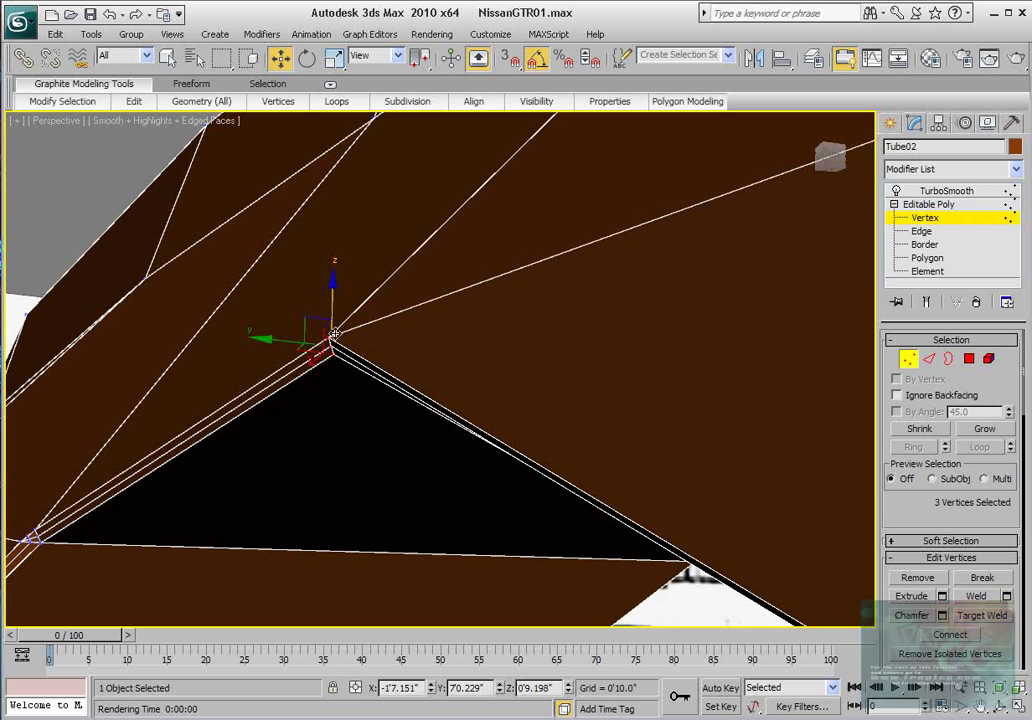
left_click(329, 338)
left_click_drag(289, 332, 298, 333)
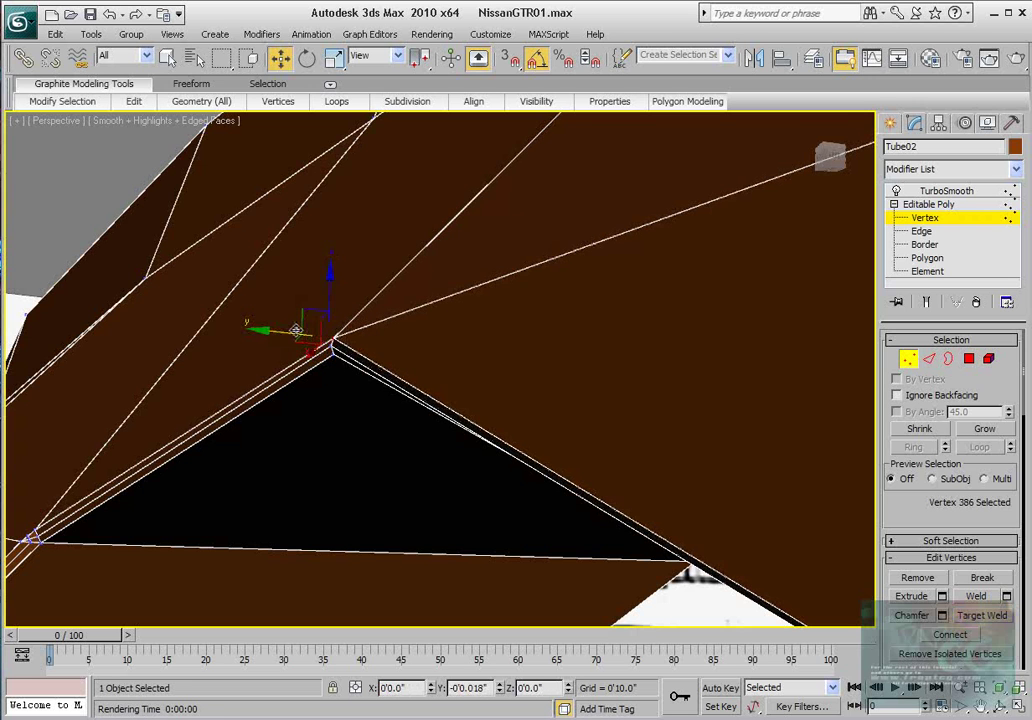
- Nudge the same outer corner vertex in the XZ plane to about X -1'7.164" and Z 0'9.231"
middle_click_drag(370, 376, 292, 273, "alt")
middle_click_drag(347, 326, 507, 447, "alt")
left_click(466, 442)
middle_click_drag(464, 399, 545, 473, "alt")
left_click(590, 475)
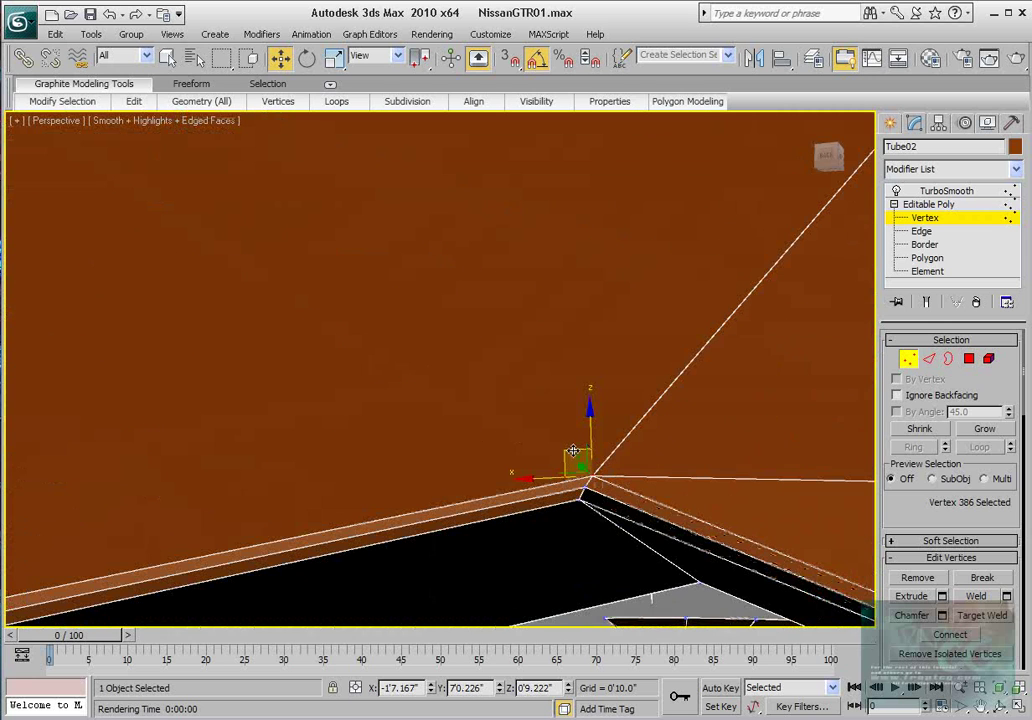
left_click_drag(571, 447, 565, 450)
- Target-weld the far-left surplus vertex at the rim's upper-left corner onto the adjacent outer chamfer vertex, and select the merged vertex
scroll(560, 454, "down", 5)
middle_click_drag(560, 454, 444, 284)
scroll(571, 445, "up", 5)
scroll(387, 404, "up", 1)
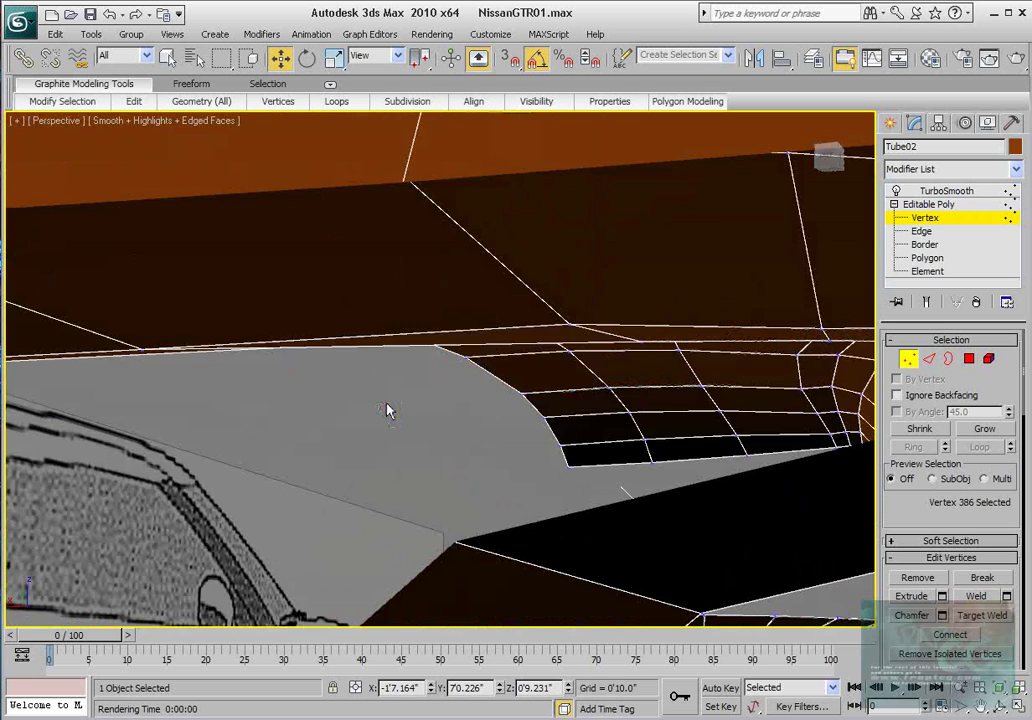
scroll(387, 404, "down", 1)
right_click(381, 421)
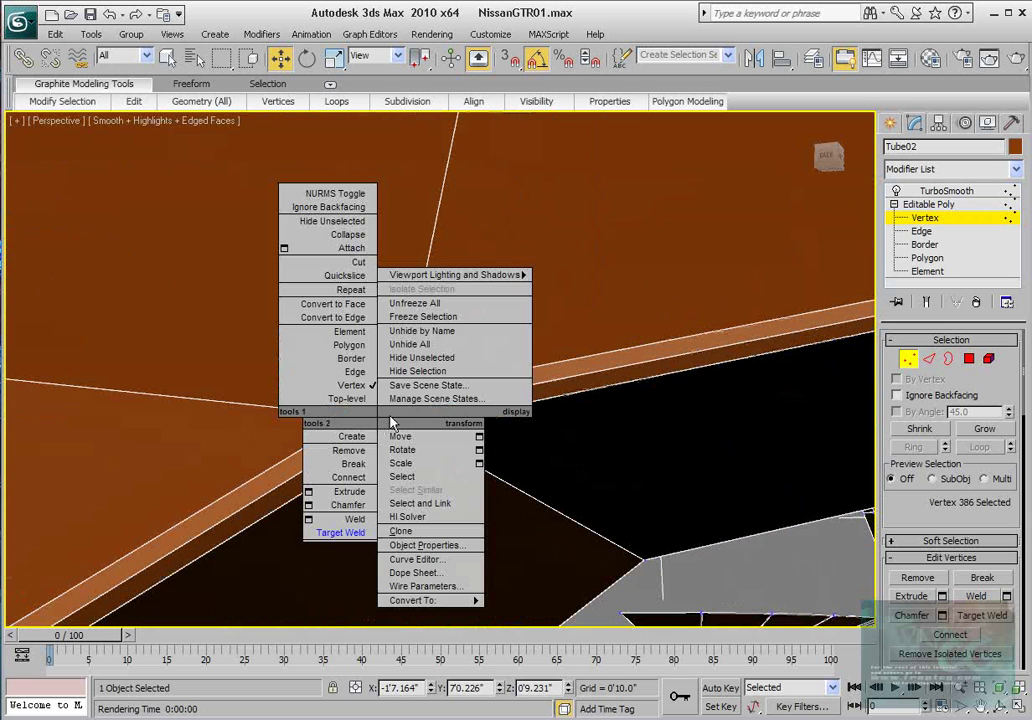
left_click(350, 528)
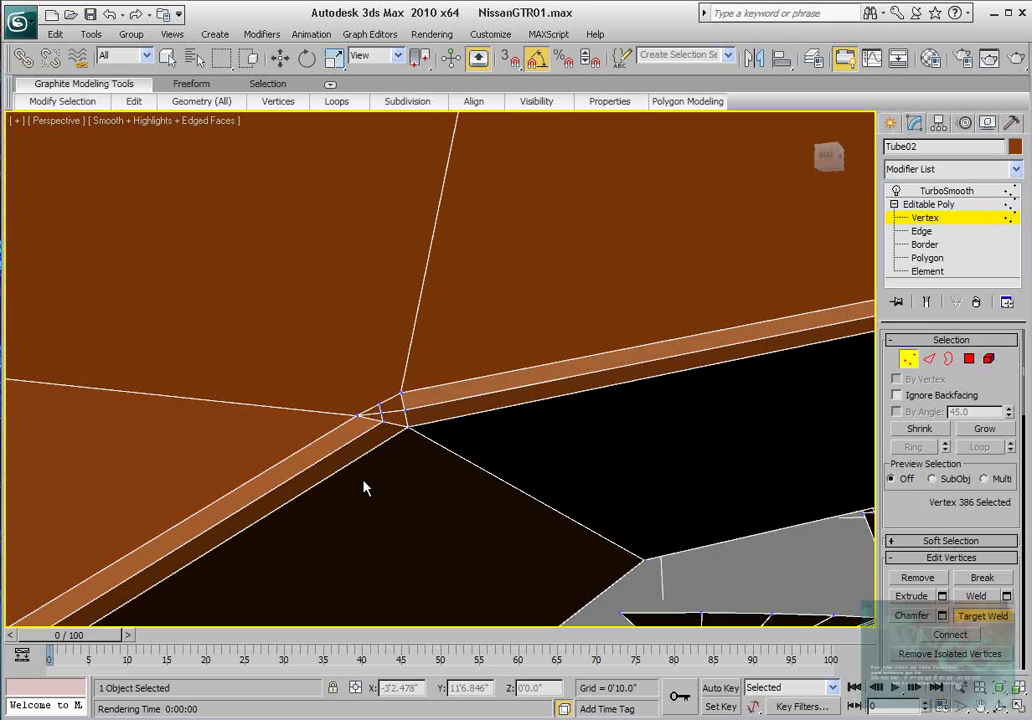
left_click(381, 404)
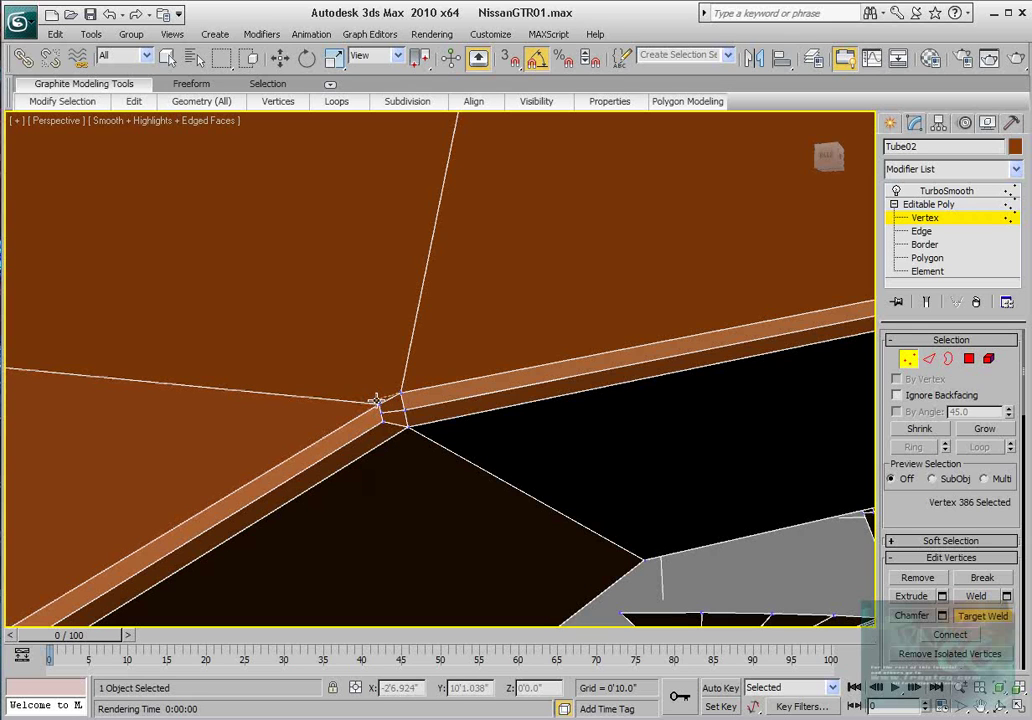
key("w")
left_click(375, 401)
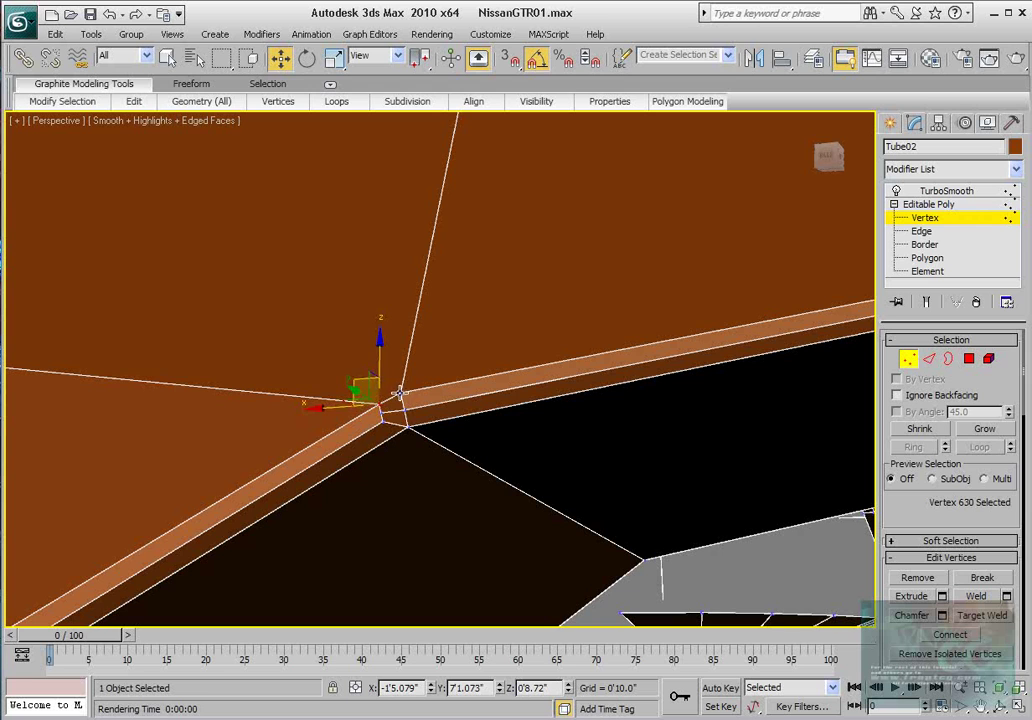
- Target-weld the remaining surplus vertices at the upper-left rim corner onto the middle and outer corner vertices, and select the outer one
right_click(316, 415)
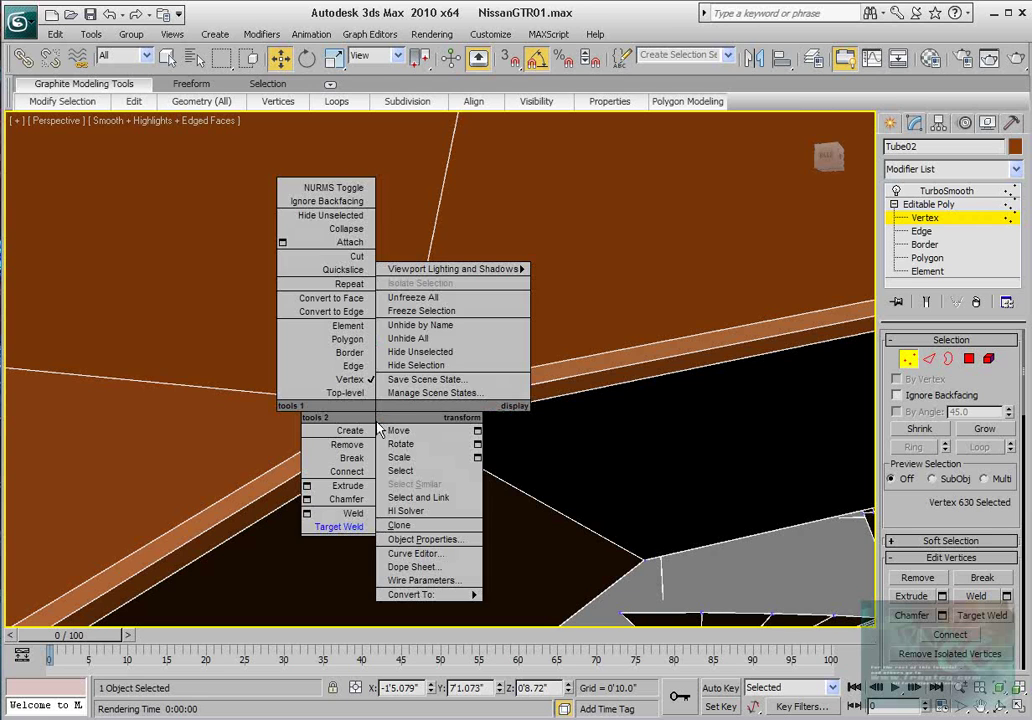
left_click(346, 527)
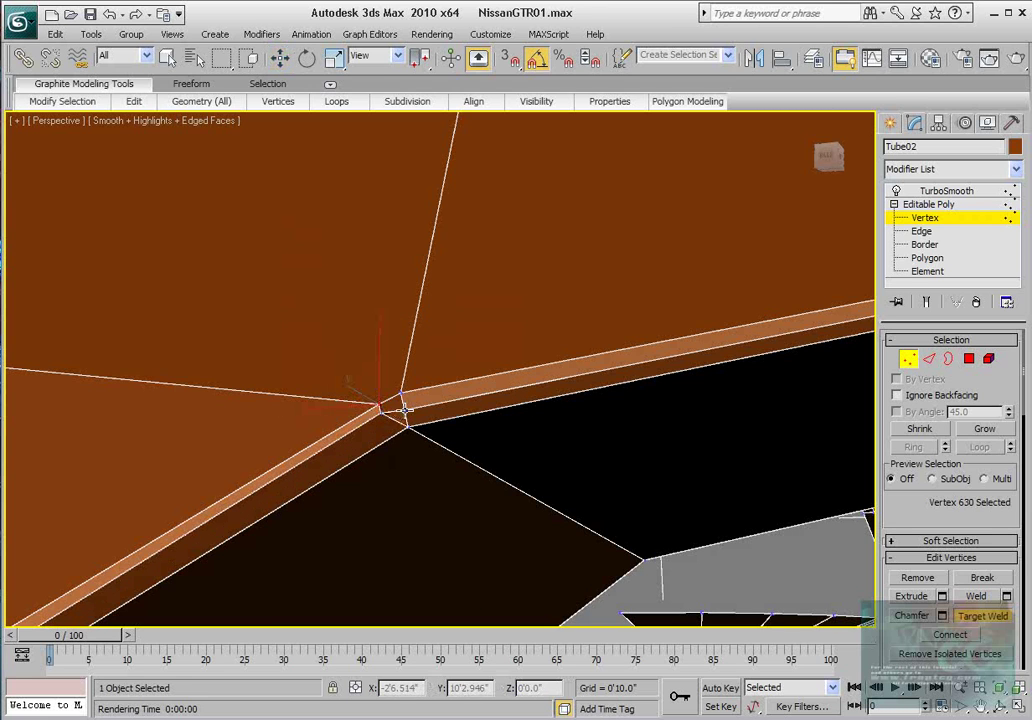
right_click(387, 427)
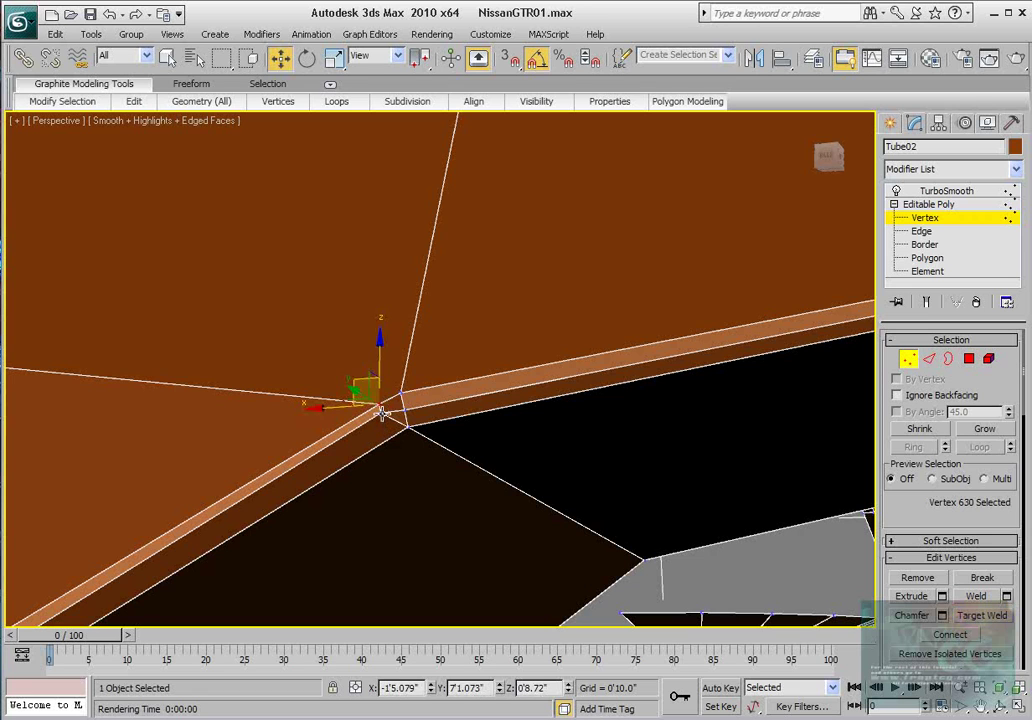
right_click(316, 414)
left_click(346, 515)
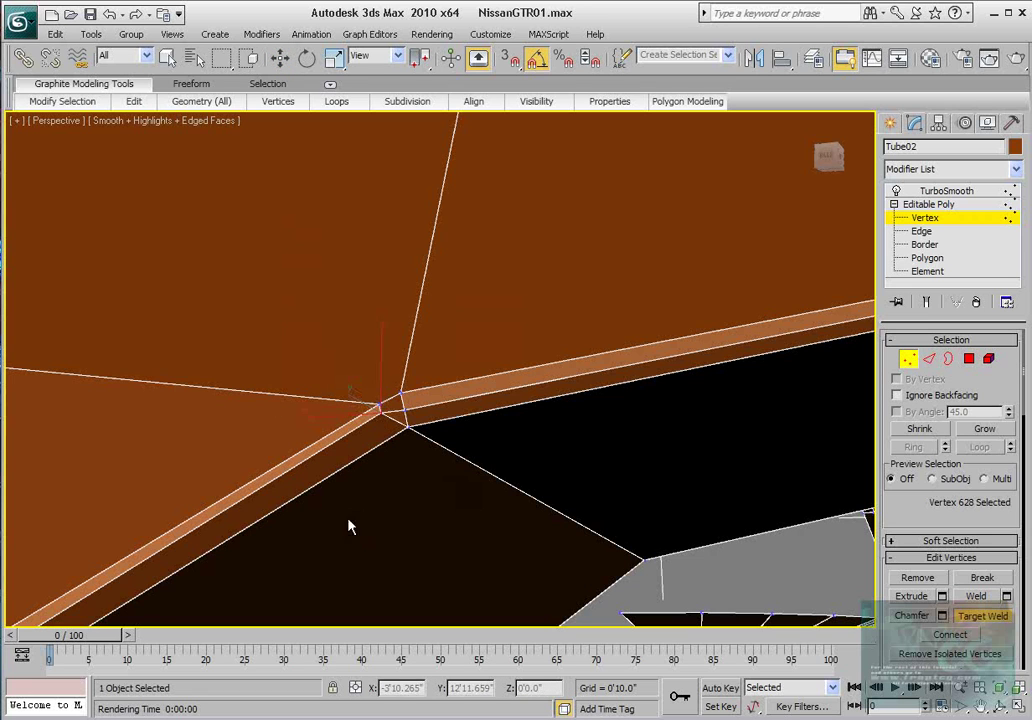
left_click(404, 409)
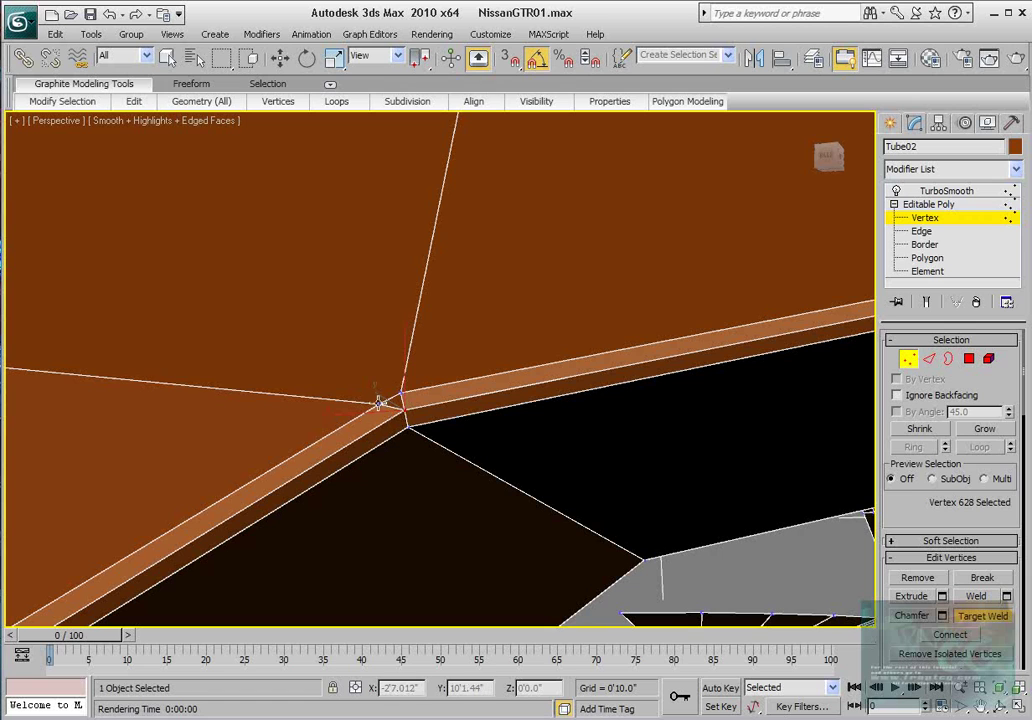
left_click(403, 395)
right_click(414, 397)
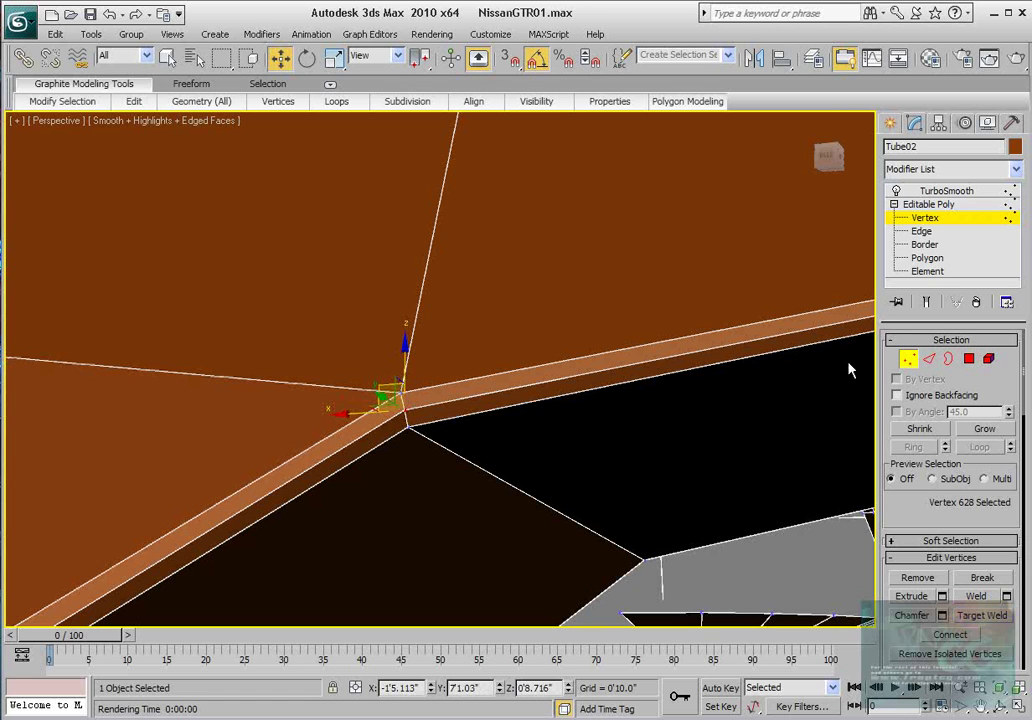
left_click(400, 391)
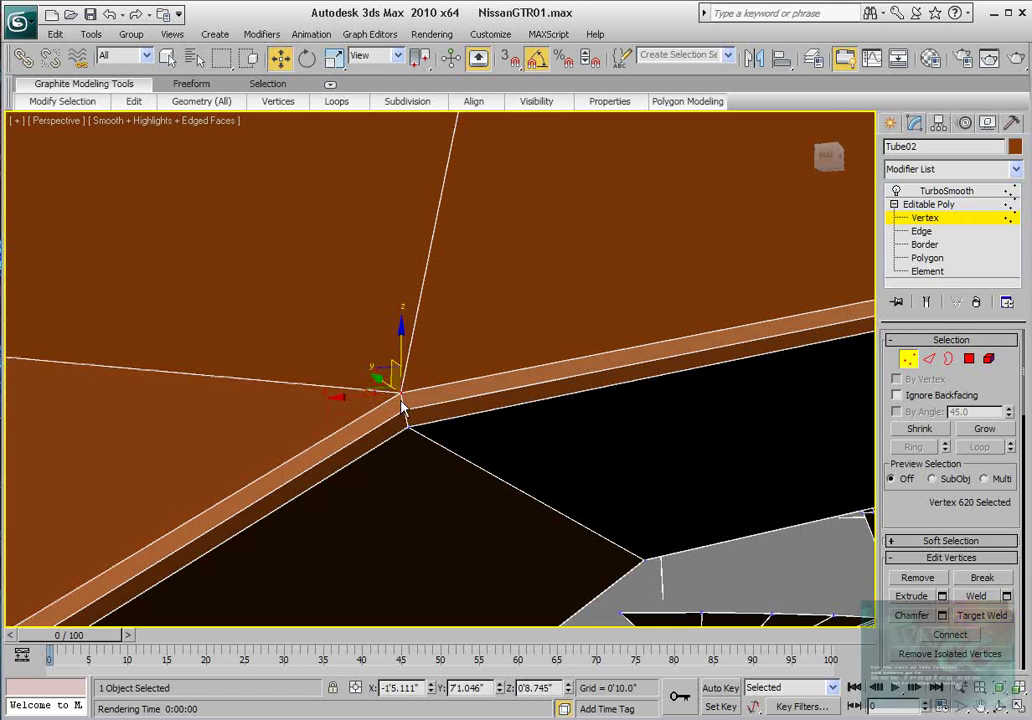
- Nudge the middle vertex at the upper-left rim corner to about X -1'5.105", Y 7'1.03", Z 0'8.712"
mouse_move(404, 403)
middle_mouse_down("alt")
mouse_move(443, 415)
mouse_move(368, 358)
mouse_move(425, 420)
mouse_move(405, 412)
middle_mouse_up("alt")
left_click(403, 408)
left_click_drag(379, 389, 376, 391)
middle_click_drag(378, 392, 476, 428, "alt")
left_click_drag(475, 421, 458, 374, "alt")
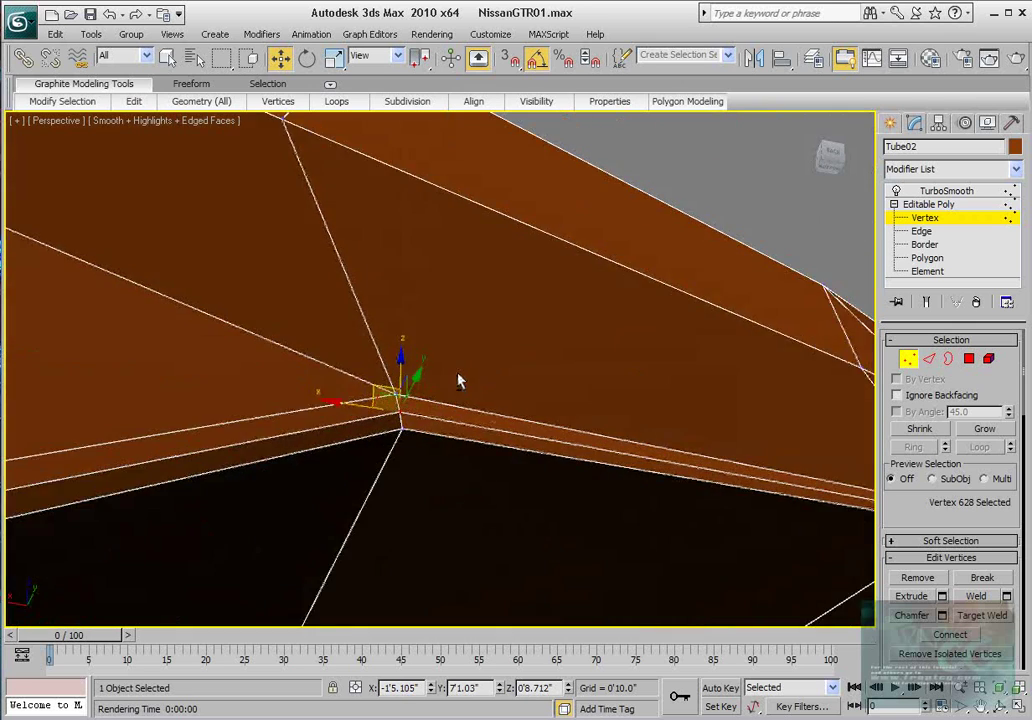
middle_click_drag(458, 374, 412, 398, "alt")
scroll(425, 387, "down", 5)
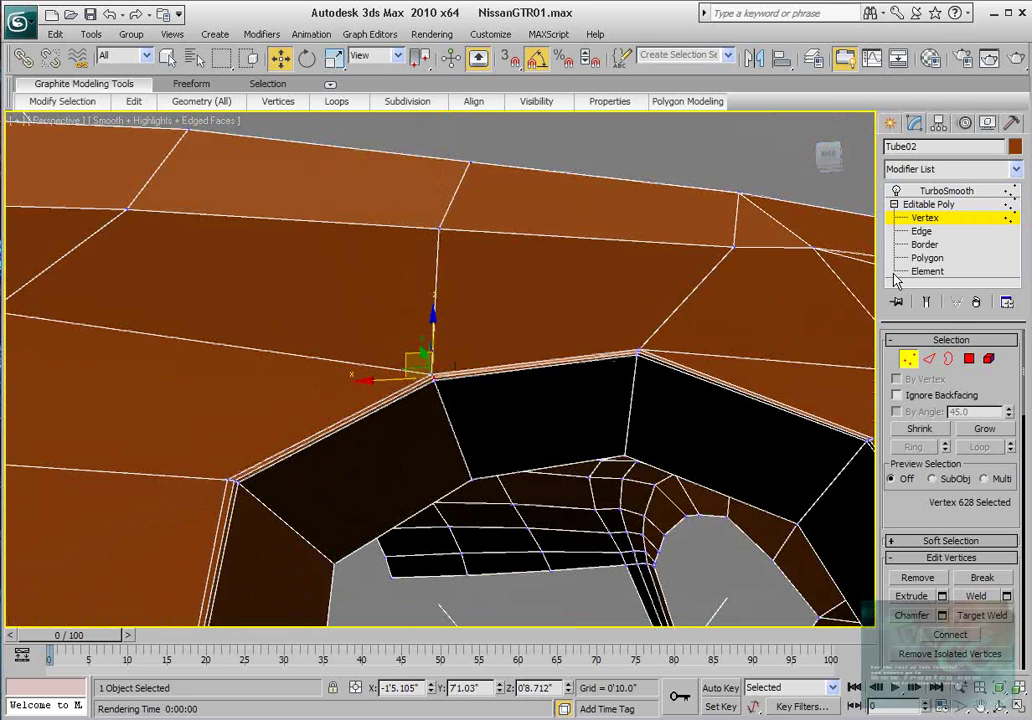
- Render the smoothed perspective view of both tail-light openings to check the rims, and close the render window
middle_click_drag(746, 248, 545, 350, "alt")
scroll(545, 350, "down", 4)
left_click(1017, 60)
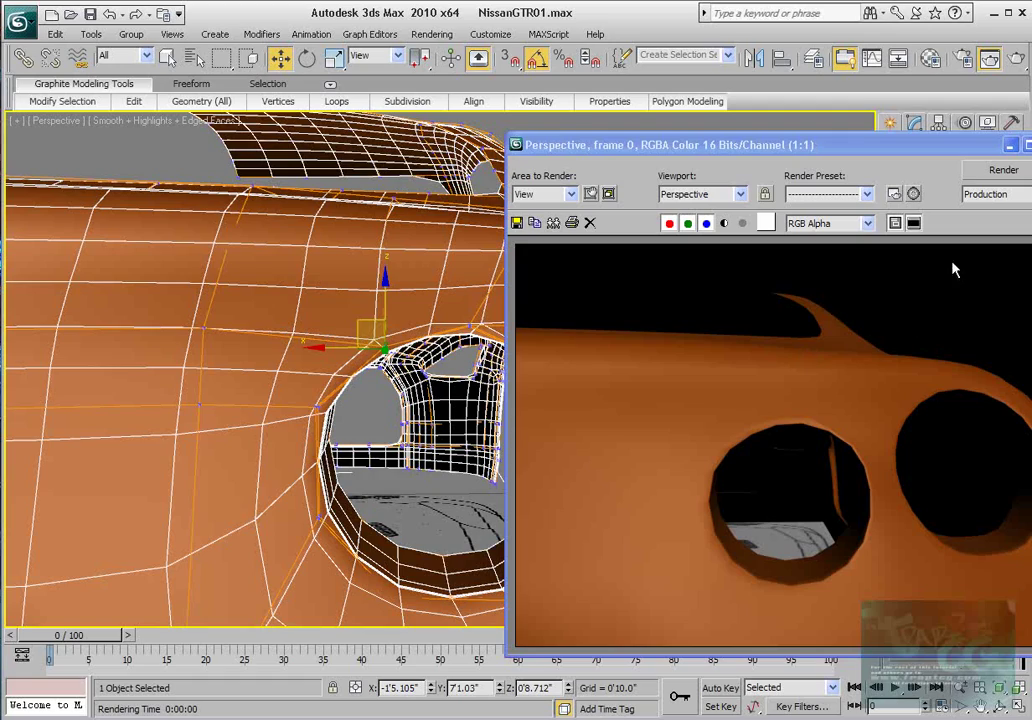
left_click(1029, 145)
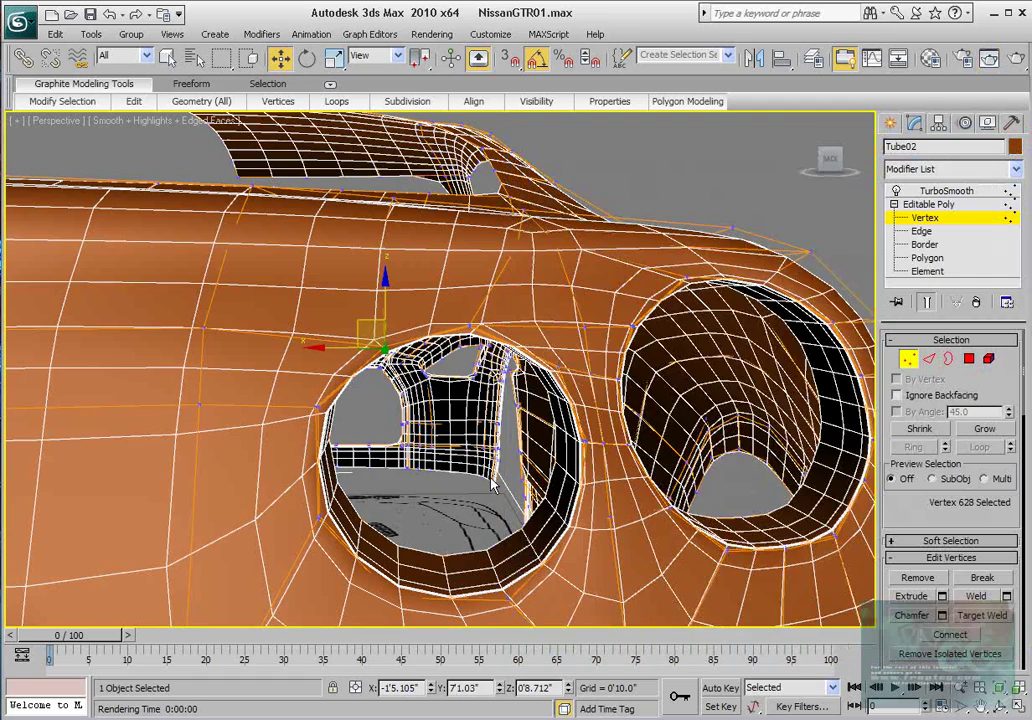
- With the smoothed result hidden, move the outer vertex at the upper-right rim corner along X to about -1'7.182"
middle_click_drag(356, 466, 362, 470, "alt")
scroll(380, 400, "up", 3)
middle_click_drag(420, 368, 492, 452)
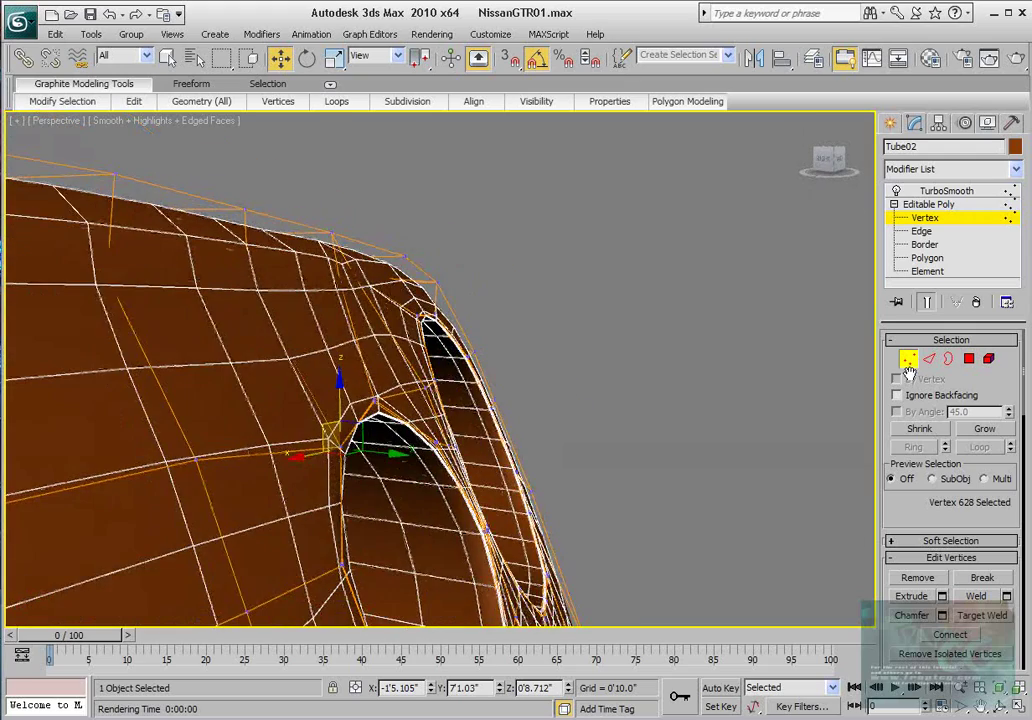
left_click(926, 303)
middle_click_drag(385, 412, 472, 421)
middle_click_drag(472, 421, 463, 325, "alt")
scroll(463, 325, "up", 3)
middle_click_drag(470, 434, 445, 420, "alt")
left_click(451, 329)
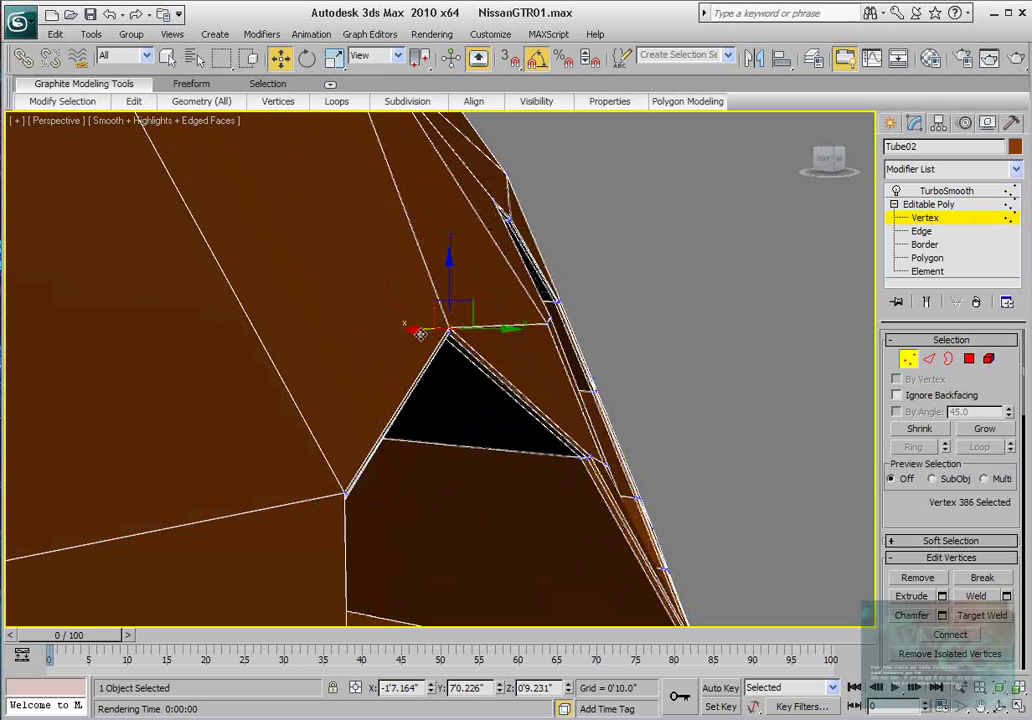
left_click_drag(420, 334, 423, 331)
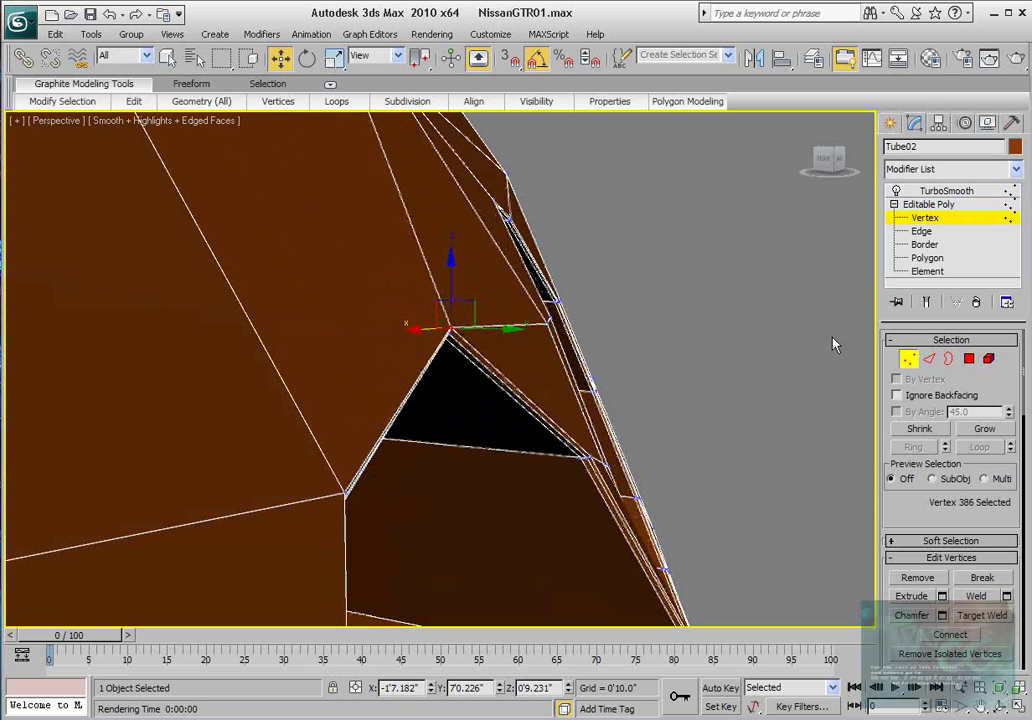
- Show the smoothed result and move the same outer corner vertex along Y to about 7'0.204", checking it with renders
left_click(928, 302)
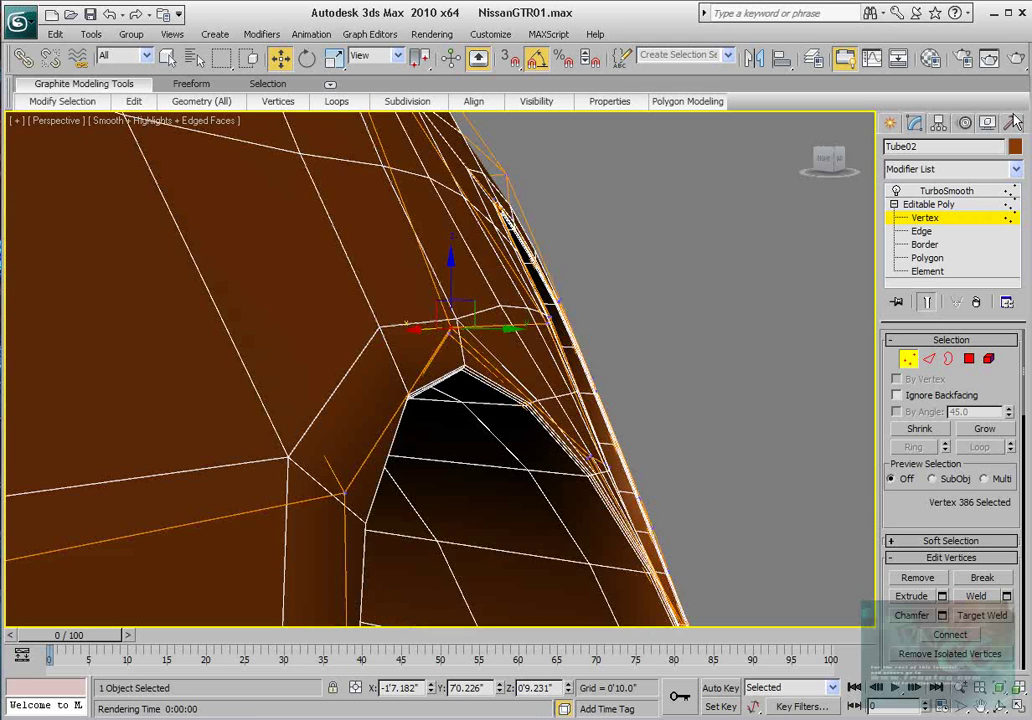
left_click(990, 58)
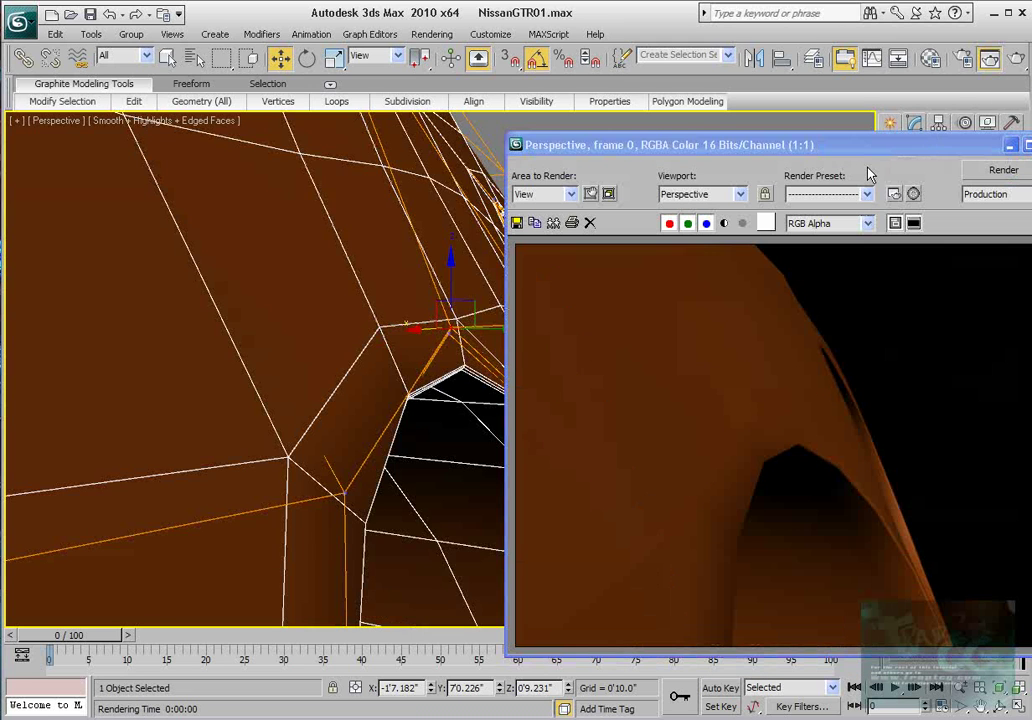
left_click_drag(478, 327, 483, 327)
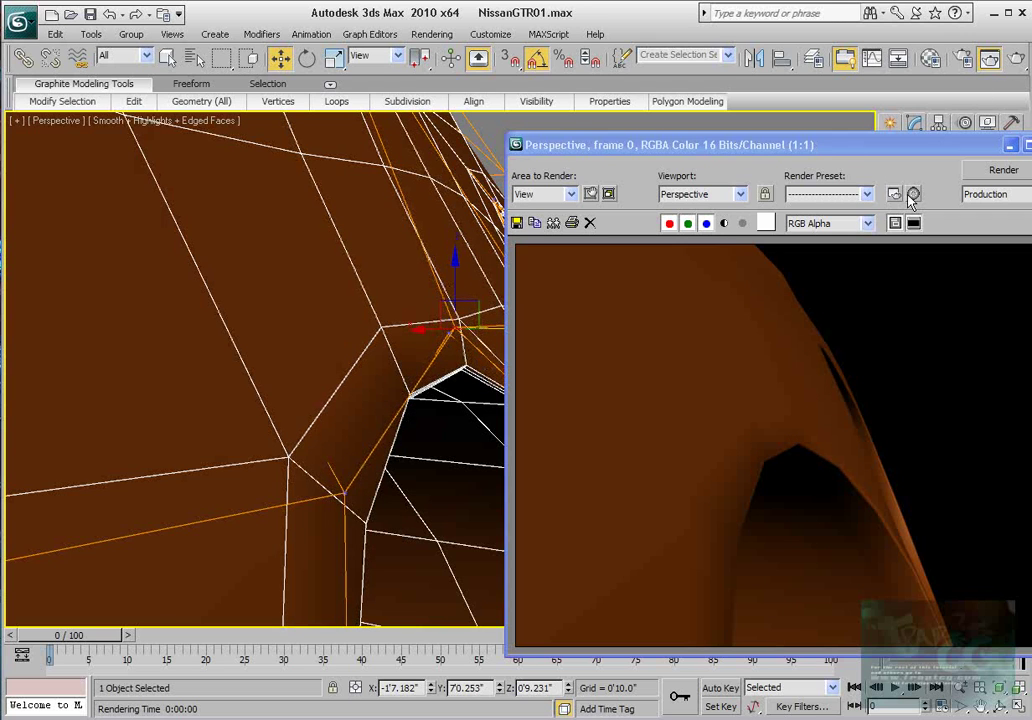
mouse_move(489, 328)
left_mouse_down()
mouse_move(470, 326)
mouse_move(481, 328)
left_mouse_up()
left_click(1017, 59)
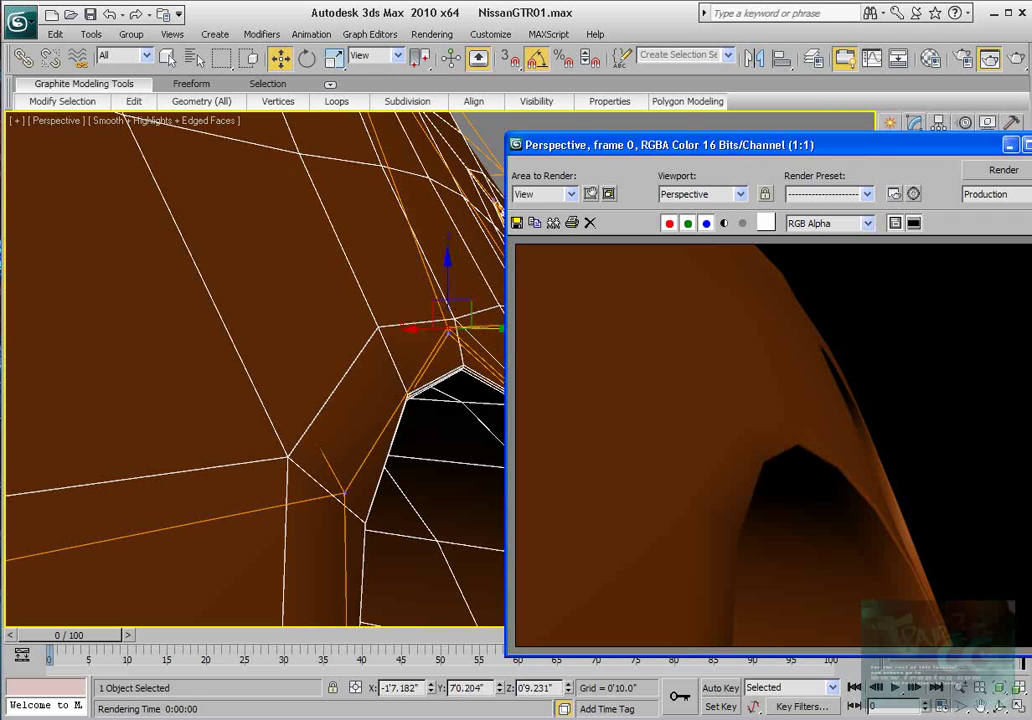
left_click(1010, 146)
- Move the outer vertex at the rim's upper-left corner along Y to about 7'1.018", rendering the view to check the shape
middle_click_drag(386, 441, 418, 394, "alt")
left_click(403, 400)
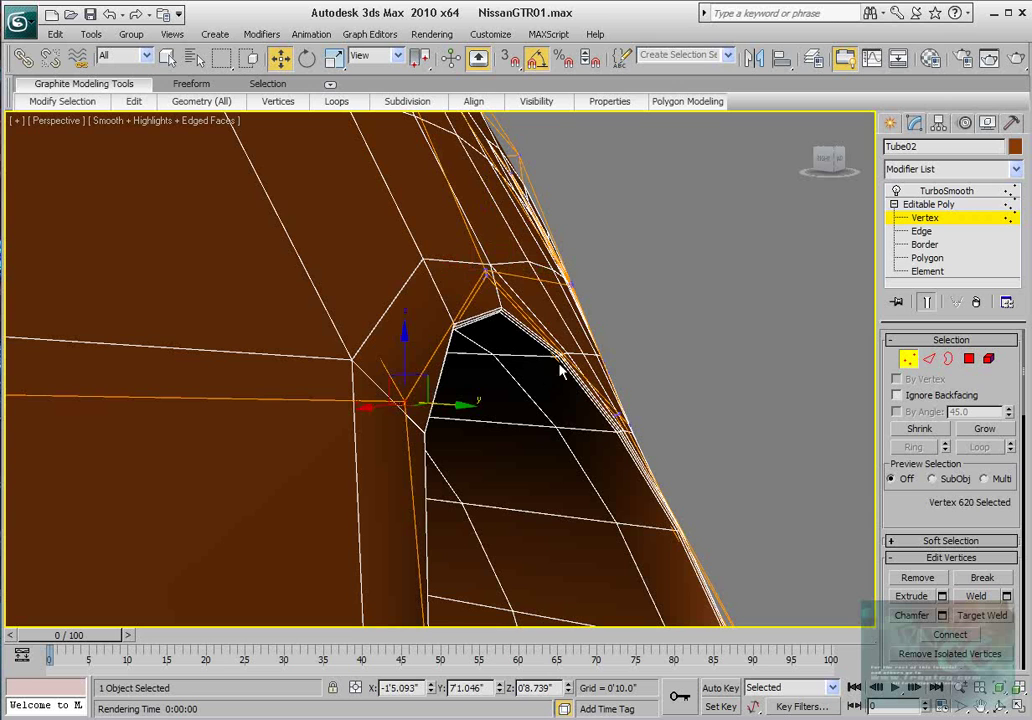
left_click(1018, 60)
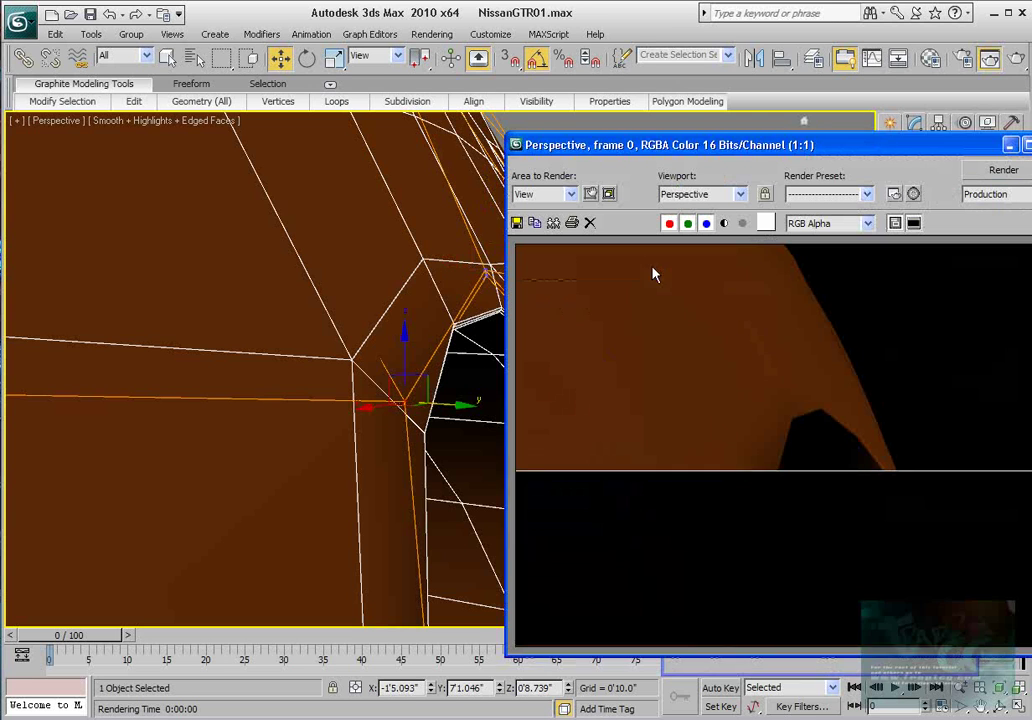
left_click_drag(453, 404, 436, 404)
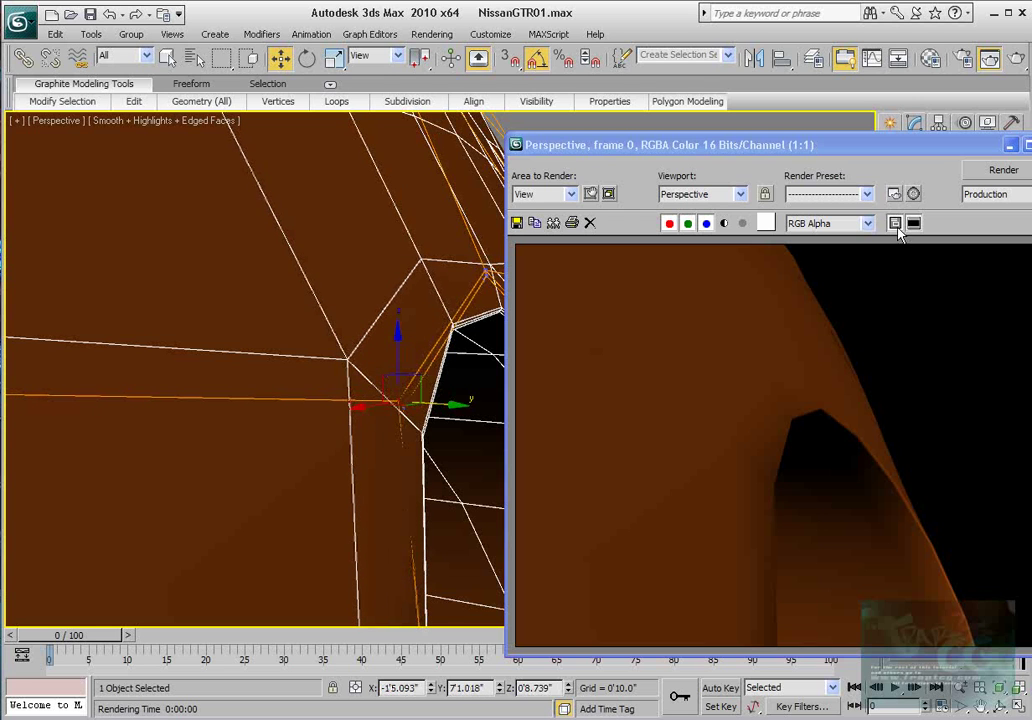
left_click(1018, 60)
left_click(1011, 146)
- Examine both tail-light openings with the smoothed result on and off, and render the unsmoothed rear of the body
scroll(438, 406, "down", 7)
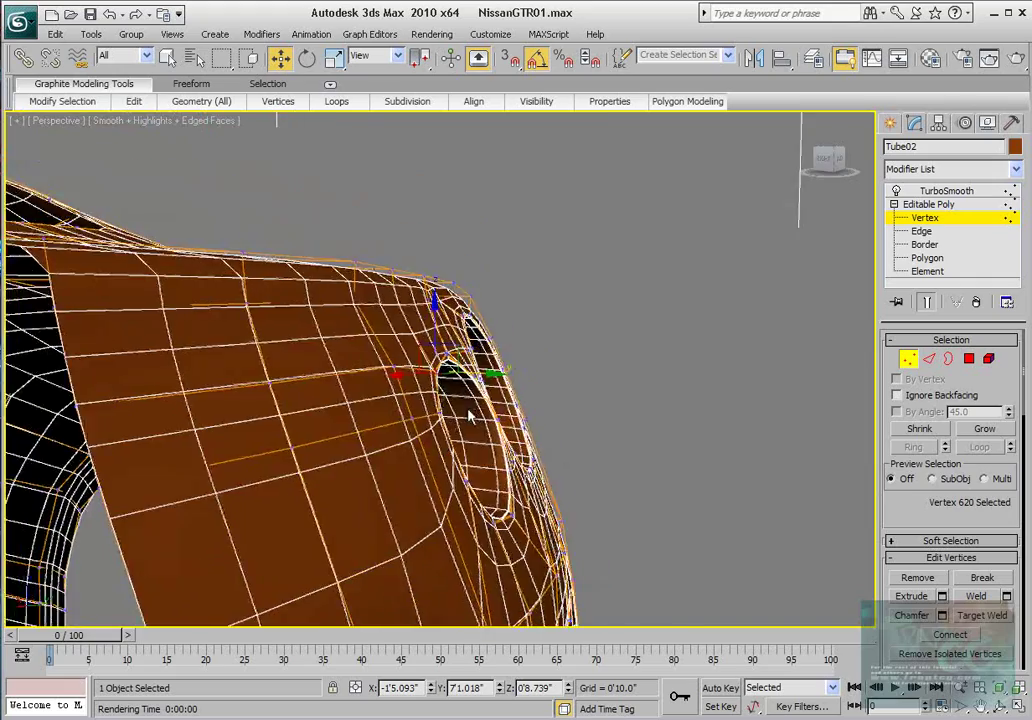
middle_click_drag(470, 417, 277, 309, "alt")
scroll(360, 425, "up", 8)
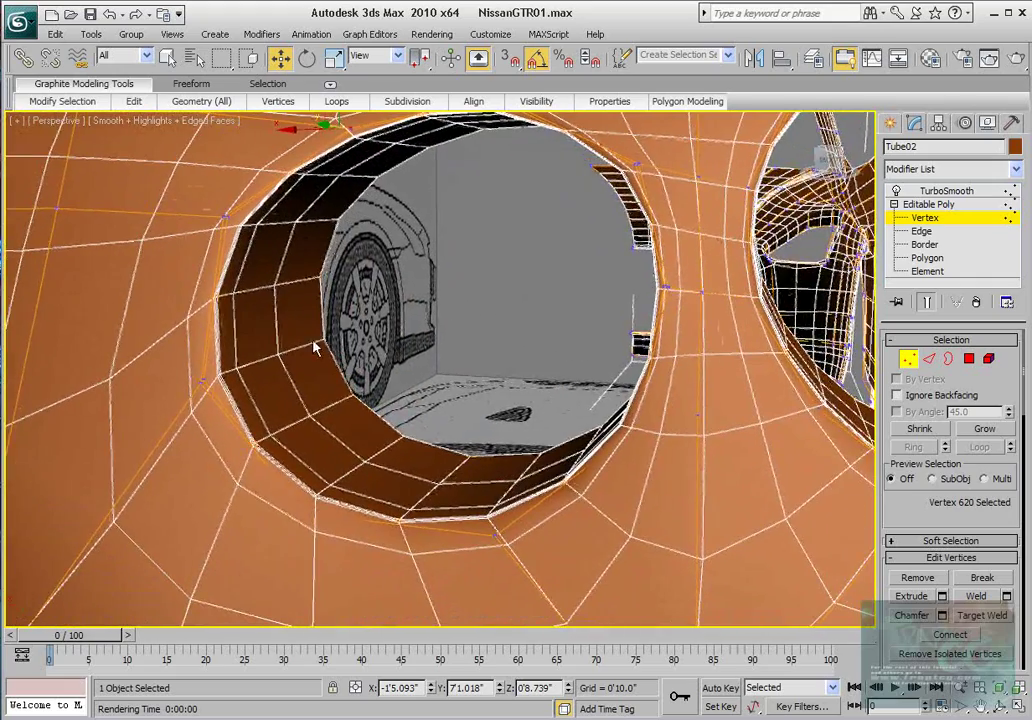
left_click(926, 305)
middle_click_drag(592, 361, 488, 362)
scroll(728, 398, "down", 3)
middle_click_drag(728, 398, 565, 405)
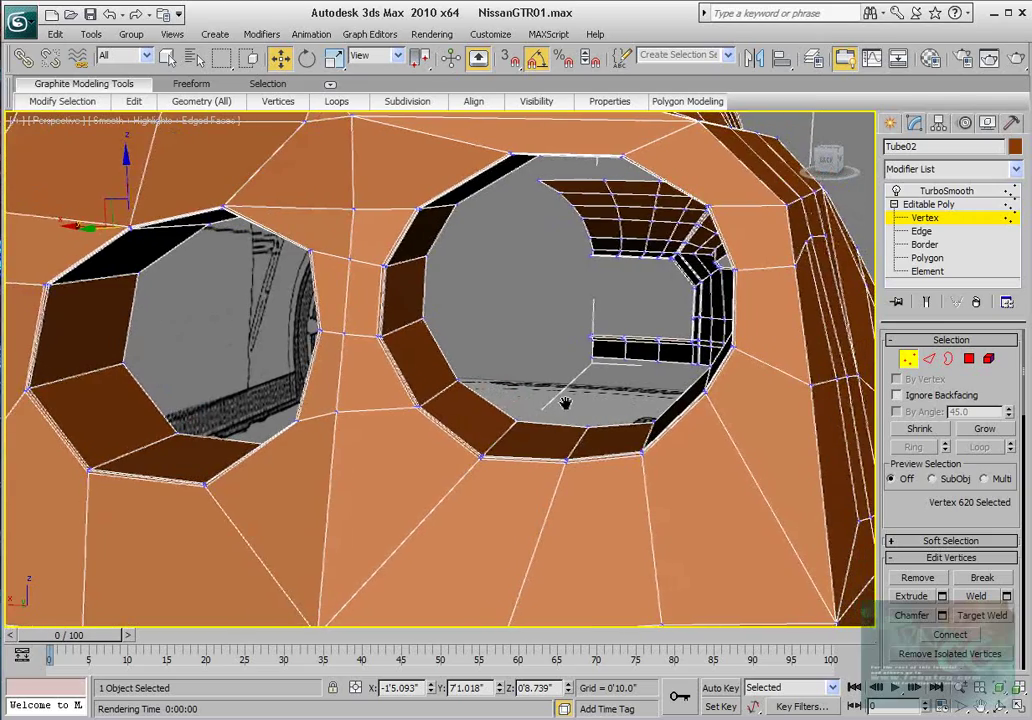
middle_click_drag(649, 394, 636, 295)
scroll(620, 367, "down", 4)
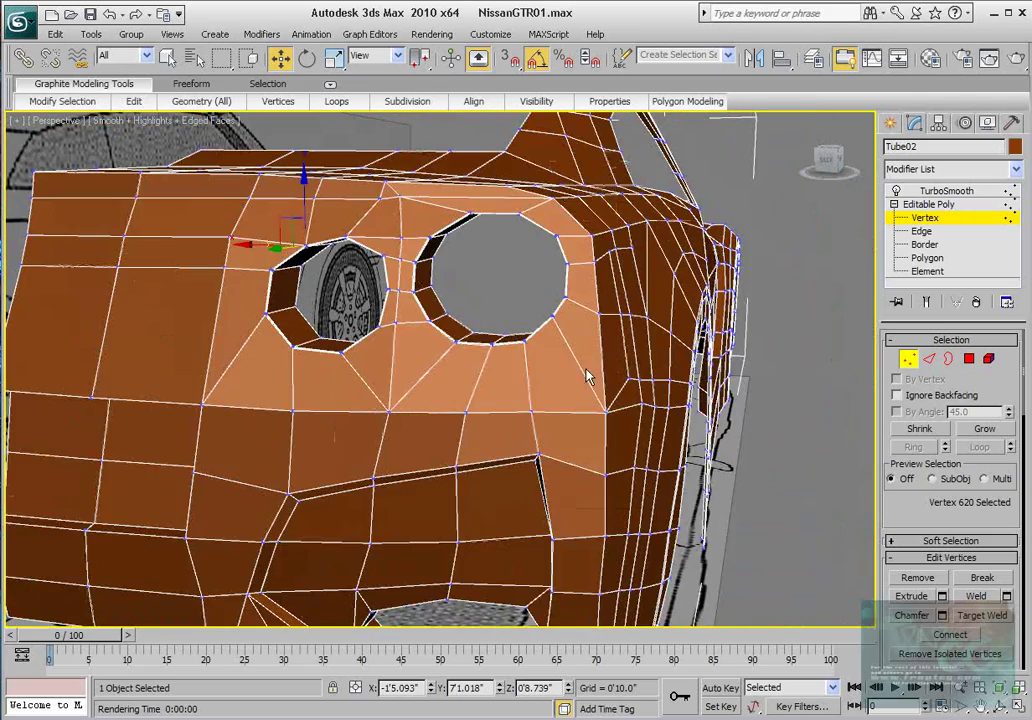
middle_click_drag(587, 372, 502, 366)
scroll(590, 306, "up", 3)
scroll(465, 318, "down", 4)
scroll(455, 346, "up", 3)
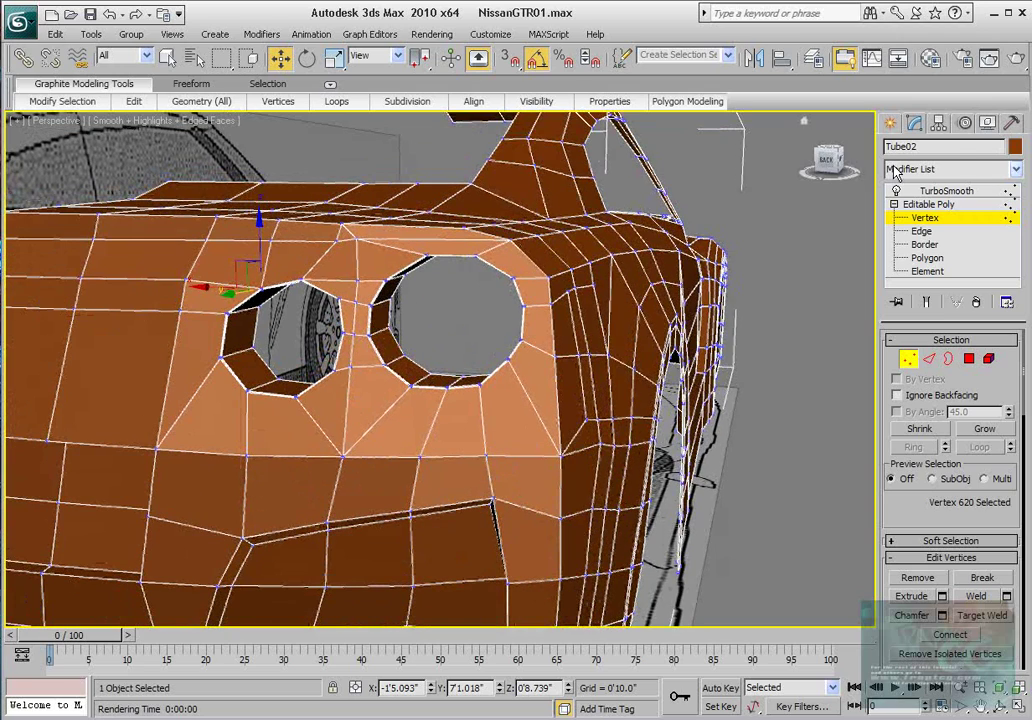
left_click(1016, 58)
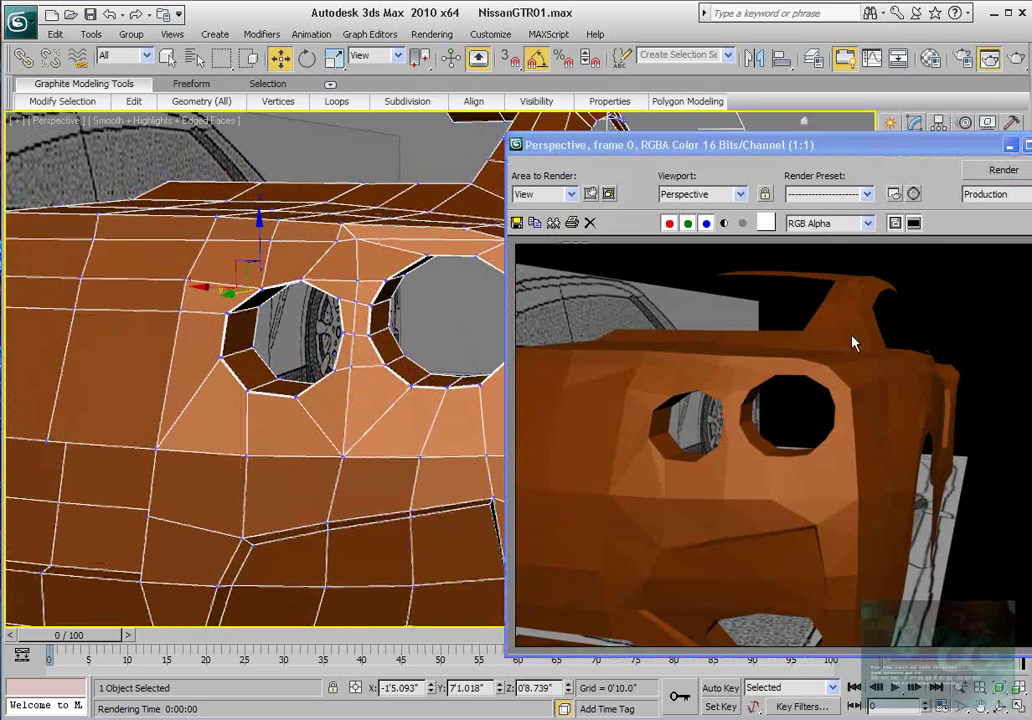
left_click(1011, 146)
- In the see-through left view, move the three vertices across the rear wheel arch's front upper curve about 0'0.413" horizontally and 0'0.417" vertically
scroll(390, 305, "down", 4)
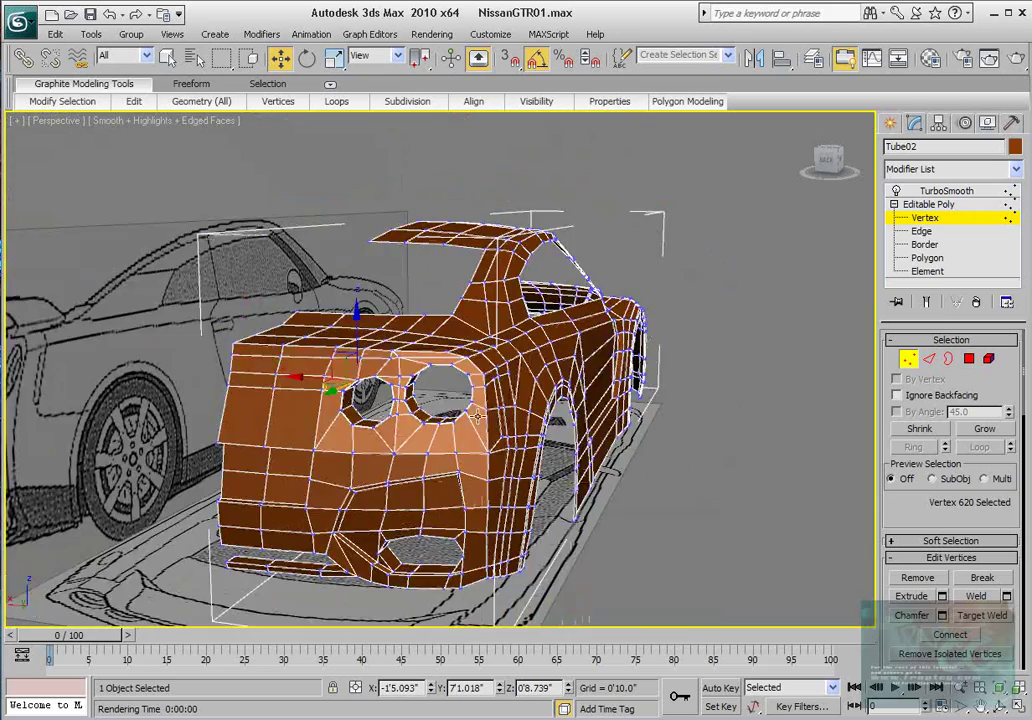
middle_click_drag(600, 436, 477, 432, "alt")
key("alt+x")
key("alt+x")
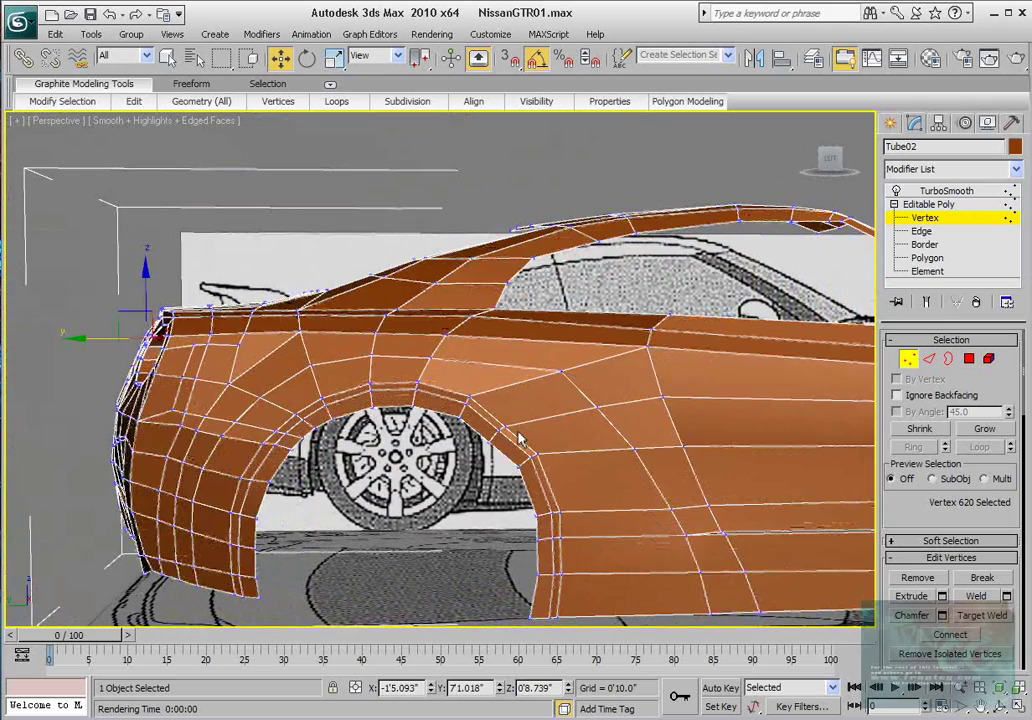
key("l")
middle_click_drag(488, 407, 612, 420)
scroll(612, 420, "up", 5)
middle_click_drag(612, 420, 450, 389)
scroll(450, 389, "up", 2)
key("alt+x")
left_click_drag(379, 447, 431, 395)
scroll(426, 409, "up", 4)
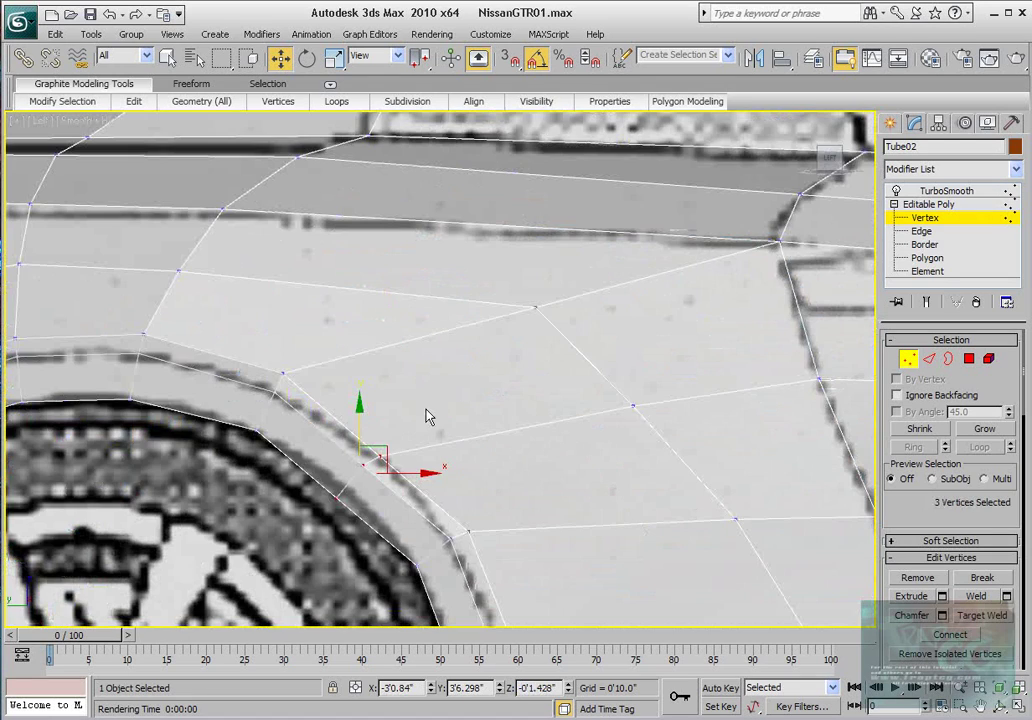
left_click_drag(382, 452, 395, 437)
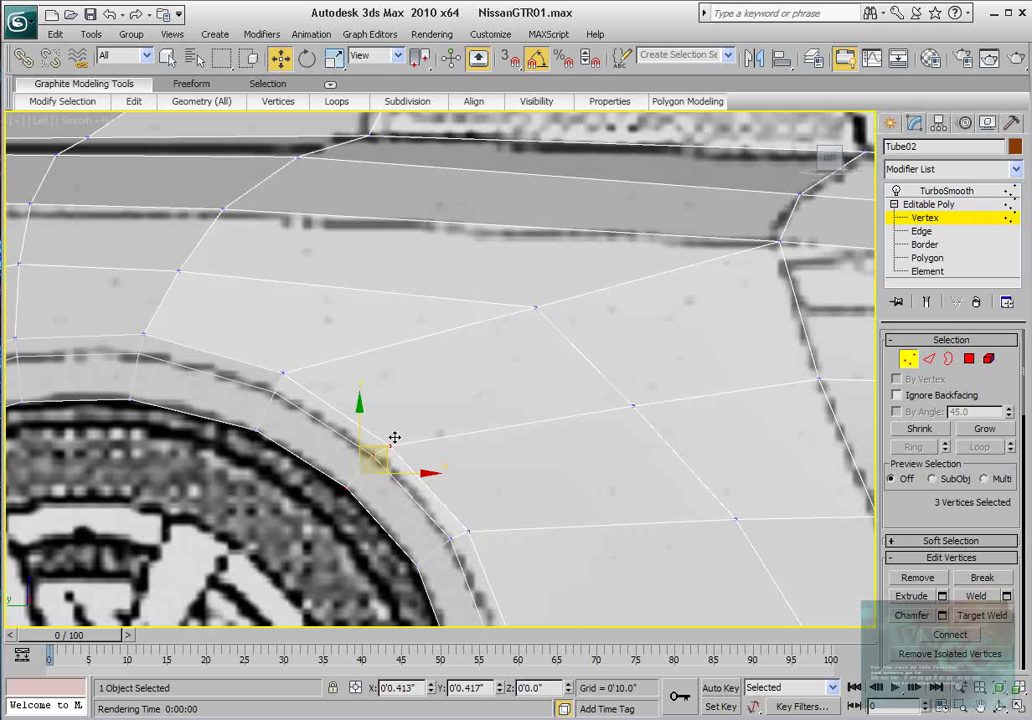
- Nudge the three wheel-arch vertices to about Y 3'5.876", Z -0'0.965" to follow the blueprint, and turn off see-through display
scroll(396, 438, "down", 6)
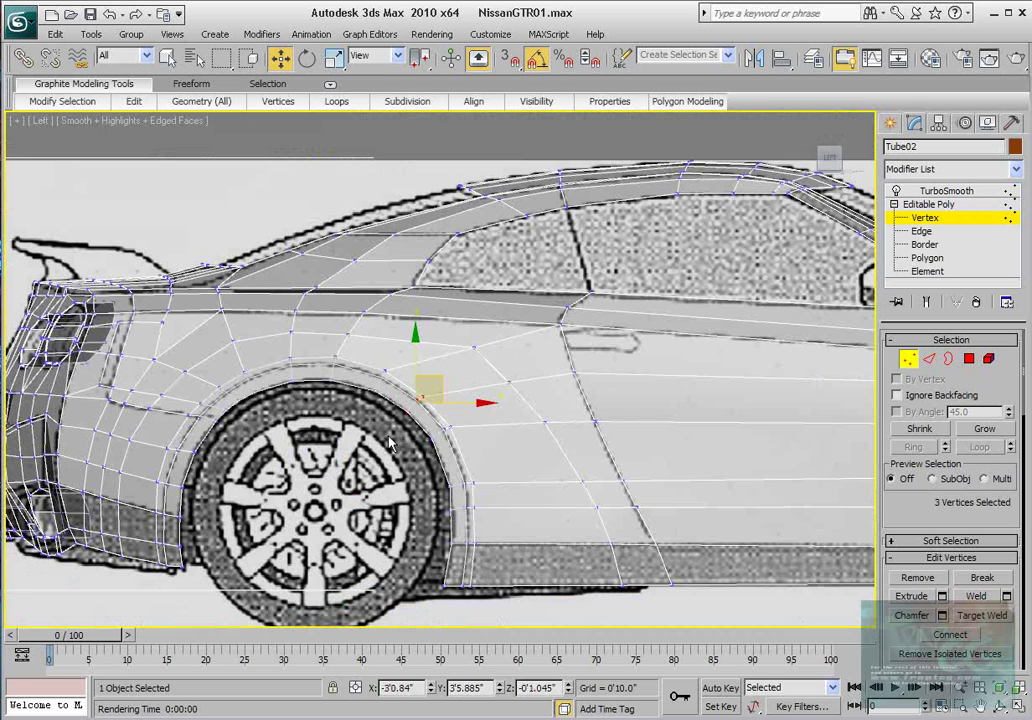
middle_click_drag(396, 438, 375, 432)
scroll(370, 432, "up", 3)
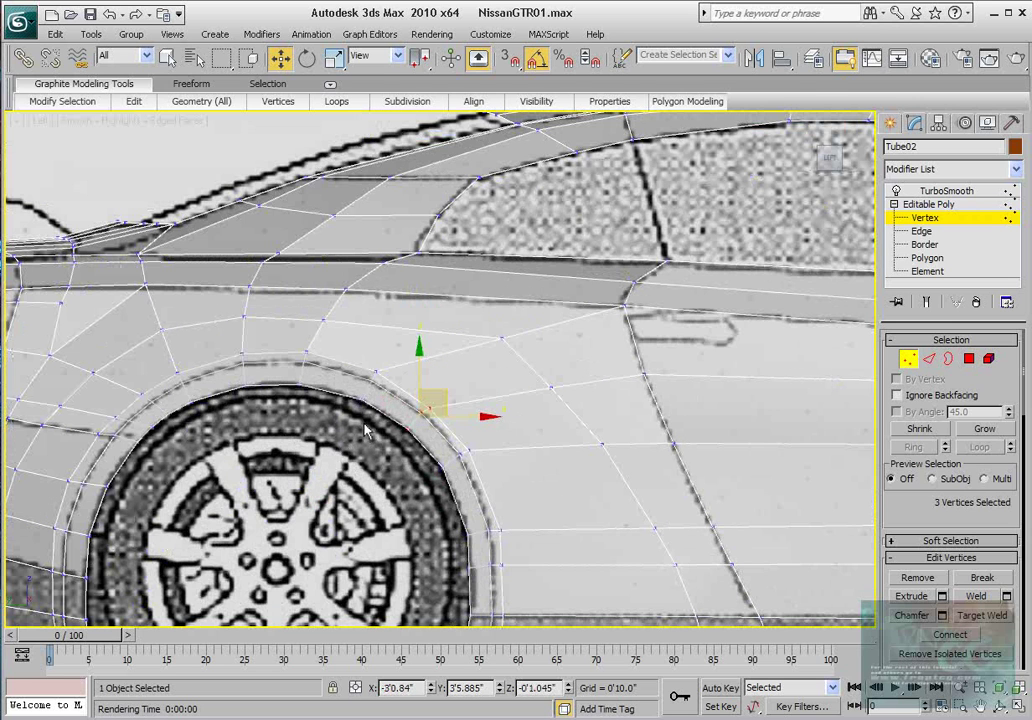
scroll(368, 424, "down", 2)
scroll(362, 420, "up", 3)
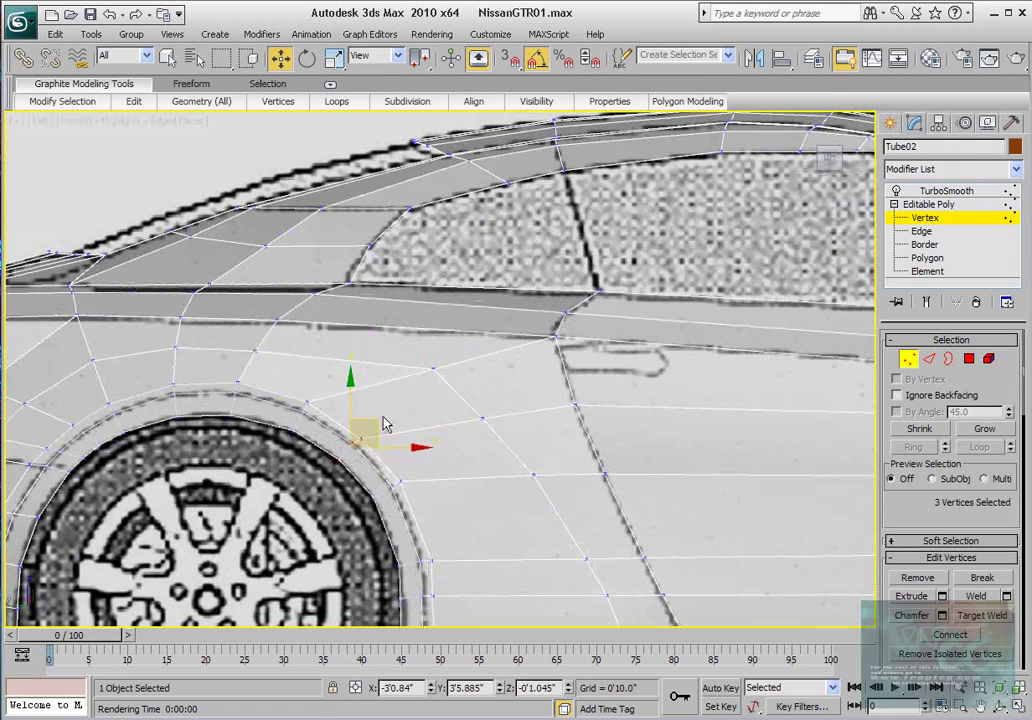
left_click_drag(375, 419, 374, 417)
scroll(374, 417, "down", 4)
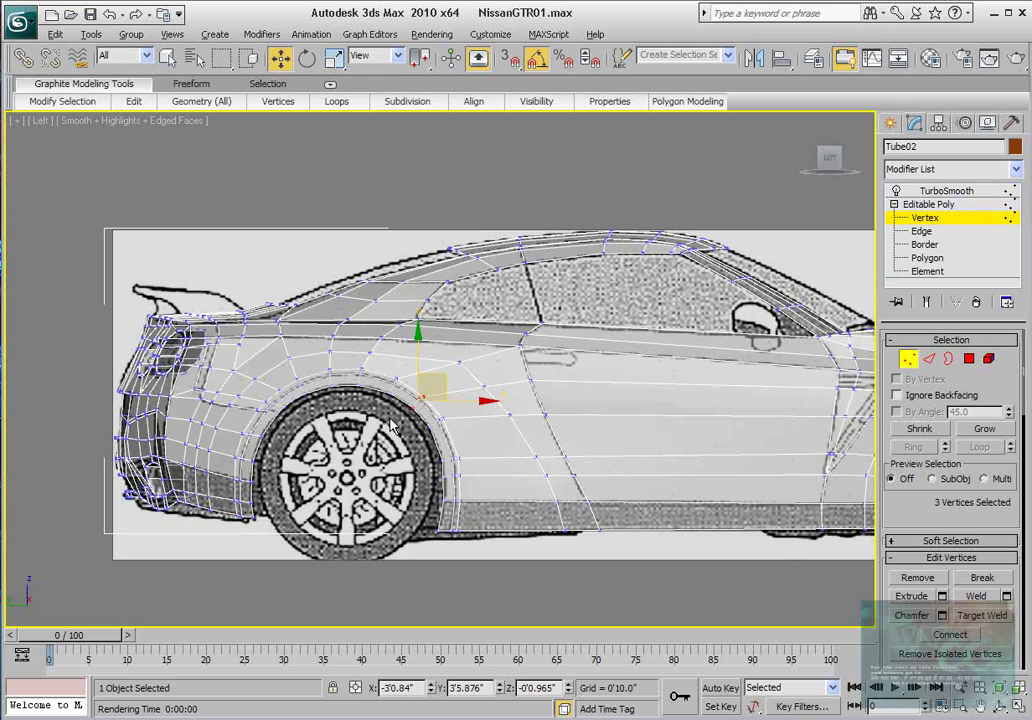
key("alt+x")
- Review the side of the body against the blueprint from rear to front, and orbit round to the rear
middle_click_drag(376, 415, 361, 419)
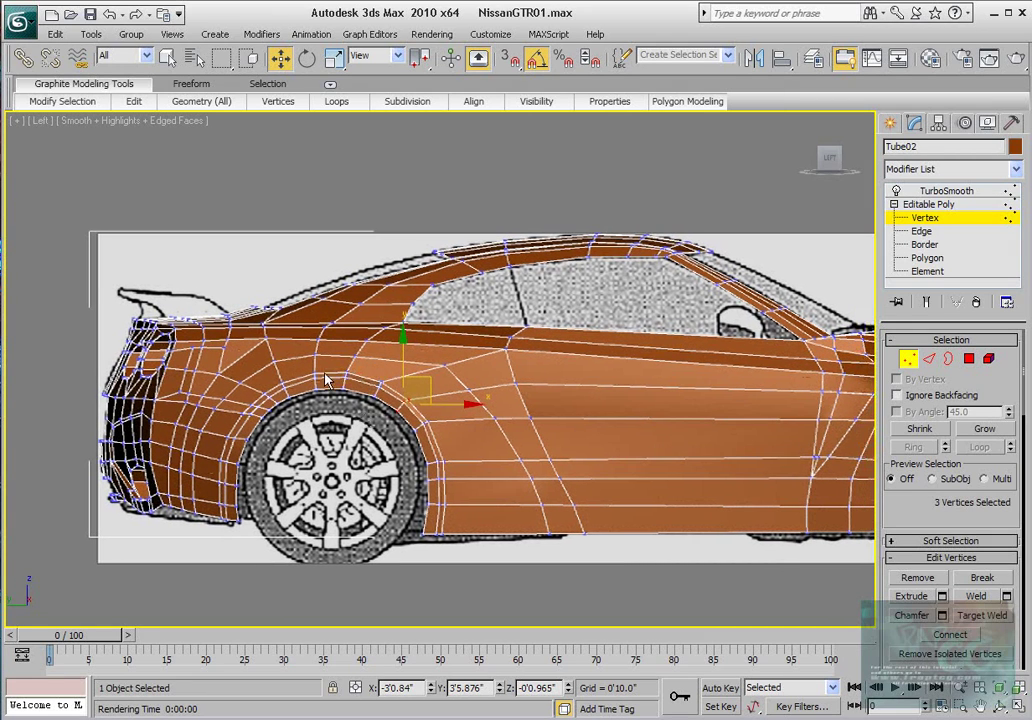
mouse_move(326, 380)
middle_mouse_down()
mouse_move(445, 405)
mouse_move(326, 380)
middle_mouse_up()
scroll(268, 375, "down", 2)
middle_click_drag(483, 413, 278, 392)
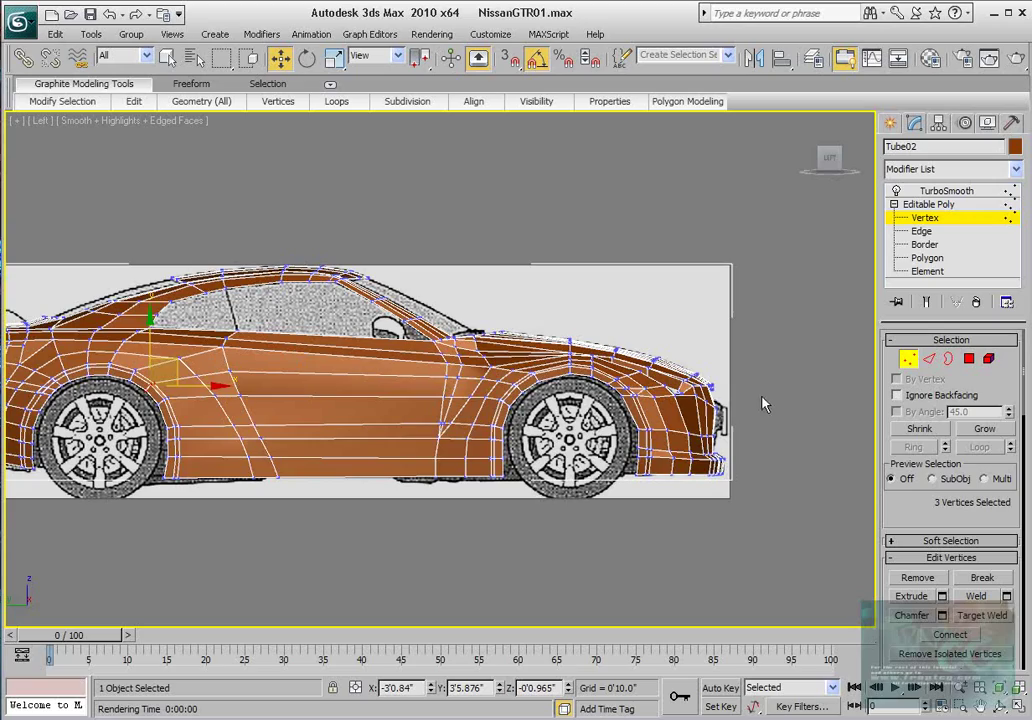
middle_click_drag(320, 354, 514, 385)
middle_click_drag(290, 382, 422, 413, "alt")
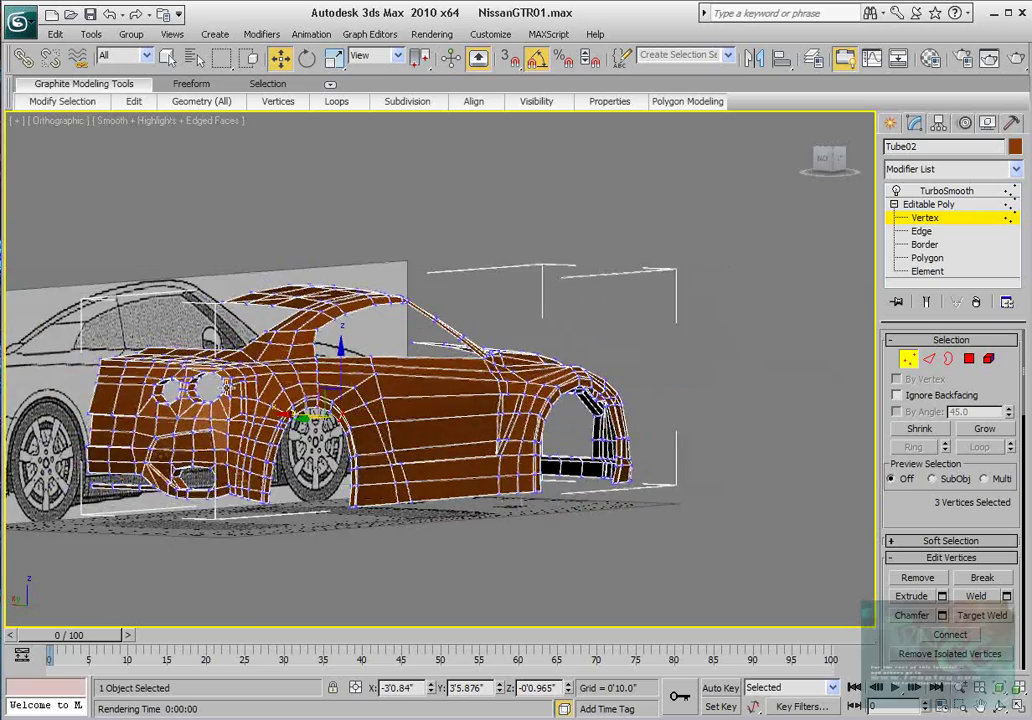
middle_click_drag(226, 388, 553, 350, "alt")
- Examine the exhaust opening in the lower rear bumper, with the smoothed result shown
scroll(357, 376, "up", 6)
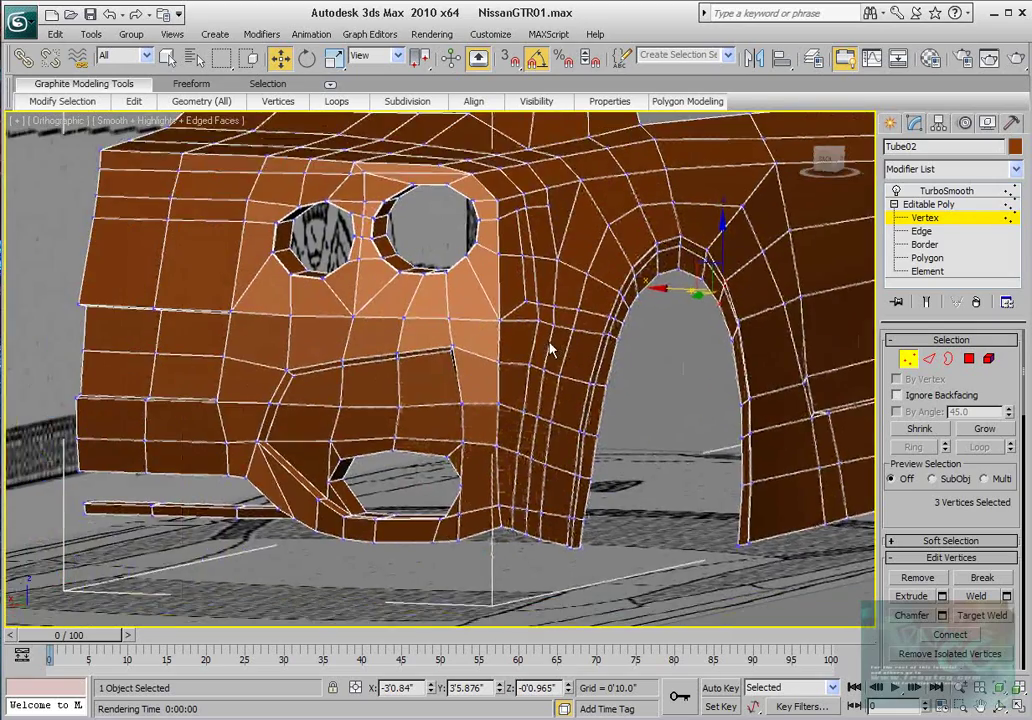
scroll(387, 404, "up", 2)
middle_click_drag(387, 404, 447, 333)
scroll(447, 333, "up", 2)
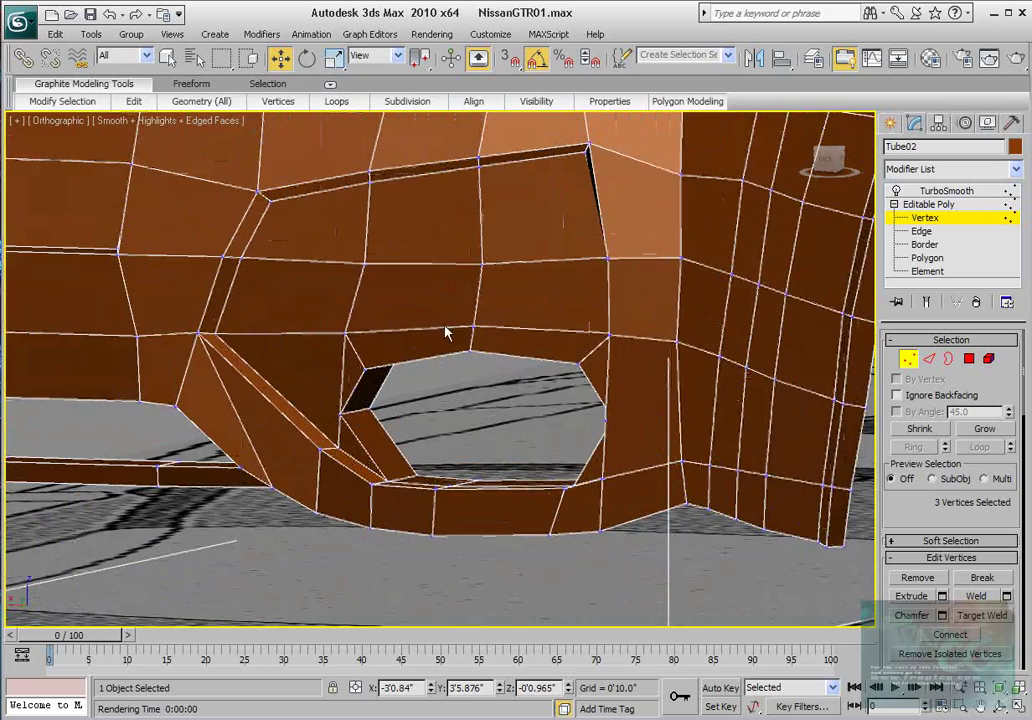
left_click(926, 303)
middle_click_drag(555, 341, 506, 335, "alt")
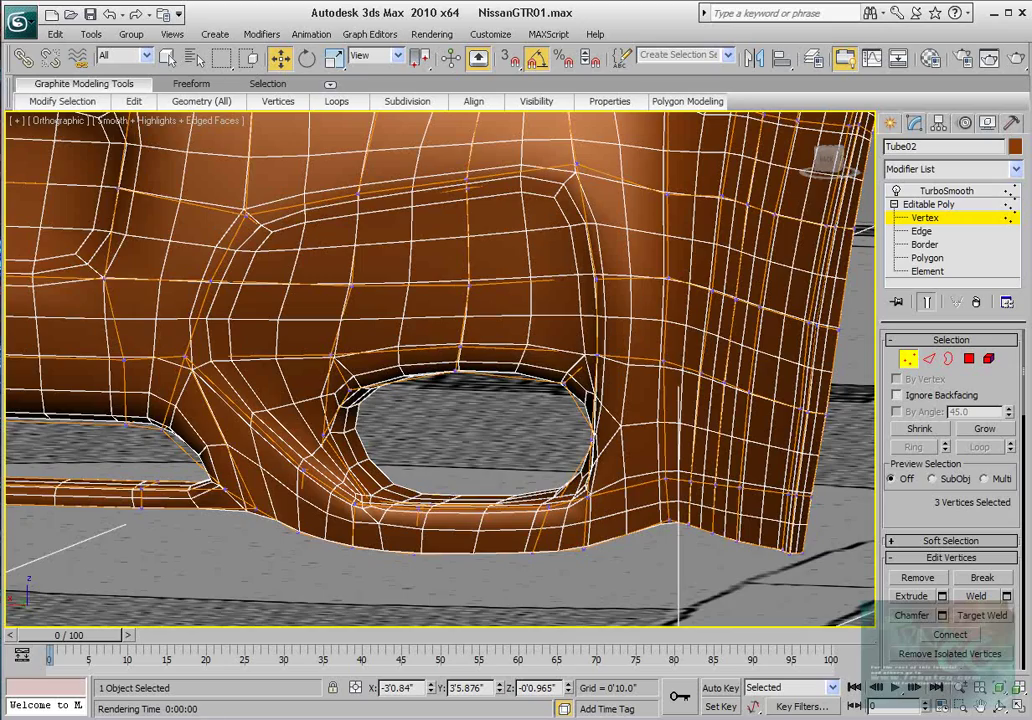
middle_click_drag(374, 497, 272, 540)
scroll(420, 497, "down", 2)
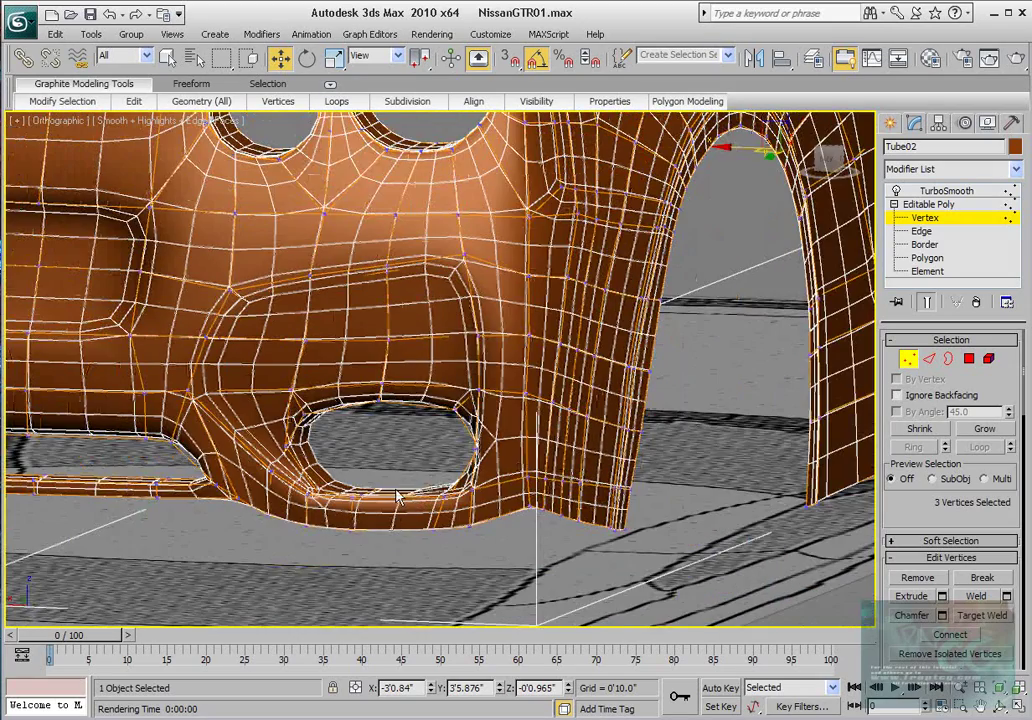
- Render the lower rear bumper around the exhaust opening from a tilted rear view and examine the smoothed surface
scroll(396, 490, "down", 3)
middle_click_drag(410, 486, 505, 410, "alt")
scroll(390, 485, "up", 5)
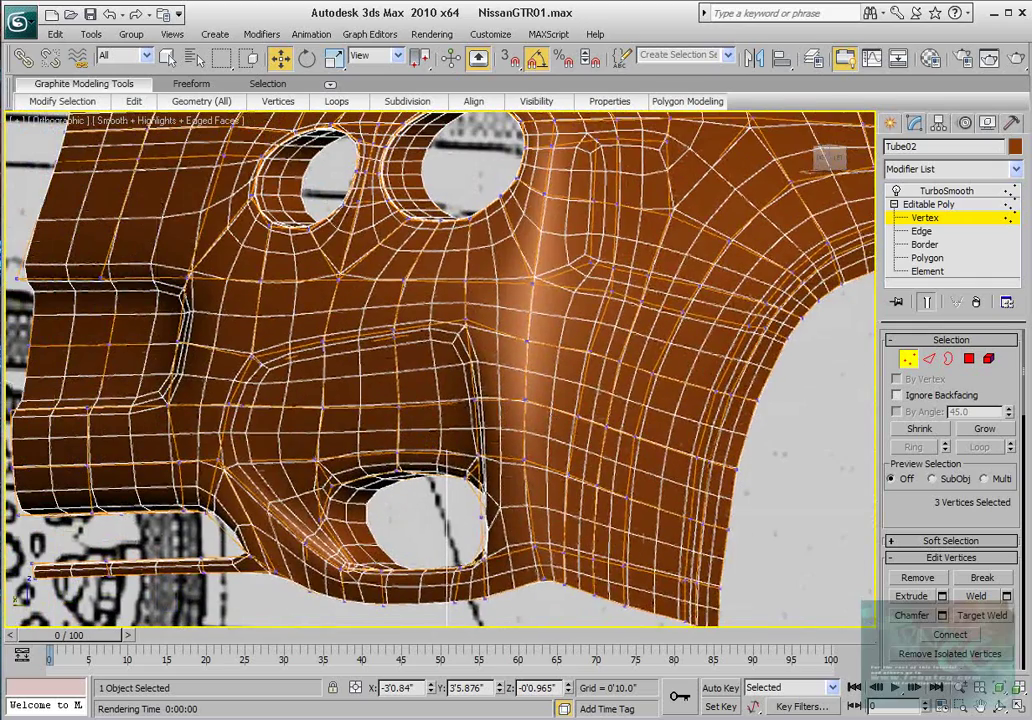
left_click(990, 57)
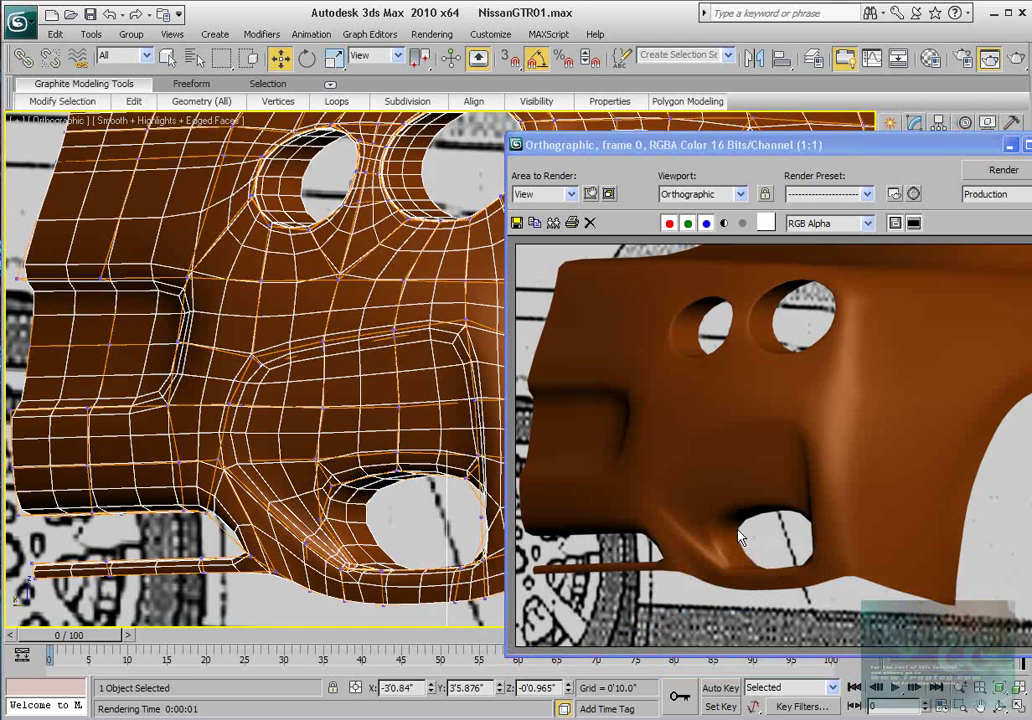
left_click(1010, 146)
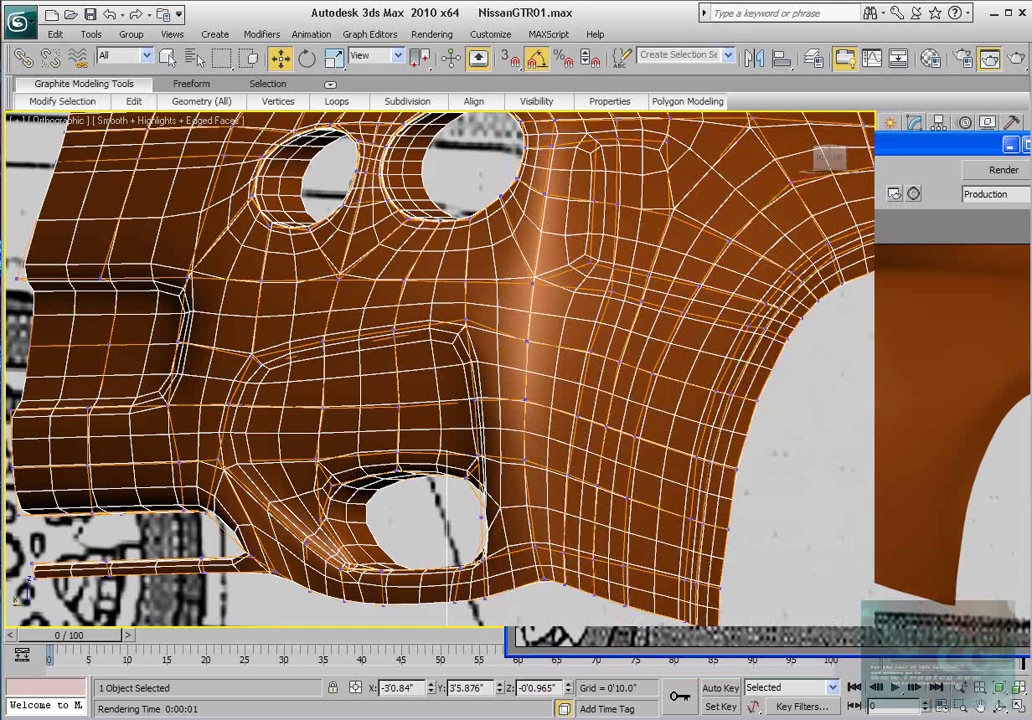
- Set the TurboSmooth render iterations to 2 and render the rear bumper again
left_click(962, 191)
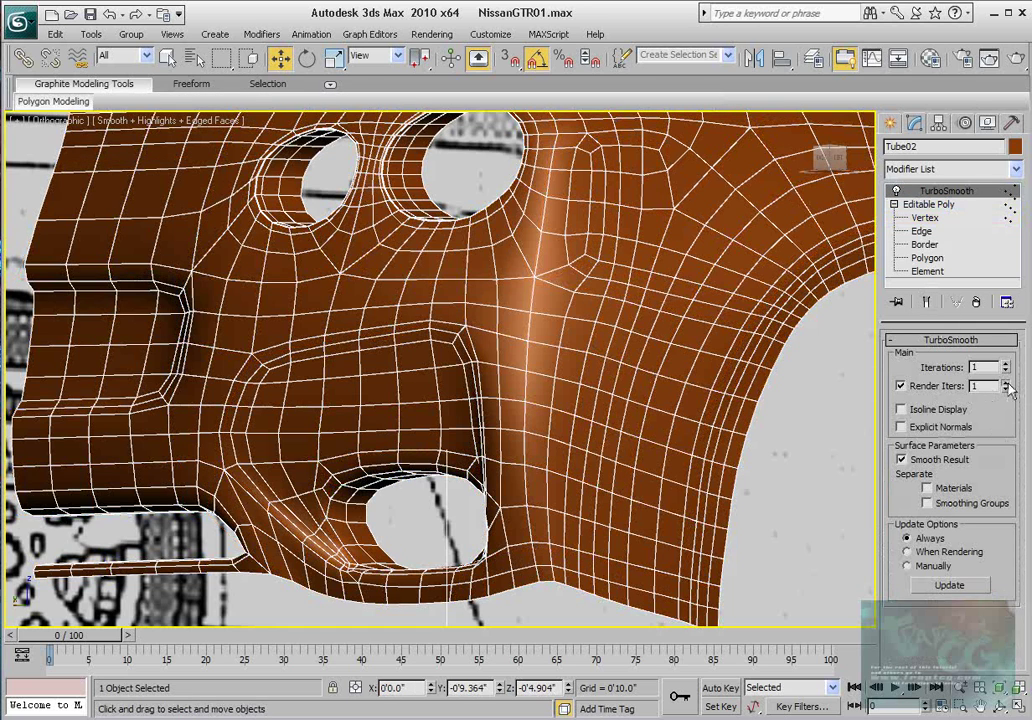
left_click(990, 57)
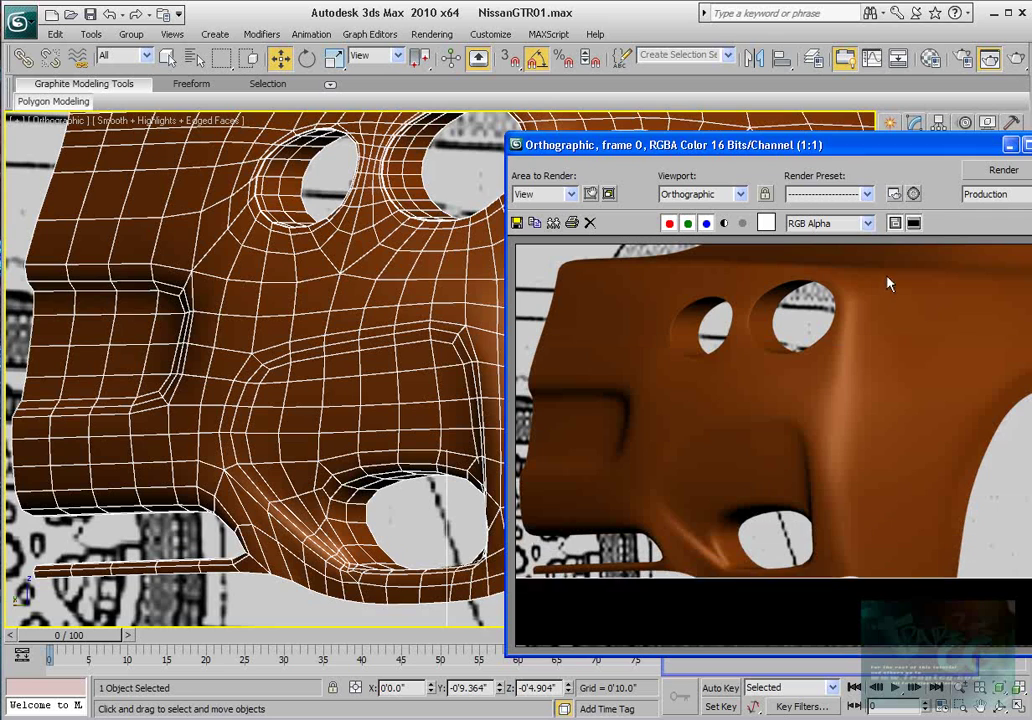
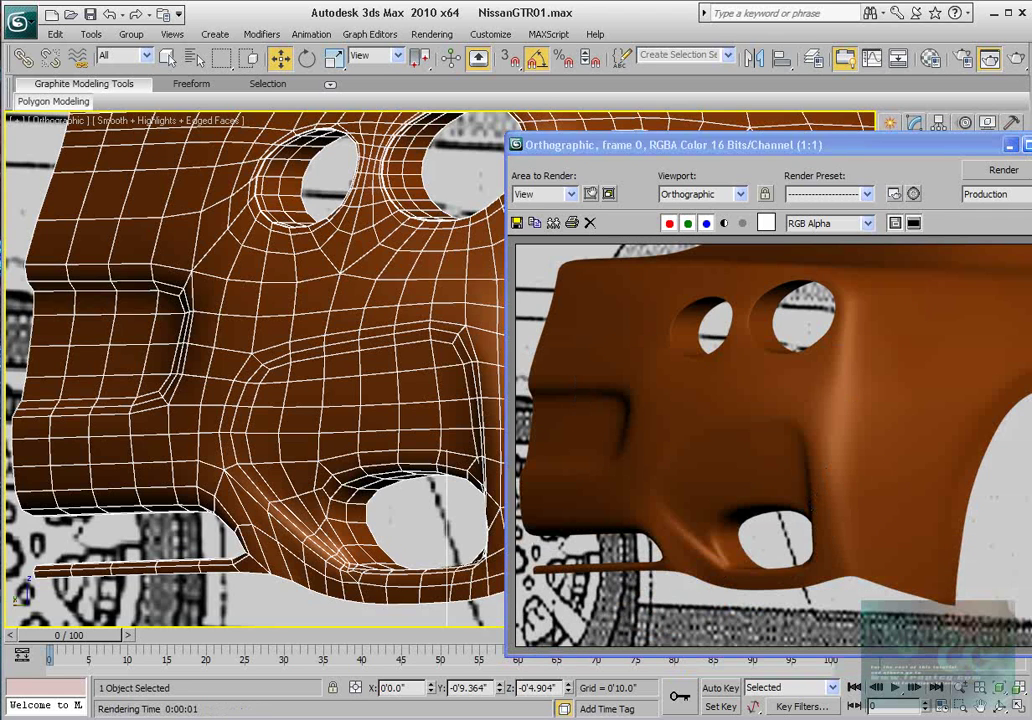
left_click(1025, 145)
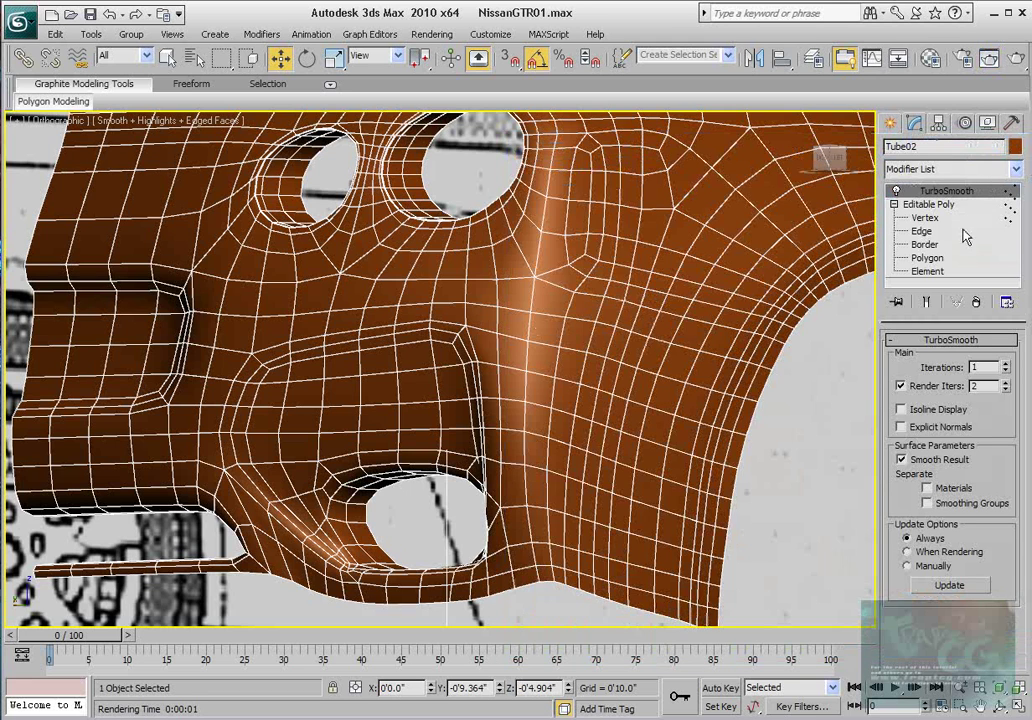
- Turn off the separate render iterations in TurboSmooth
middle_click_drag(330, 343, 645, 473)
right_click(953, 189)
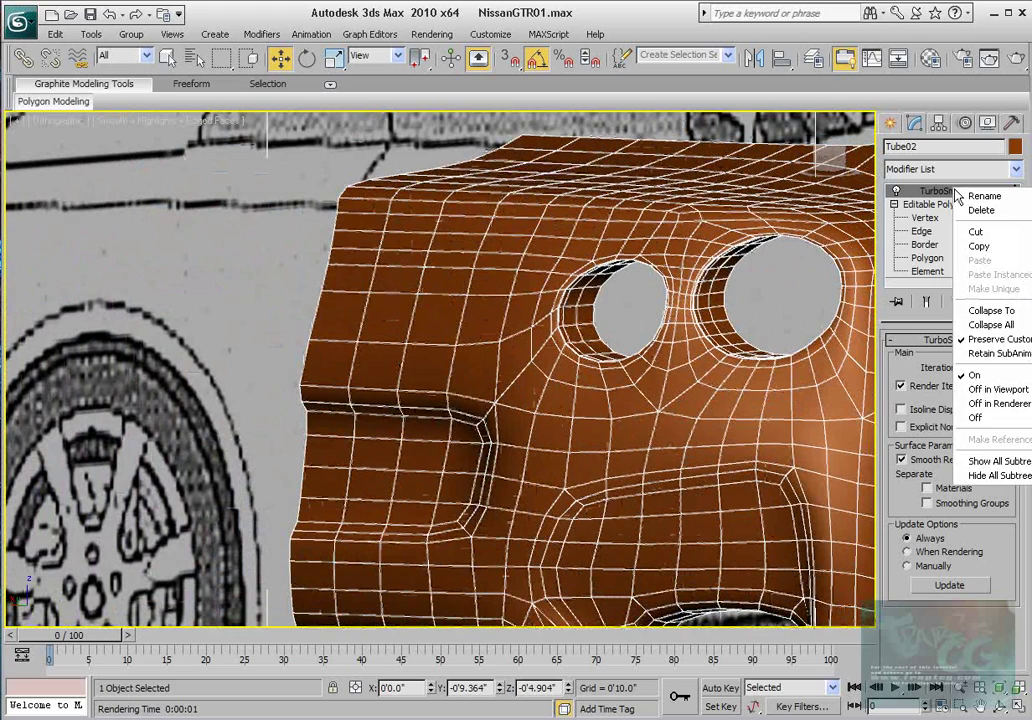
left_click(933, 190)
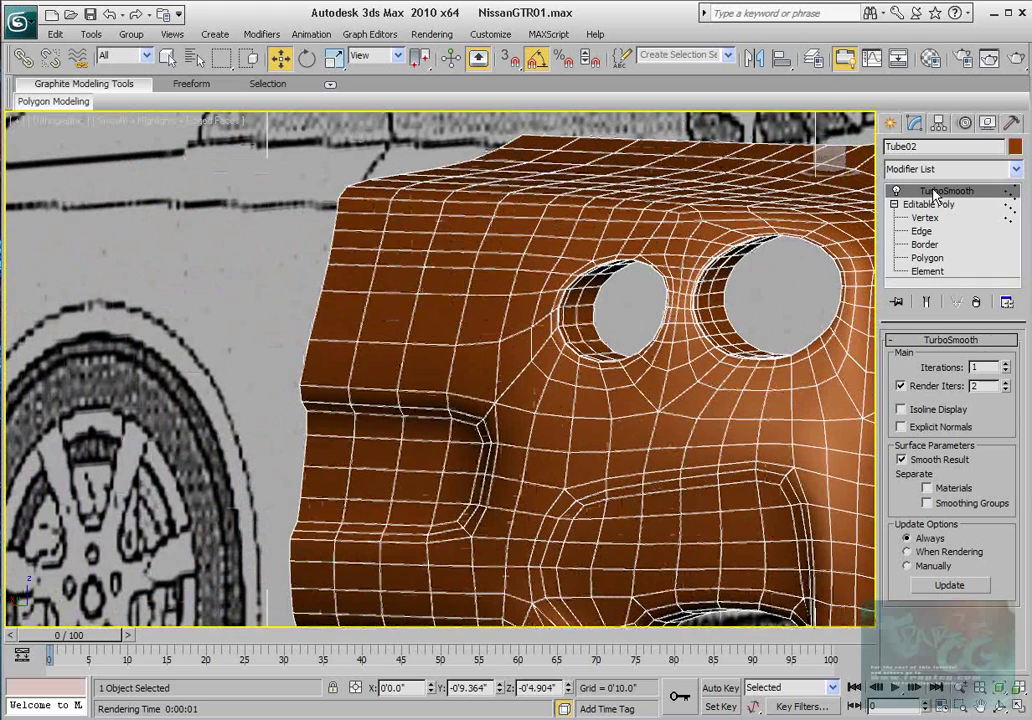
left_click(914, 388)
- Unhide all objects in the scene, and hide the black plane that blocks the rear of the car
middle_click_drag(444, 387, 287, 361, "alt")
scroll(287, 361, "down", 3)
middle_click_drag(346, 388, 369, 391, "alt")
scroll(603, 374, "down", 2)
middle_click_drag(698, 418, 567, 380)
scroll(581, 384, "up", 4)
scroll(567, 380, "down", 6)
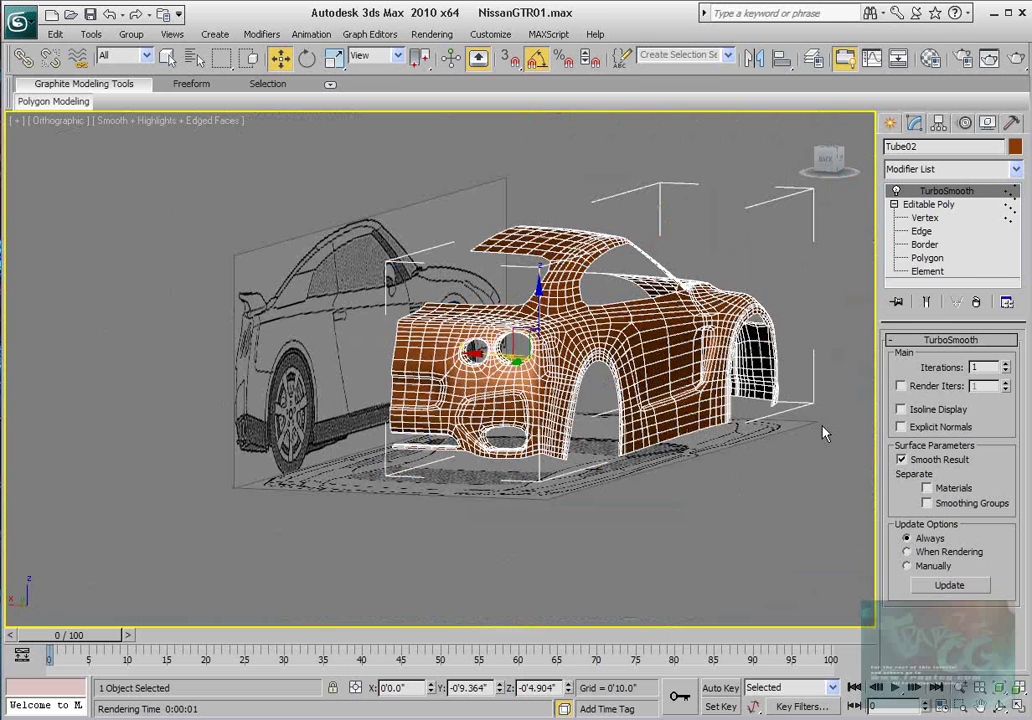
right_click(824, 427)
right_click(820, 293)
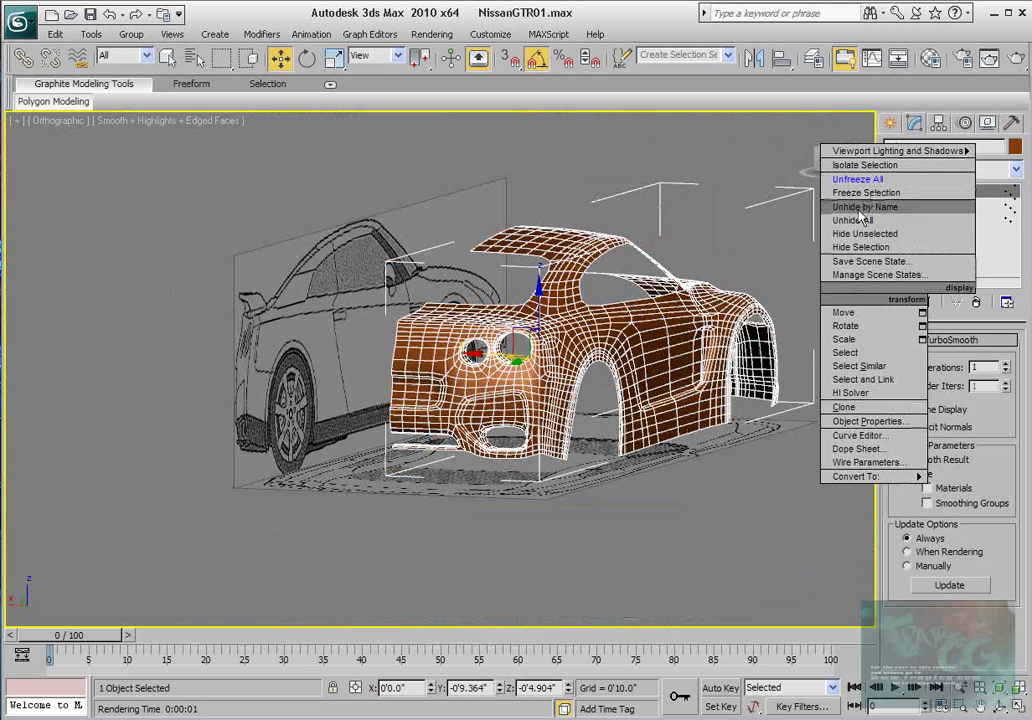
left_click(857, 221)
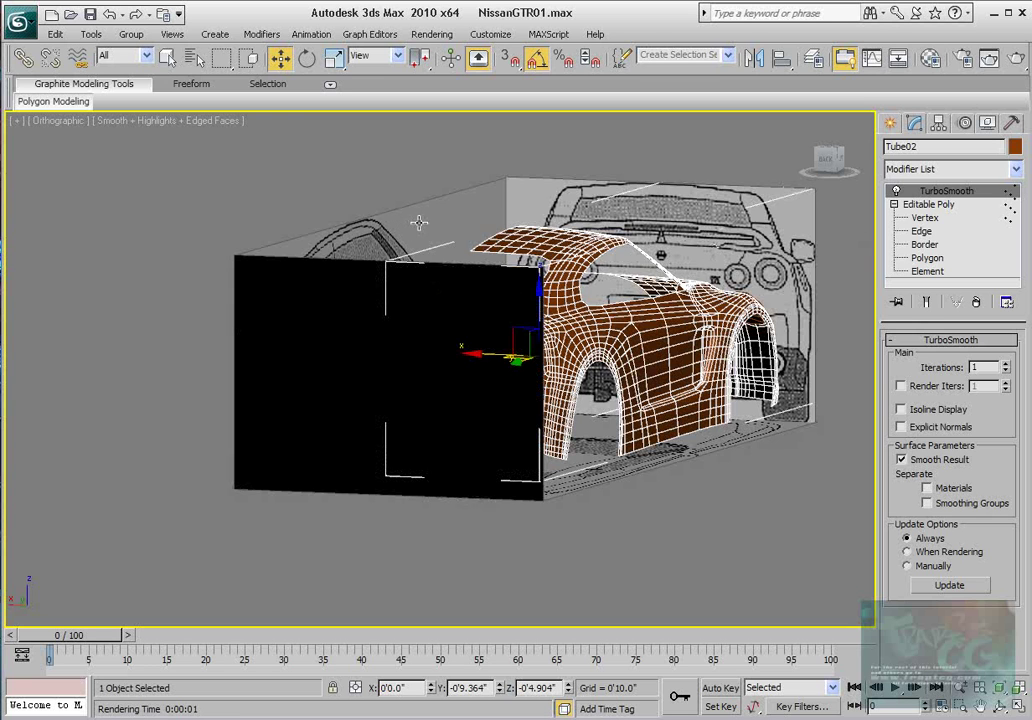
left_click(302, 354)
right_click(241, 340)
left_click(385, 301)
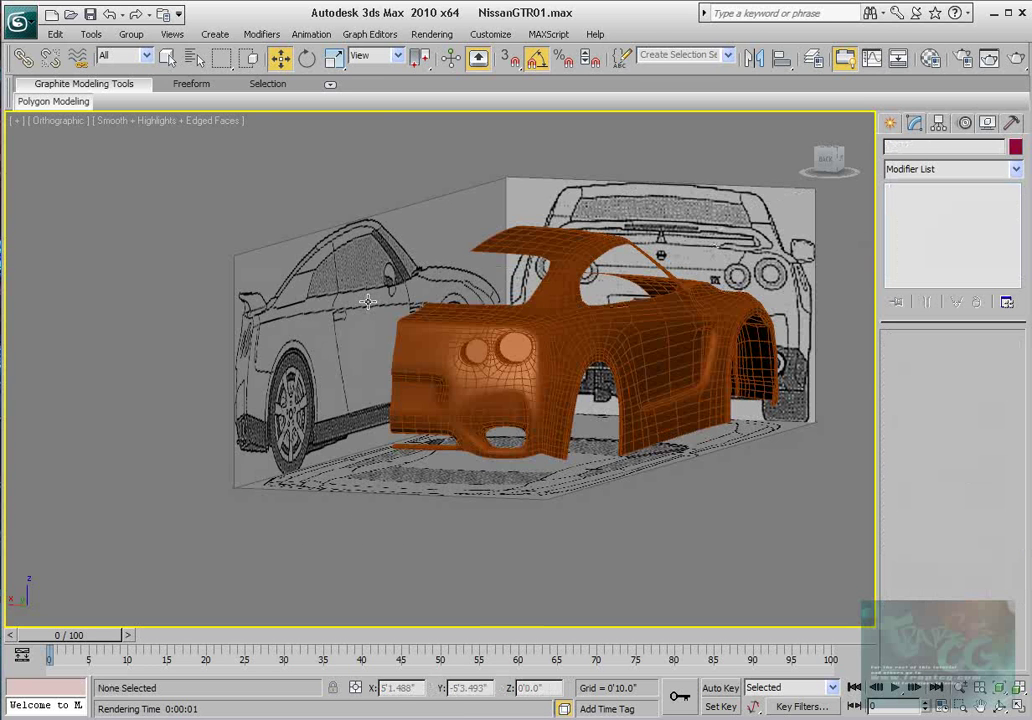
- Reselect the car body, turn off the smoothed result, and select an upper edge of the recess in the rear bumper at edge level
middle_click_drag(386, 288, 472, 410, "alt")
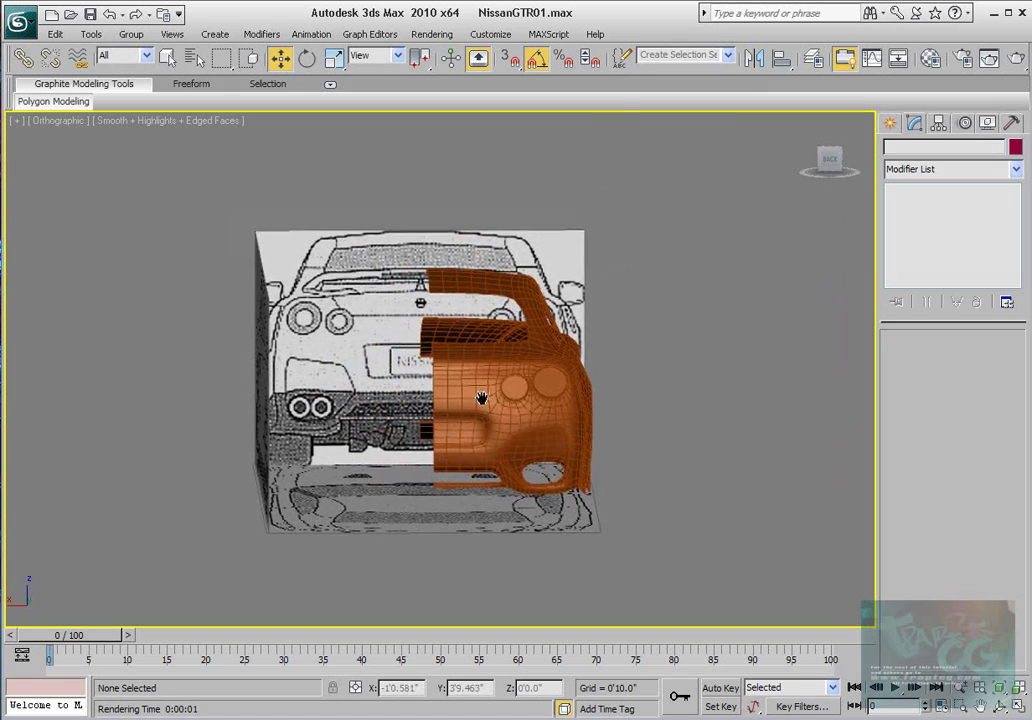
scroll(474, 396, "up", 5)
scroll(551, 357, "up", 3)
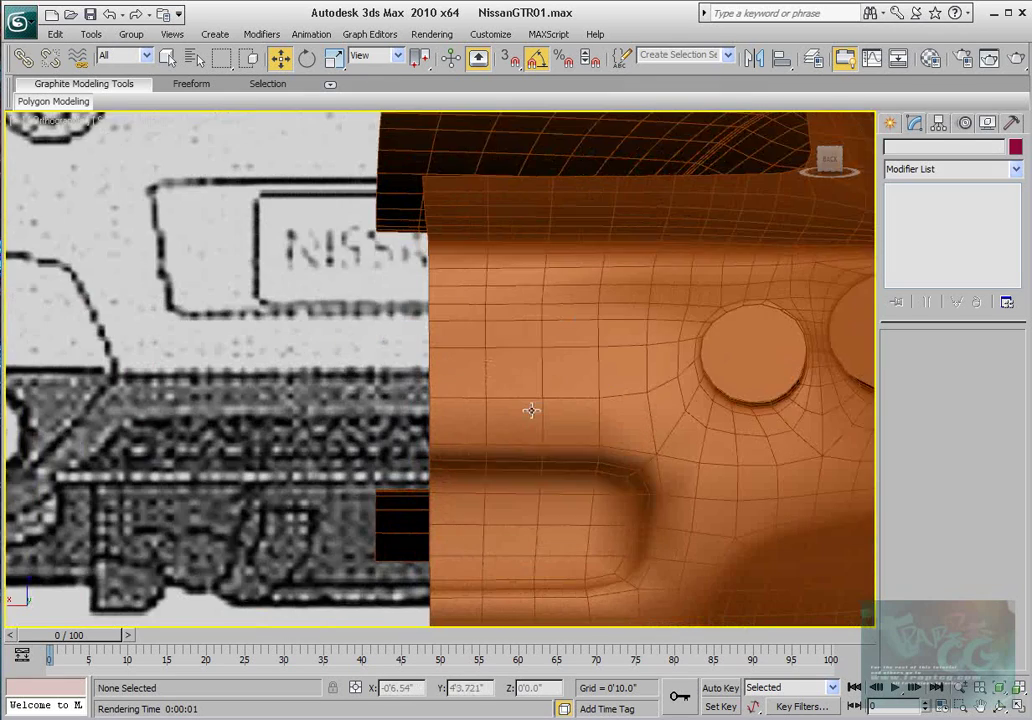
scroll(510, 380, "down", 1)
left_click(493, 354)
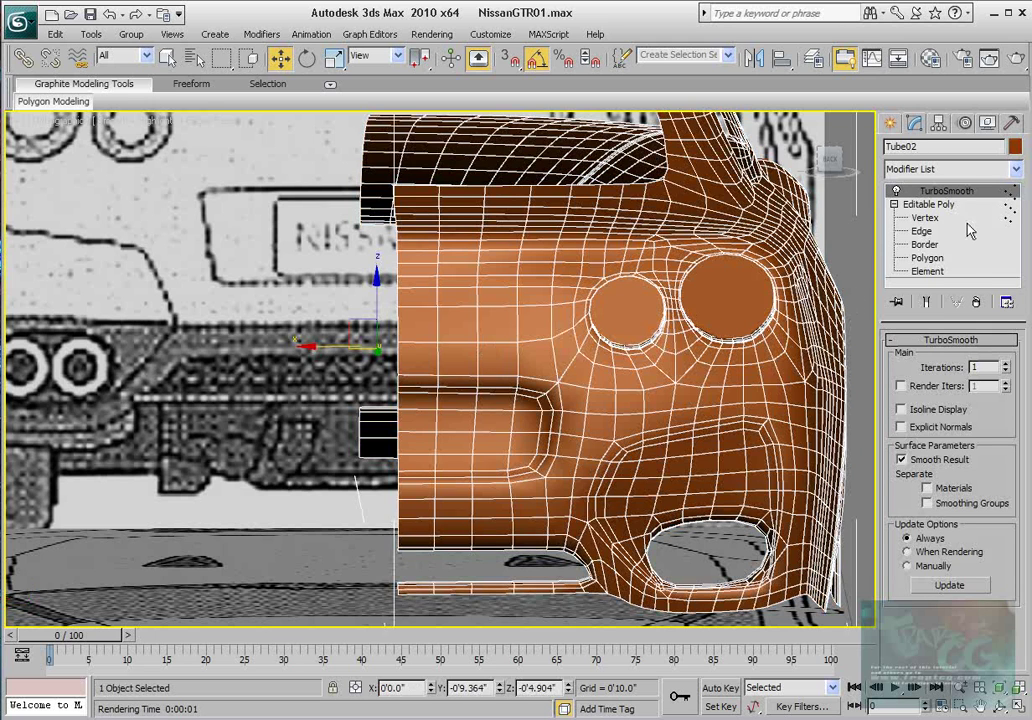
left_click(926, 302)
left_click(925, 218)
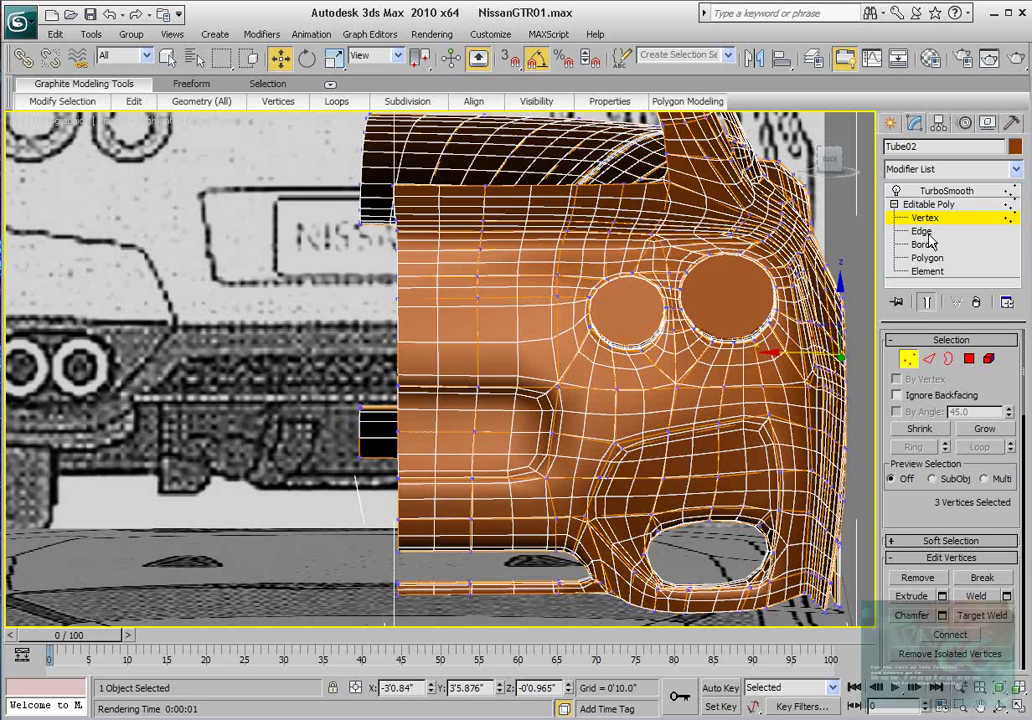
left_click(926, 302)
scroll(660, 375, "up", 5)
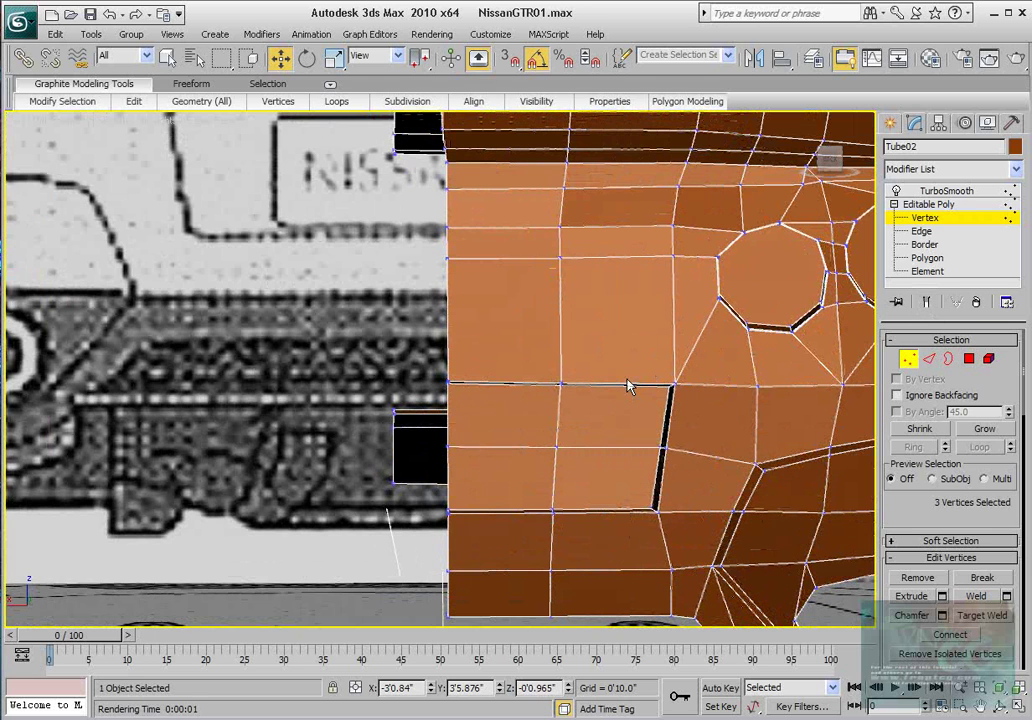
key("2")
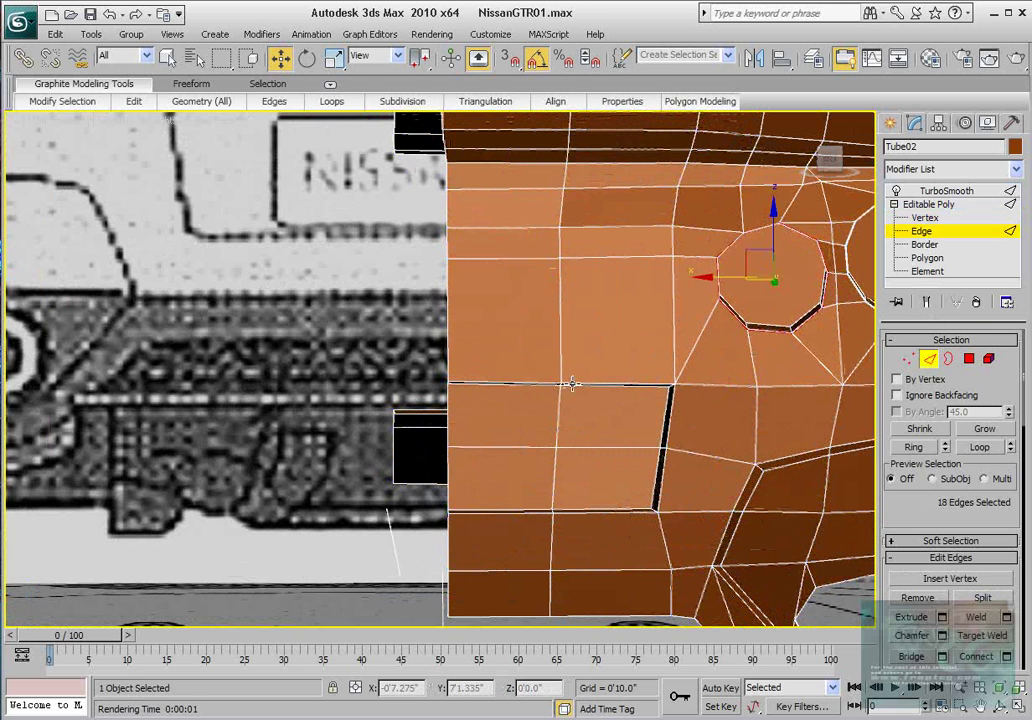
left_click(594, 384)
- Compare the rear recess with and without smoothing, and select the short edge at its upper outer corner
middle_click_drag(594, 390, 607, 383, "alt")
scroll(650, 390, "up", 5)
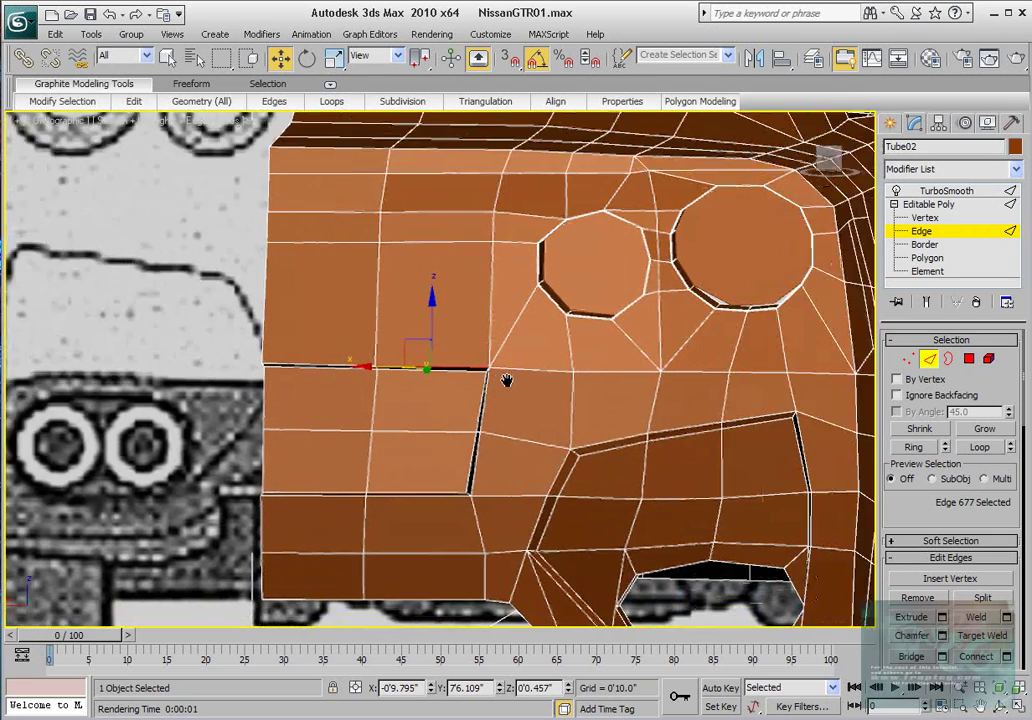
scroll(535, 368, "down", 4)
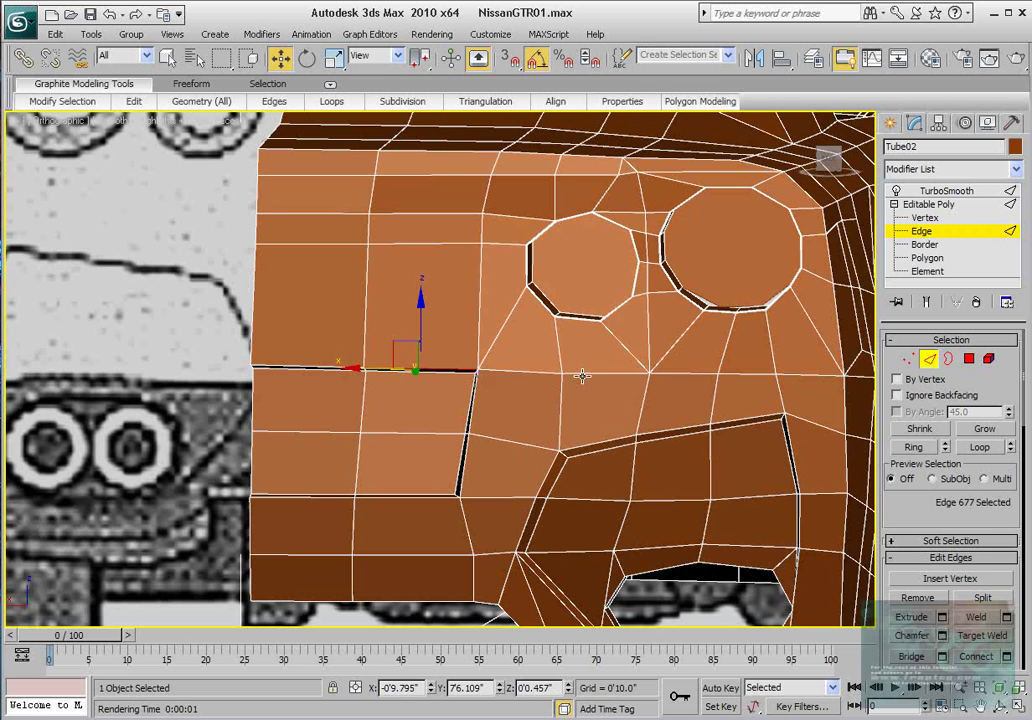
scroll(212, 380, "down", 3)
scroll(450, 385, "up", 3)
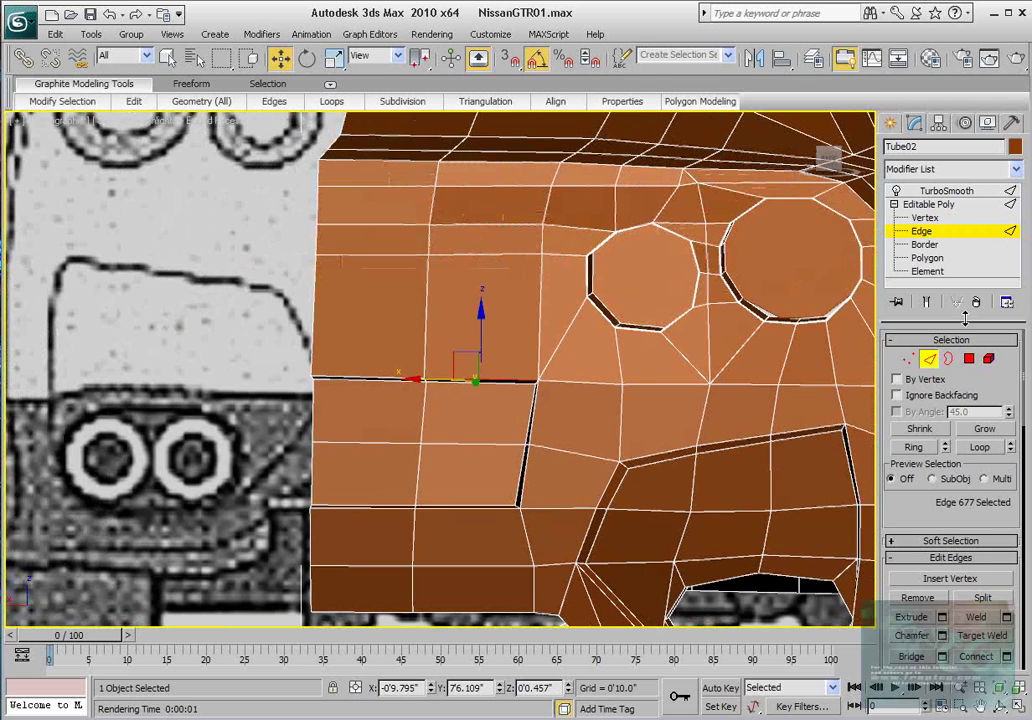
left_click(926, 302)
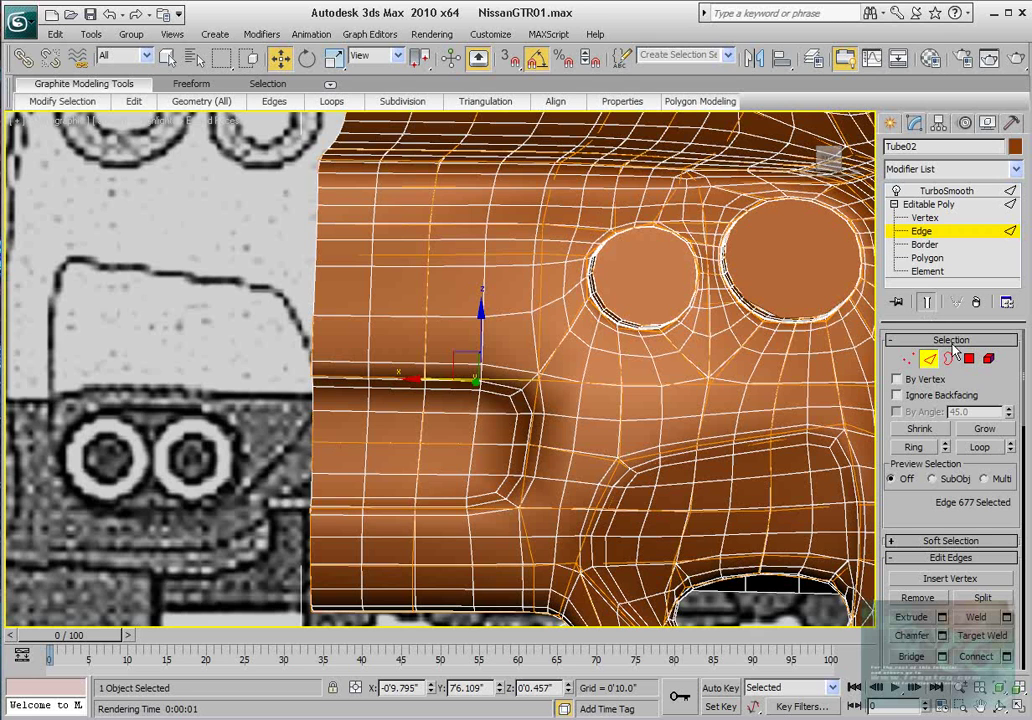
left_click(926, 302)
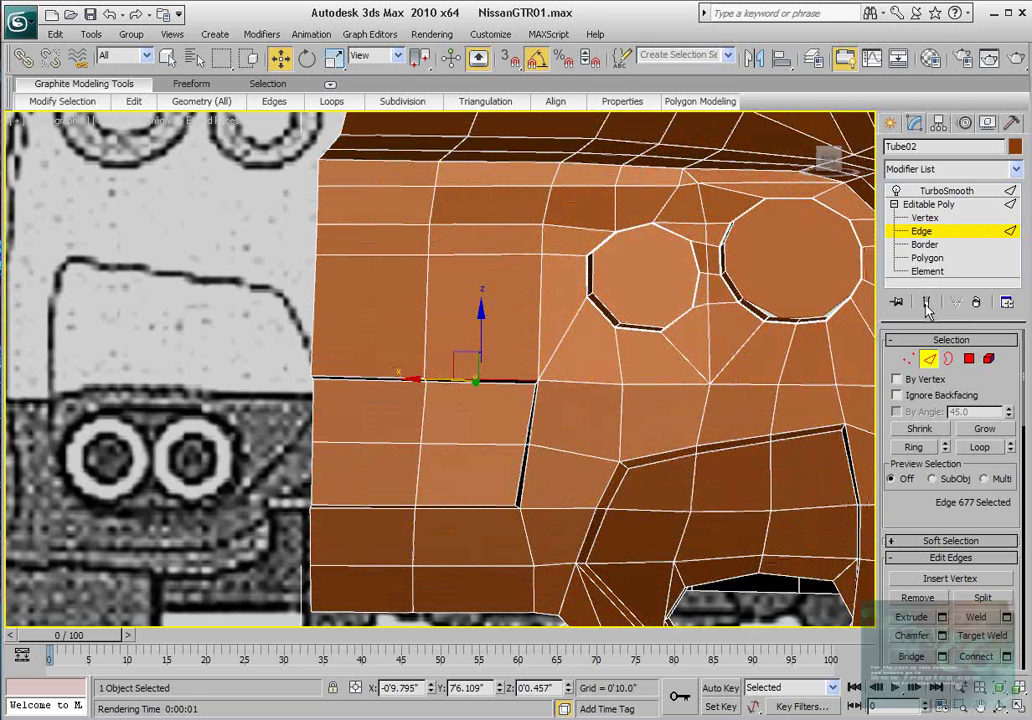
middle_click_drag(563, 370, 529, 381, "alt")
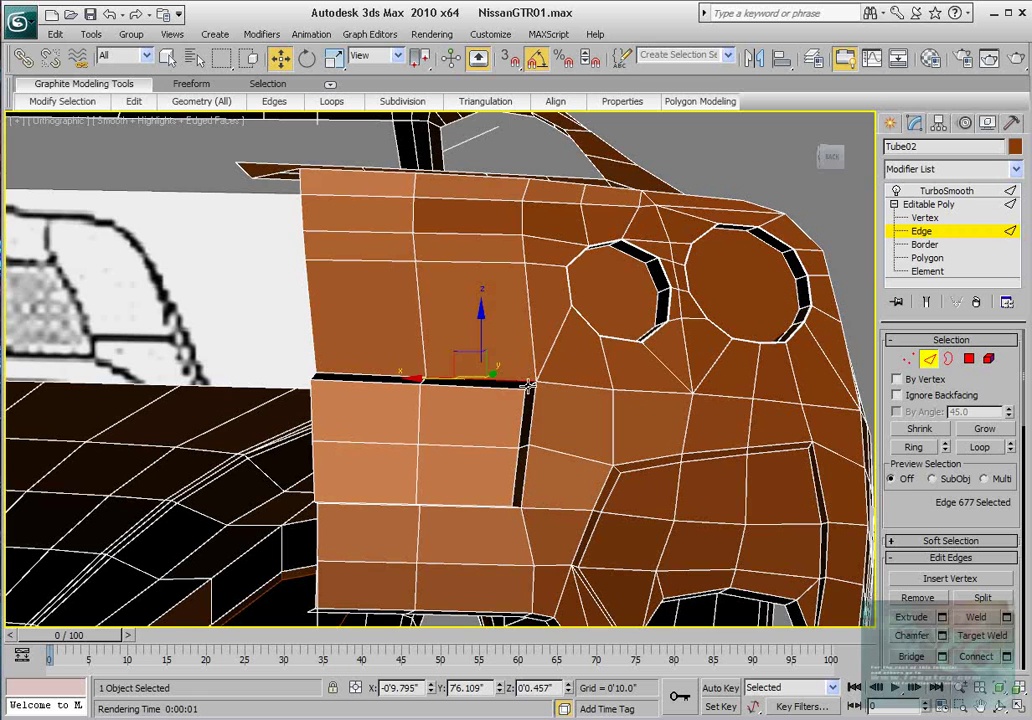
left_click(534, 387)
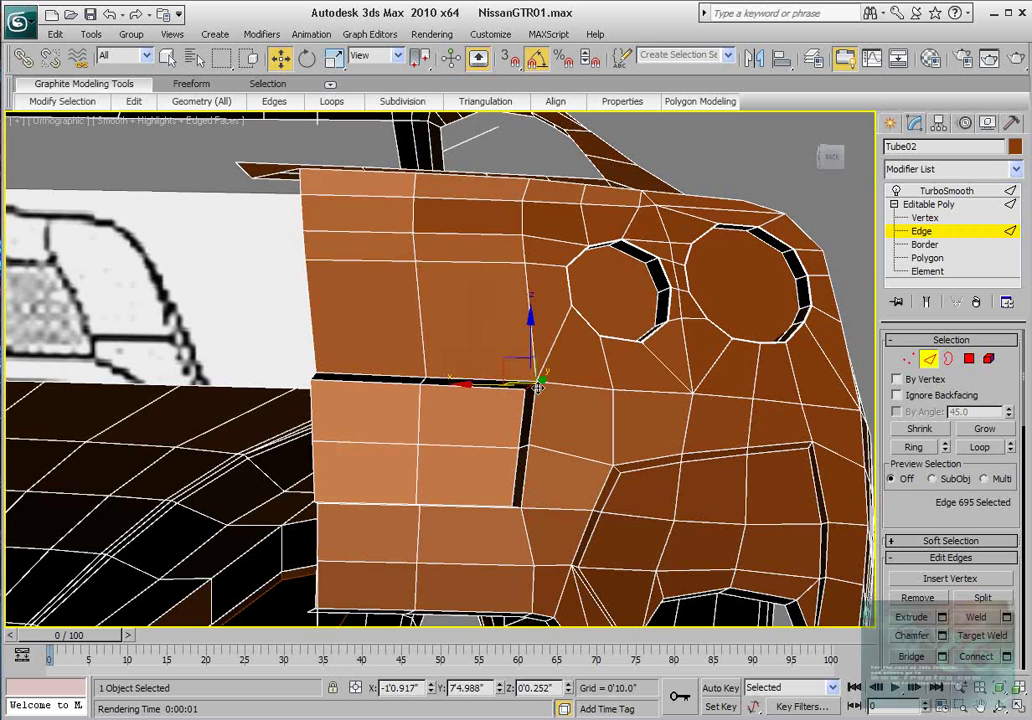
left_click(926, 302)
scroll(940, 568, "down", 3)
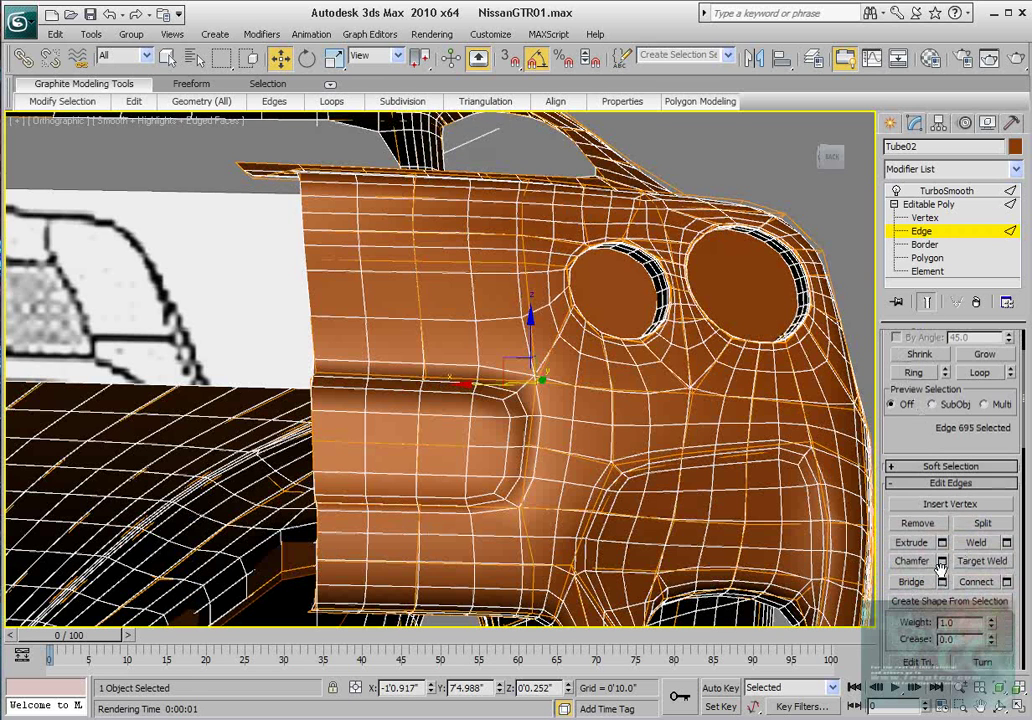
left_click(941, 562)
middle_click_drag(570, 407, 643, 428, "alt")
scroll(555, 414, "up", 4)
middle_click_drag(643, 428, 670, 415, "alt")
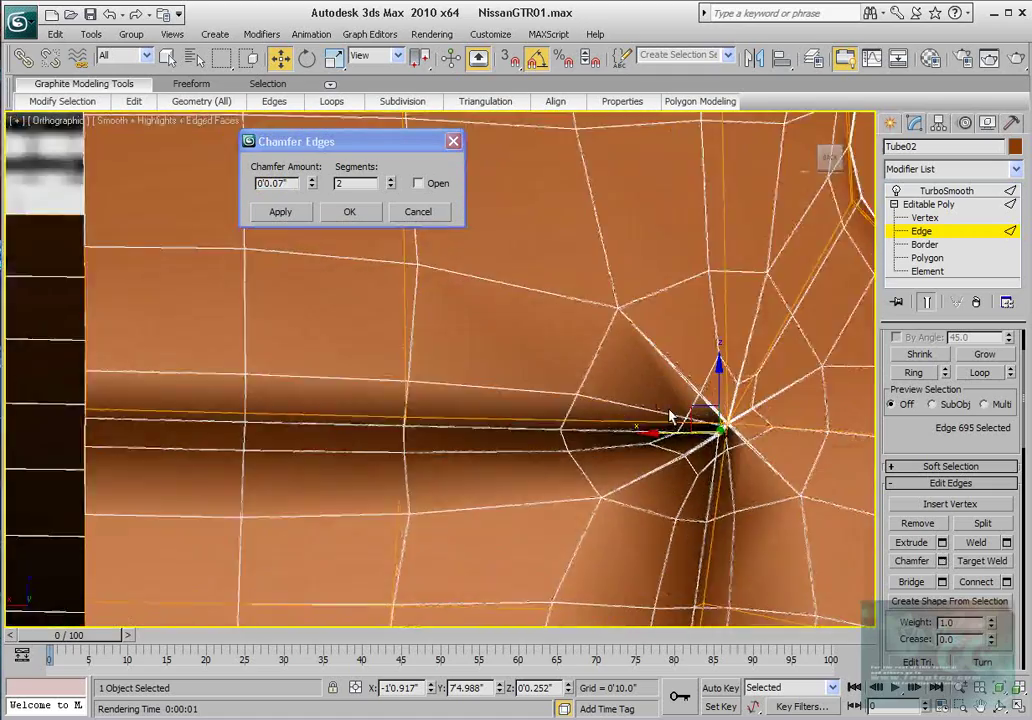
left_click(391, 188)
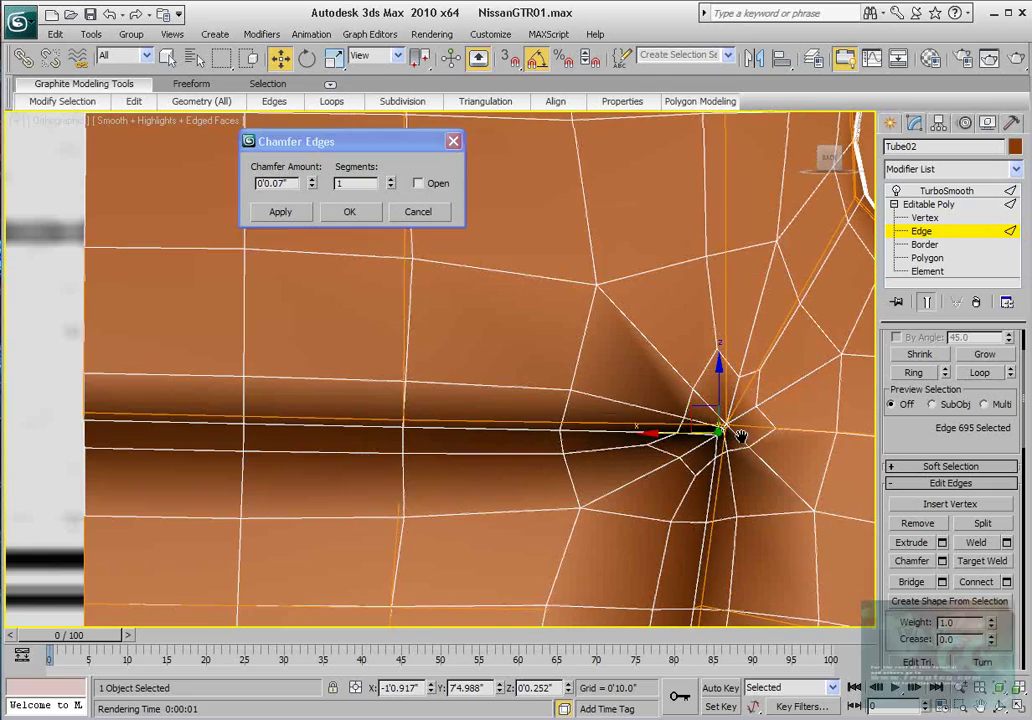
middle_click_drag(742, 437, 661, 424)
middle_click_drag(661, 424, 644, 444, "alt")
left_click(421, 204)
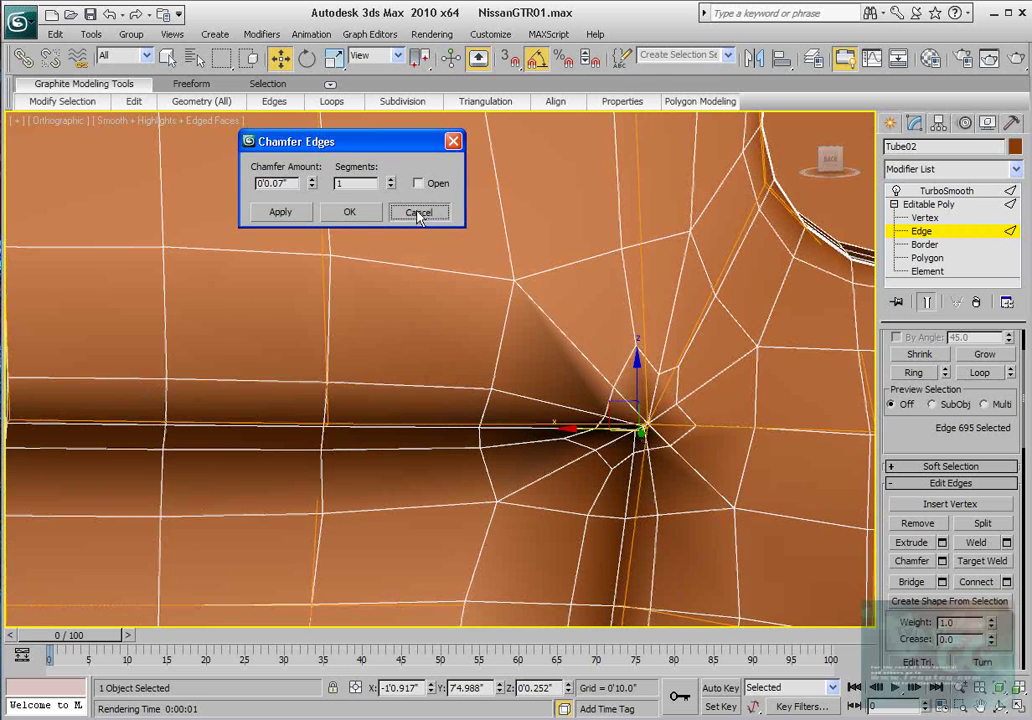
left_click(418, 214)
scroll(530, 380, "up", 2)
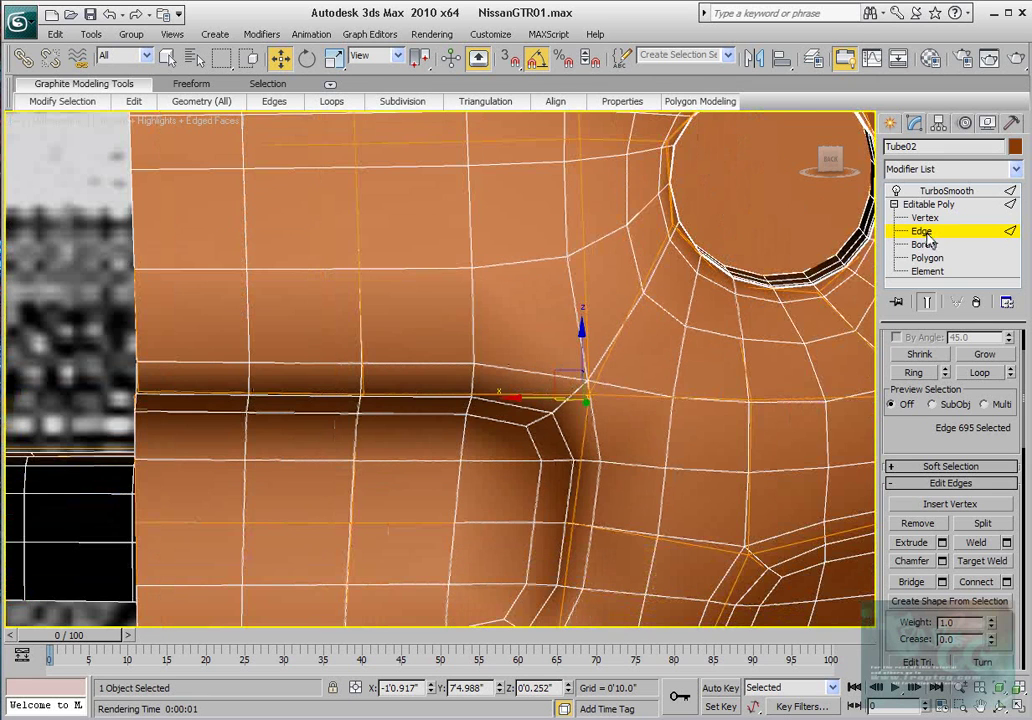
- Turn off the smoothed result and add the remaining edges along the top of the rear bumper recess to the selection
left_click(926, 302)
left_click(298, 366, "ctrl")
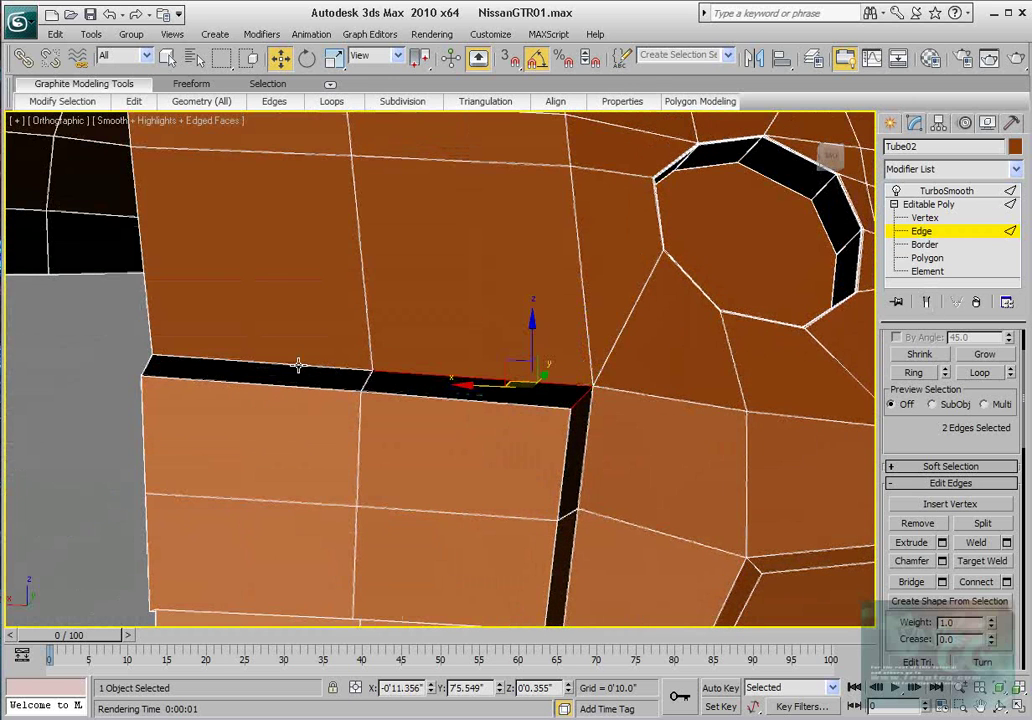
left_click(296, 364, "ctrl")
left_click(307, 386, "ctrl")
left_click(437, 397, "ctrl")
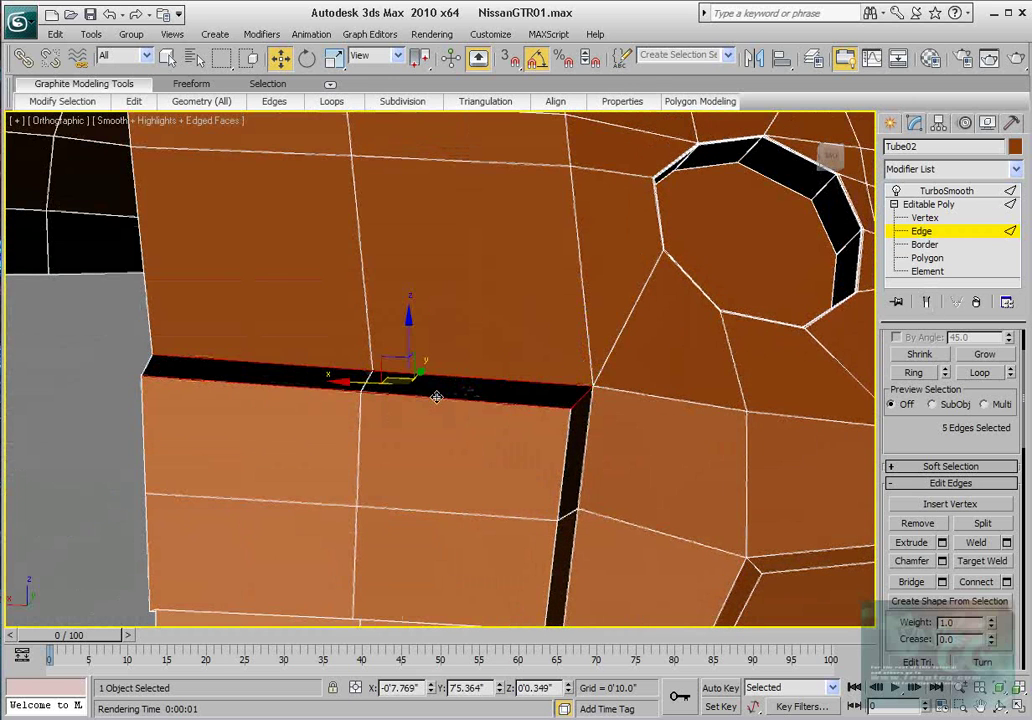
- Add the inner and outer edges along the recess's vertical outer side to the edge selection
left_click(588, 426, "ctrl")
left_click(569, 428, "ctrl")
middle_click_drag(569, 430, 571, 401)
scroll(571, 401, "down", 4)
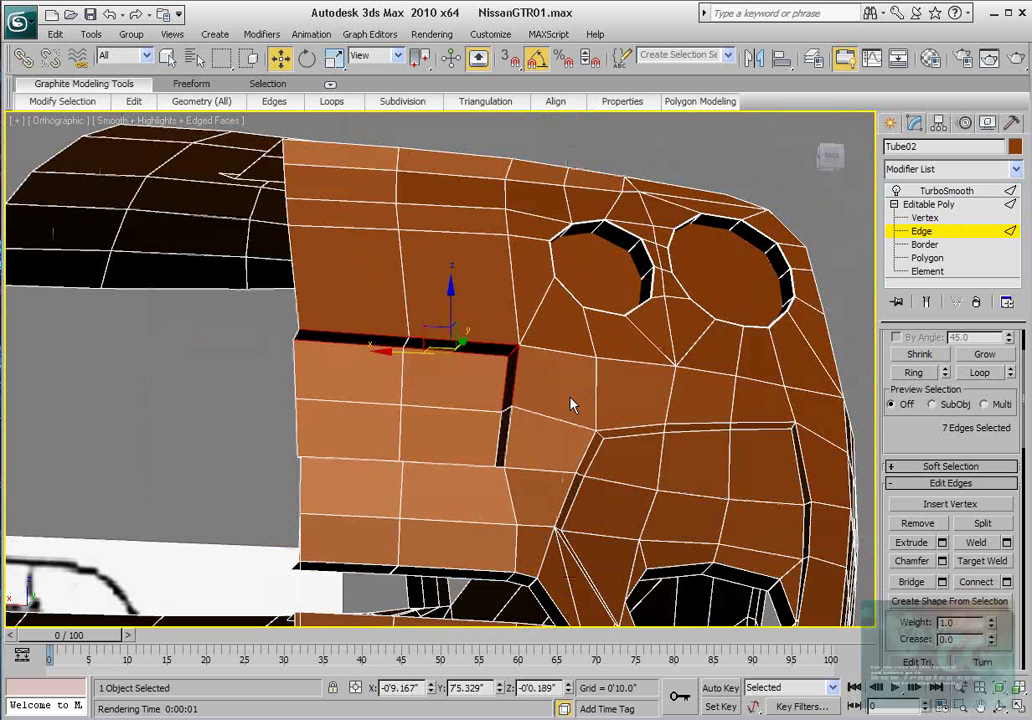
left_click(508, 424, "ctrl")
left_click(500, 426, "ctrl")
- Add the short edge at the recess's lower outer corner and the edges along its bottom to the selection
middle_click_drag(500, 426, 499, 468, "alt")
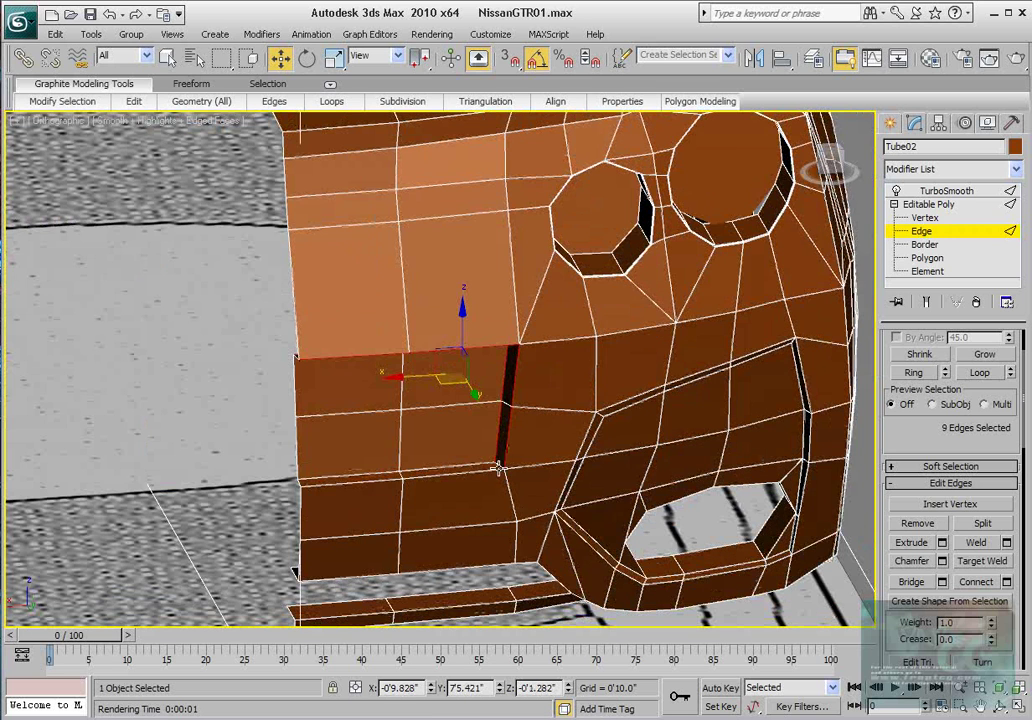
left_click(499, 465, "ctrl")
left_click(472, 471, "ctrl")
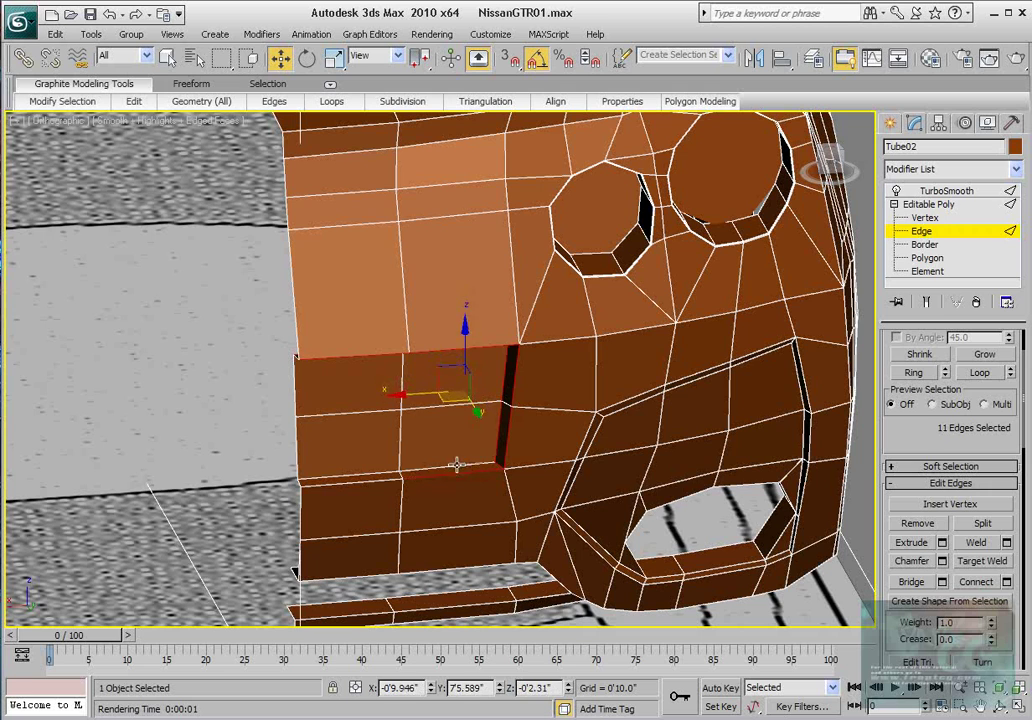
left_click(456, 465, "ctrl")
left_click(382, 481, "ctrl")
left_click(376, 473, "ctrl")
- Try chamfering the selected recess edges by 0'0.07" with 1 segment, checking the smoothed result
middle_click_drag(463, 424, 447, 366, "alt")
scroll(447, 366, "up", 2)
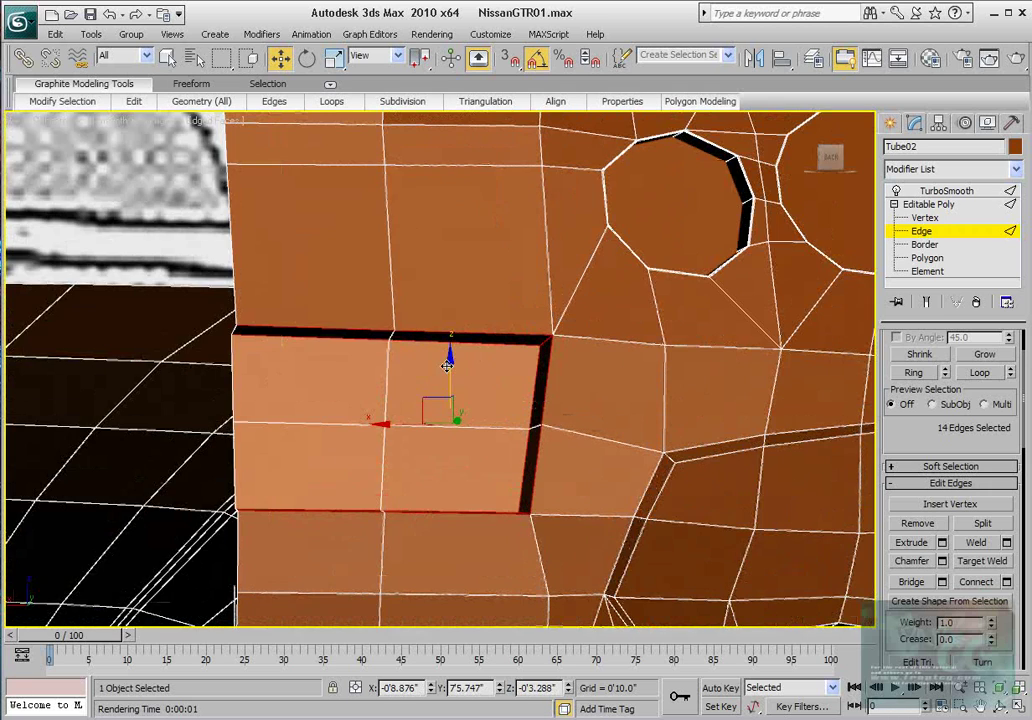
scroll(446, 383, "up", 2)
middle_click_drag(644, 434, 657, 415)
left_click(942, 561)
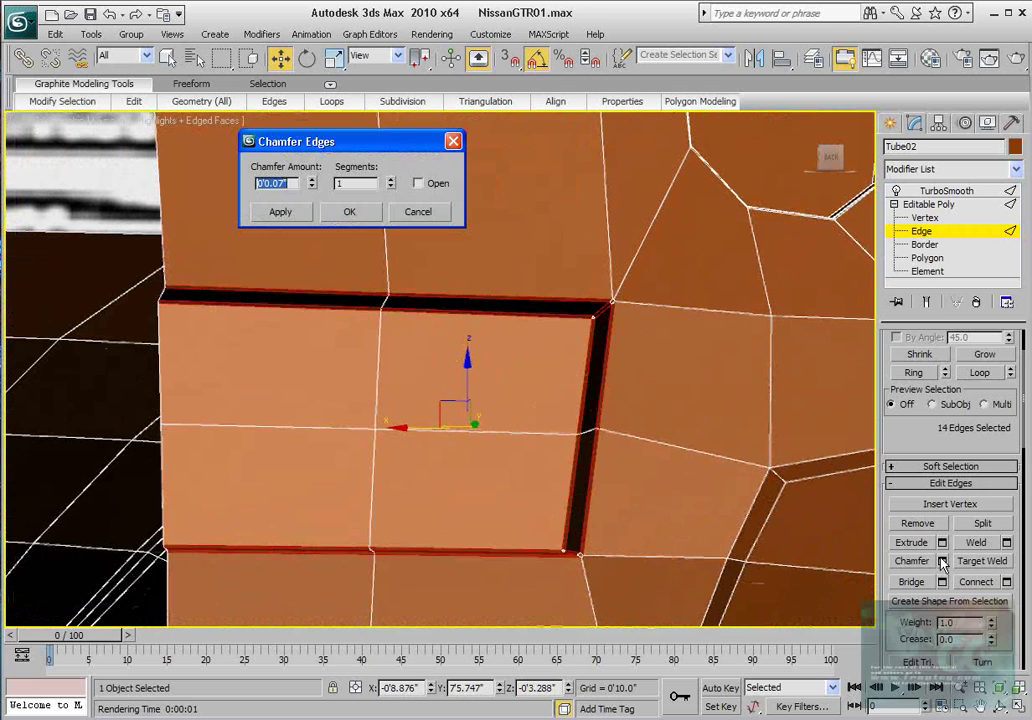
middle_click_drag(597, 375, 541, 426)
scroll(541, 426, "up", 3)
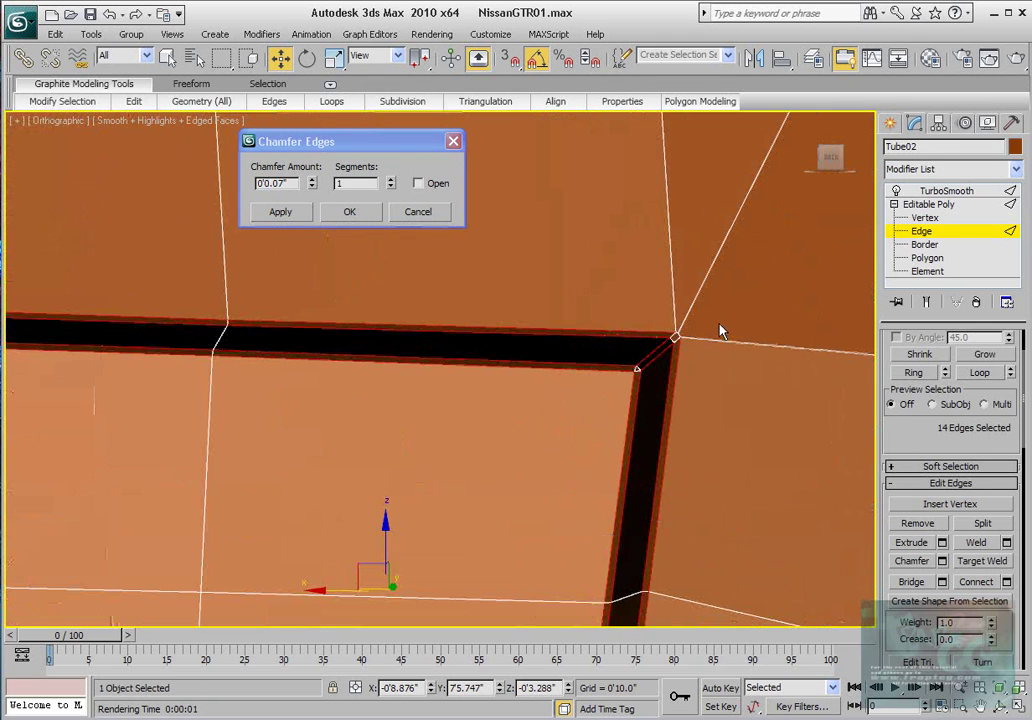
scroll(647, 375, "down", 3)
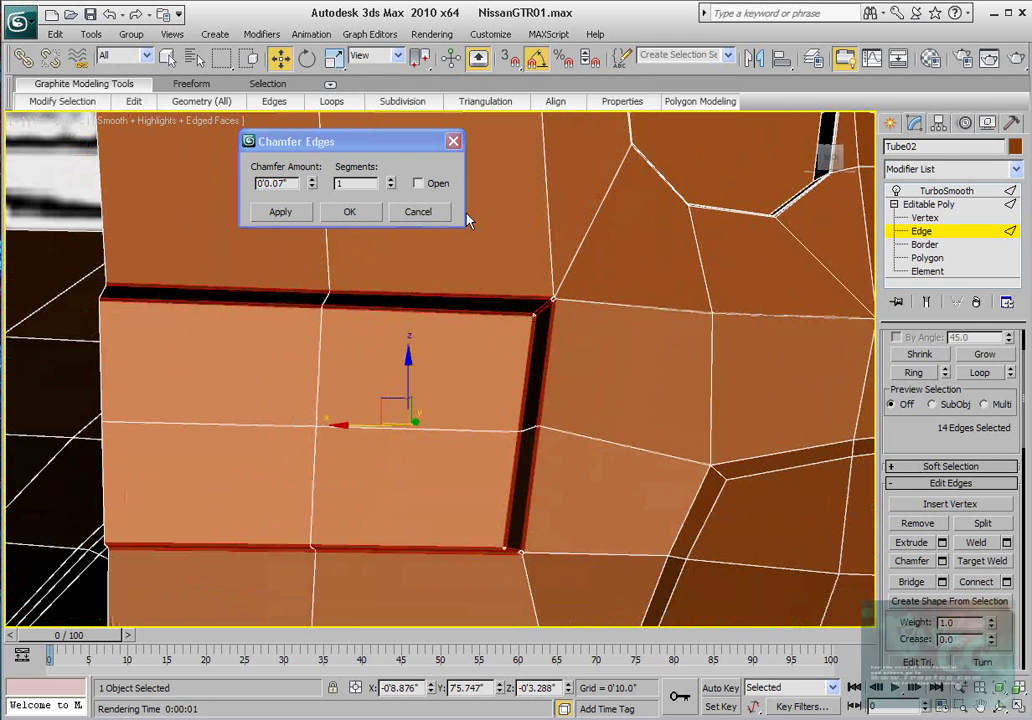
left_click(928, 305)
scroll(689, 339, "down", 2)
middle_click_drag(689, 339, 639, 357, "alt")
left_click(350, 212)
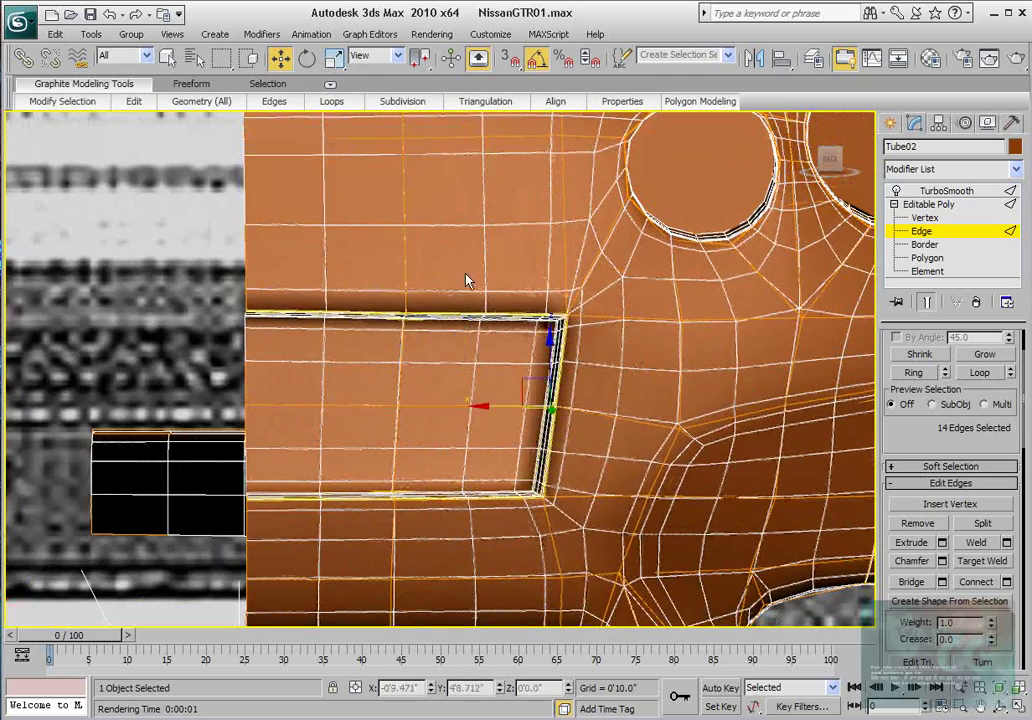
scroll(539, 350, "up", 3)
key("ctrl+z")
scroll(536, 320, "down", 4)
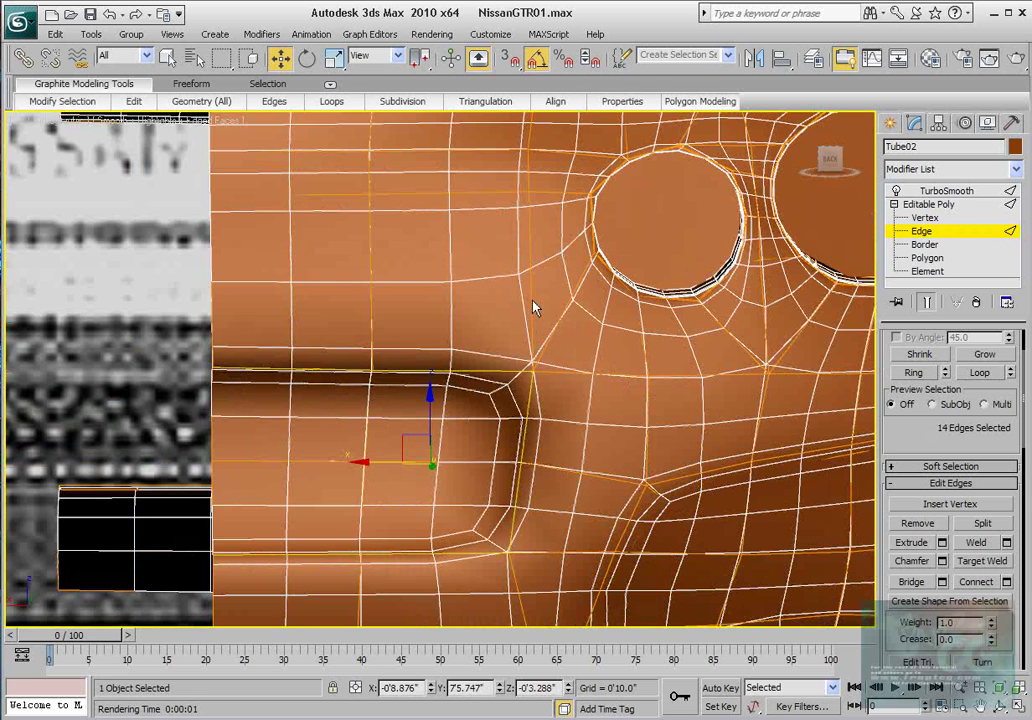
- Chamfer the selected recess edges by 0'0.07" with 2 segments
middle_click_drag(533, 306, 542, 280)
left_click(941, 561)
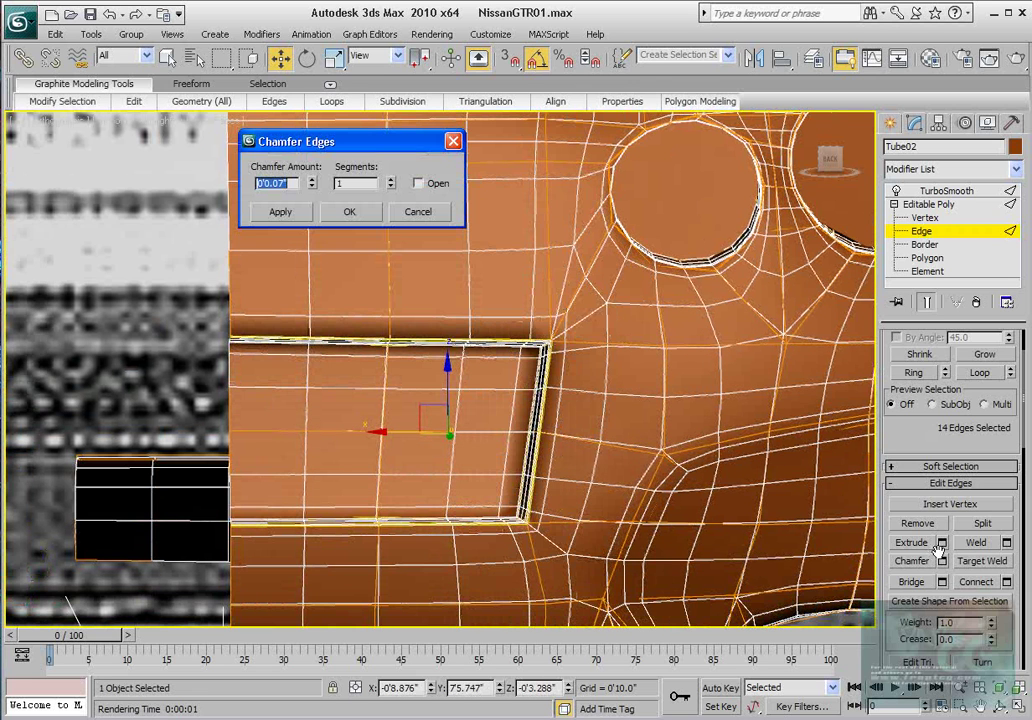
left_click(392, 179)
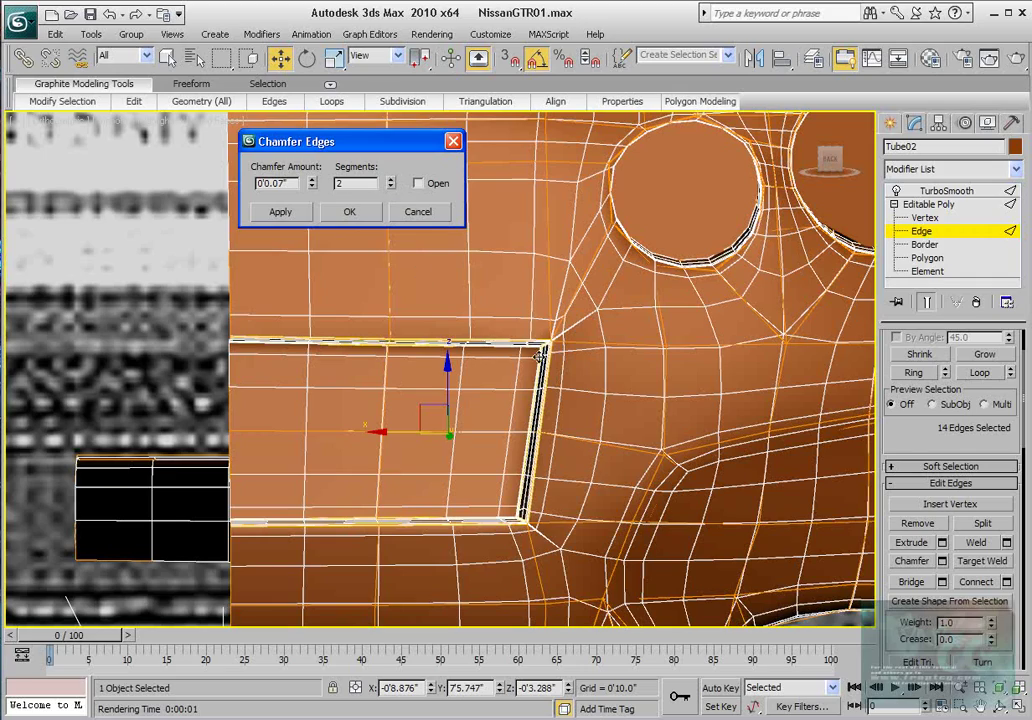
left_click(347, 220)
- Turn off the smoothed result and, at vertex level, select a vertex at the recess's upper outer corner
mouse_move(601, 394)
middle_mouse_down("alt")
mouse_move(682, 358)
mouse_move(590, 365)
mouse_move(612, 378)
middle_mouse_up("alt")
middle_click_drag(612, 378, 560, 438)
scroll(560, 438, "up", 3)
middle_click_drag(643, 445, 495, 371)
scroll(495, 372, "up", 4)
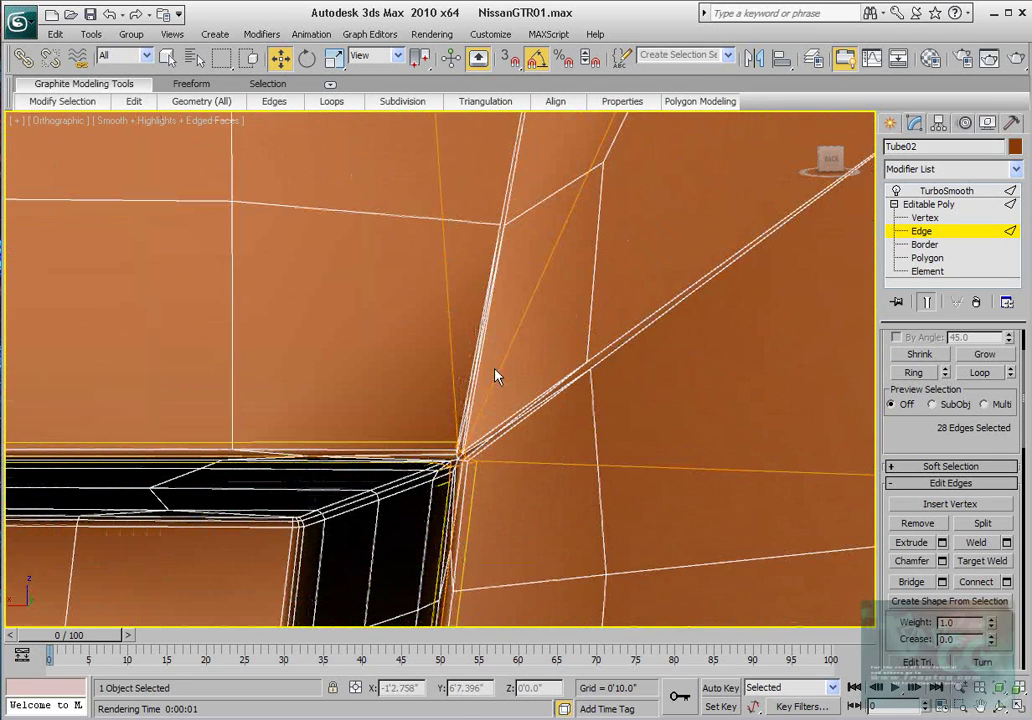
left_click(921, 218)
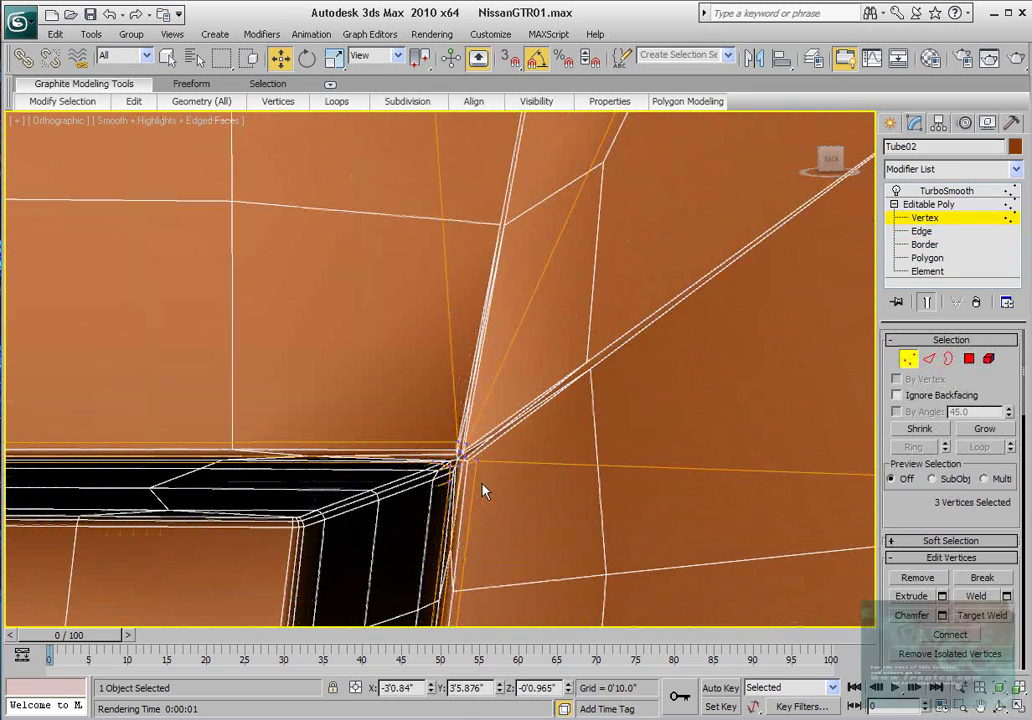
scroll(482, 490, "up", 8)
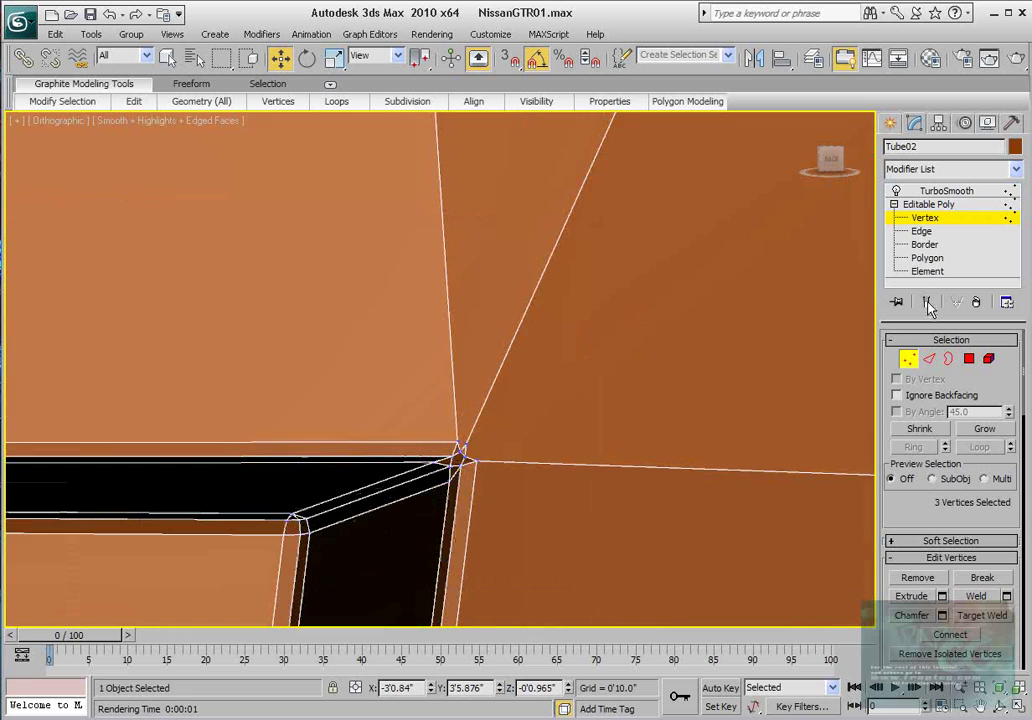
scroll(518, 555, "down", 6)
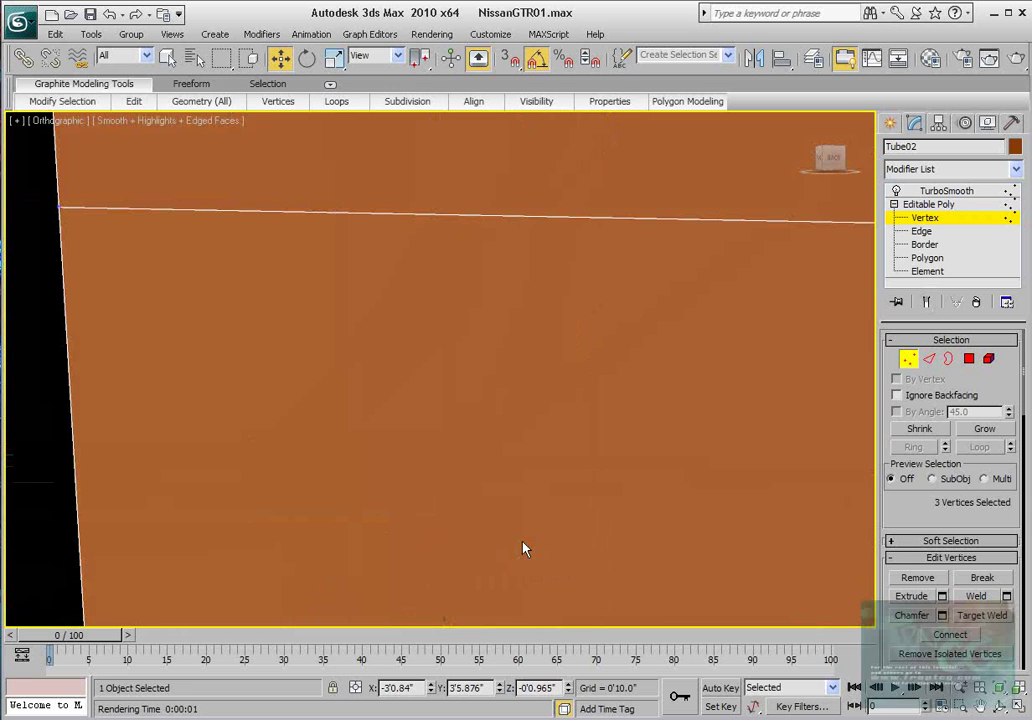
scroll(522, 548, "down", 2)
scroll(603, 391, "up", 5)
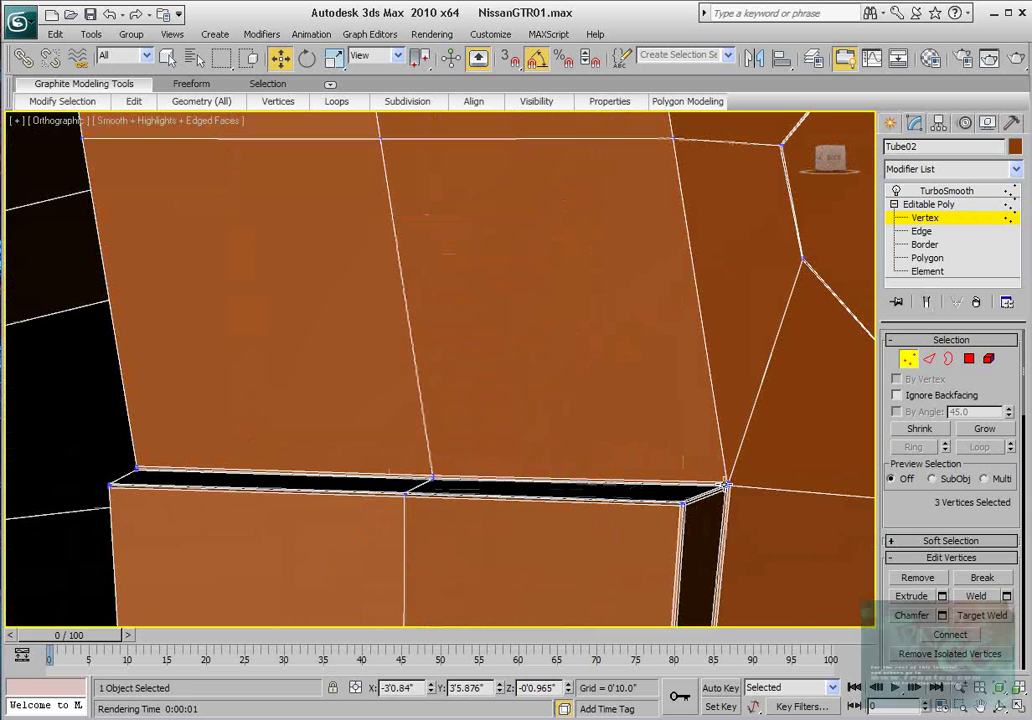
left_click(726, 485)
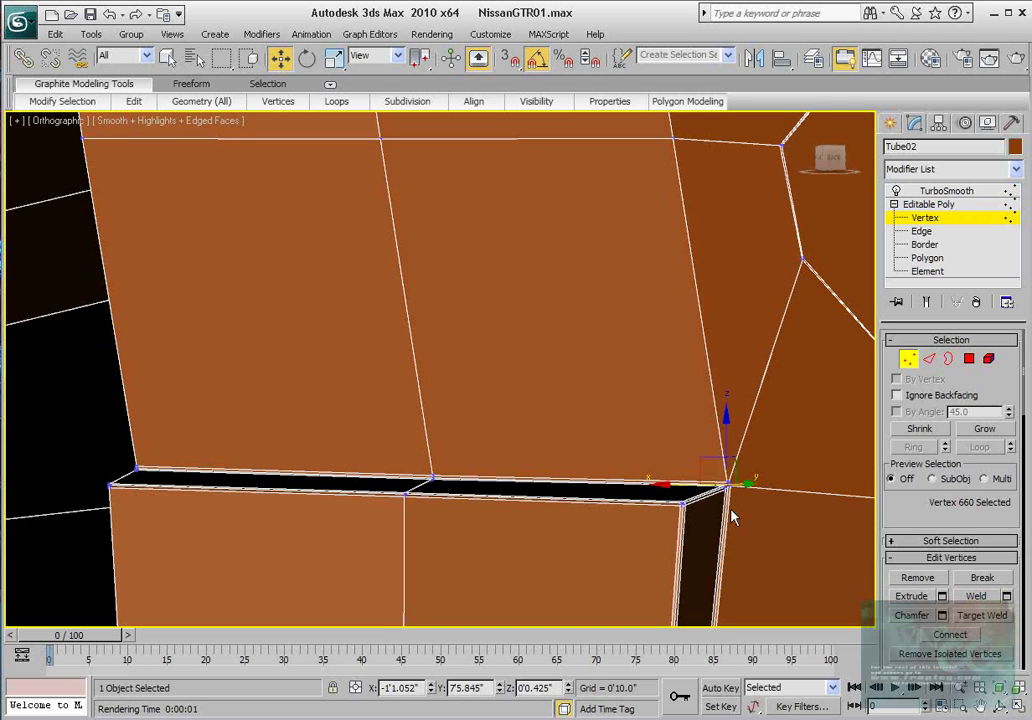
- Select the three neighbouring vertices where the chamfered inner corner edge meets the recess's upper outer corner
key("z")
scroll(460, 415, "up", 5)
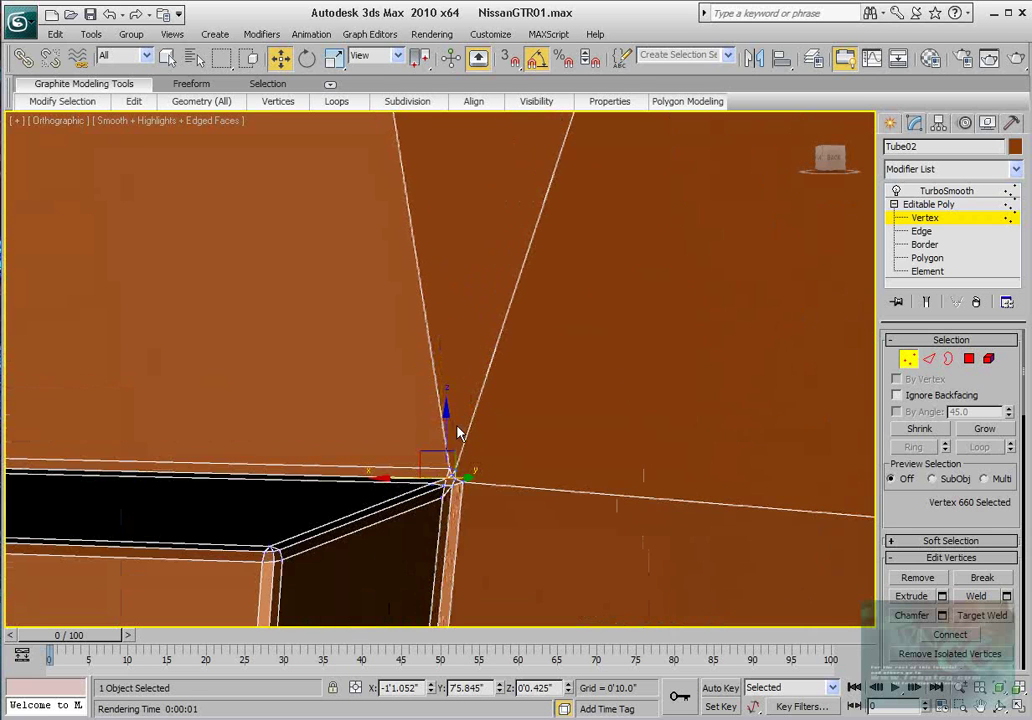
mouse_move(458, 432)
middle_mouse_down()
mouse_move(451, 368)
mouse_move(449, 386)
mouse_move(491, 353)
mouse_move(493, 373)
mouse_move(525, 350)
mouse_move(472, 431)
middle_mouse_up()
scroll(441, 362, "up", 3)
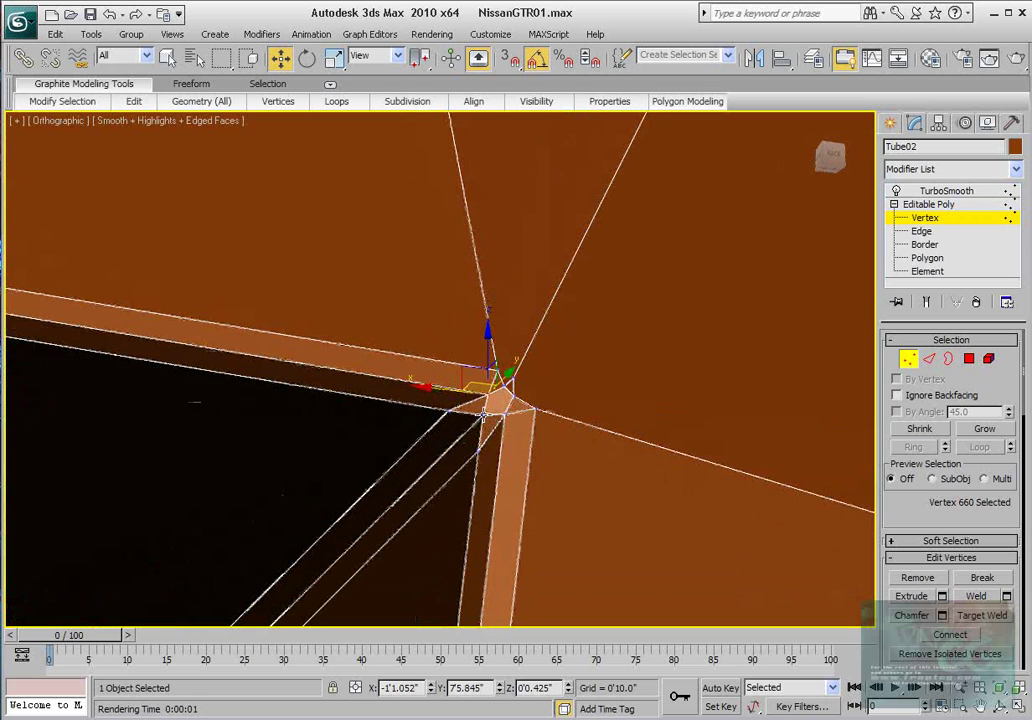
left_click(484, 413)
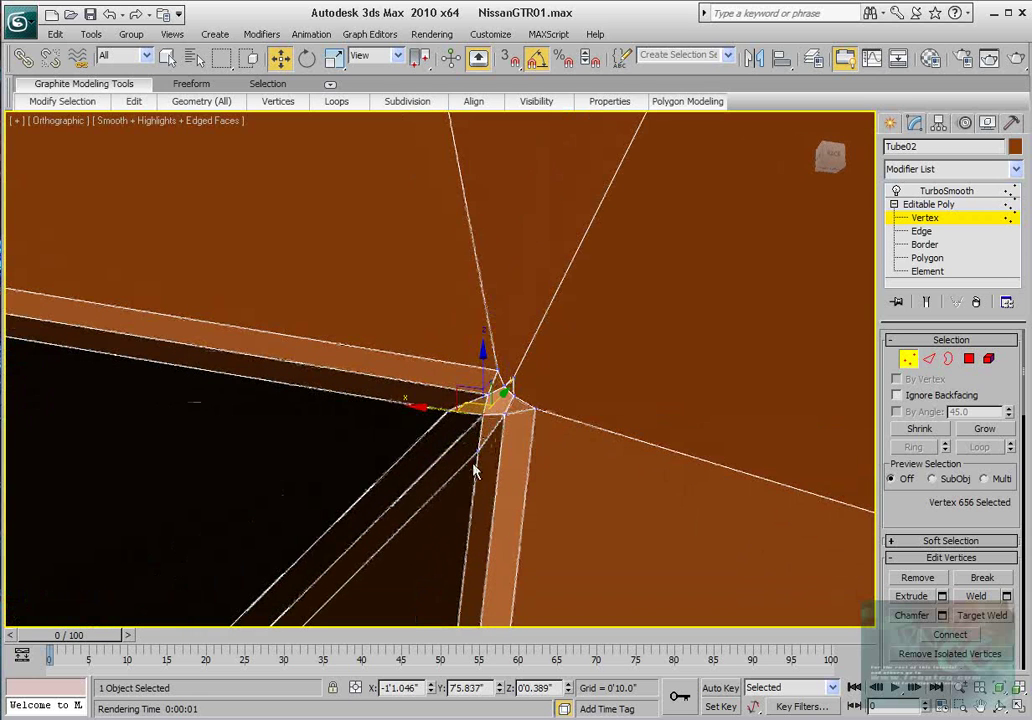
left_click(446, 418, "ctrl")
left_click(443, 410, "ctrl")
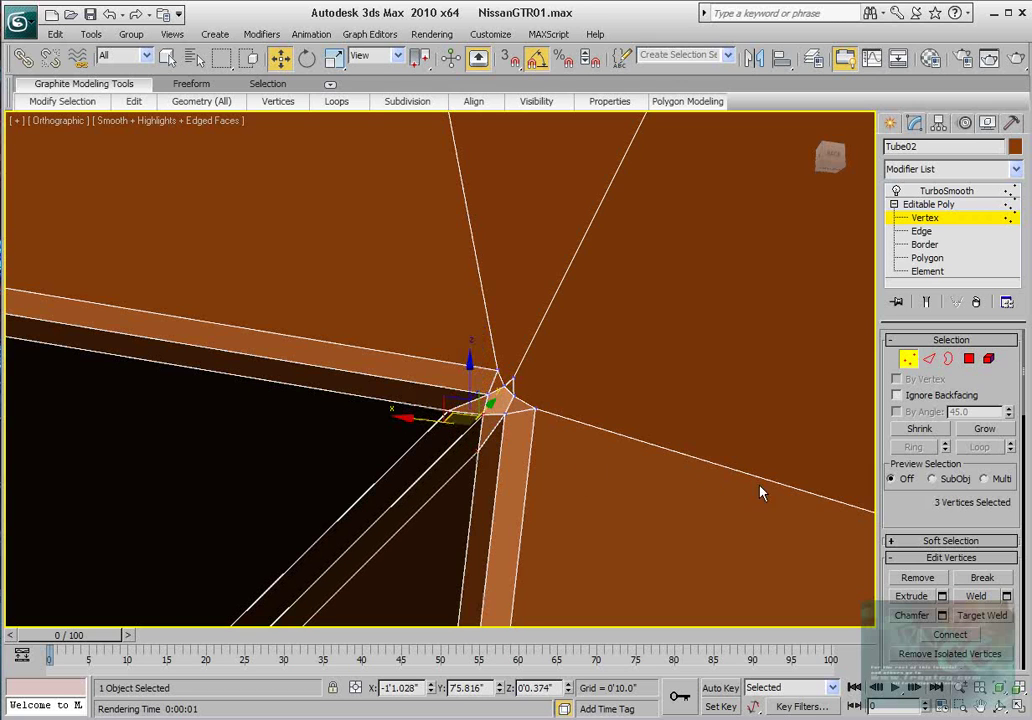
- Try to collapse the three selected vertices at the recess's inner corner into one point, and undo it
scroll(948, 521, "down", 3)
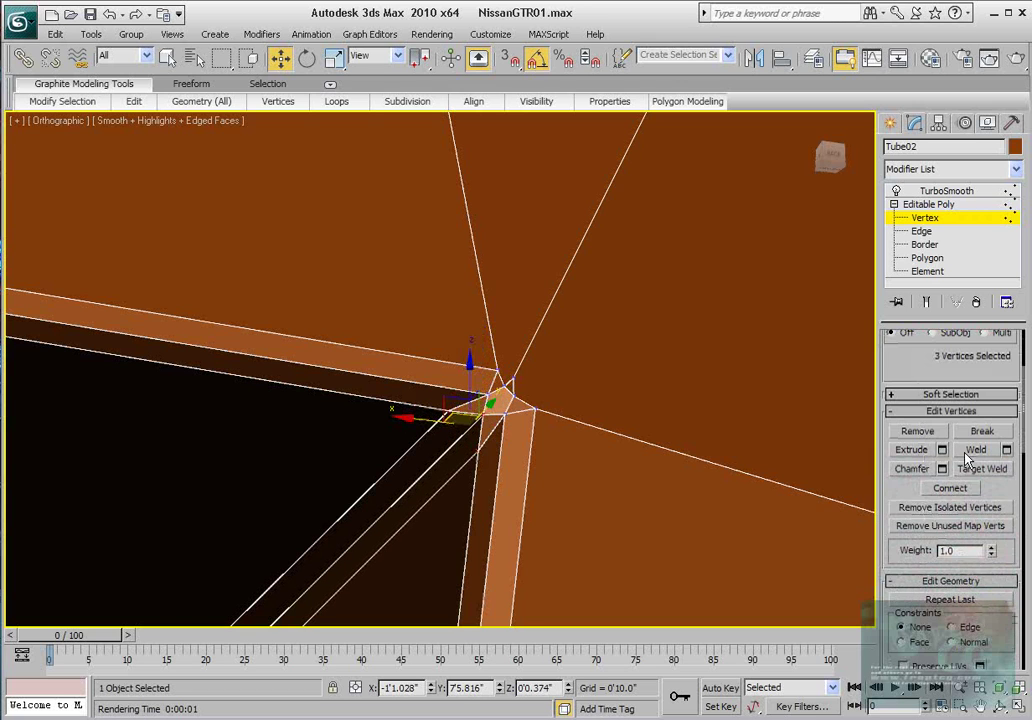
scroll(1004, 484, "down", 2)
left_click(982, 610)
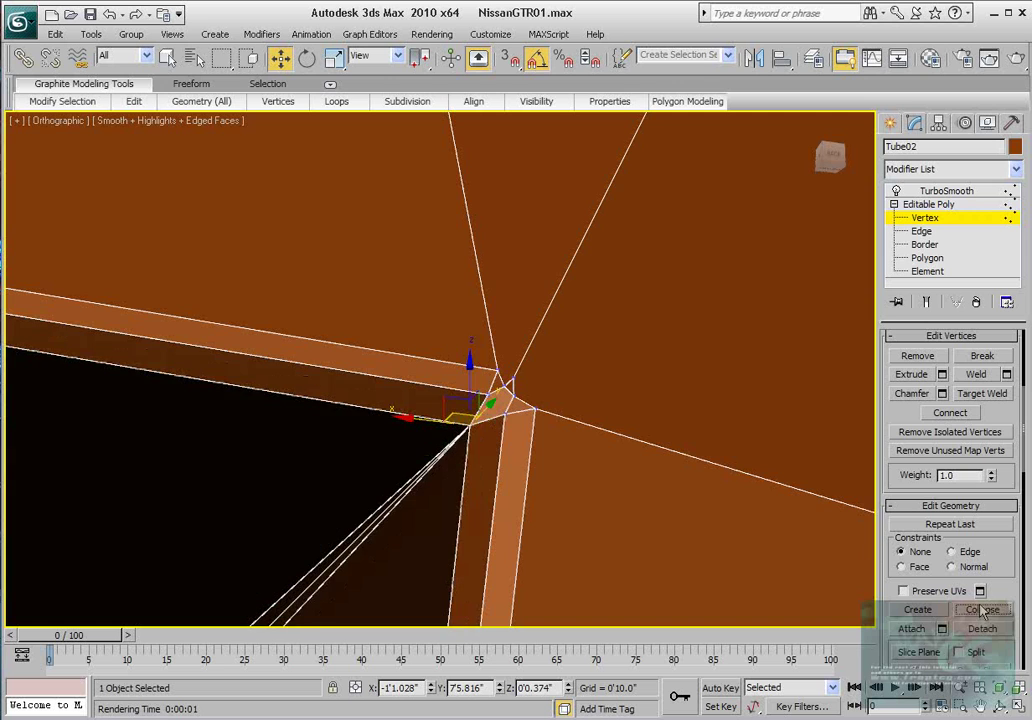
middle_click_drag(482, 457, 470, 502, "alt")
key("ctrl+z")
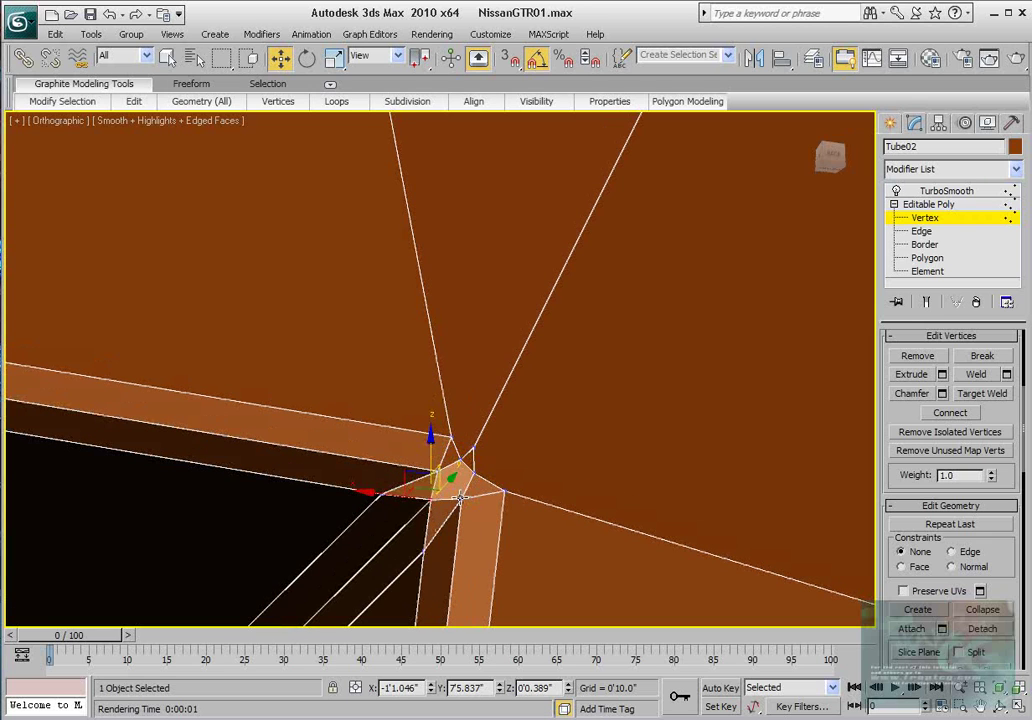
- Connect the two vertices on the middle edges of the recess corner and collapse them into one
left_click(460, 497)
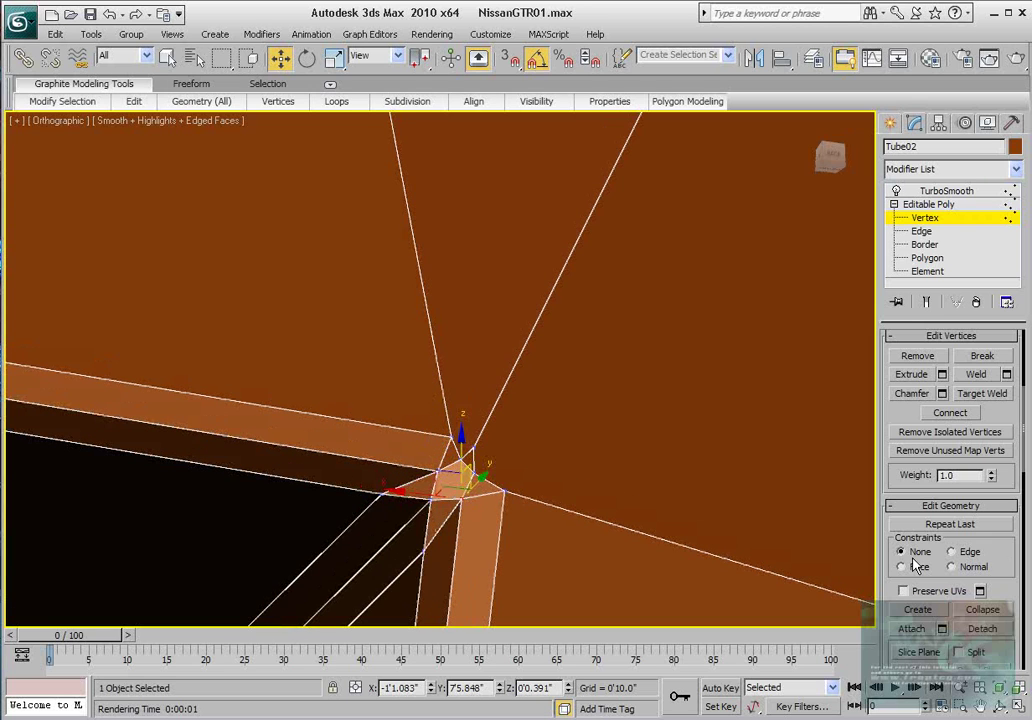
left_click(438, 470, "ctrl")
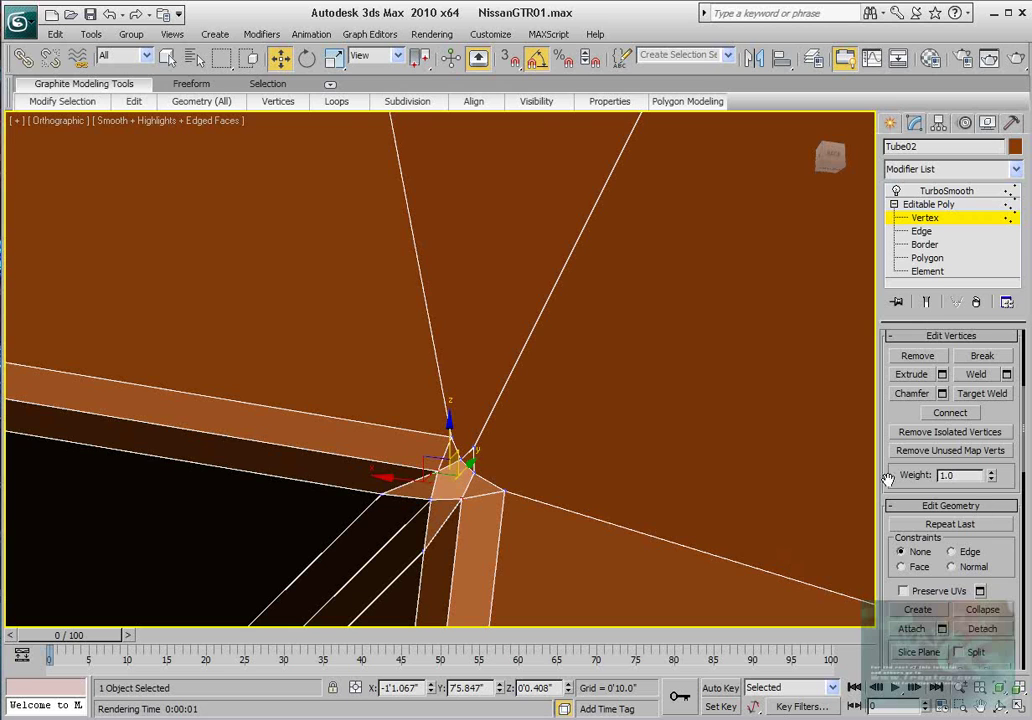
scroll(888, 480, "down", 2)
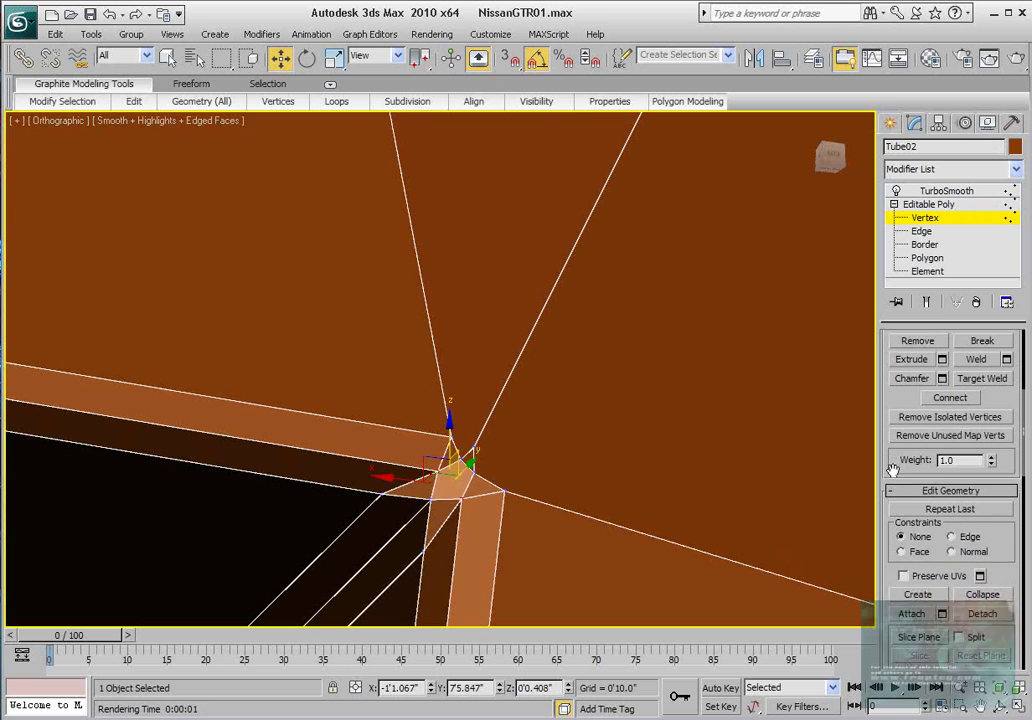
left_click(947, 391)
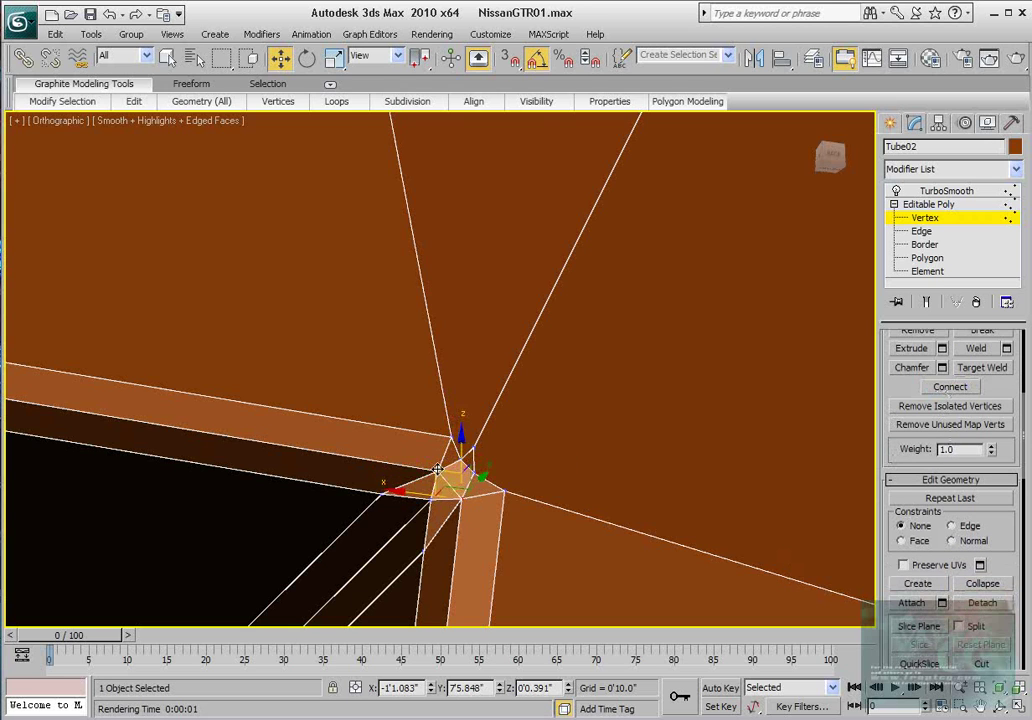
scroll(1001, 541, "down", 4)
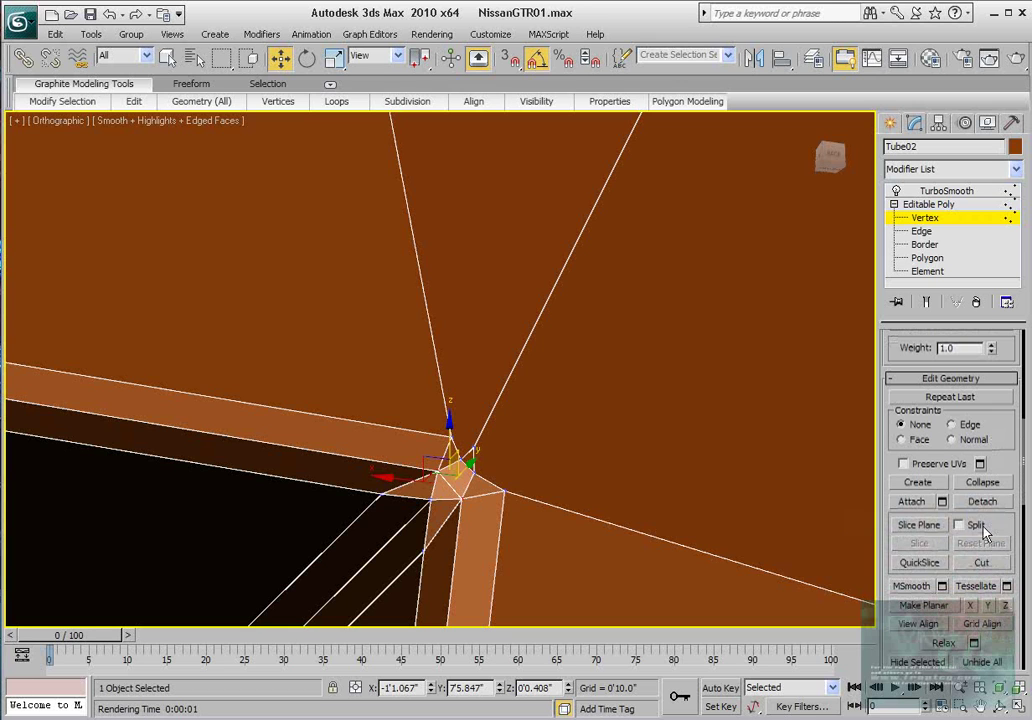
left_click(983, 484)
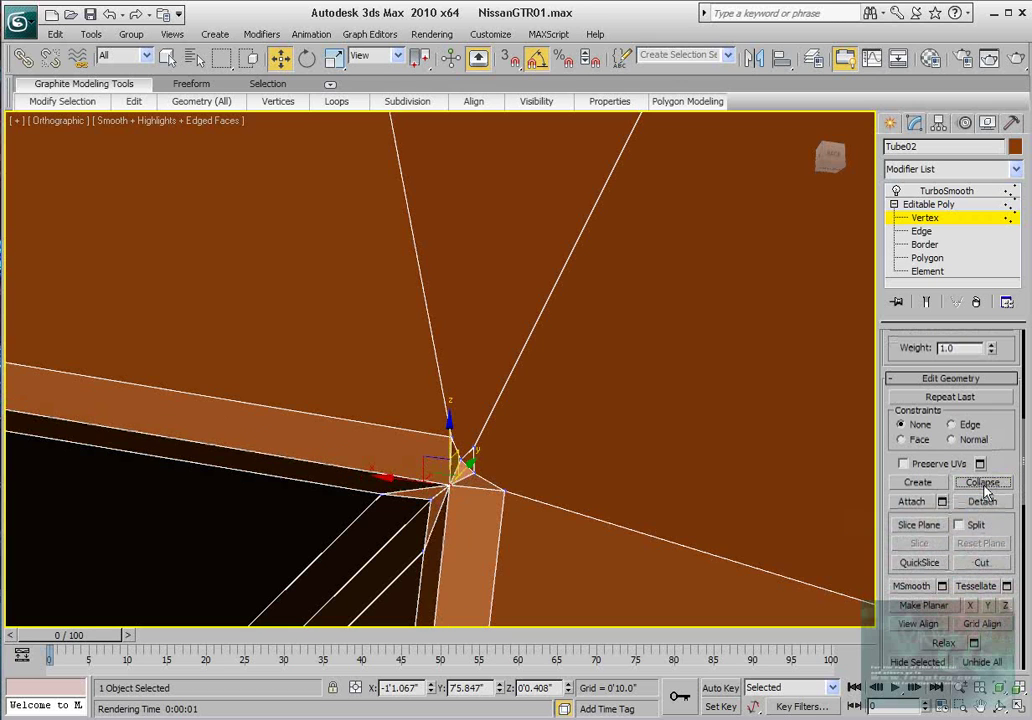
- Collapse the outer cluster of vertices at the recess corner into a single vertex
middle_click_drag(479, 497, 459, 543)
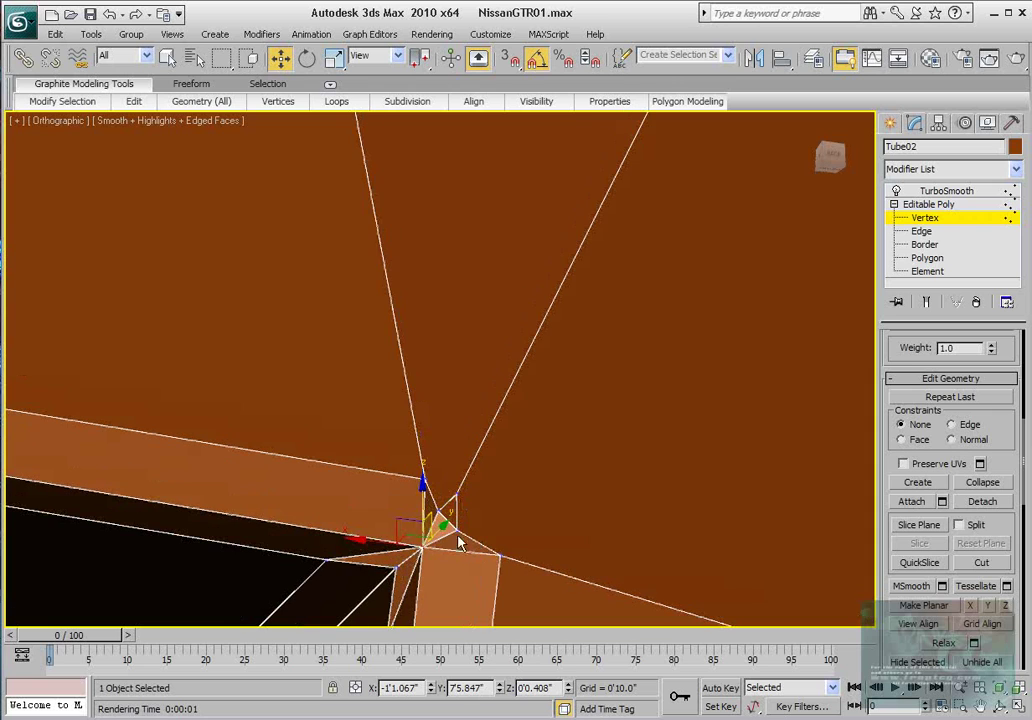
left_click_drag(455, 530, 456, 490)
left_click(425, 481)
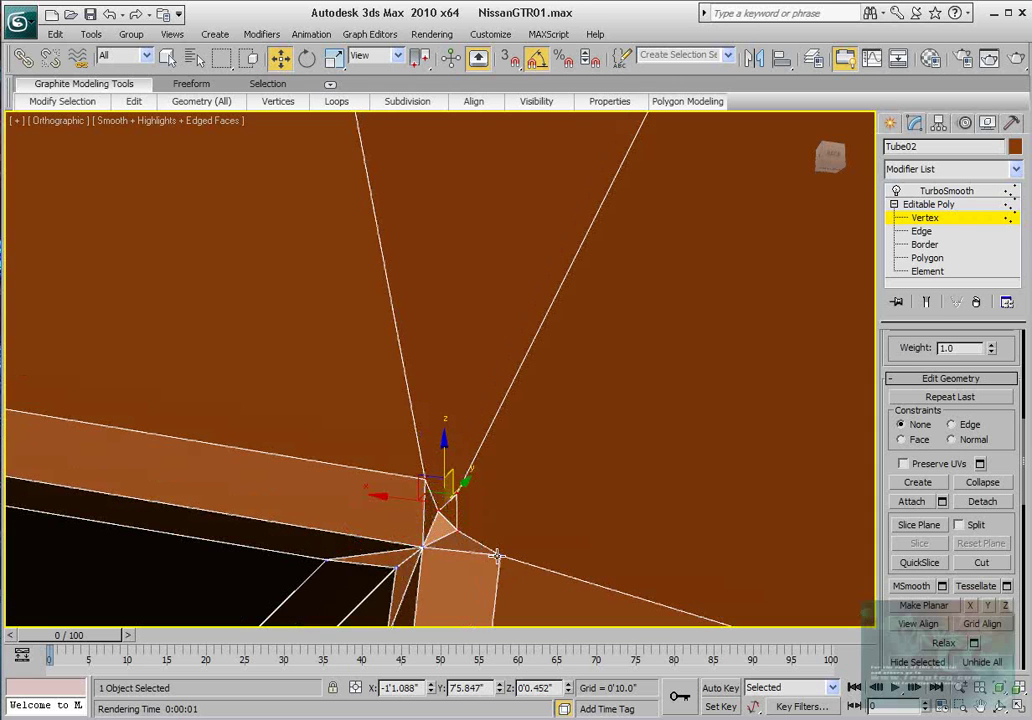
left_click(496, 554)
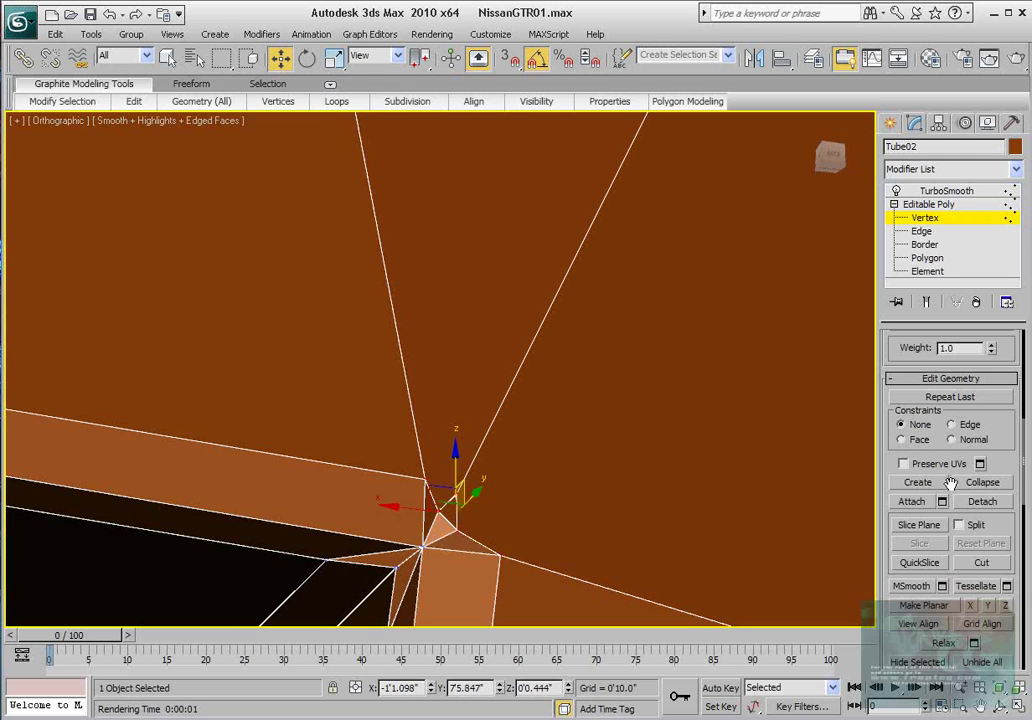
left_click(981, 483)
- Weld the remaining inner vertex of the recess corner onto the neighbouring middle corner vertex
middle_click_drag(458, 505, 427, 486)
scroll(474, 482, "down", 2)
left_click(427, 487)
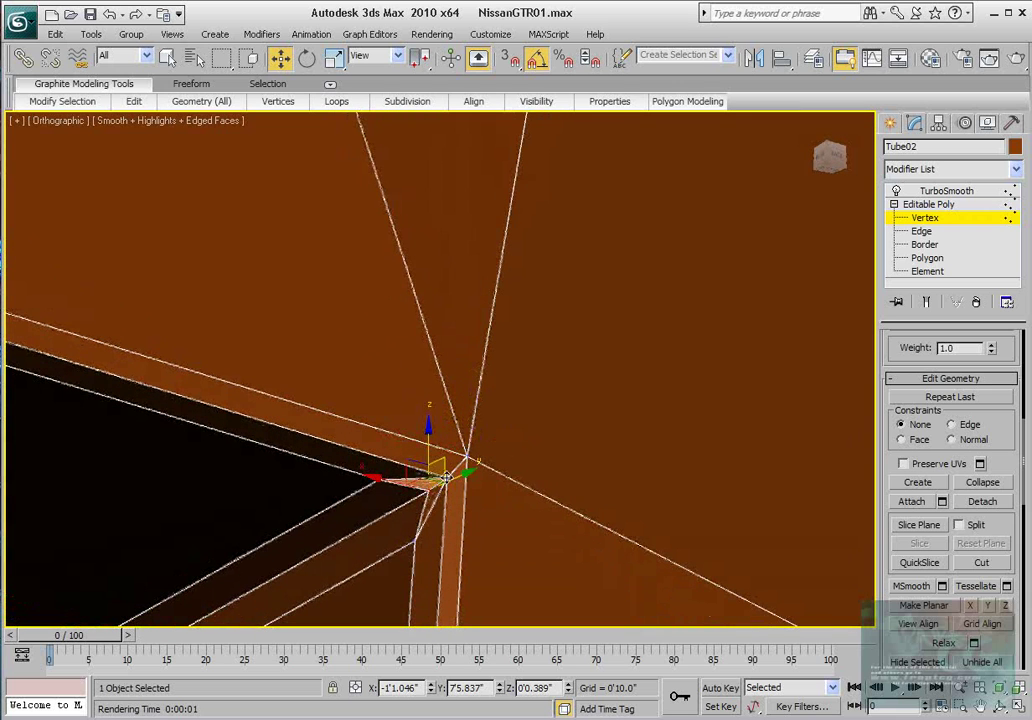
right_click(427, 488)
left_click(391, 602)
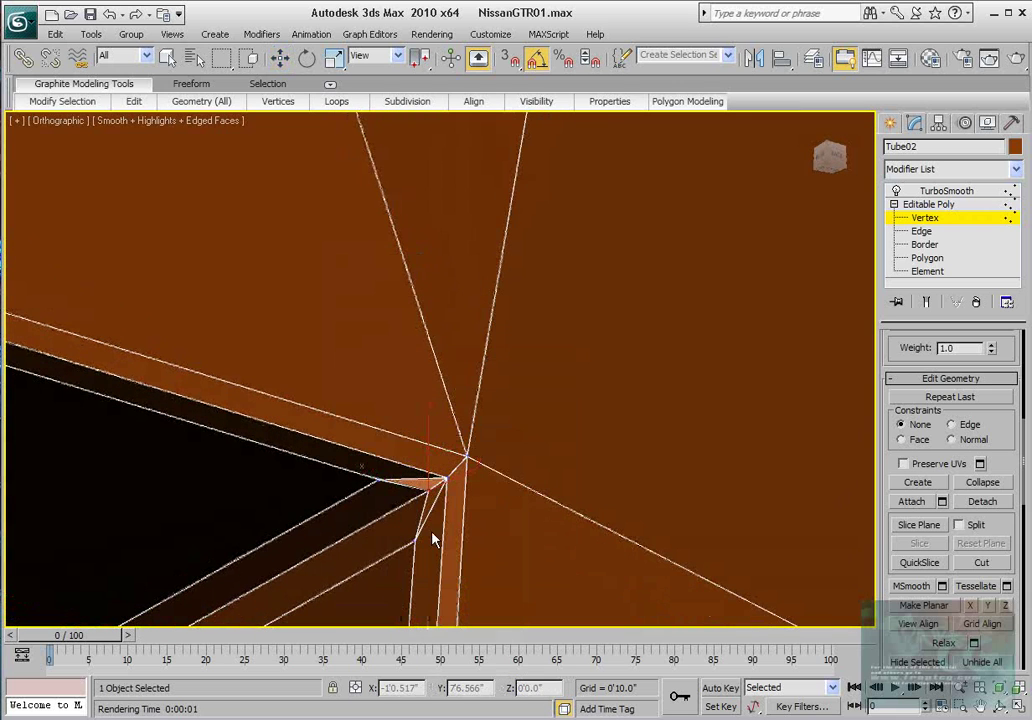
left_click(447, 476)
- Inspect the merged corner and the surrounding recess edges of the body panel up close and from a distance
middle_click_drag(446, 476, 425, 480, "alt")
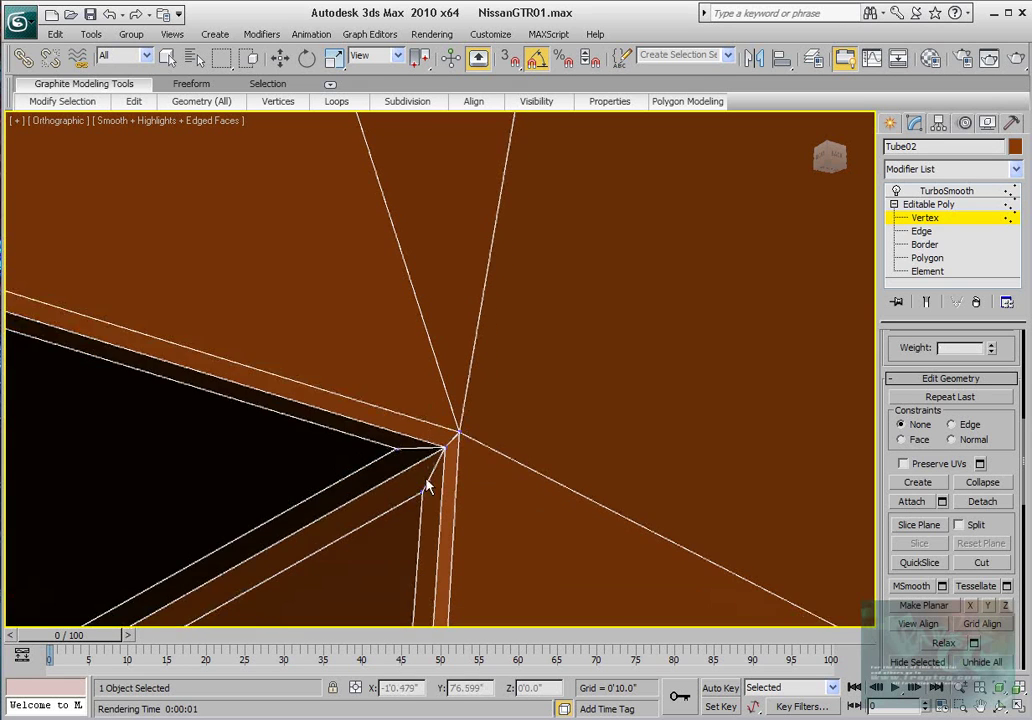
scroll(436, 477, "down", 3)
scroll(436, 470, "down", 10)
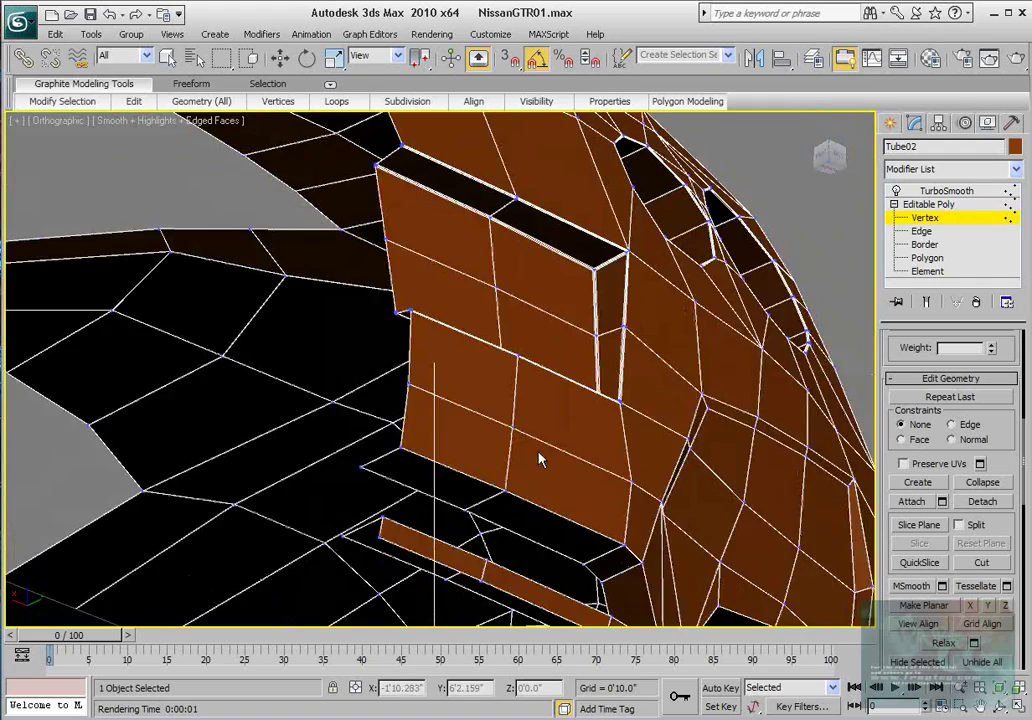
middle_click_drag(538, 452, 422, 585)
scroll(565, 395, "up", 5)
middle_click_drag(592, 392, 474, 440)
scroll(548, 480, "up", 5)
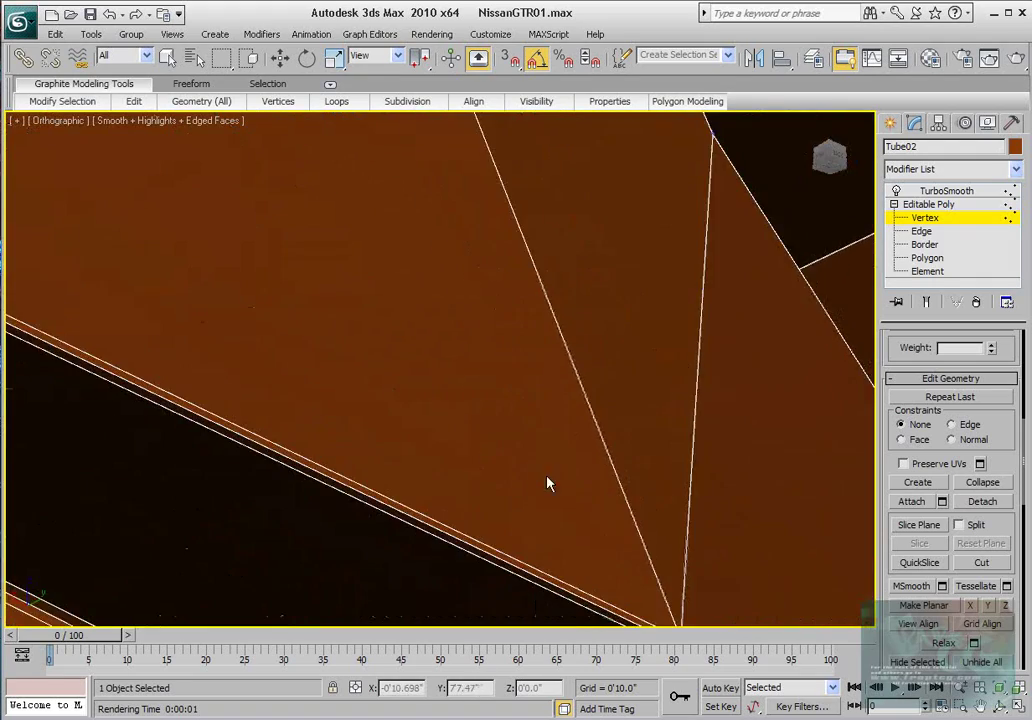
middle_click_drag(548, 485, 430, 273)
scroll(478, 360, "up", 2)
middle_click_drag(465, 412, 466, 342)
scroll(479, 346, "up", 2)
scroll(465, 345, "down", 5)
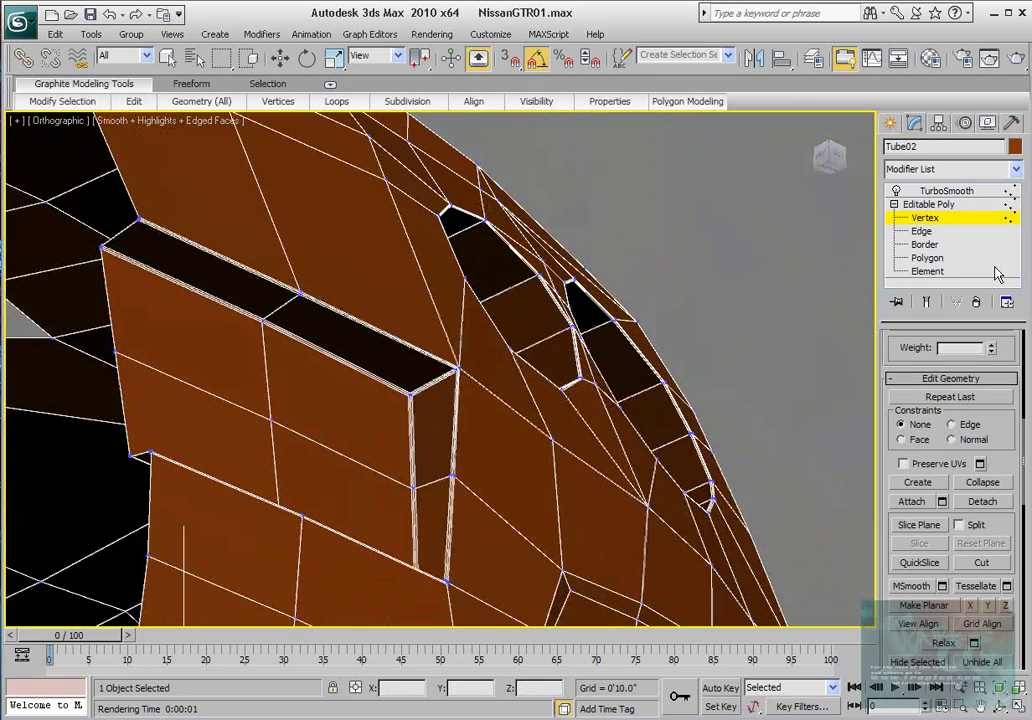
- Show the TurboSmooth result on the model and render the view to check the recess corner's shading
left_click(928, 303)
mouse_move(555, 347)
middle_mouse_down("alt")
mouse_move(469, 388)
mouse_move(540, 352)
middle_mouse_up("alt")
key("z")
scroll(518, 375, "up", 8)
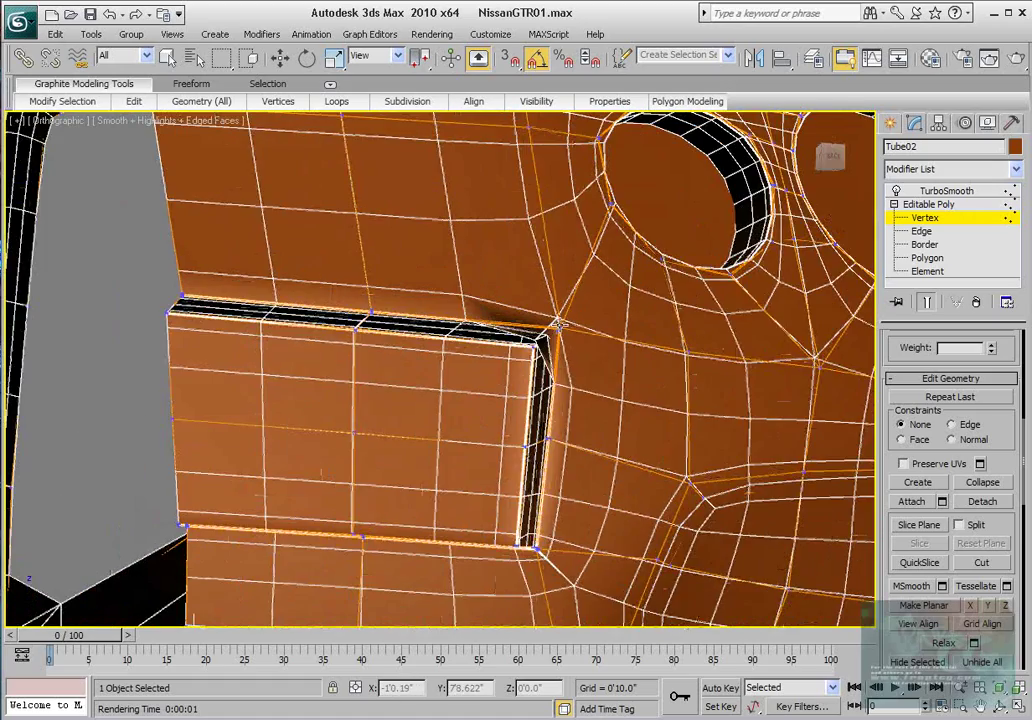
middle_click_drag(559, 324, 511, 365, "alt")
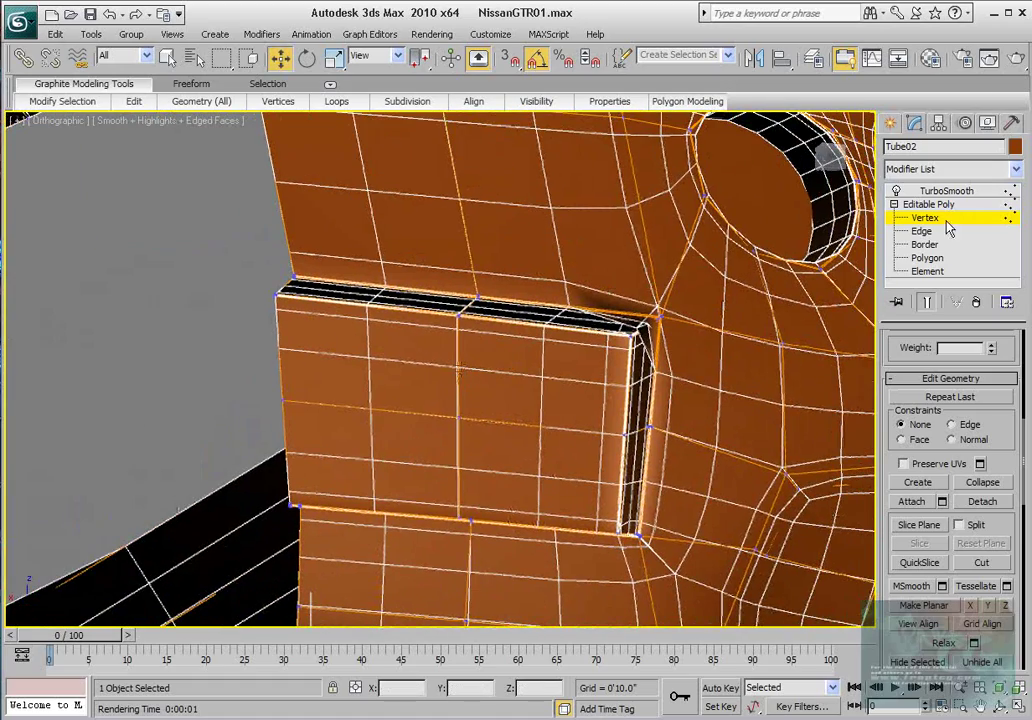
left_click(989, 58)
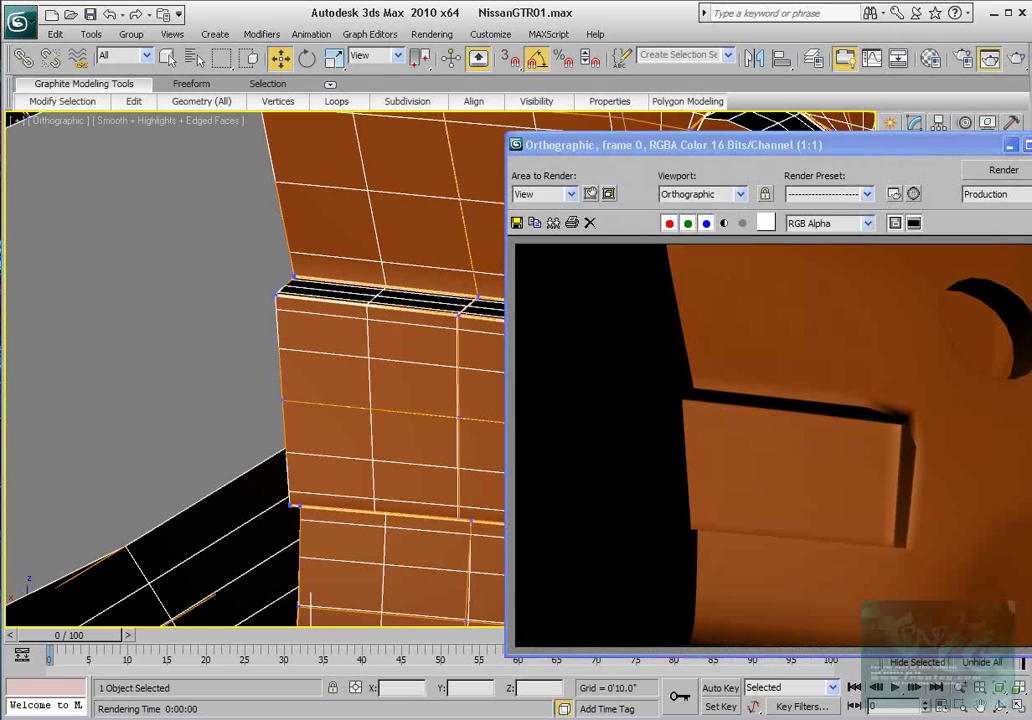
left_click(1010, 146)
- Undo the last vertex weld at the recess corner and return to the unsmoothed mesh display
middle_click_drag(583, 412, 424, 466)
scroll(415, 475, "up", 4)
key("ctrl+z")
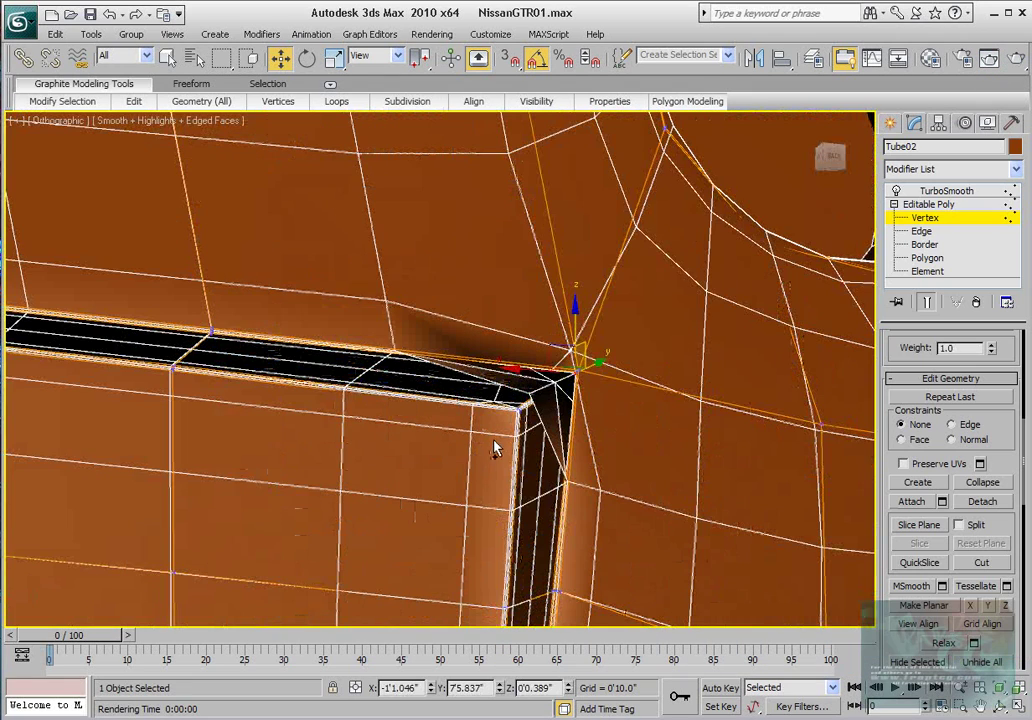
scroll(728, 348, "up", 8)
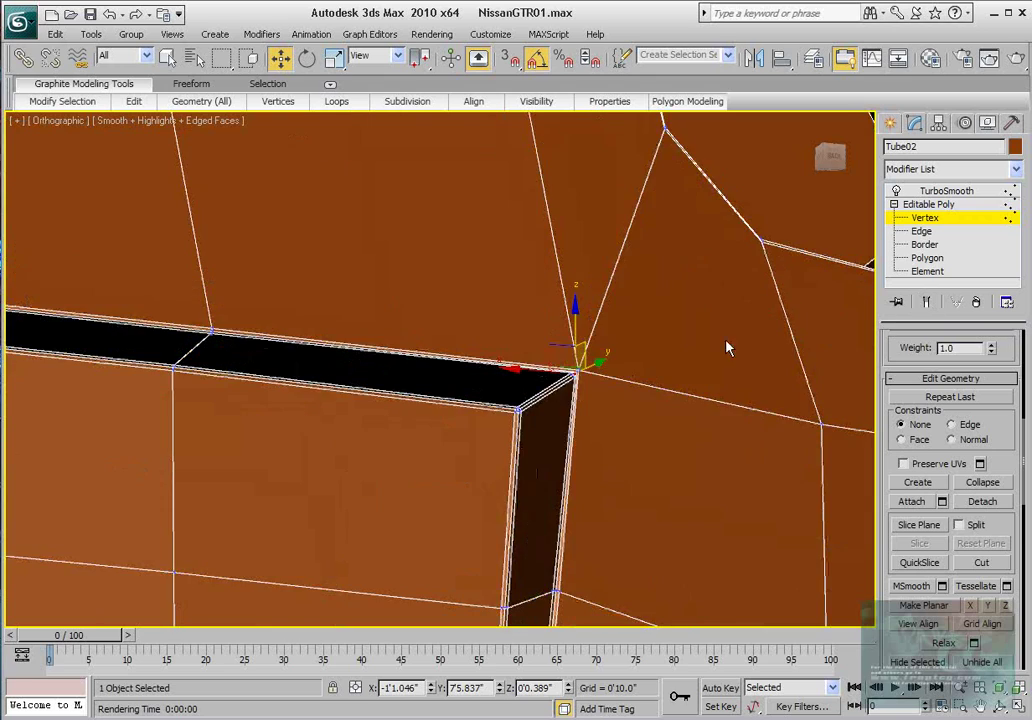
- Move the inner corner vertex along Y to about 7'5.784" and select the short edge beside it
middle_click_drag(687, 411, 484, 283)
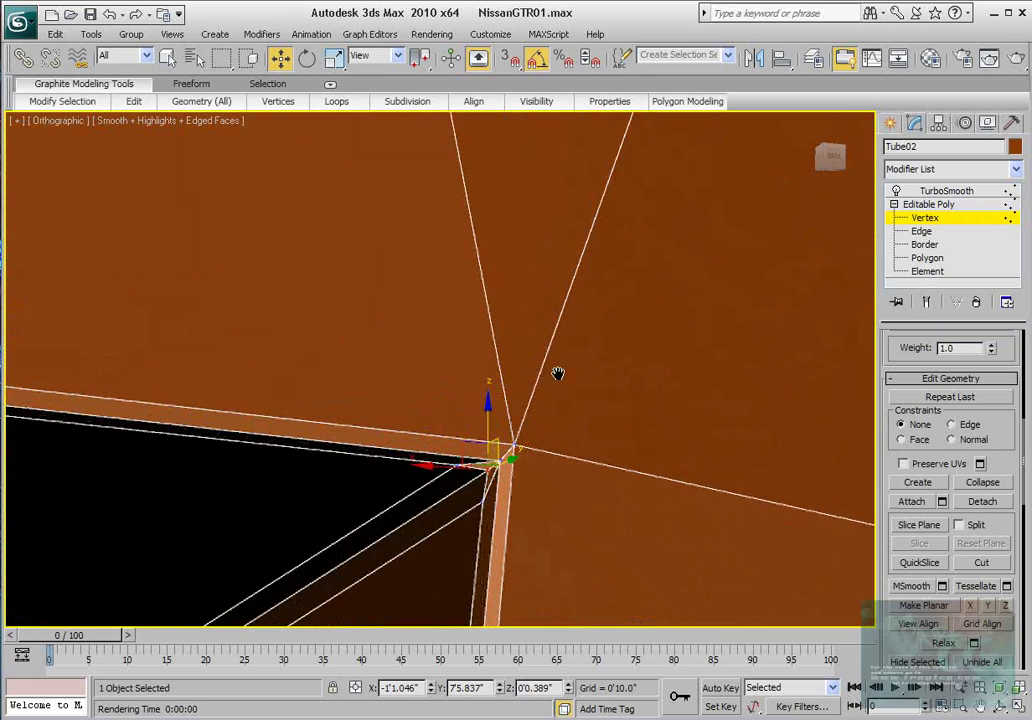
scroll(521, 323, "up", 4)
middle_click_drag(533, 326, 541, 316, "alt")
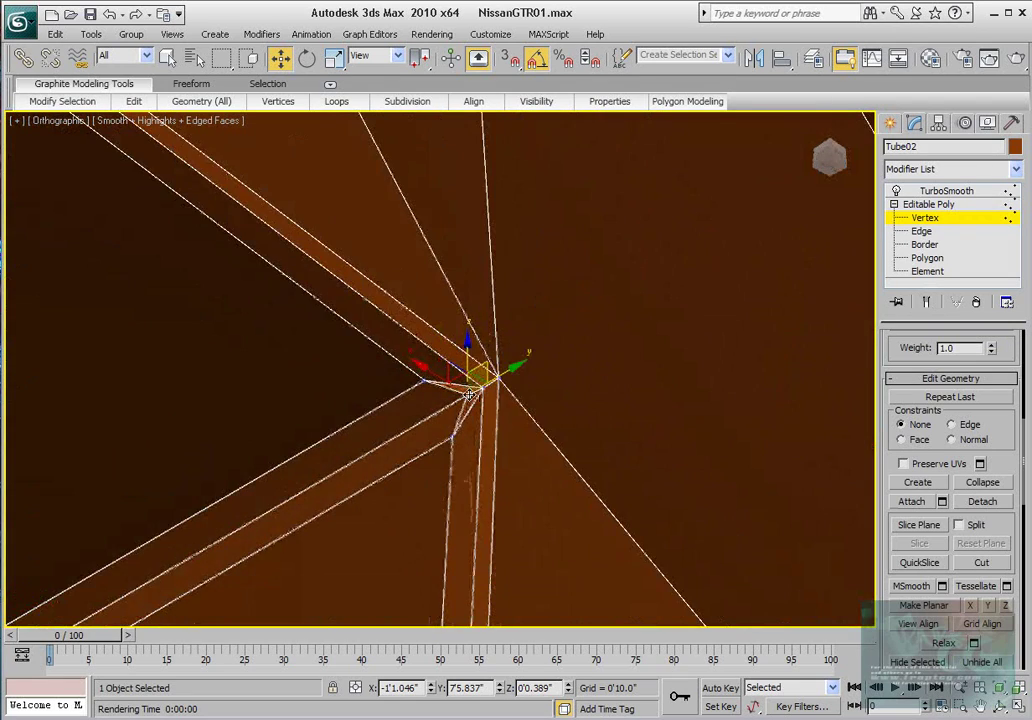
left_click_drag(499, 373, 463, 378)
middle_click_drag(463, 378, 493, 362, "alt")
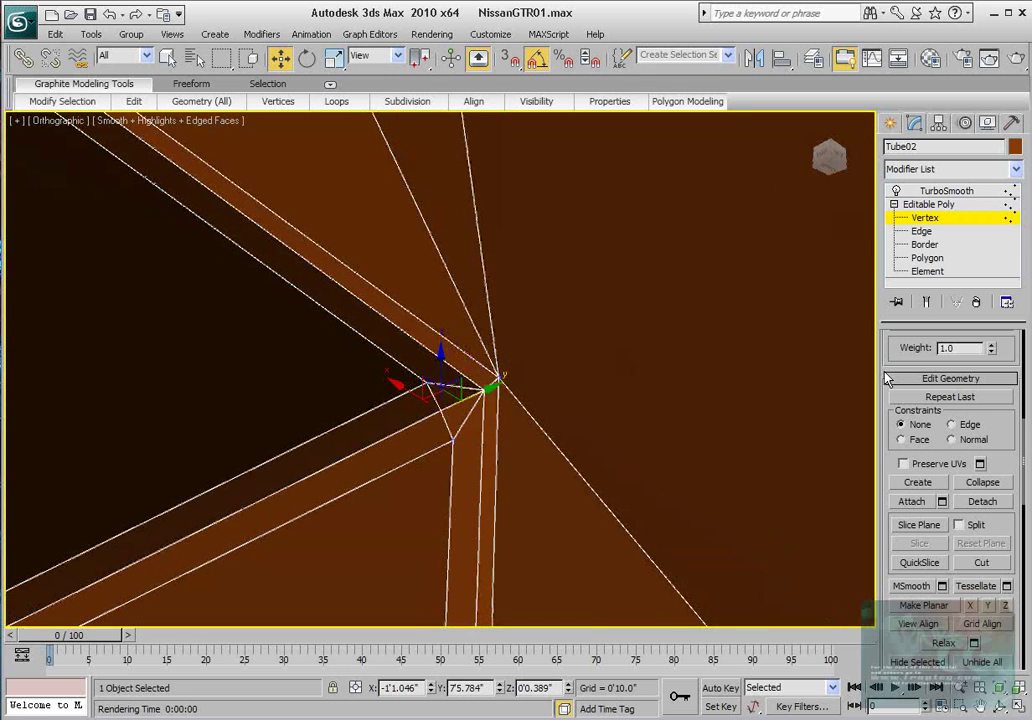
key("2")
left_click(473, 420)
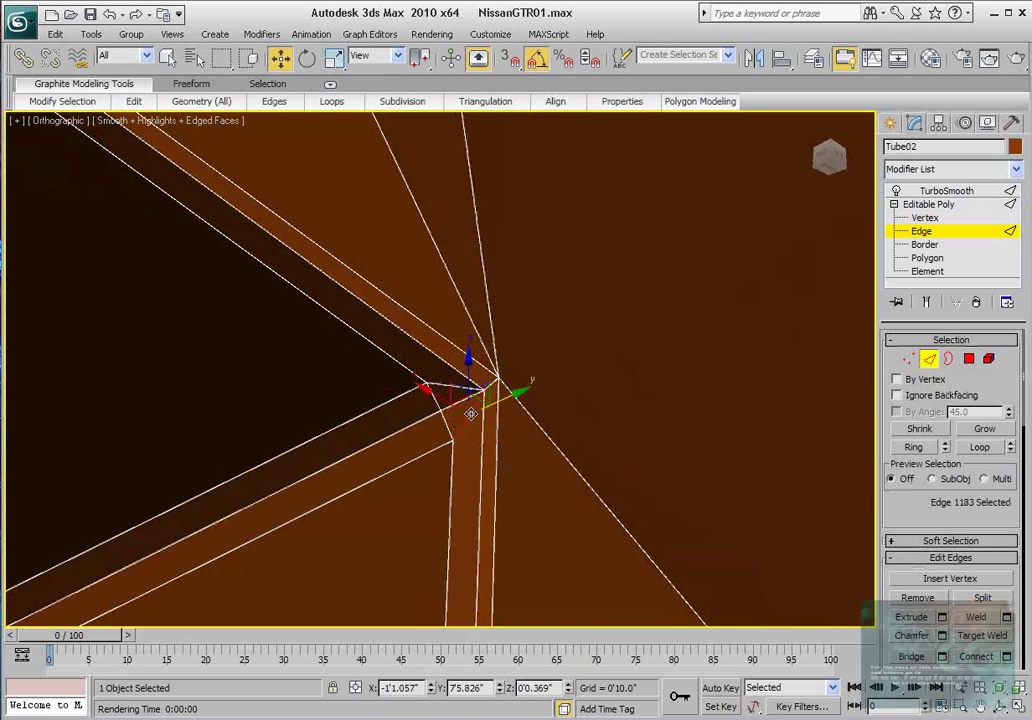
- Undo the vertex edits at the recess corner back to the original chamfered geometry with its edges selected
mouse_move(499, 401)
middle_mouse_down()
mouse_move(490, 410)
mouse_move(521, 396)
mouse_move(472, 438)
mouse_move(484, 392)
mouse_move(556, 410)
mouse_move(525, 430)
mouse_move(537, 449)
mouse_move(560, 410)
mouse_move(548, 414)
mouse_move(539, 401)
mouse_move(495, 488)
mouse_move(467, 430)
mouse_move(494, 420)
middle_mouse_up()
key("ctrl+z")
key("ctrl+z")
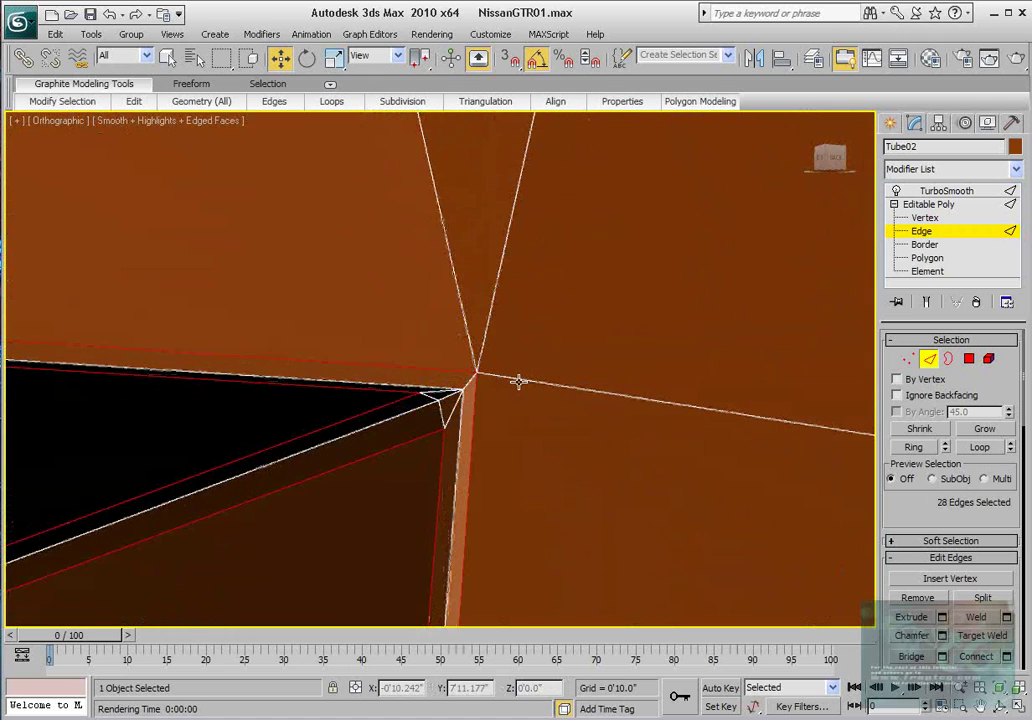
key("ctrl+z")
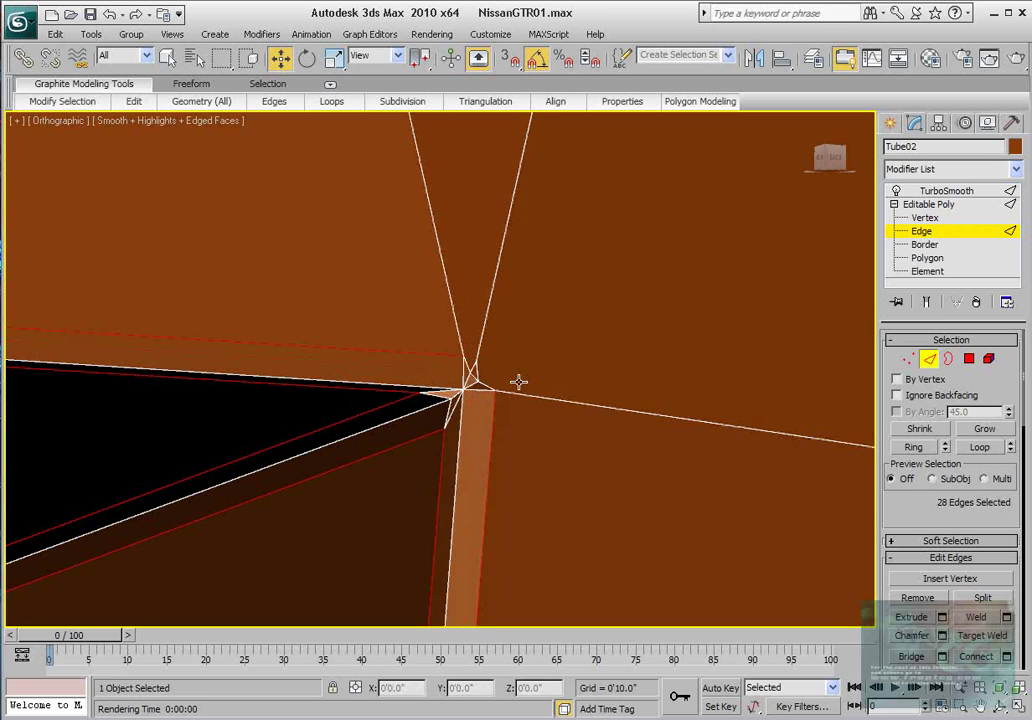
left_click(503, 390, "ctrl")
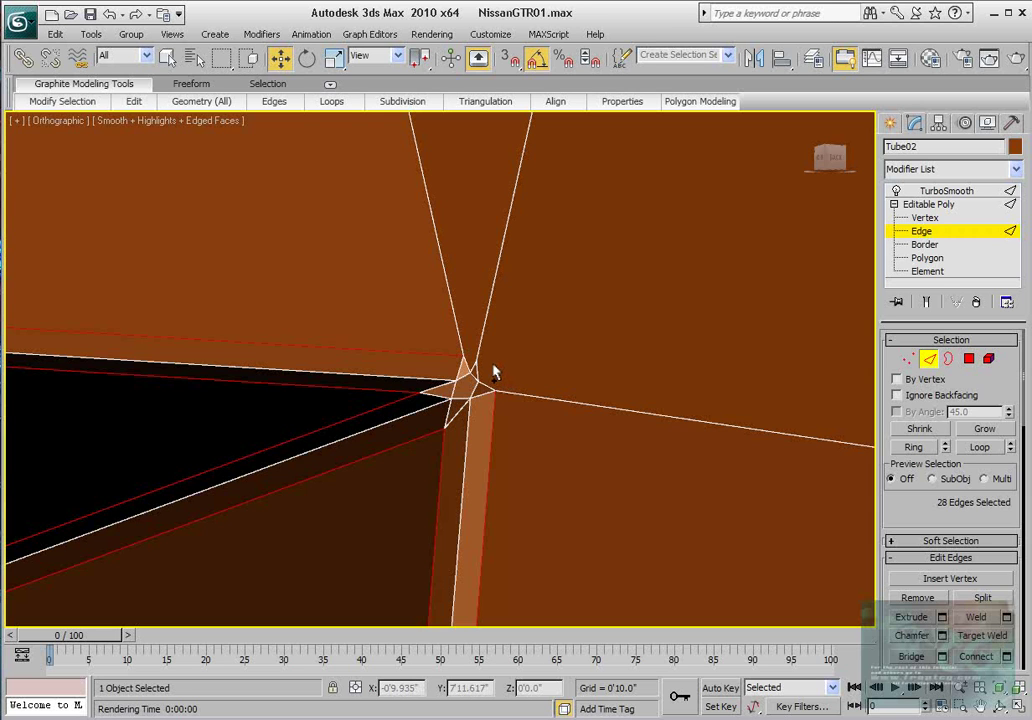
- Examine the chamfered edges and the small faces where they meet at the recess corner
middle_click_drag(467, 350, 484, 342)
scroll(484, 340, "down", 4)
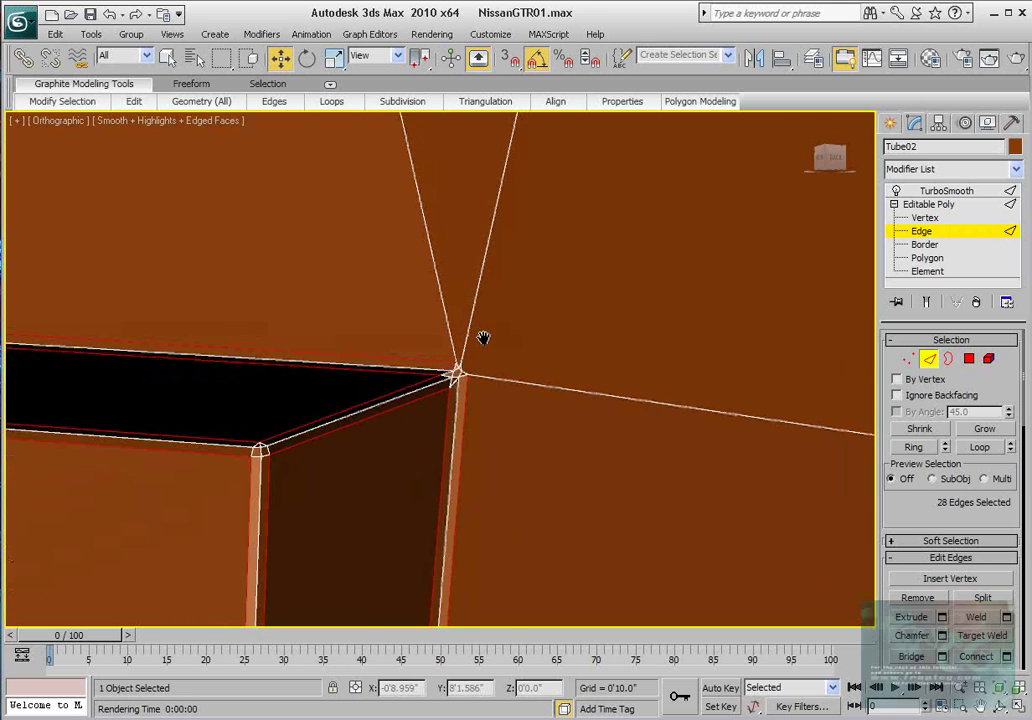
scroll(481, 342, "down", 5)
scroll(479, 346, "up", 4)
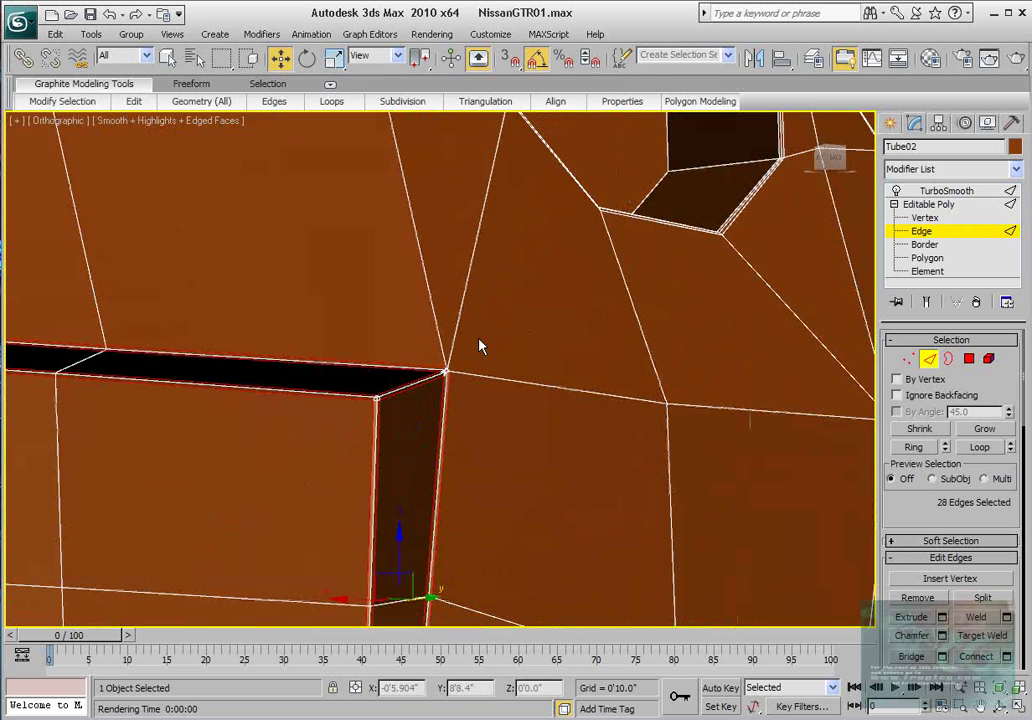
scroll(495, 340, "up", 4)
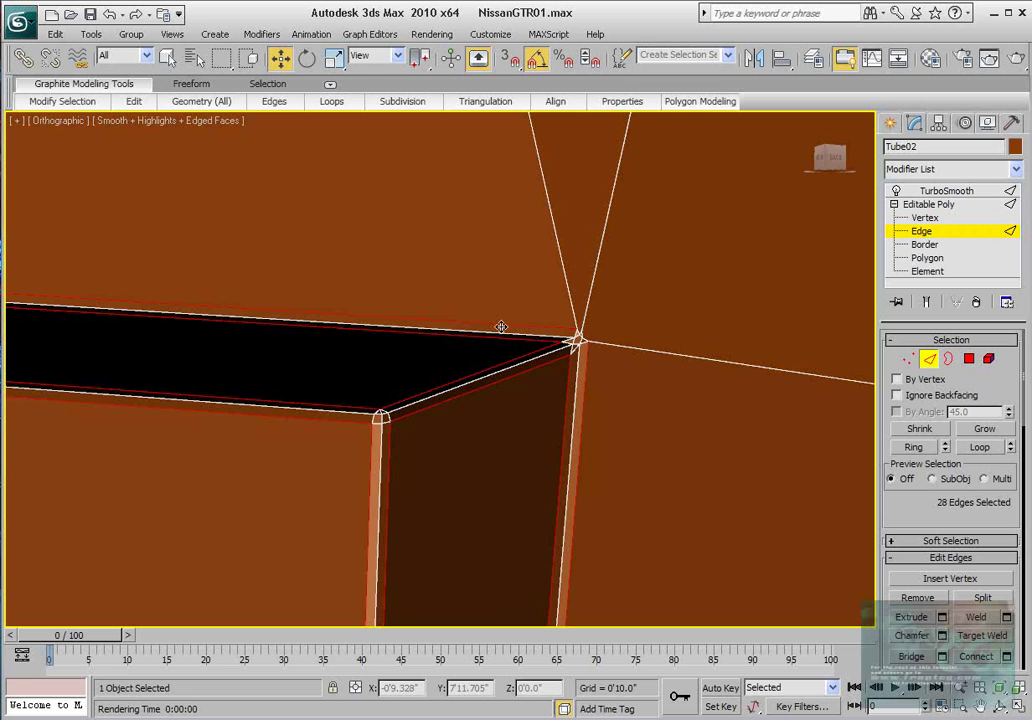
middle_click_drag(501, 327, 433, 329)
scroll(433, 329, "up", 2)
middle_click_drag(575, 329, 392, 329)
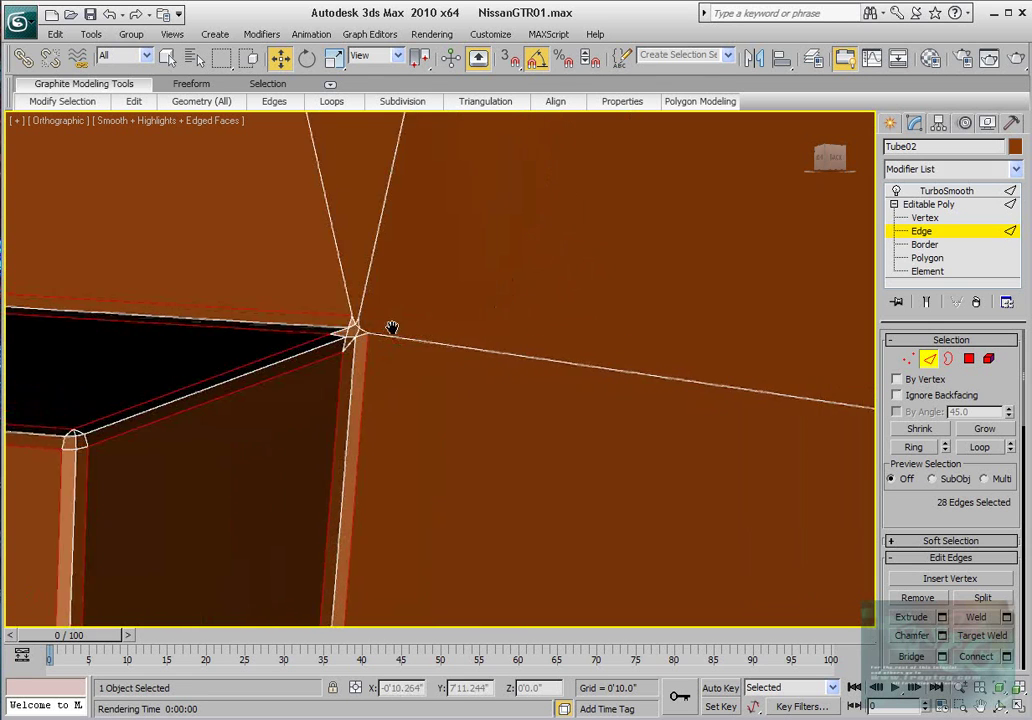
scroll(392, 329, "up", 3)
middle_click_drag(293, 293, 471, 296)
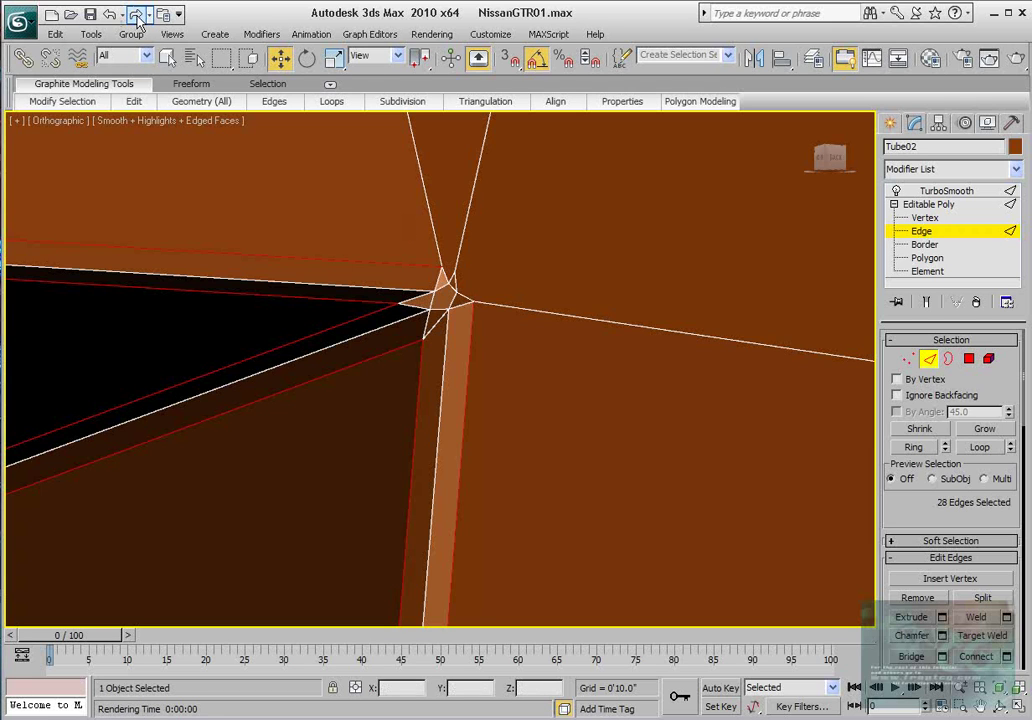
- Redo the undone vertex edits and welds at the recess corner
left_click(137, 18)
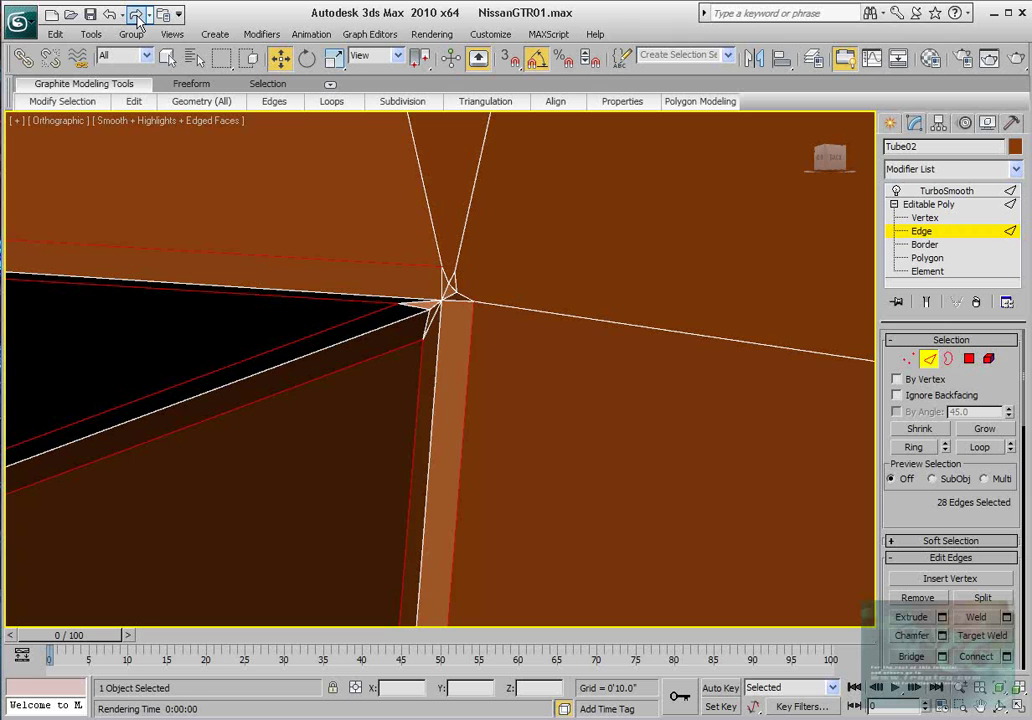
left_click(137, 18)
left_click(137, 18)
left_click(137, 18)
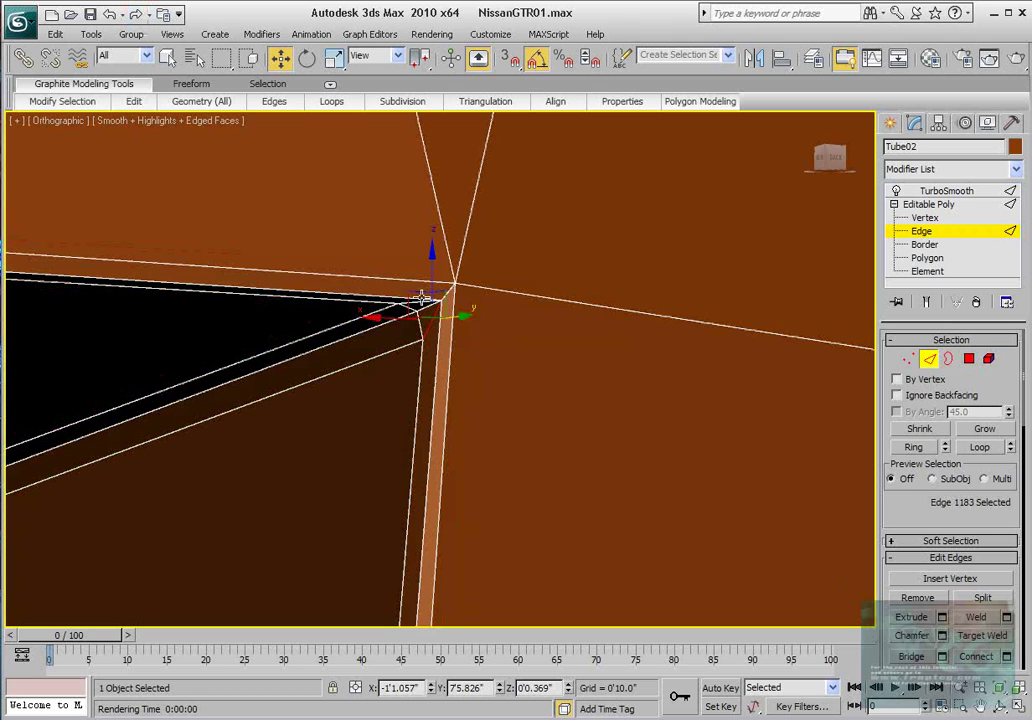
- Examine the restored recess corner and the body panels around it for where supporting edges can run
middle_click_drag(428, 300, 450, 330, "alt")
middle_click_drag(497, 407, 113, 387)
scroll(145, 380, "down", 3)
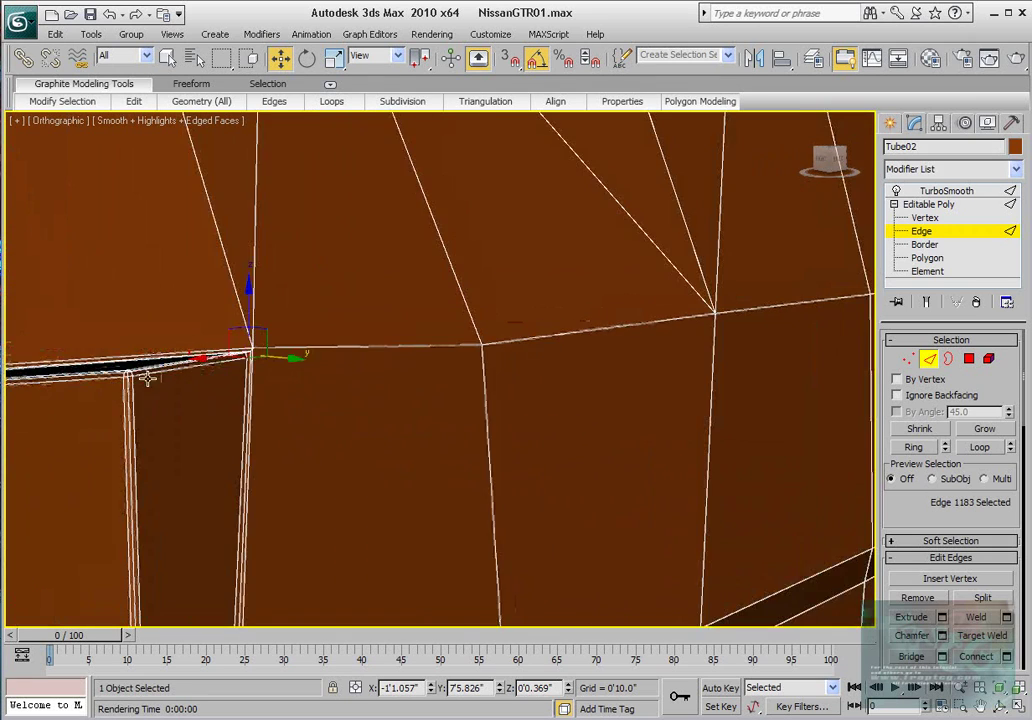
scroll(187, 380, "down", 5)
middle_click_drag(189, 385, 362, 377, "alt")
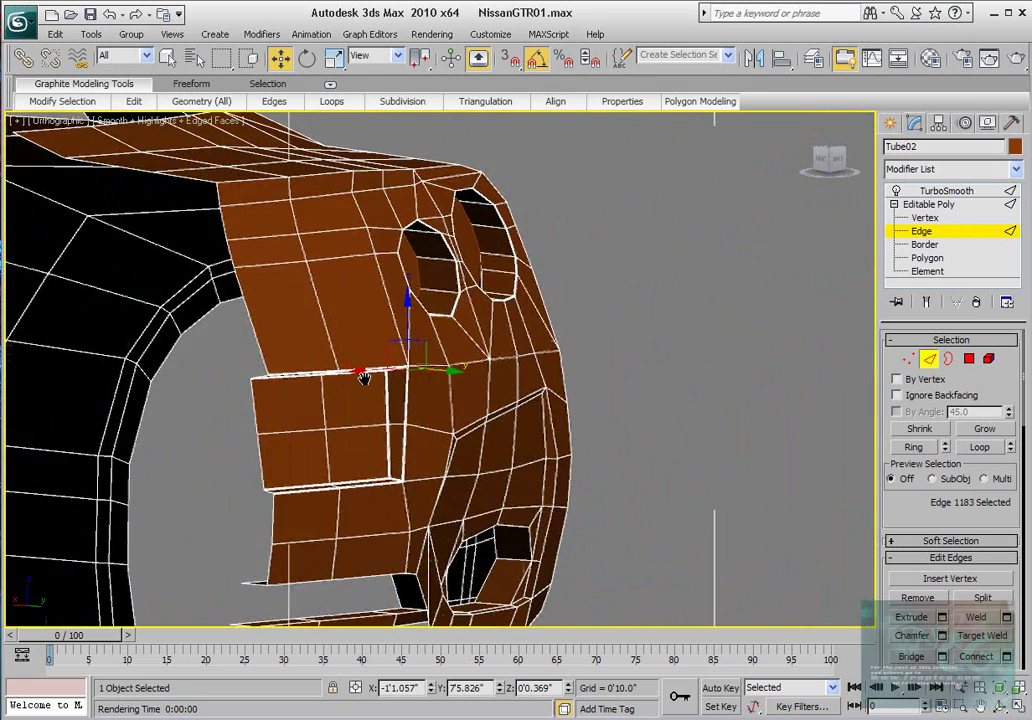
scroll(368, 384, "up", 8)
middle_click_drag(289, 354, 397, 387)
scroll(408, 384, "up", 3)
middle_click_drag(343, 365, 394, 368)
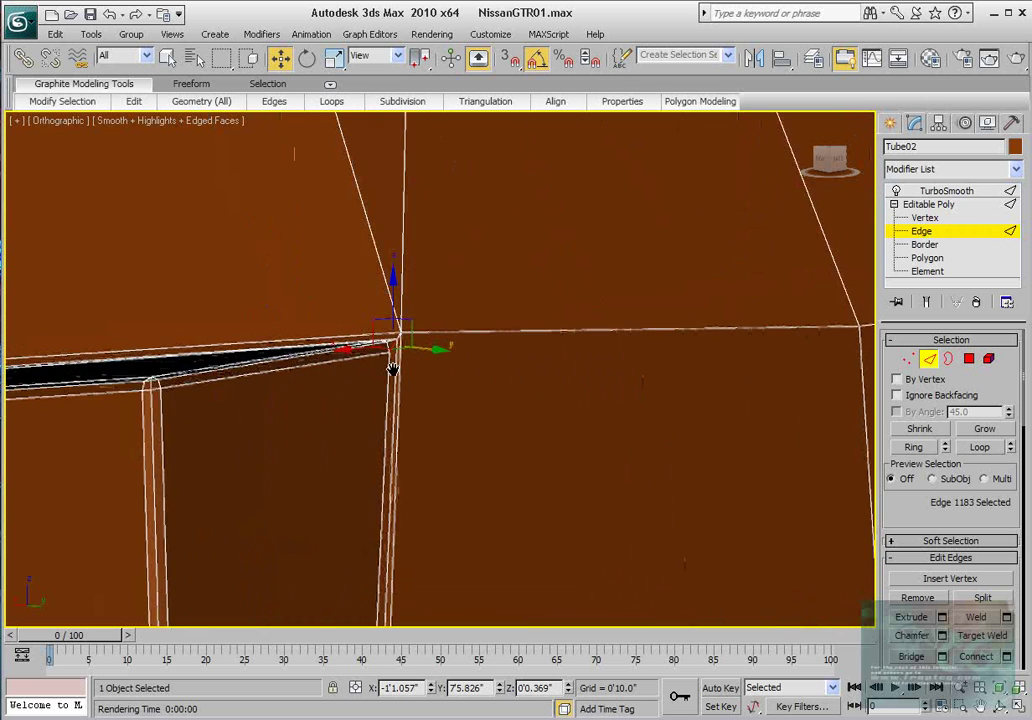
scroll(402, 358, "up", 3)
- Cut a new edge from the chamfer vertex just below the recess corner across the side panel to the next vertex
left_click(908, 358)
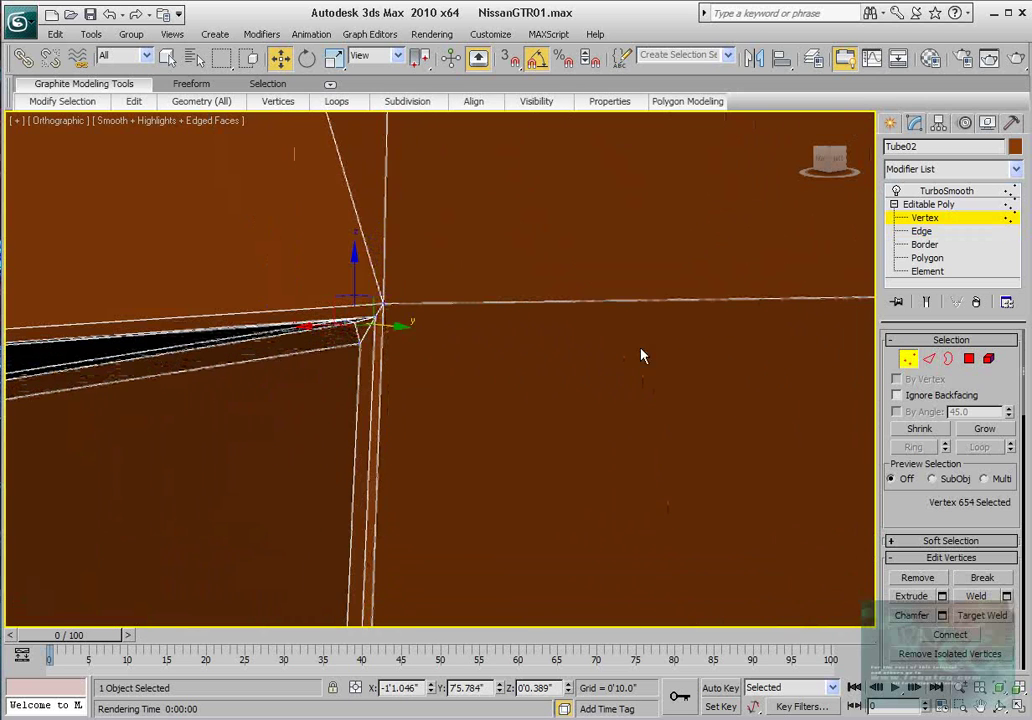
middle_click_drag(640, 355, 521, 358, "alt")
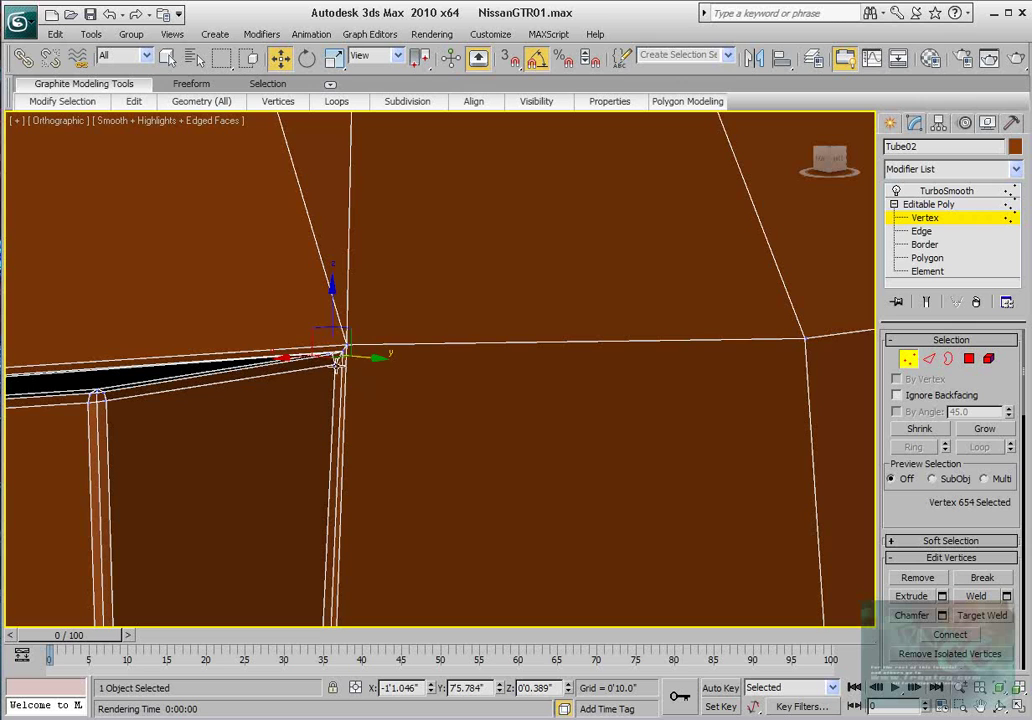
left_click(341, 363)
scroll(931, 523, "down", 5)
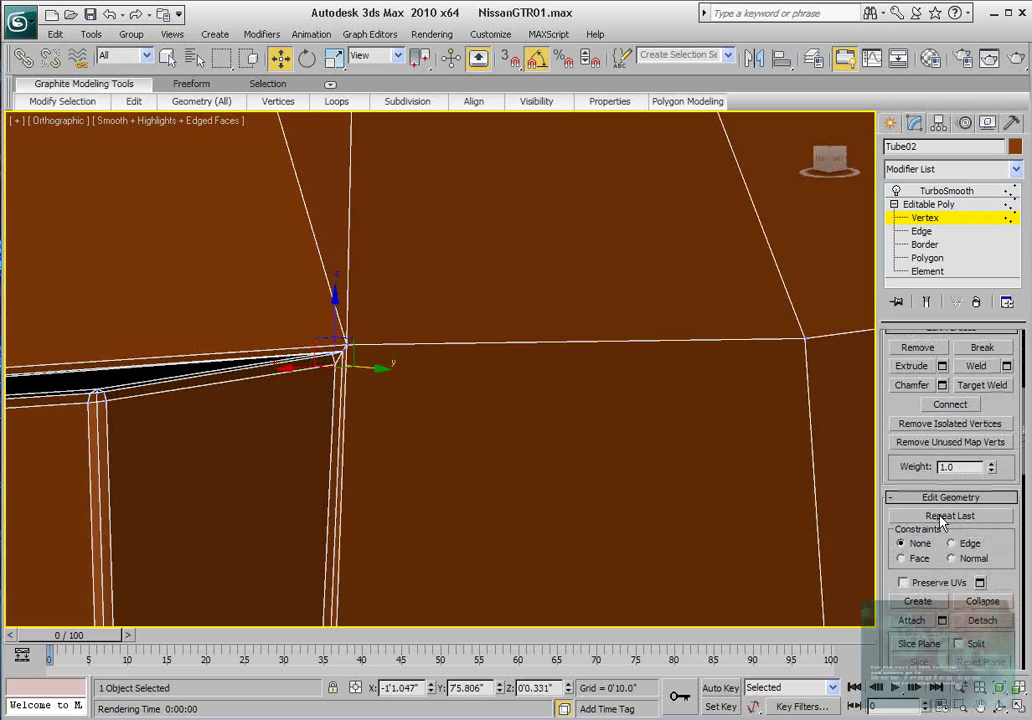
scroll(921, 595, "down", 2)
left_click(982, 581)
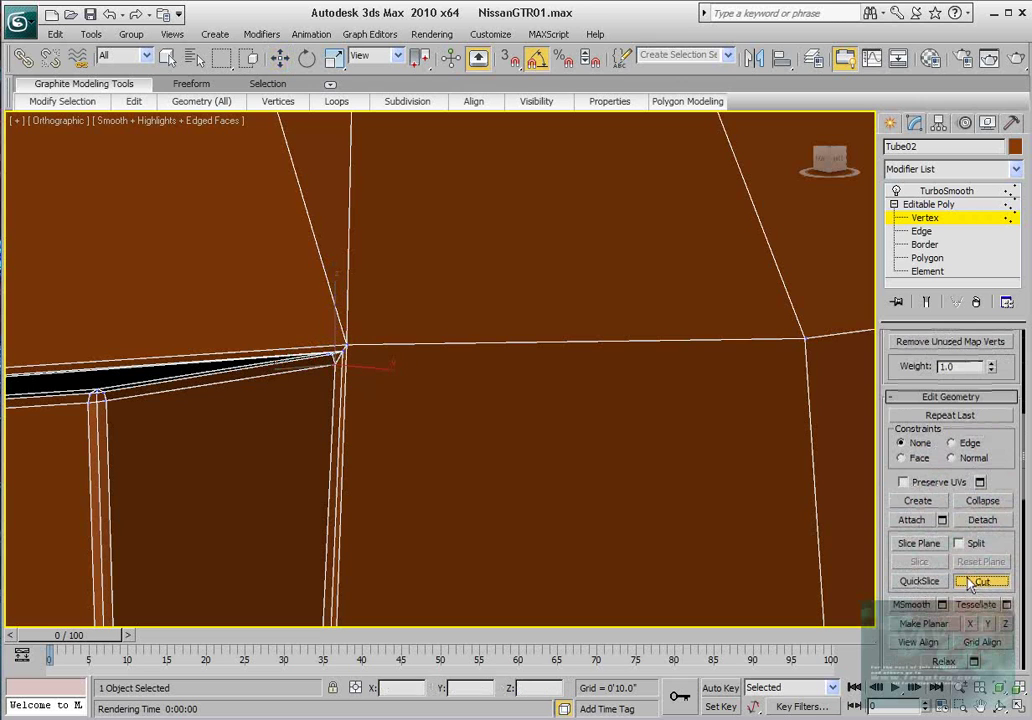
left_click(340, 357)
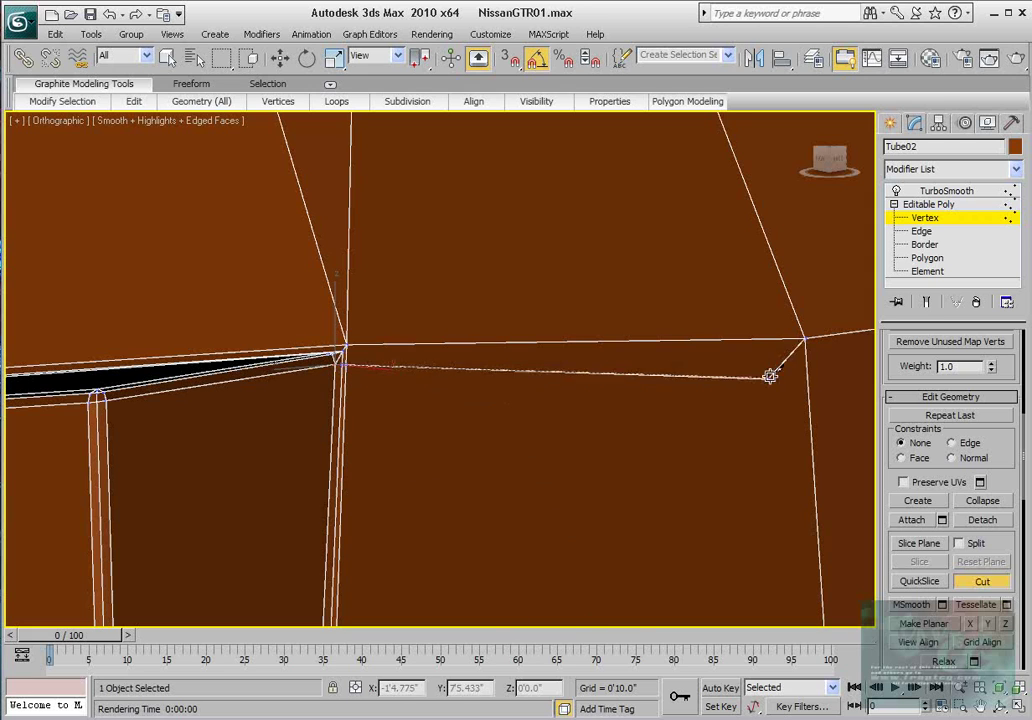
left_click(804, 341)
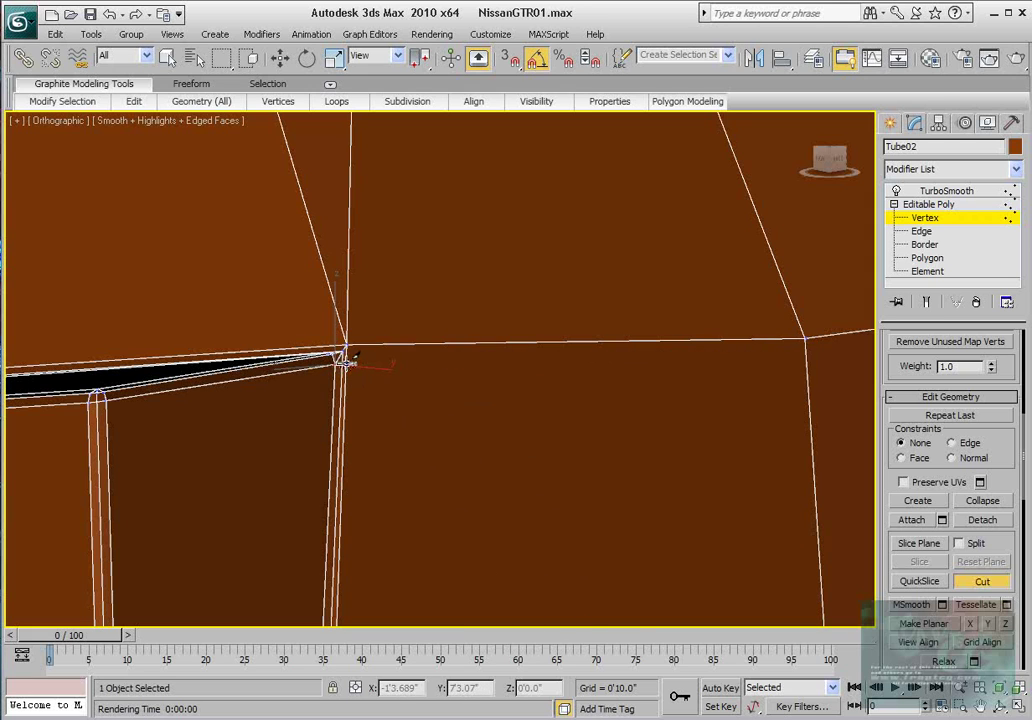
left_click(344, 358)
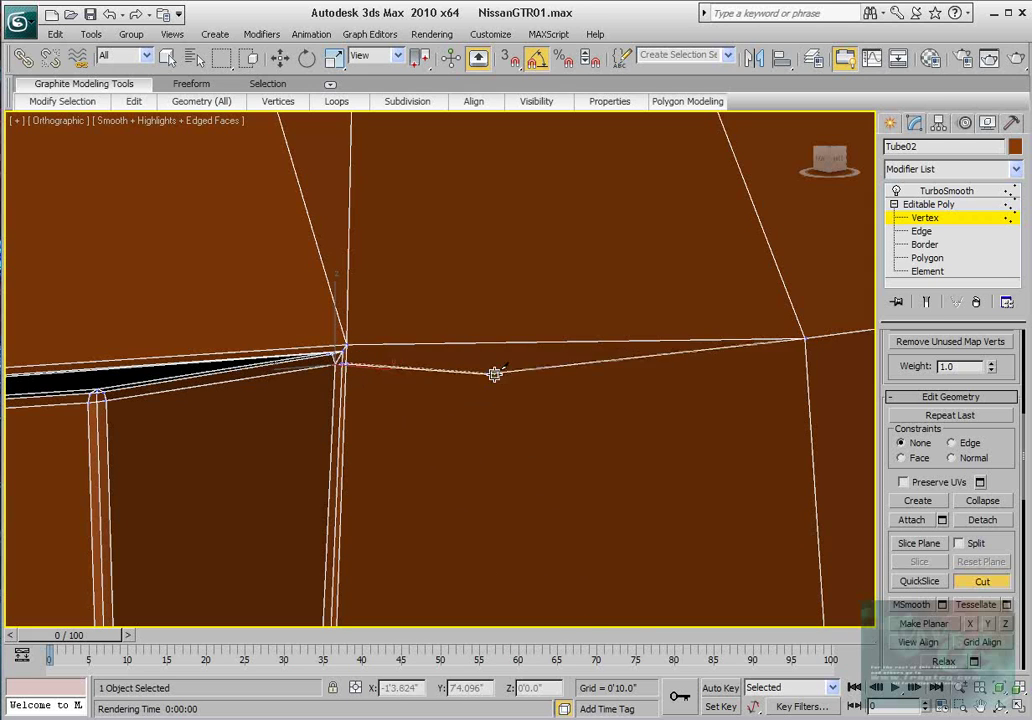
left_click(805, 339)
right_click(737, 394)
- Cut a second edge from the chamfer vertex beside the recess corner up to the panel vertex above it
middle_click_drag(737, 394, 570, 394)
scroll(567, 394, "down", 3)
middle_click_drag(430, 396, 449, 344)
scroll(578, 393, "up", 6)
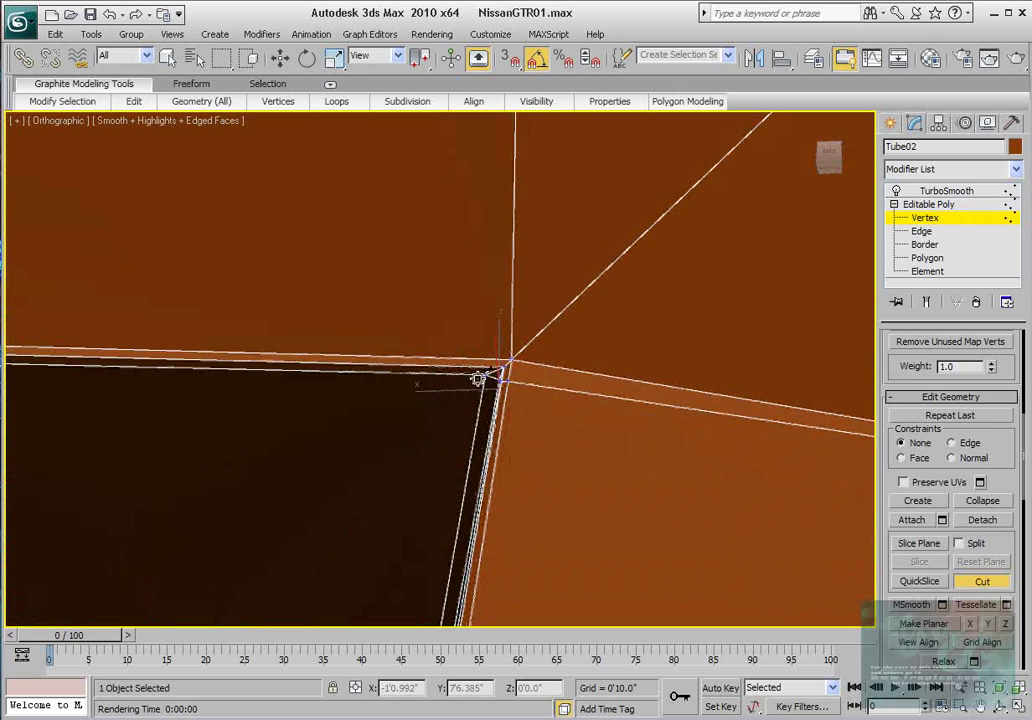
scroll(483, 373, "down", 5)
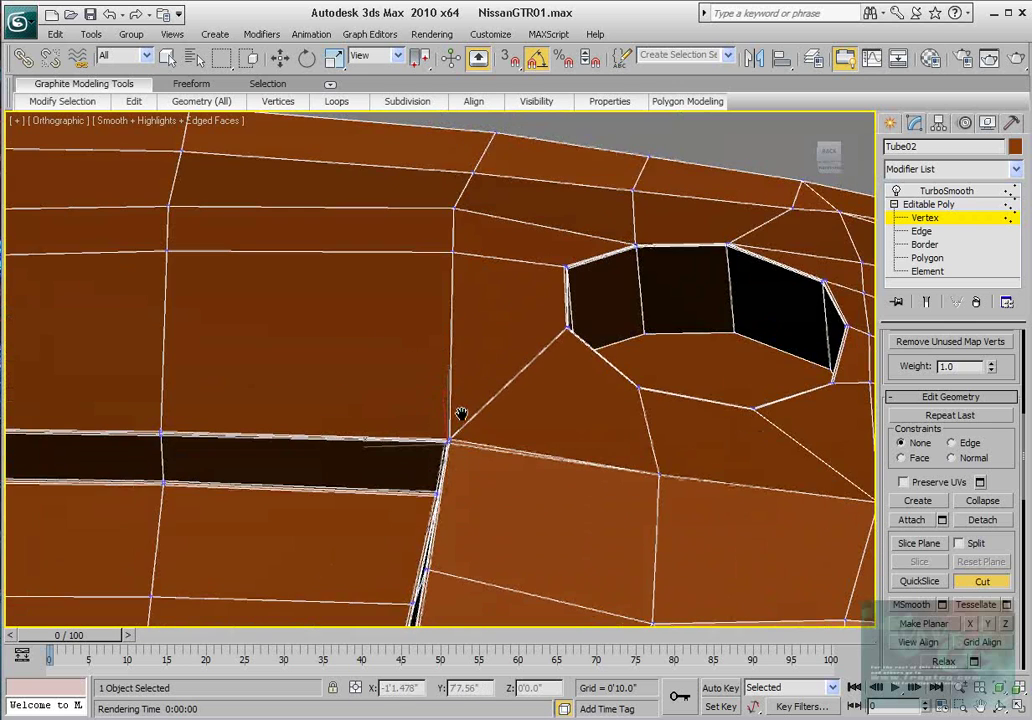
scroll(458, 410, "up", 2)
scroll(455, 401, "up", 2)
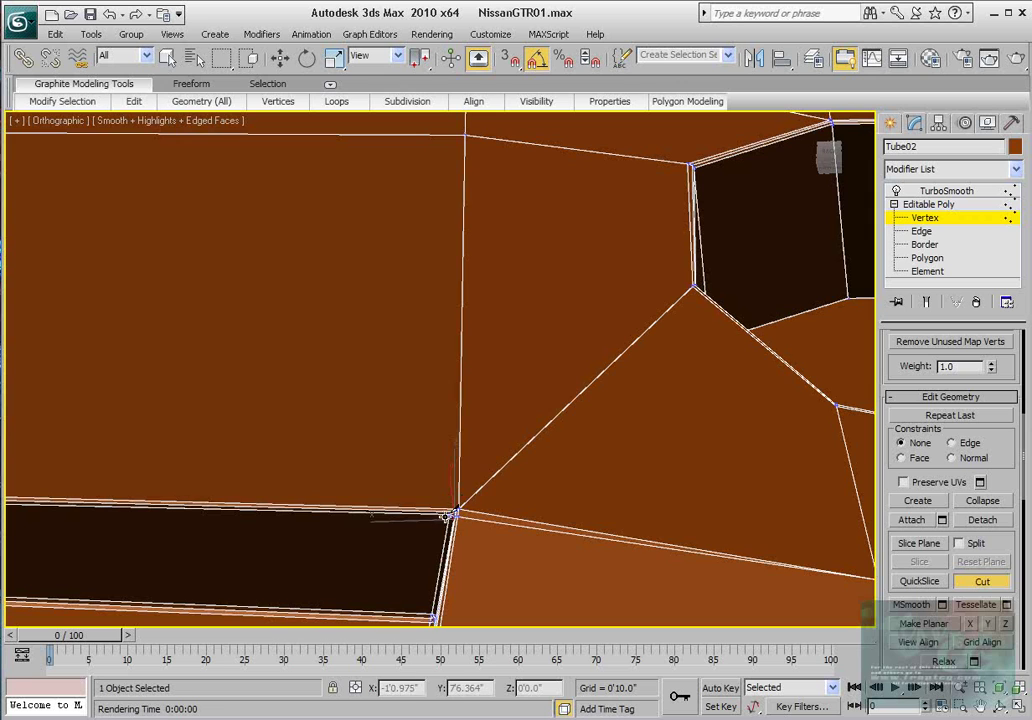
middle_click_drag(443, 498, 433, 466)
scroll(435, 468, "up", 2)
middle_click_drag(440, 520, 433, 534)
scroll(433, 436, "down", 2)
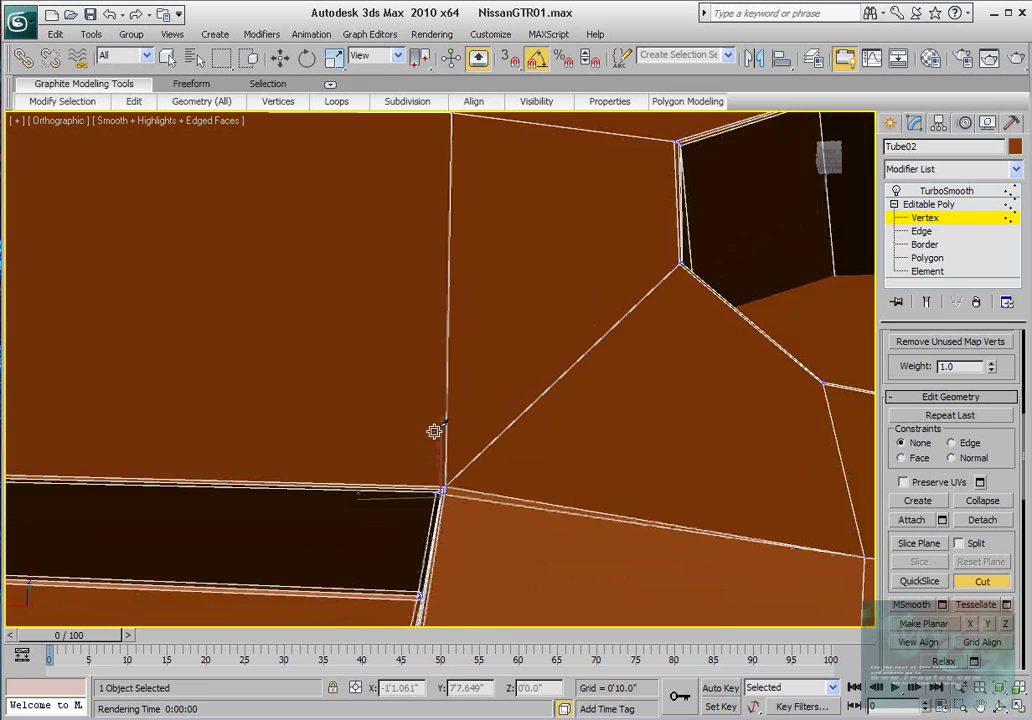
middle_click_drag(434, 431, 420, 498)
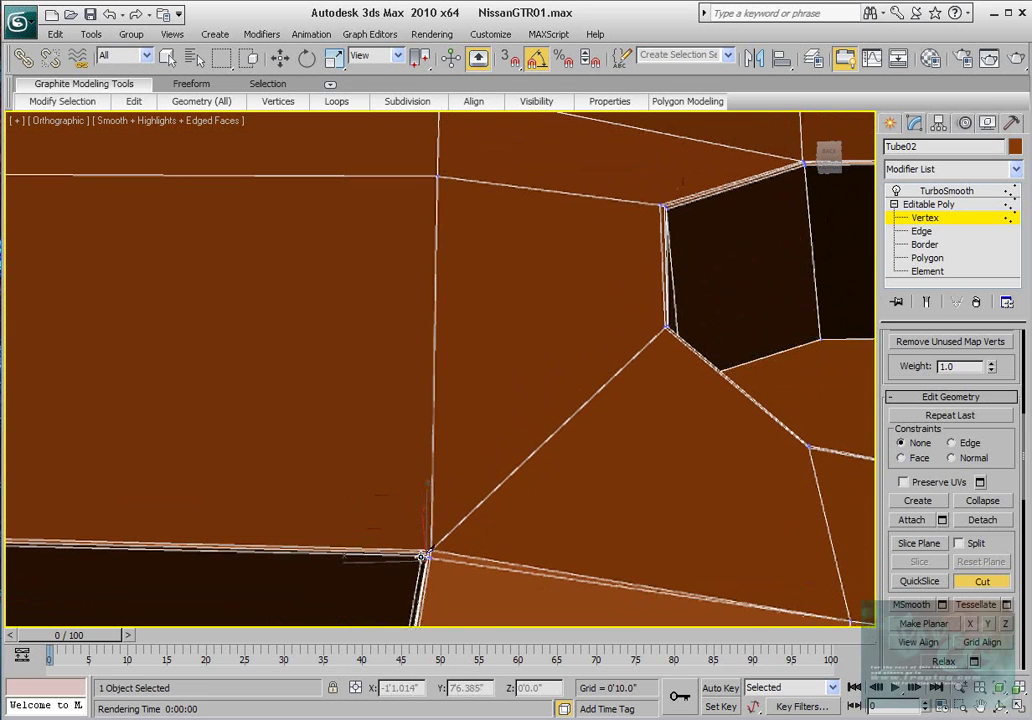
left_click(436, 175)
- Remove the two surplus diagonal edges crossing the small faces inside the recess corner
scroll(410, 378, "up", 3)
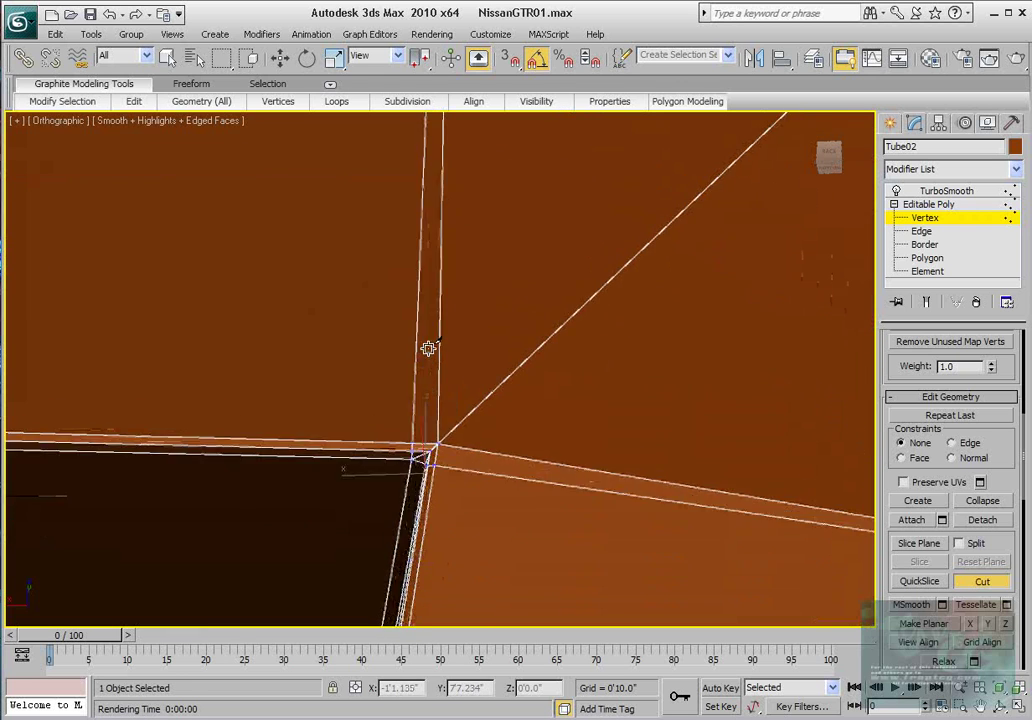
scroll(428, 348, "up", 3)
middle_click_drag(392, 424, 415, 357)
mouse_move(458, 455)
middle_mouse_down("alt")
mouse_move(413, 430)
mouse_move(452, 421)
mouse_move(424, 451)
mouse_move(445, 447)
middle_mouse_up("alt")
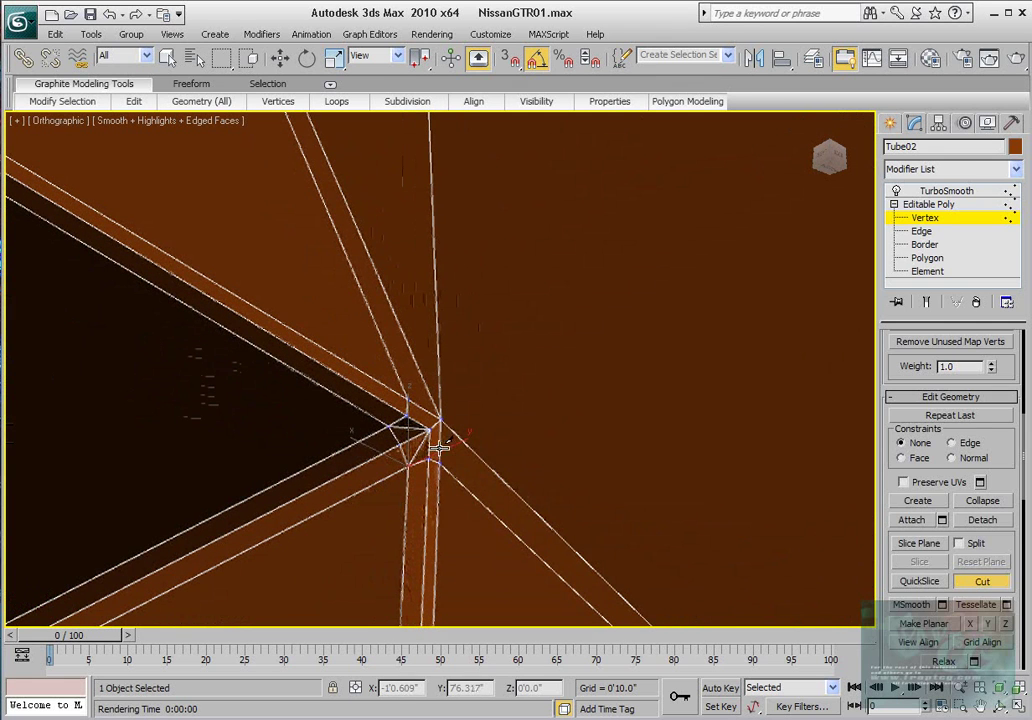
key("2")
key("w")
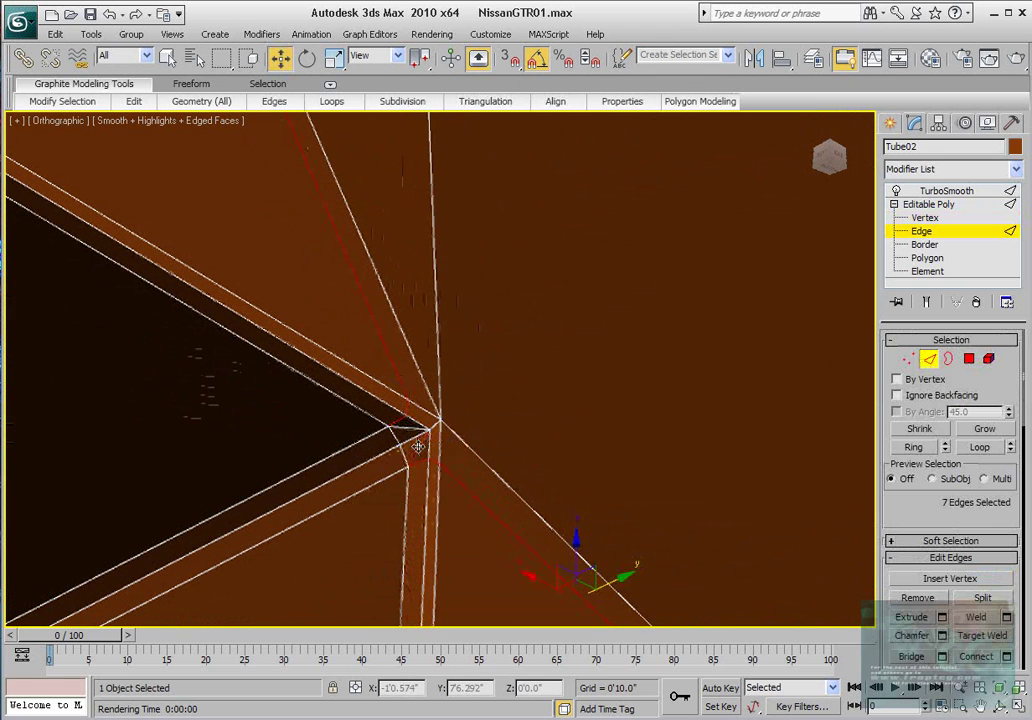
left_click(418, 446)
key("BackSpace")
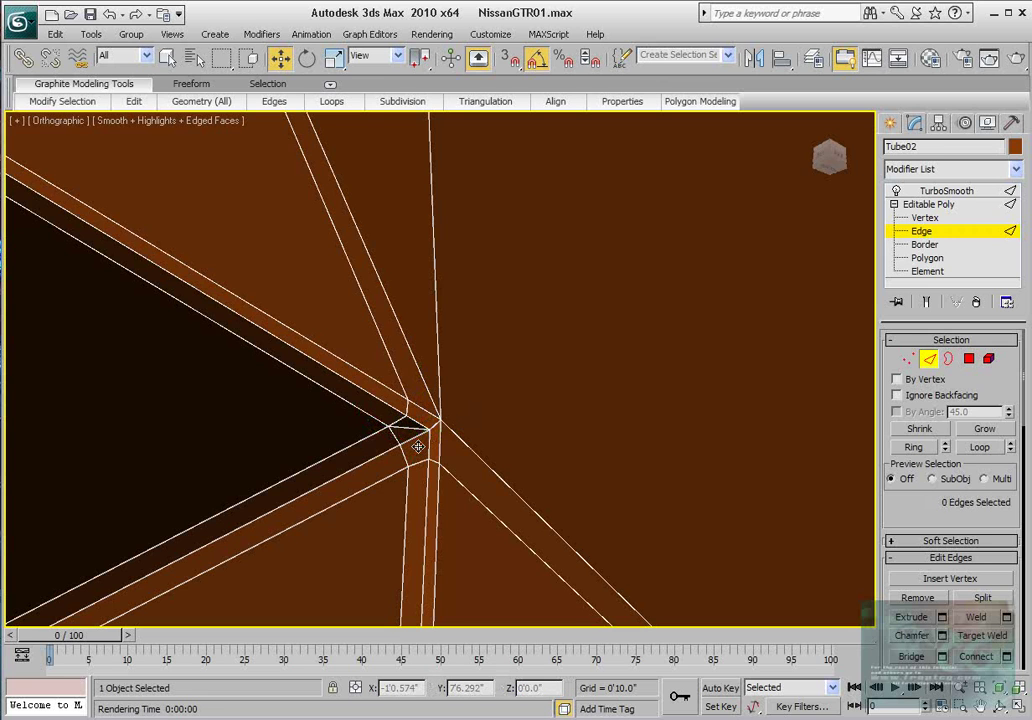
left_click(418, 426)
key("ctrl+d")
- Examine the edge flow of the new cuts between the recess corner, the tail-light hole and the side panel
scroll(435, 418, "down", 4)
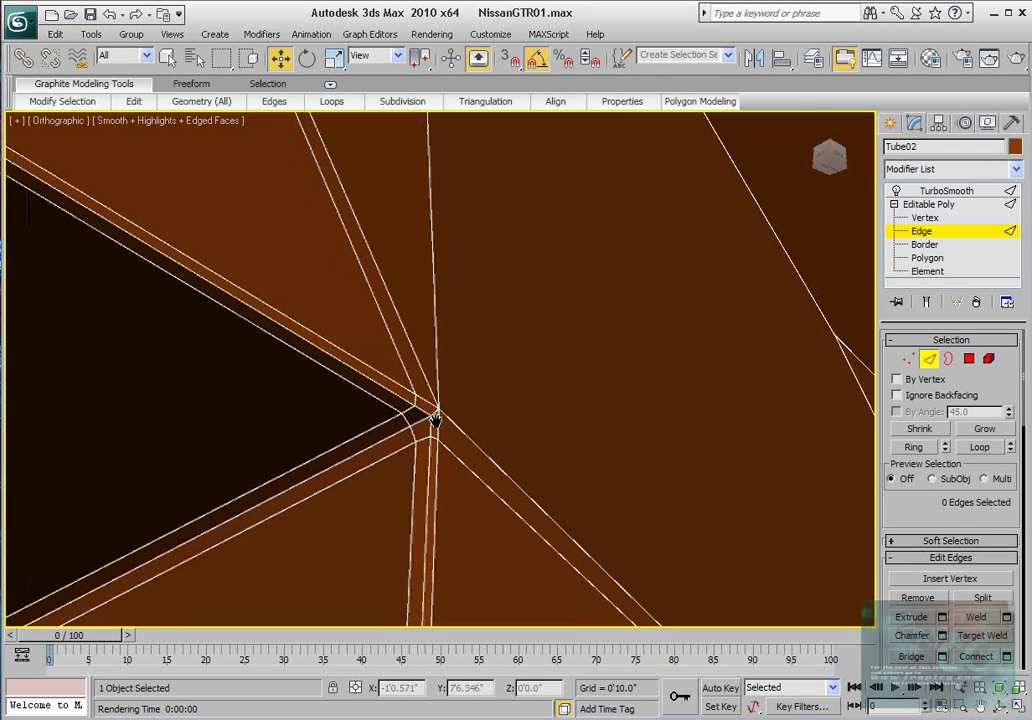
middle_click_drag(458, 414, 431, 430, "alt")
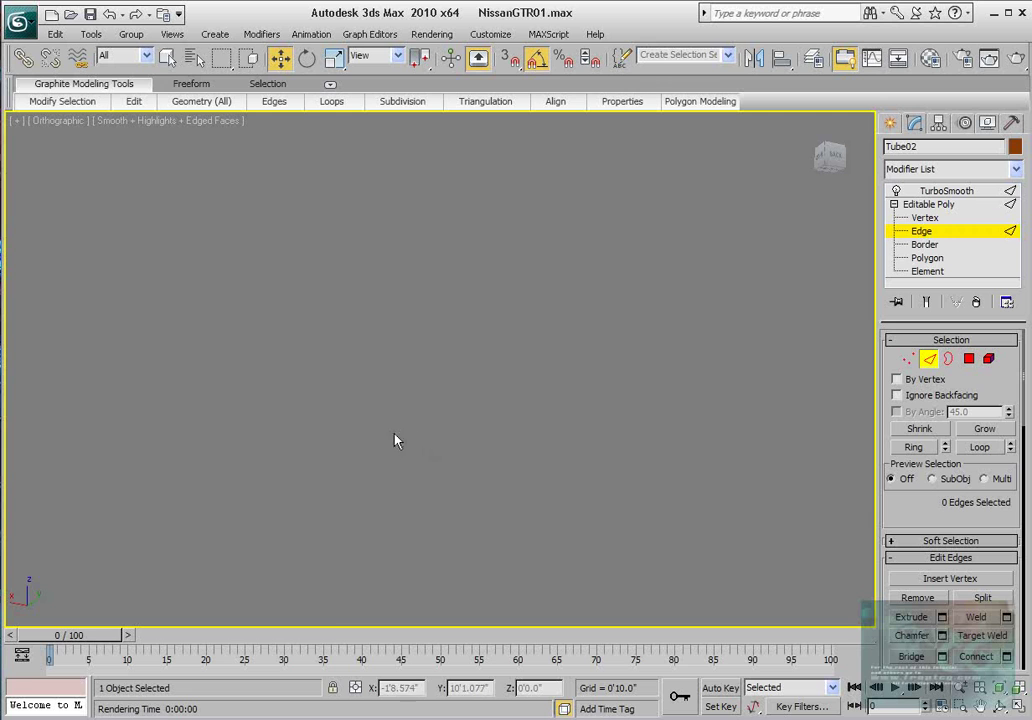
scroll(395, 440, "down", 2)
left_click(543, 335)
middle_click_drag(543, 335, 502, 421, "alt")
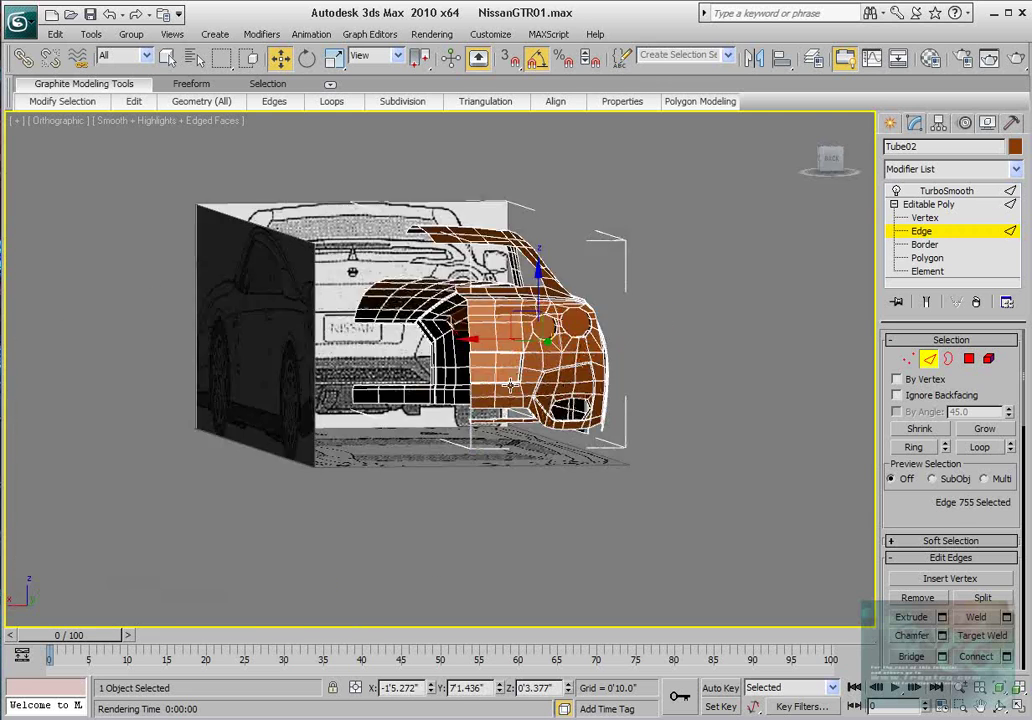
scroll(502, 400, "up", 3)
middle_click_drag(643, 359, 419, 415)
scroll(419, 415, "up", 4)
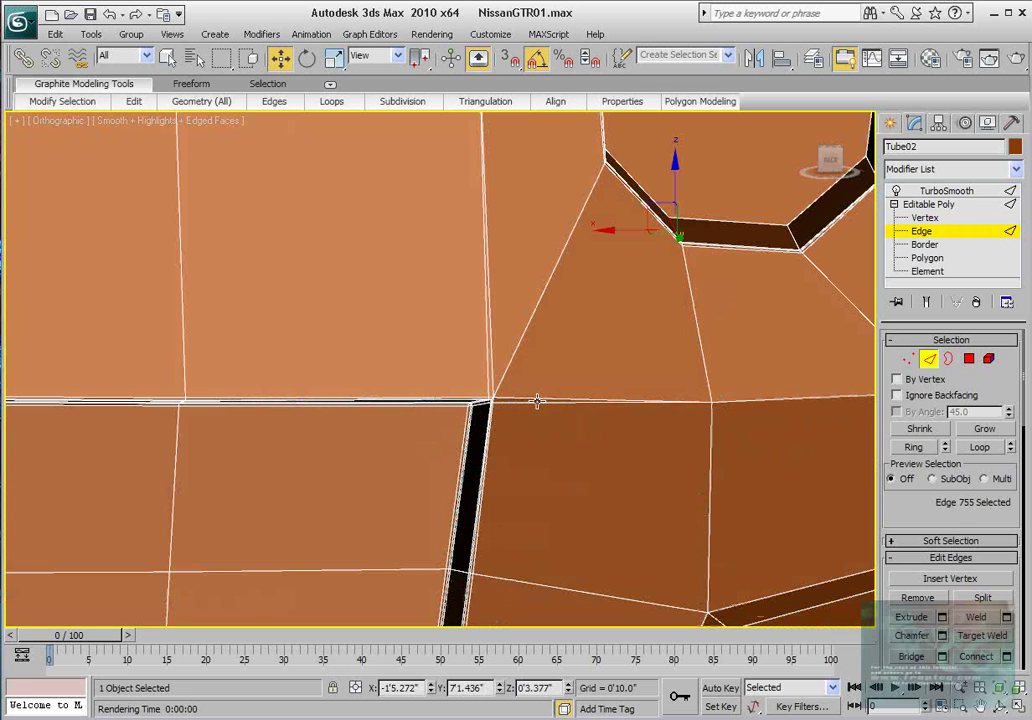
left_click(537, 401)
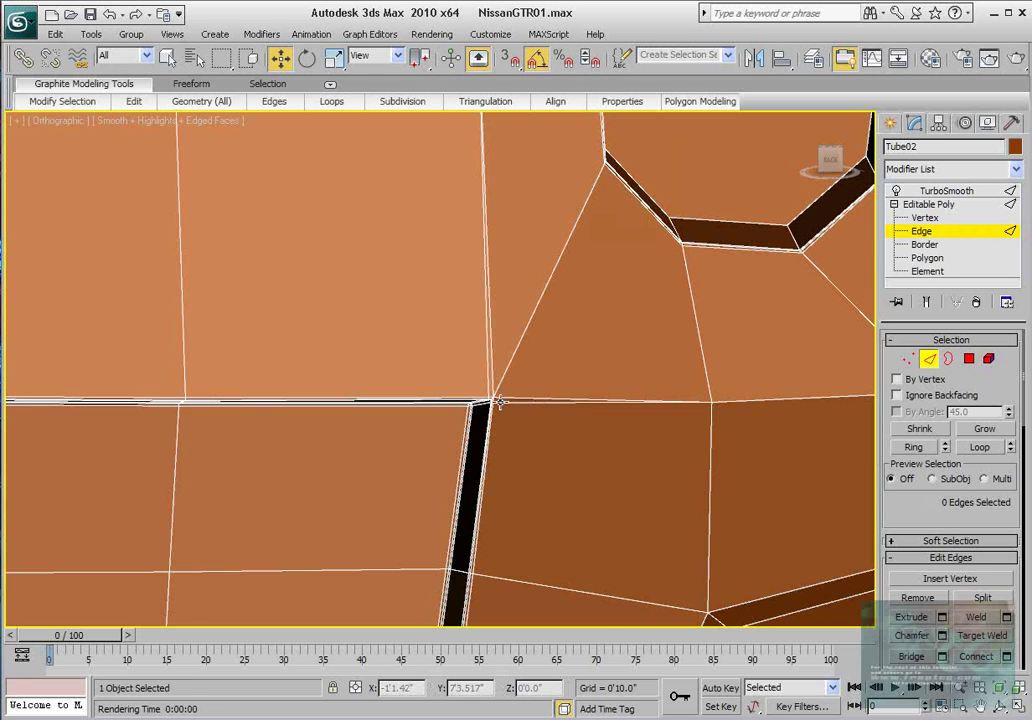
middle_click_drag(500, 401, 578, 540)
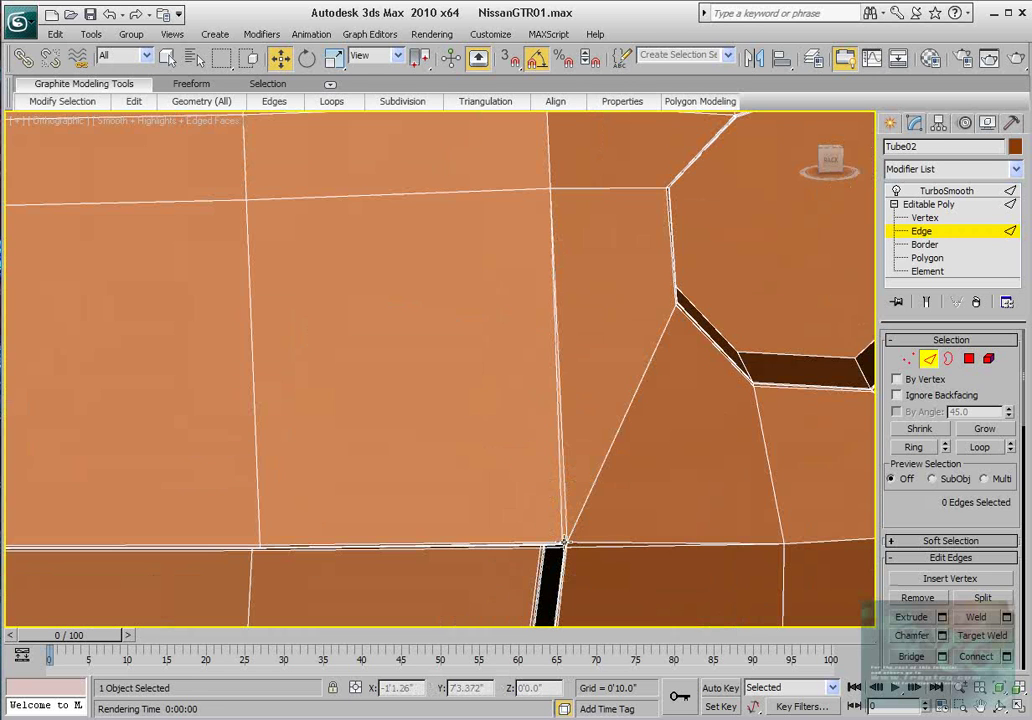
left_click(563, 541)
middle_click_drag(555, 477, 530, 445, "alt")
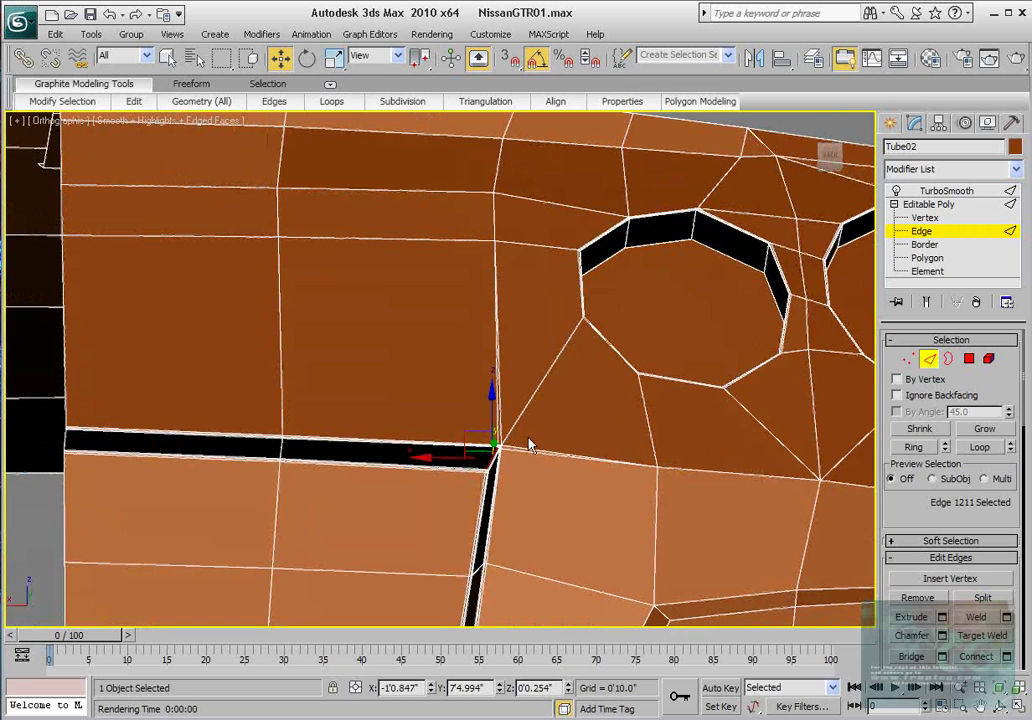
- Show the TurboSmooth result and render the recess corner from two different angles
left_click(928, 302)
left_click(1015, 61)
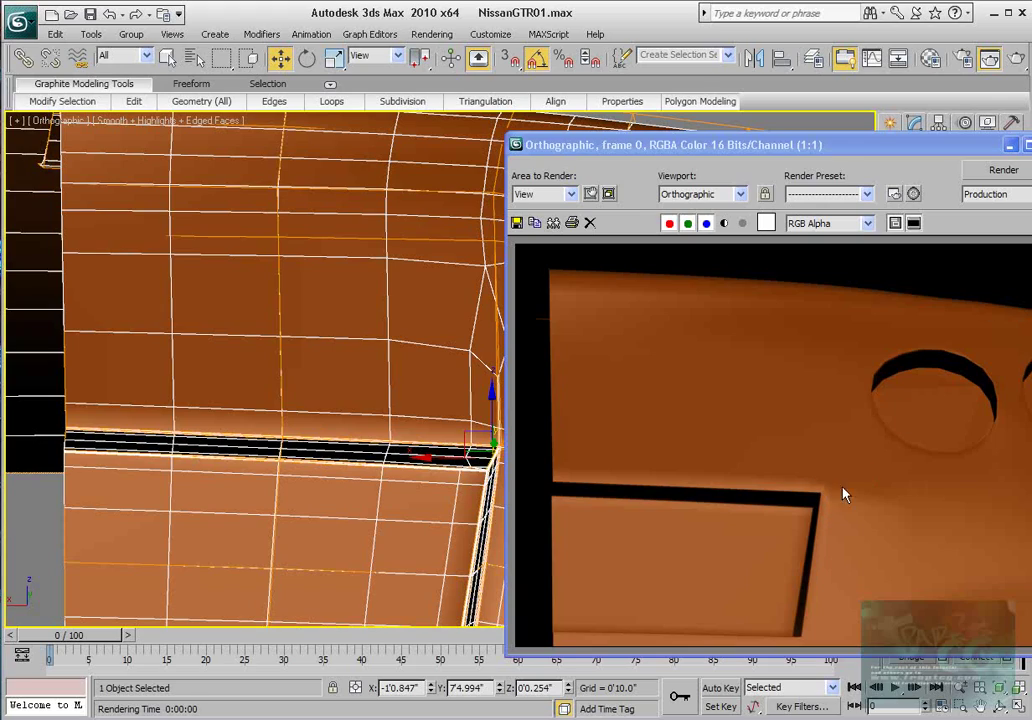
left_click(1010, 145)
middle_click_drag(504, 483, 415, 498)
scroll(426, 448, "up", 3)
scroll(415, 498, "down", 3)
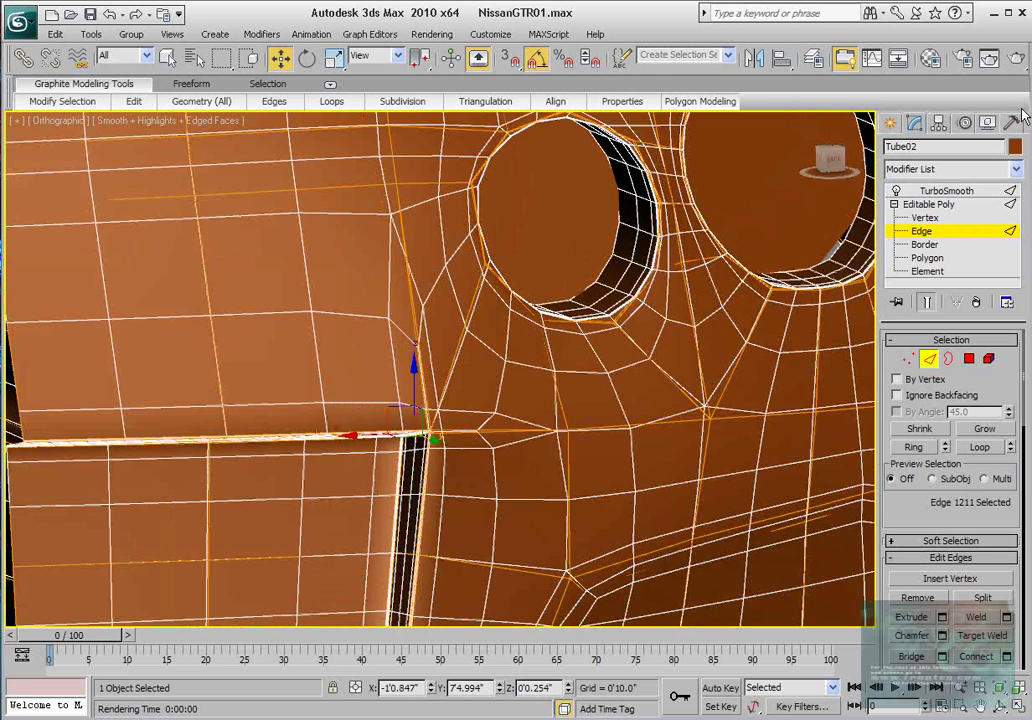
left_click(1016, 63)
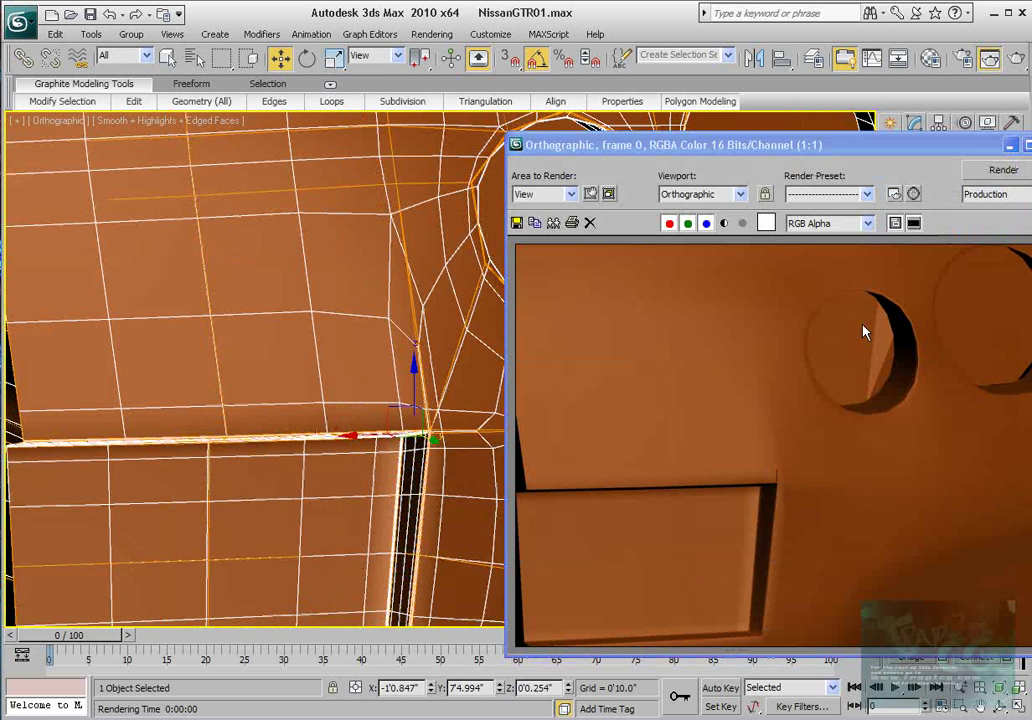
left_click(1031, 145)
- Inspect the smoothed recess corner up close and switch back to the unsmoothed mesh display
middle_click_drag(323, 507, 318, 500)
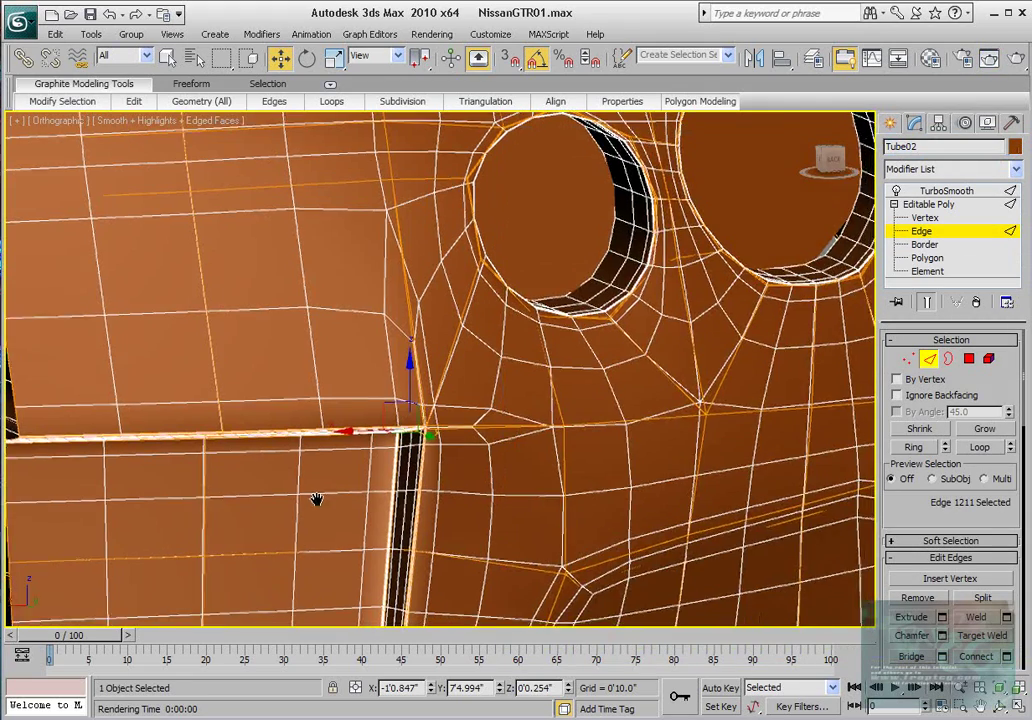
scroll(304, 487, "up", 4)
middle_click_drag(382, 494, 388, 500)
scroll(388, 500, "up", 5)
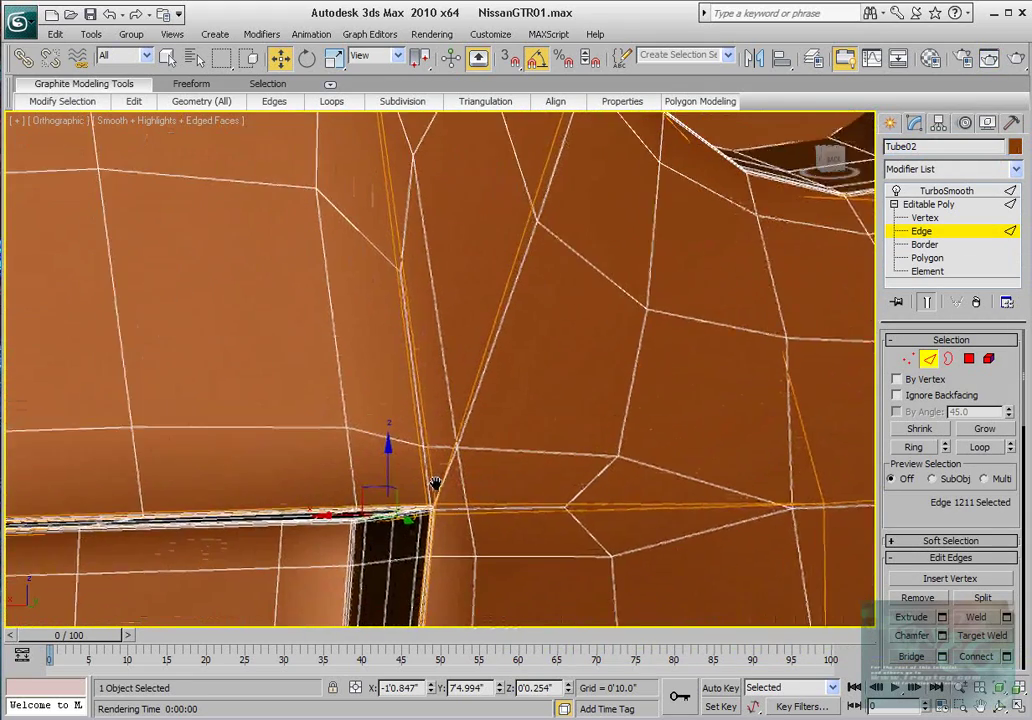
scroll(470, 383, "up", 4)
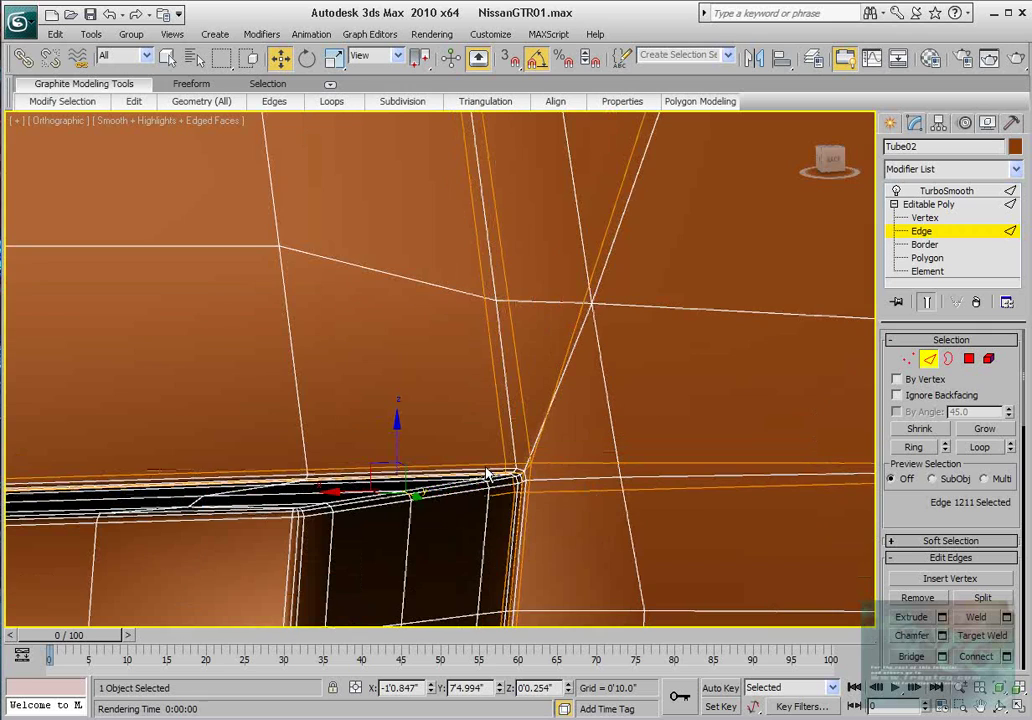
left_click(927, 302)
middle_click_drag(489, 521, 612, 475, "alt")
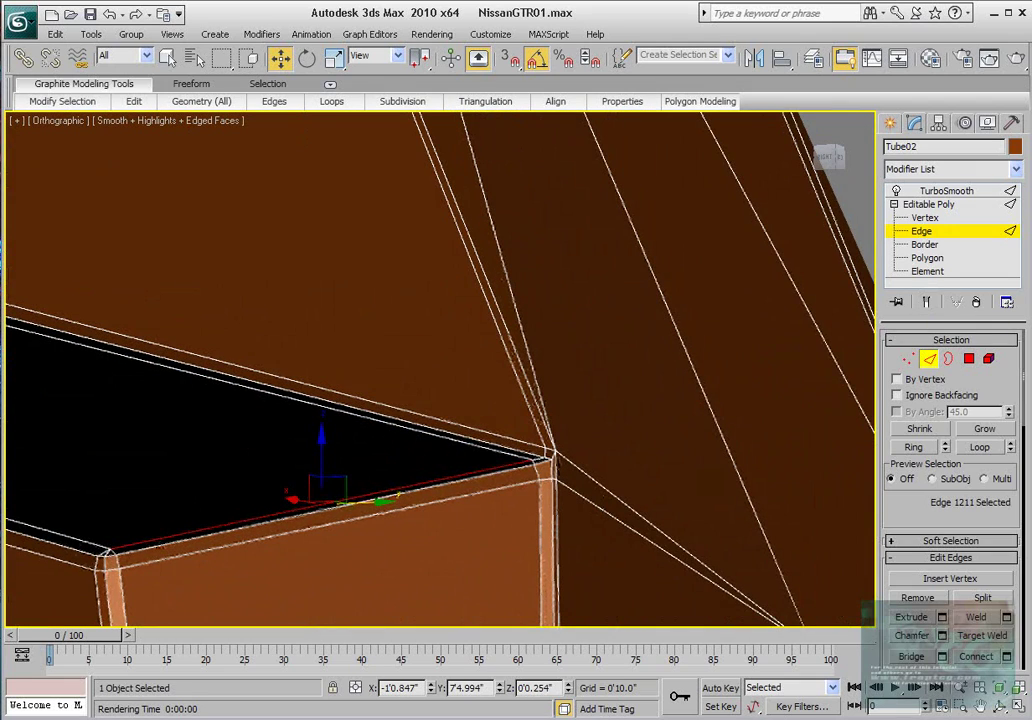
- Select the three vertices around the recess corner and shift them outward by about 0.017" along the Y axis
left_click(907, 359)
left_click(553, 456)
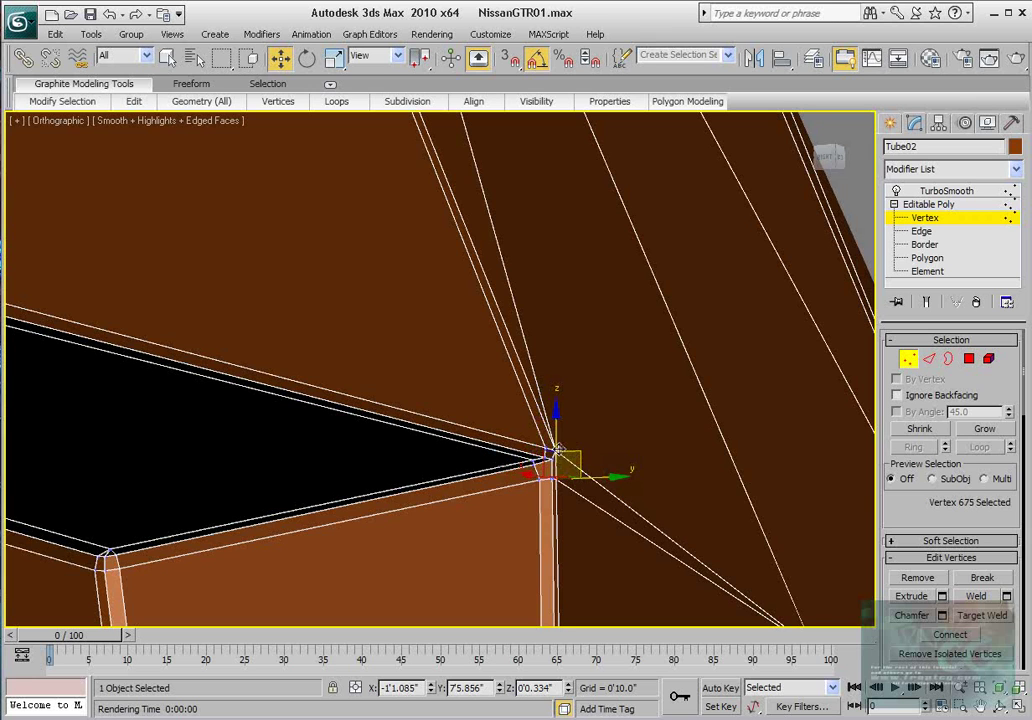
left_click(557, 450, "ctrl")
left_click(547, 449, "ctrl")
left_click_drag(597, 459, 601, 460)
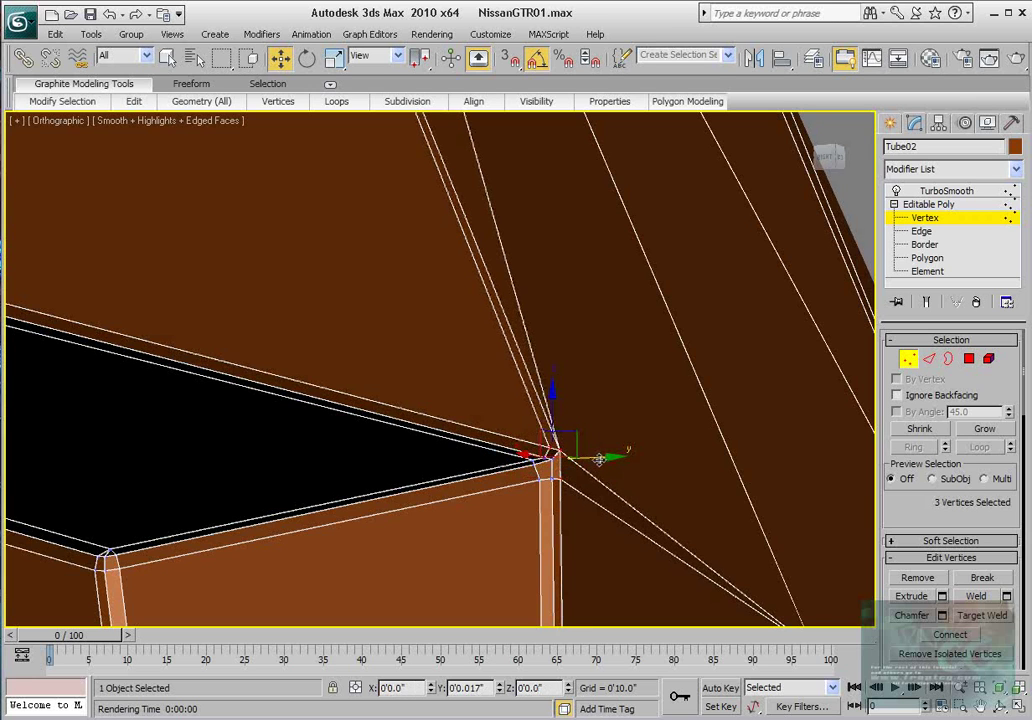
- Show the TurboSmooth result and render the adjusted recess corner
left_click(925, 303)
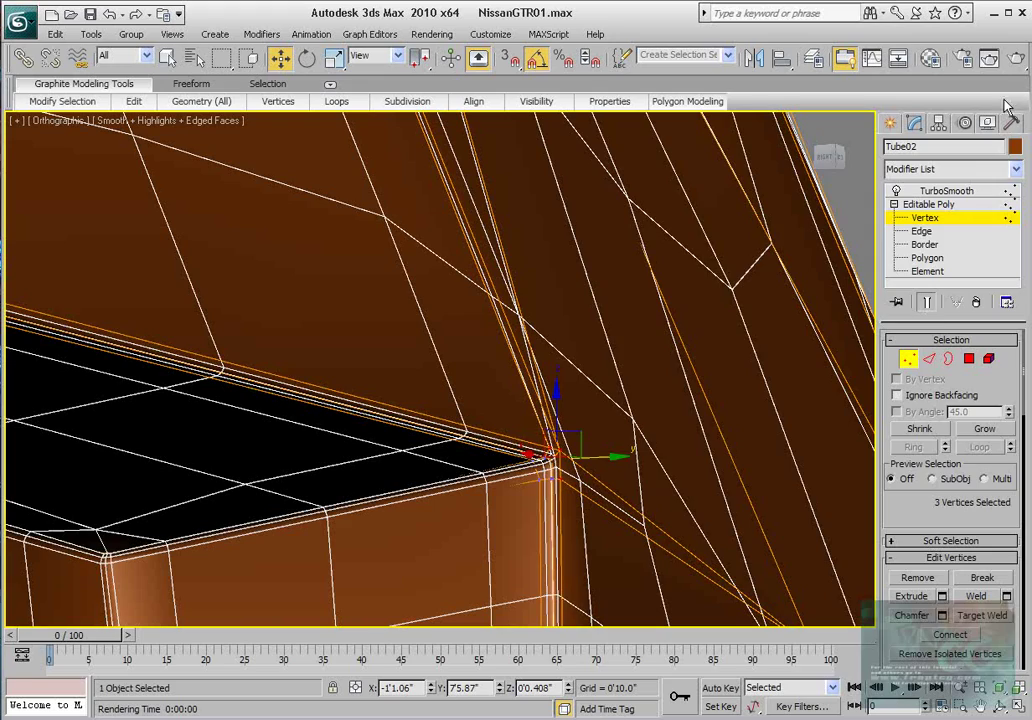
left_click(1014, 58)
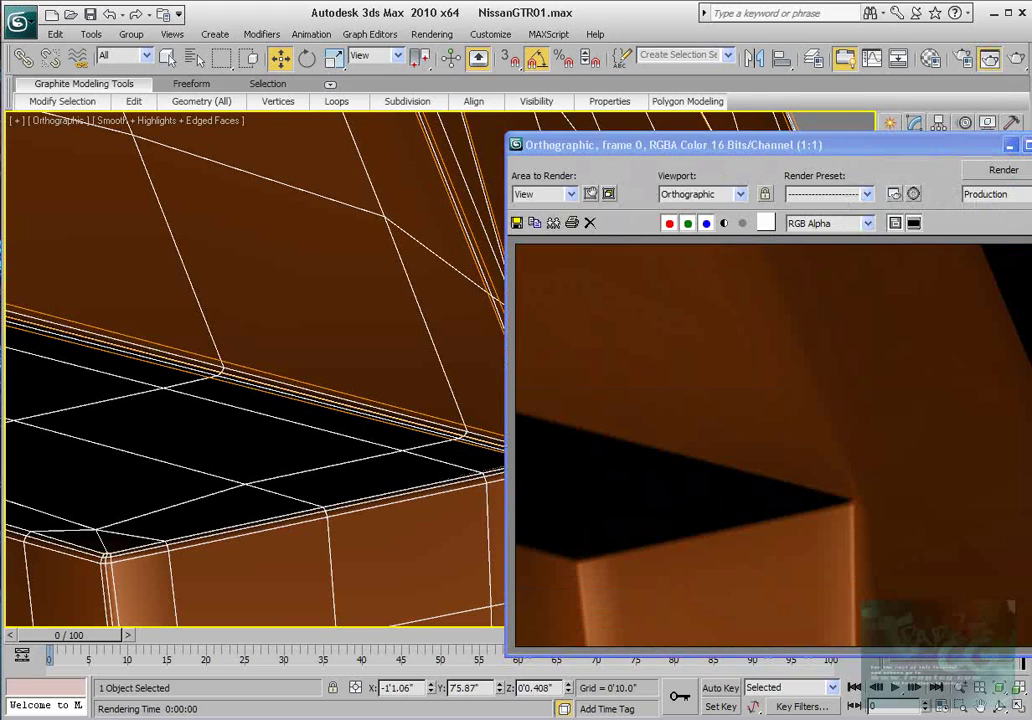
left_click(1031, 145)
middle_click_drag(746, 372, 845, 339, "alt")
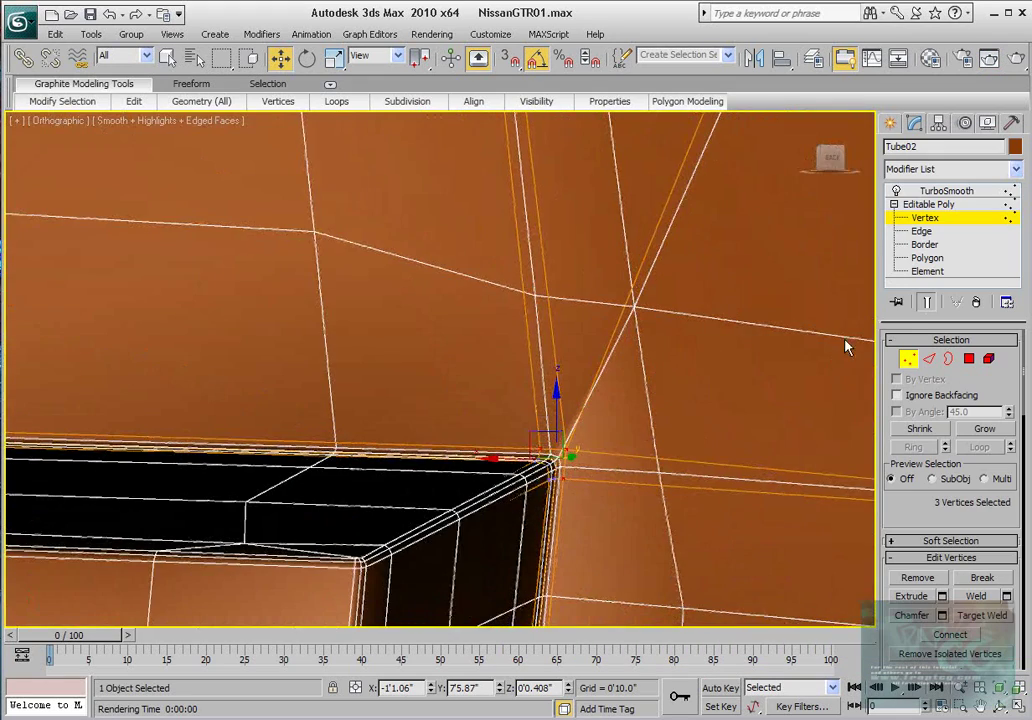
middle_click_drag(731, 258, 607, 427, "alt")
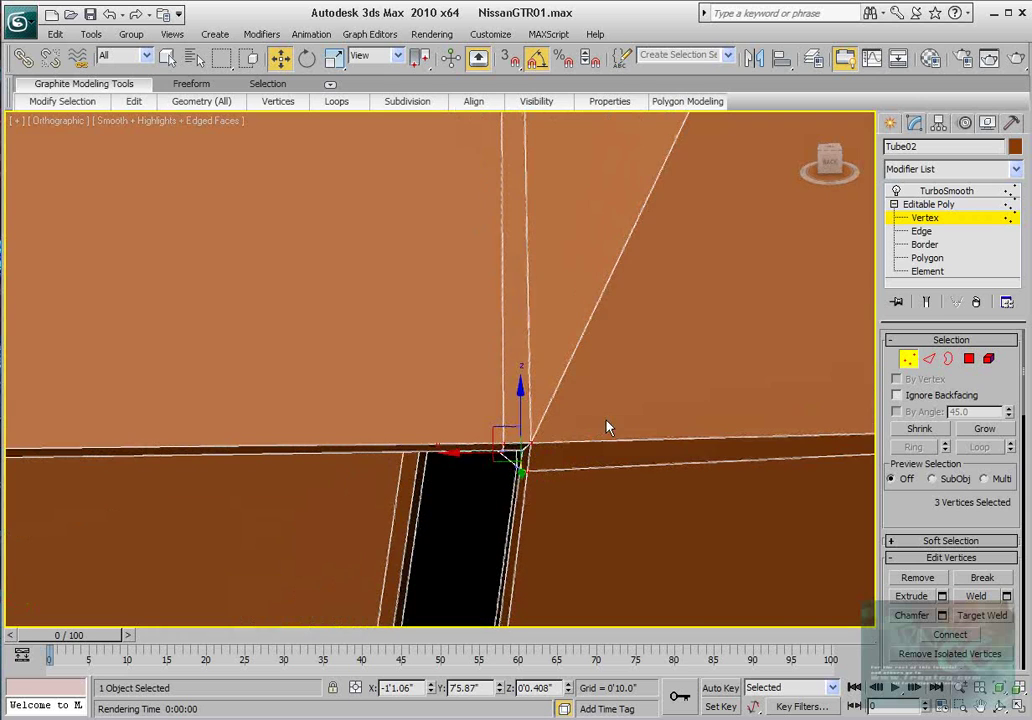
- Render the corner from behind, once unsmoothed and once with the TurboSmooth result shown, to compare the shading
left_click(987, 60)
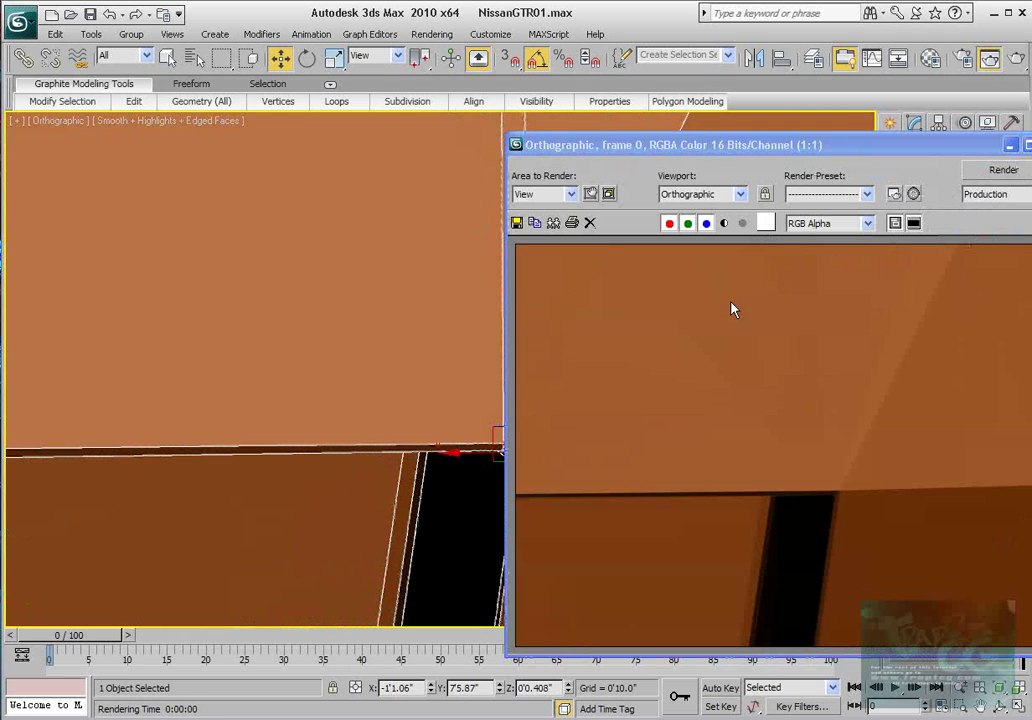
left_click(1027, 146)
left_click(929, 303)
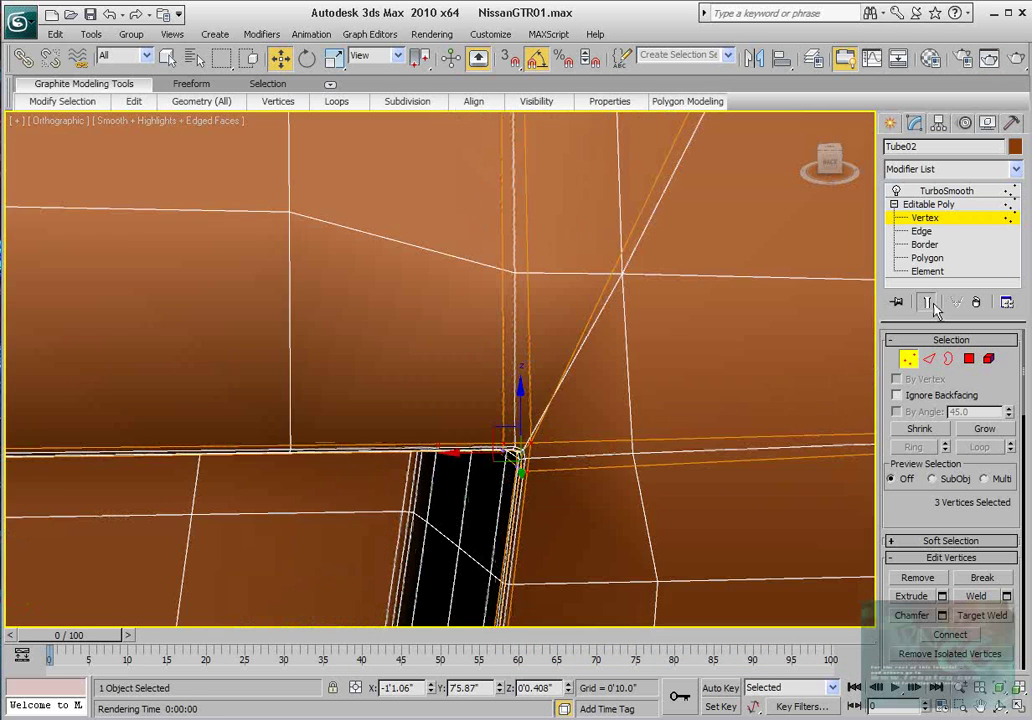
left_click(1017, 60)
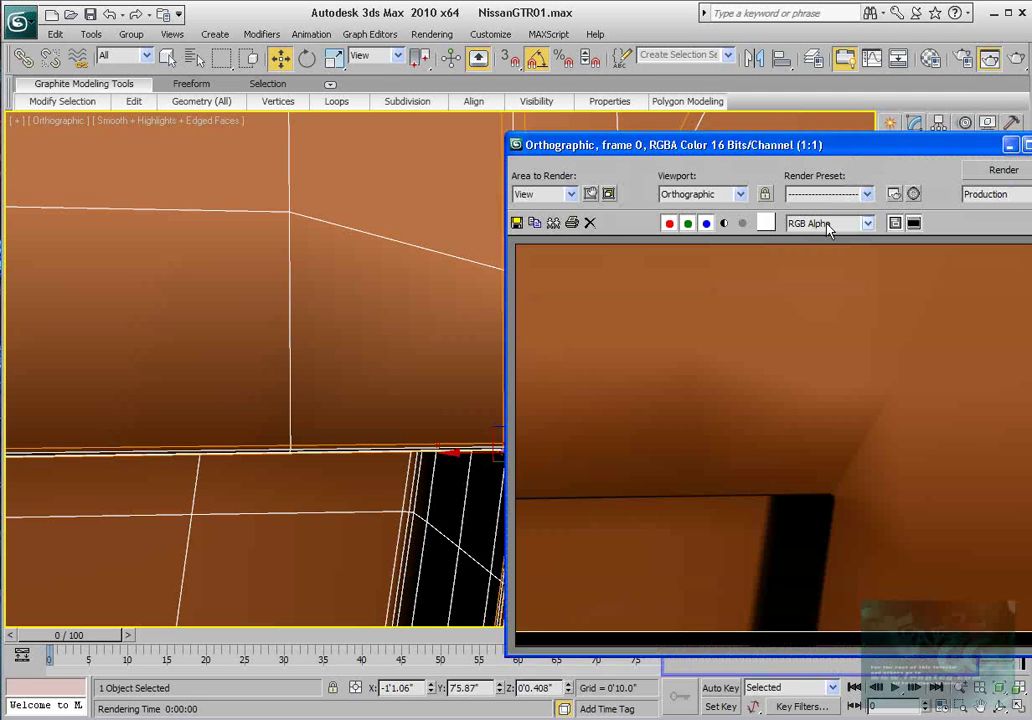
left_click_drag(818, 147, 246, 82)
- Move the three corner vertices back inward along Y to about 7'5.837" and render the corner
middle_click_drag(611, 378, 667, 400)
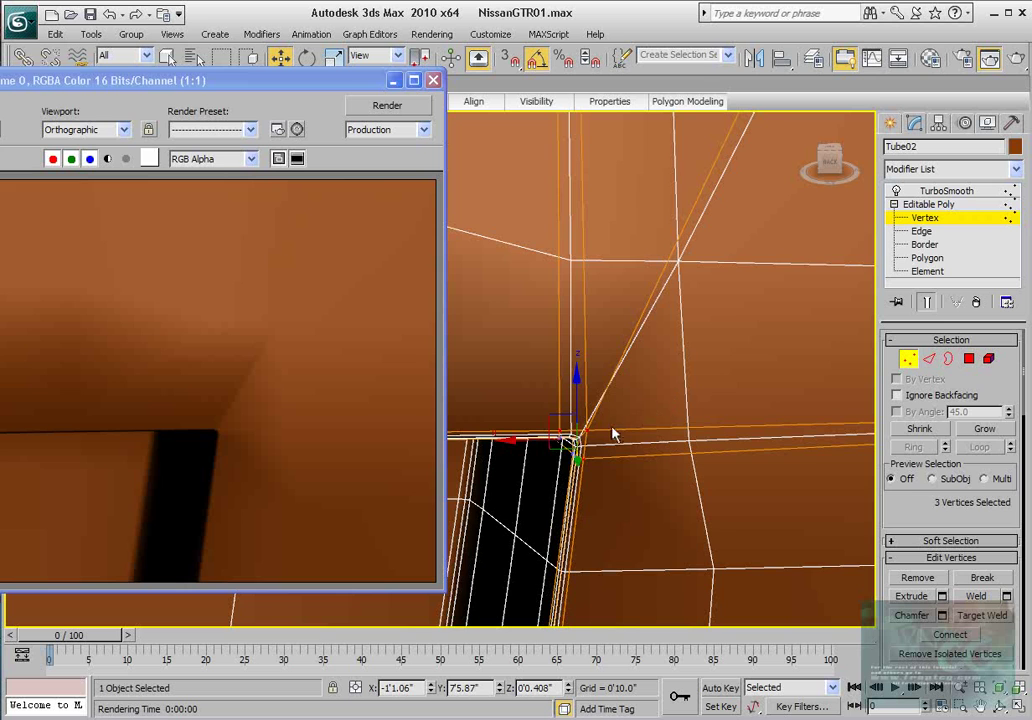
middle_click_drag(613, 434, 645, 475)
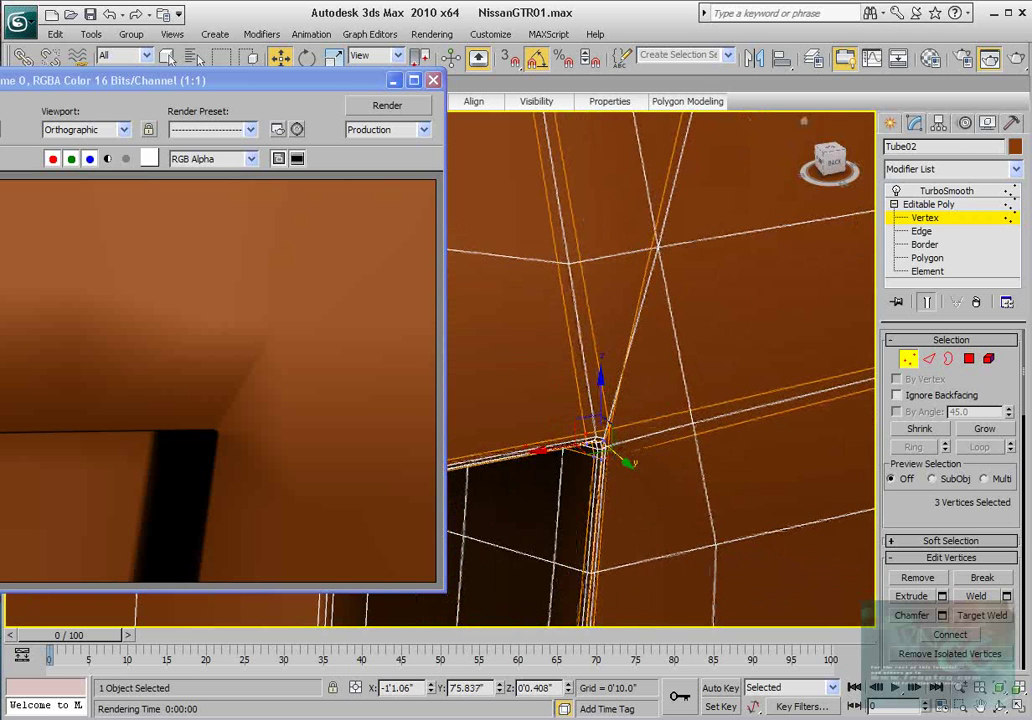
left_click(1017, 59)
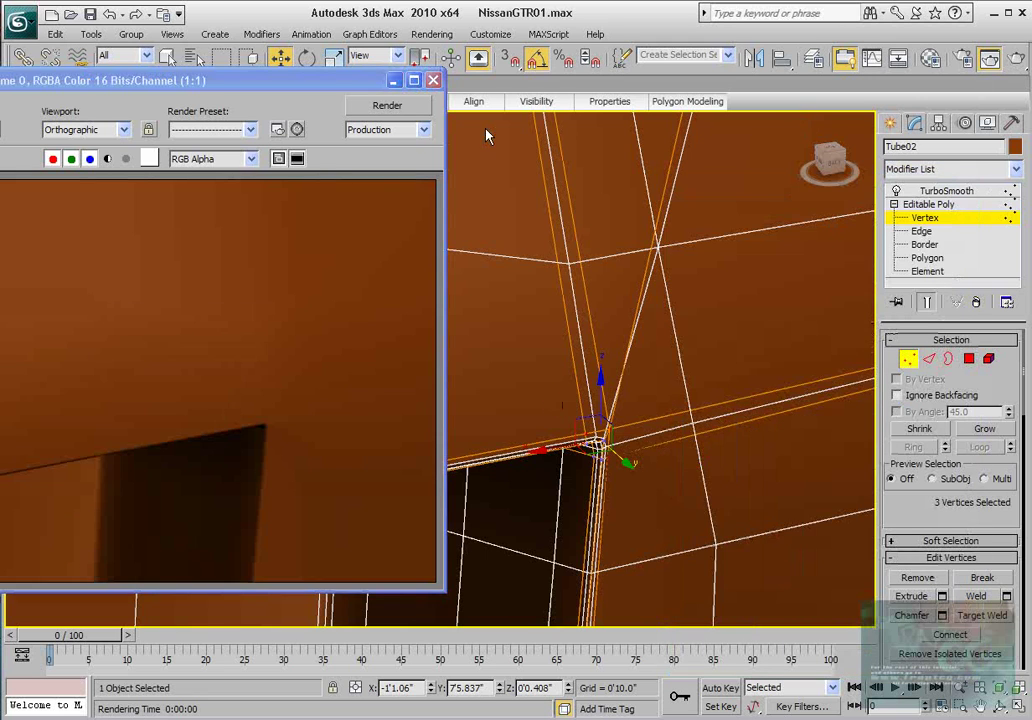
- Render the smoothed recess corner again in a wider view from behind
middle_click_drag(657, 511, 627, 521, "alt")
scroll(334, 385, "down", 1)
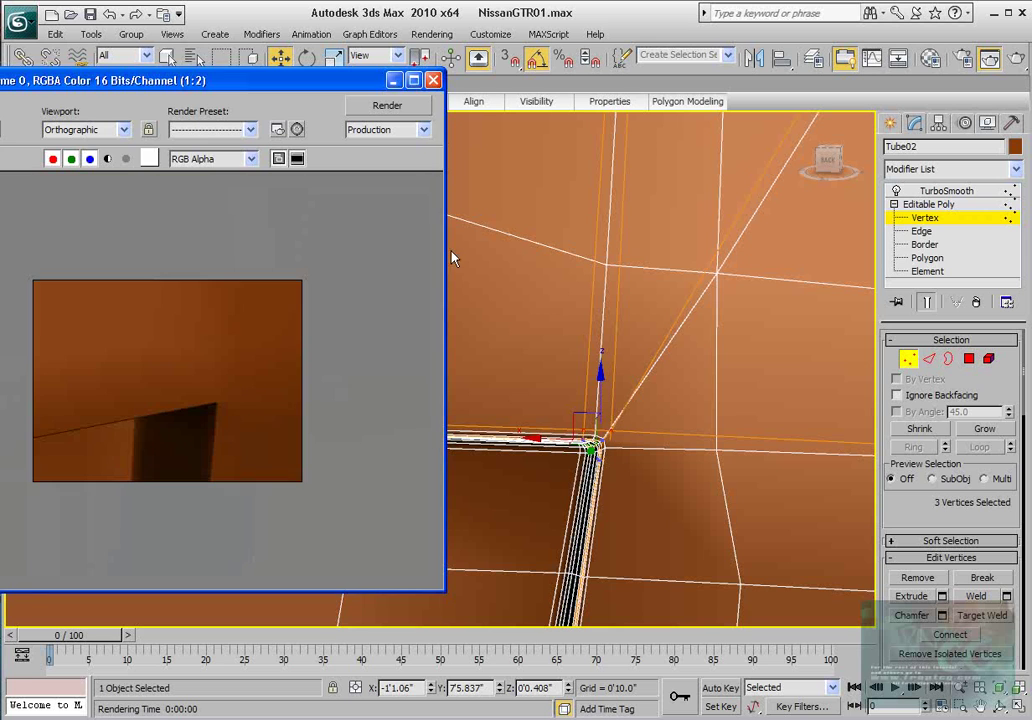
left_click(434, 80)
middle_click_drag(606, 389, 575, 412)
scroll(575, 412, "down", 3)
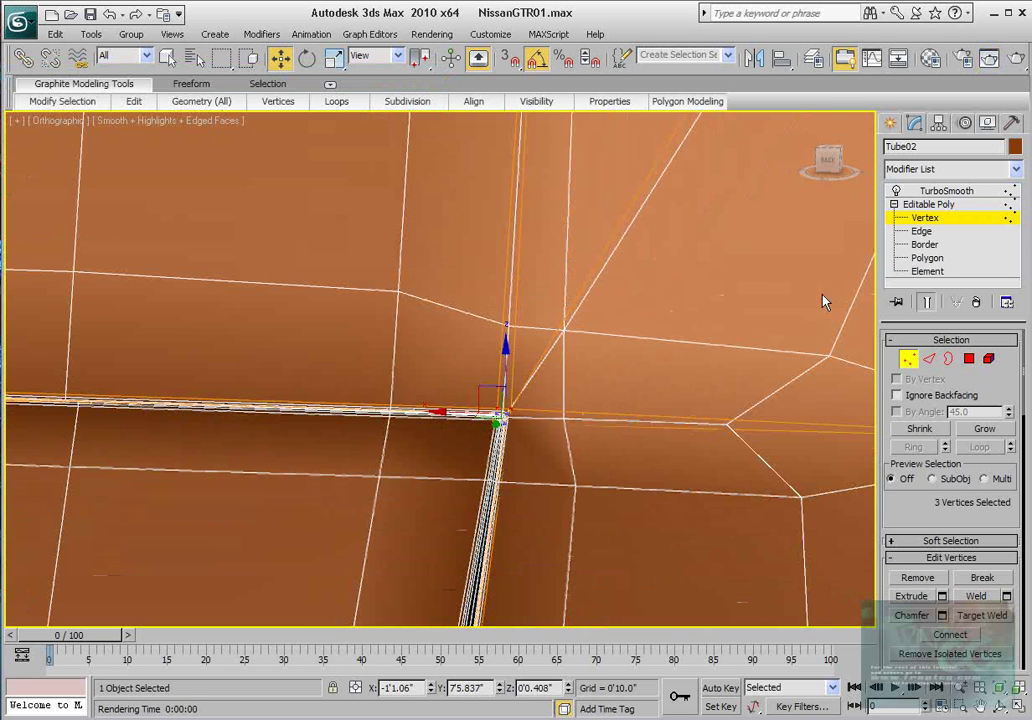
left_click(1017, 61)
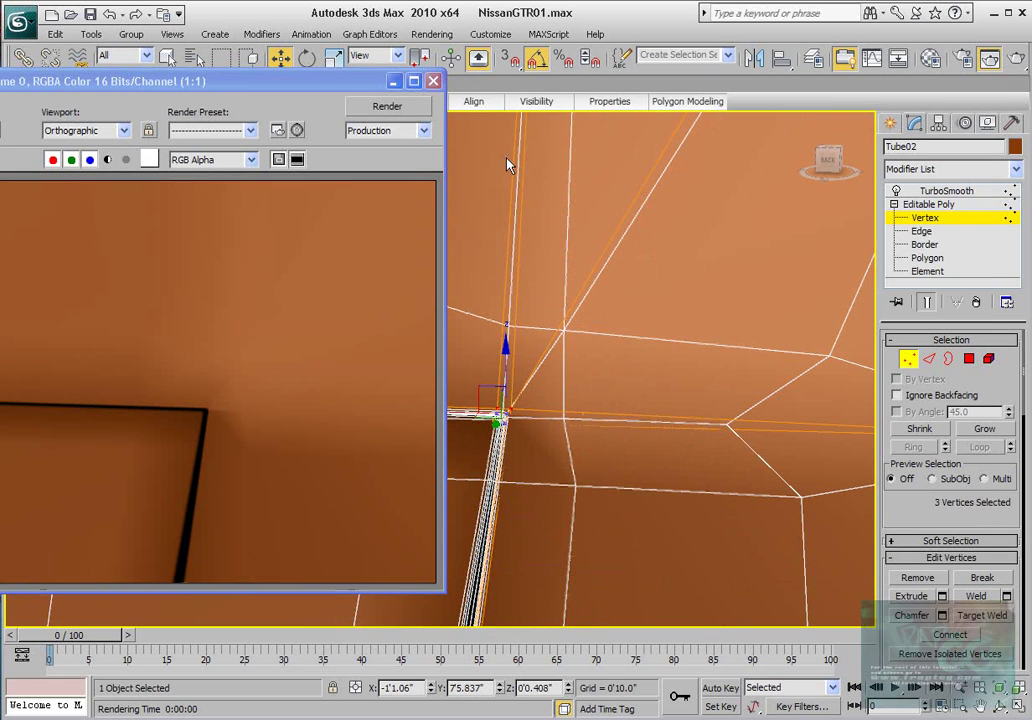
left_click(433, 80)
- Select only the lower vertex of the recess corner, move it along Y to about 7'5.87" and render the result
middle_click_drag(468, 168, 557, 468, "alt")
left_click(927, 304)
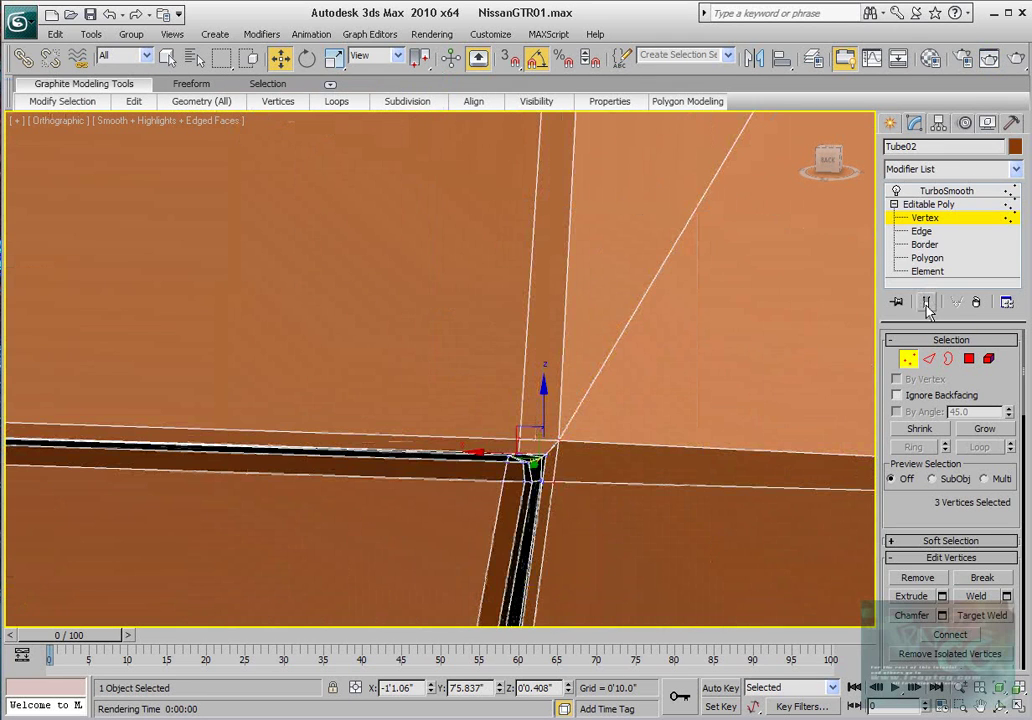
left_click(548, 480)
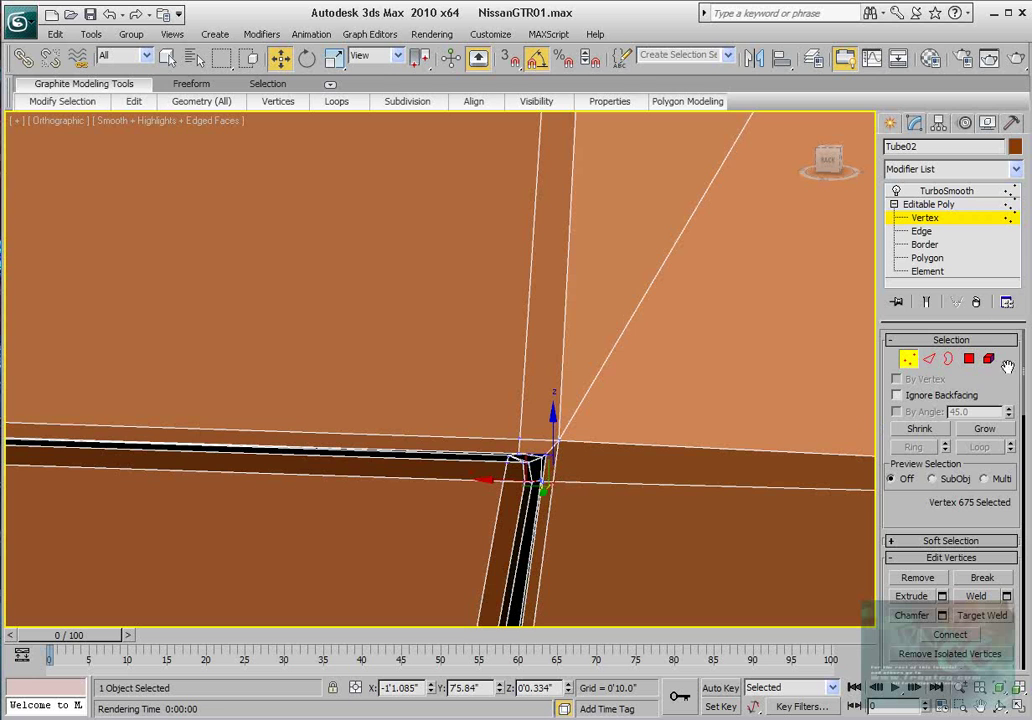
left_click(927, 303)
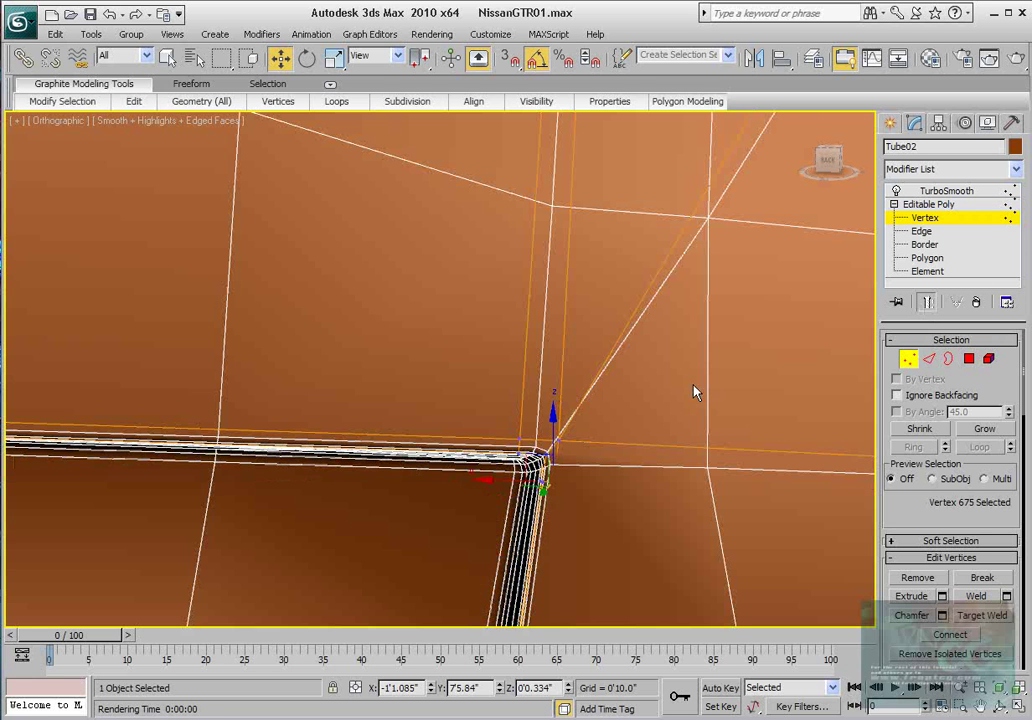
middle_click_drag(559, 465, 560, 491, "alt")
left_click_drag(562, 494, 563, 500)
left_click(1022, 60)
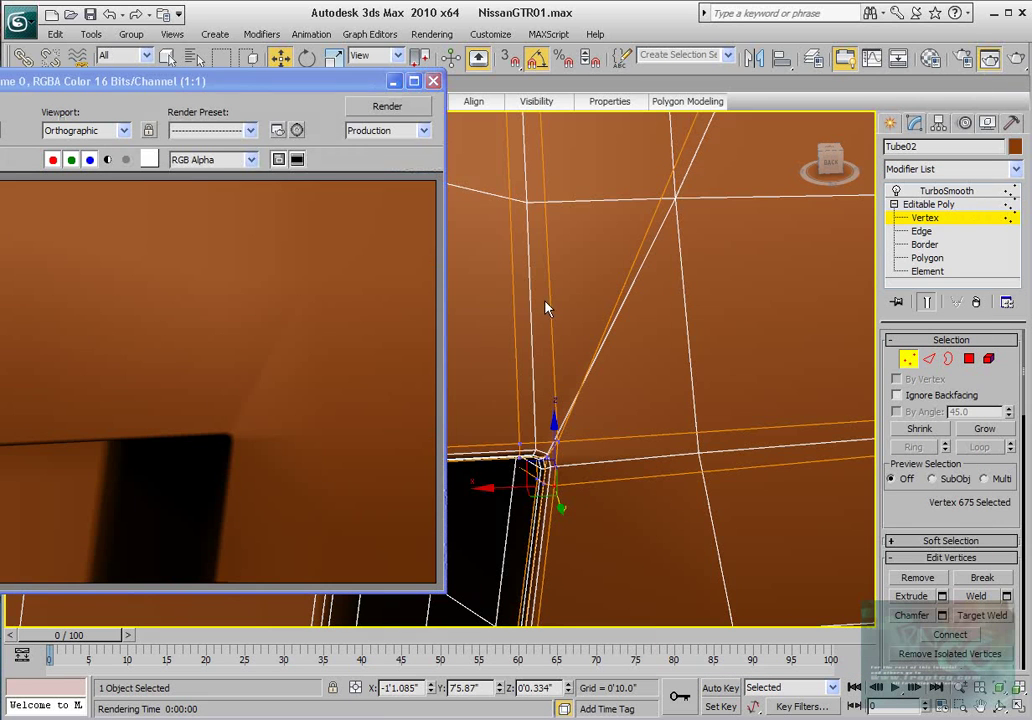
left_click(433, 81)
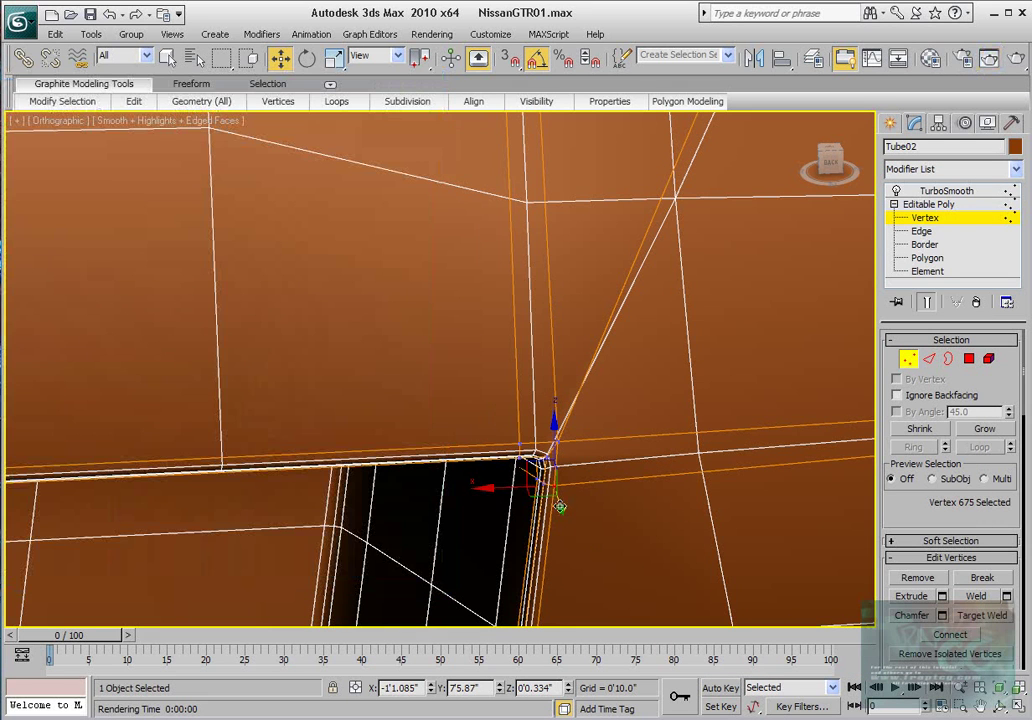
- Nudge the lower corner vertex along Y to about 7'5.843" and on to about 7'5.837", rendering after each move
left_click_drag(558, 500, 559, 498)
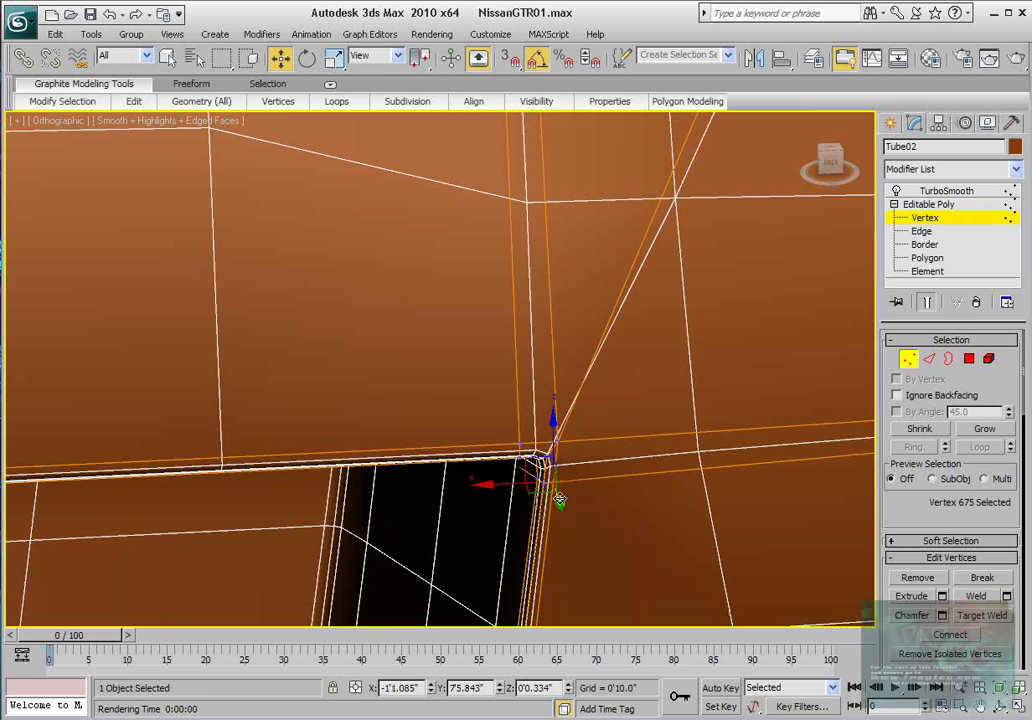
left_click(1017, 60)
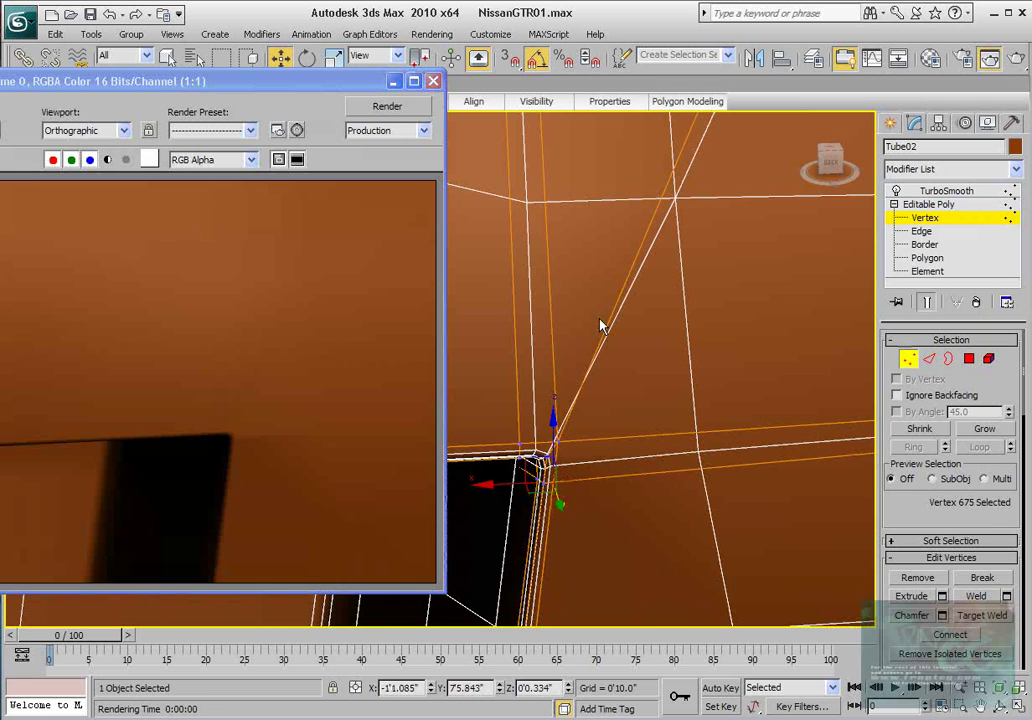
middle_click_drag(565, 417, 594, 465, "alt")
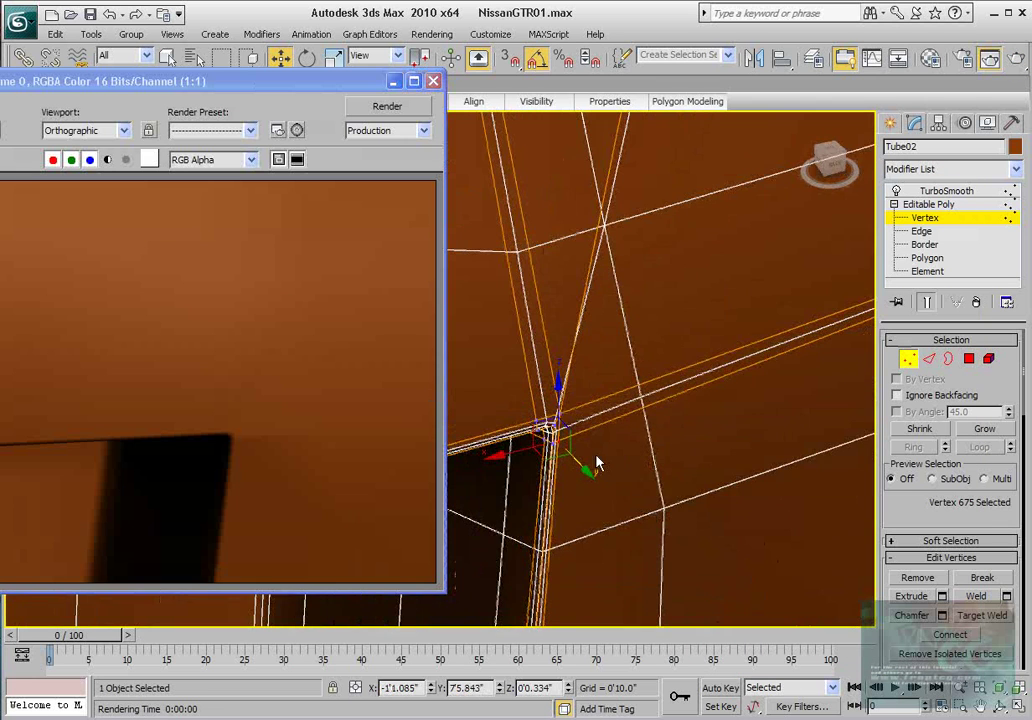
left_click_drag(581, 460, 580, 461)
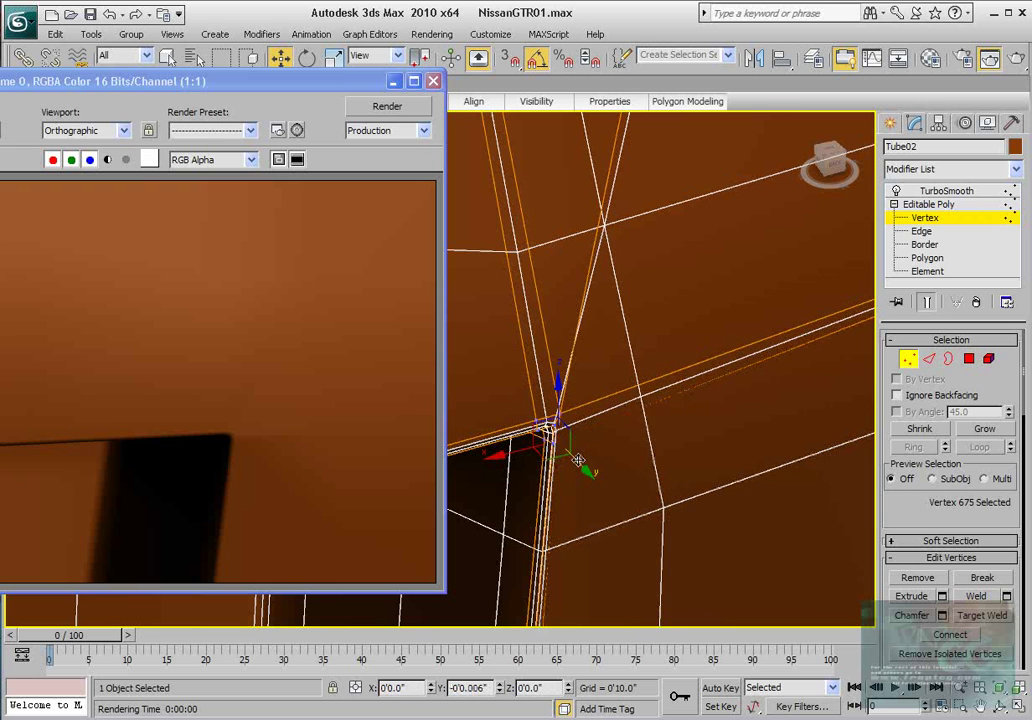
left_click(1016, 60)
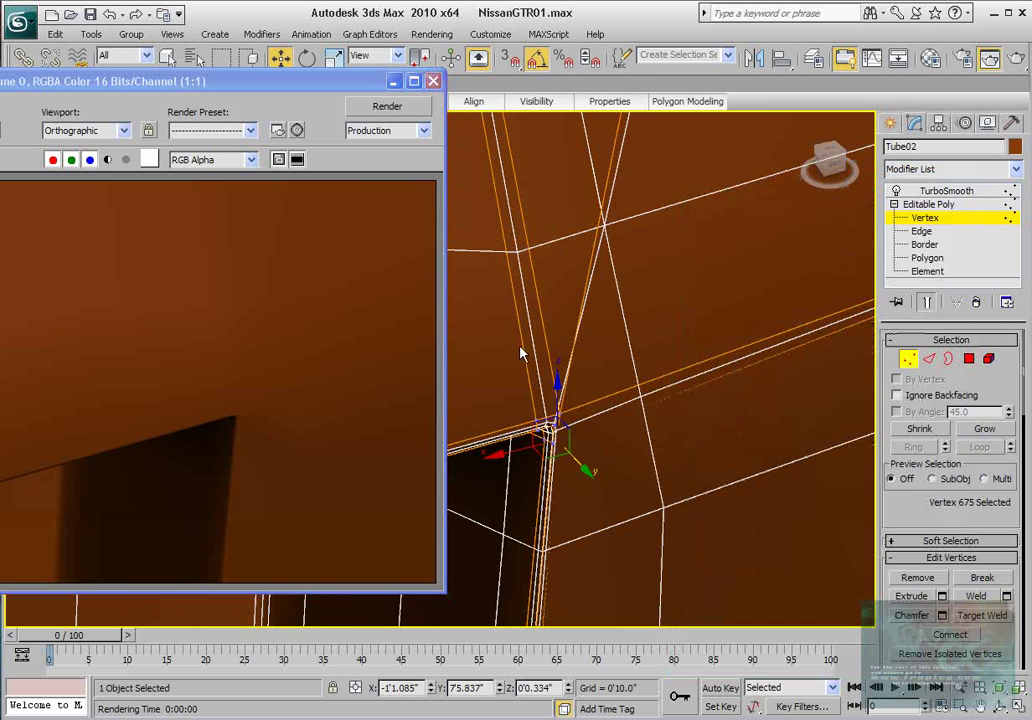
- Reposition the lower corner vertex to about Y 7'5.827" and Z 0'0.332" and render the corner from behind
middle_click_drag(580, 419, 676, 524, "alt")
scroll(676, 524, "up", 5)
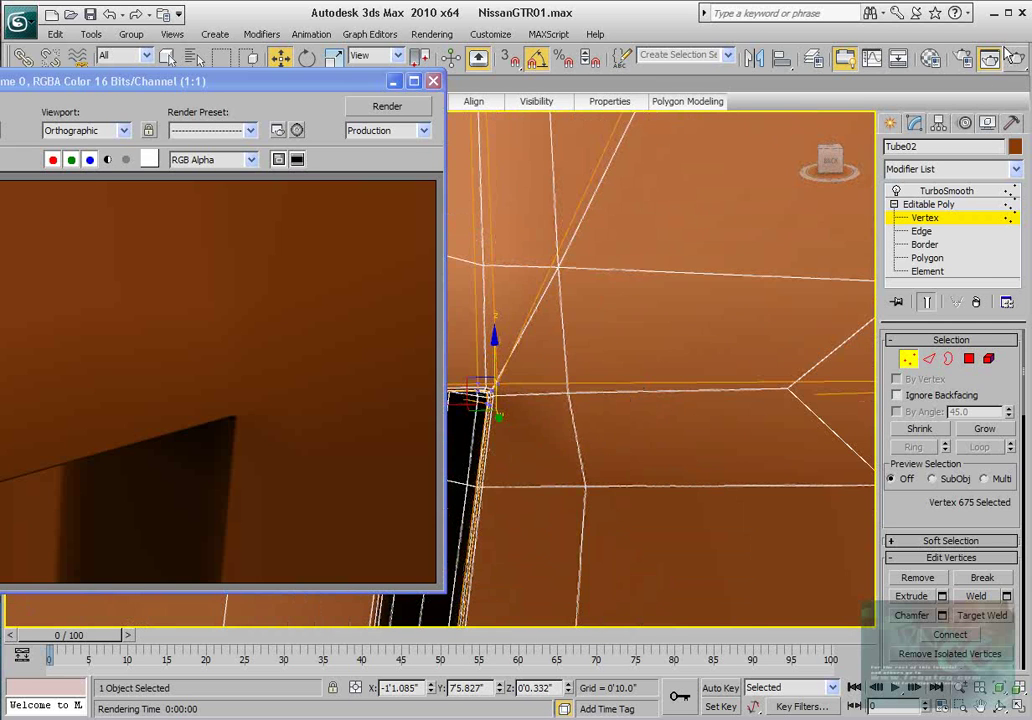
left_click(1015, 57)
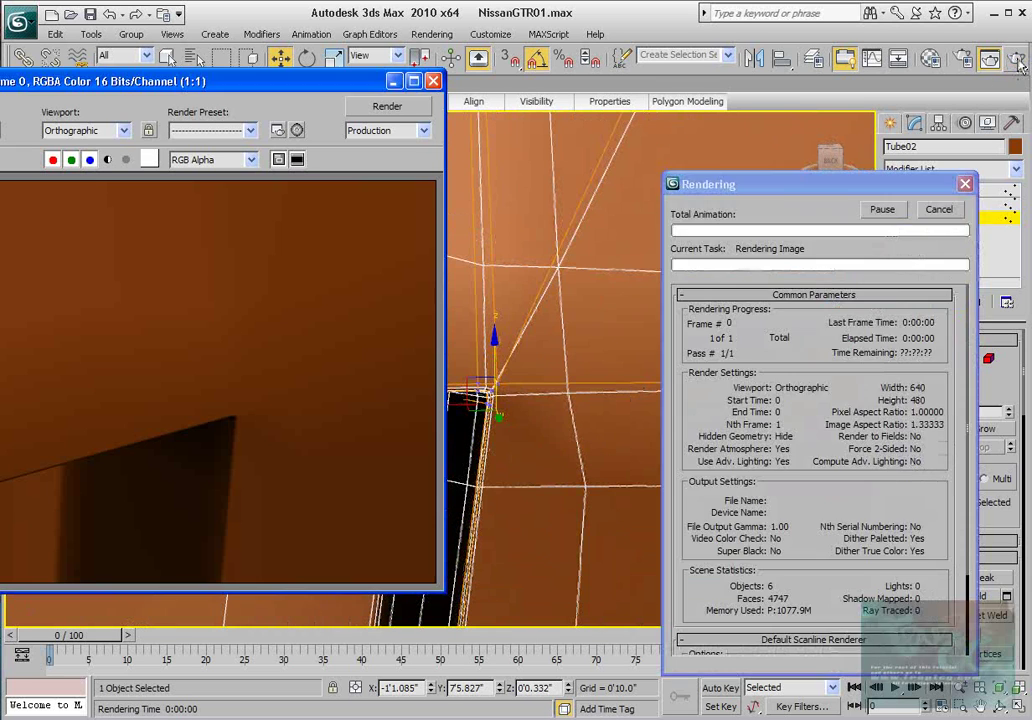
left_click(433, 82)
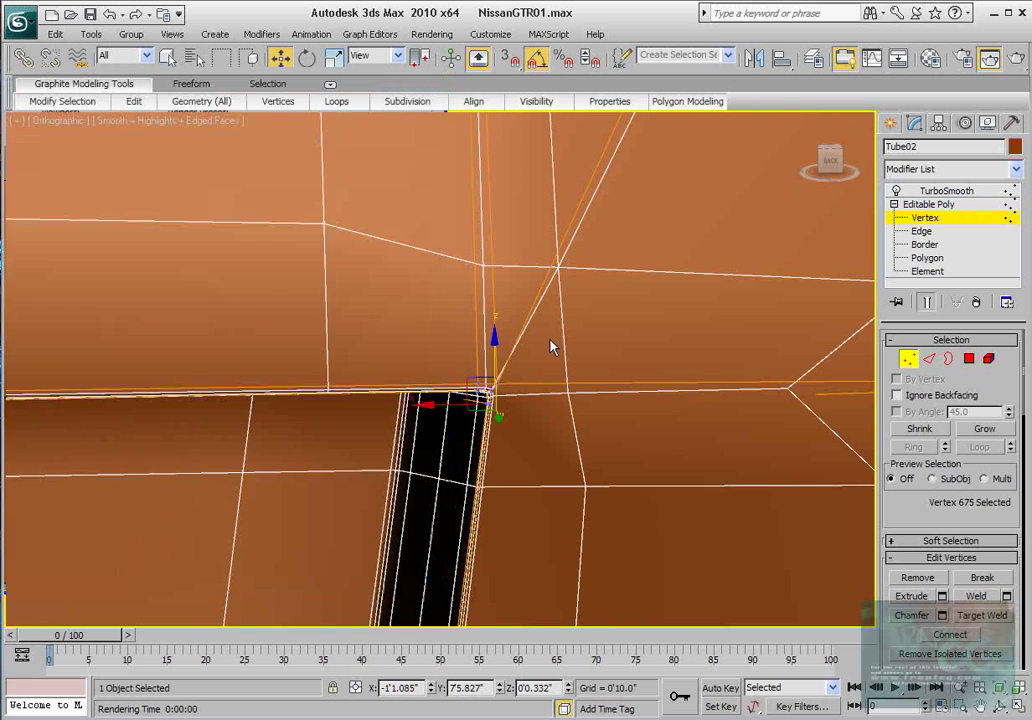
- Select the upper vertex of the recess corner, render it up close, and move the vertex along Y to about 7'5.832"
middle_click_drag(516, 355, 612, 355)
scroll(614, 358, "up", 3)
middle_click_drag(758, 404, 724, 402, "alt")
left_click(770, 408)
left_click(713, 389)
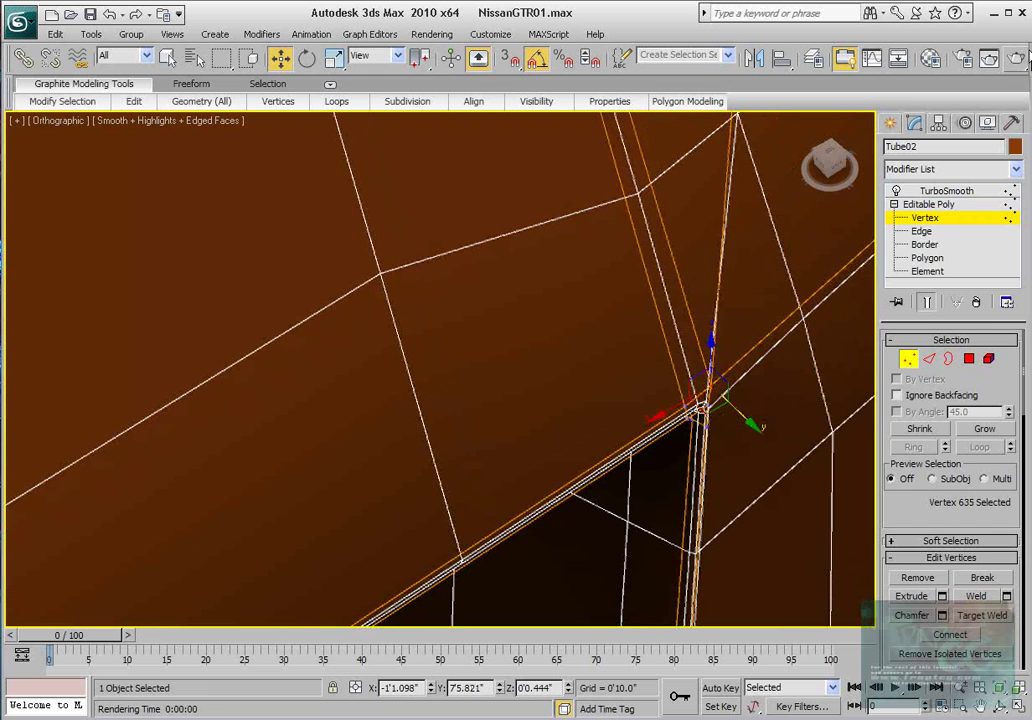
left_click(1022, 59)
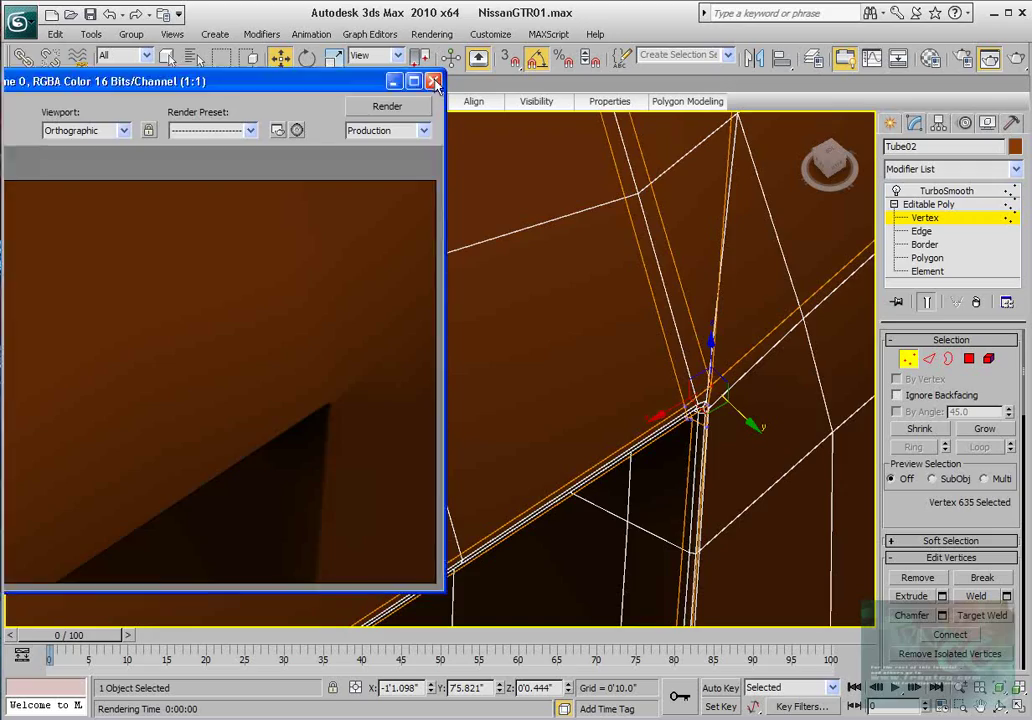
left_click(434, 82)
middle_click_drag(765, 442, 652, 447)
middle_click_drag(652, 447, 505, 410, "alt")
left_click_drag(500, 390, 508, 372)
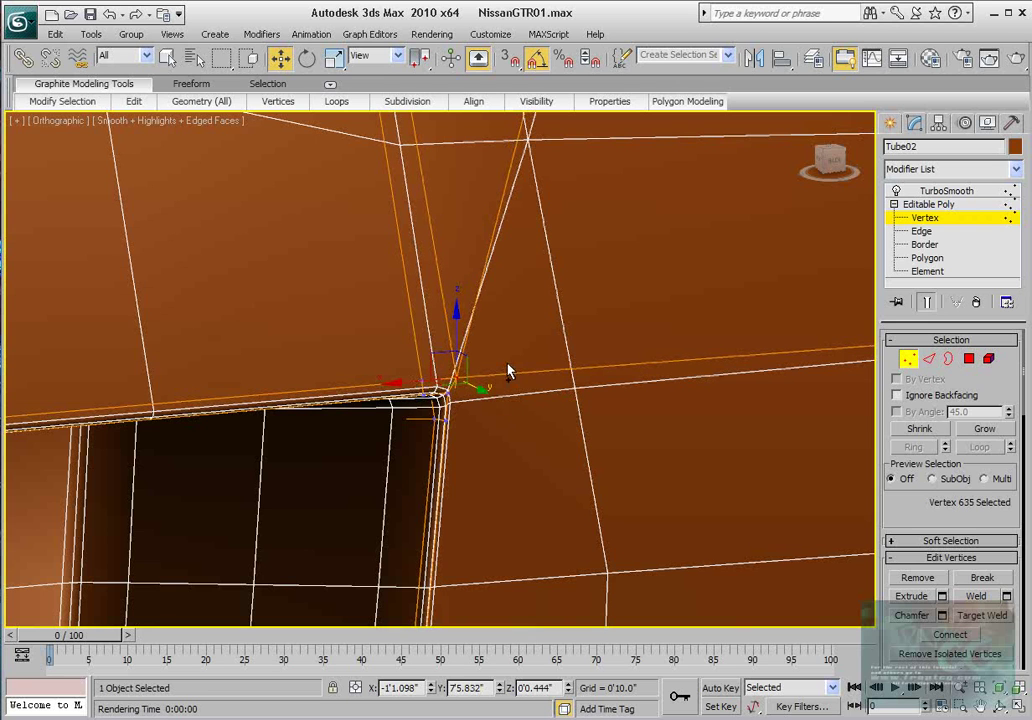
- Move the lower corner vertex outward along Y to about 7'5.853" and render the smoothed corner
middle_click_drag(748, 250, 570, 424, "alt")
left_click(451, 418)
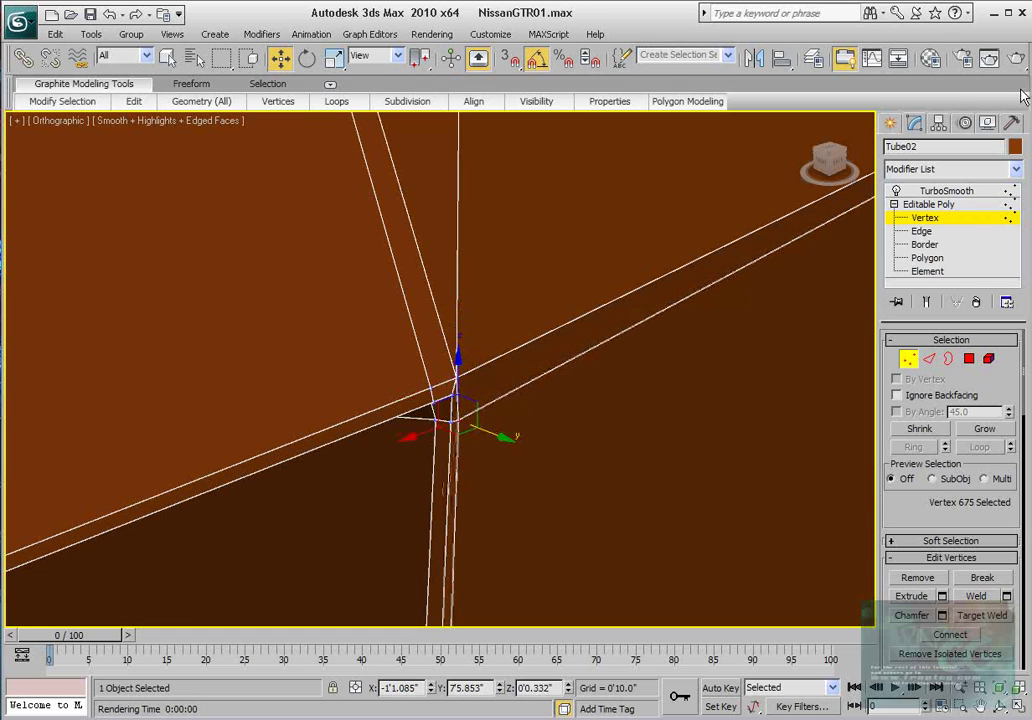
left_click(927, 303)
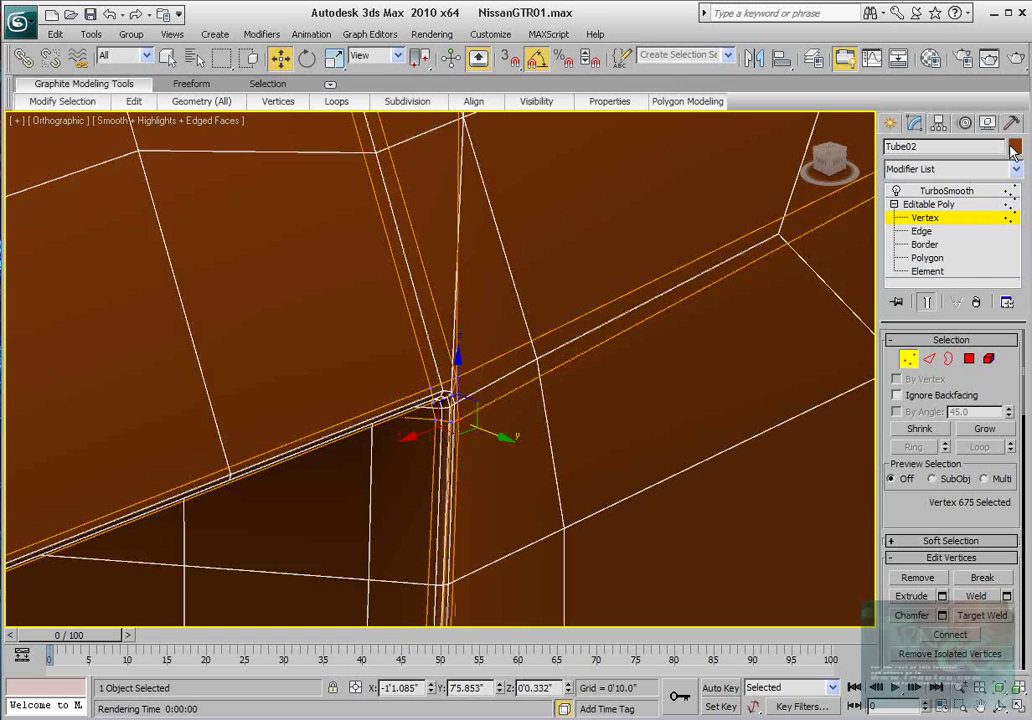
key("shift+q")
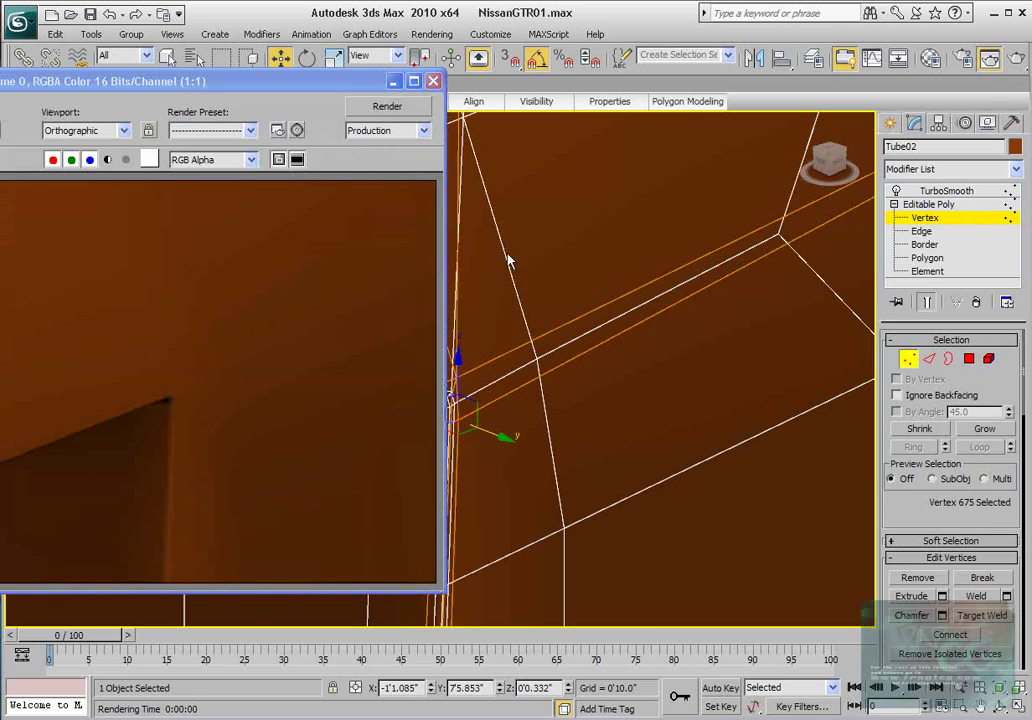
left_click(433, 82)
scroll(665, 484, "down", 3)
middle_click_drag(665, 484, 553, 443, "alt")
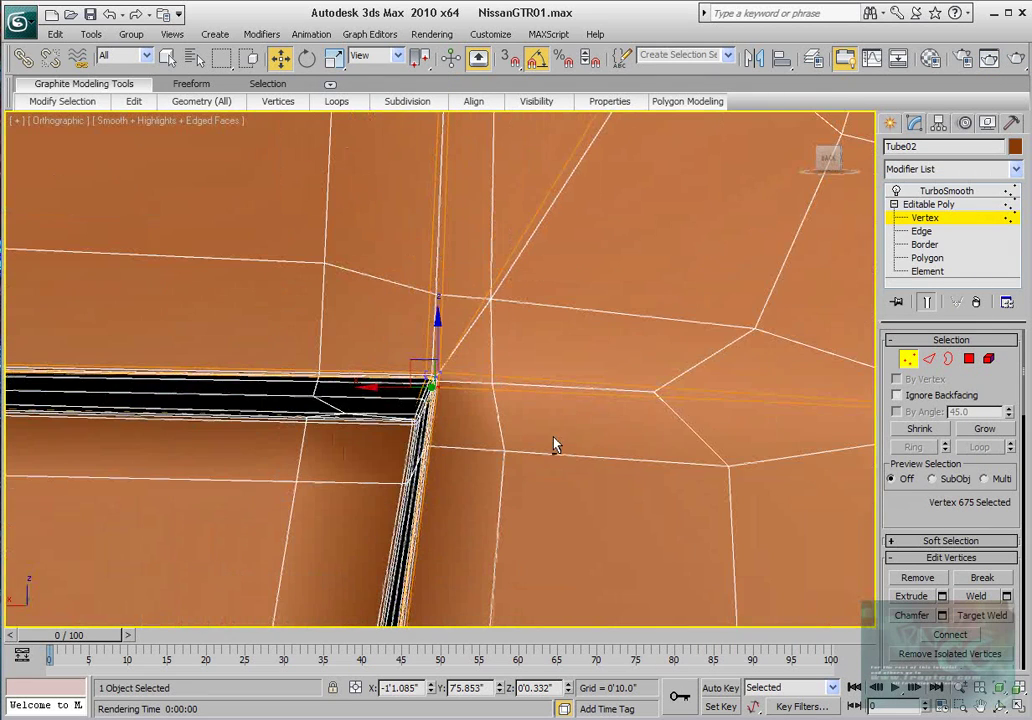
- Render the smoothed corner, lower the selected corner vertex along Z to about 0'0.307", and render the corner again up close
left_click(990, 58)
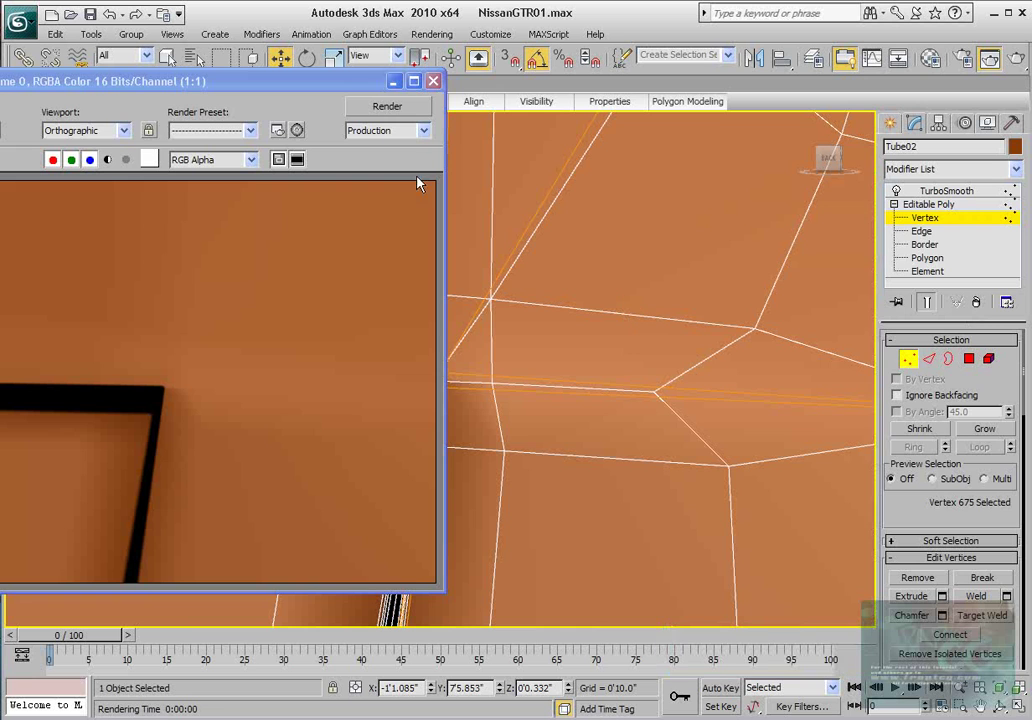
left_click(434, 83)
middle_click_drag(472, 426, 495, 421)
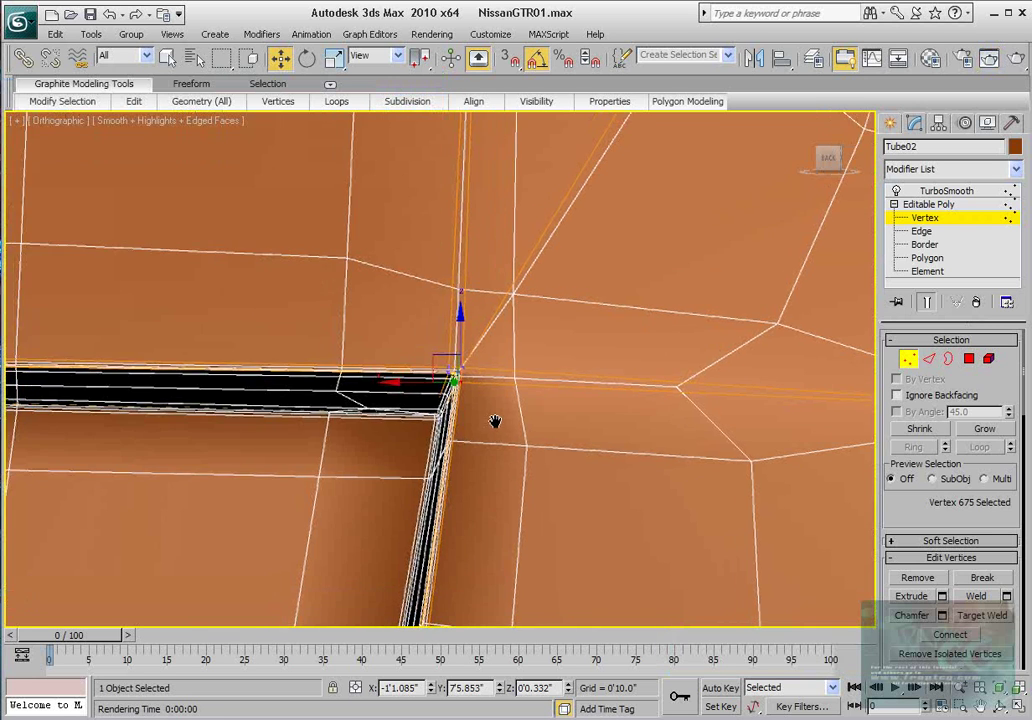
scroll(473, 413, "up", 3)
left_click_drag(479, 346, 480, 351)
left_click(1018, 58)
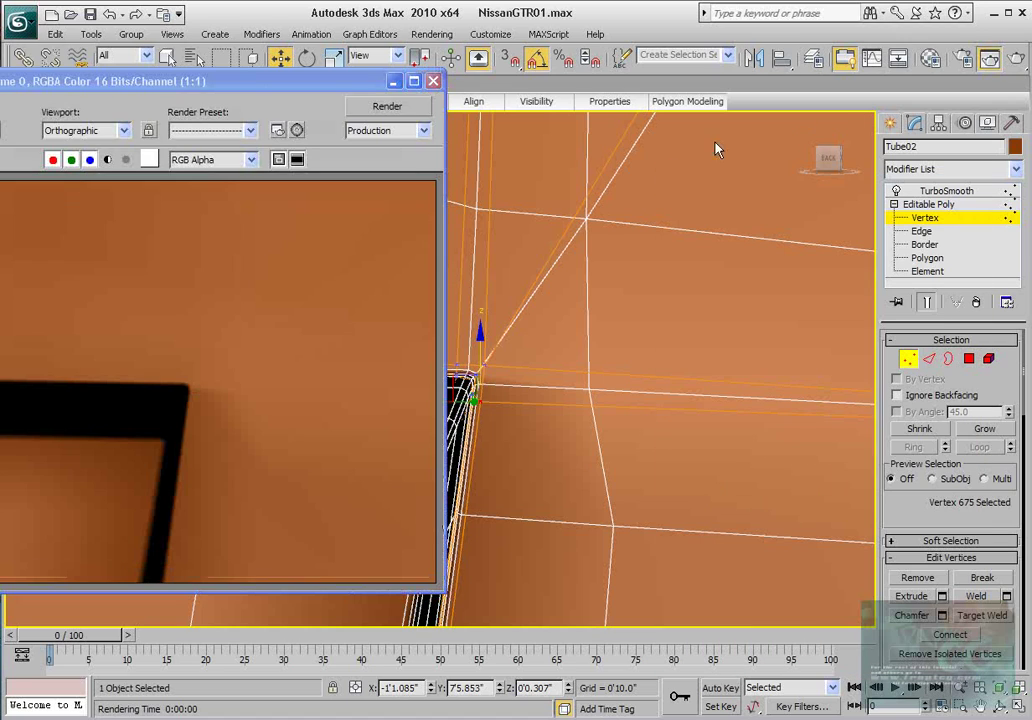
left_click(434, 83)
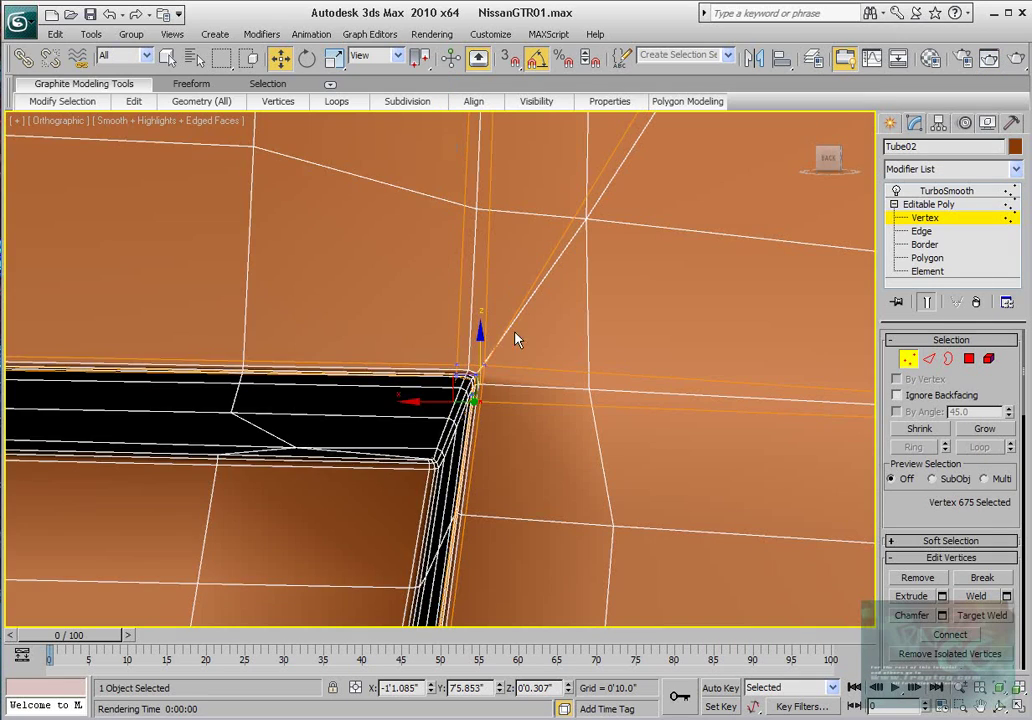
- Show the body mesh without the TurboSmooth result and examine the unsmoothed lower corner of the recess
middle_click_drag(516, 339, 553, 336, "alt")
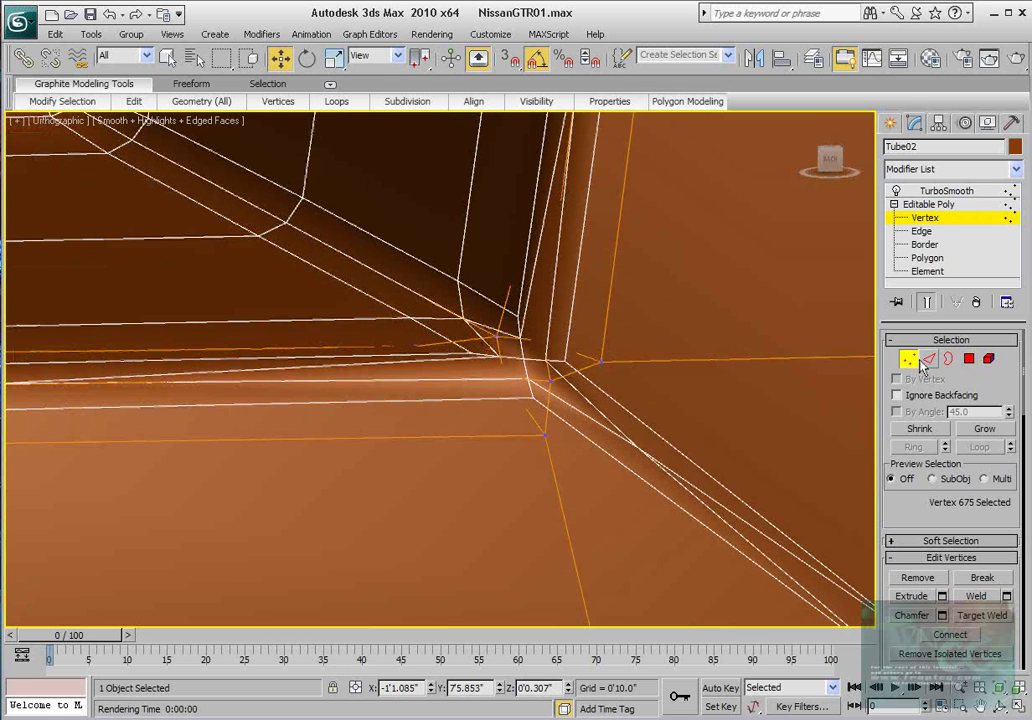
left_click(927, 302)
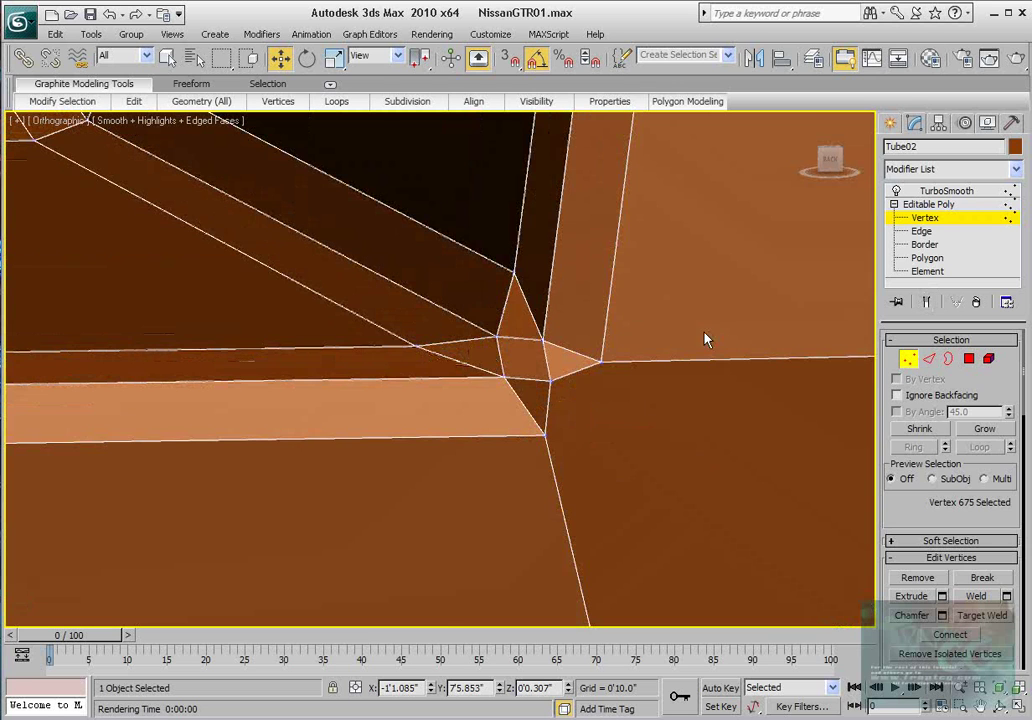
middle_click_drag(705, 340, 615, 345, "alt")
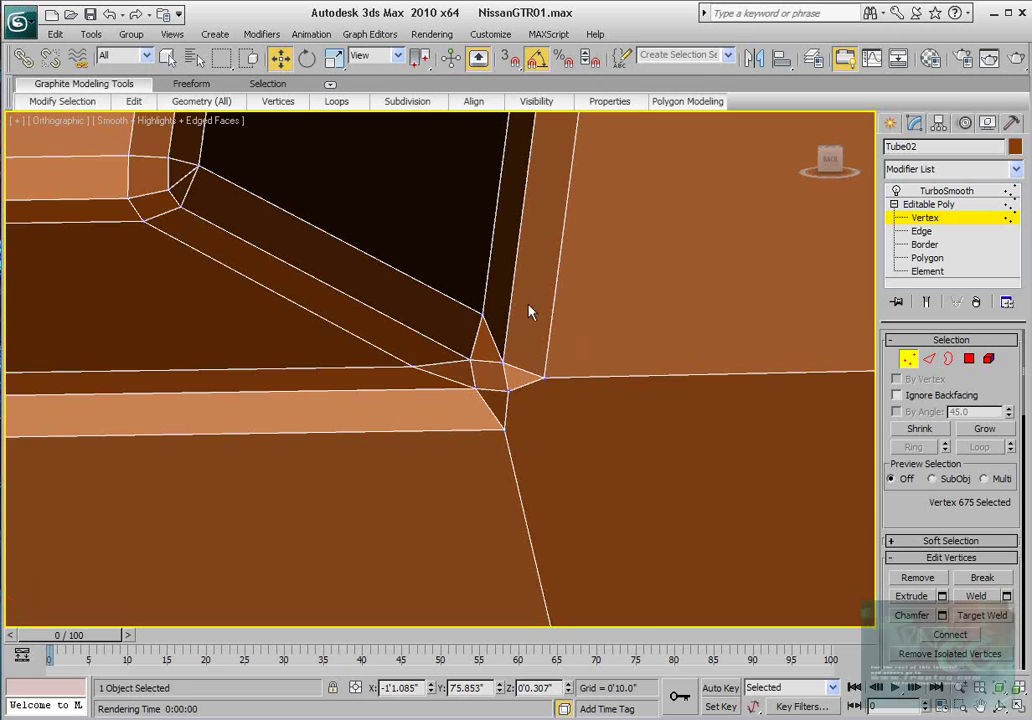
middle_click_drag(528, 312, 645, 427)
scroll(387, 327, "down", 5)
middle_click_drag(453, 211, 491, 408)
scroll(447, 348, "down", 5)
- Remove the diagonal edge that splits the small face at the recess's upper inner corner
scroll(438, 417, "up", 5)
middle_click_drag(420, 432, 472, 373)
scroll(447, 356, "up", 5)
scroll(468, 352, "up", 2)
scroll(475, 381, "down", 2)
middle_click_drag(401, 387, 538, 322)
scroll(532, 343, "down", 2)
scroll(527, 327, "up", 4)
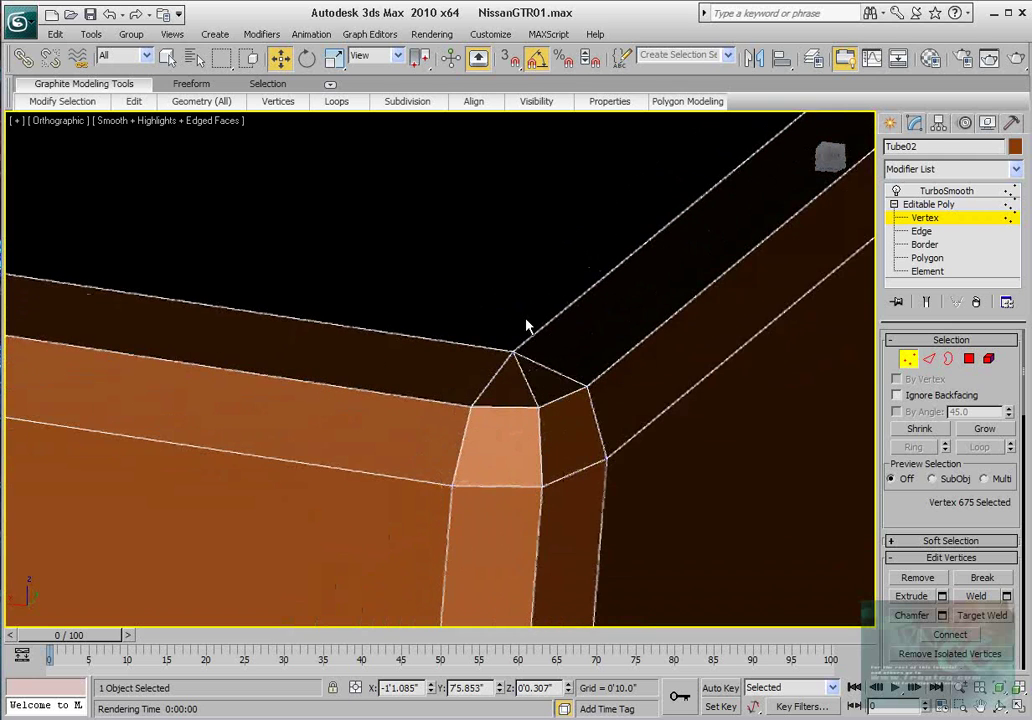
scroll(500, 325, "down", 3)
scroll(500, 324, "up", 2)
scroll(503, 319, "up", 1)
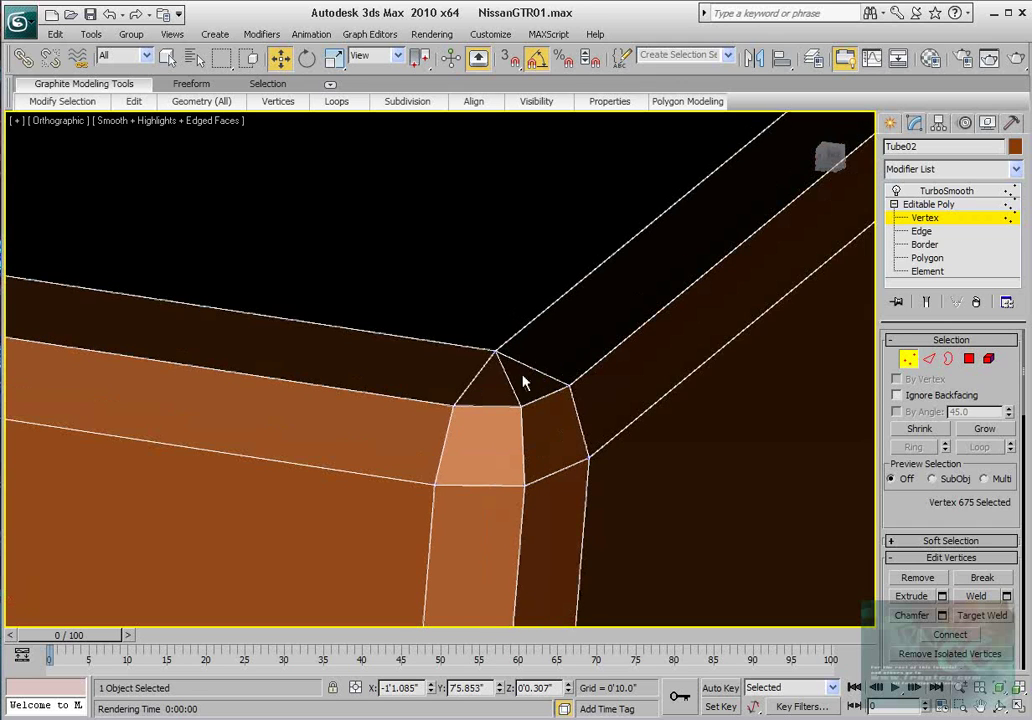
left_click(929, 358)
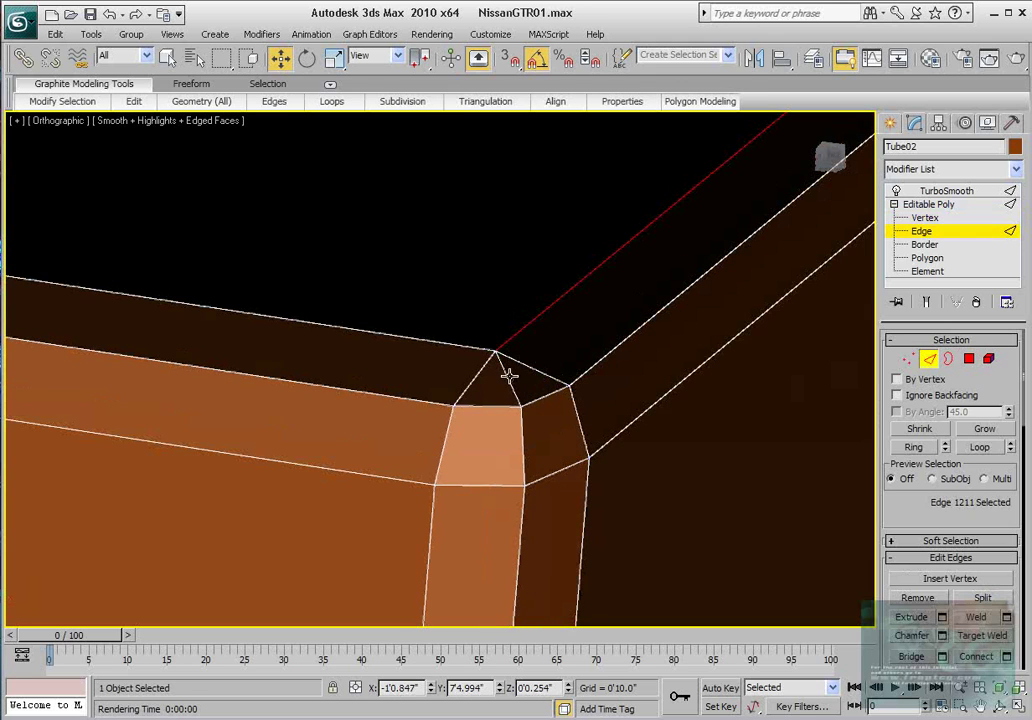
left_click(507, 375)
left_click(519, 402)
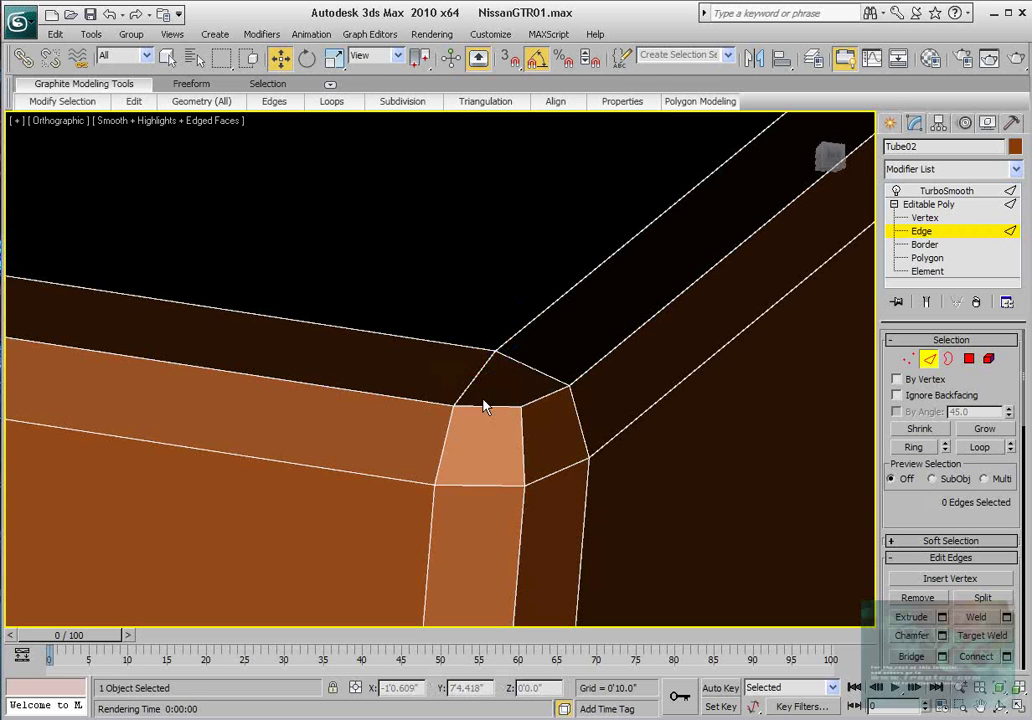
- Return to the TurboSmooth level and render the smoothed upper corner of the recess
middle_click_drag(550, 405, 525, 398)
scroll(525, 398, "down", 5)
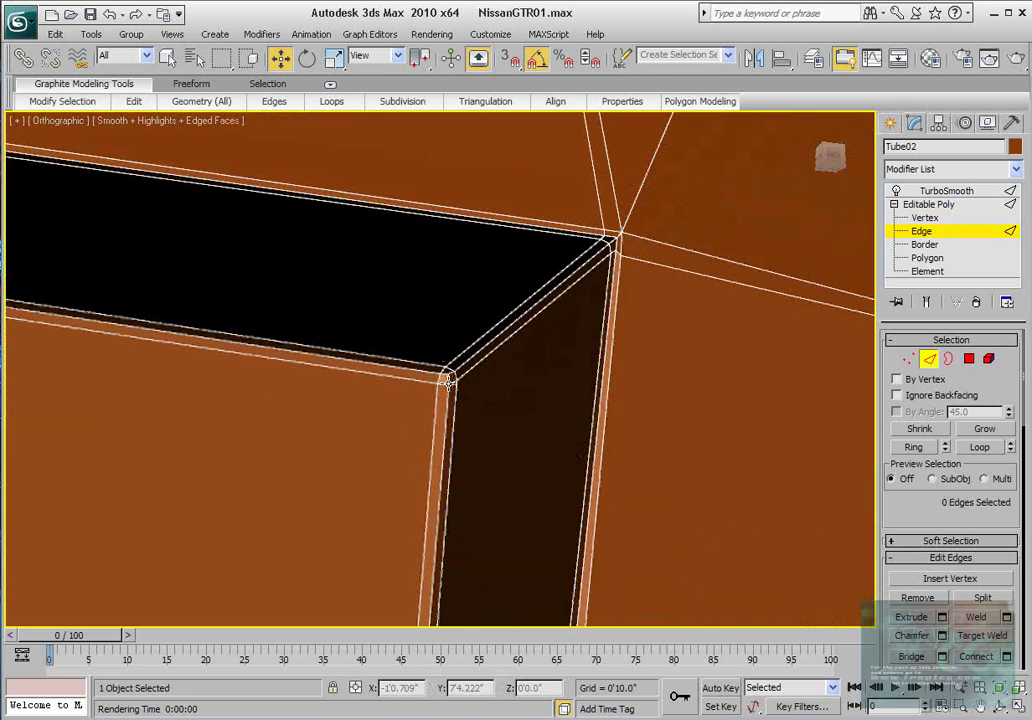
middle_click_drag(449, 384, 461, 383)
scroll(461, 383, "up", 3)
scroll(521, 368, "down", 3)
scroll(514, 343, "up", 2)
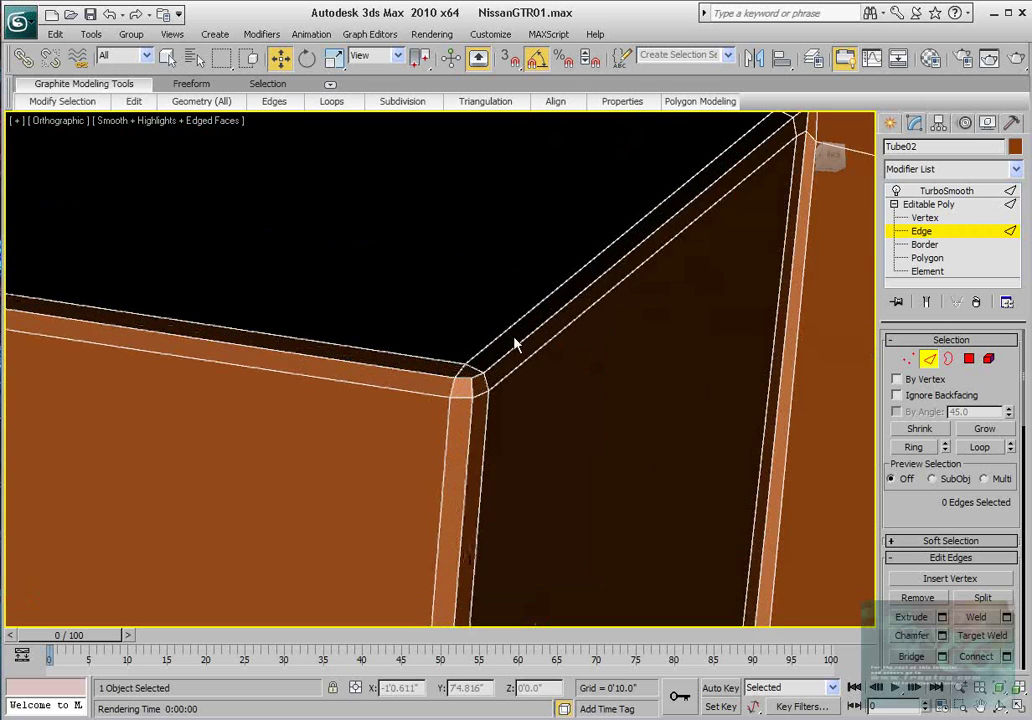
scroll(514, 343, "down", 2)
left_click(928, 204)
left_click(940, 191)
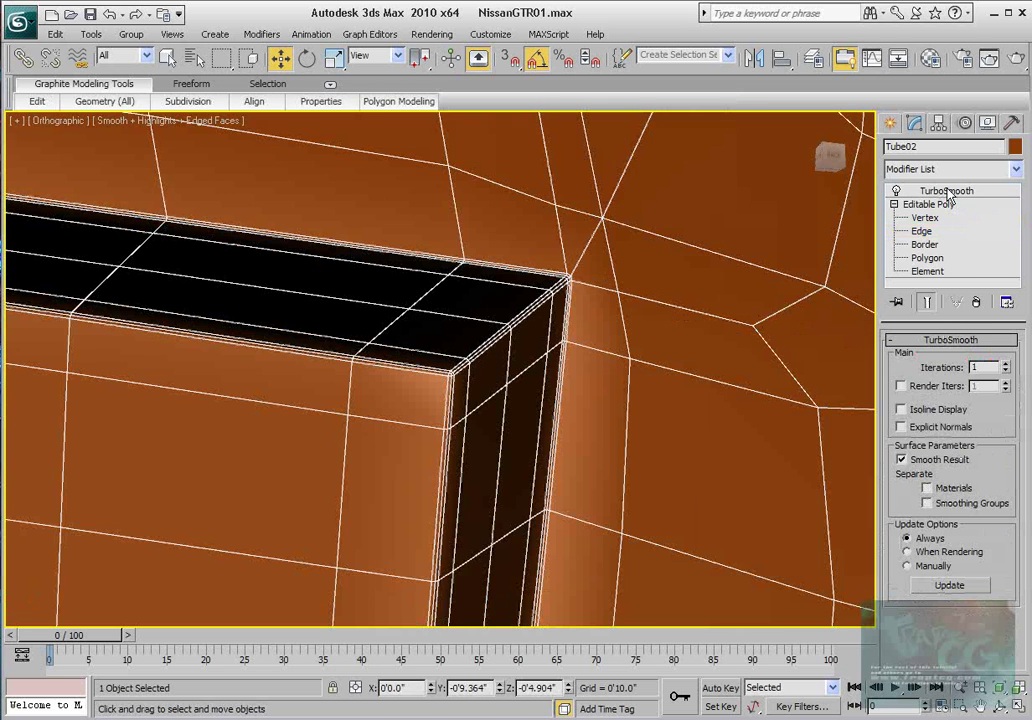
scroll(468, 401, "down", 3)
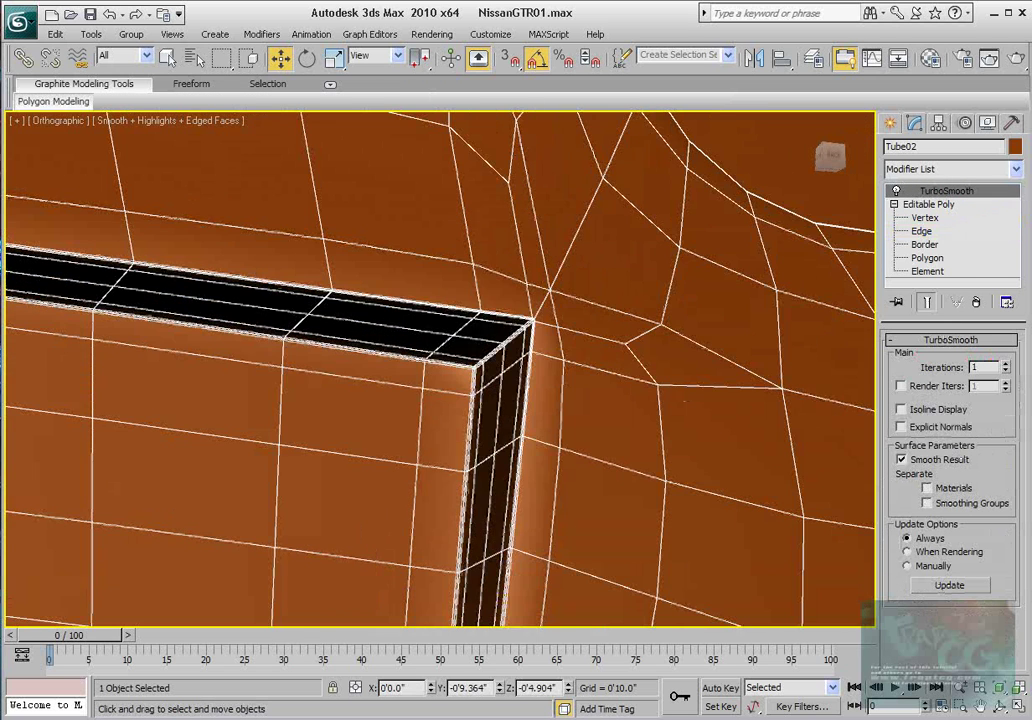
left_click(990, 58)
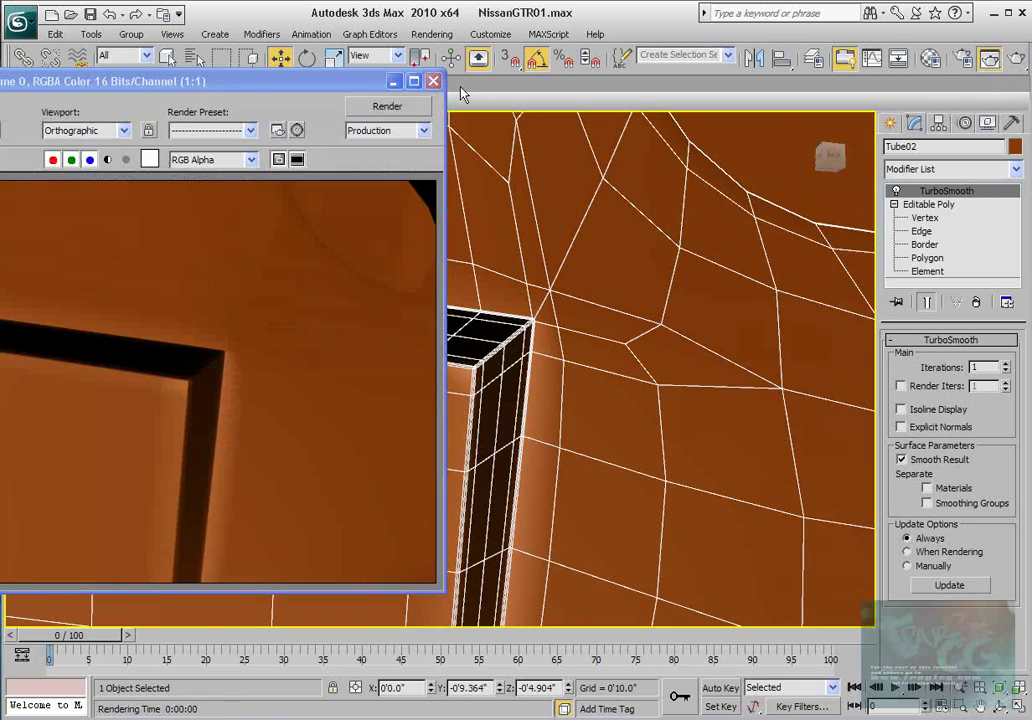
left_click(433, 80)
- Remove the matching diagonal edge at the recess's lower inner corner
scroll(507, 246, "down", 3)
scroll(381, 278, "up", 5)
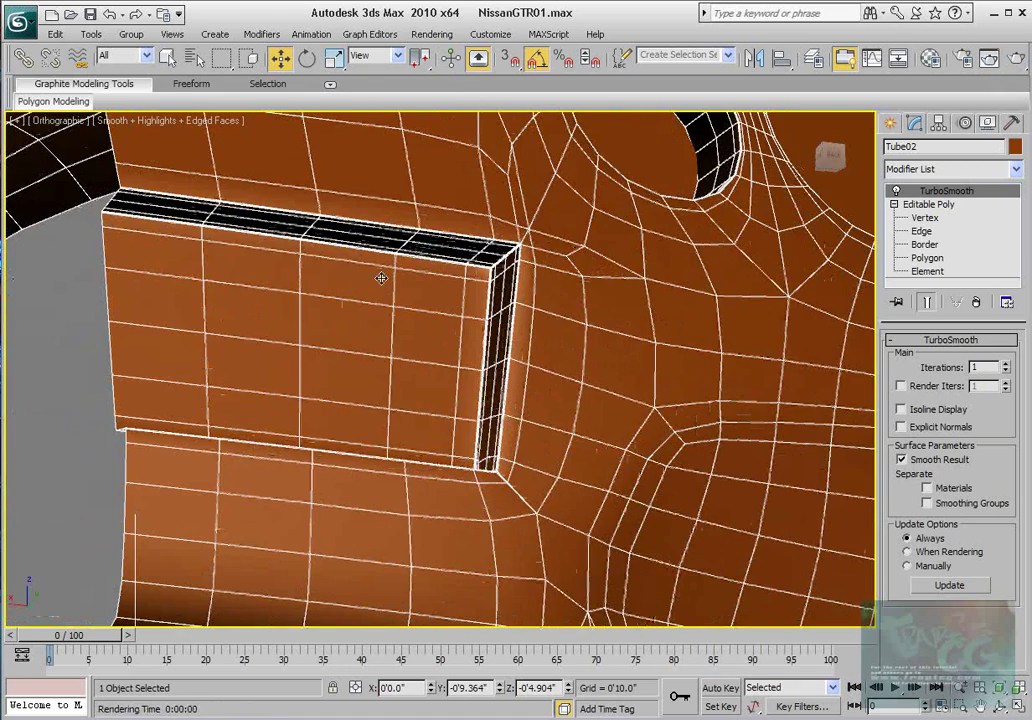
middle_click_drag(504, 328, 501, 176, "alt")
scroll(501, 176, "down", 3)
left_click(928, 218)
scroll(375, 454, "down", 2)
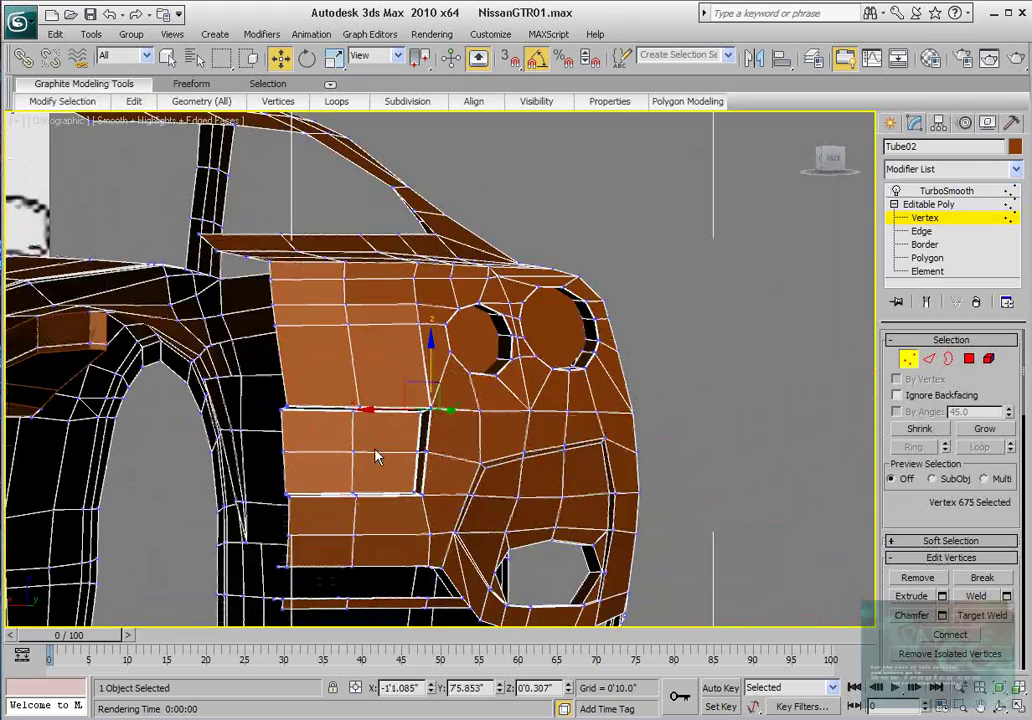
scroll(405, 590, "up", 6)
scroll(445, 372, "up", 6)
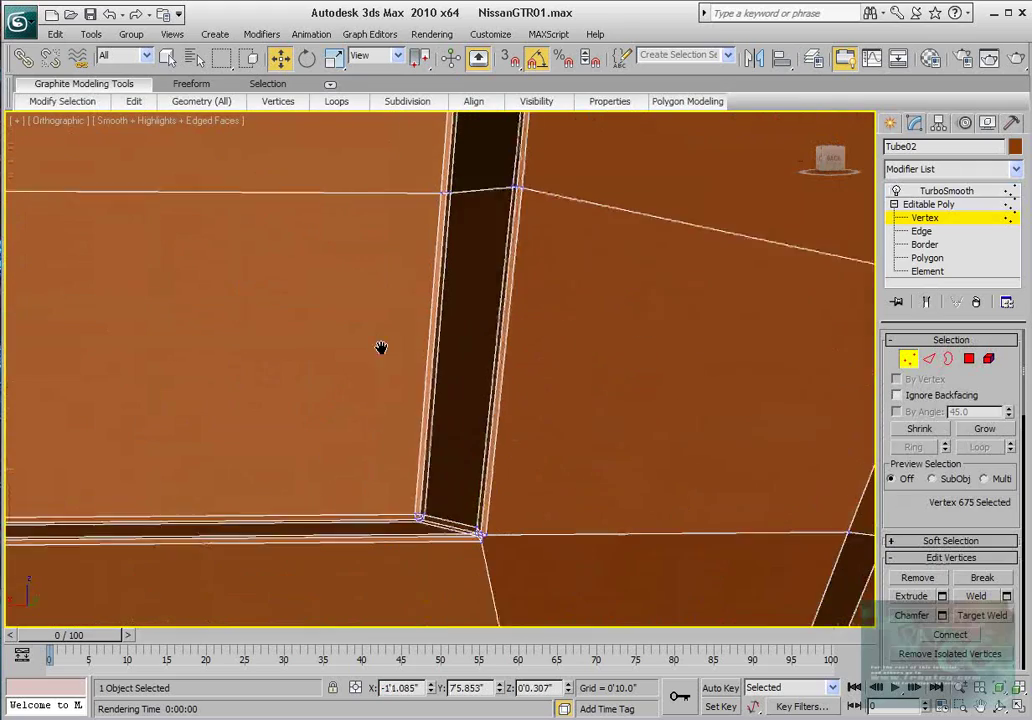
left_click(431, 481)
middle_click_drag(431, 481, 424, 298, "alt")
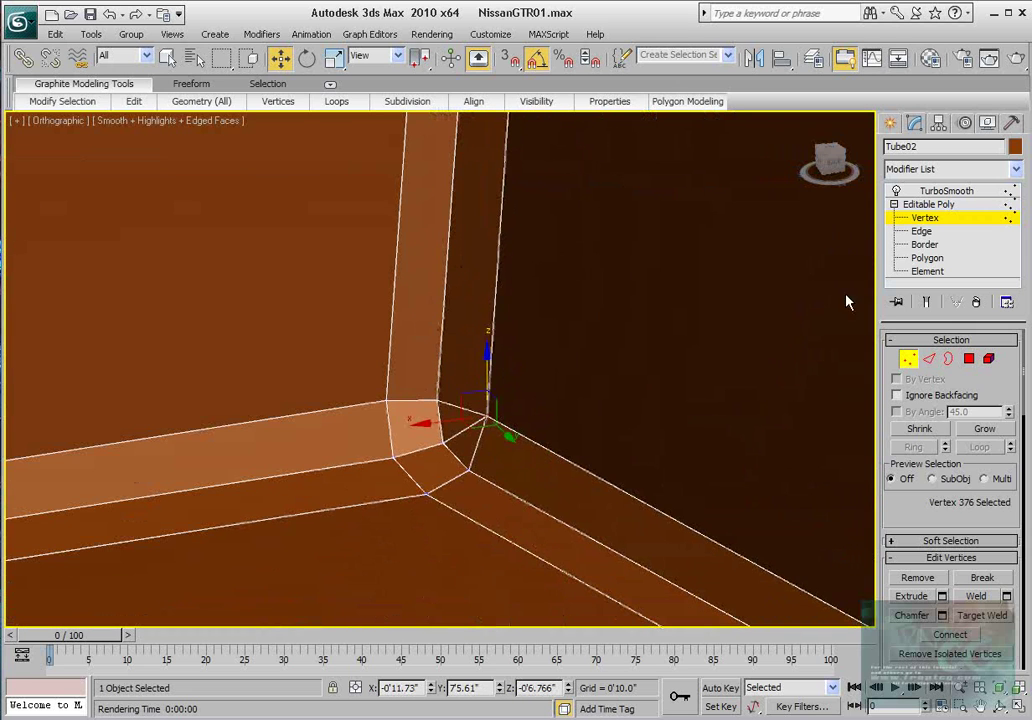
key("2")
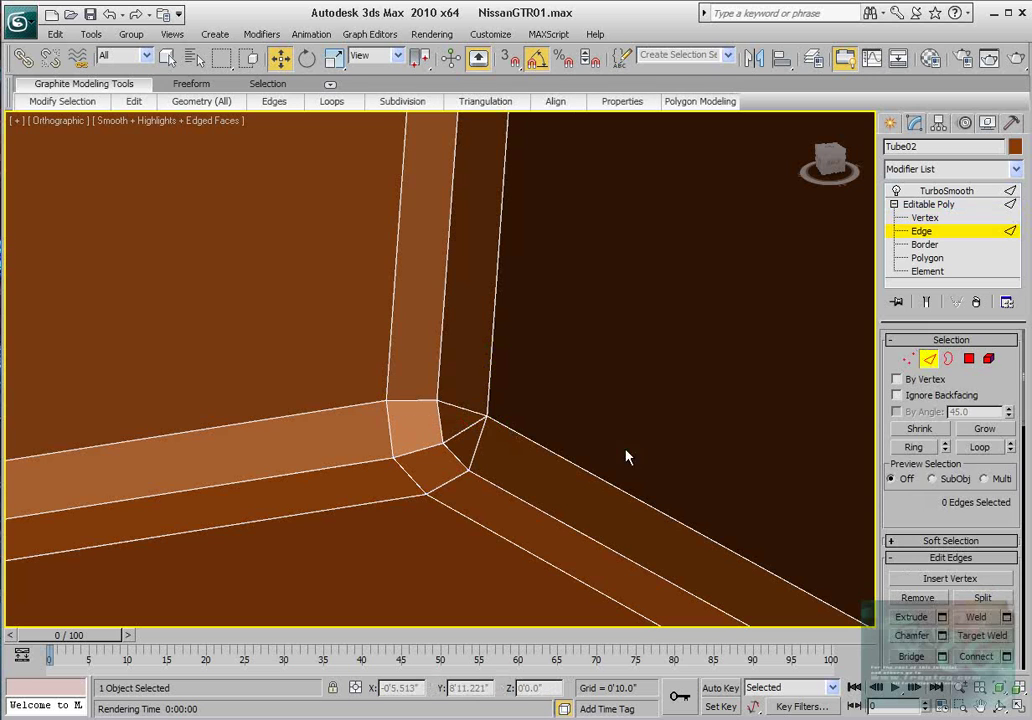
left_click(482, 430)
key("BackSpace")
- Collapse the three outermost vertices of the recess's lower outer corner into a single vertex
middle_click_drag(567, 415, 532, 422)
scroll(532, 422, "down", 5)
middle_click_drag(603, 427, 461, 350)
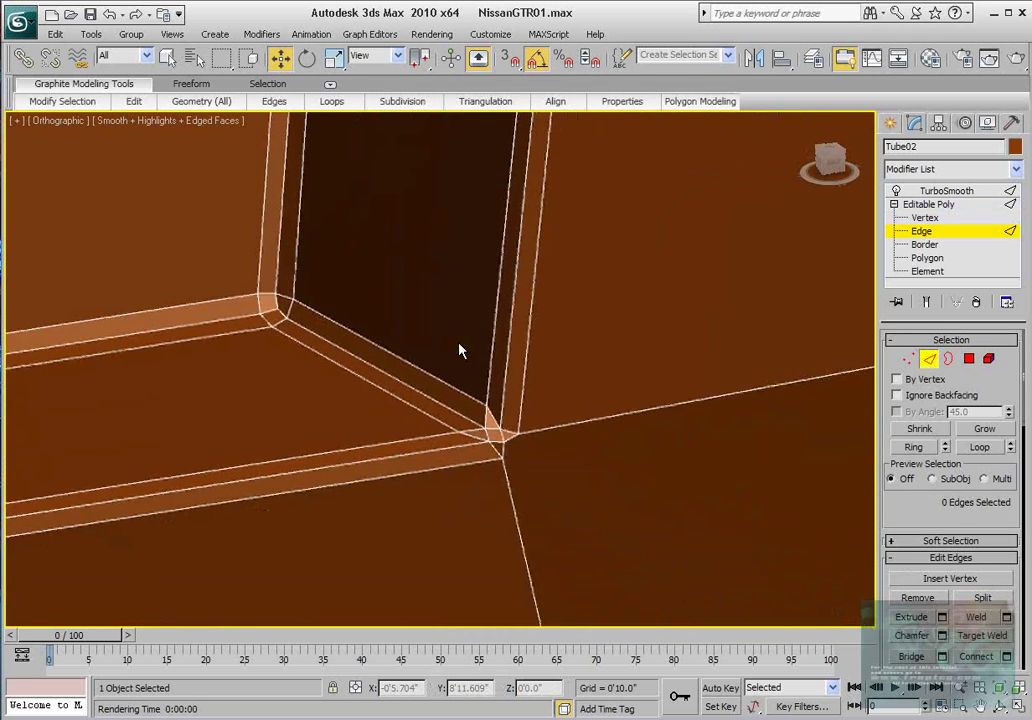
scroll(539, 428, "up", 3)
scroll(577, 502, "up", 3)
left_click(906, 360)
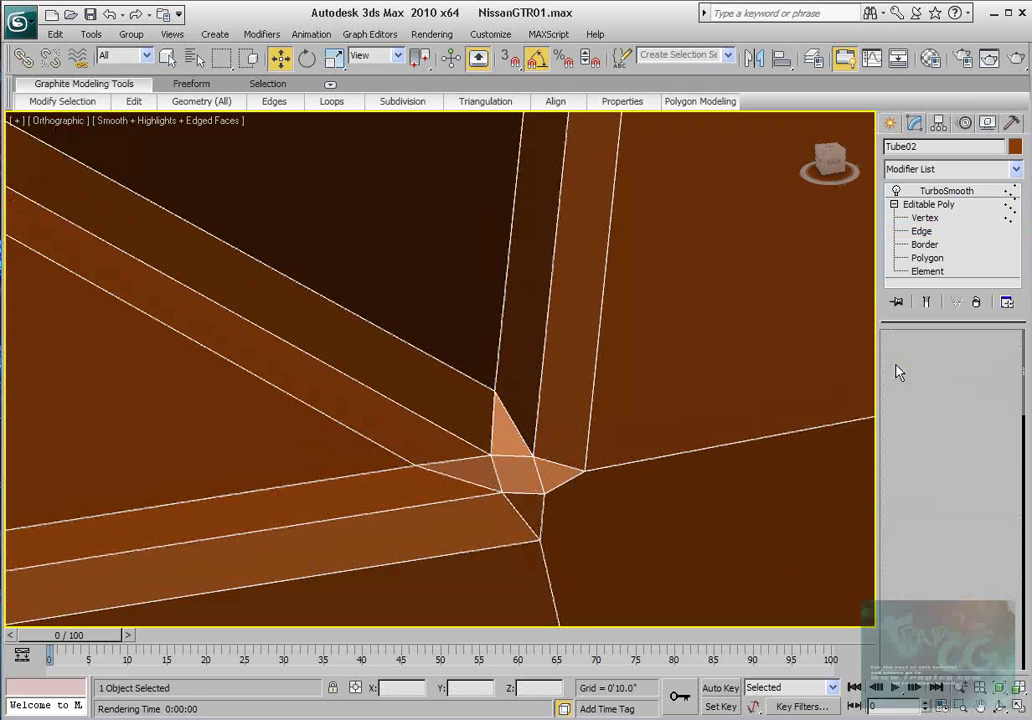
left_click(539, 540)
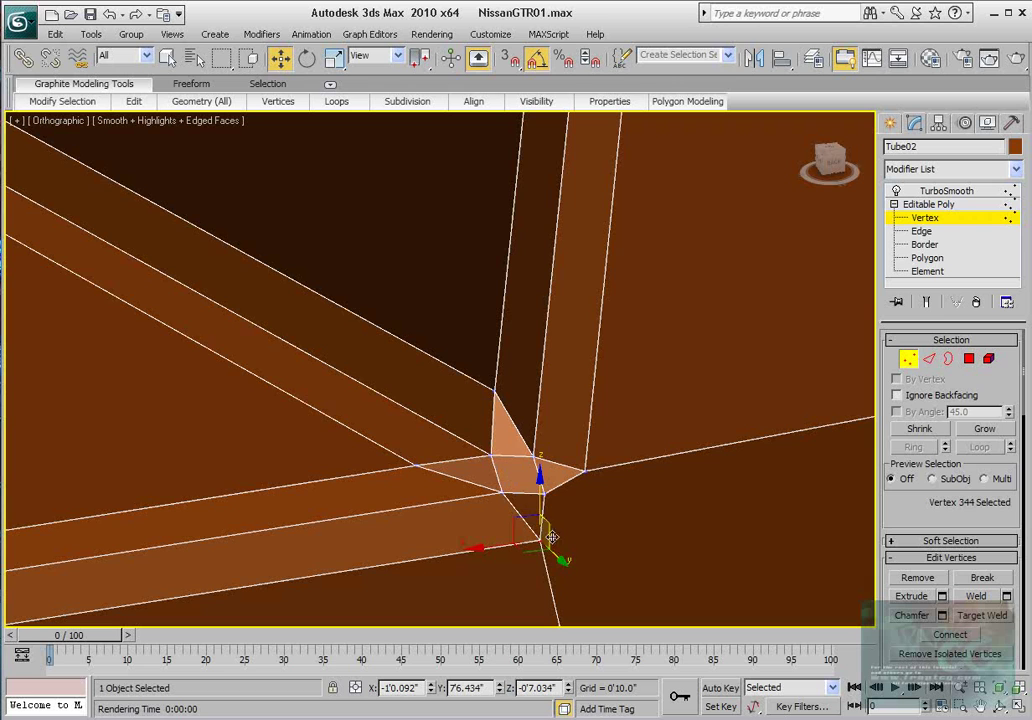
left_click(583, 471, "ctrl")
left_click(543, 491, "ctrl")
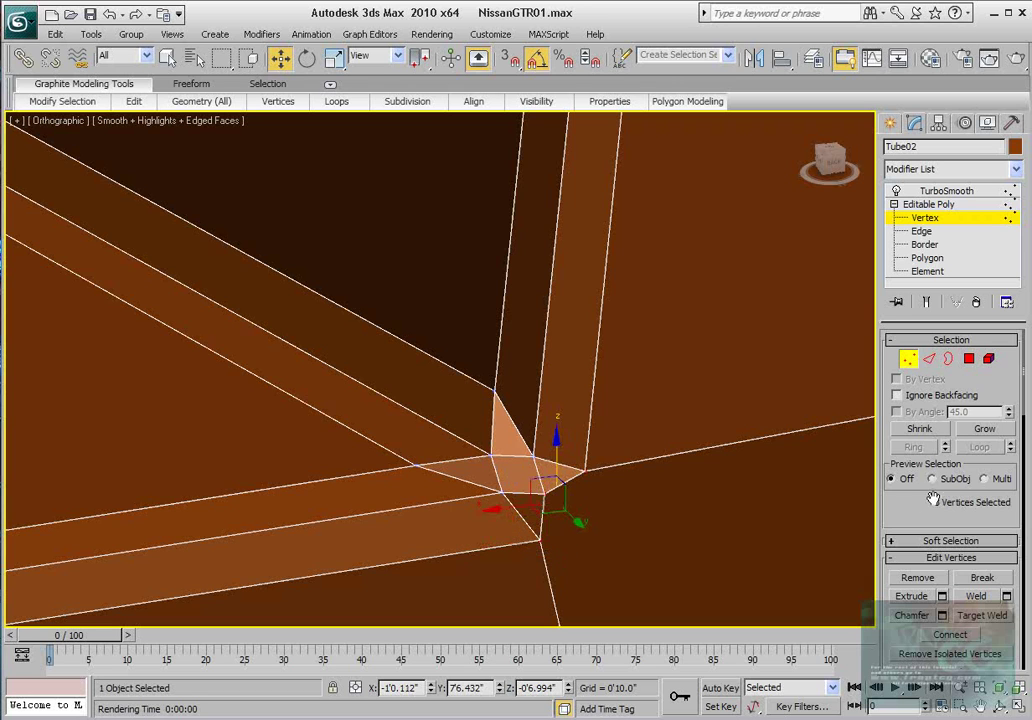
scroll(908, 504, "down", 4)
scroll(955, 550, "down", 3)
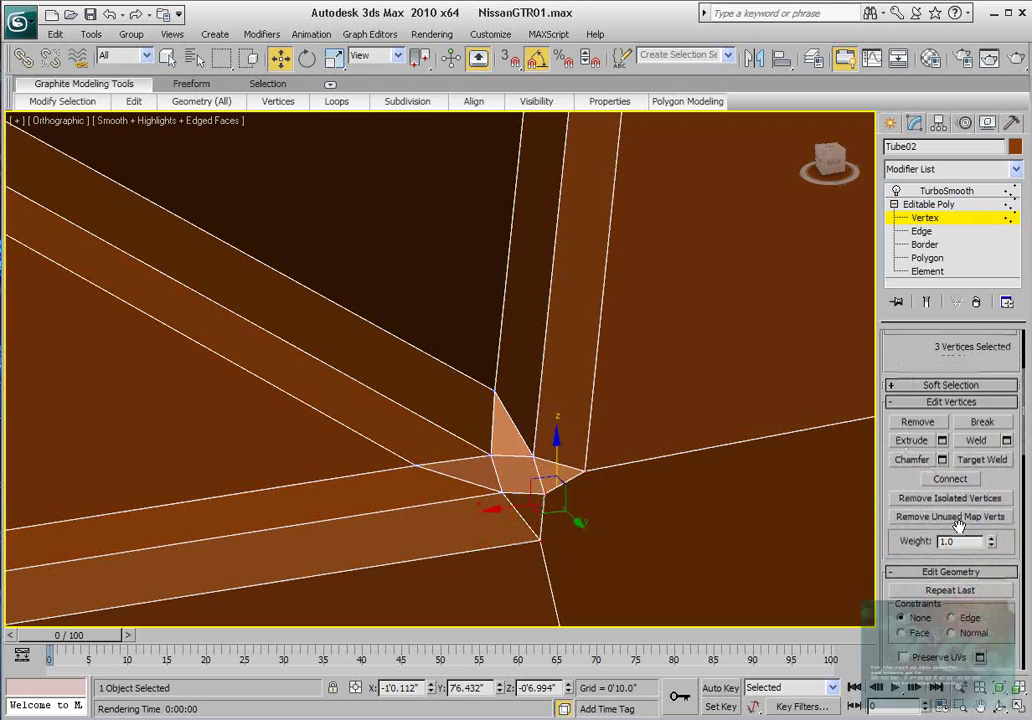
left_click(983, 626)
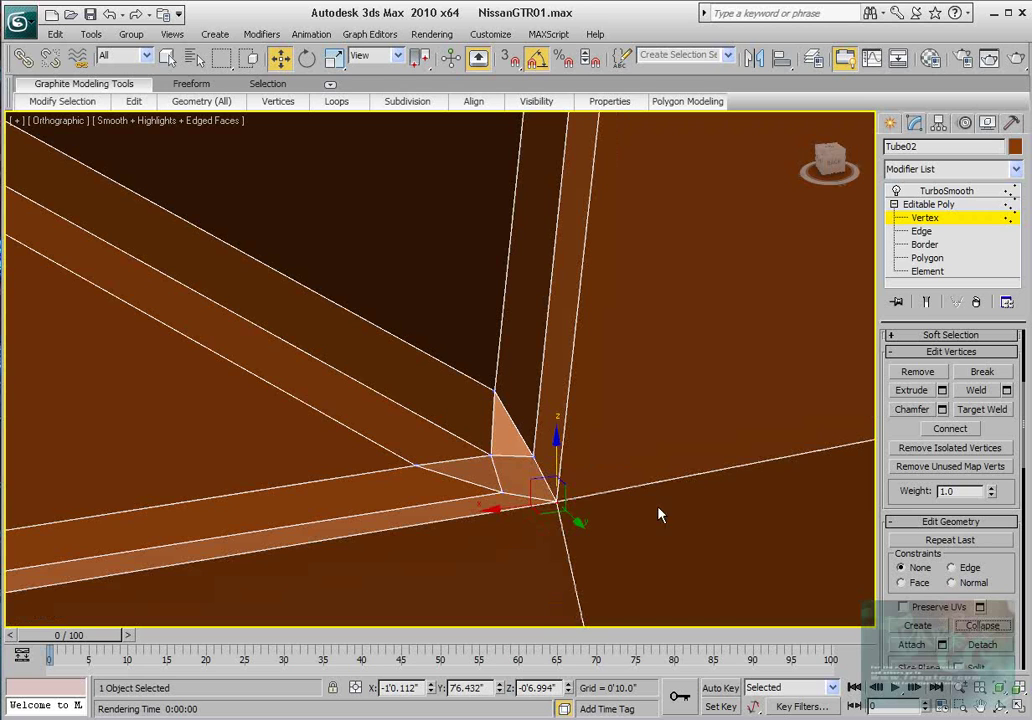
- Collapse the two middle vertices of the lower outer corner into one and adjust the inner corner vertex along Y to about 7'6.365"
left_click(500, 491)
left_click(532, 454)
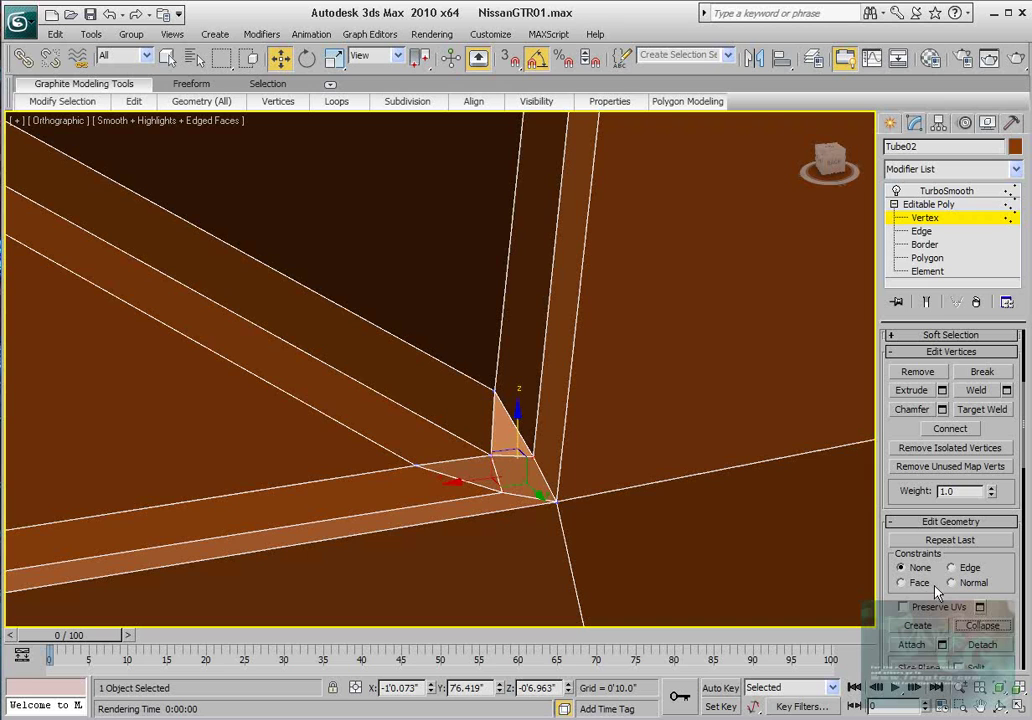
left_click(948, 428)
left_click(988, 627)
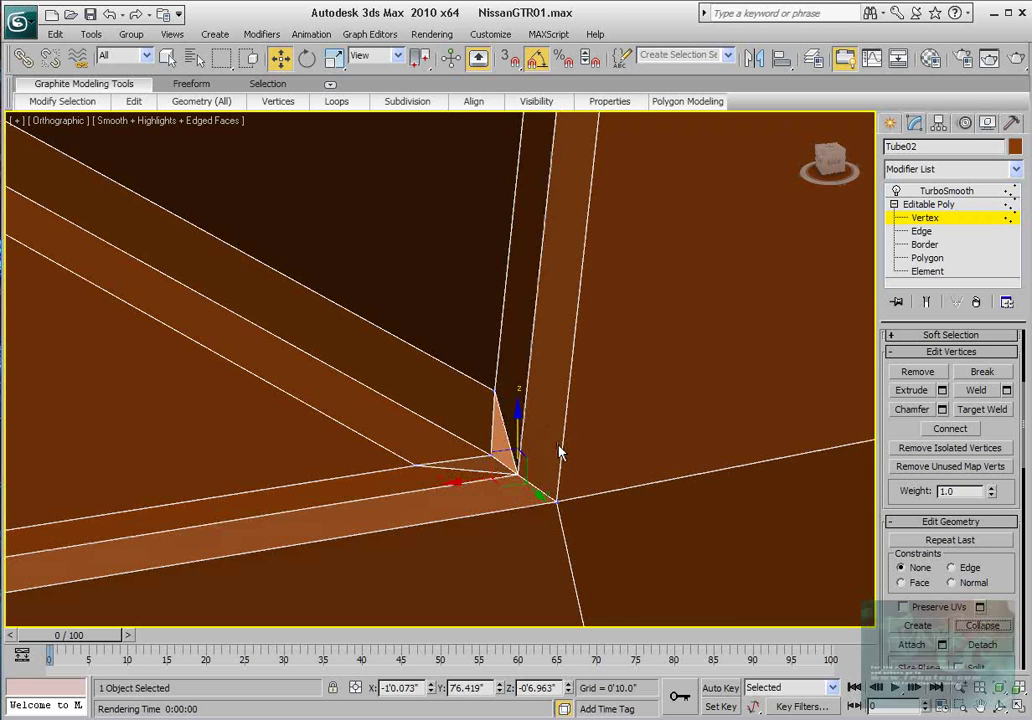
middle_click_drag(485, 463, 528, 471, "alt")
left_click_drag(529, 472, 507, 463)
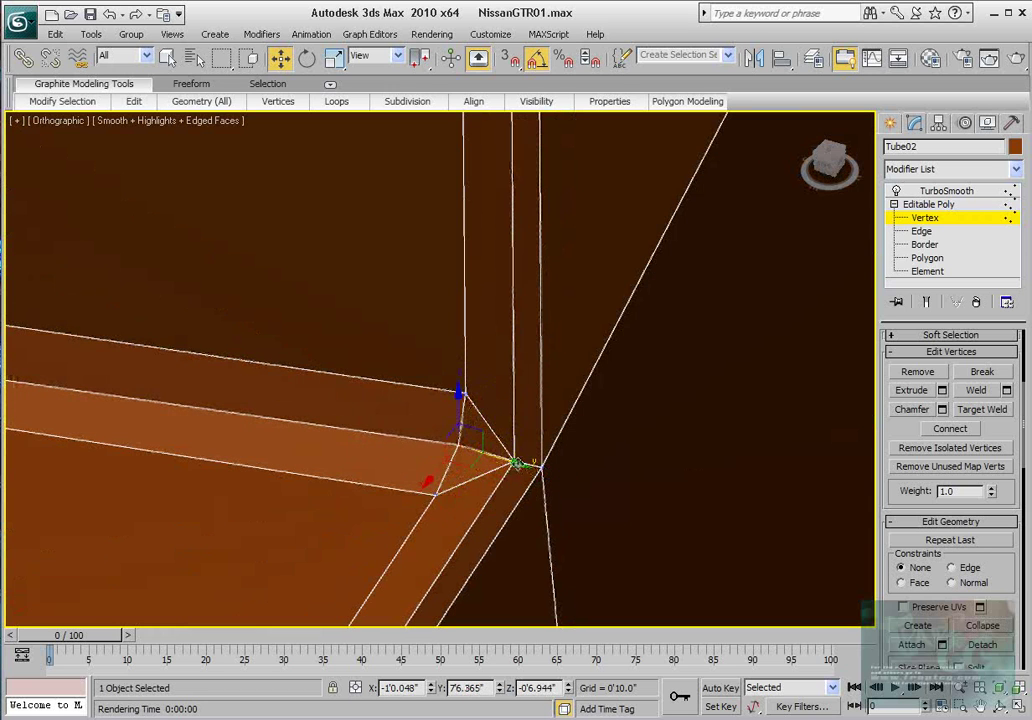
- Cut a new edge from the lower rim beside the recess corner down to the body vertex below it
scroll(554, 485, "down", 3)
middle_click_drag(551, 485, 463, 328, "alt")
scroll(420, 406, "down", 2)
scroll(431, 387, "up", 3)
scroll(987, 590, "down", 3)
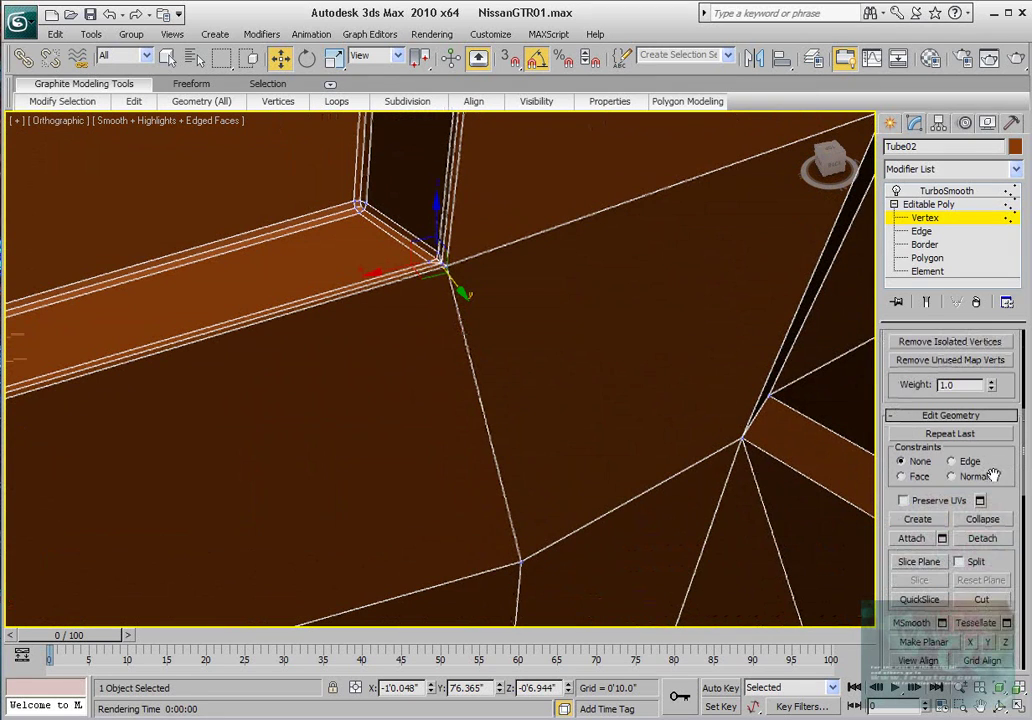
left_click(982, 600)
left_click(432, 264)
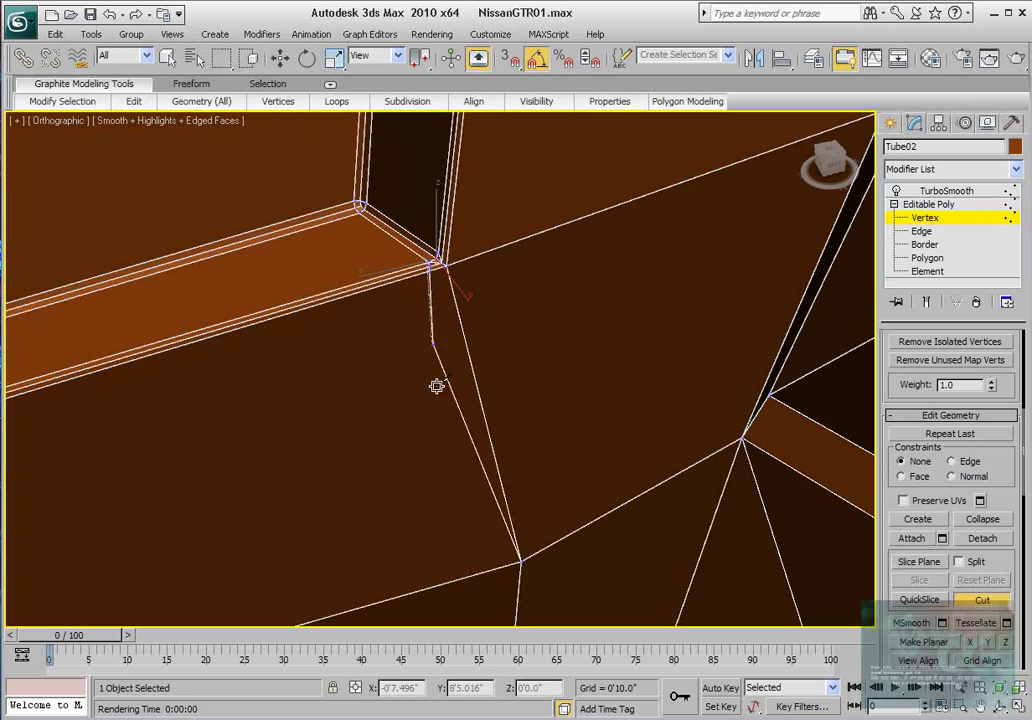
left_click(520, 562)
right_click(571, 421)
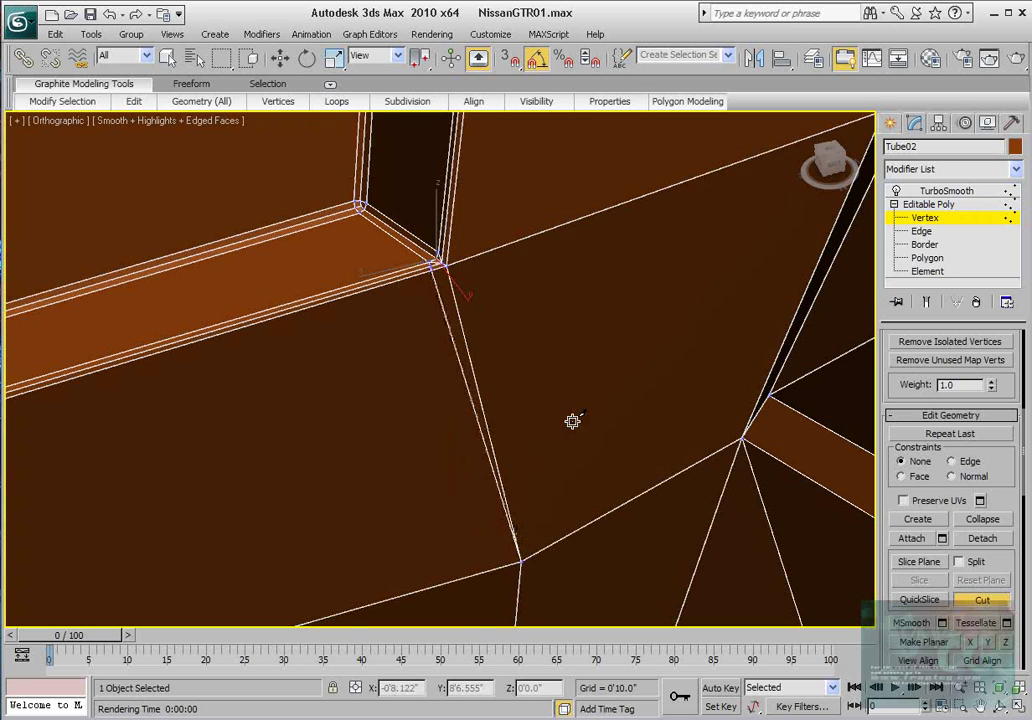
- Cut a new edge from the recess corner's side rim to the body vertex beside the recess and finish cutting
middle_click_drag(571, 421, 532, 480)
middle_click_drag(467, 352, 432, 390)
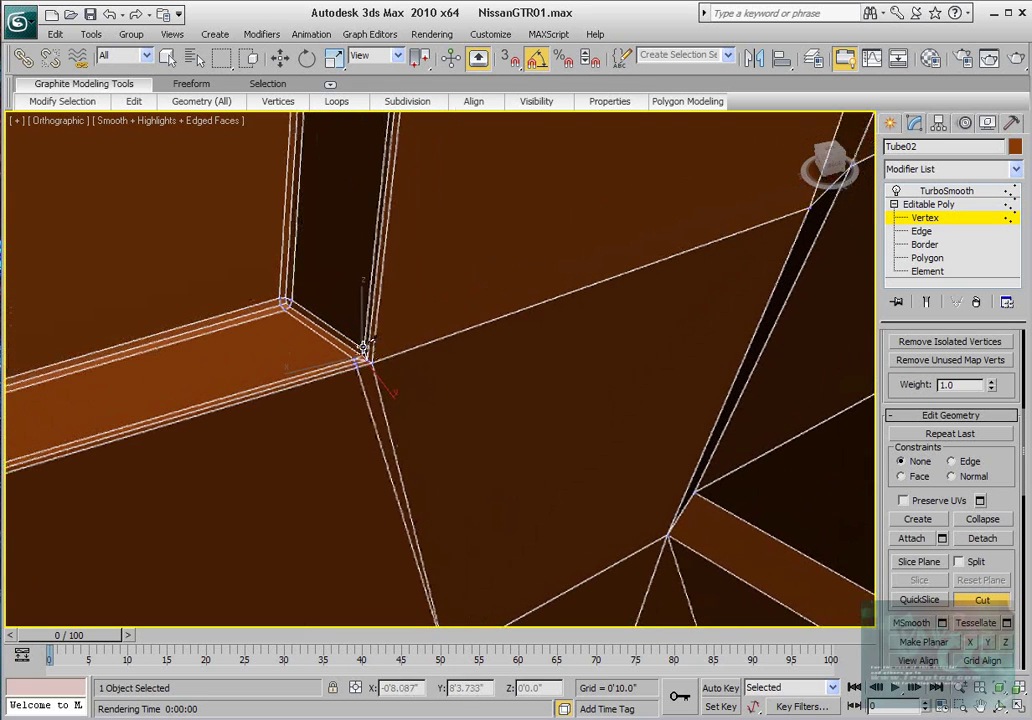
left_click(365, 349)
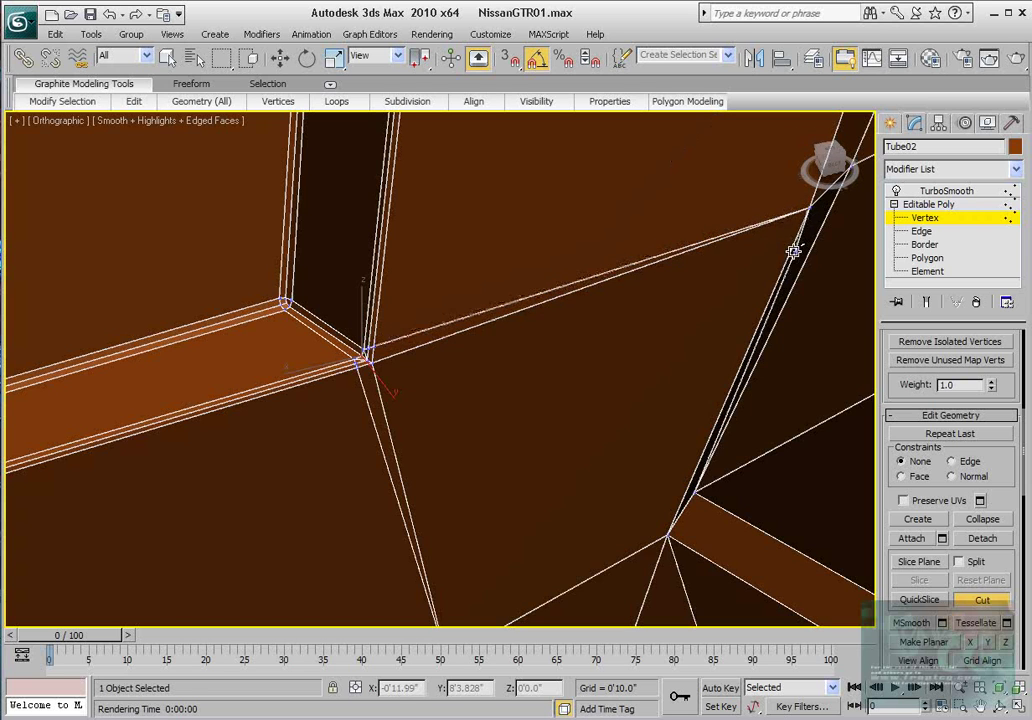
right_click(760, 273)
scroll(758, 274, "down", 2)
middle_click_drag(734, 303, 726, 311)
scroll(726, 311, "down", 2)
middle_click_drag(528, 329, 594, 320)
scroll(596, 322, "up", 4)
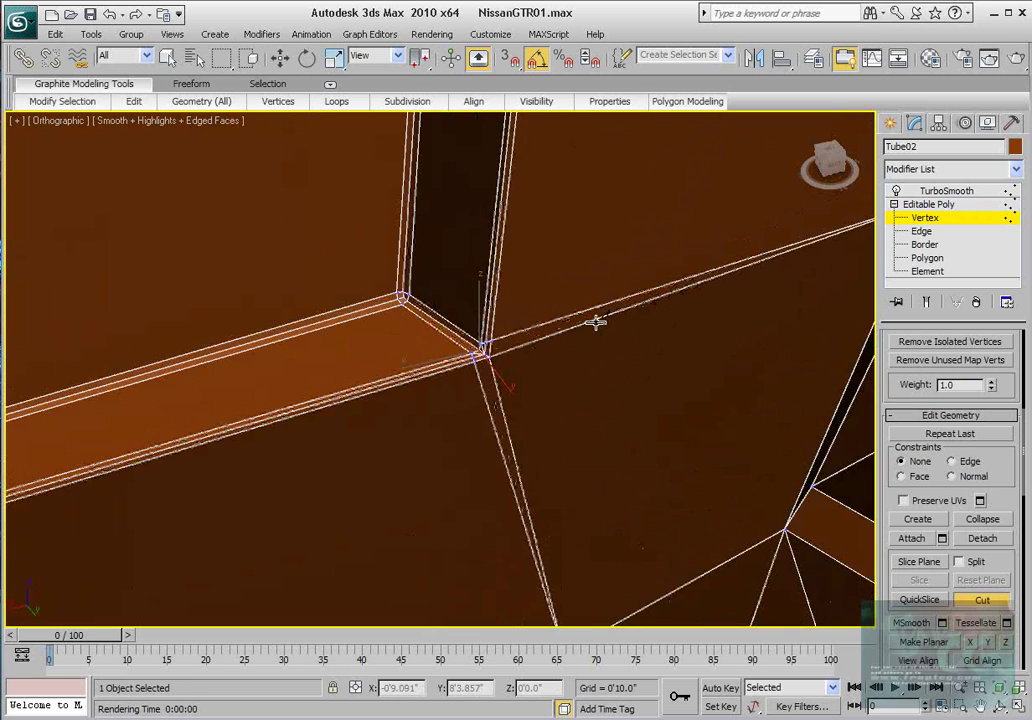
scroll(595, 325, "up", 3)
scroll(781, 392, "down", 4)
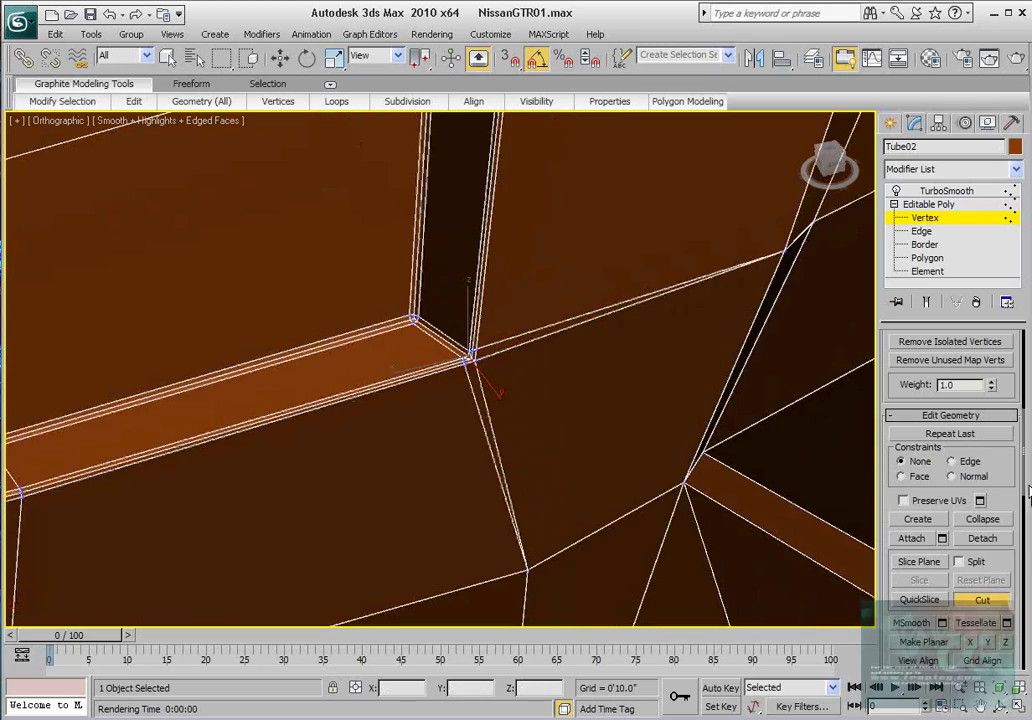
left_click(975, 601)
scroll(813, 333, "down", 6)
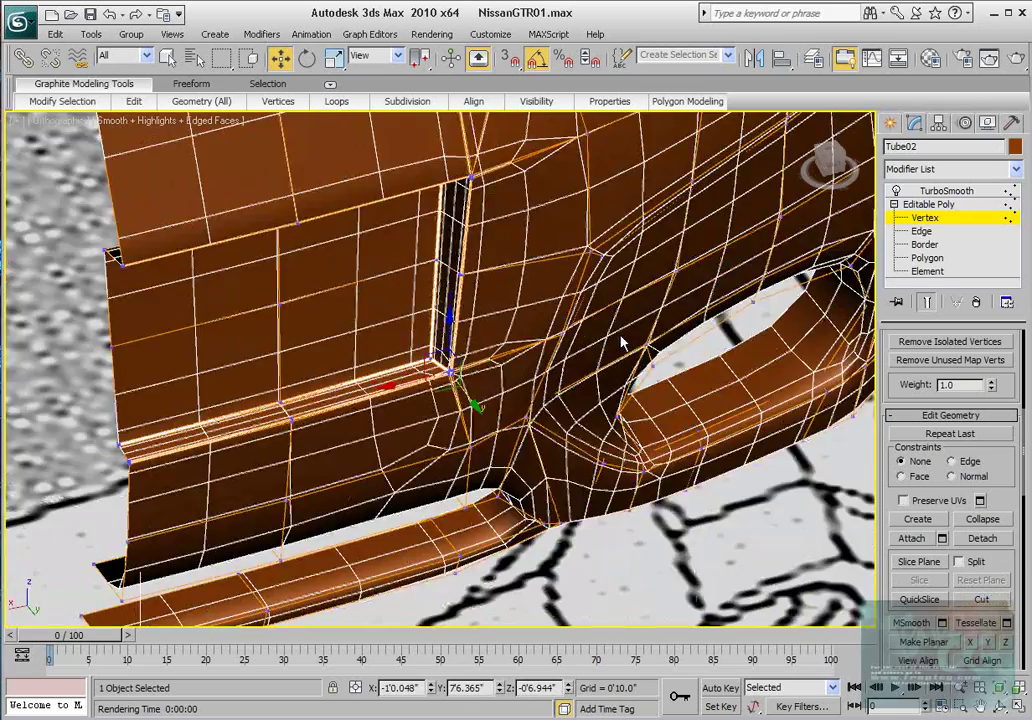
scroll(600, 300, "up", 4)
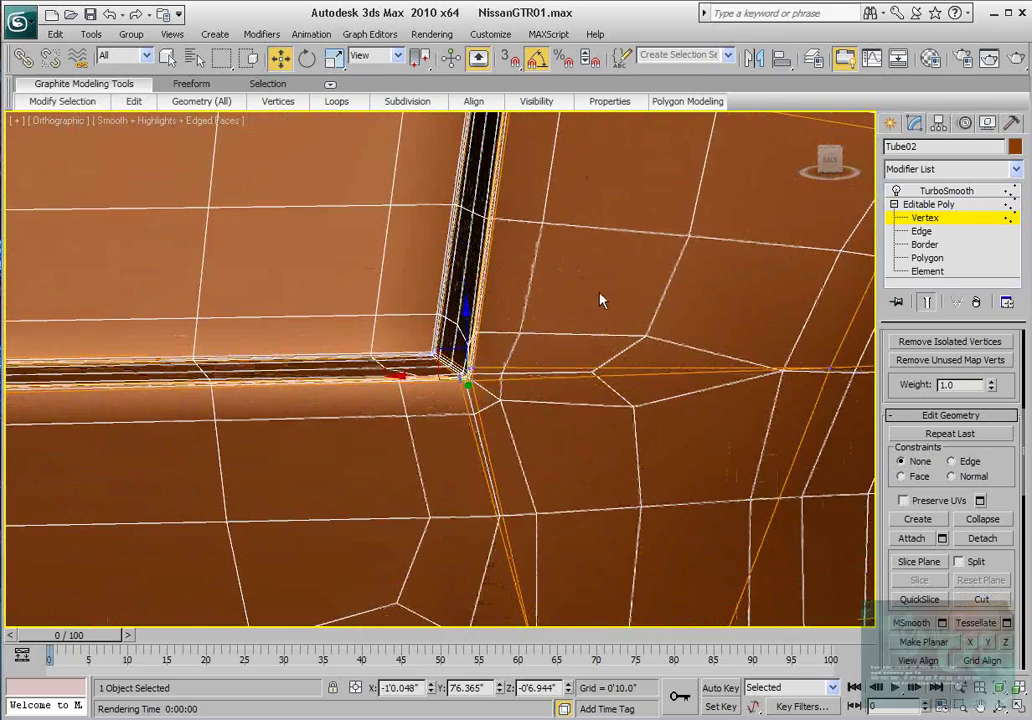
- Remove the two short diagonal edges at the recess's lower outer corner
left_click(922, 231)
scroll(613, 295, "up", 3)
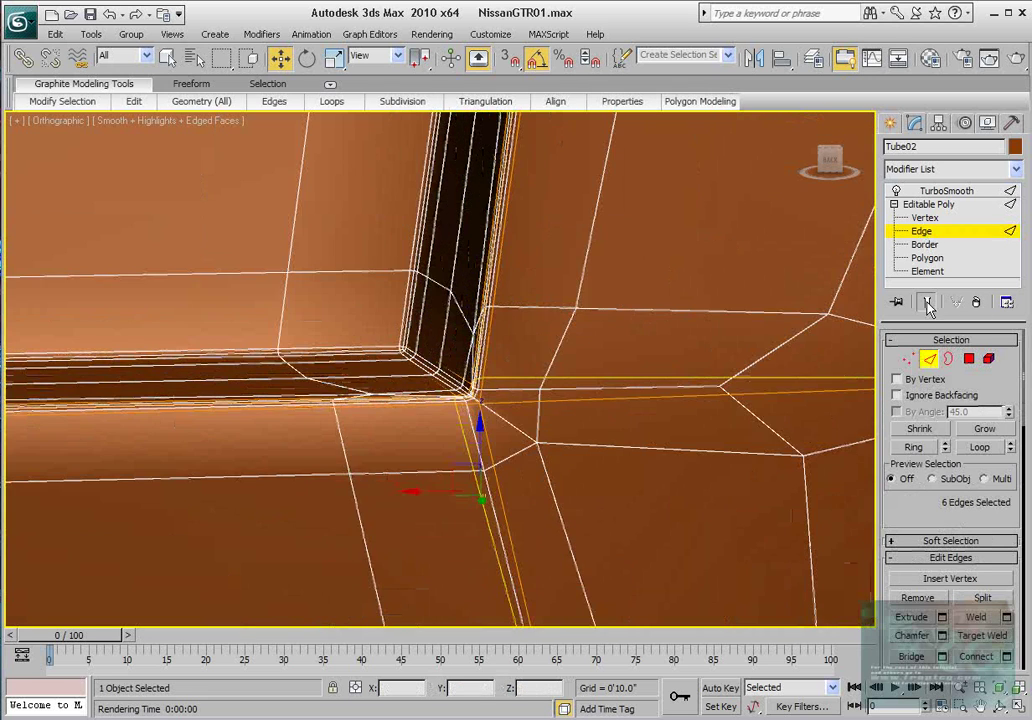
middle_click_drag(786, 345, 440, 291, "alt")
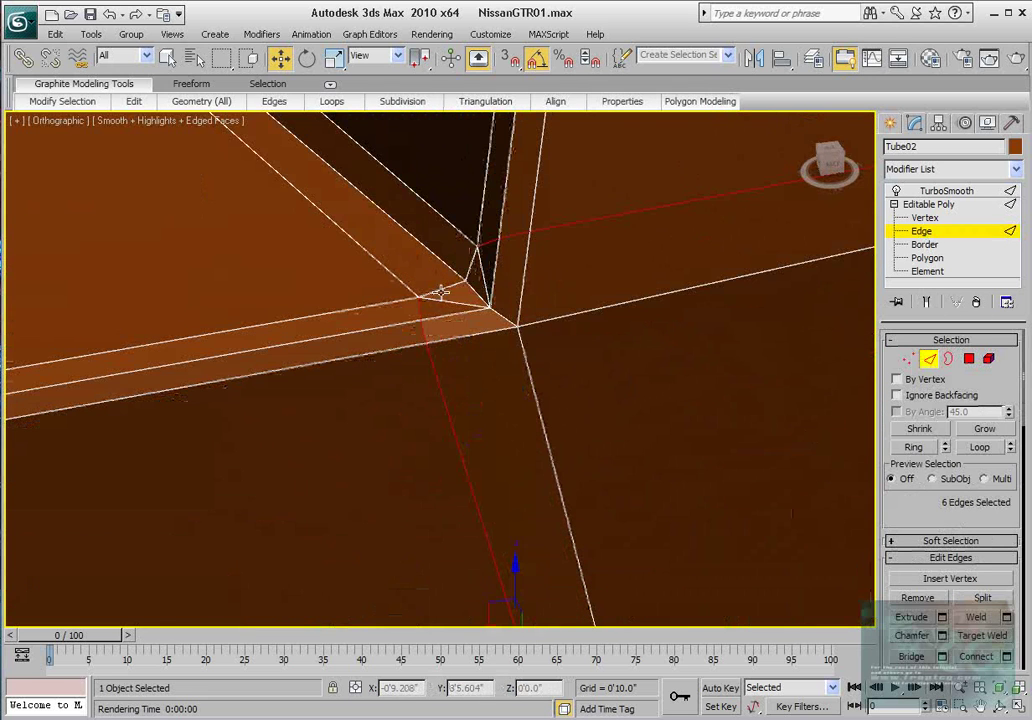
left_click(443, 302)
key("BackSpace")
left_click(483, 272)
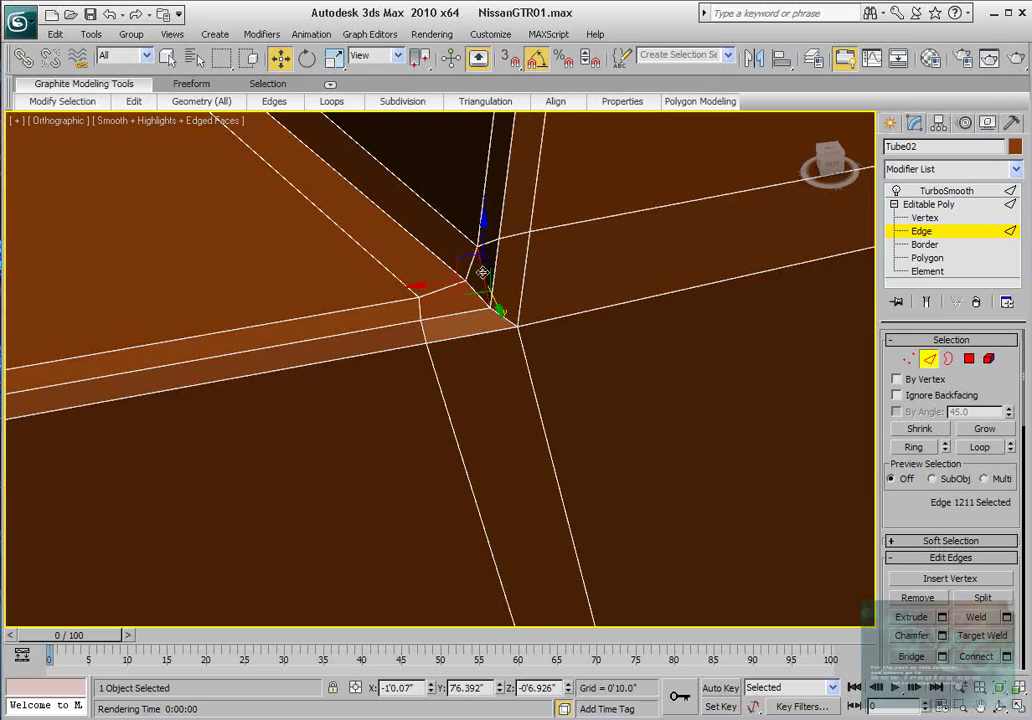
key("BackSpace")
- Examine the recess's upper outer corner and the overall rear body mesh with smoothing off
middle_click_drag(500, 271, 523, 365, "alt")
scroll(525, 298, "down", 5)
scroll(527, 300, "down", 2)
scroll(507, 423, "down", 5)
scroll(511, 314, "down", 6)
scroll(478, 348, "up", 6)
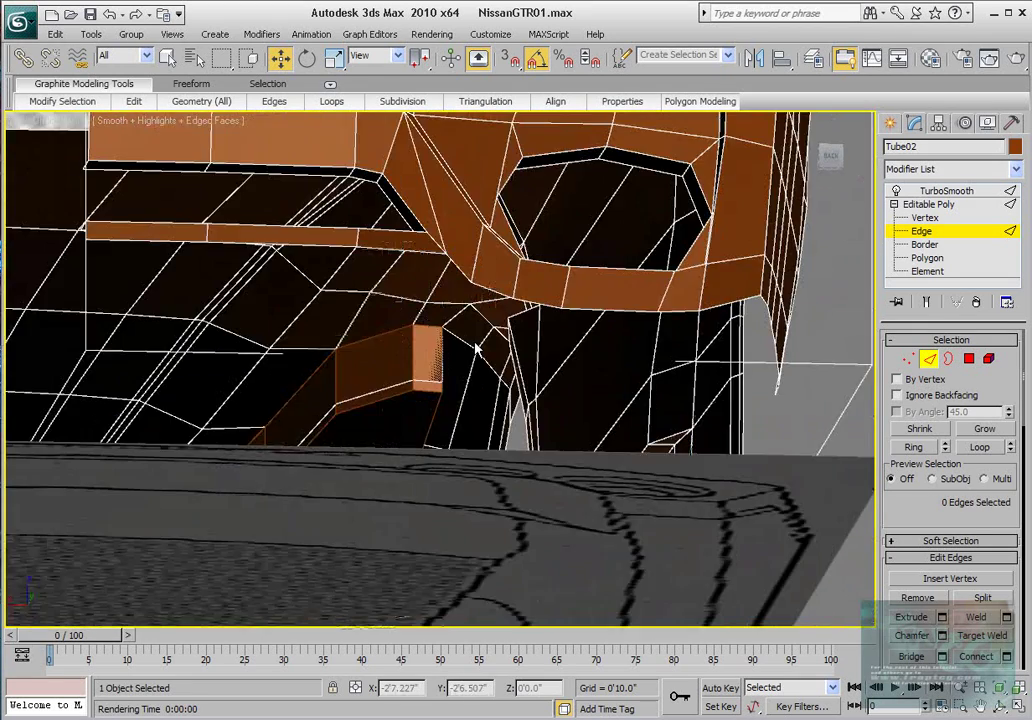
middle_click_drag(497, 215, 532, 550)
middle_click_drag(447, 233, 450, 251)
scroll(450, 251, "up", 10)
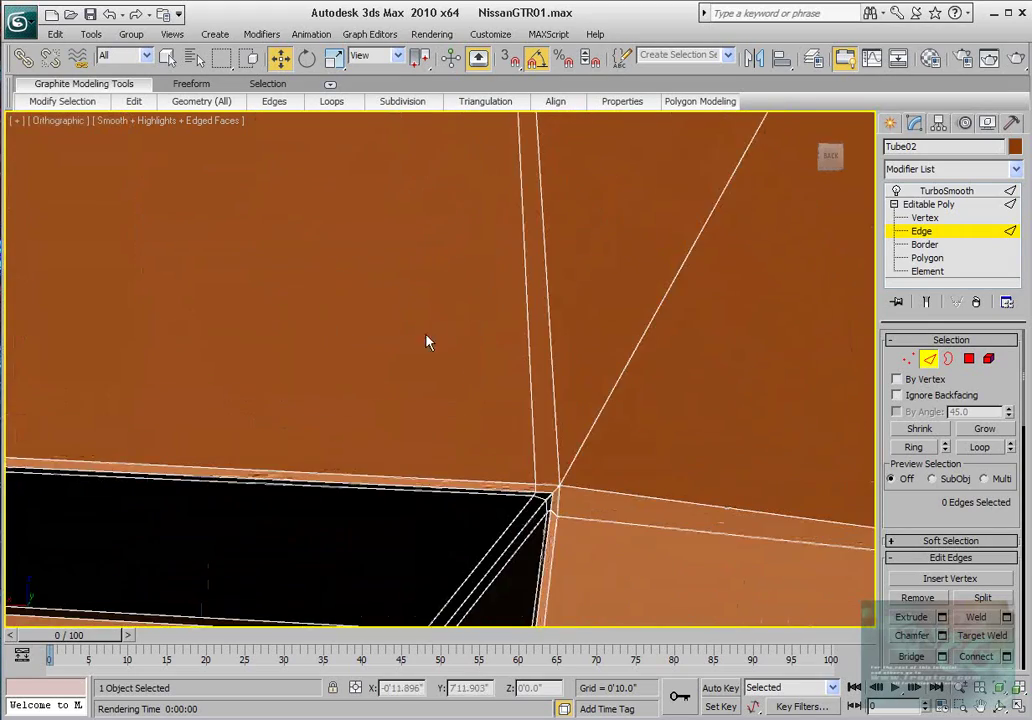
scroll(494, 386, "down", 10)
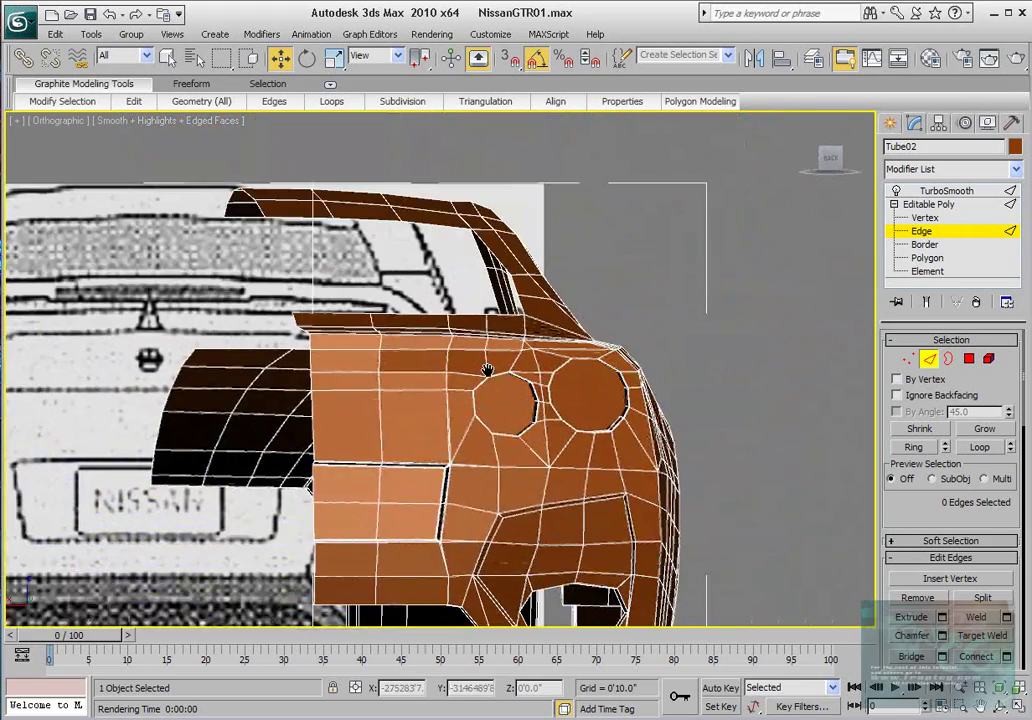
middle_click_drag(487, 371, 485, 331)
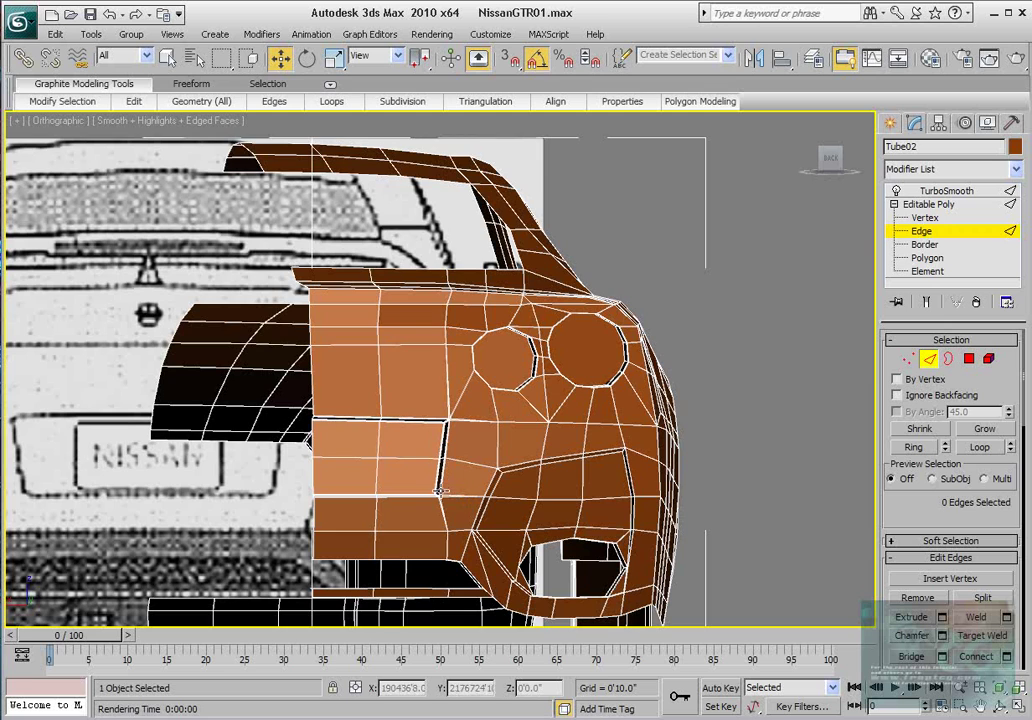
- Render the unsmoothed lower outer corner of the recess to check its shading and close the render
left_click(440, 488)
scroll(445, 480, "up", 8)
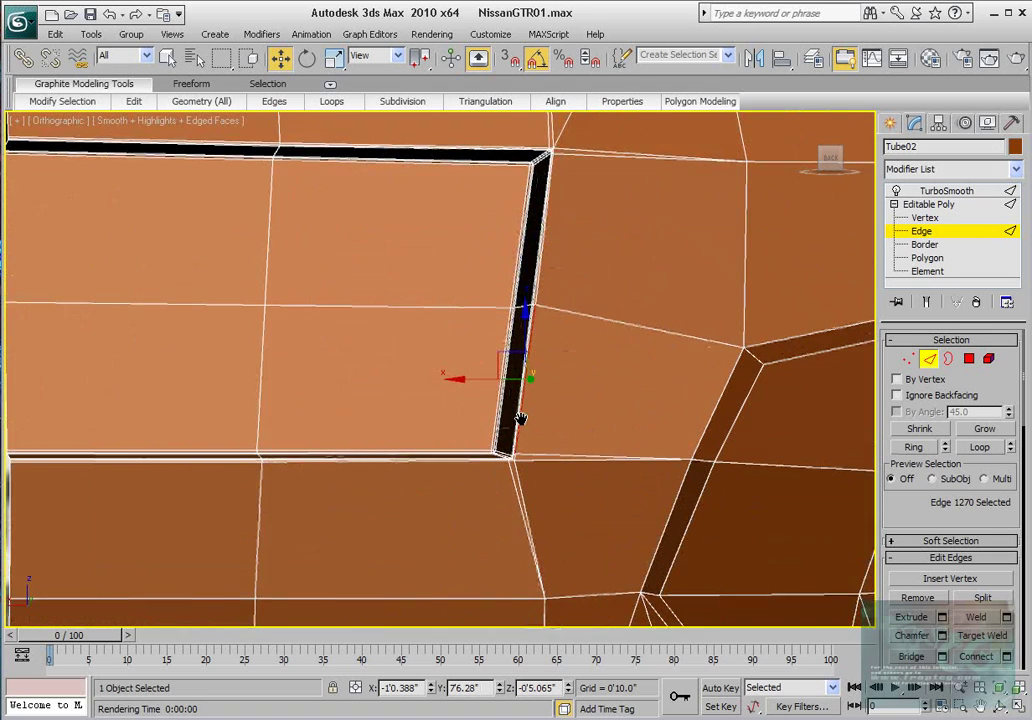
middle_click_drag(521, 419, 445, 334)
scroll(445, 334, "up", 4)
left_click(989, 58)
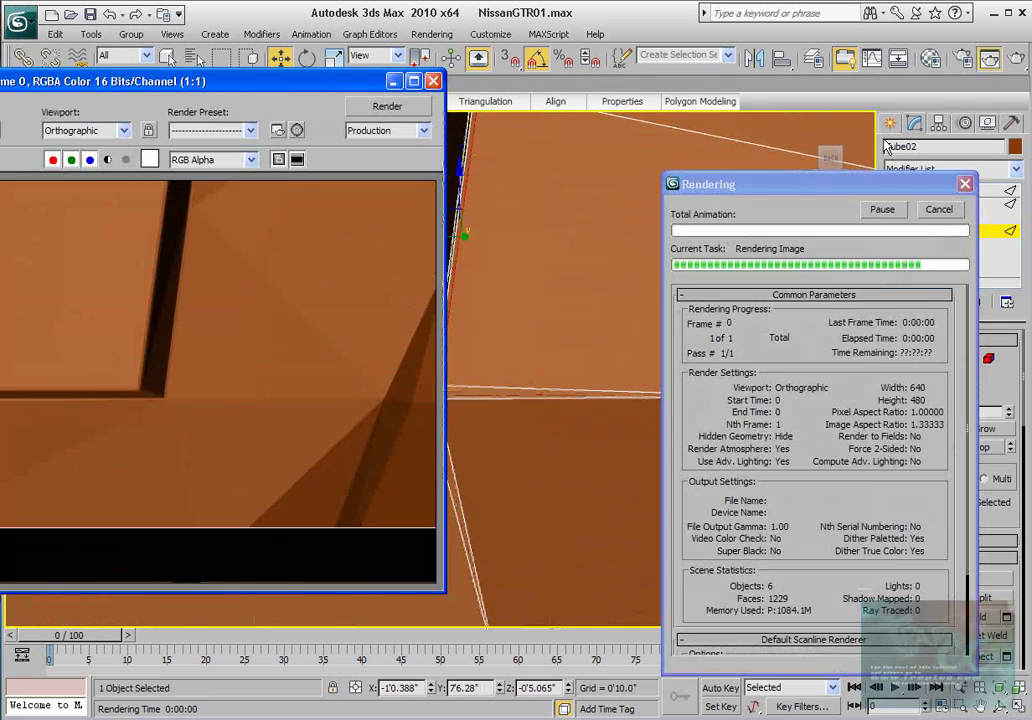
left_click(433, 81)
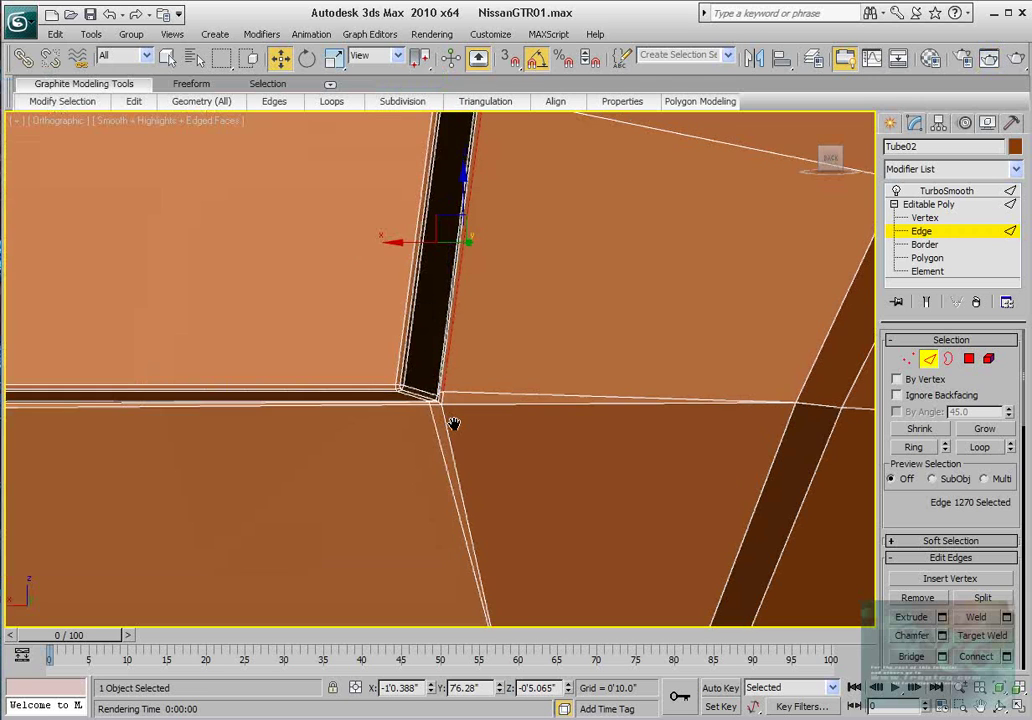
- Render the same recess corner with the TurboSmooth result shown and close the render
scroll(454, 415, "up", 3)
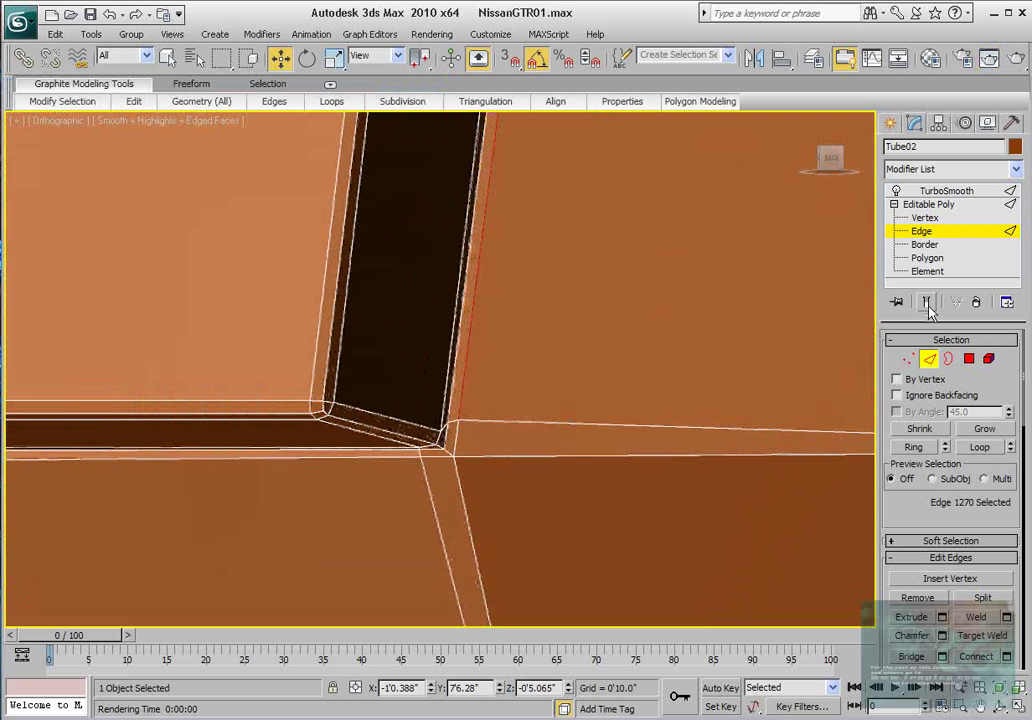
scroll(523, 368, "down", 5)
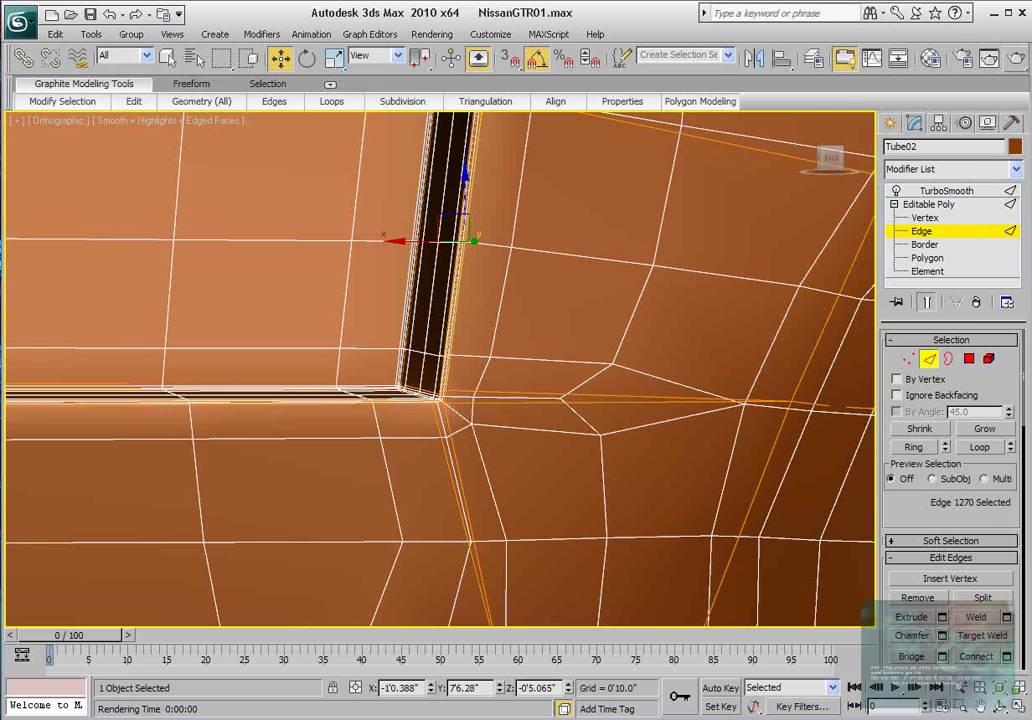
left_click(1016, 56)
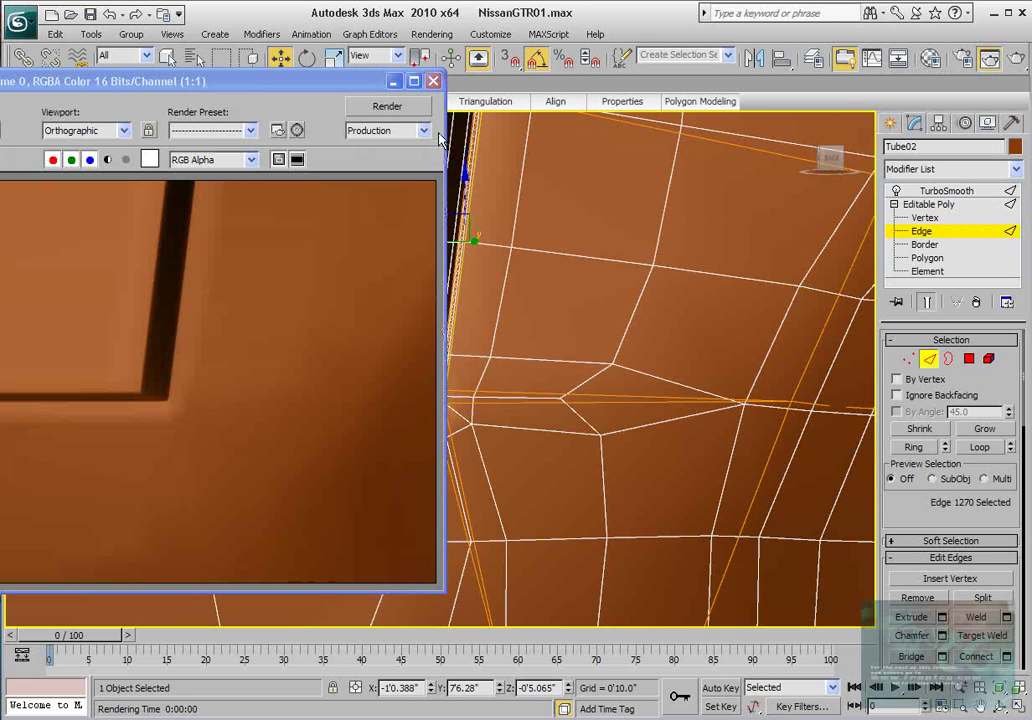
left_click(433, 81)
- Render the whole smoothed rear body to check the recess shading and close the render
scroll(458, 350, "down", 5)
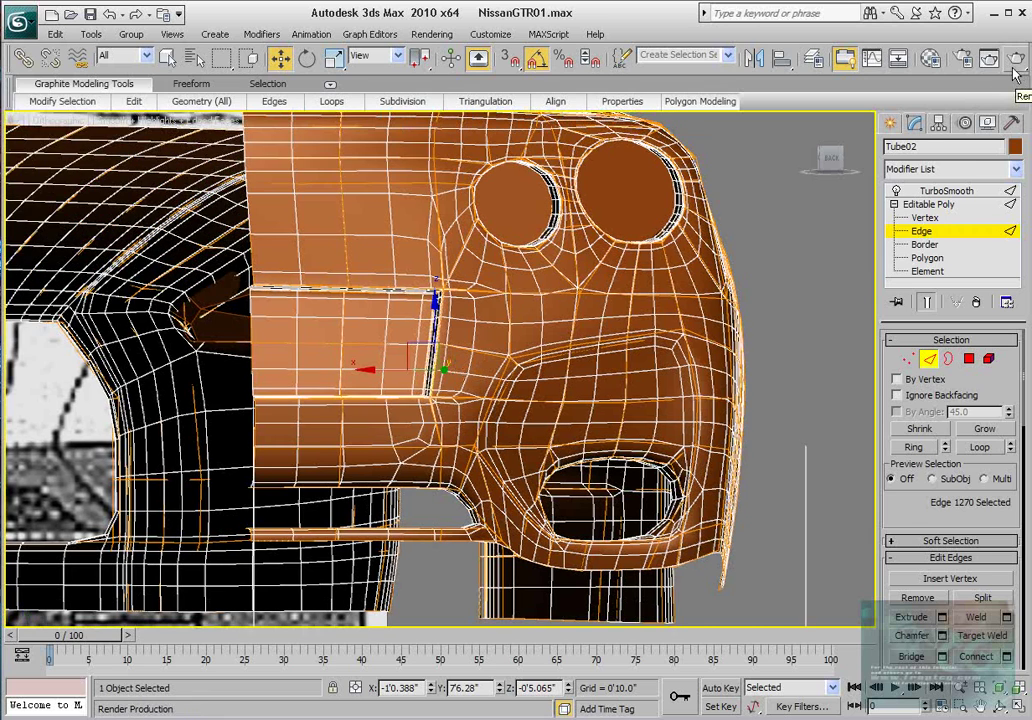
left_click(993, 62)
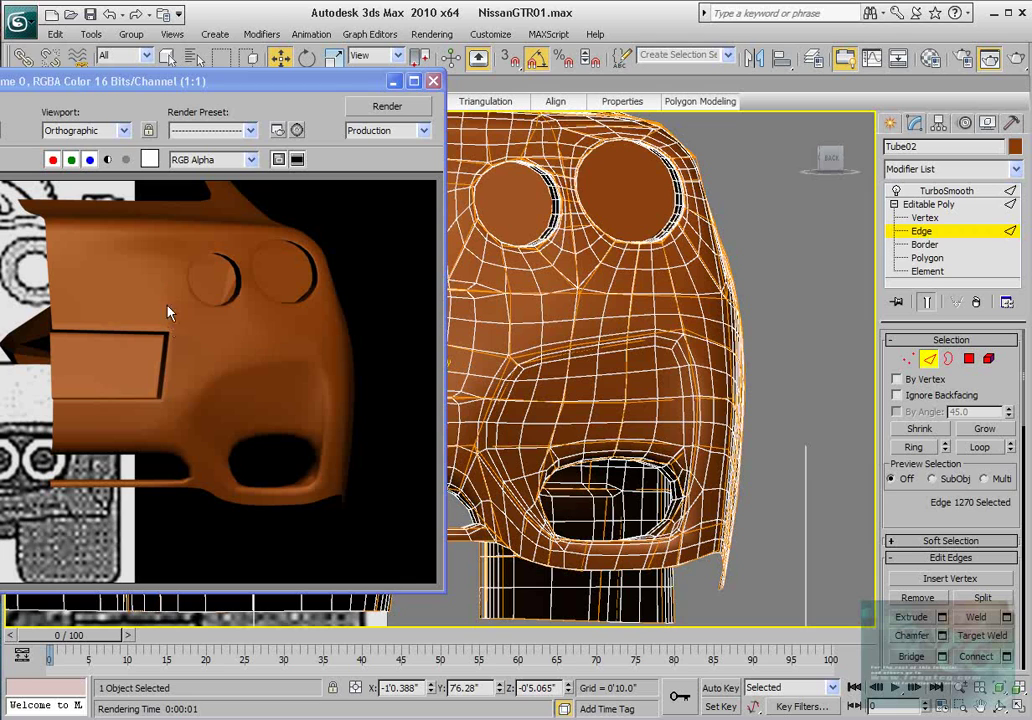
left_click(436, 84)
scroll(488, 371, "up", 5)
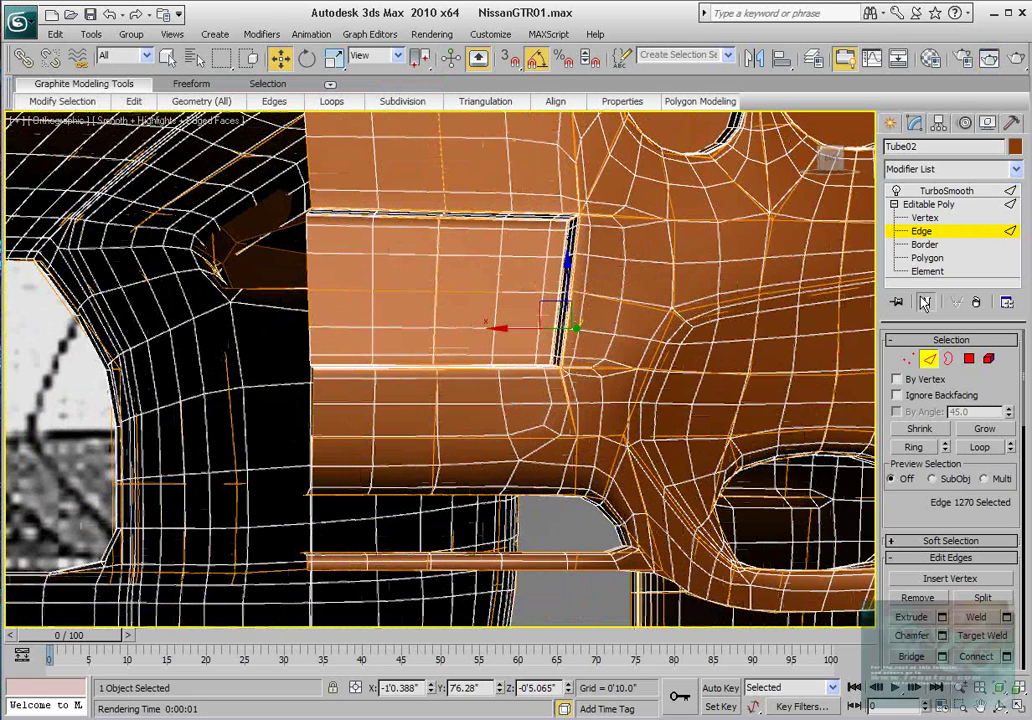
- Connect the edge ring across the inner lip of the lower bumper opening with 1 segment and slide -91, checking a smoothed render
left_click(924, 302)
middle_click_drag(605, 380, 565, 339)
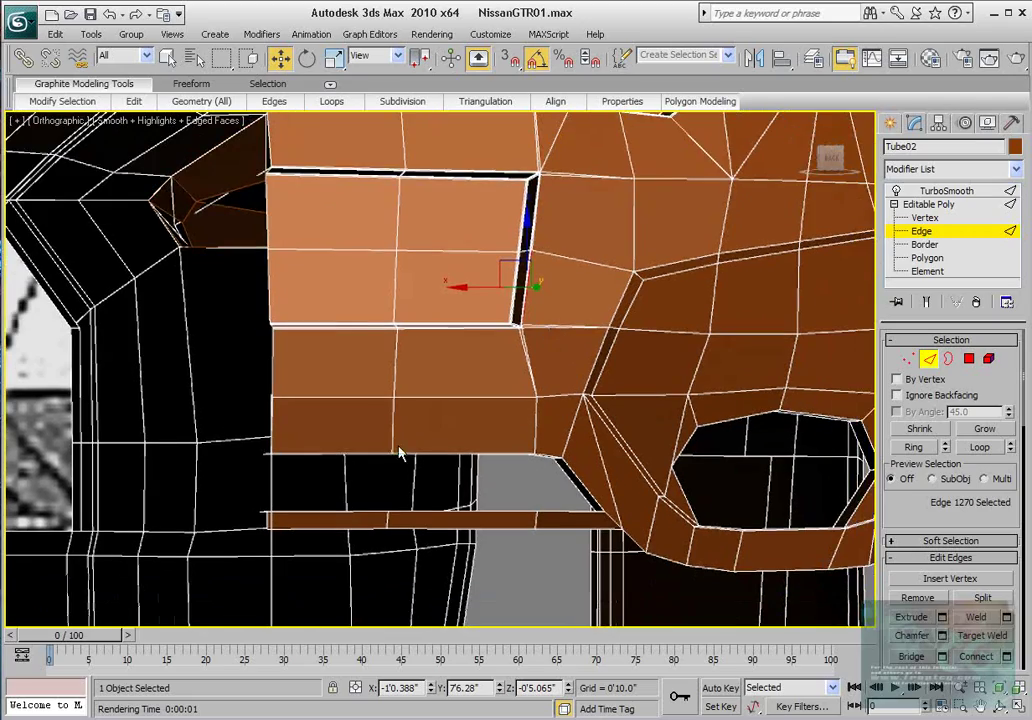
middle_click_drag(399, 453, 413, 380, "alt")
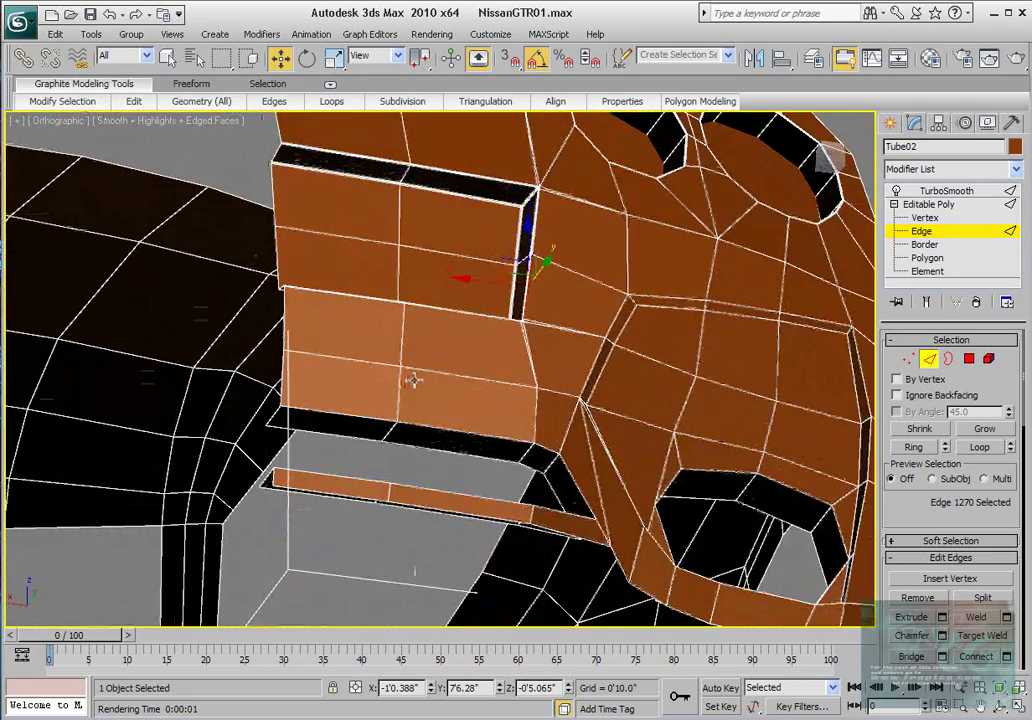
scroll(405, 417, "up", 3)
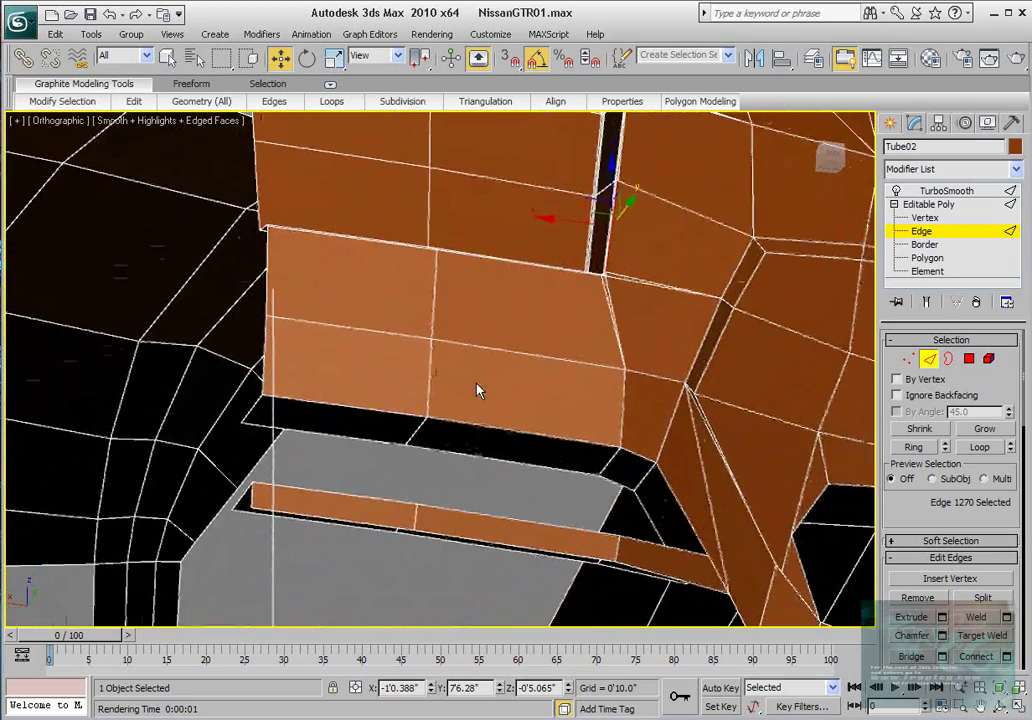
left_click(253, 403)
left_click(916, 450)
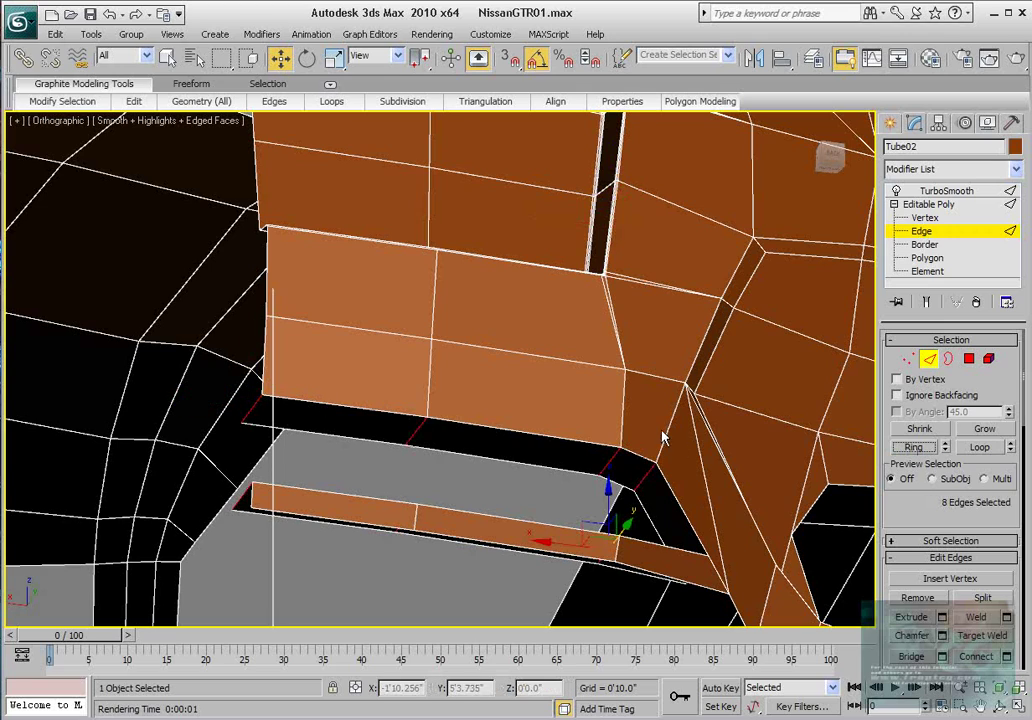
middle_click_drag(663, 437, 677, 468, "alt")
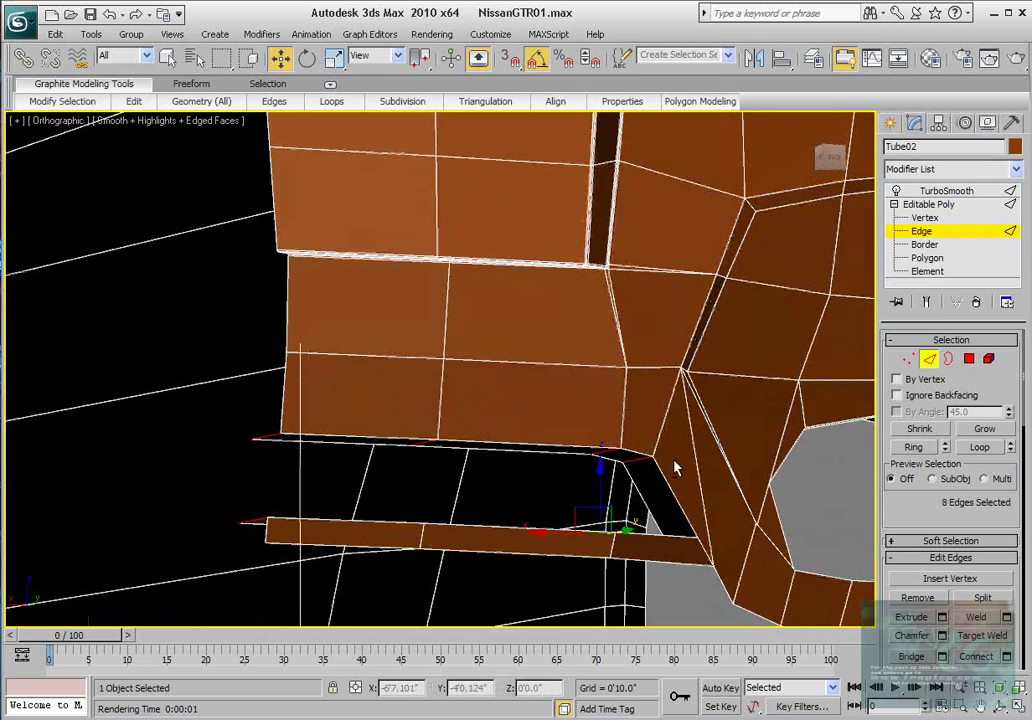
left_click(1007, 657)
middle_click_drag(600, 416, 660, 400, "alt")
left_click(929, 302)
middle_click_drag(745, 248, 666, 334, "alt")
key("shift+q")
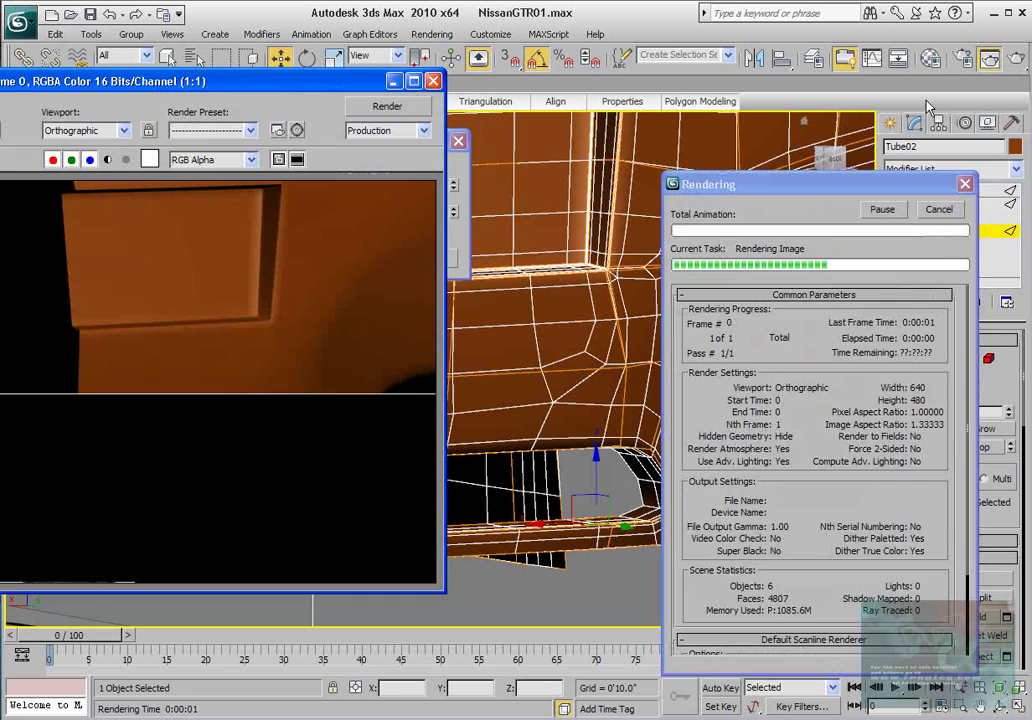
left_click(435, 84)
key("ctrl+shift+e")
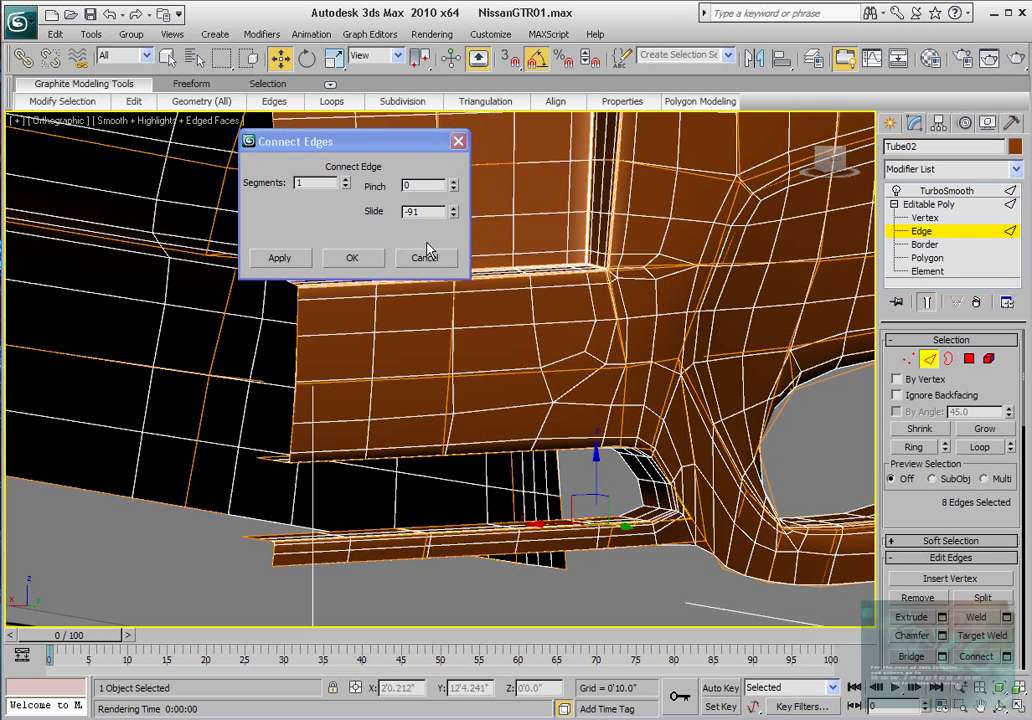
left_click(352, 258)
- Hide the TurboSmooth result and select the ring of vertical edges on the panel just above the lower bumper opening
middle_click_drag(640, 394, 615, 315, "alt")
left_click(926, 303)
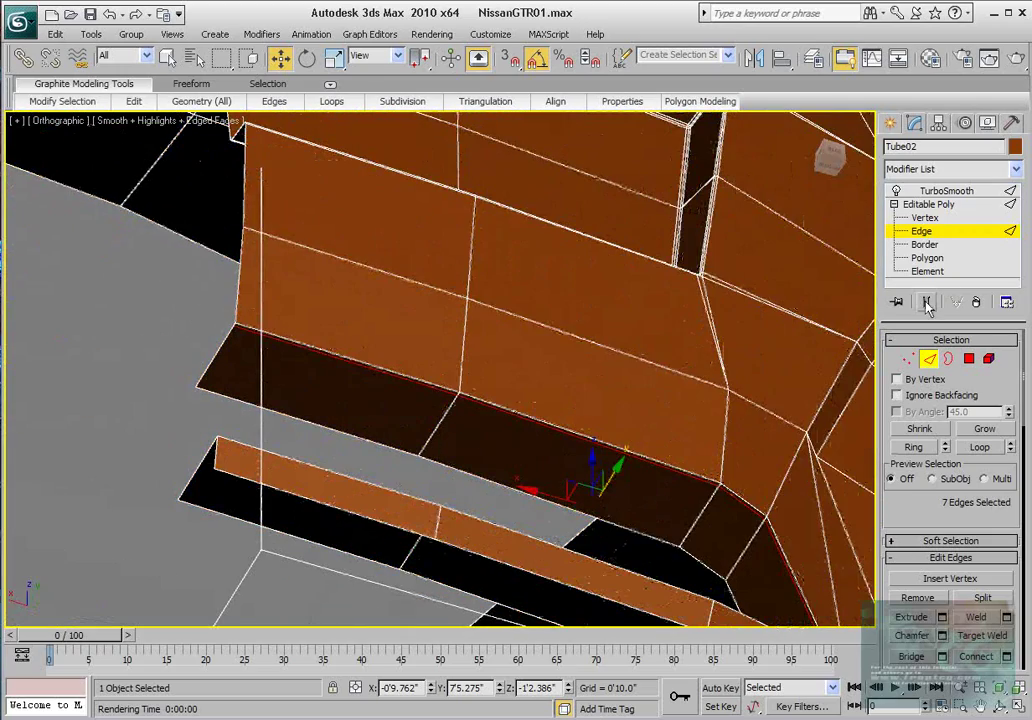
middle_click_drag(676, 330, 626, 308, "alt")
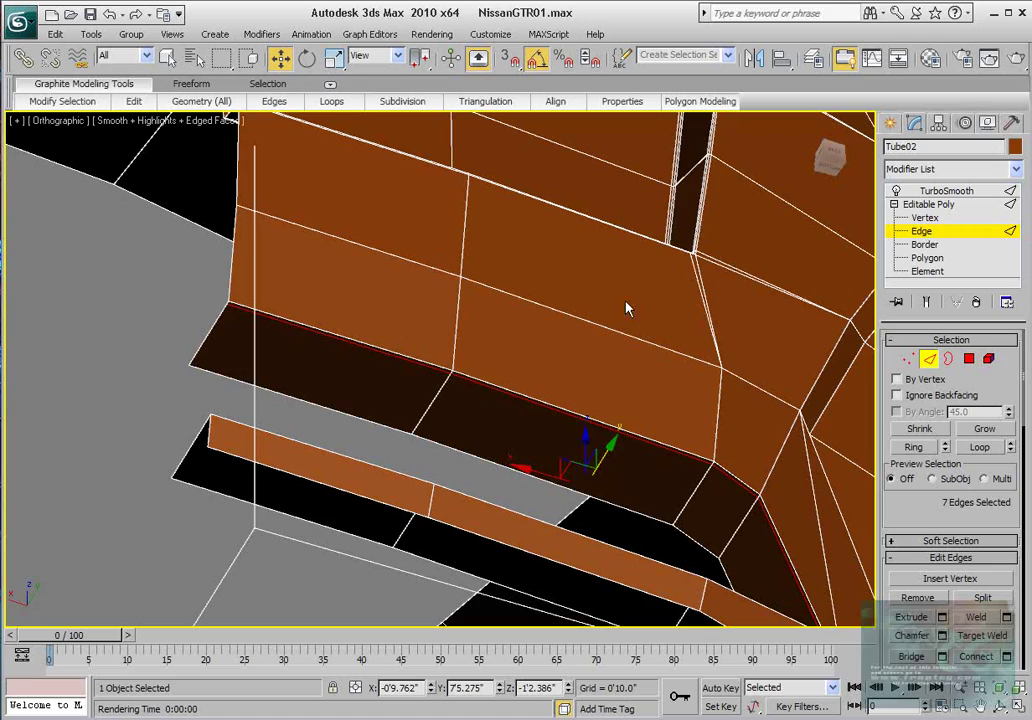
left_click(230, 284)
left_click(917, 448)
middle_click_drag(748, 392, 579, 408)
scroll(705, 373, "down", 3)
scroll(602, 428, "up", 2)
scroll(652, 419, "up", 2)
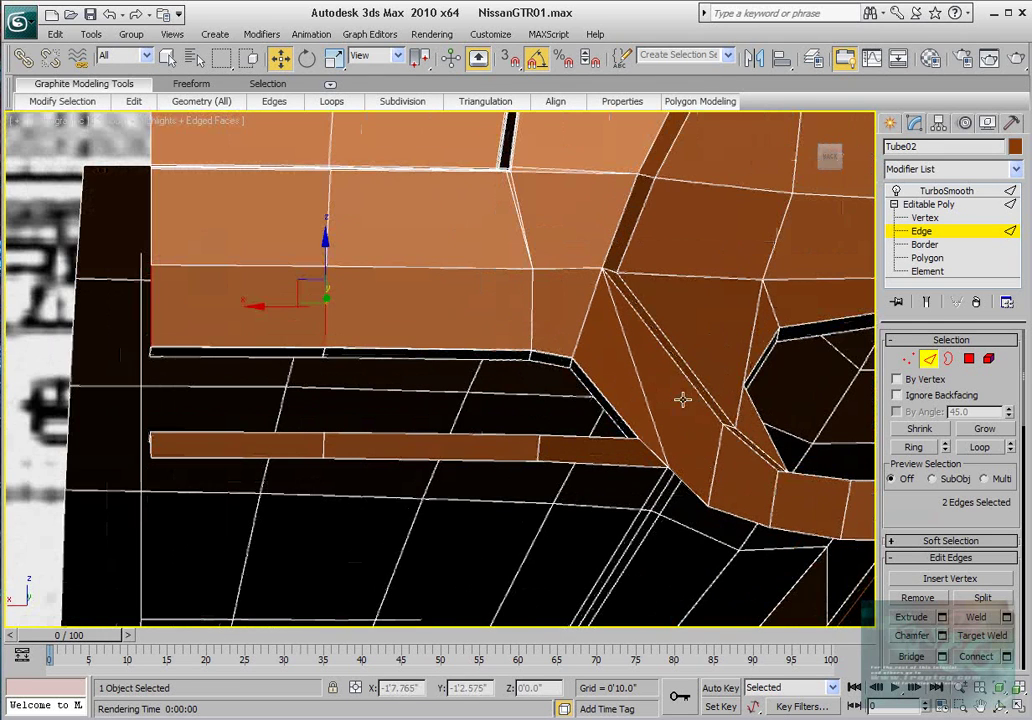
- Extend the edge selection above the opening with the next two edges, up to its upper outer corner
middle_click_drag(682, 400, 602, 404)
middle_click_drag(551, 371, 547, 379)
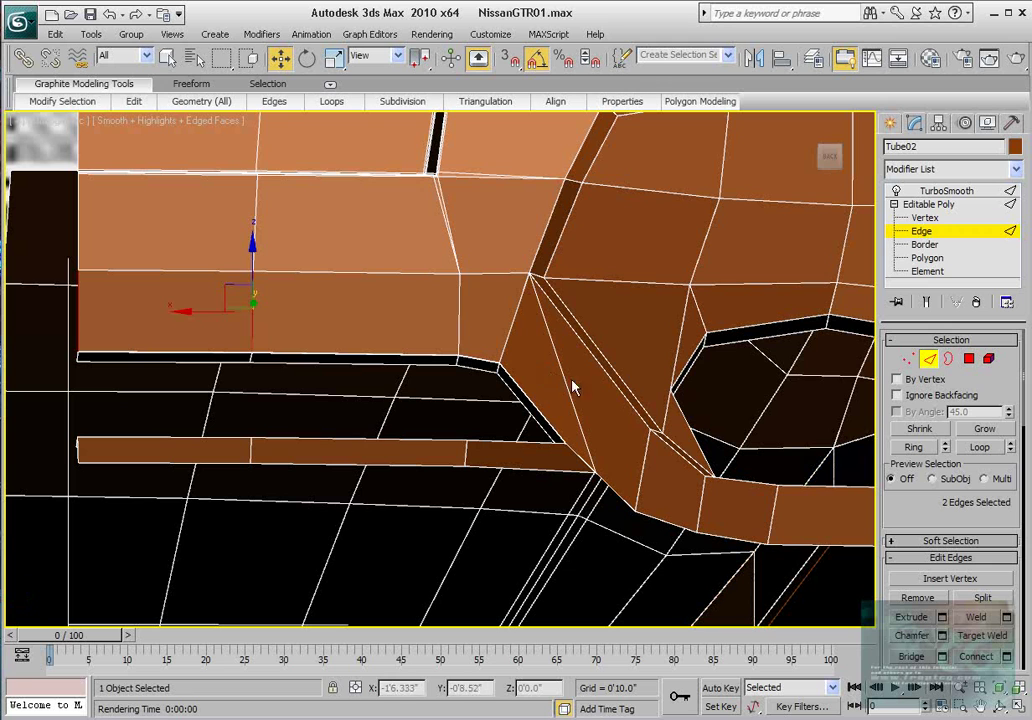
left_click(455, 312, "ctrl")
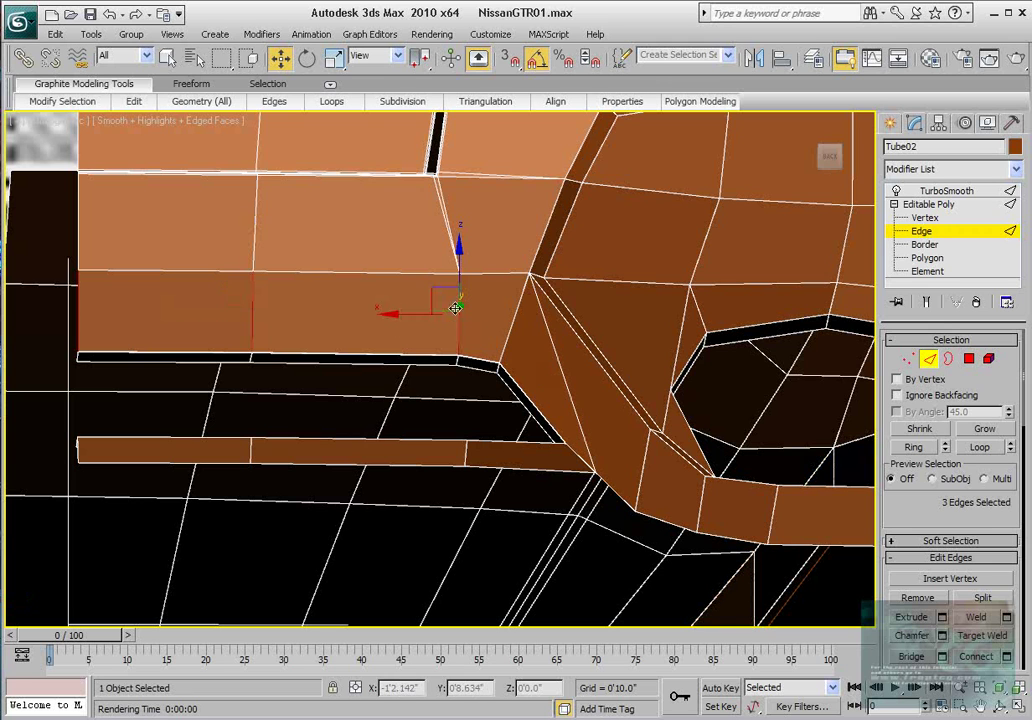
left_click(509, 330, "ctrl")
middle_click_drag(509, 330, 458, 333, "alt")
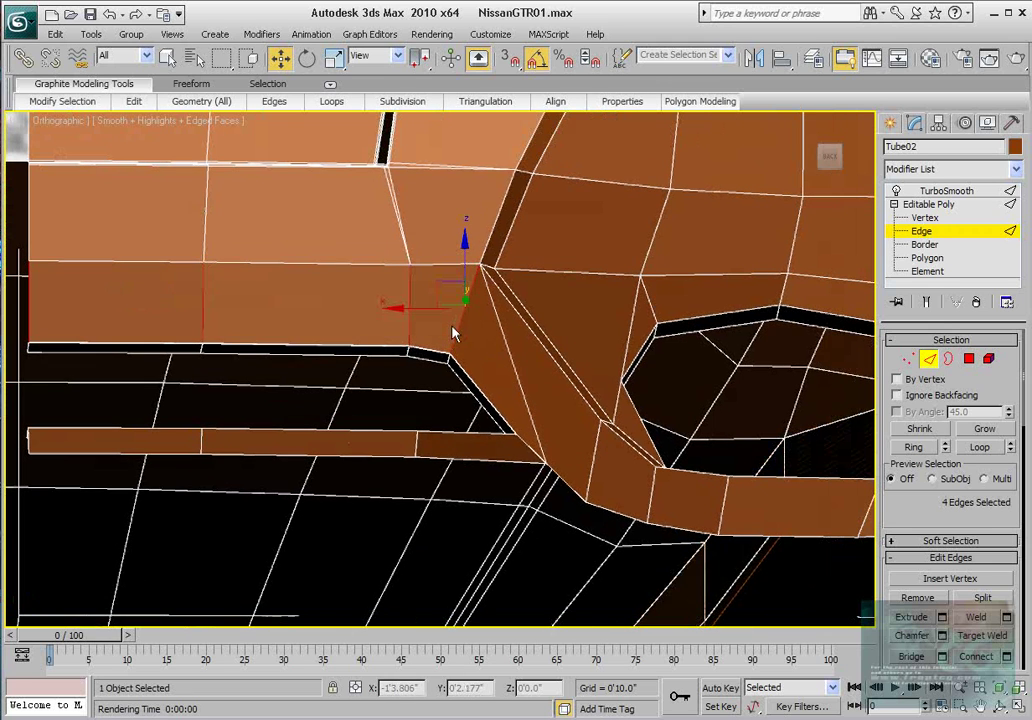
scroll(452, 333, "up", 3)
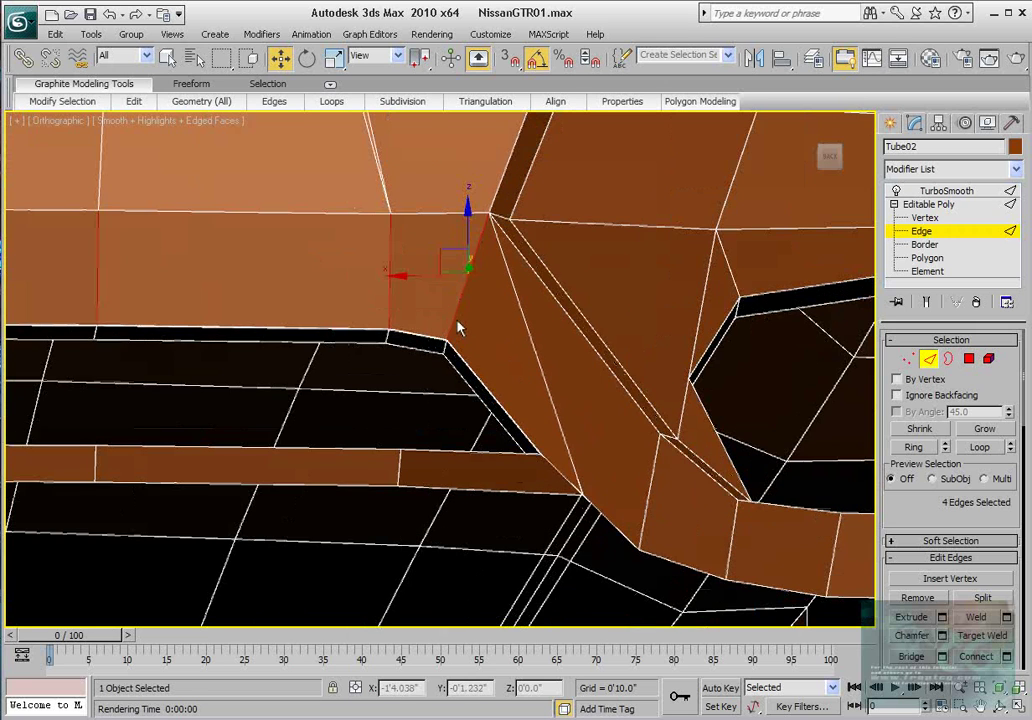
middle_click_drag(431, 338, 530, 326)
scroll(530, 326, "down", 4)
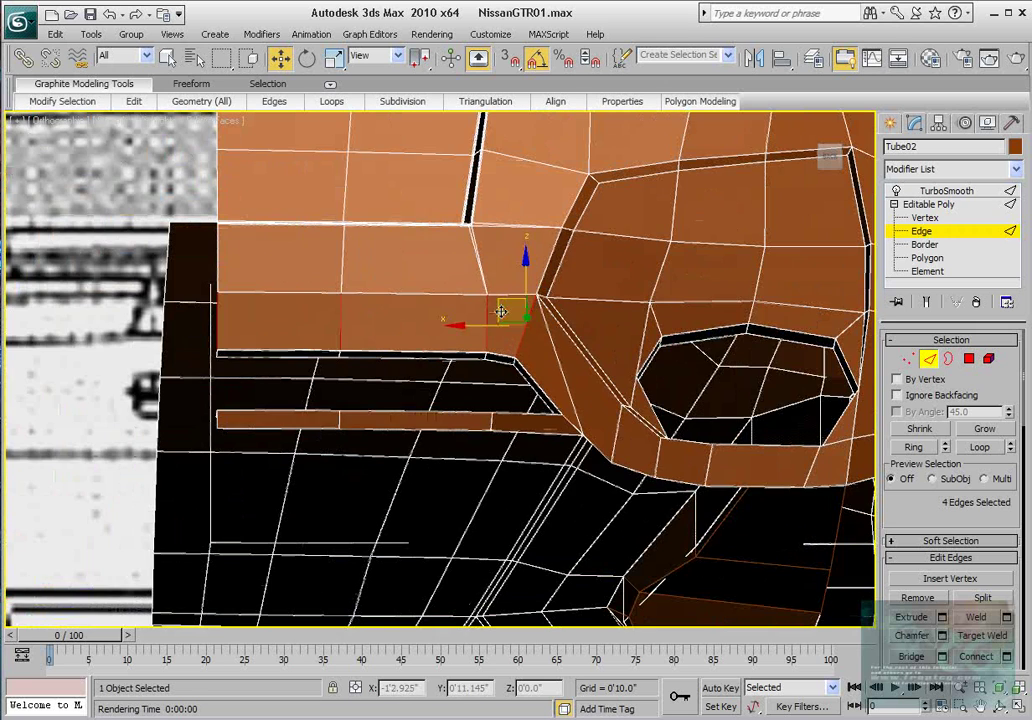
- Add the four cross edges of the strip below the opening and connect the selection with 1 segment and slide 53
scroll(510, 330, "up", 2)
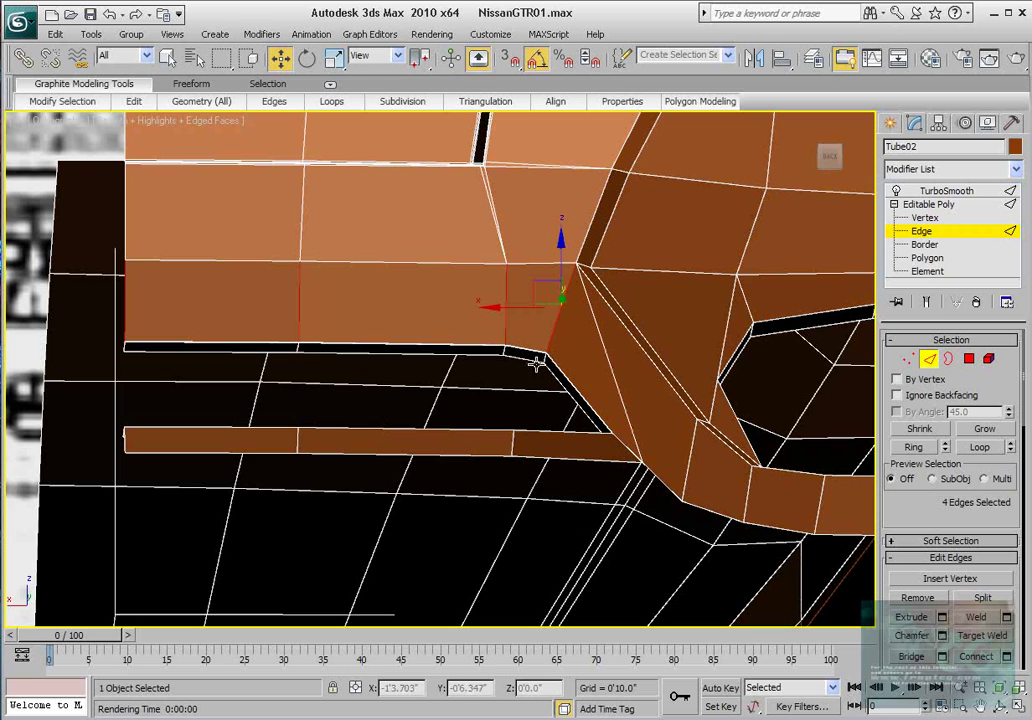
left_click(122, 441, "ctrl")
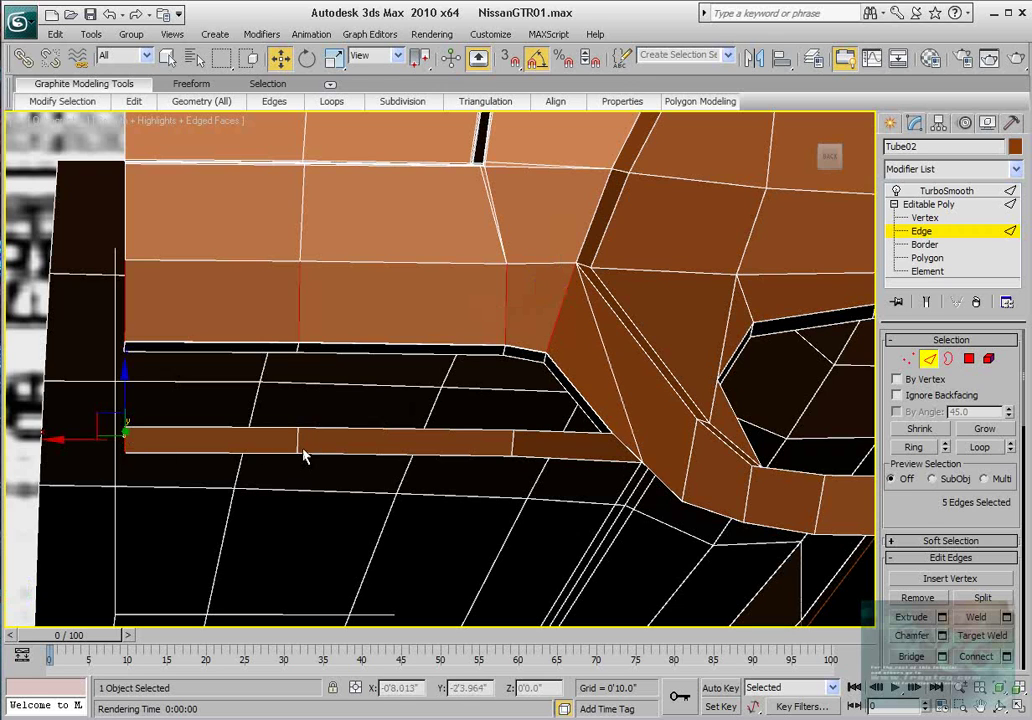
left_click(515, 443, "ctrl")
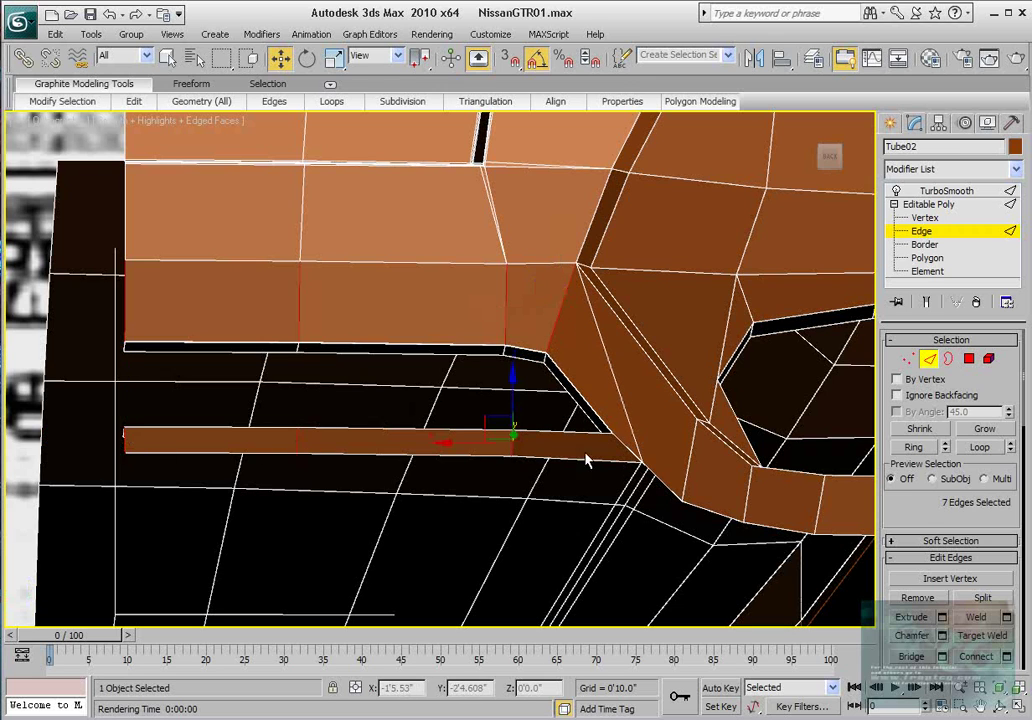
left_click(626, 445, "ctrl")
left_click_drag(918, 495, 918, 469)
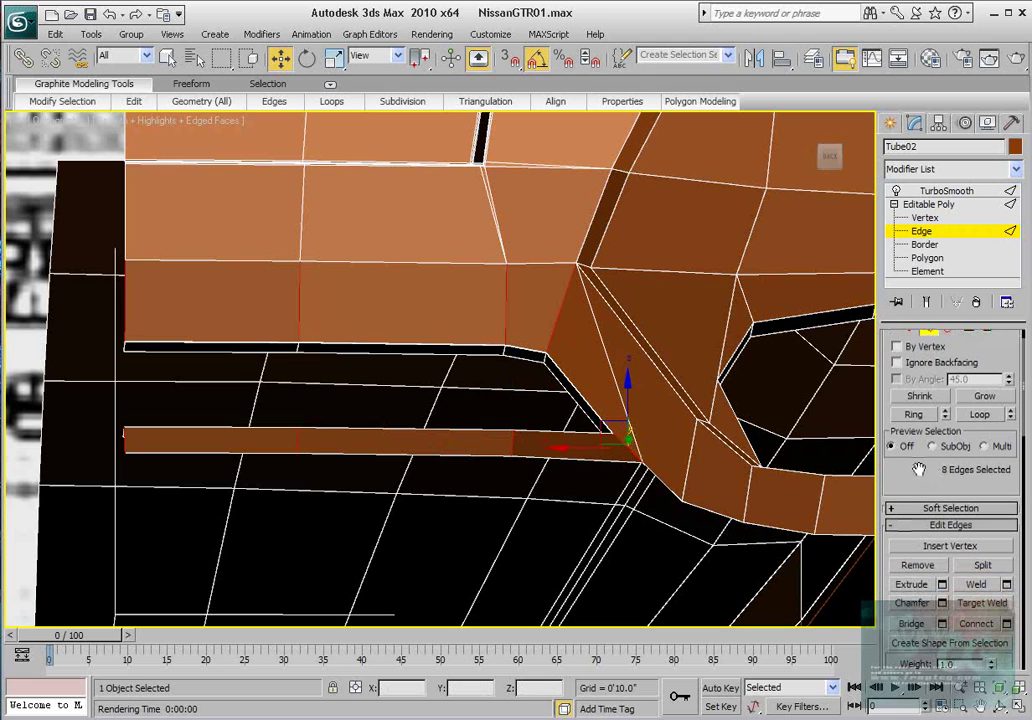
left_click(1009, 624)
left_click_drag(454, 213, 425, 15)
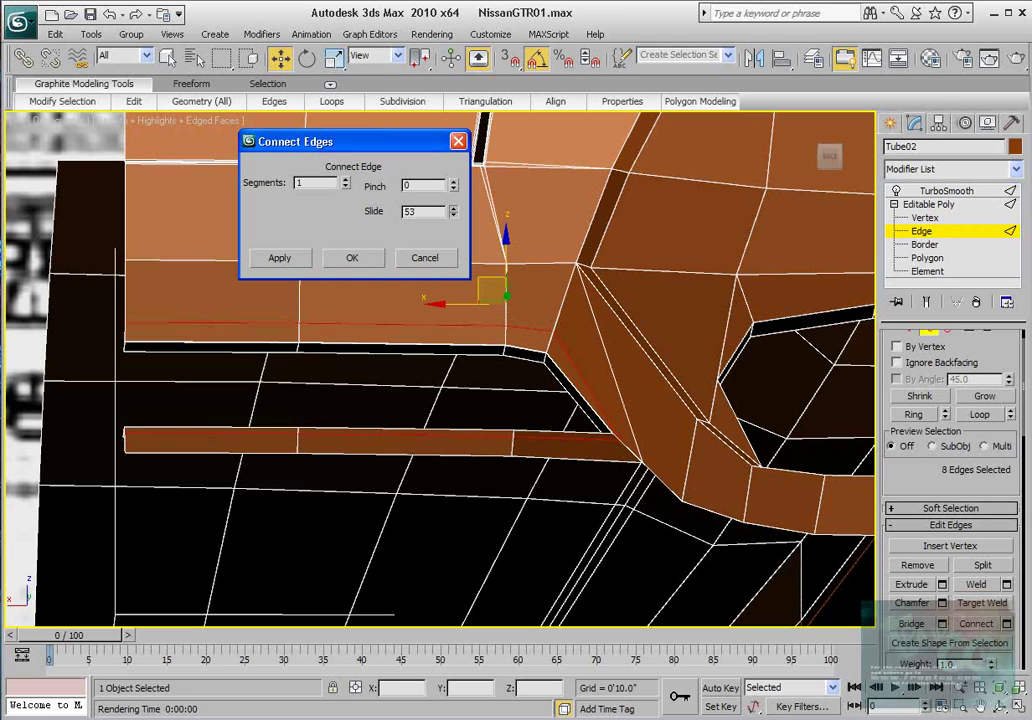
left_click(352, 258)
- Move the new loop's vertex at the opening's lower outer corner along the Y axis
scroll(825, 370, "up", 2)
left_click(937, 219)
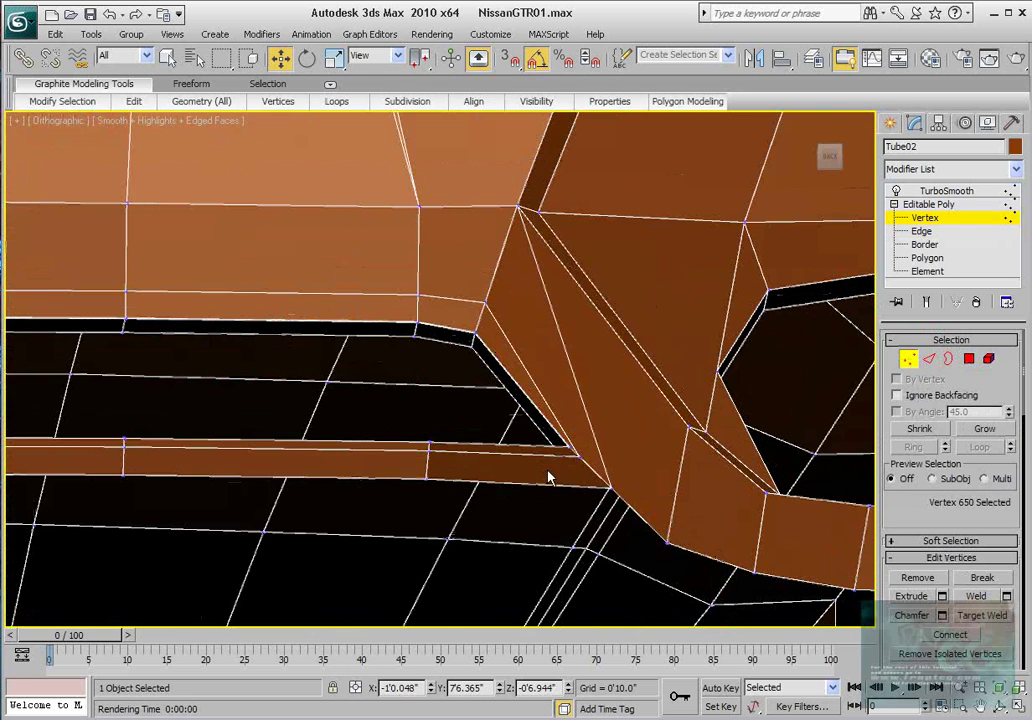
scroll(503, 453, "up", 2)
left_click(587, 451)
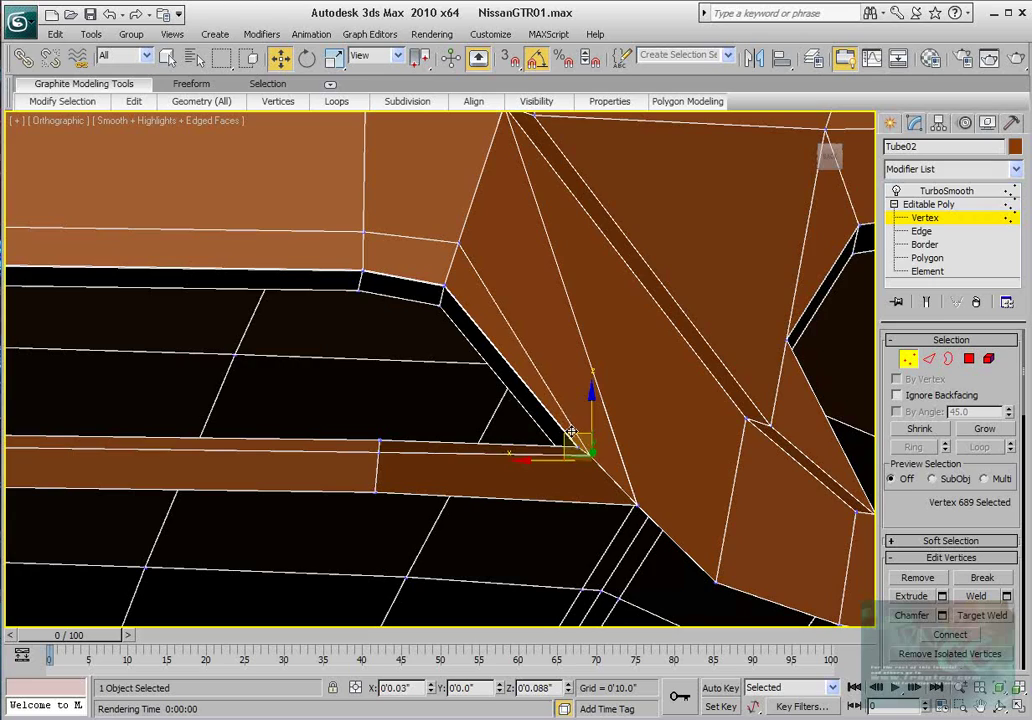
middle_click_drag(571, 432, 619, 469, "alt")
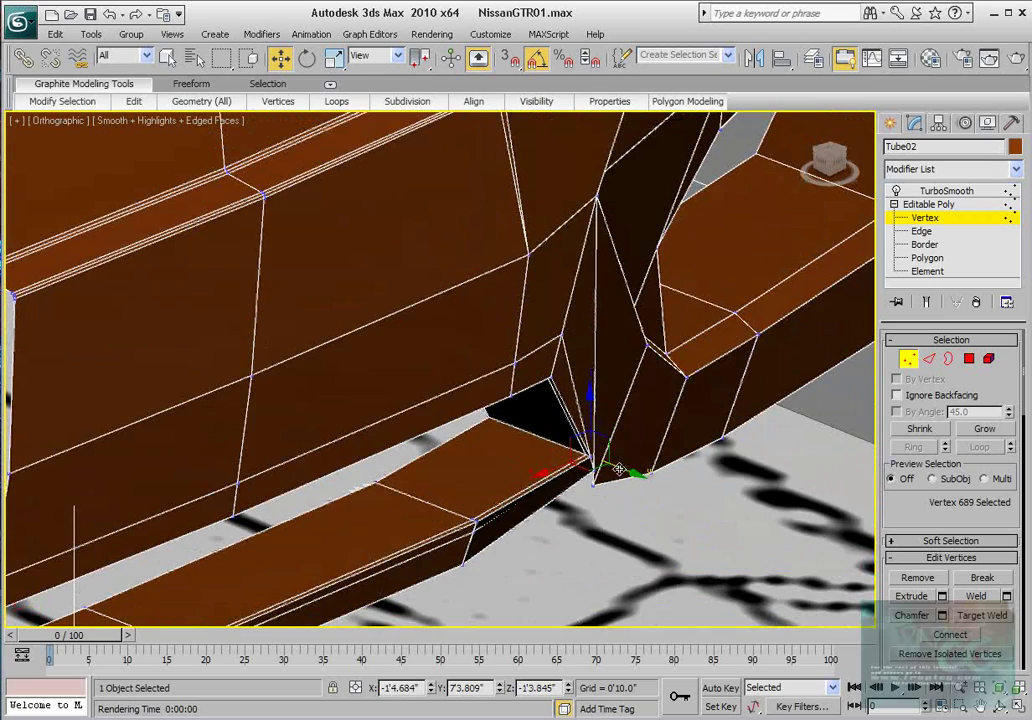
left_click_drag(619, 469, 594, 468)
middle_click_drag(594, 468, 447, 293, "alt")
- Move the new loop's two vertices at the opening's upper outer corner down toward the rim and adjust their depth
left_click(482, 306)
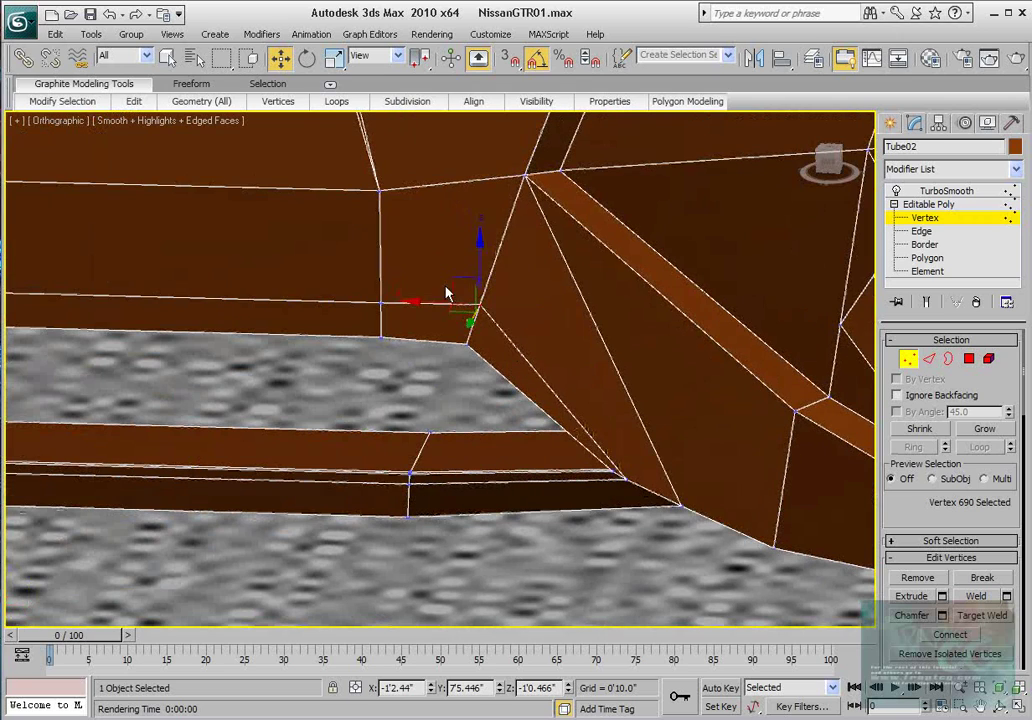
left_click_drag(461, 278, 454, 306)
middle_click_drag(392, 309, 420, 340)
left_click(415, 336)
left_click_drag(416, 300, 418, 305)
middle_click_drag(386, 333, 513, 326, "alt")
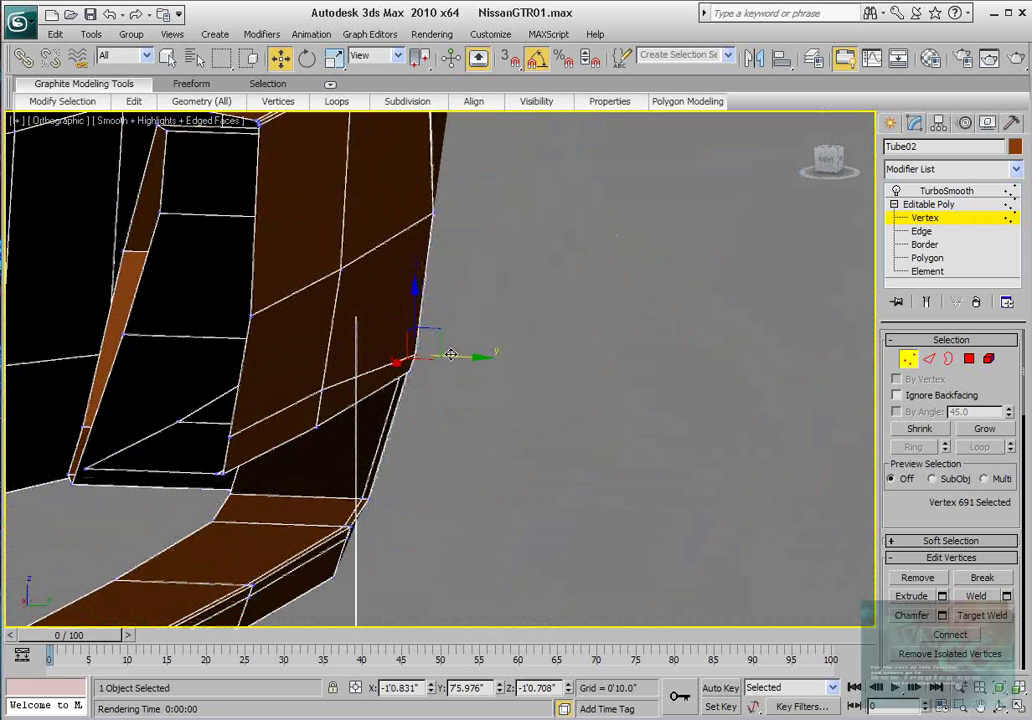
left_click_drag(449, 353, 448, 352)
- Lower the new loop's middle vertex along the upper rim so it sits close to the opening's edge
left_click(322, 391)
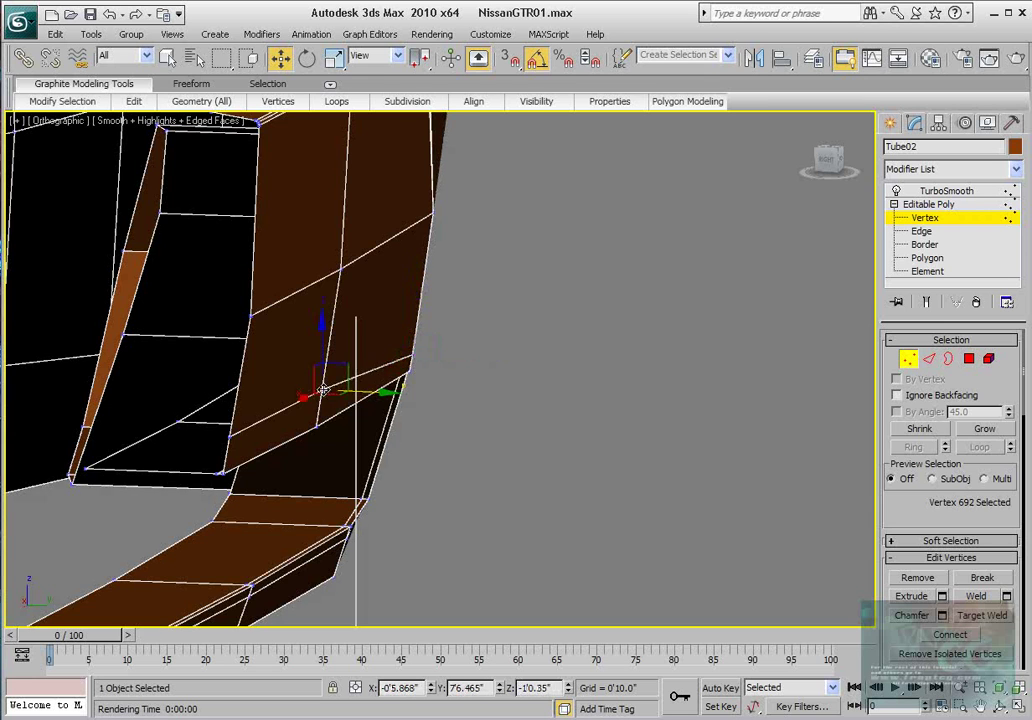
middle_click_drag(345, 372, 259, 376, "alt")
left_click_drag(321, 337, 322, 364)
scroll(352, 360, "down", 4)
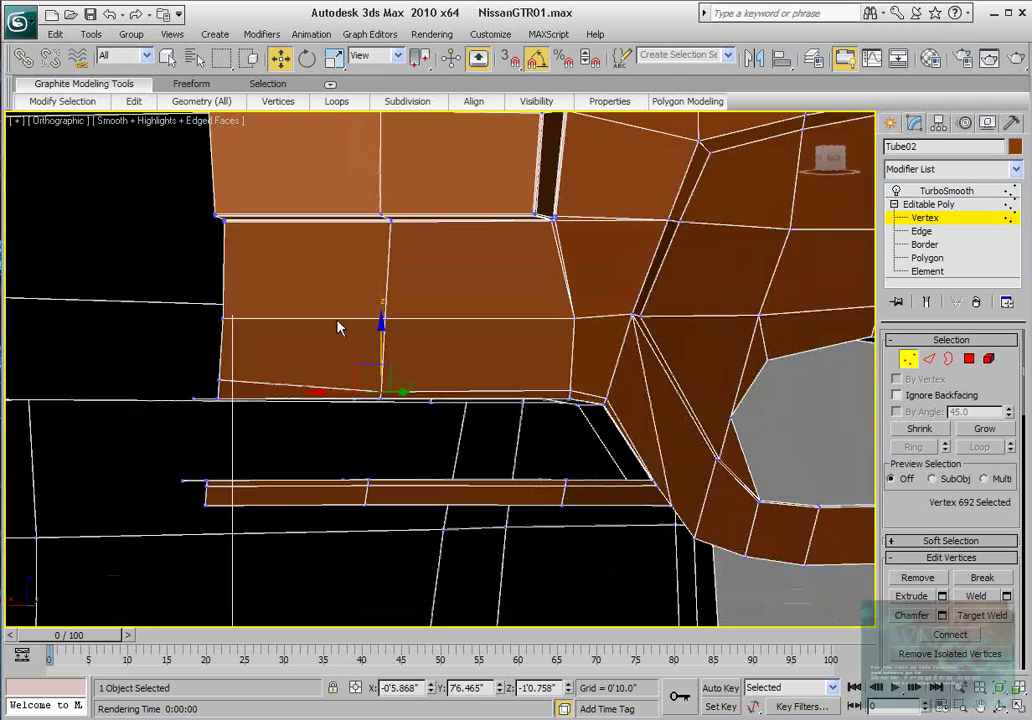
scroll(341, 327, "up", 5)
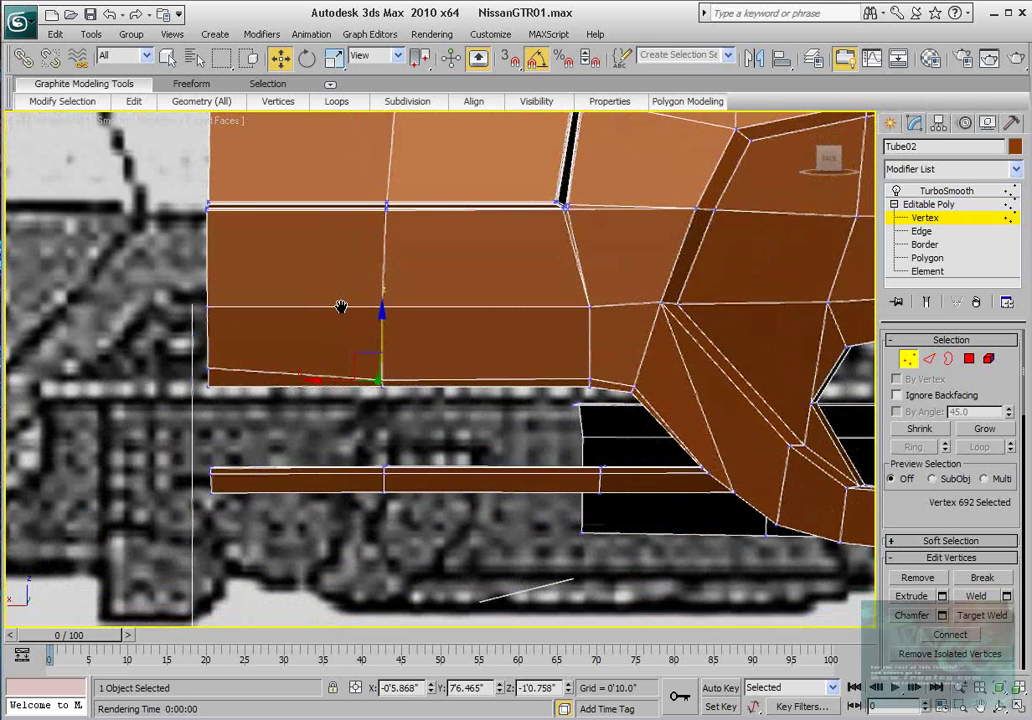
- Lower the new loop's centerline vertex toward the upper rim and nudge it slightly along Y
left_click(166, 355)
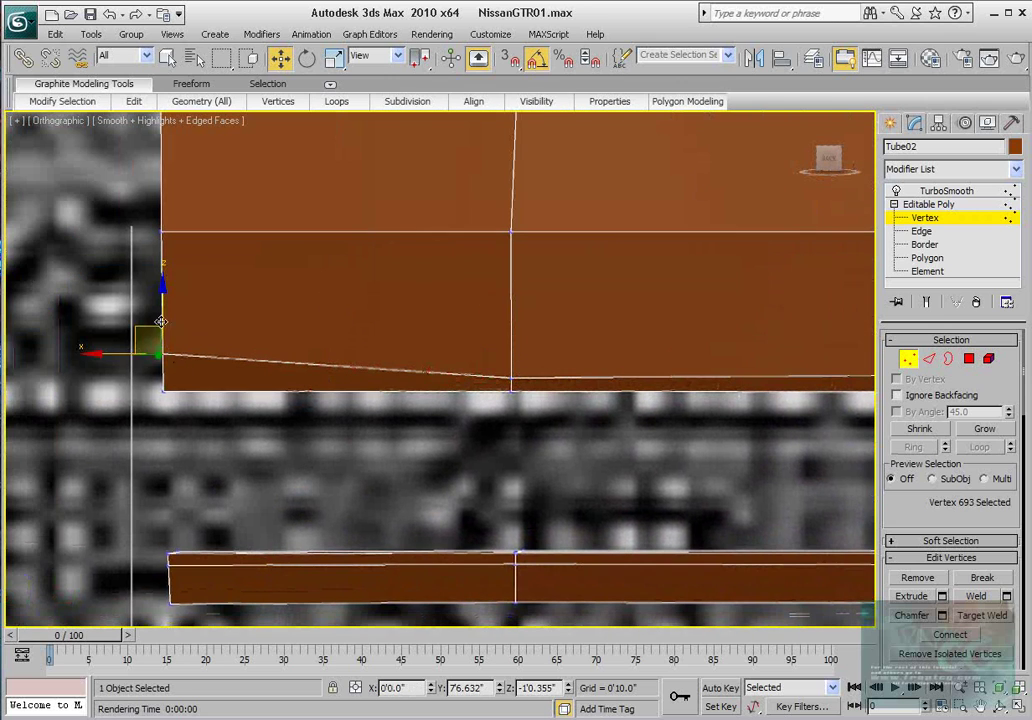
left_click_drag(161, 316, 161, 342)
middle_click_drag(165, 345, 338, 360, "alt")
left_click_drag(136, 373, 132, 374)
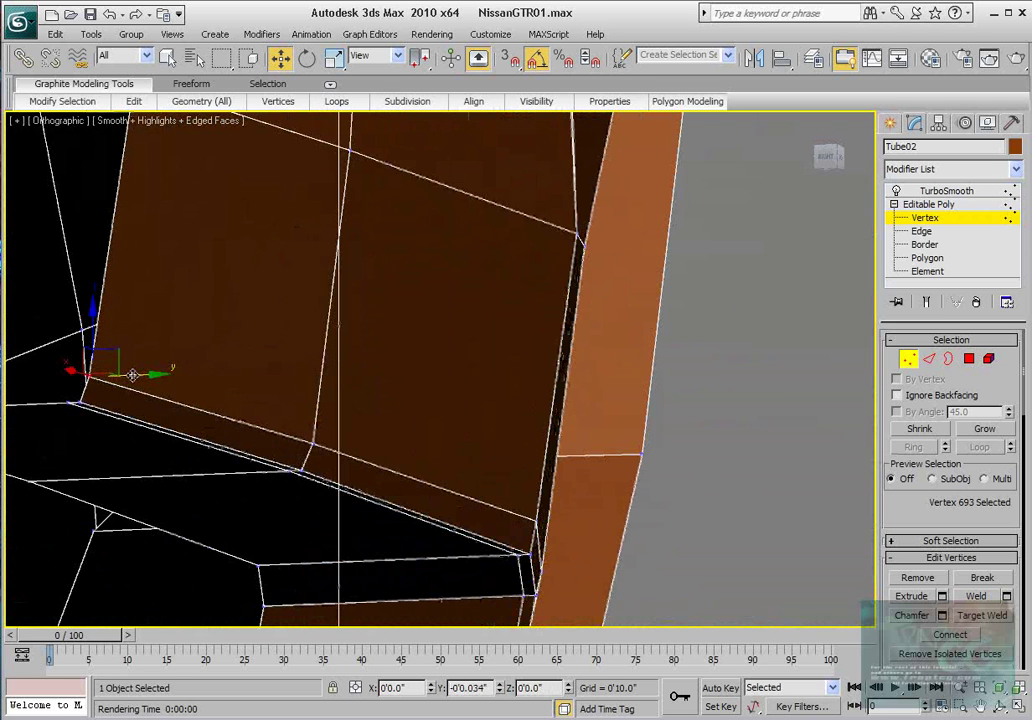
left_click_drag(90, 335, 90, 339)
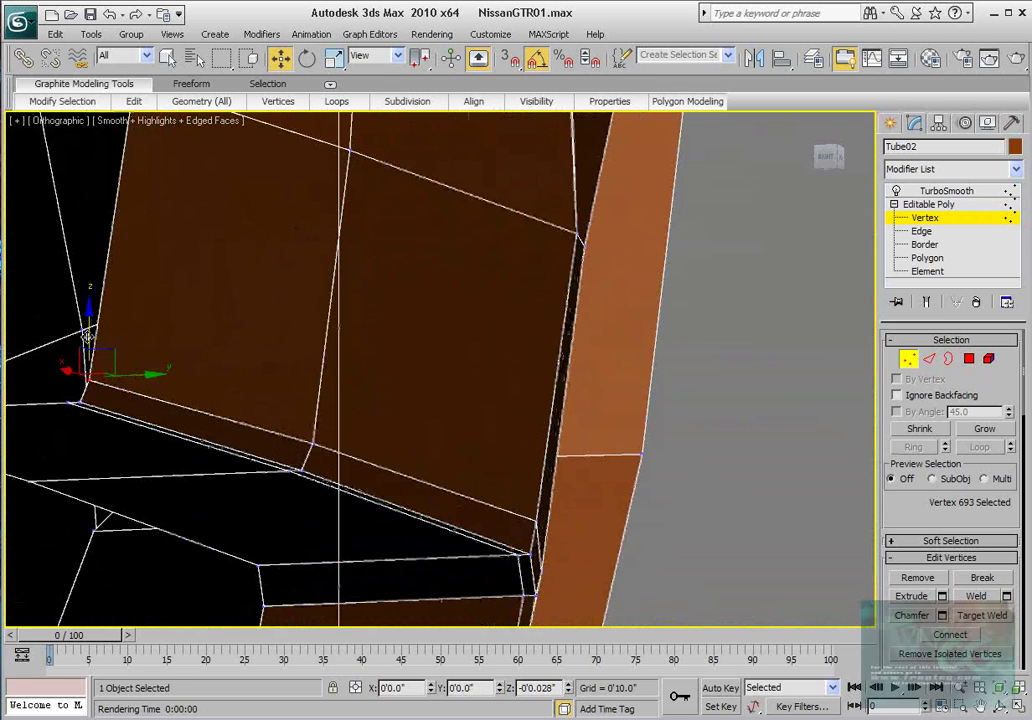
- Lower the loop vertex beside the opening's upper corner, and shift the three upper-rim loop vertices slightly inward along Y
left_click(310, 441)
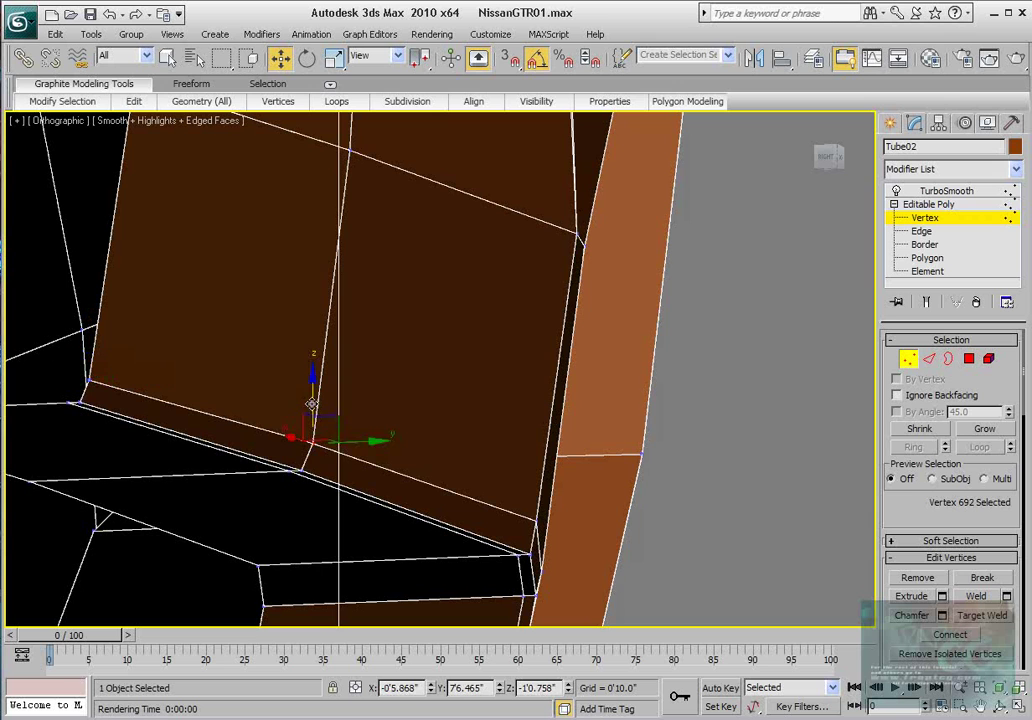
left_click(535, 521)
left_click_drag(537, 484, 536, 495)
middle_click_drag(479, 452, 407, 481)
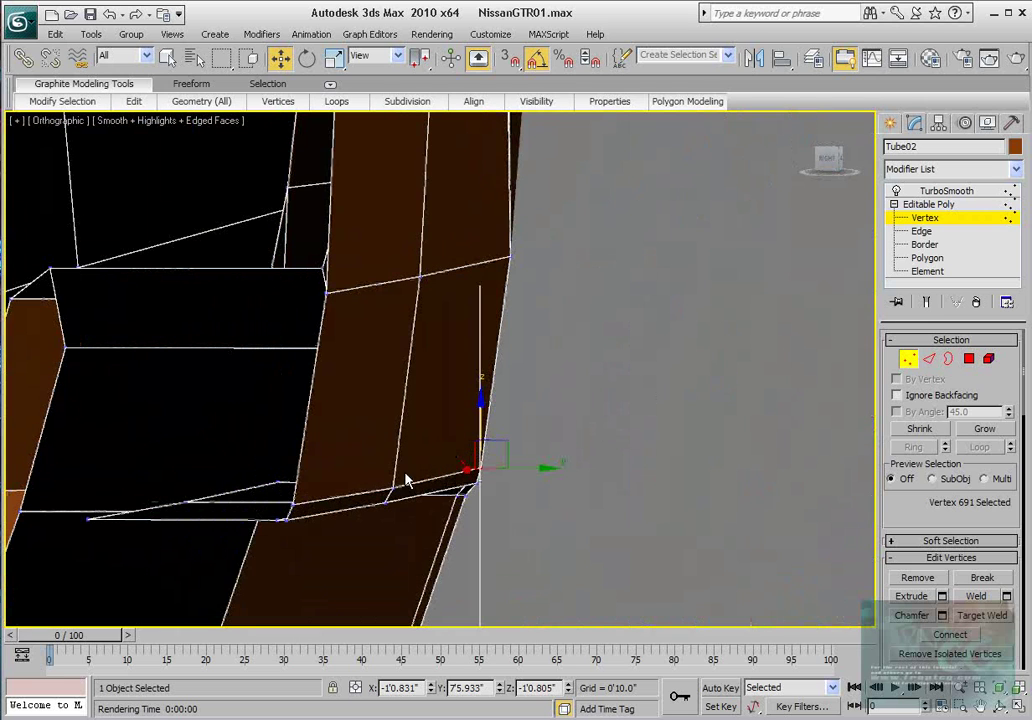
left_click(387, 495, "ctrl")
left_click(293, 505, "ctrl")
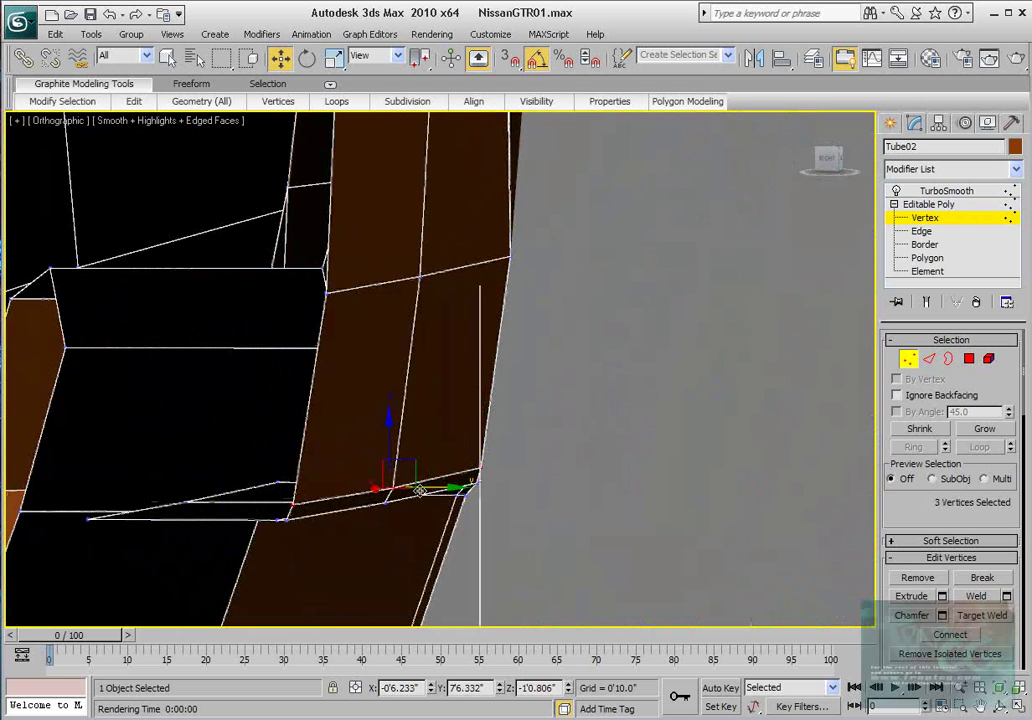
left_click_drag(420, 489, 416, 488)
middle_click_drag(429, 467, 421, 469)
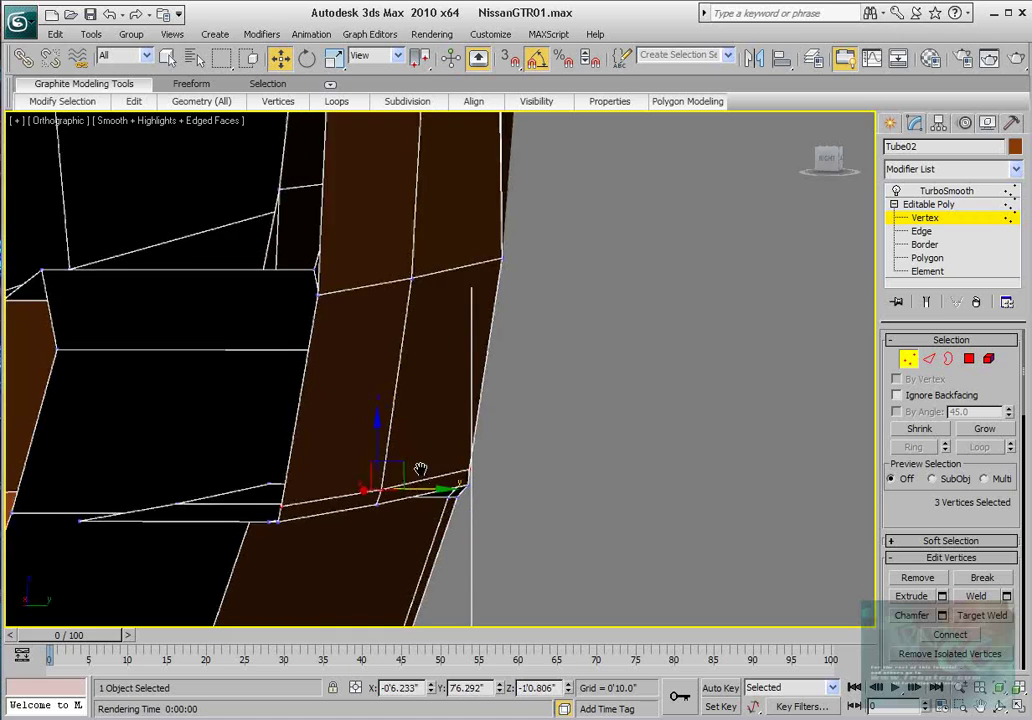
- Render the lower bumper opening with the TurboSmooth result shown to check its rim, and close the render
scroll(420, 469, "down", 5)
scroll(375, 458, "up", 3)
left_click(929, 302)
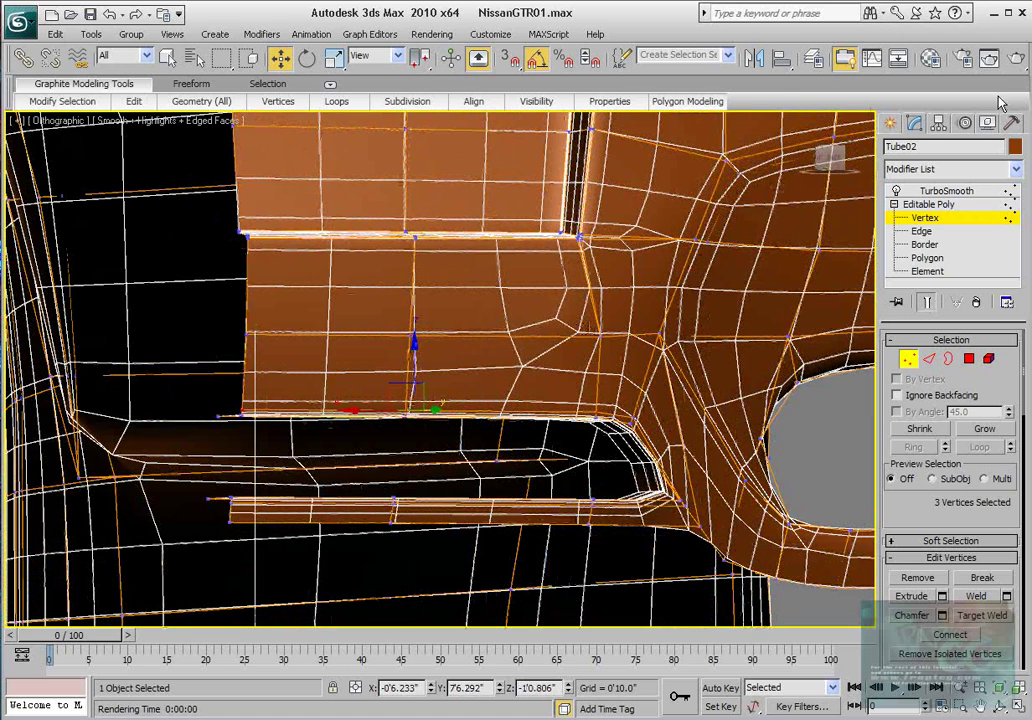
left_click(1017, 60)
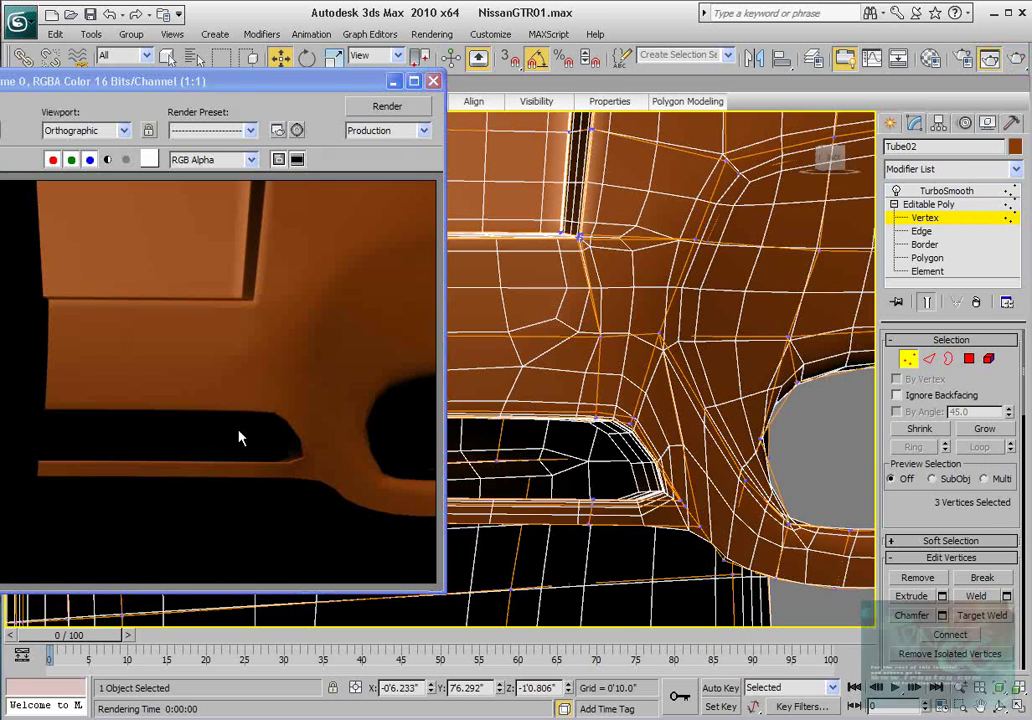
left_click(433, 81)
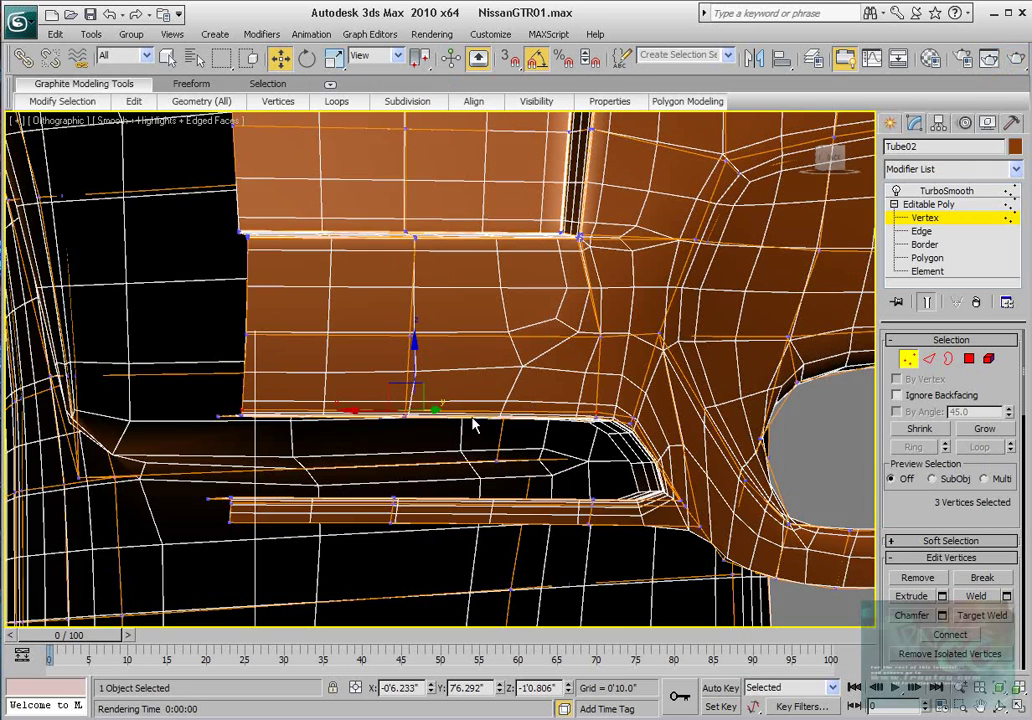
- Connect the edges across the lower strip beside the opening's lower corner with one segment and preview the TurboSmooth result
middle_click_drag(582, 538, 415, 497)
scroll(417, 497, "up", 2)
middle_click_drag(537, 505, 448, 461)
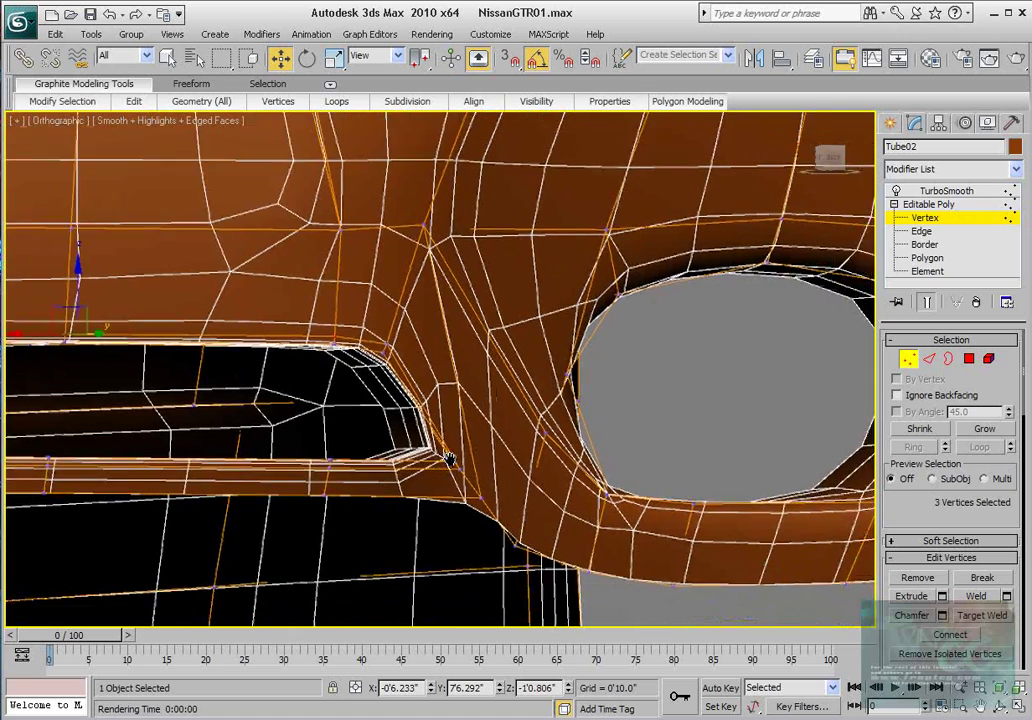
scroll(447, 460, "up", 2)
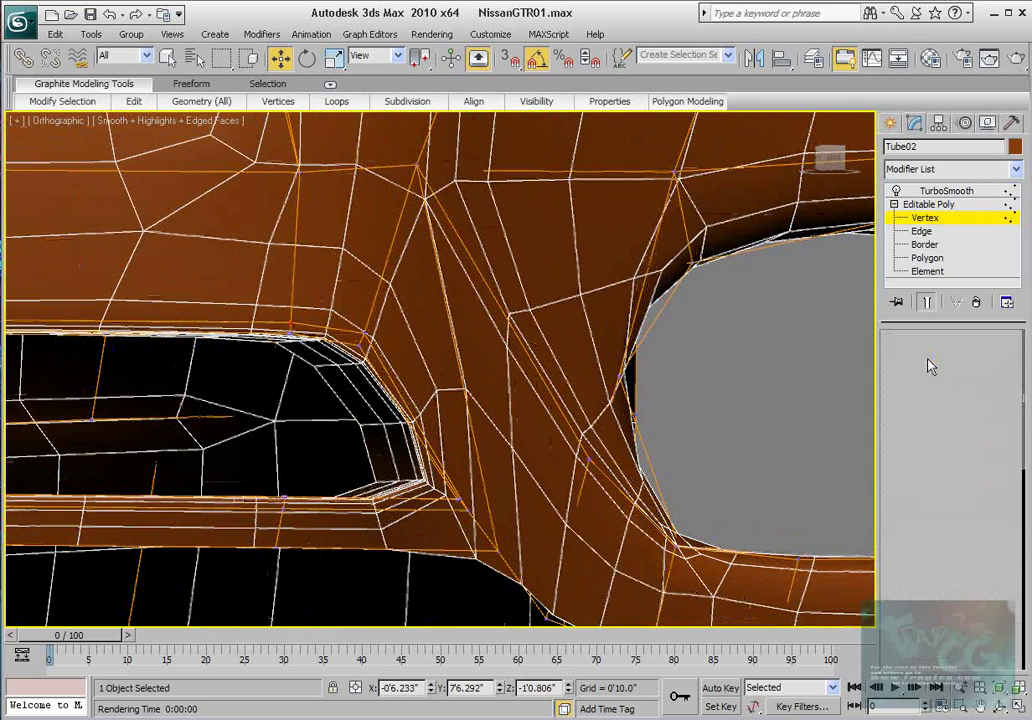
left_click(929, 359)
left_click(926, 302)
middle_click_drag(472, 460, 465, 518, "alt")
scroll(456, 454, "up", 3)
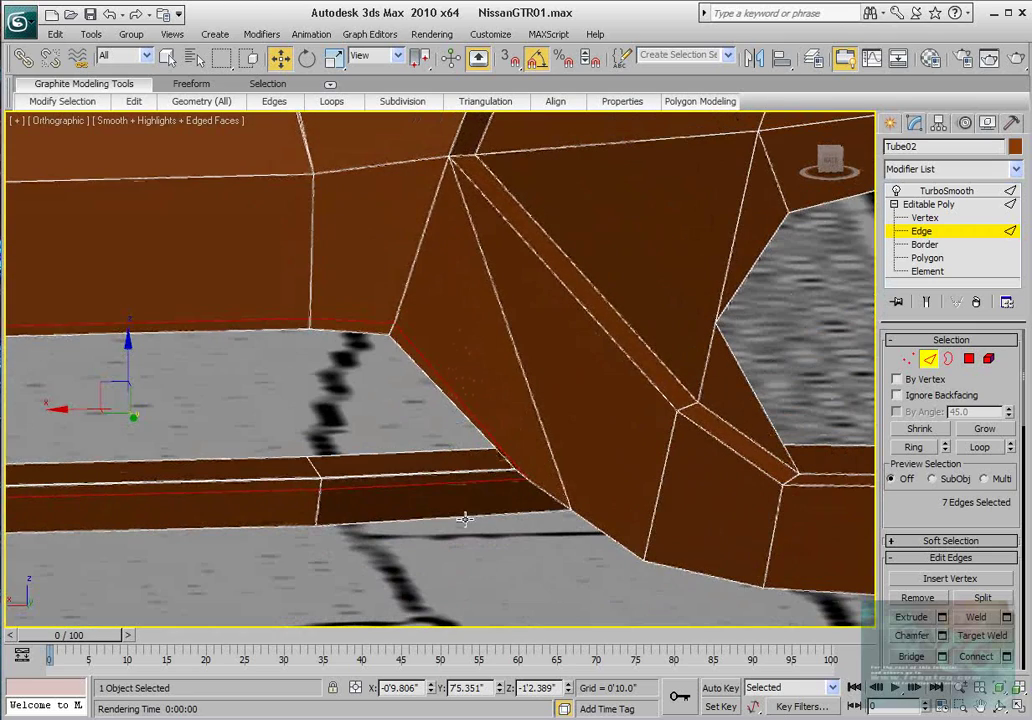
left_click_drag(440, 456, 440, 455)
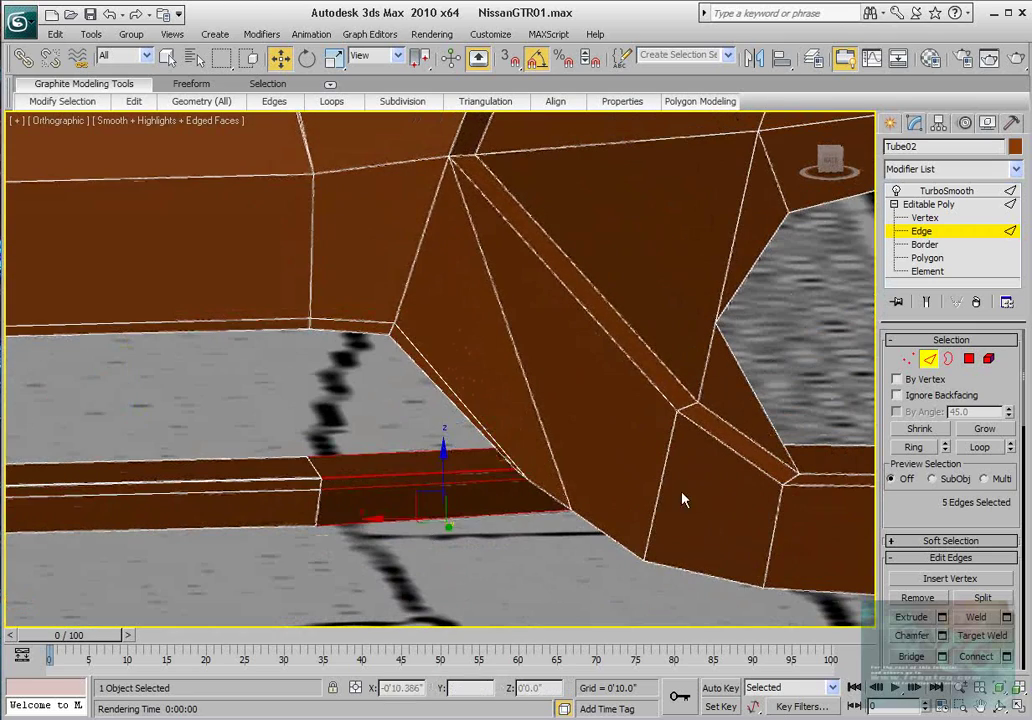
left_click(1007, 657)
left_click(925, 305)
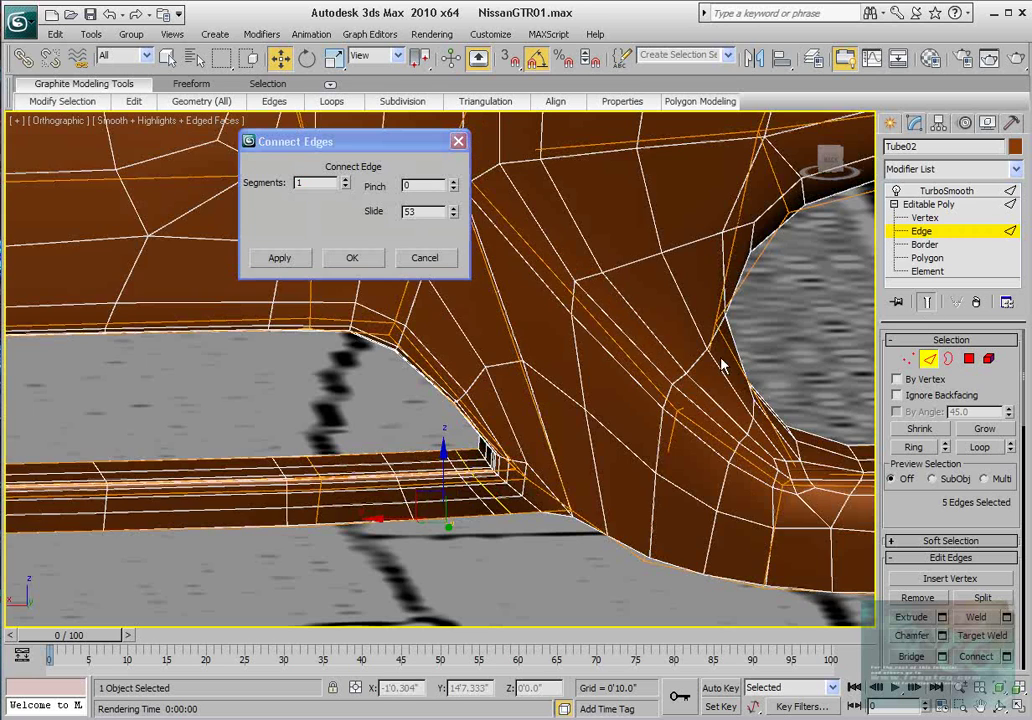
- Slide the new connecting edge to 90 toward the corner, check it in a render, and accept the connection
mouse_move(604, 331)
middle_mouse_down("alt")
mouse_move(612, 325)
mouse_move(602, 319)
middle_mouse_up("alt")
left_click_drag(453, 215, 413, 160)
left_click(931, 303)
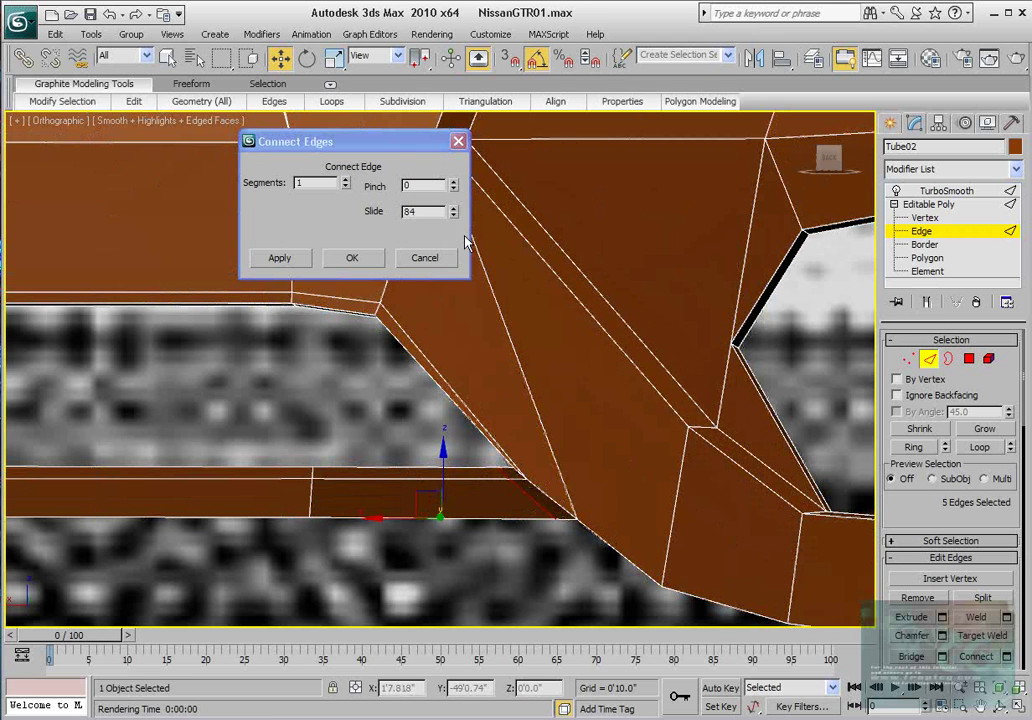
mouse_move(453, 214)
left_mouse_down()
mouse_move(456, 222)
mouse_move(450, 207)
left_mouse_up()
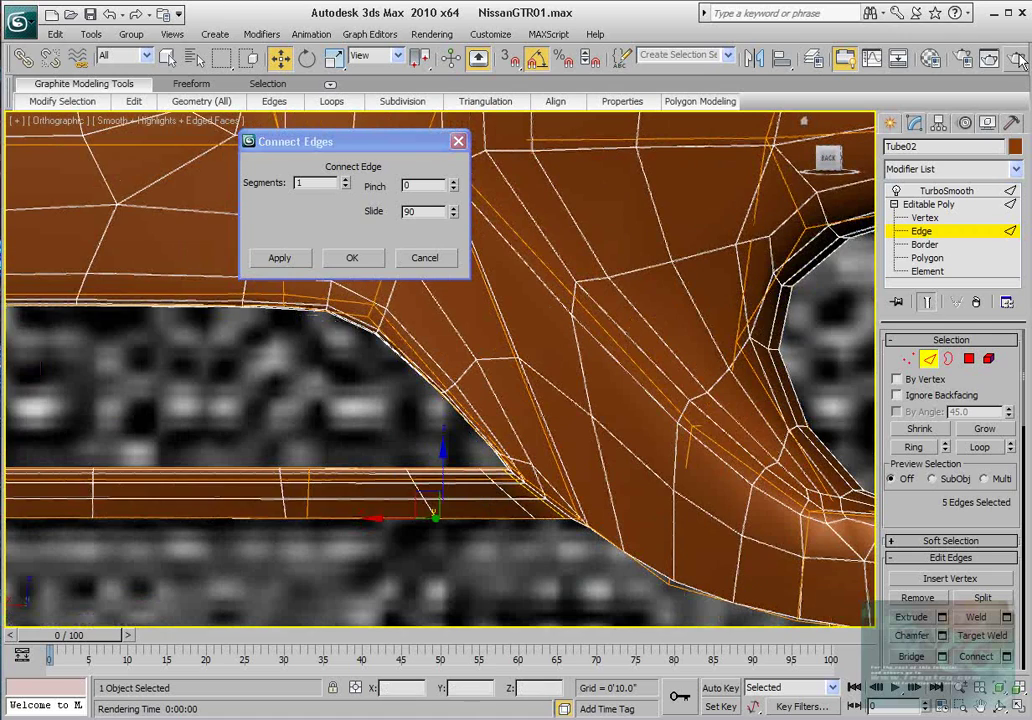
left_click(1018, 58)
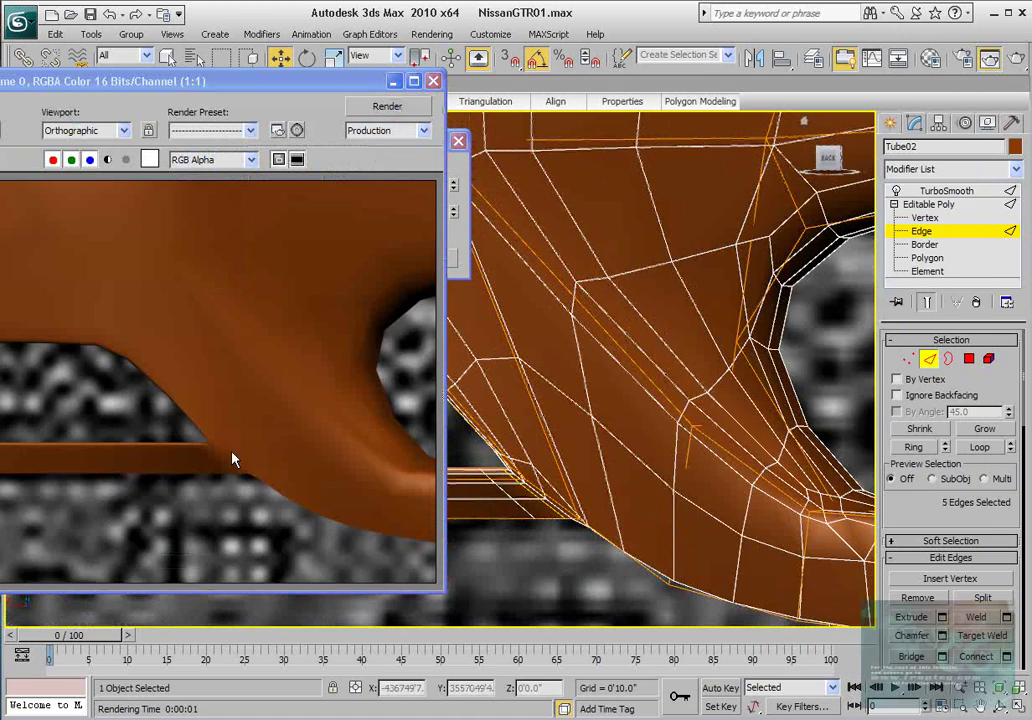
left_click(433, 81)
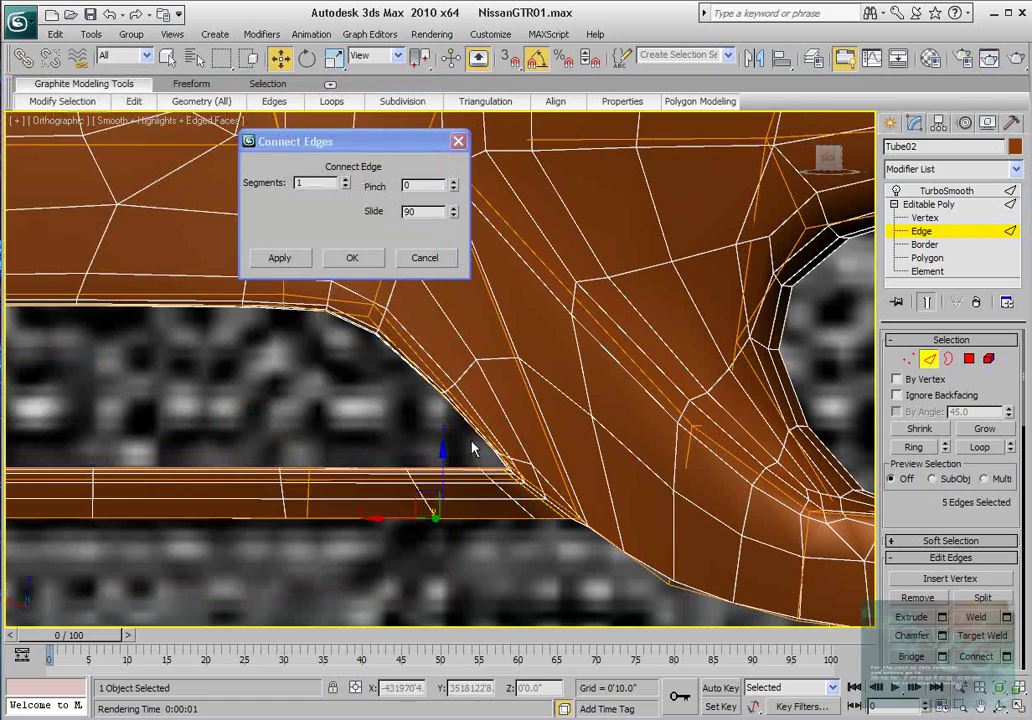
left_click(352, 261)
- Shift the corner vertex where the lower strip meets the bumper opening slightly along Y on the unsmoothed cage
middle_click_drag(445, 420, 876, 412, "alt")
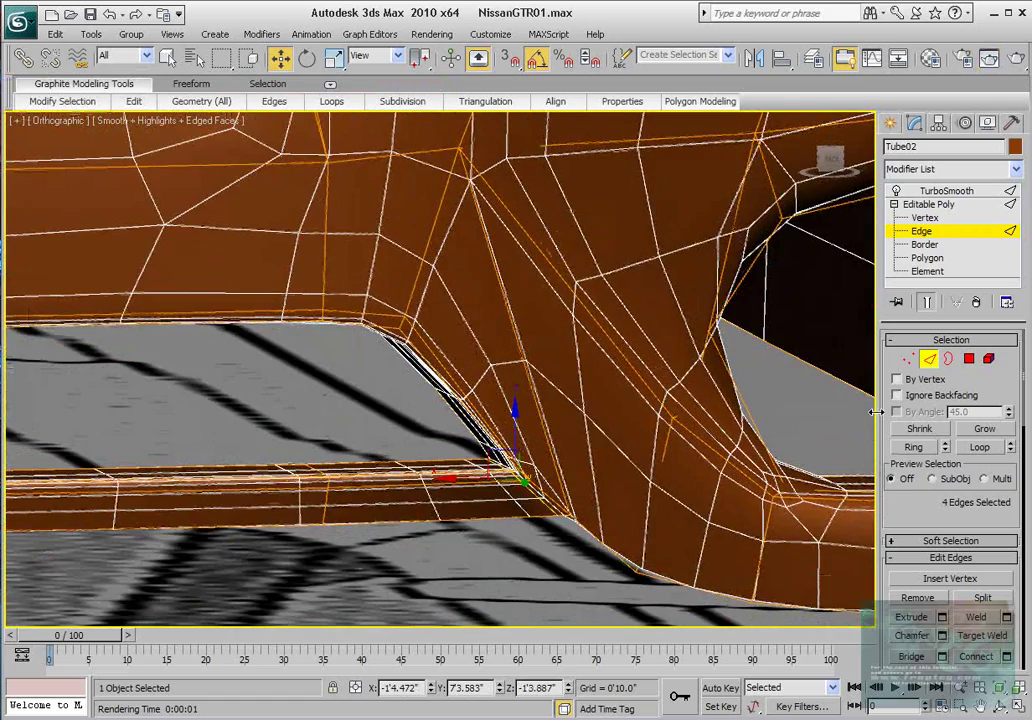
left_click(926, 303)
middle_click_drag(506, 513, 548, 528, "alt")
scroll(548, 528, "up", 2)
left_click(908, 358)
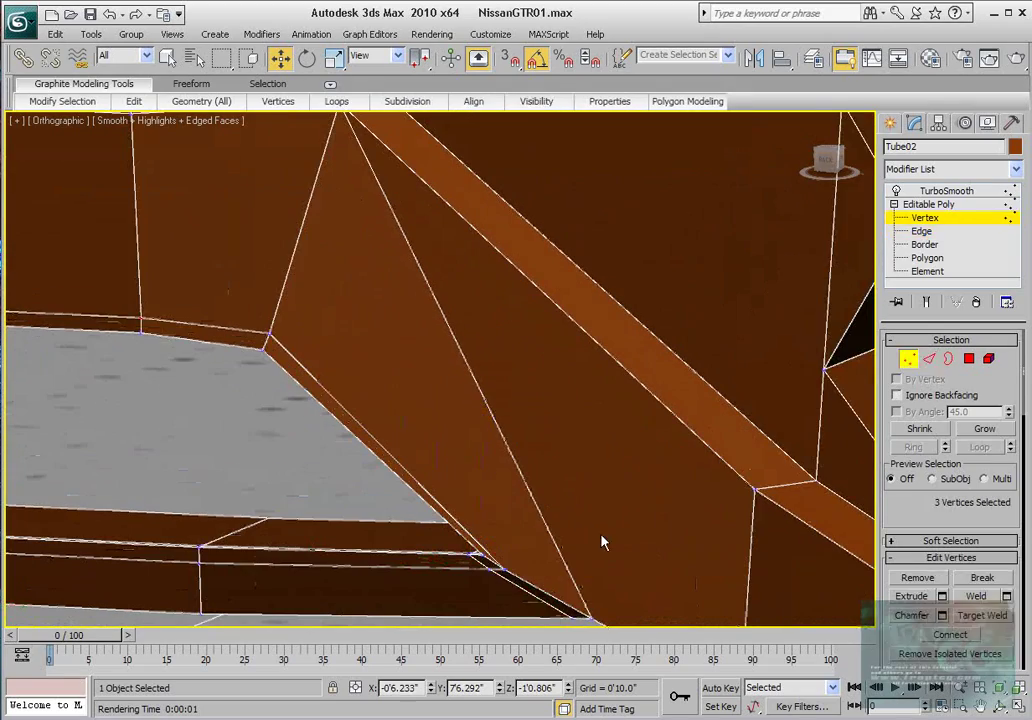
left_click(480, 558)
middle_click_drag(480, 558, 509, 497, "alt")
scroll(507, 500, "up", 4)
middle_click_drag(565, 565, 520, 452)
scroll(520, 453, "up", 2)
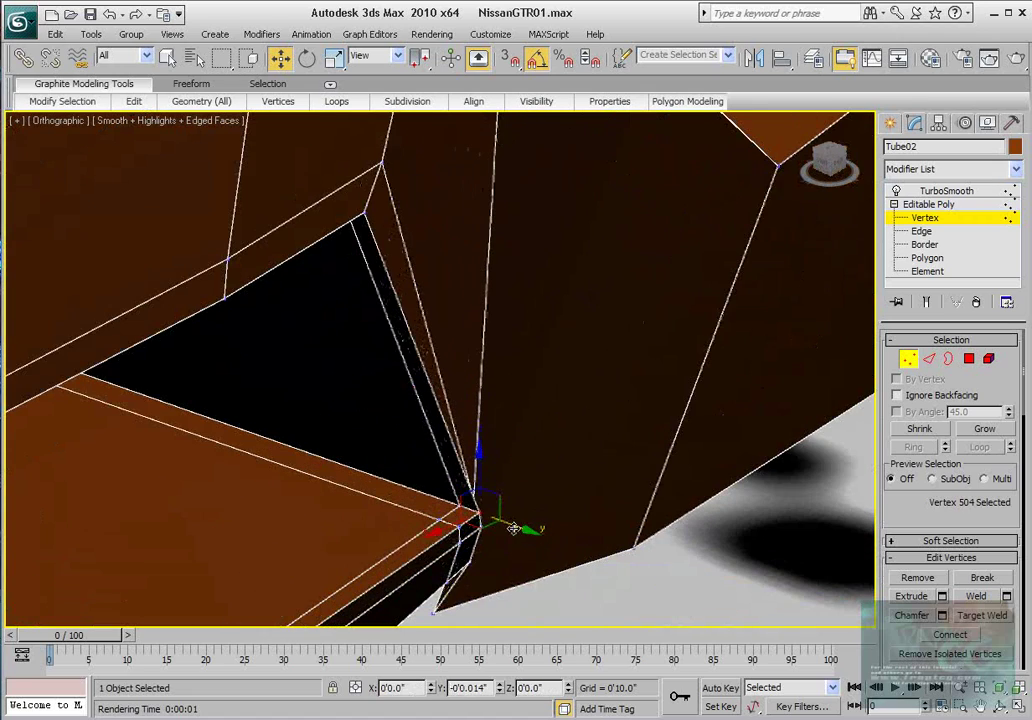
middle_click_drag(530, 548, 488, 550, "alt")
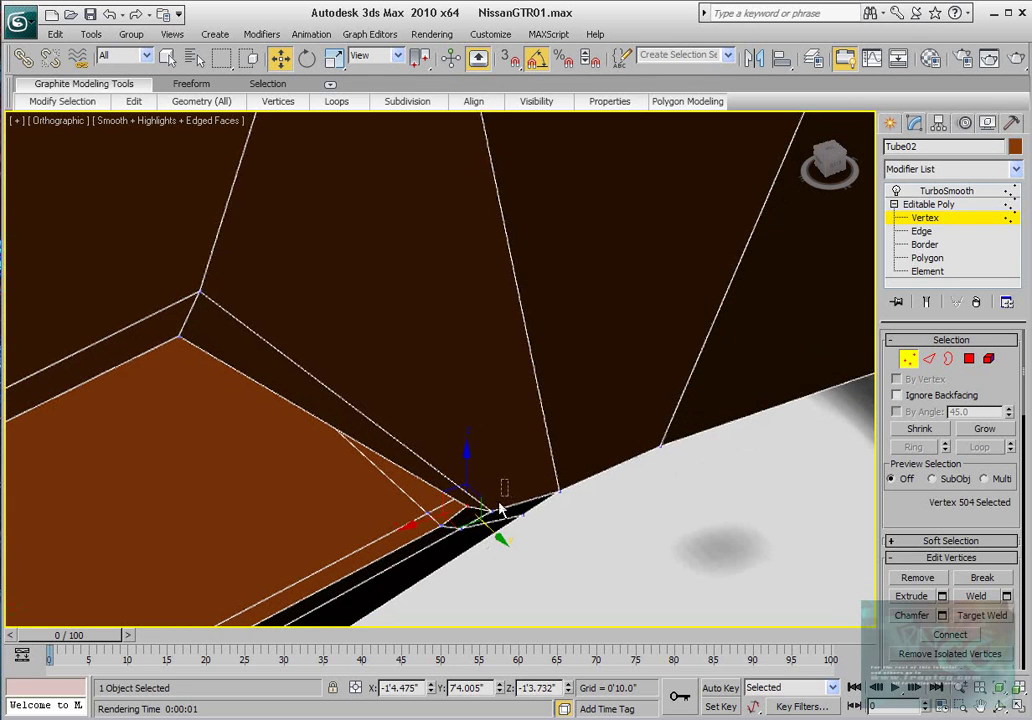
- Nudge the clustered vertices at the strip's corner slightly along Y, readjusting two of them and a single neighbouring vertex
left_click_drag(500, 504, 427, 538)
middle_click_drag(427, 538, 488, 528, "alt")
left_click_drag(488, 528, 483, 529)
middle_click_drag(483, 529, 446, 509, "alt")
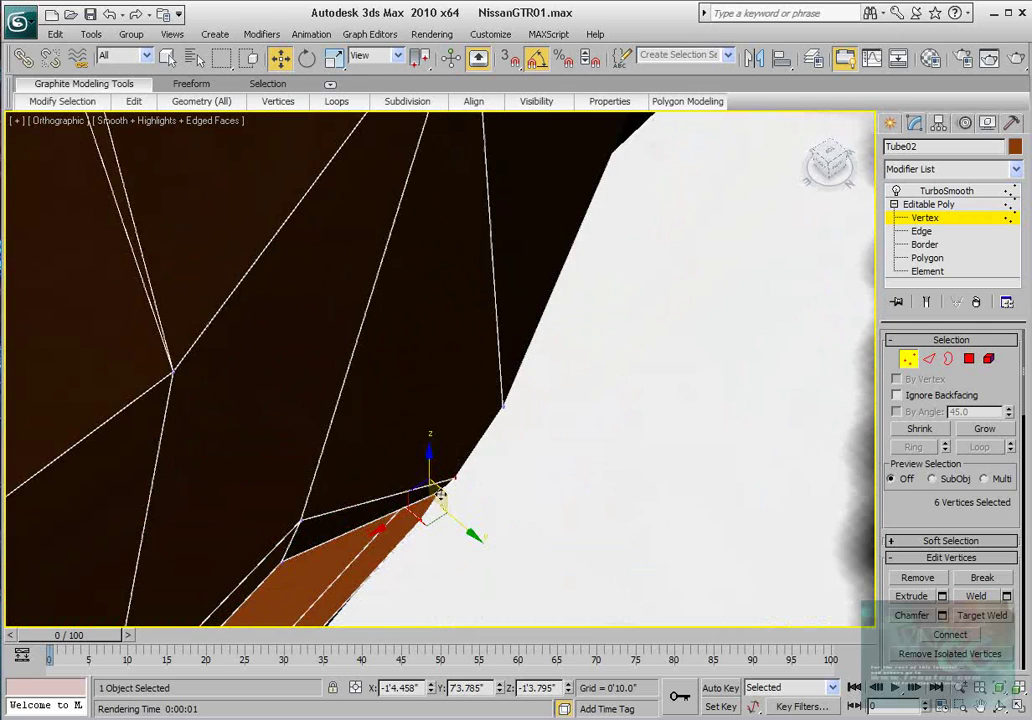
left_click(442, 490)
left_click(419, 521, "ctrl")
left_click_drag(461, 531, 457, 529)
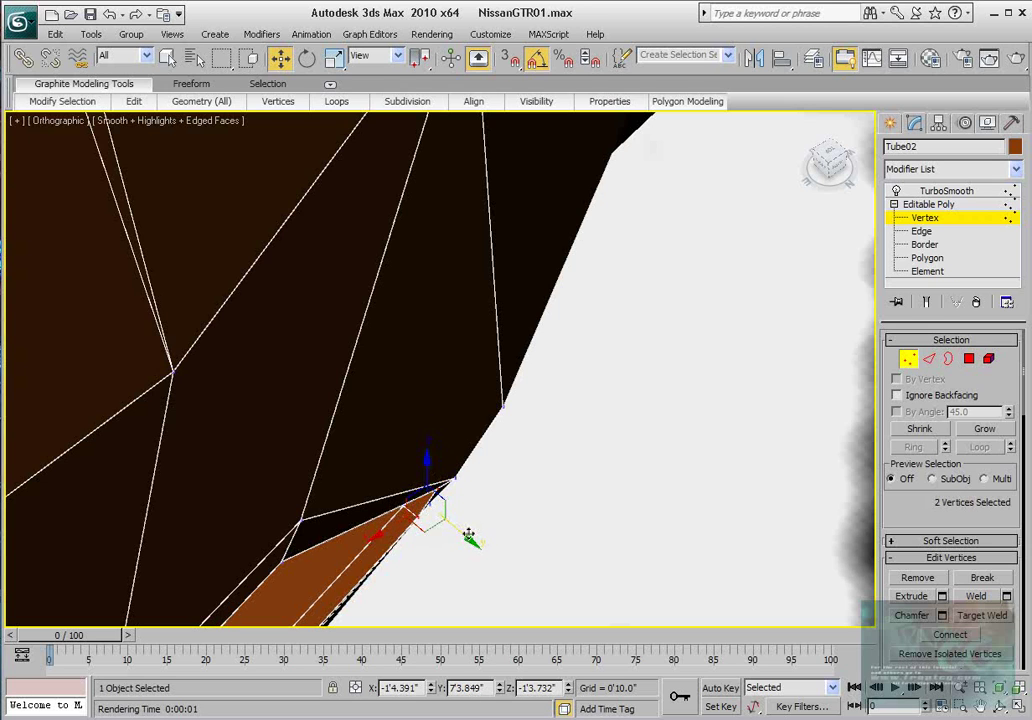
left_click(411, 515)
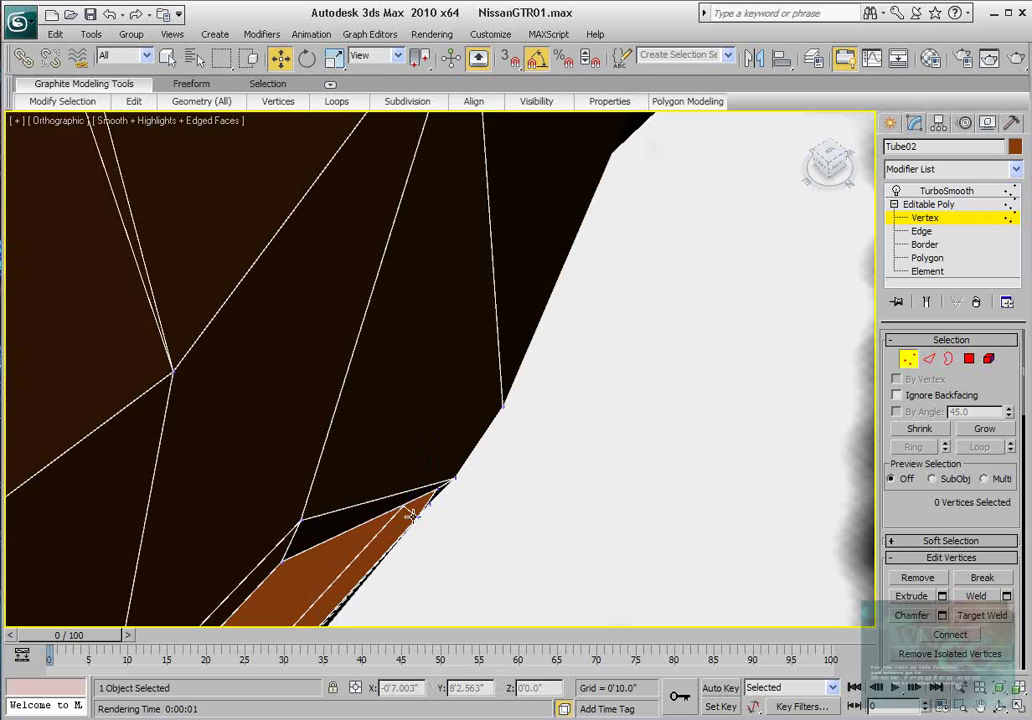
left_click(417, 516)
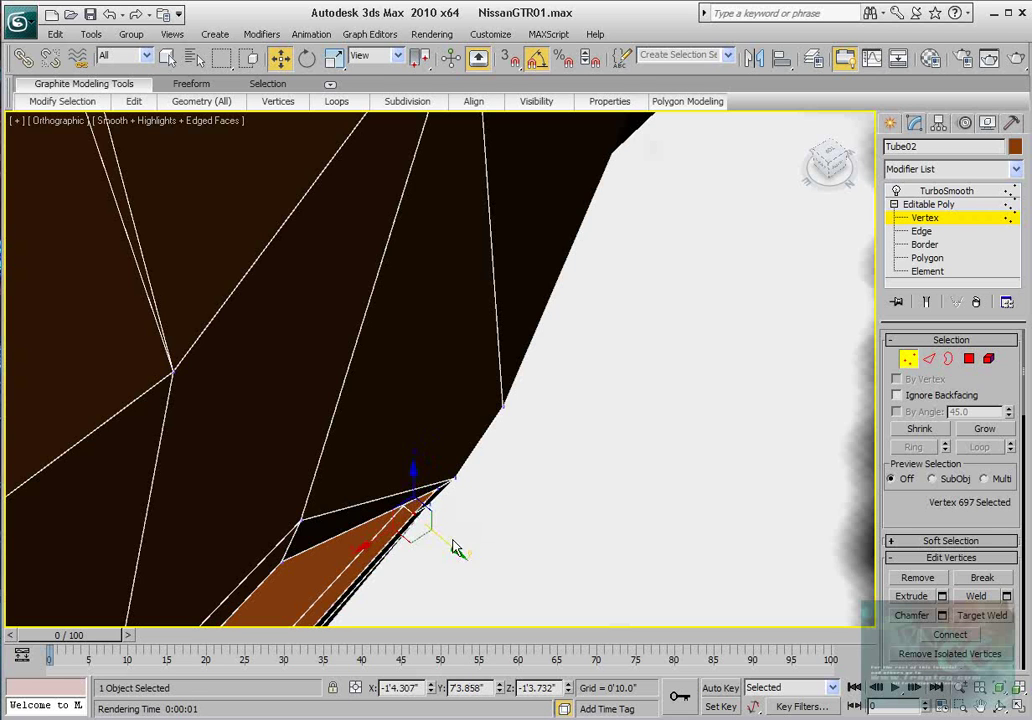
middle_click_drag(456, 548, 594, 472, "alt")
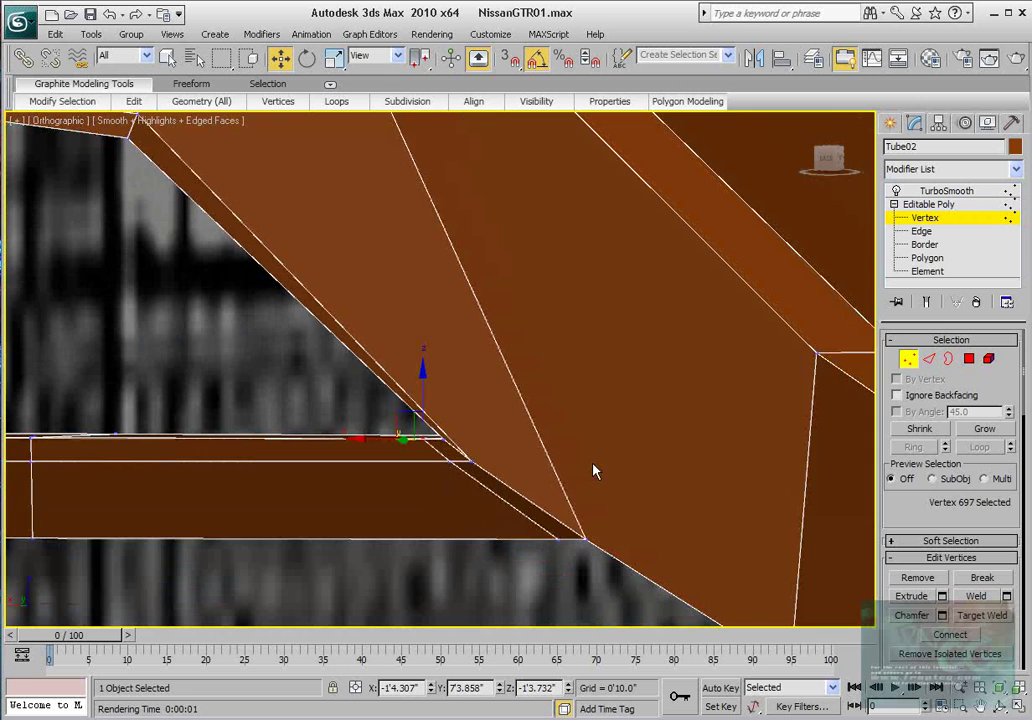
- Render the smoothed strip corner up close, and render the wider lower bumper around the exhaust opening
left_click(925, 302)
left_click(989, 57)
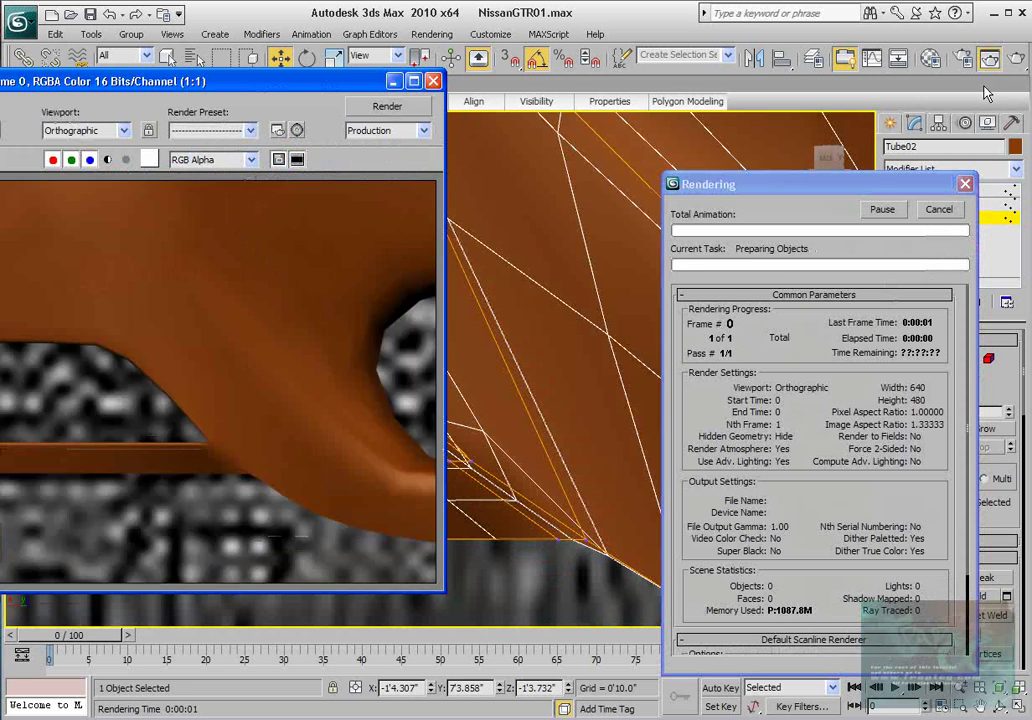
left_click(433, 80)
scroll(479, 357, "down", 8)
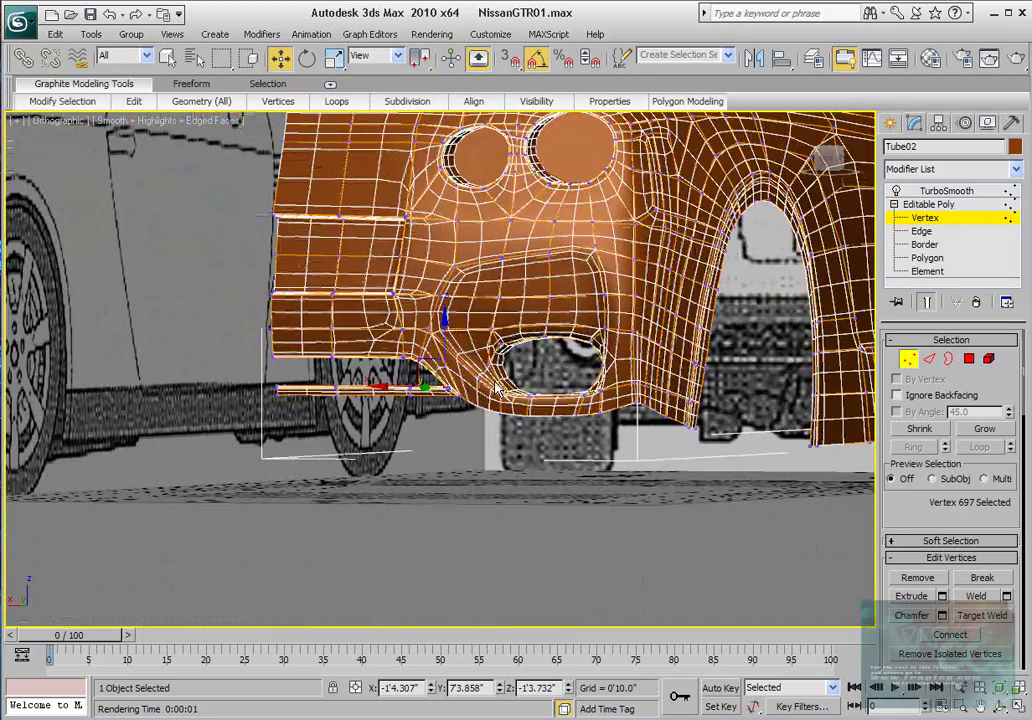
scroll(497, 388, "up", 4)
scroll(468, 357, "down", 3)
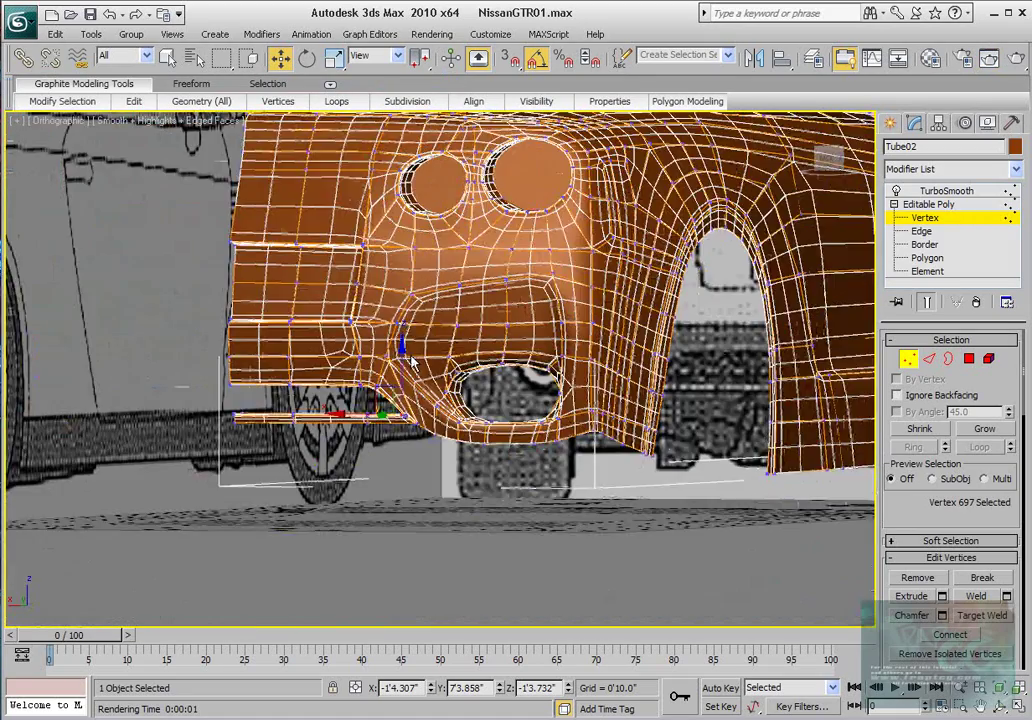
scroll(411, 362, "up", 3)
left_click(990, 59)
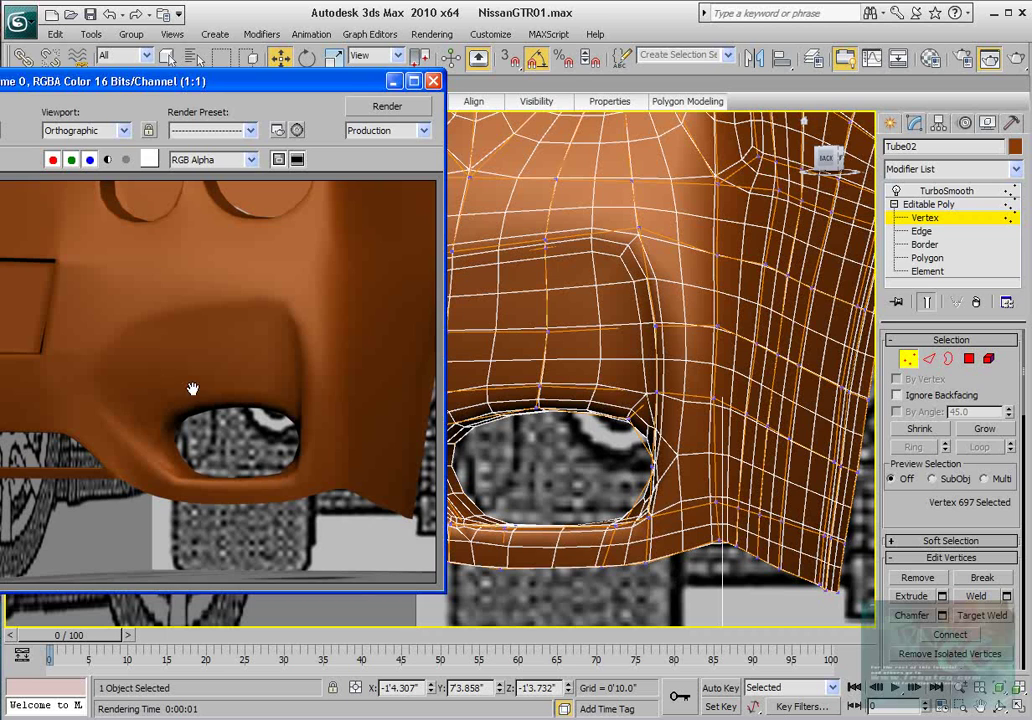
- Set TurboSmooth's Render Iters to 2, render the lower bumper again, and close the render
left_click(948, 191)
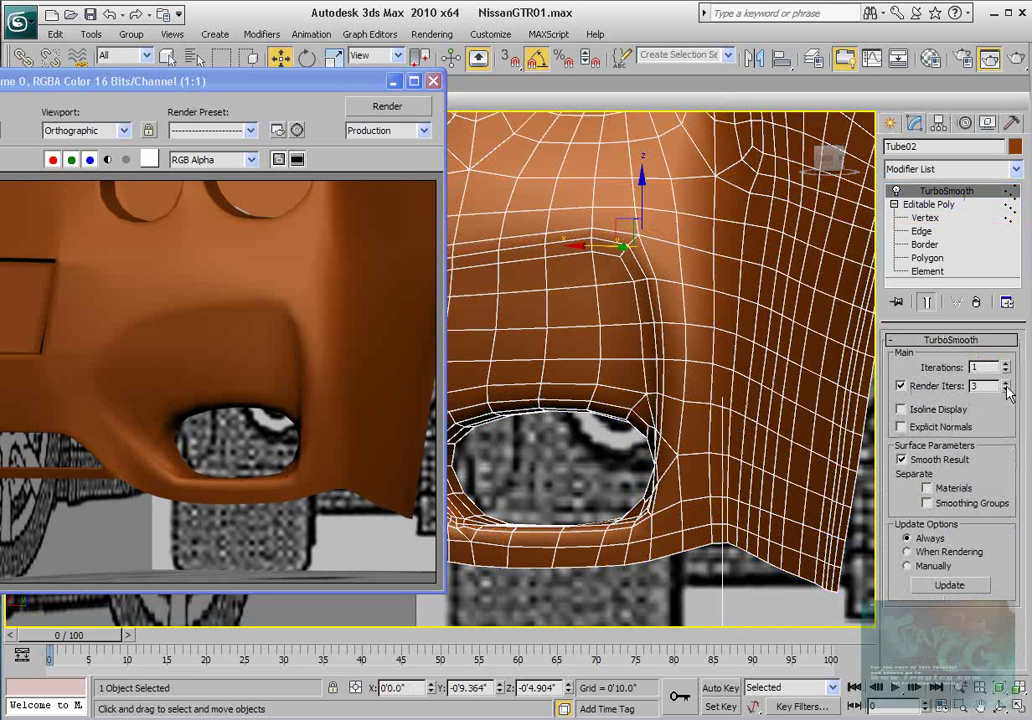
left_click(1012, 59)
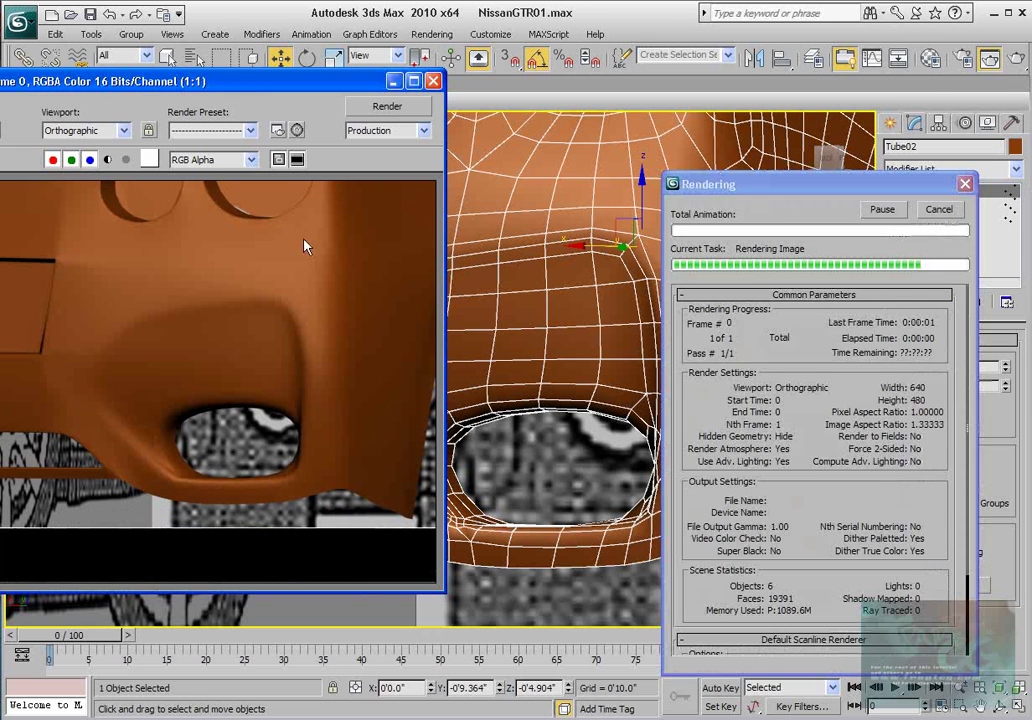
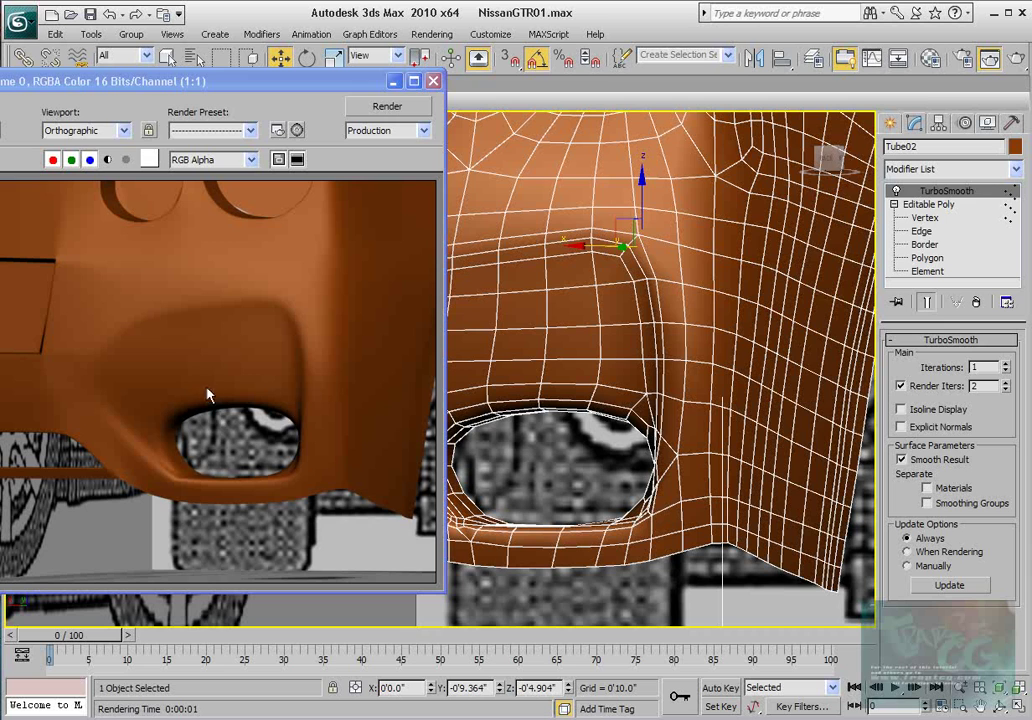
left_click(433, 82)
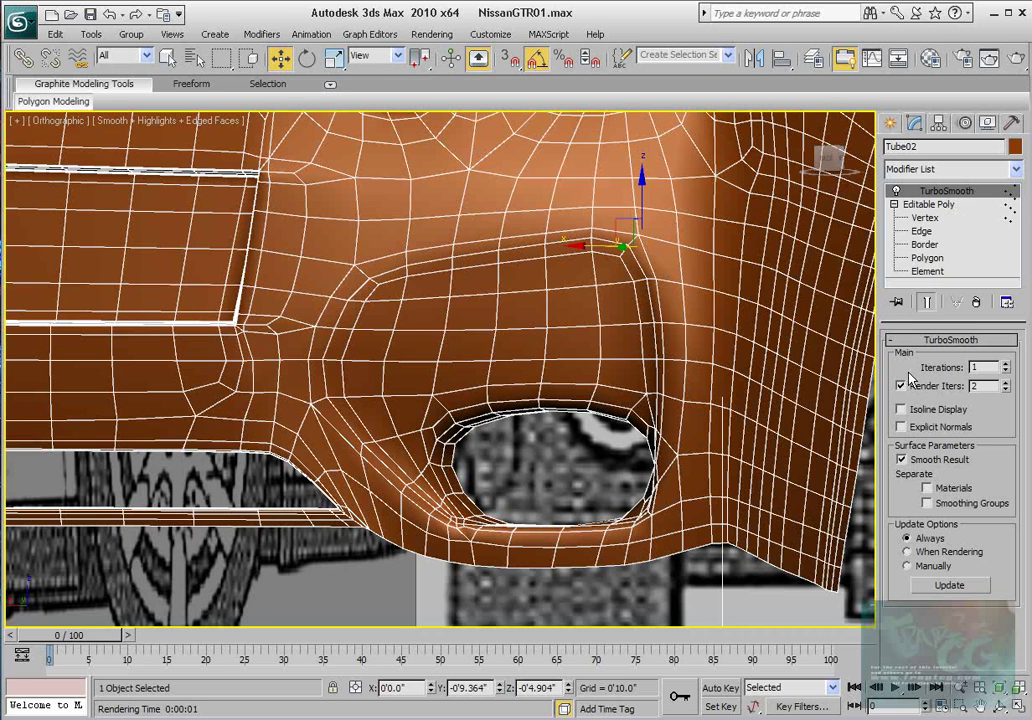
- Select the two cage edges along the outer lower lip of the exhaust opening with smoothing hidden
middle_click_drag(599, 365, 586, 323)
scroll(586, 323, "up", 3)
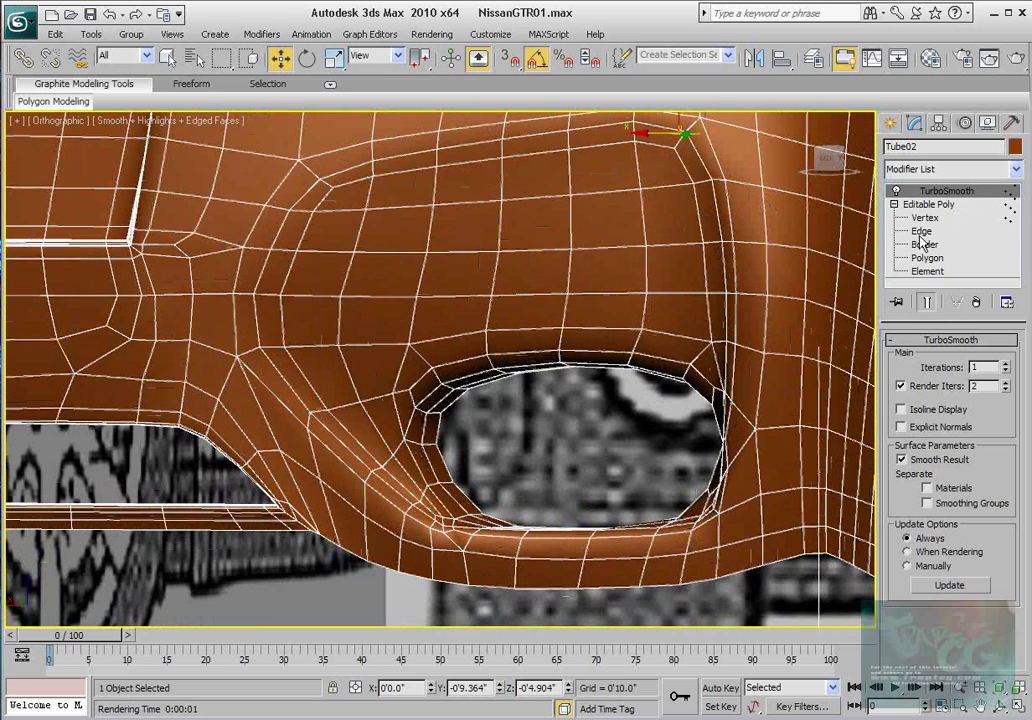
key("1")
key("2")
scroll(474, 360, "up", 2)
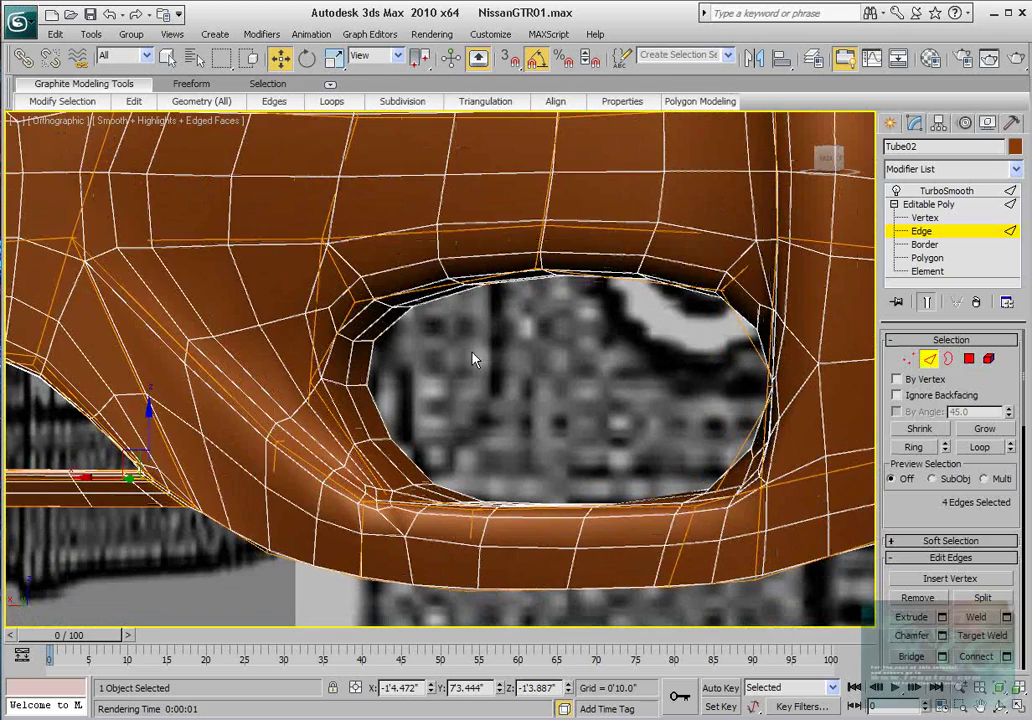
left_click(926, 303)
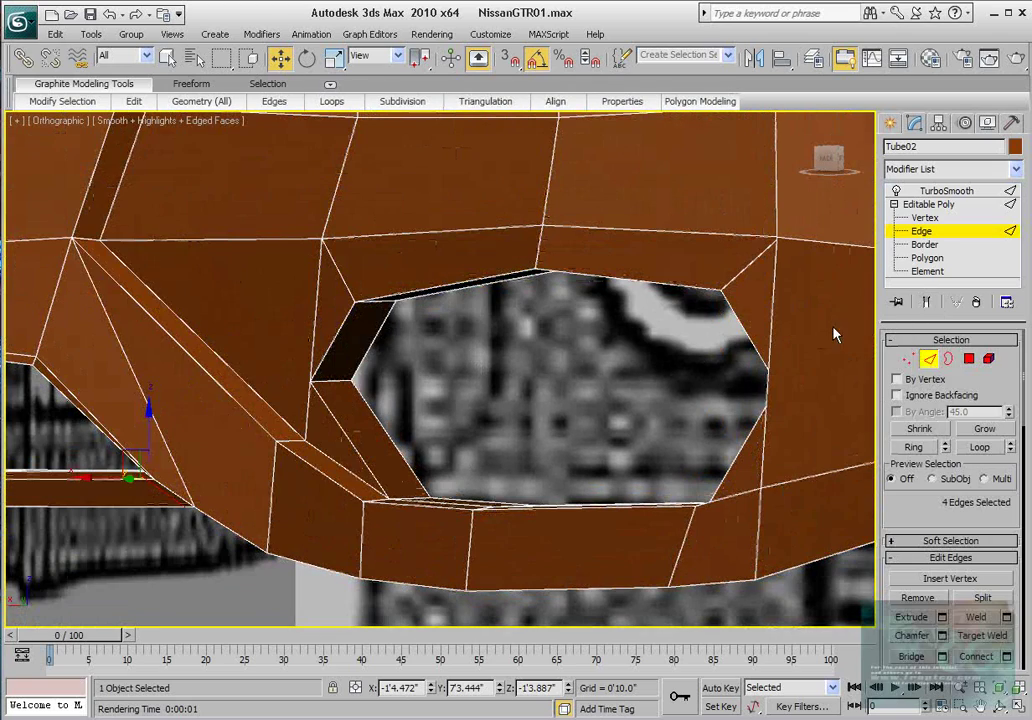
left_click(512, 509)
middle_click_drag(493, 500, 492, 532, "alt")
left_click(437, 512, "ctrl")
middle_click_drag(437, 512, 560, 545, "alt")
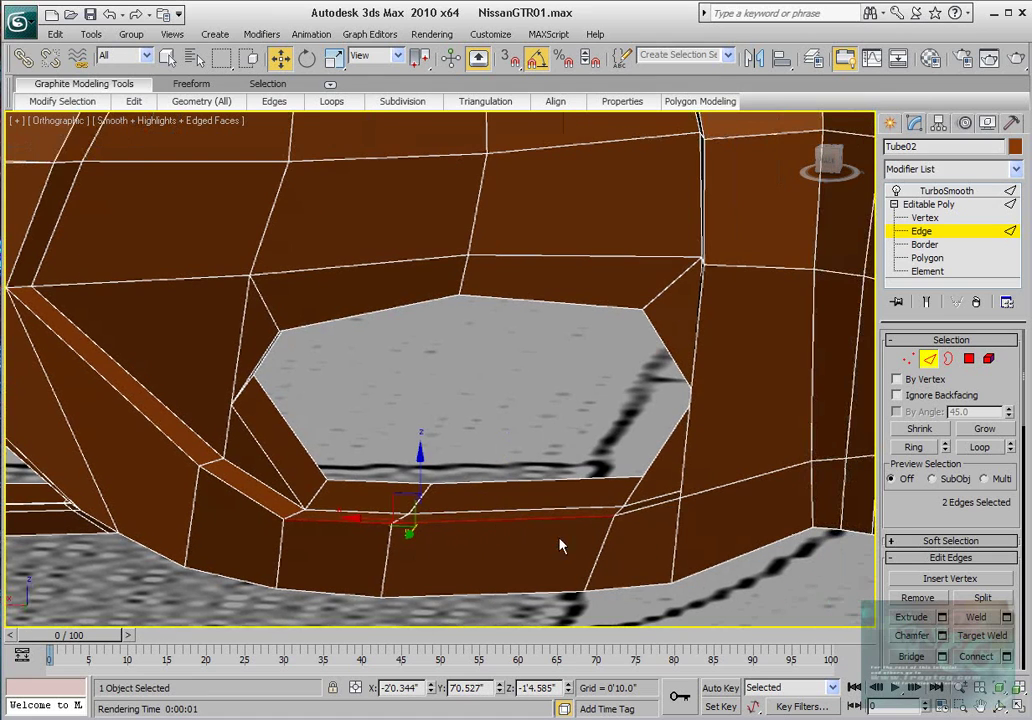
- Add the edges up the recess's outer side and the diagonal edge at the lip's inner lower corner to the selection
left_click(684, 458, "ctrl")
left_click(682, 477, "ctrl")
middle_click_drag(682, 477, 556, 337, "alt")
left_click(680, 339, "ctrl")
left_click(569, 302, "ctrl")
left_click(564, 261, "ctrl")
middle_click_drag(556, 337, 567, 312)
scroll(567, 312, "up", 2)
middle_click_drag(530, 373, 300, 537, "alt")
left_click(306, 492, "ctrl")
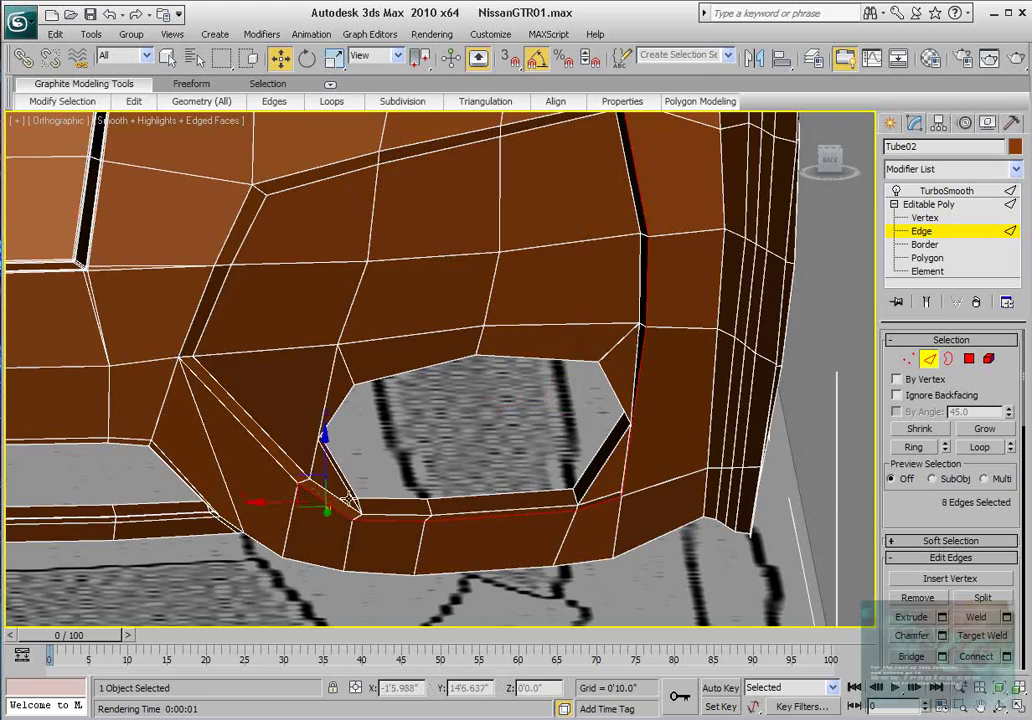
middle_click_drag(306, 492, 282, 466, "alt")
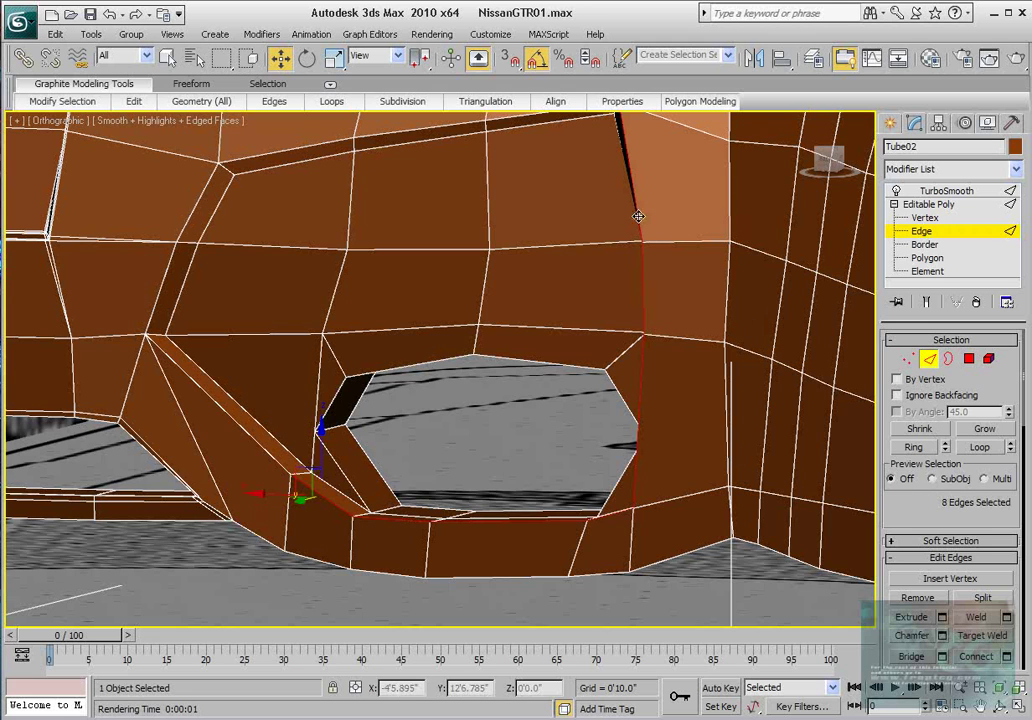
scroll(952, 556, "down", 2)
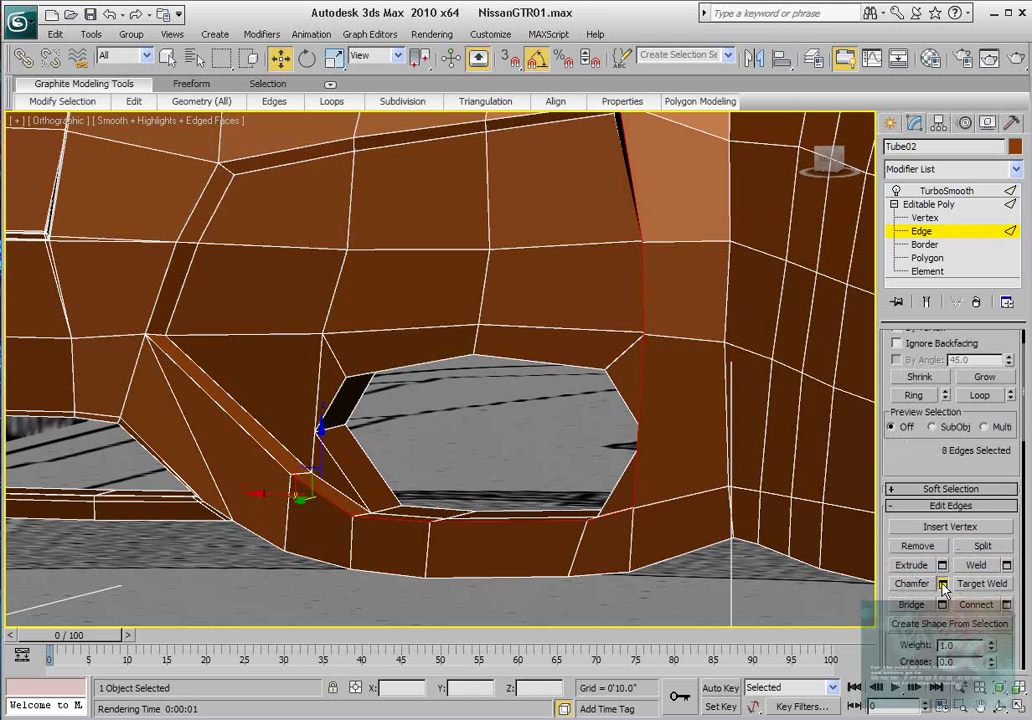
- Try a chamfer of 0'0.07" with 2 segments on the selected exhaust recess edges, checking it with a render
left_click(942, 584)
mouse_move(576, 306)
middle_mouse_down("alt")
mouse_move(585, 322)
mouse_move(645, 309)
mouse_move(584, 316)
middle_mouse_up("alt")
left_click(927, 308)
middle_click_drag(721, 343, 723, 362)
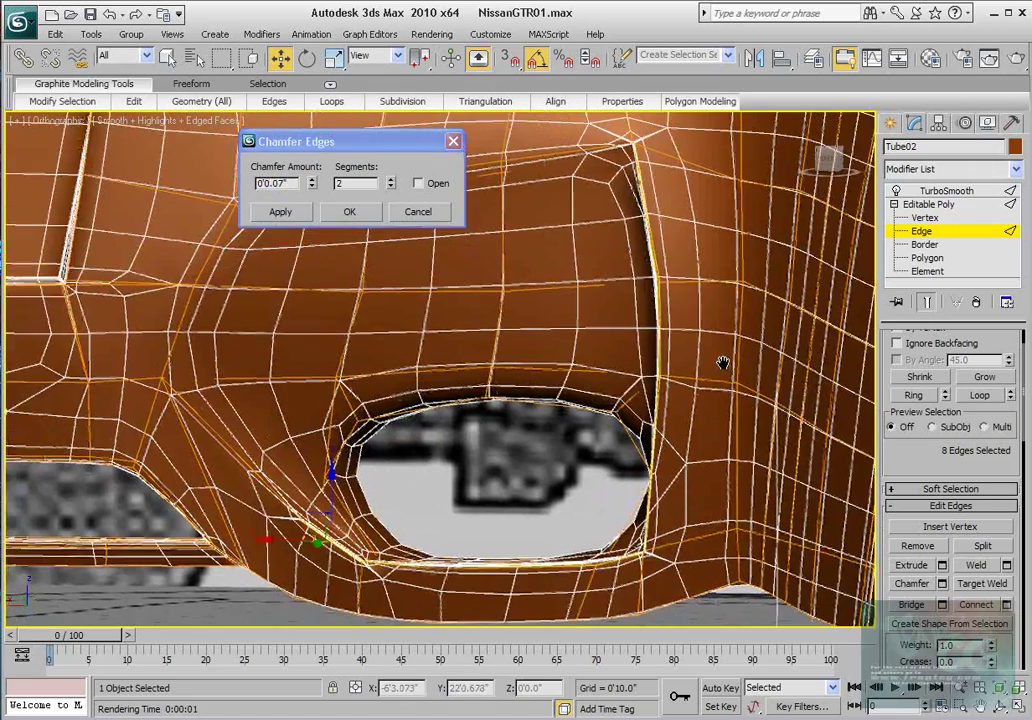
scroll(725, 358, "down", 3)
left_click(1014, 62)
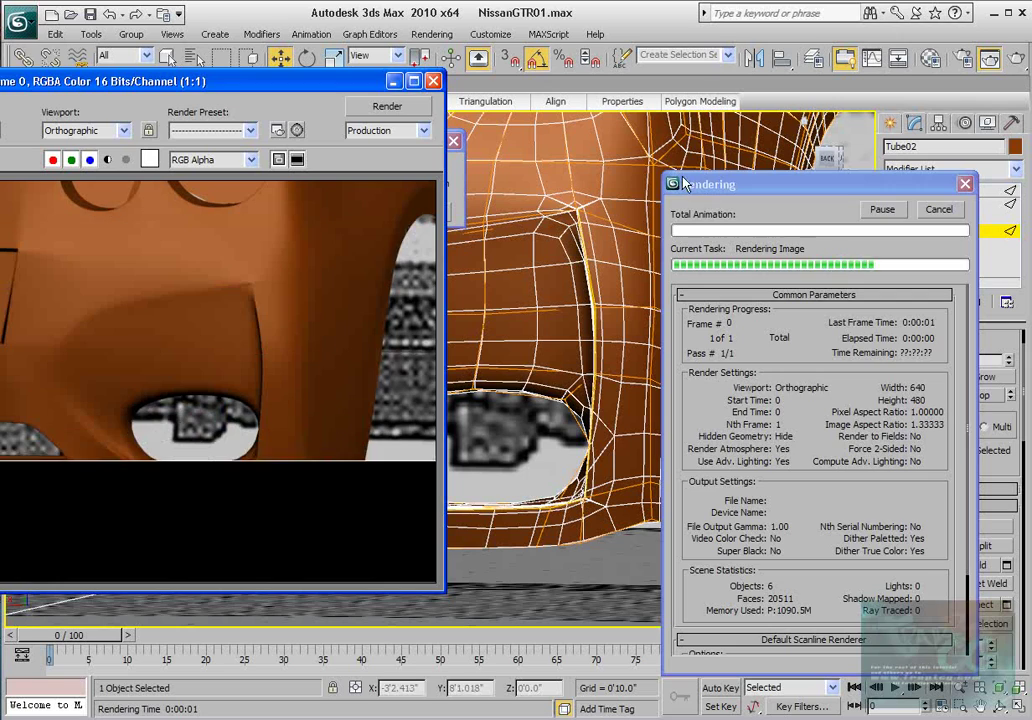
middle_click_drag(553, 391, 690, 368)
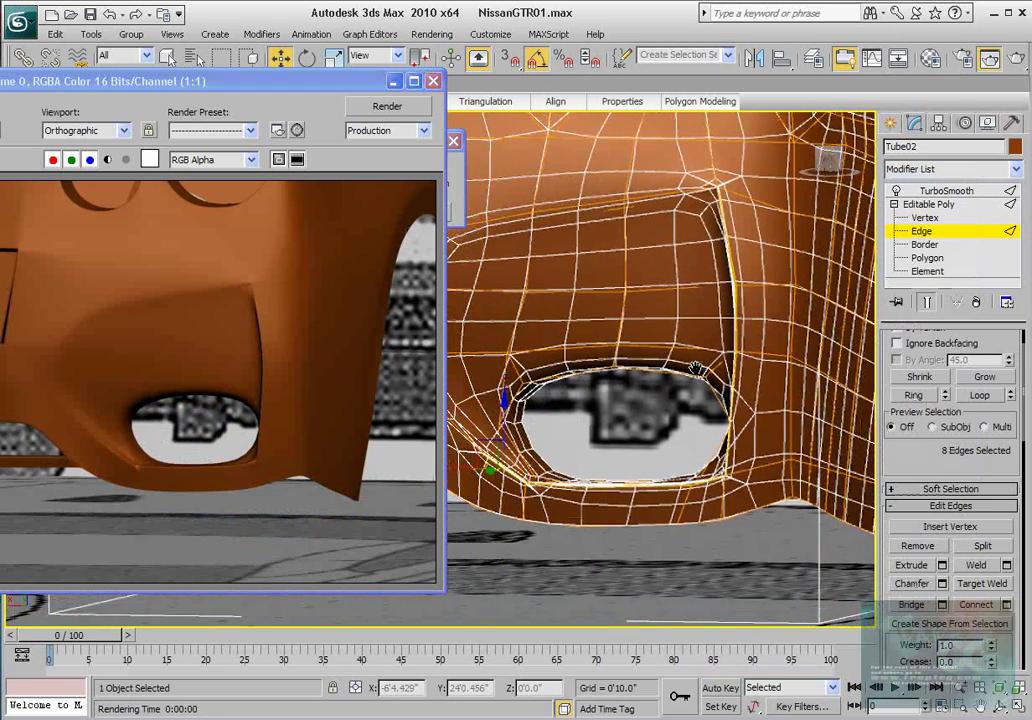
scroll(578, 428, "up", 4)
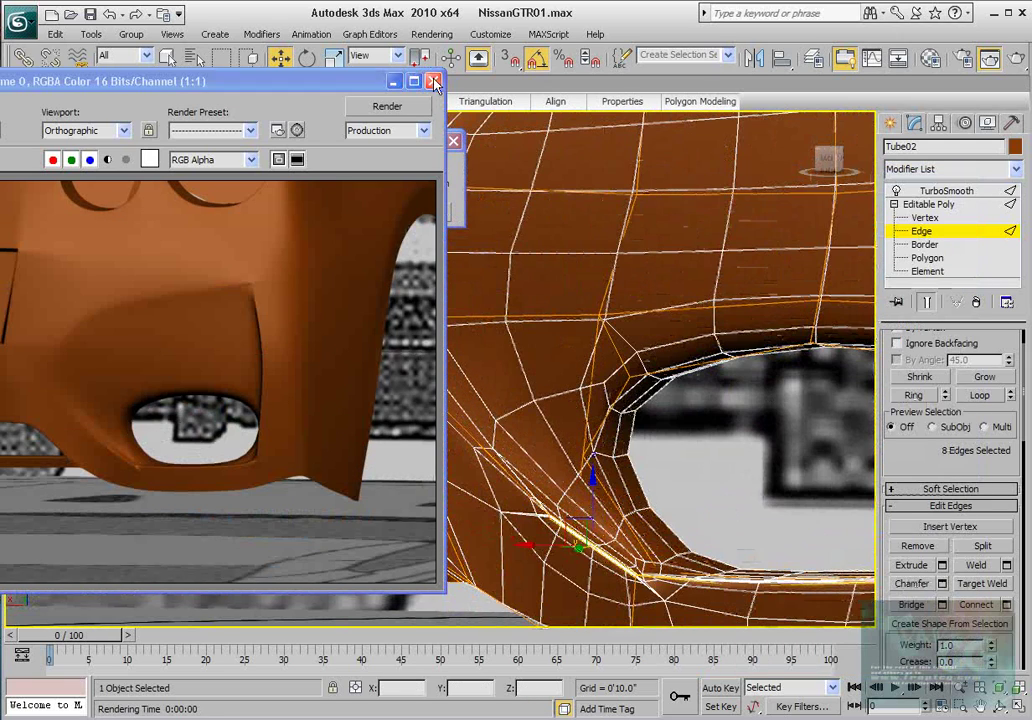
left_click(434, 82)
left_click(348, 210)
middle_click_drag(640, 430, 619, 410)
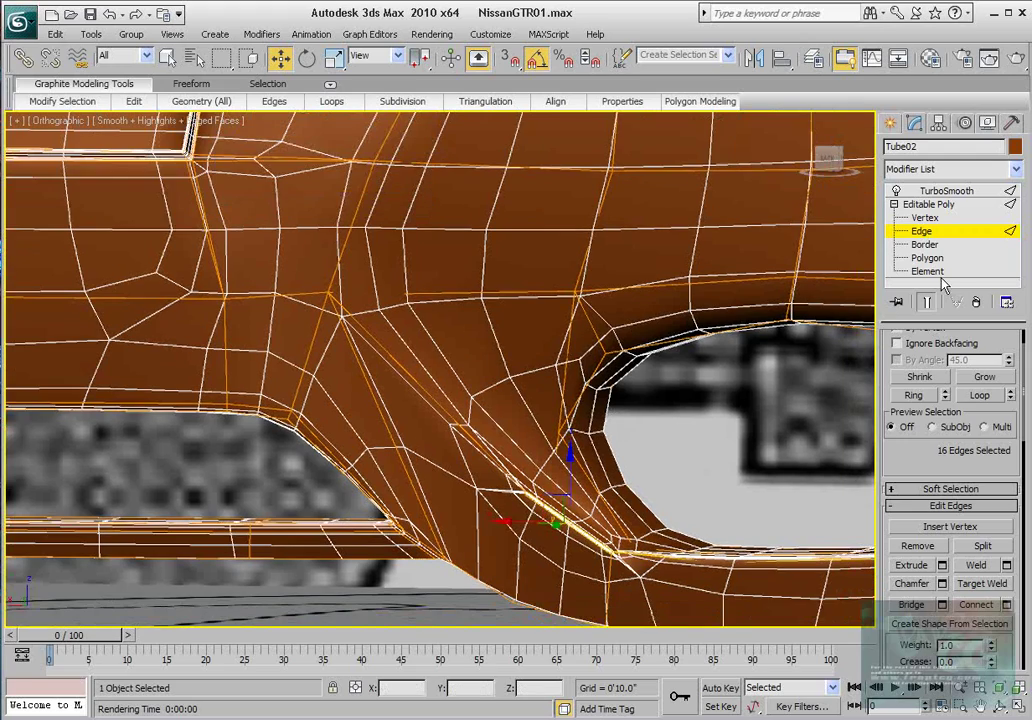
- Inspect the chamfered inner lower corner of the exhaust lip with smoothing hidden, and undo the chamfer
left_click(924, 300)
middle_click_drag(713, 377, 634, 268)
scroll(636, 272, "up", 5)
middle_click_drag(680, 390, 573, 412)
scroll(571, 398, "up", 3)
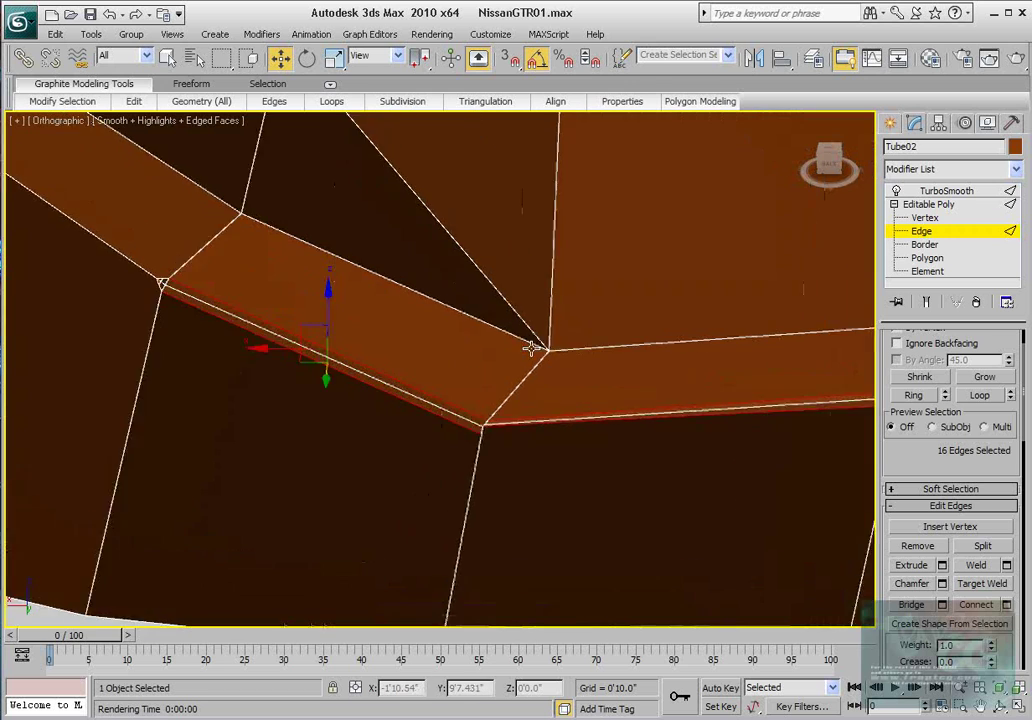
left_click(925, 217)
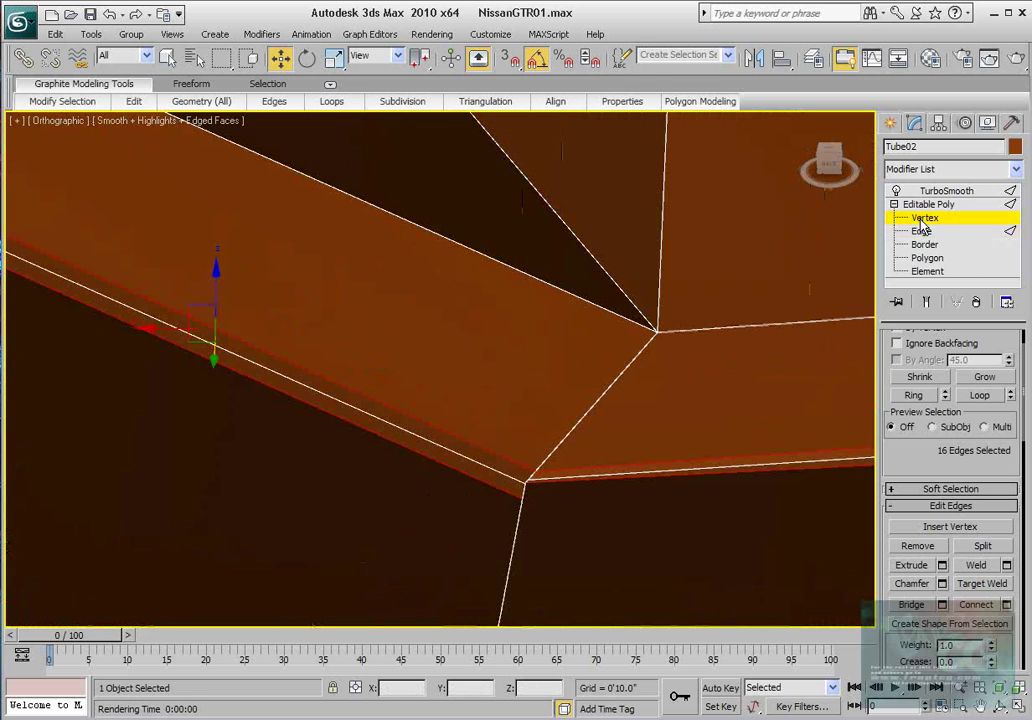
left_click(527, 484)
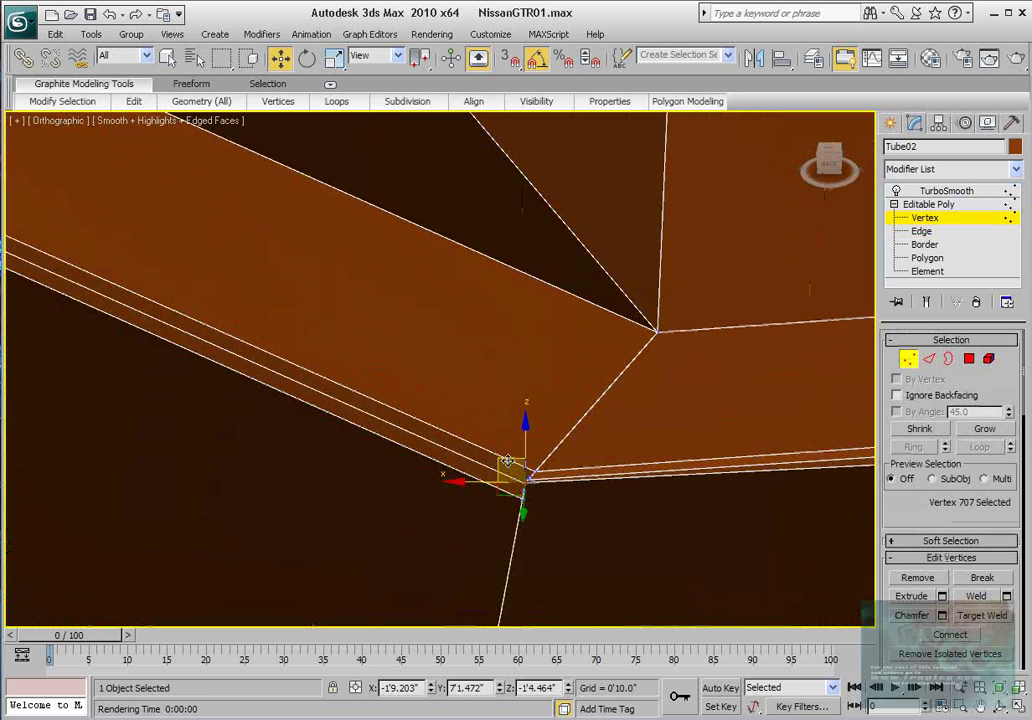
key("ctrl+z")
key("ctrl+z")
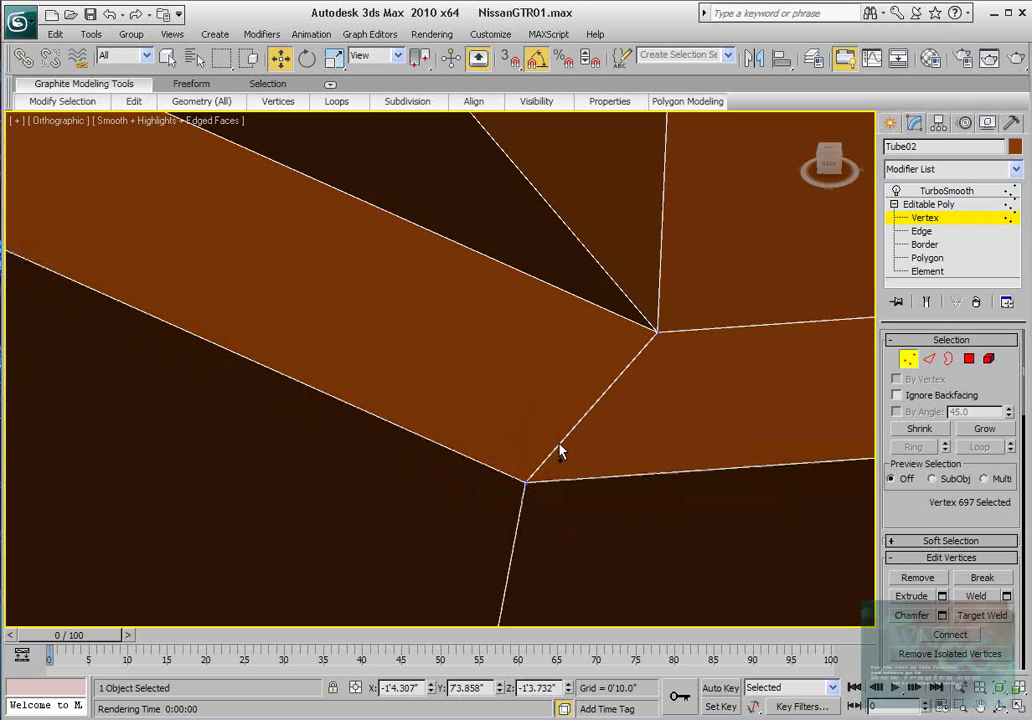
- Weld the two overlapping vertices at the exhaust lip's inner lower corner with a 0'0.3" threshold, testing the corner with a move and undoing it
left_click(525, 482)
left_click_drag(525, 438, 536, 366)
key("ctrl+z")
left_click_drag(488, 416, 686, 512)
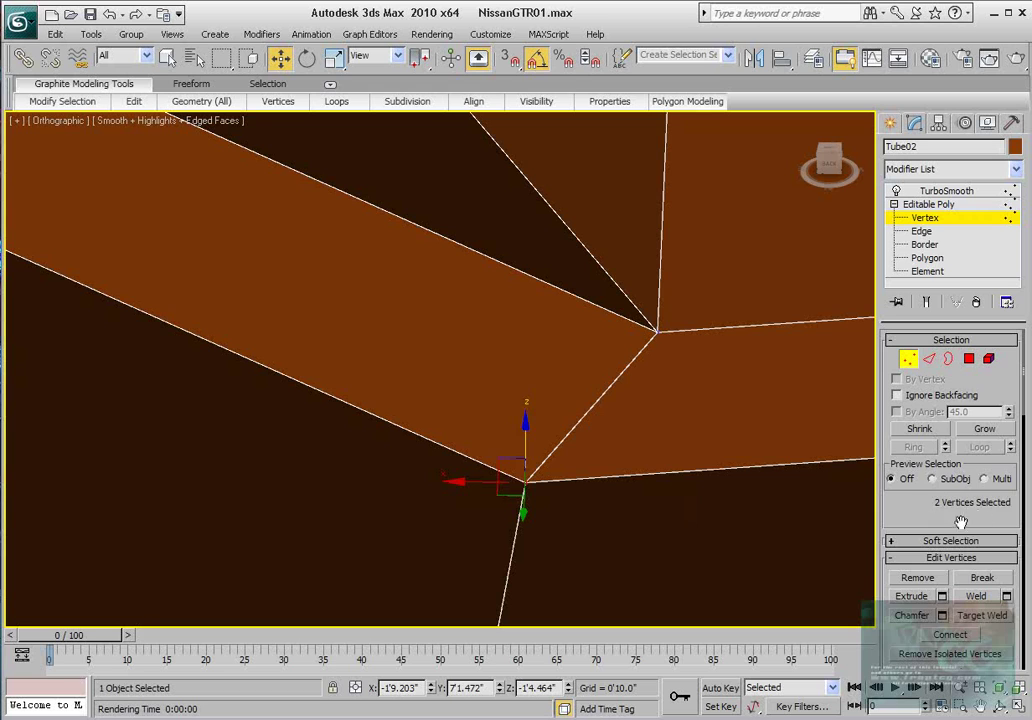
scroll(960, 522, "down", 2)
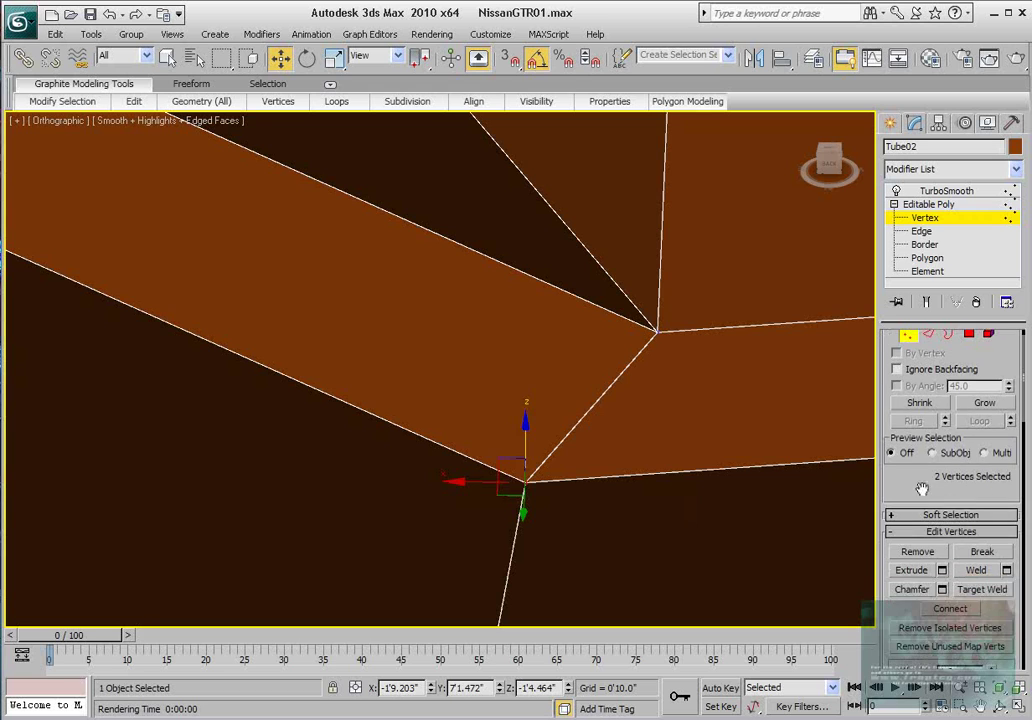
left_click(1007, 568)
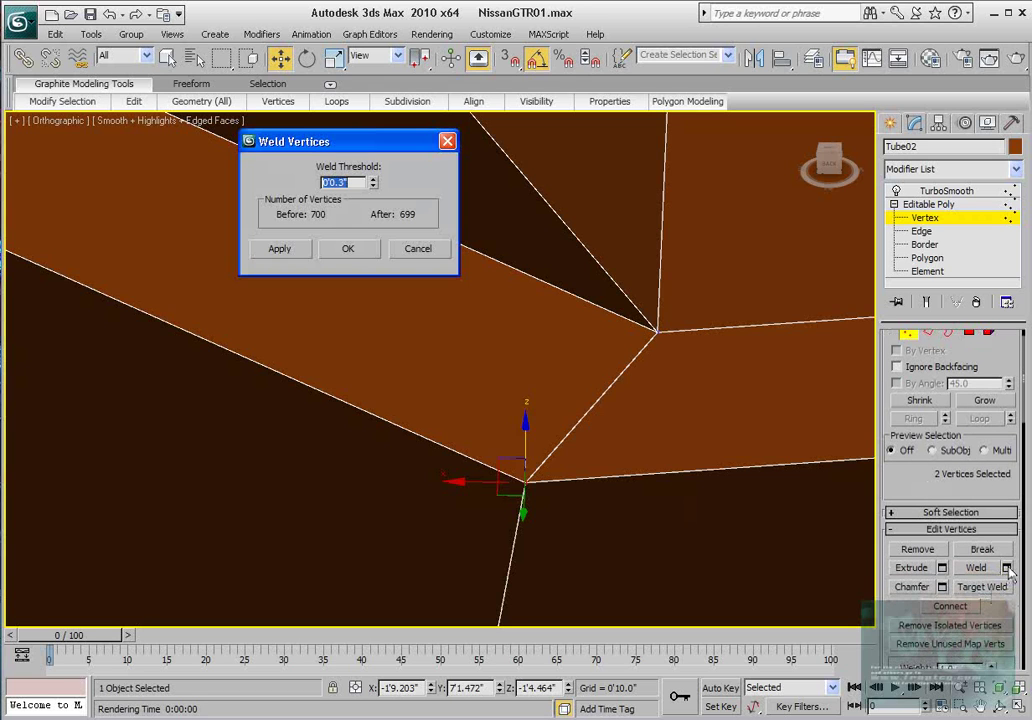
left_click(346, 252)
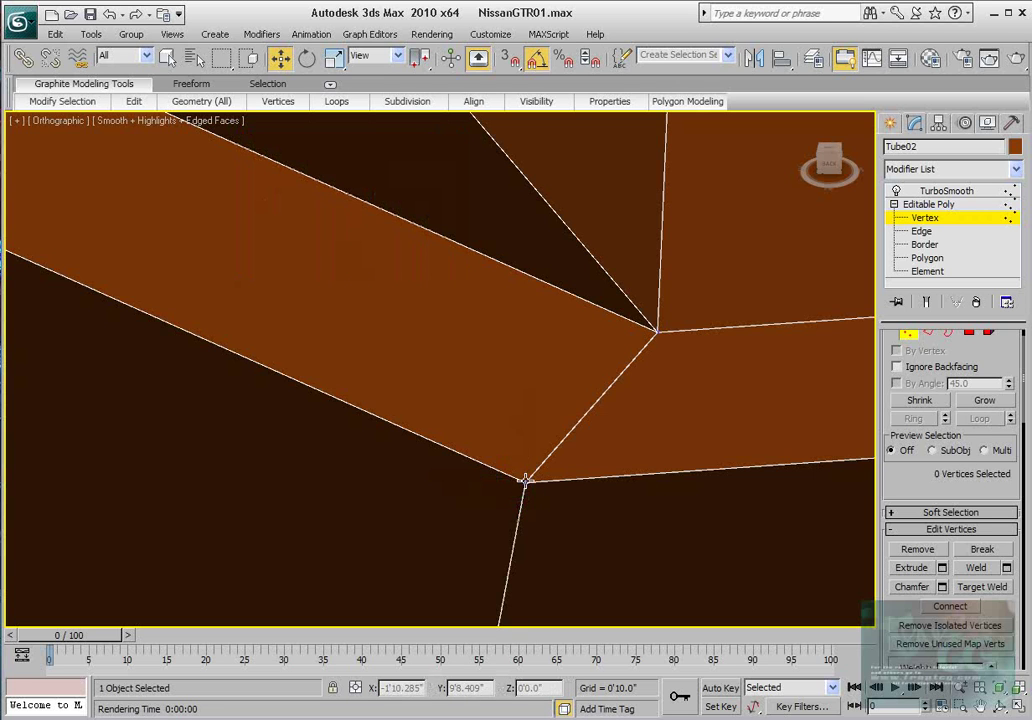
left_click_drag(526, 437, 533, 410)
key("ctrl+z")
scroll(588, 404, "down", 3)
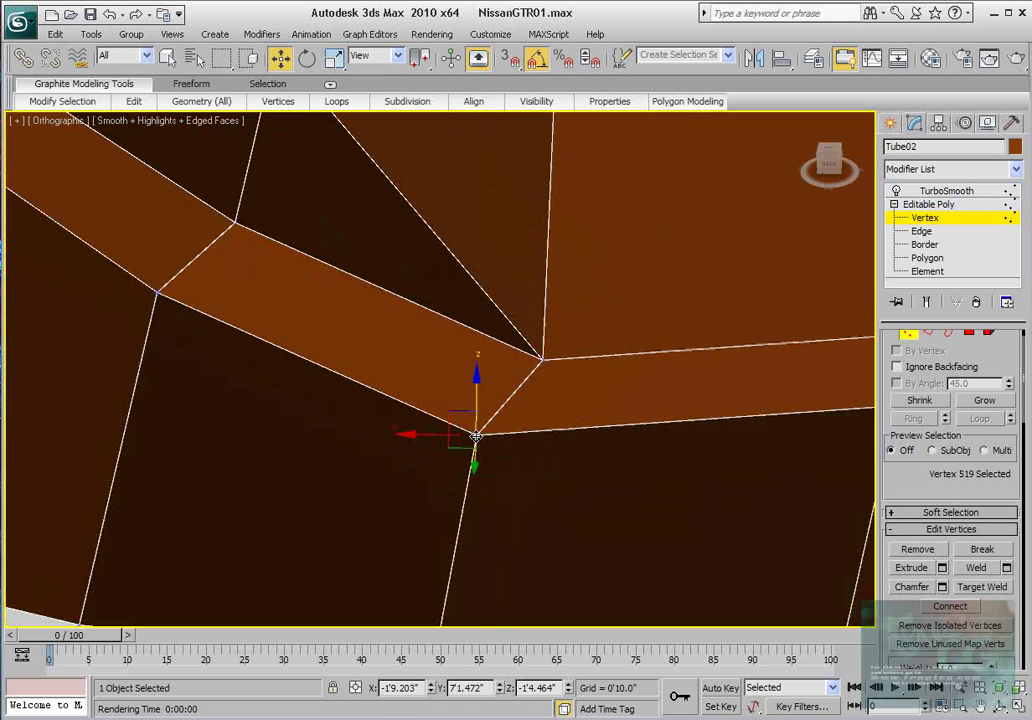
- Preview a chamfer of 0'0.07" with 2 segments on the exhaust recess edges, and render it with smoothing shown
scroll(586, 462, "down", 2)
left_click(928, 335)
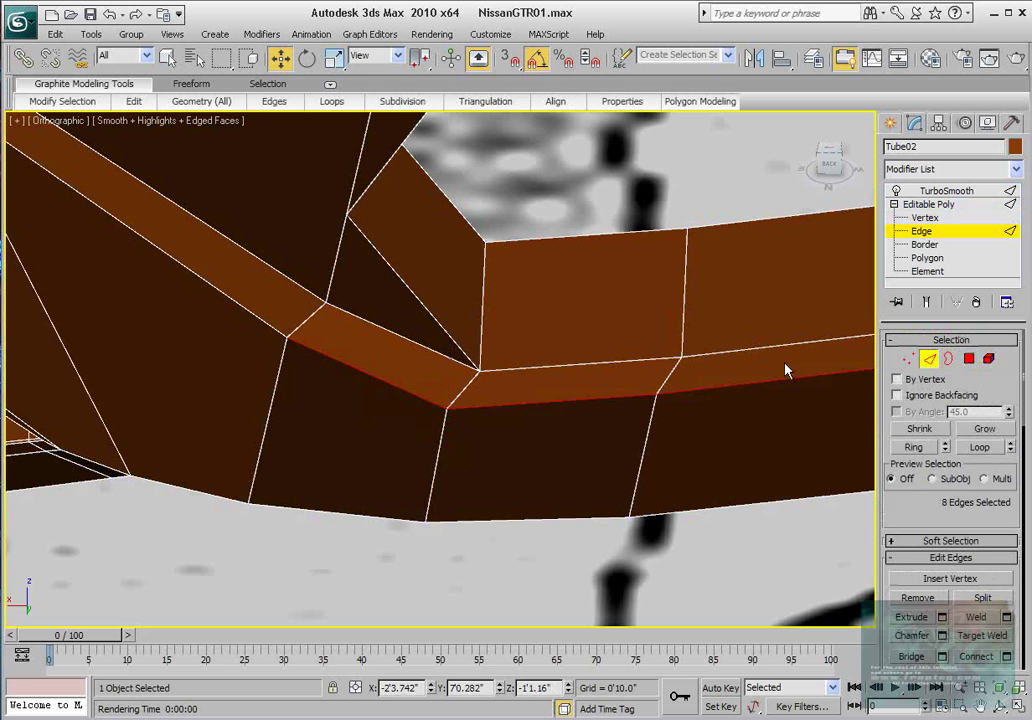
middle_click_drag(606, 357, 596, 393)
scroll(596, 393, "down", 2)
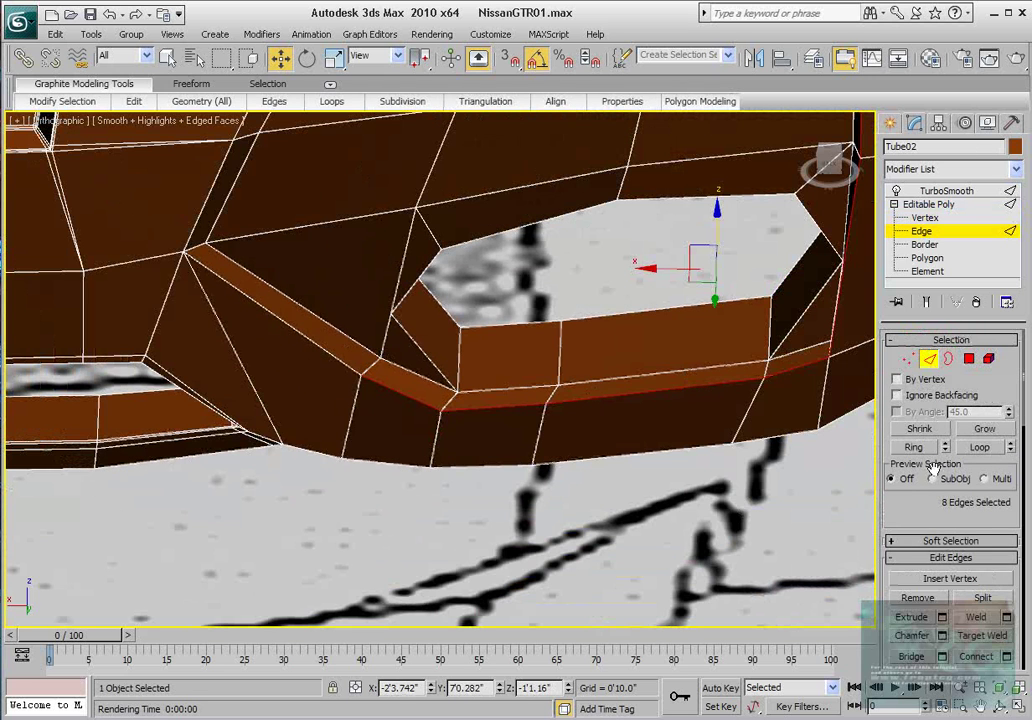
left_click(941, 637)
middle_click_drag(743, 280, 695, 353)
scroll(713, 329, "down", 2)
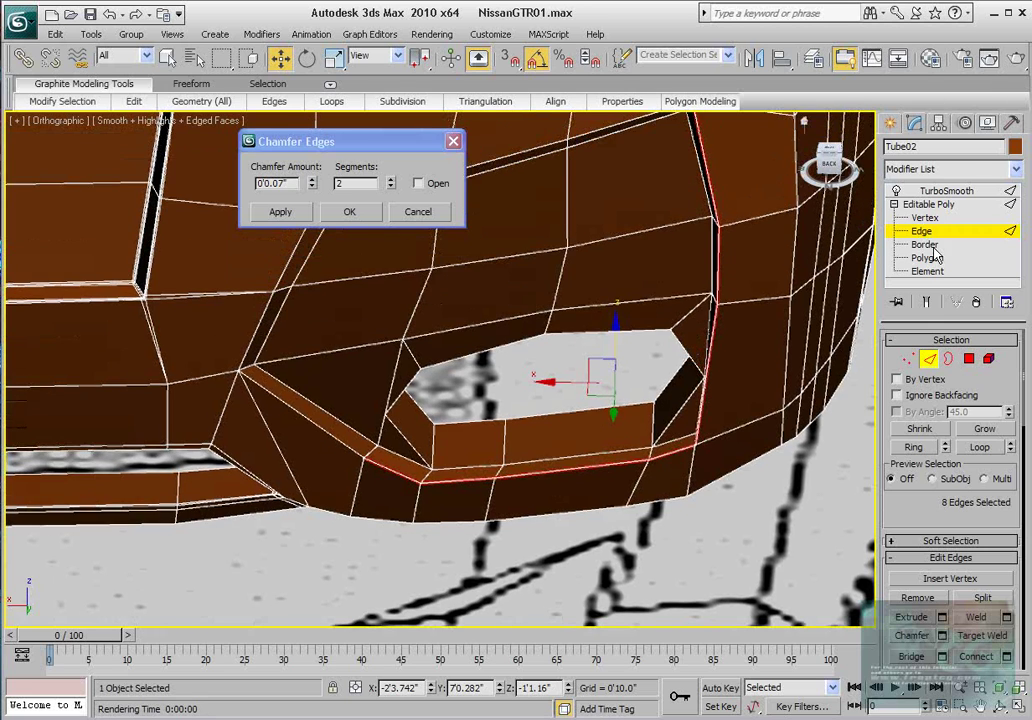
left_click(926, 302)
left_click(1017, 58)
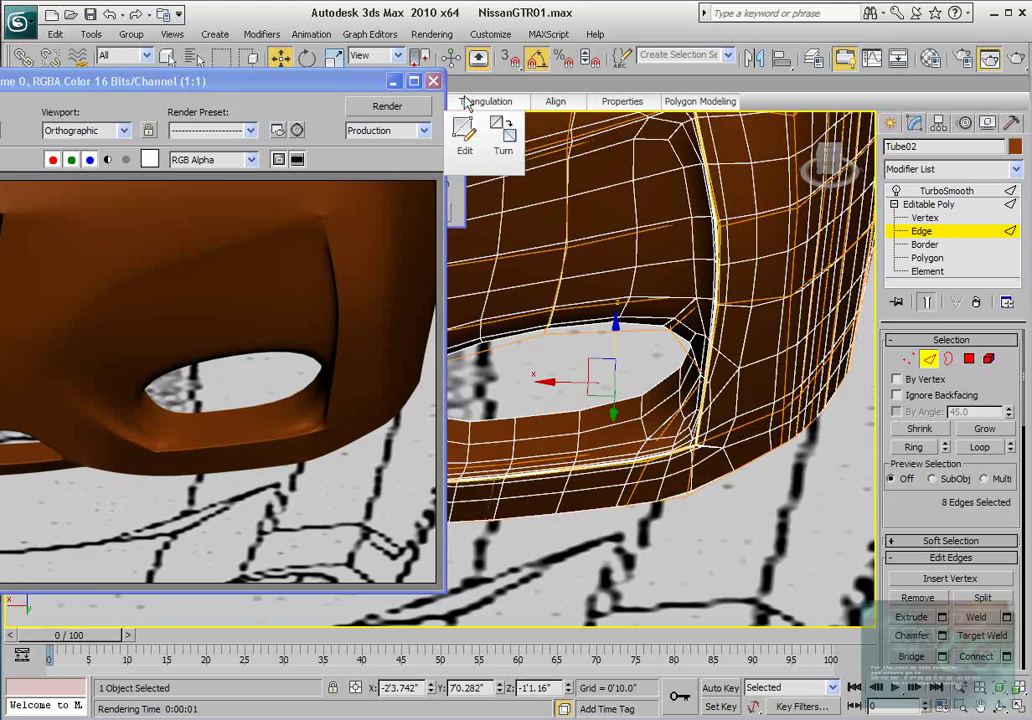
left_click(433, 81)
- Render the exhaust opening up close, reduce the chamfer to 1 segment, and apply it after another render
middle_click_drag(663, 405, 622, 378)
scroll(668, 429, "up", 4)
scroll(608, 370, "down", 2)
left_click(1016, 58)
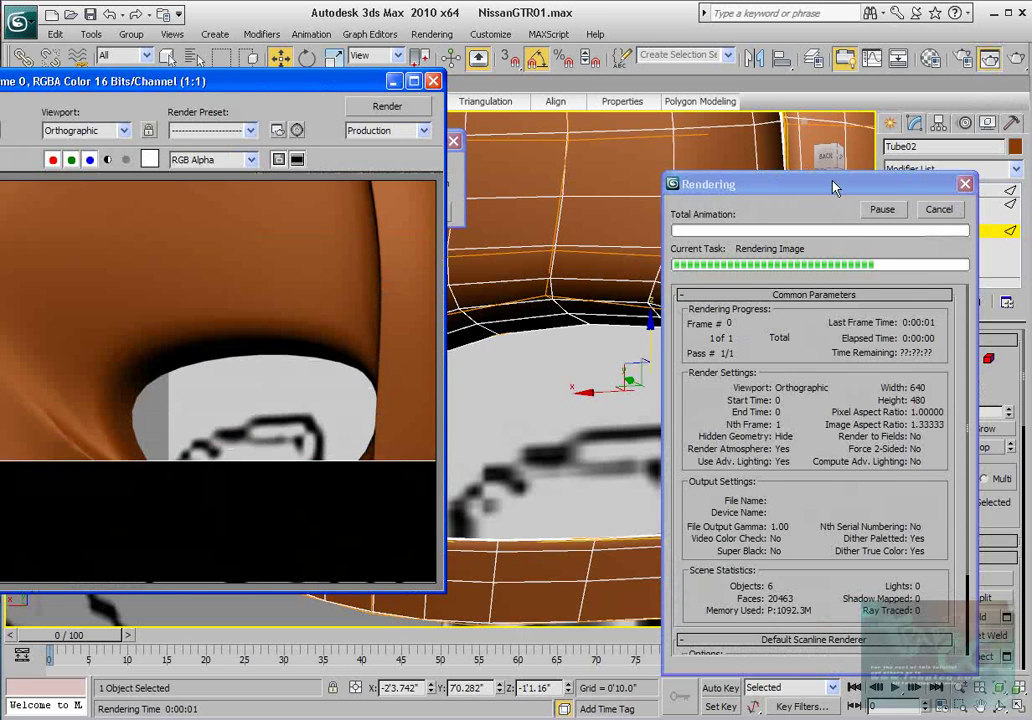
left_click(433, 80)
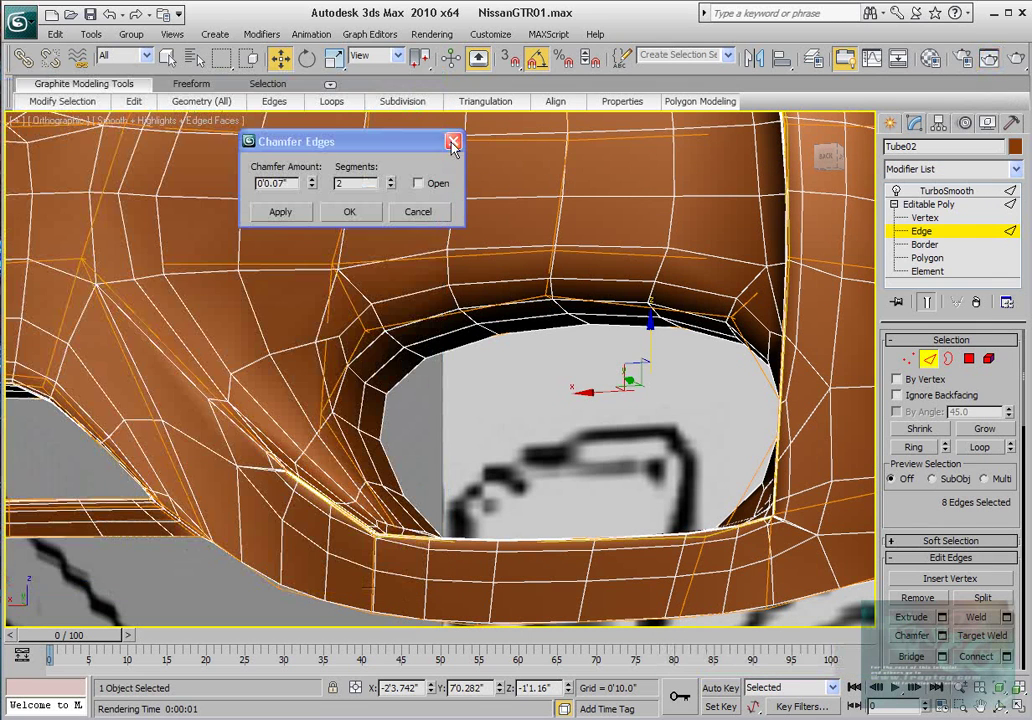
left_click(1016, 58)
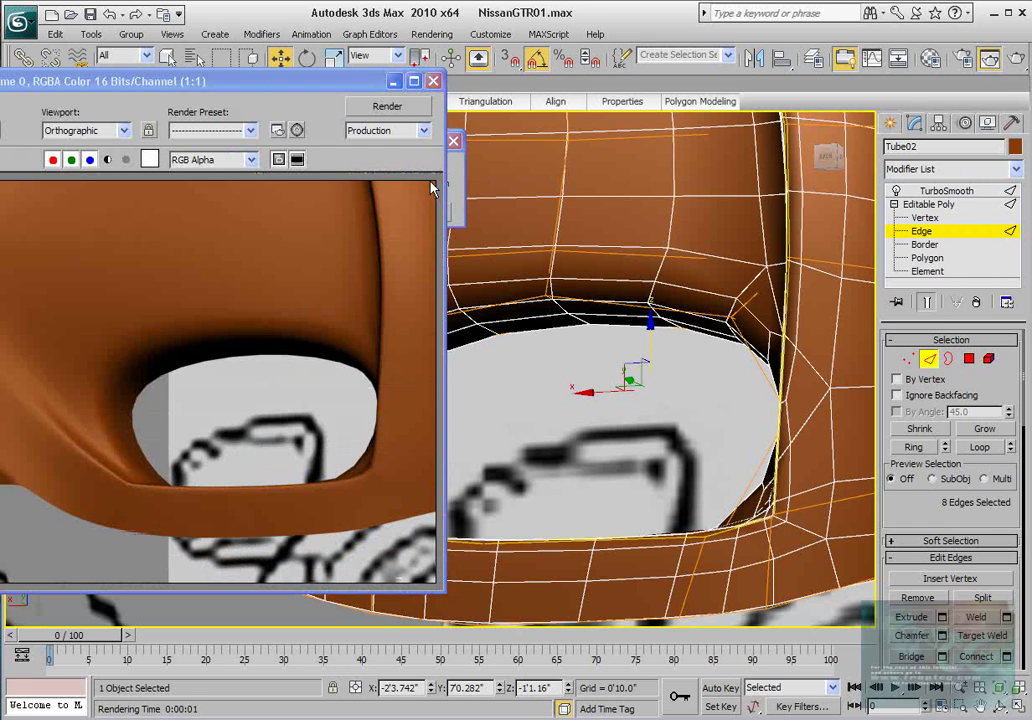
left_click(434, 81)
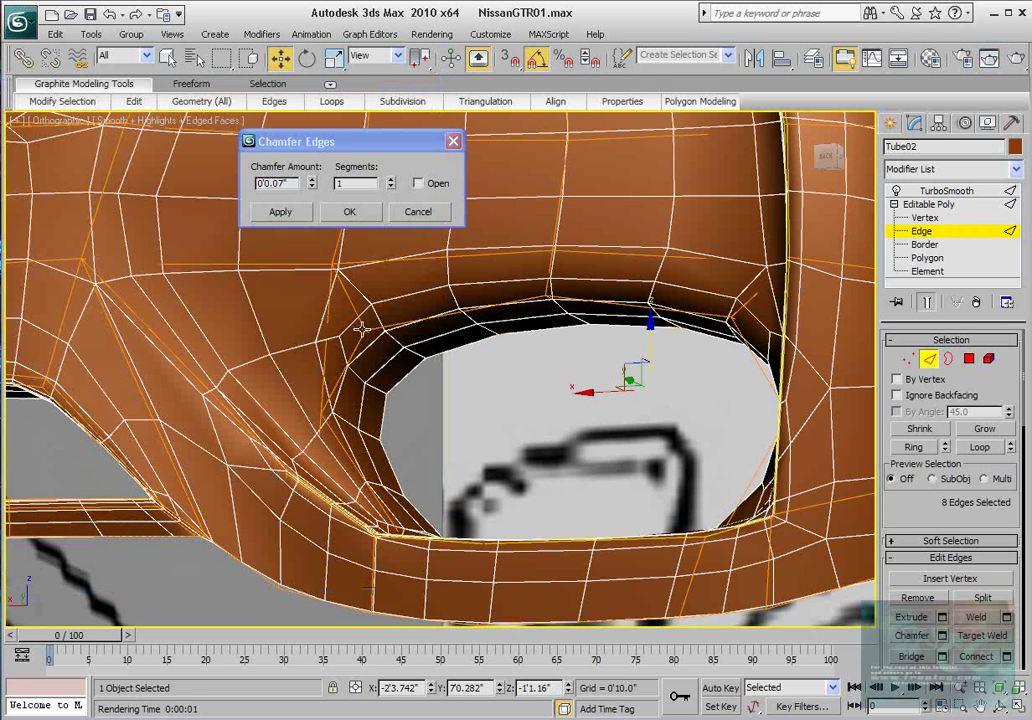
left_click(358, 208)
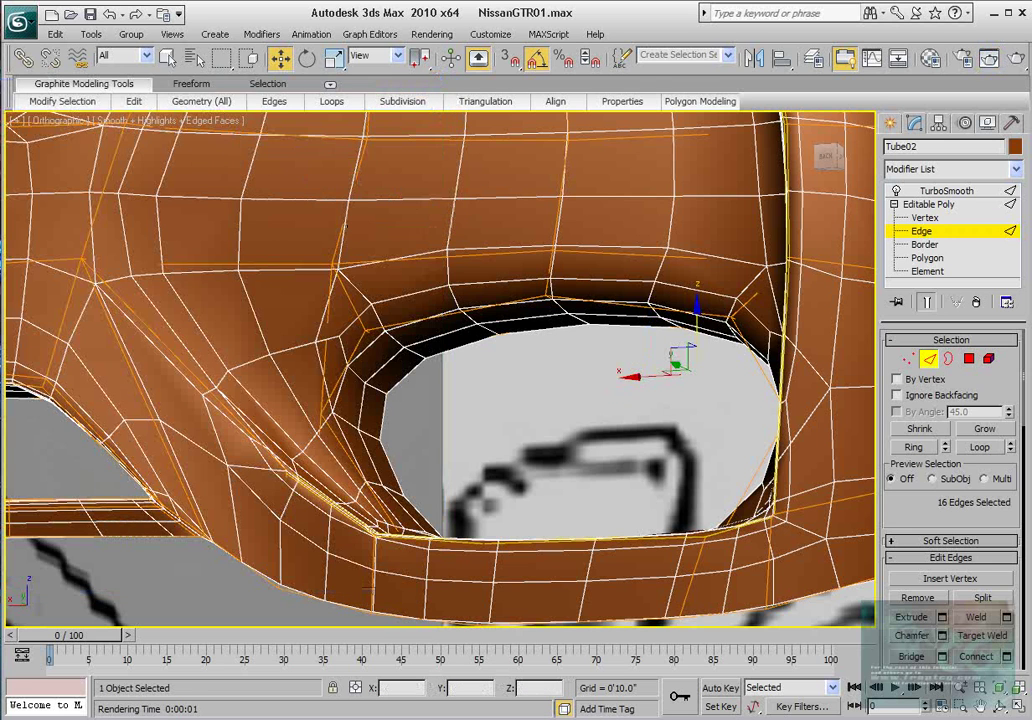
- Target-weld the stray vertex at the chamfer's inner end onto the neighbouring lower chamfer vertex, with smoothing hidden
middle_click_drag(295, 553, 426, 539, "alt")
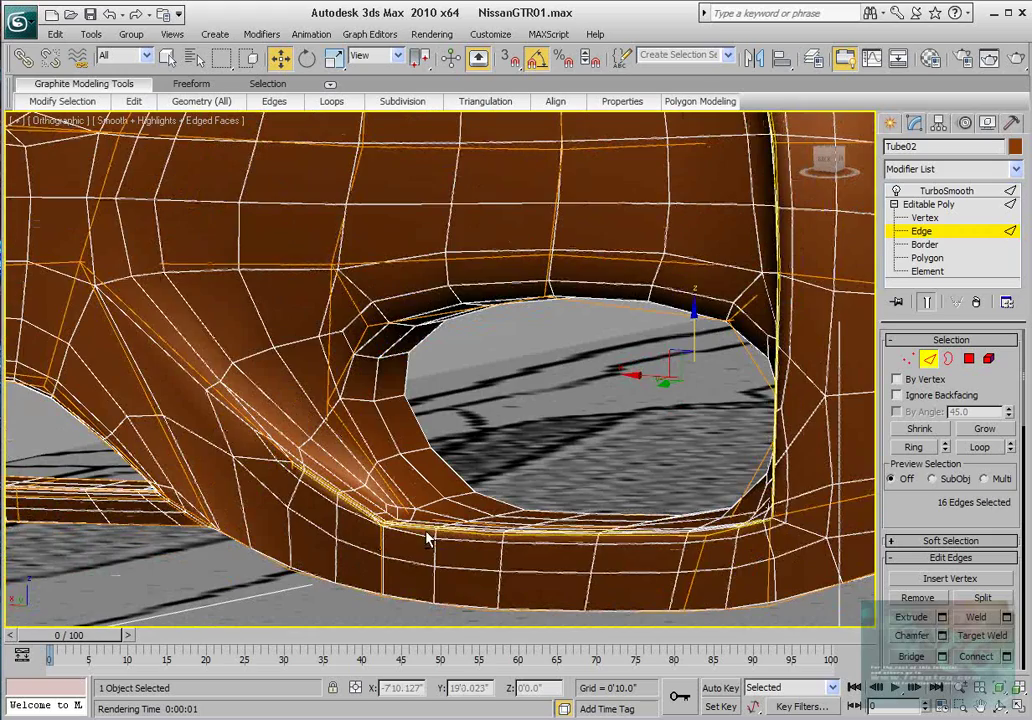
left_click(929, 303)
scroll(371, 495, "up", 2)
middle_click_drag(371, 495, 459, 473)
scroll(465, 486, "up", 2)
scroll(459, 473, "up", 2)
middle_click_drag(454, 539, 431, 440)
scroll(431, 433, "up", 2)
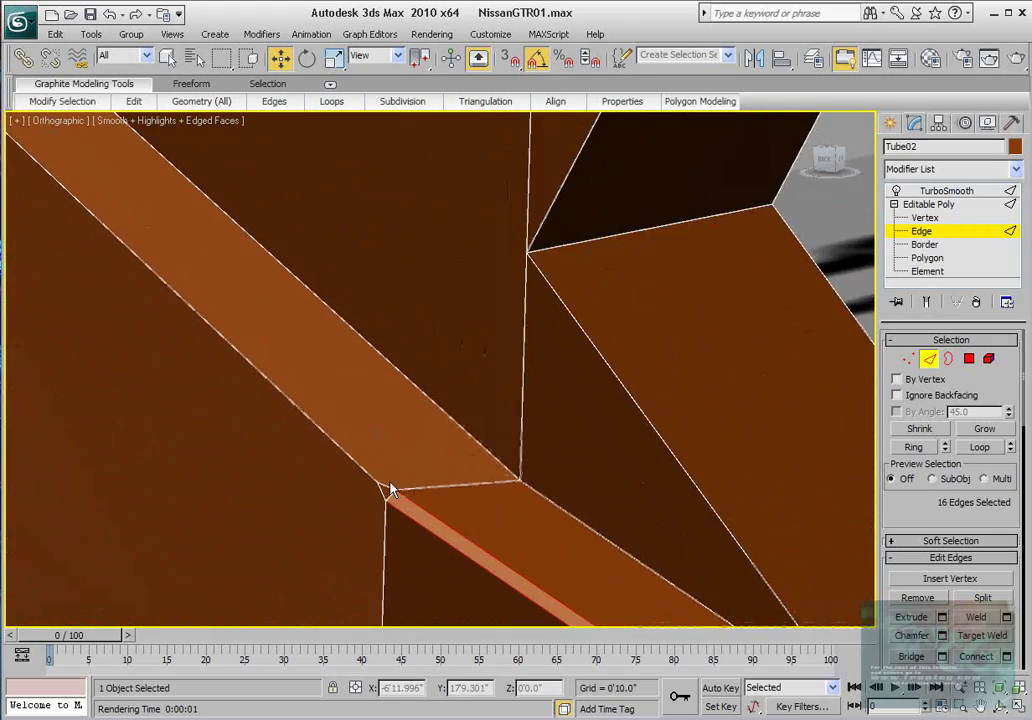
scroll(432, 467, "down", 2)
left_click(906, 362)
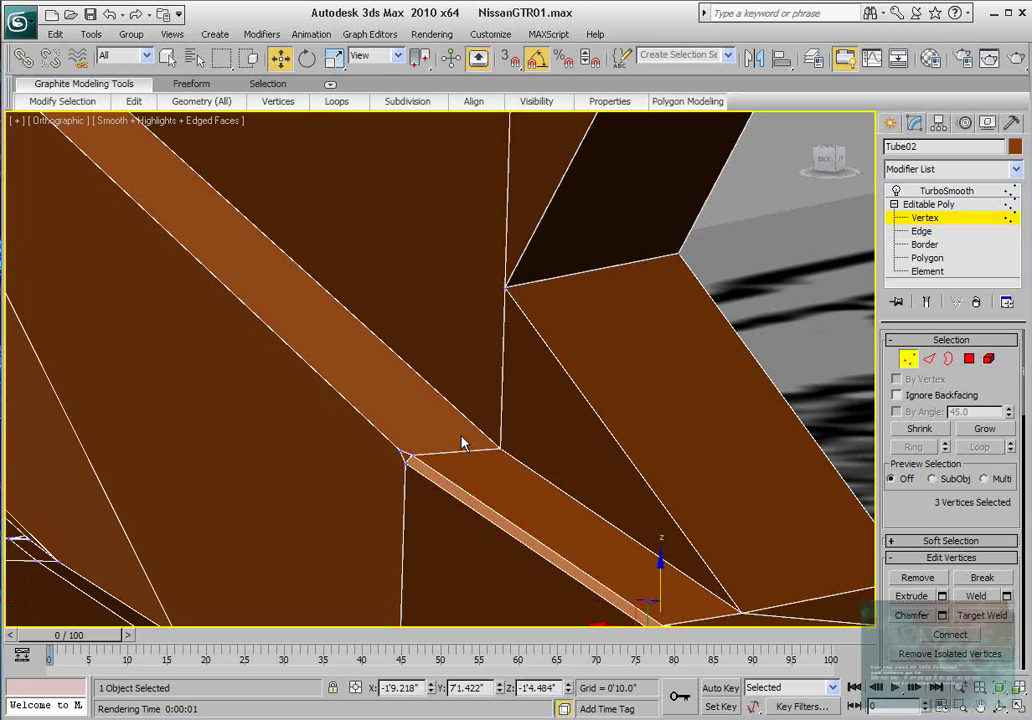
left_click(400, 453)
right_click(400, 453)
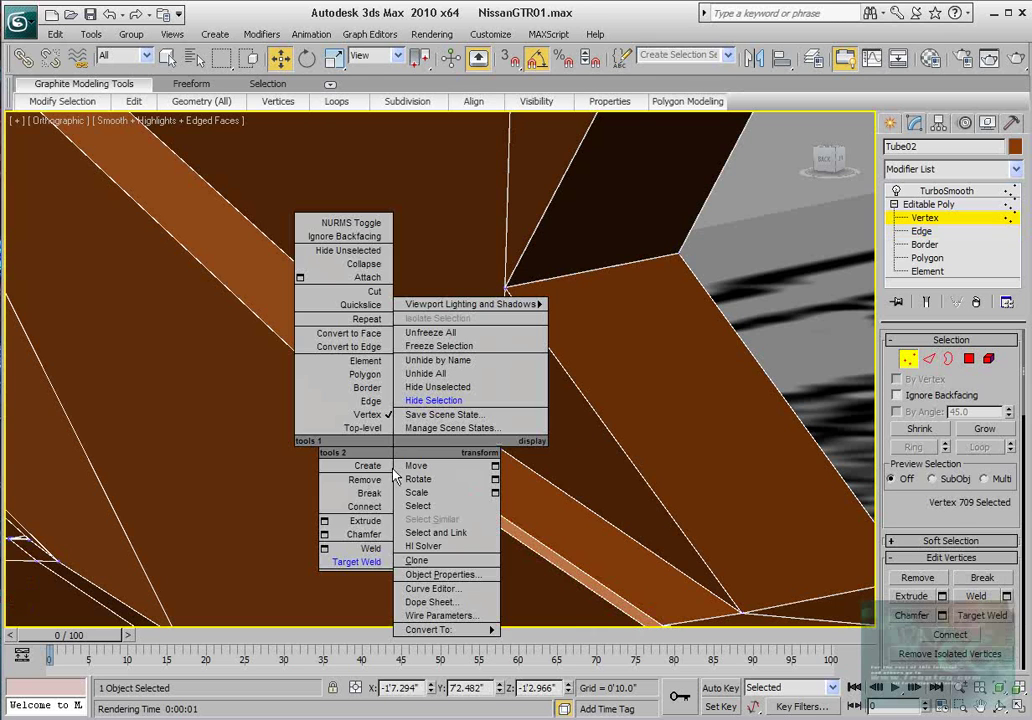
left_click(385, 561)
left_click_drag(399, 451, 409, 459)
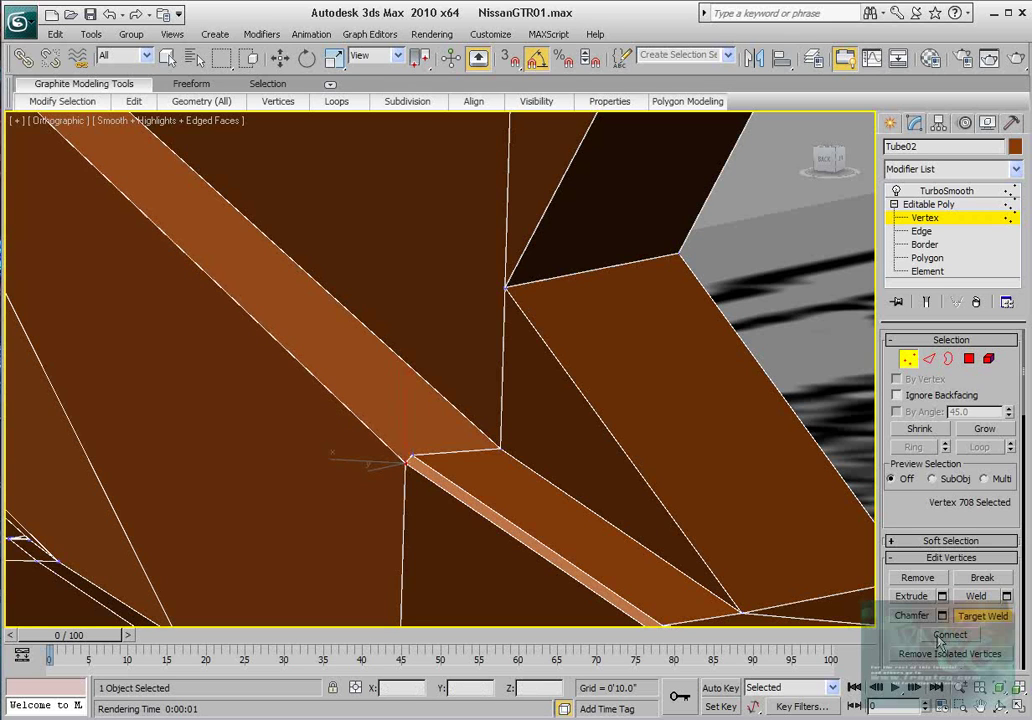
key("w")
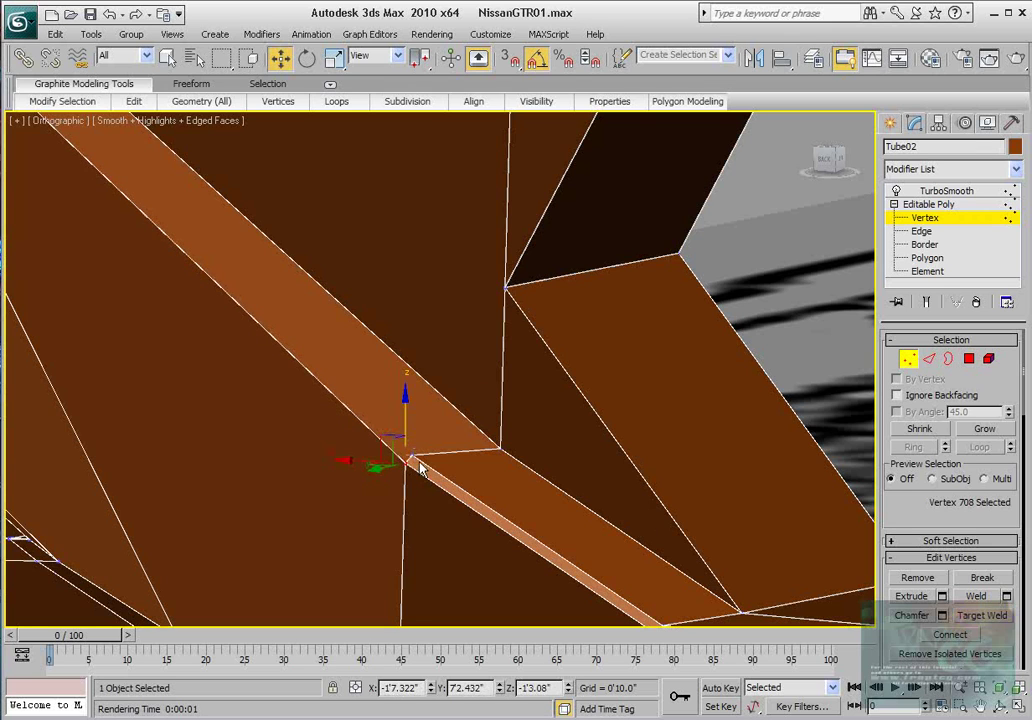
- Connect the upper vertex at the chamfer's inner end to the top corner vertex of the diagonal strip
left_click(411, 455)
scroll(351, 314, "down", 5)
middle_click_drag(327, 270, 397, 389)
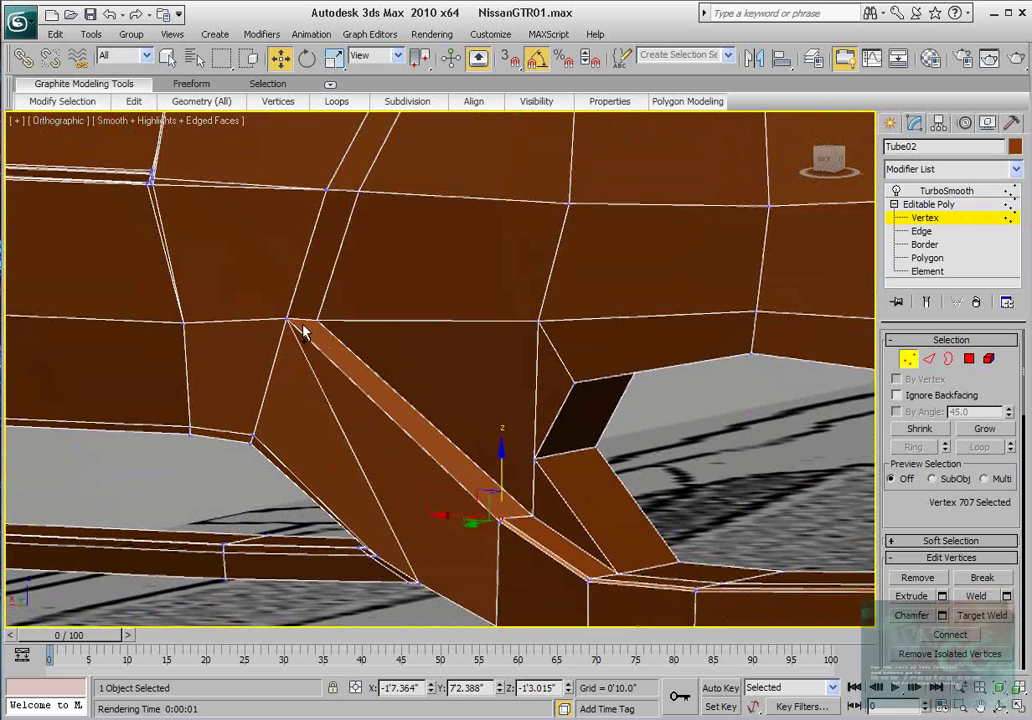
left_click(287, 318, "ctrl")
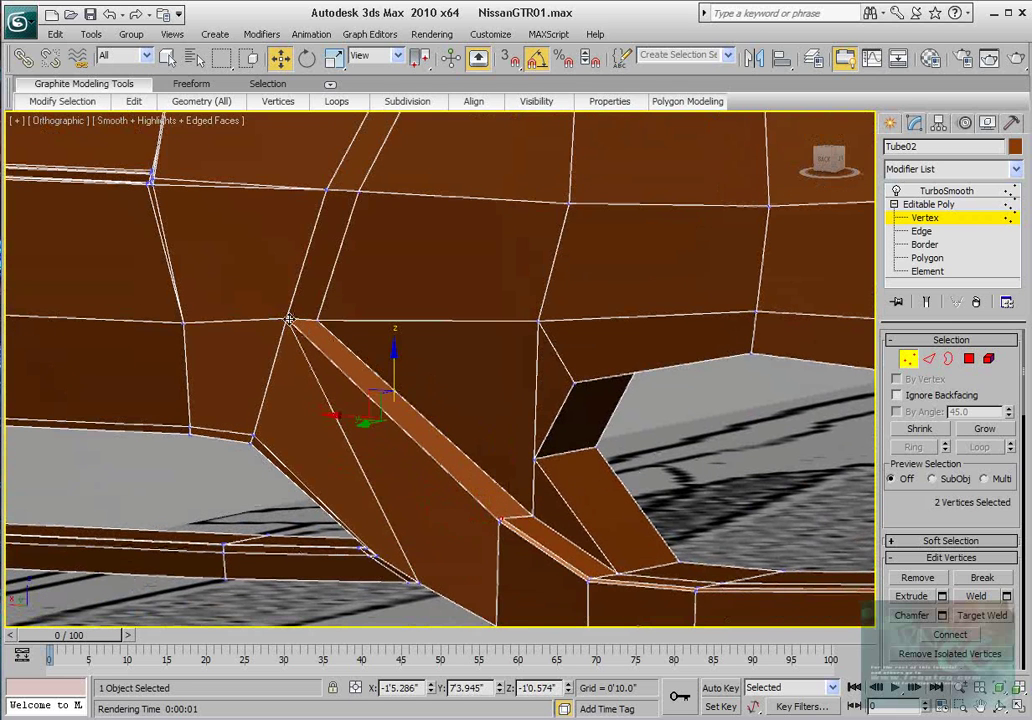
left_click(950, 635)
- Return to the TurboSmooth level, render the exhaust corner of the bumper, and close the render
scroll(626, 484, "down", 3)
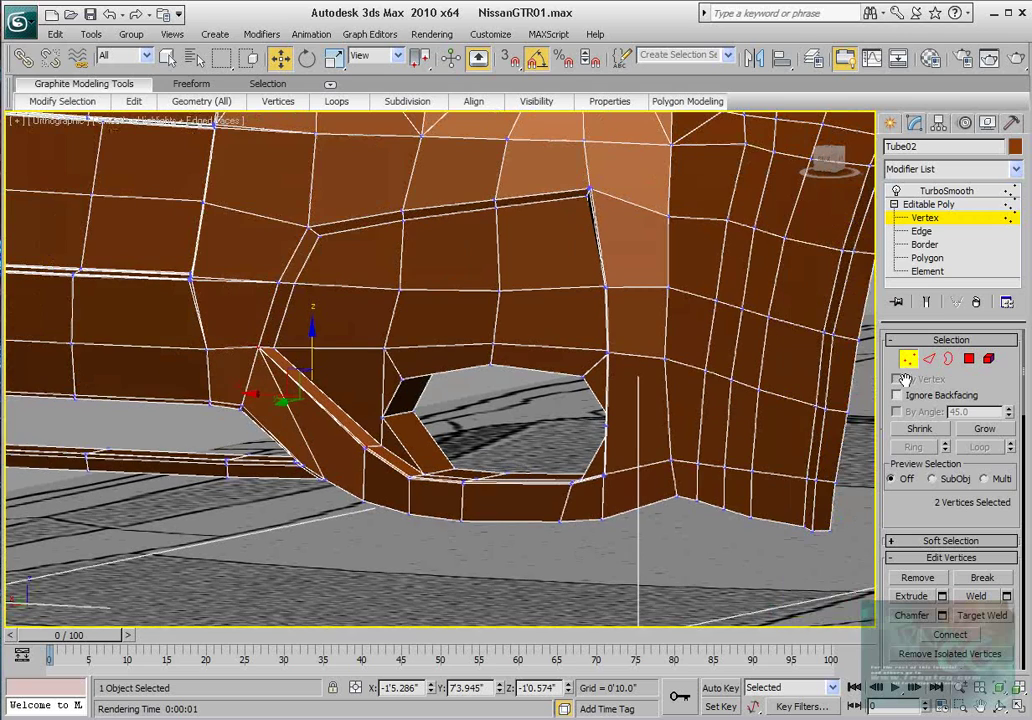
left_click(948, 191)
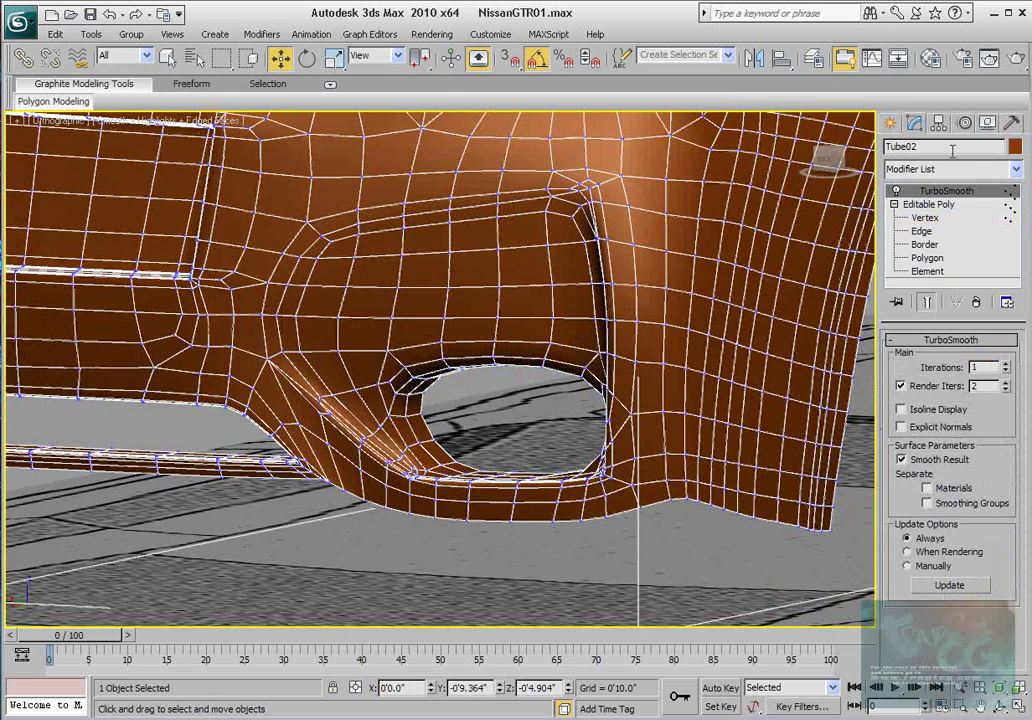
left_click(1016, 59)
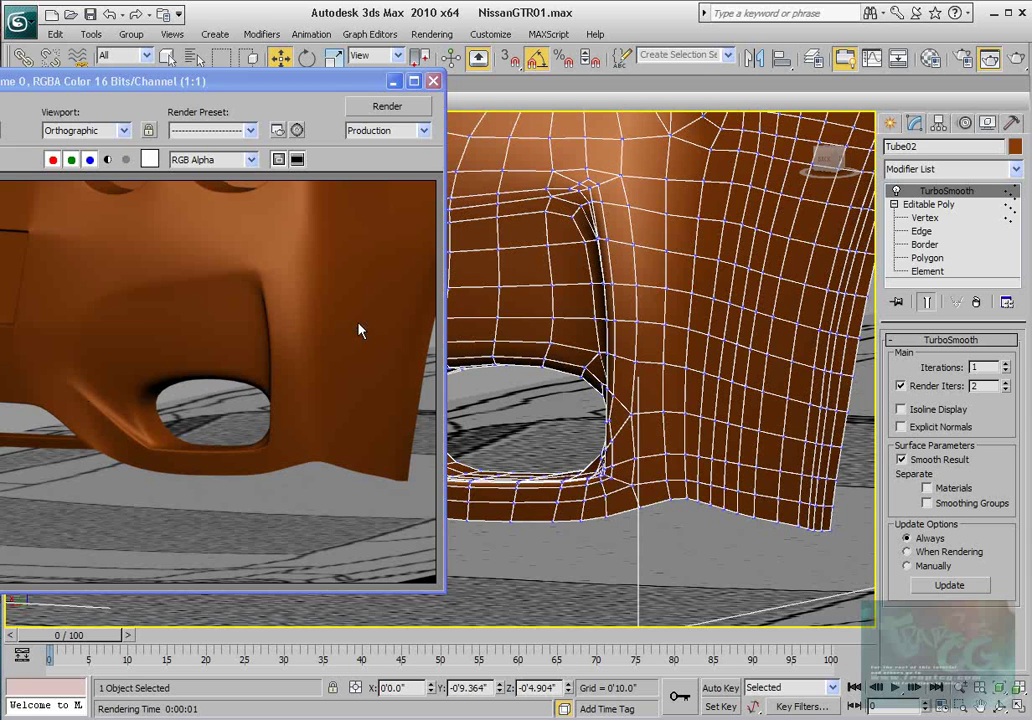
left_click(433, 81)
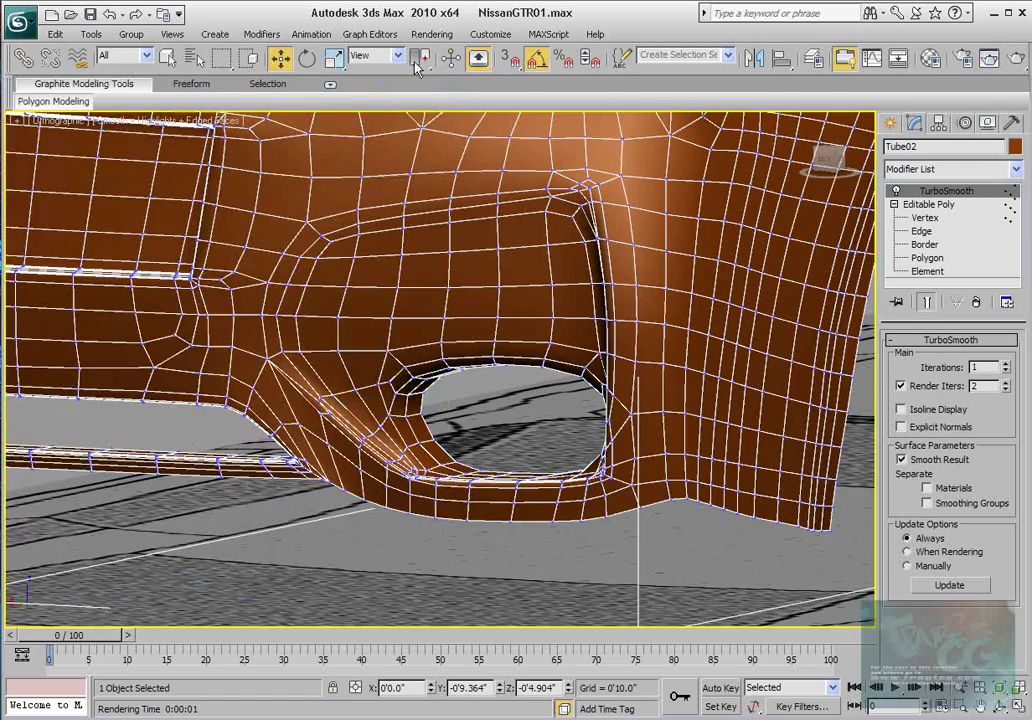
- Collapse the top and outer vertices of the tiny four-sided face at the exhaust recess's upper outer corner into one vertex
scroll(548, 270, "up", 2)
middle_click_drag(585, 191, 708, 255)
scroll(708, 255, "up", 2)
left_click(925, 218)
scroll(661, 249, "up", 6)
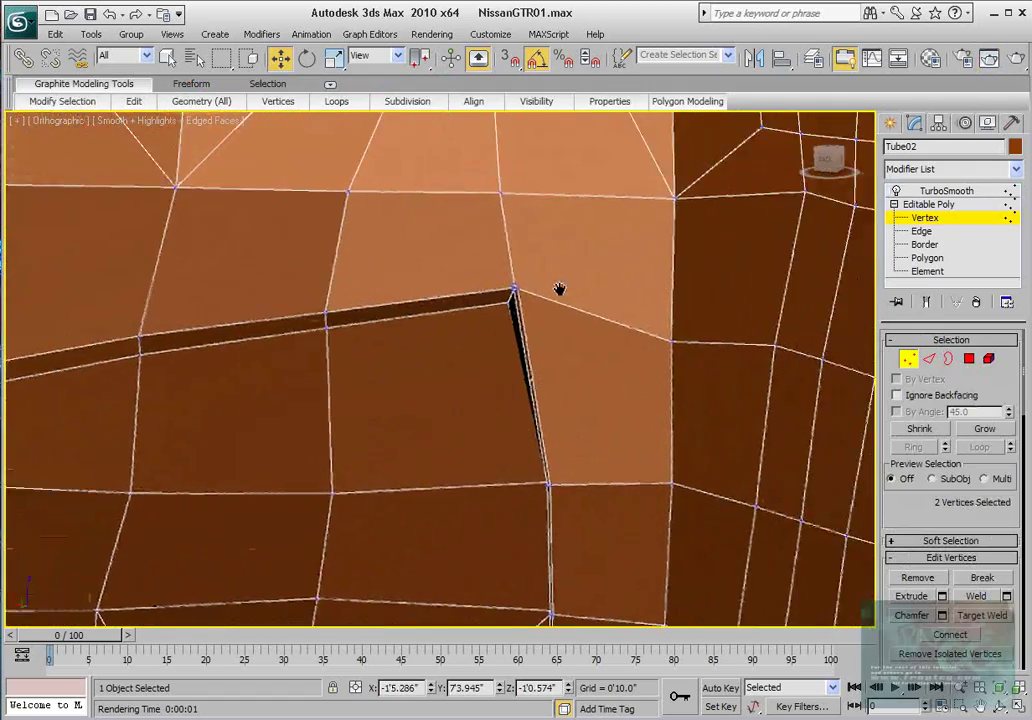
middle_click_drag(599, 260, 504, 325)
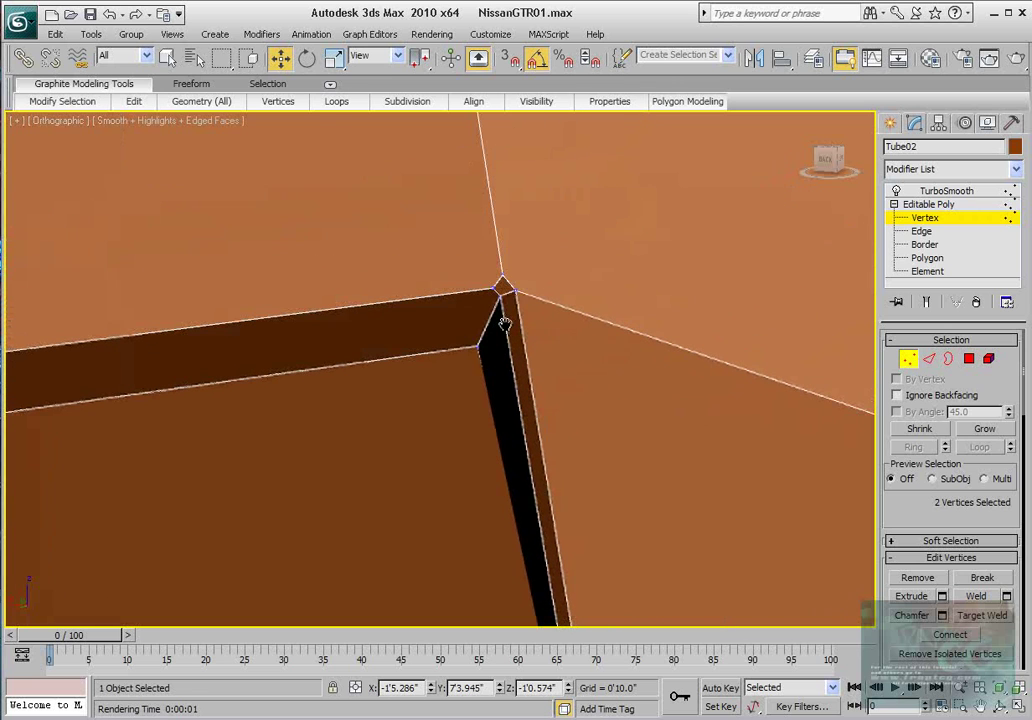
left_click(515, 291)
left_click_drag(398, 208, 628, 336)
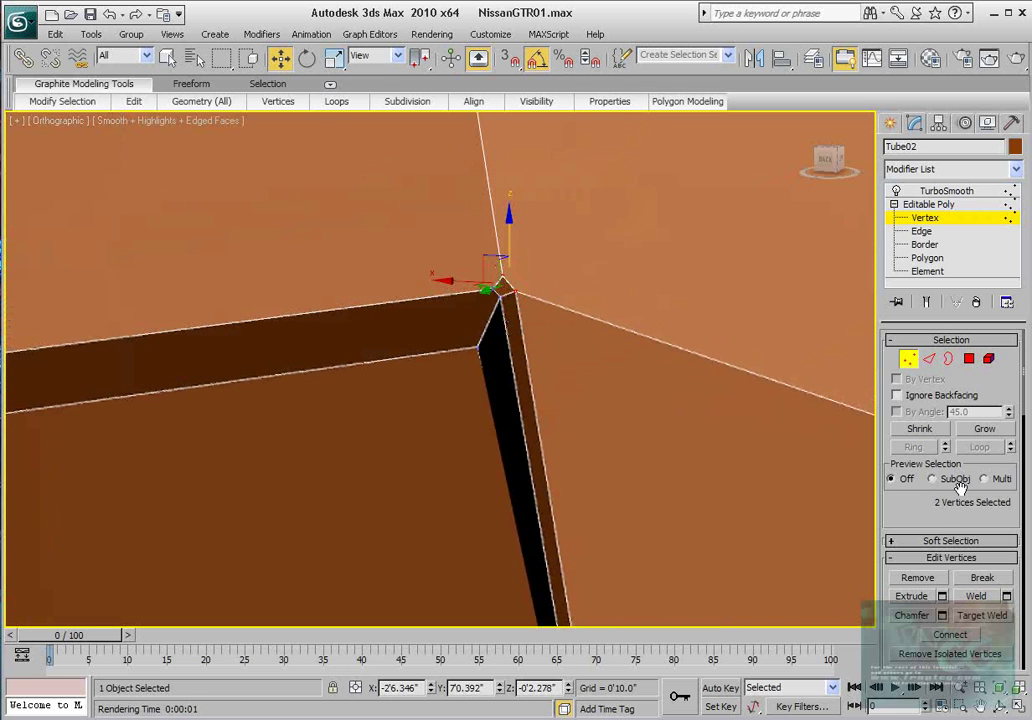
scroll(960, 485, "down", 3)
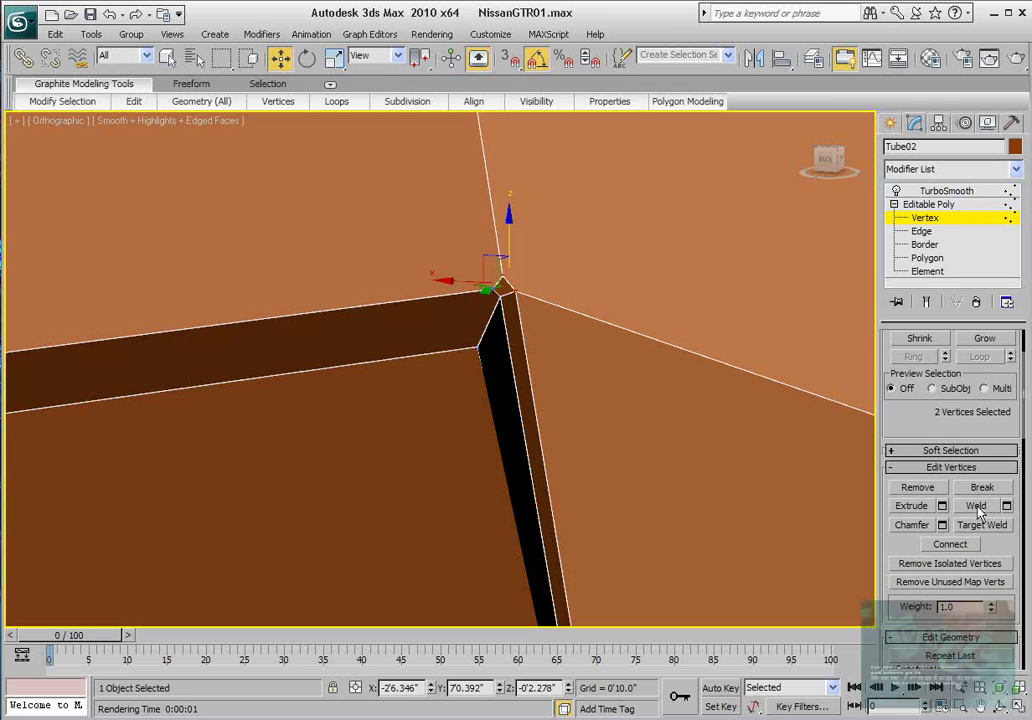
scroll(1003, 543, "down", 5)
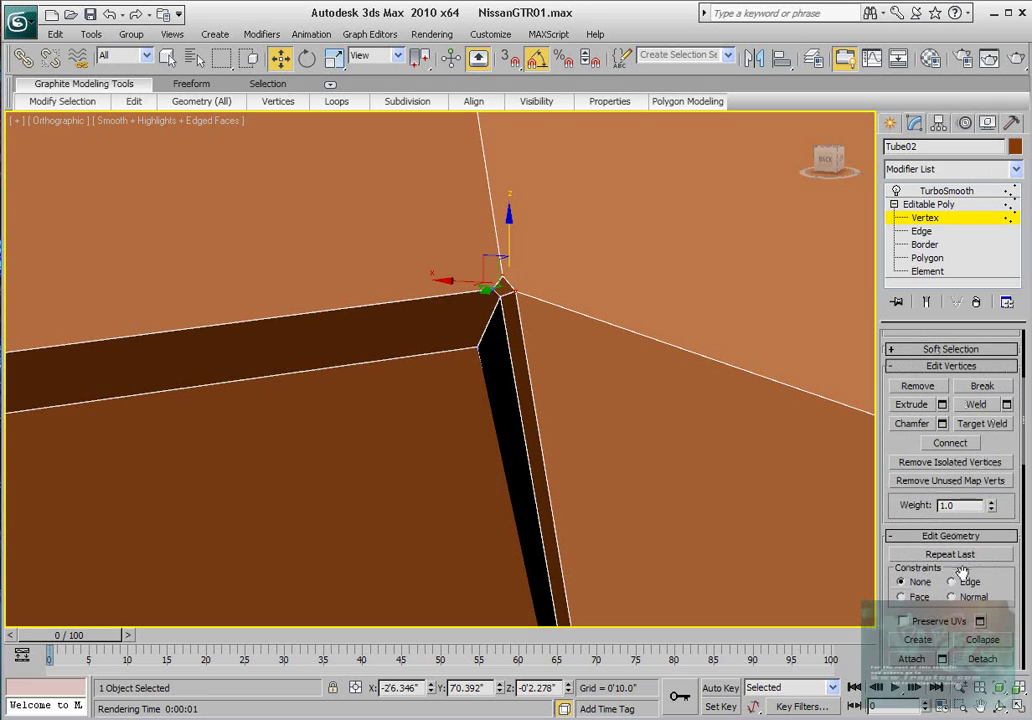
scroll(612, 339, "down", 2)
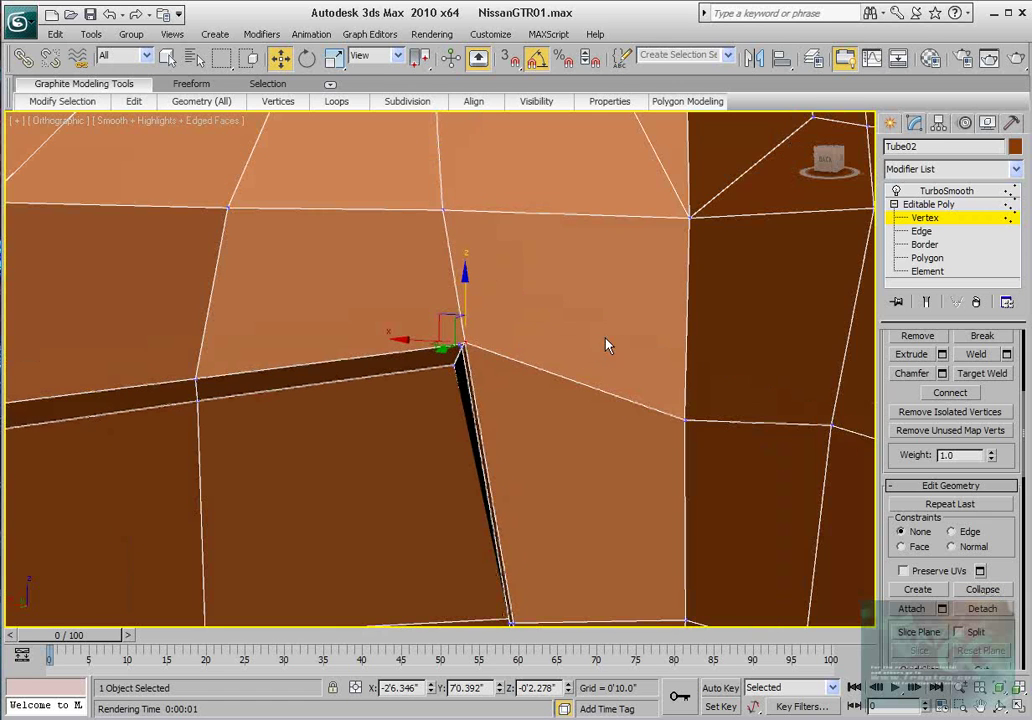
- Collapse the two remaining inner vertices beside the recess's upper outer corner vertex into a single vertex
scroll(521, 342, "up", 5)
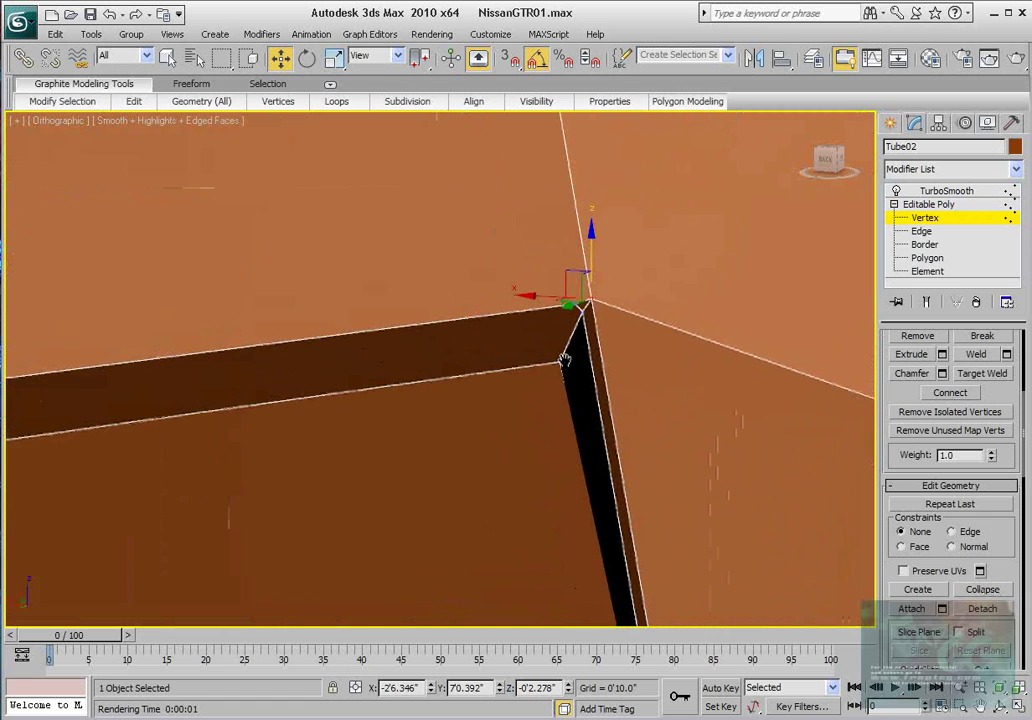
middle_click_drag(613, 330, 590, 300, "alt")
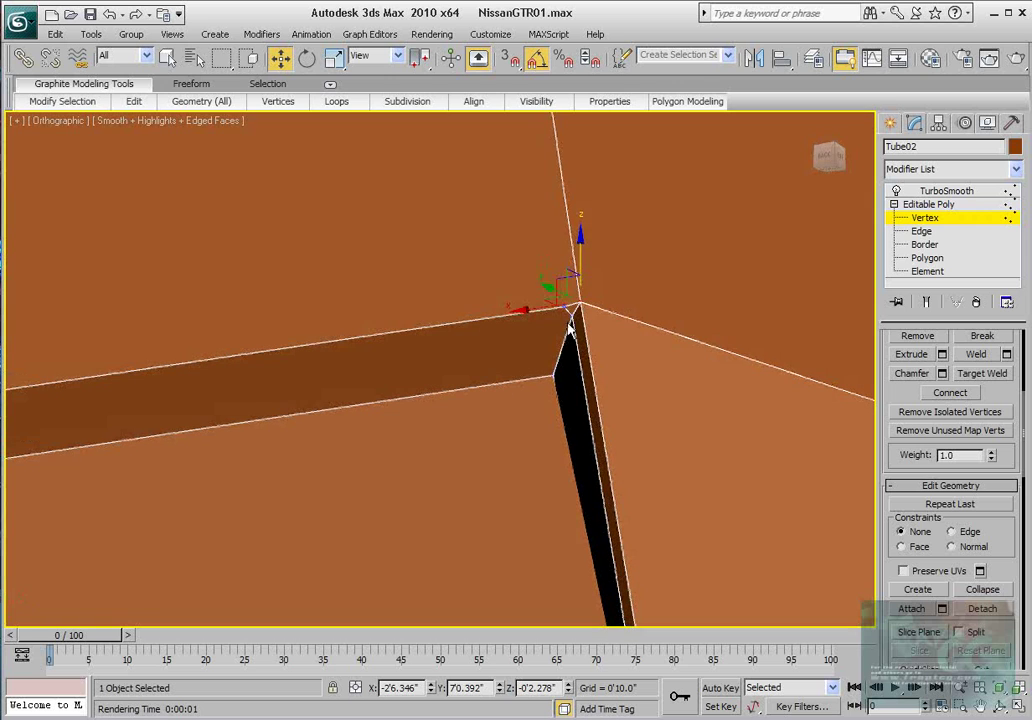
left_click_drag(567, 315, 566, 311)
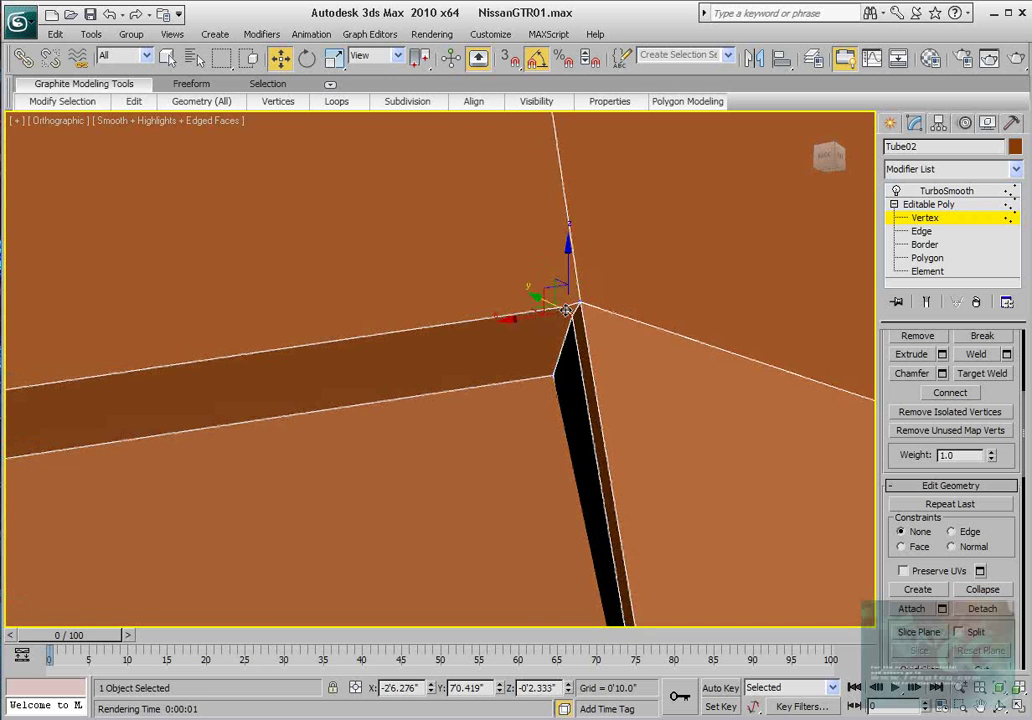
left_click(975, 590)
- Return to the TurboSmooth level, render the recess corner close up and the whole rear quarter, closing each render
mouse_move(566, 350)
middle_mouse_down("alt")
mouse_move(530, 341)
mouse_move(627, 396)
mouse_move(558, 326)
mouse_move(564, 371)
mouse_move(553, 371)
mouse_move(572, 349)
middle_mouse_up("alt")
left_click(969, 193)
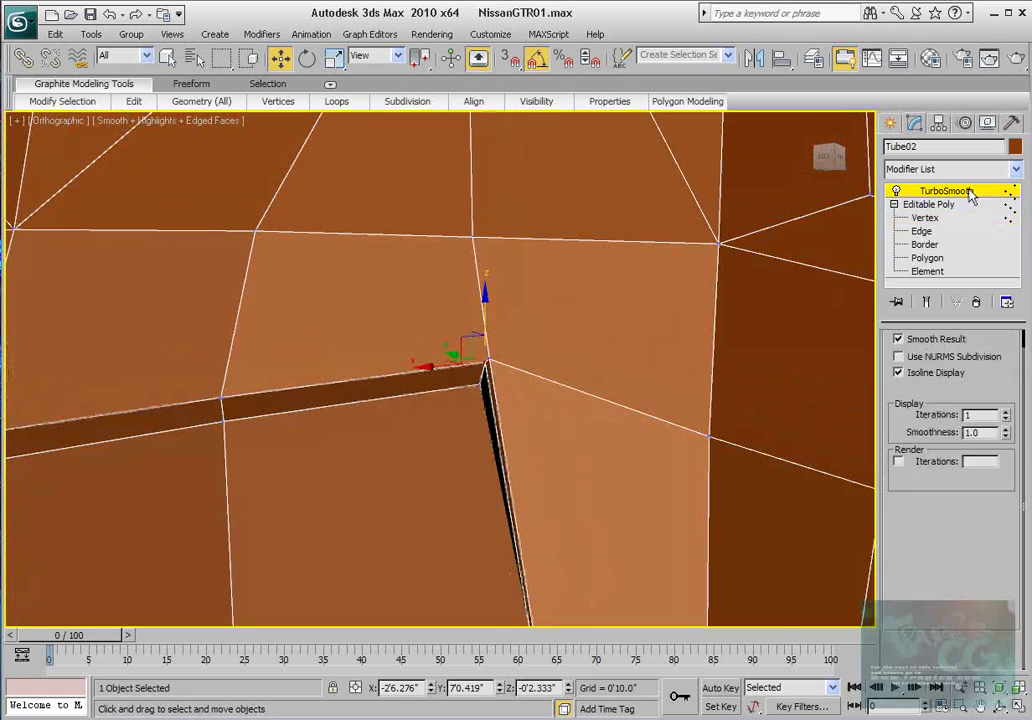
left_click(1016, 60)
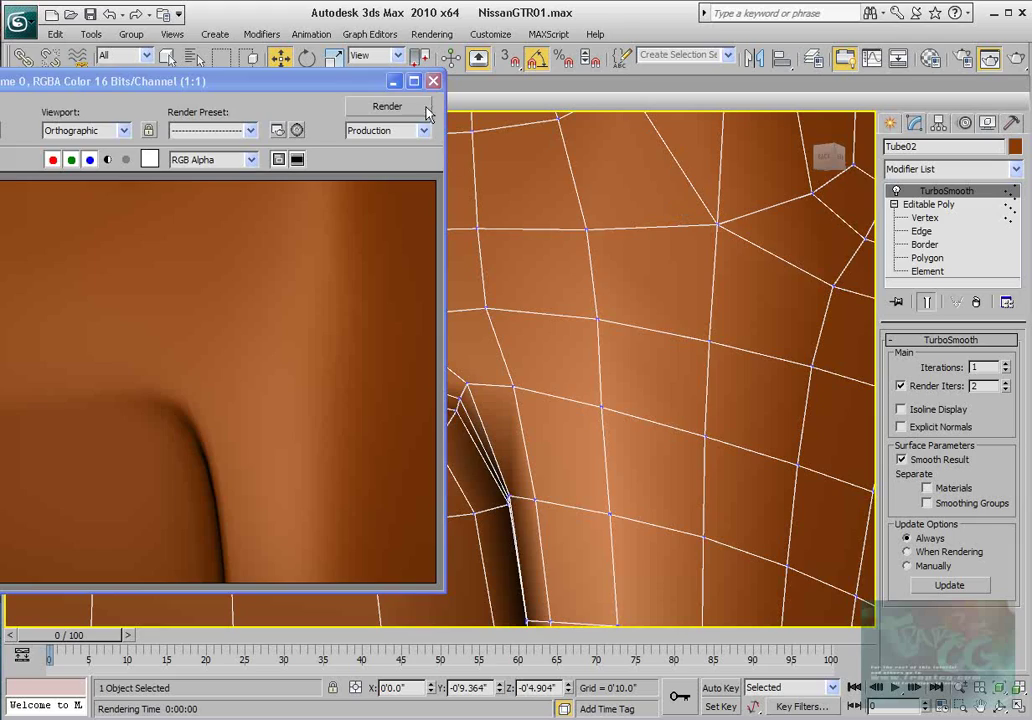
left_click(433, 80)
scroll(546, 364, "down", 10)
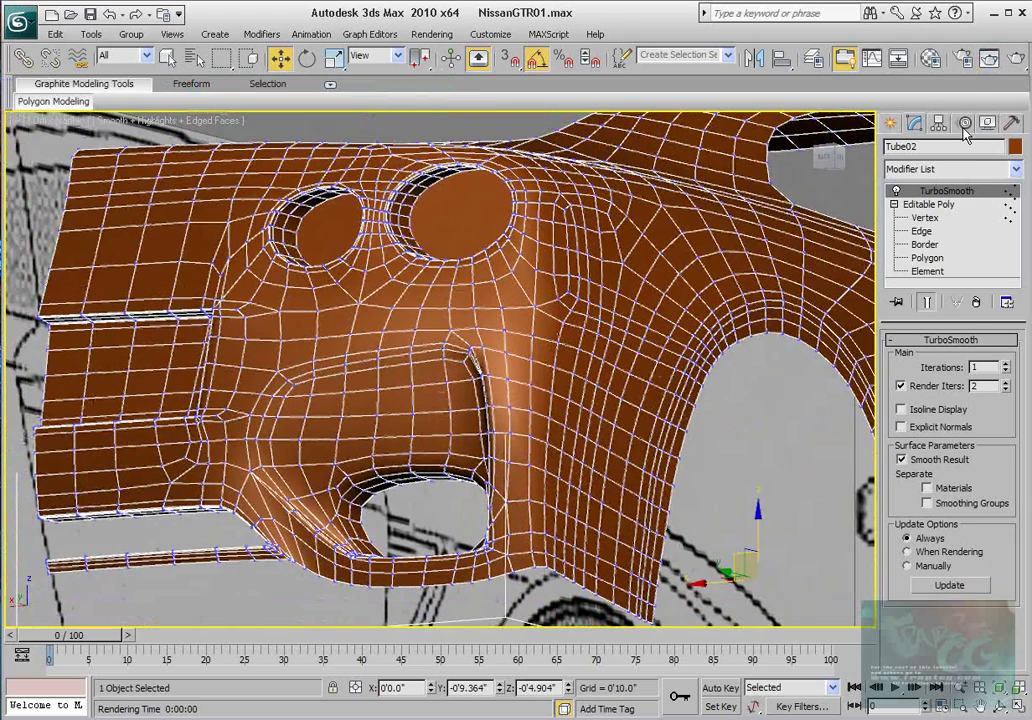
key("shift+q")
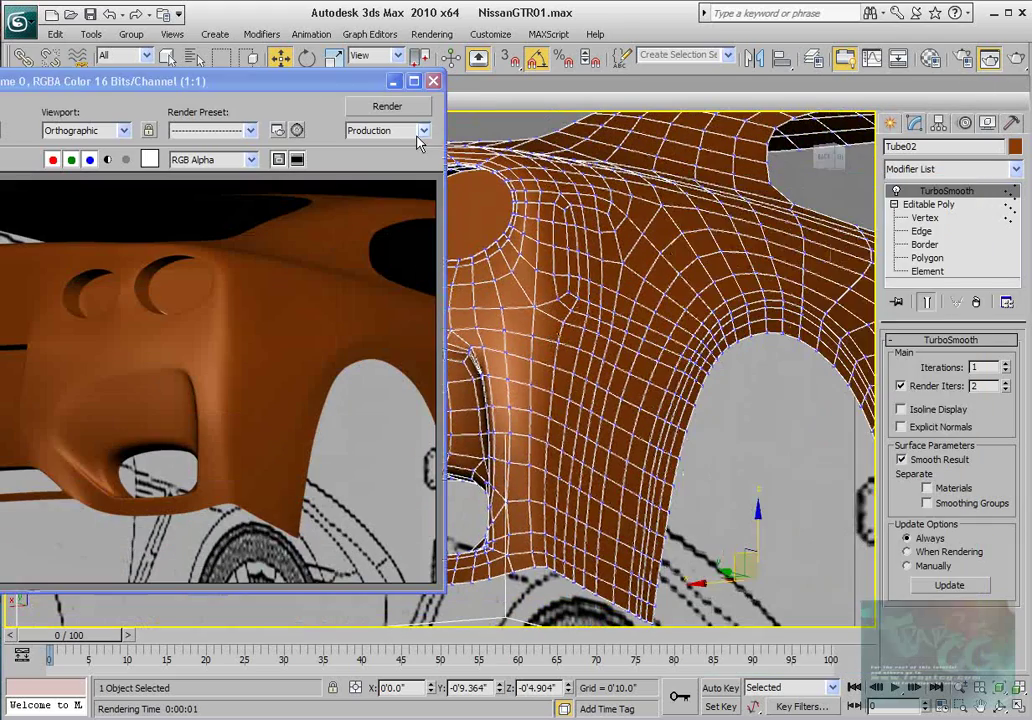
left_click(433, 80)
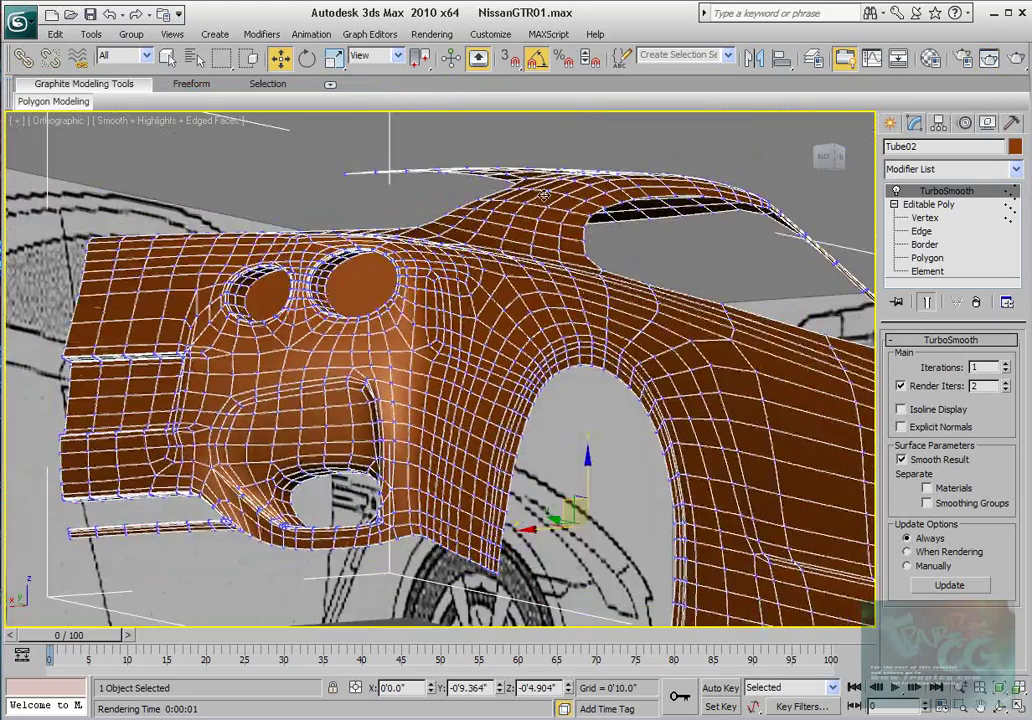
- Examine the smoothed mesh around the whole car body, from the rear quarter along the door crease to the front fender
middle_click_drag(543, 195, 440, 231, "alt")
scroll(523, 233, "down", 6)
middle_click_drag(606, 258, 579, 297, "alt")
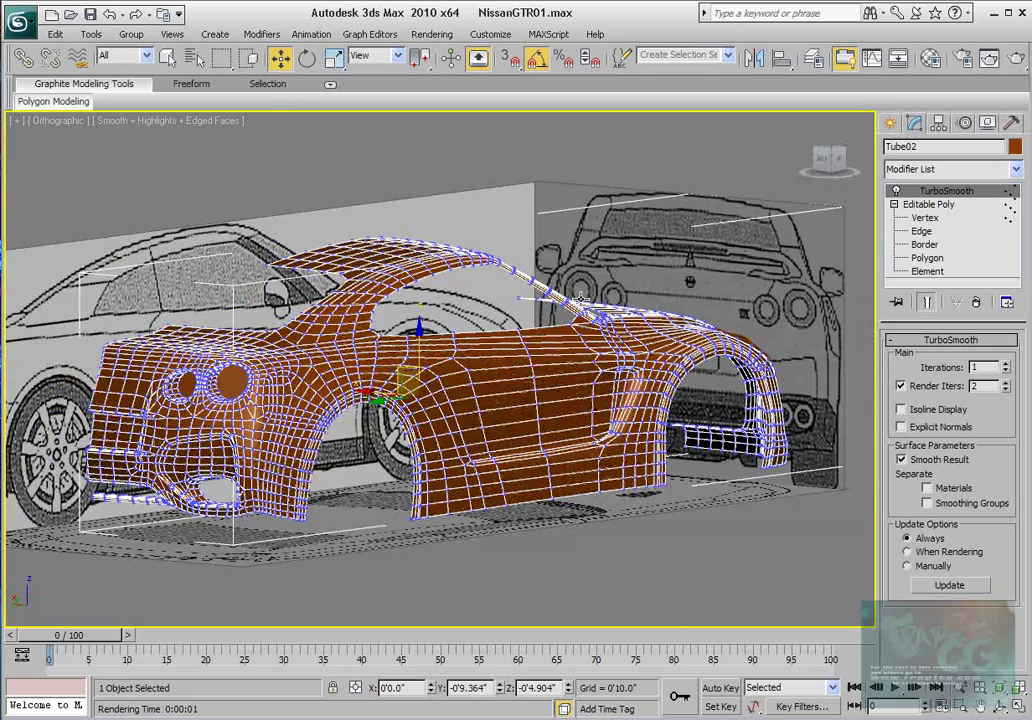
middle_click_drag(178, 400, 230, 373)
scroll(240, 371, "up", 3)
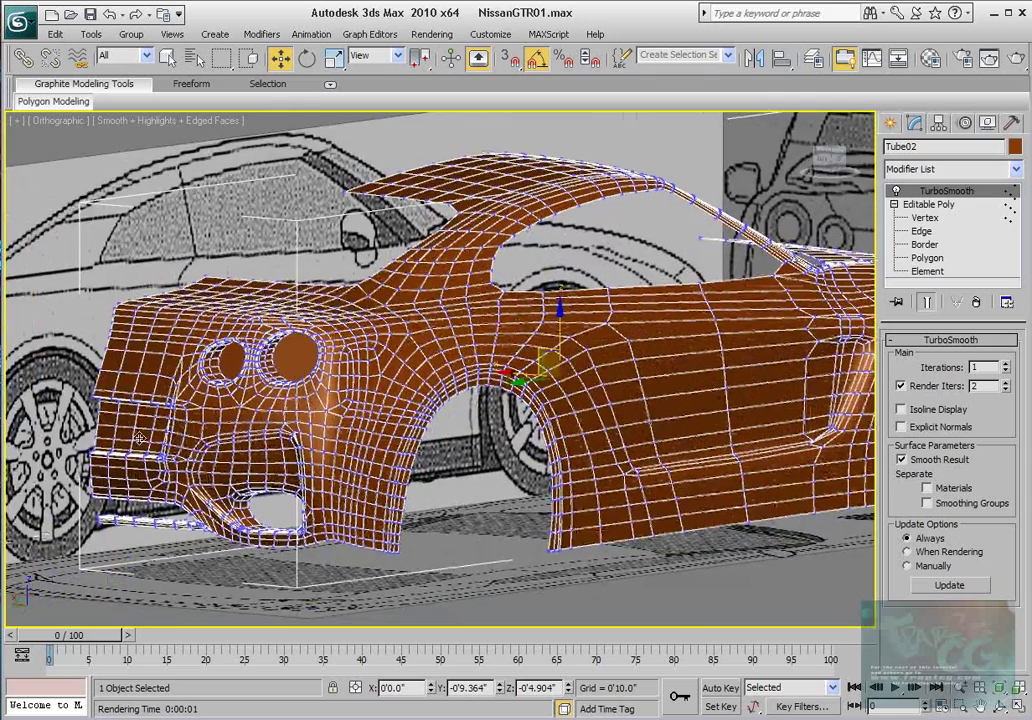
scroll(240, 371, "down", 3)
middle_click_drag(500, 435, 418, 437, "alt")
middle_click_drag(705, 438, 652, 434, "alt")
scroll(515, 412, "up", 3)
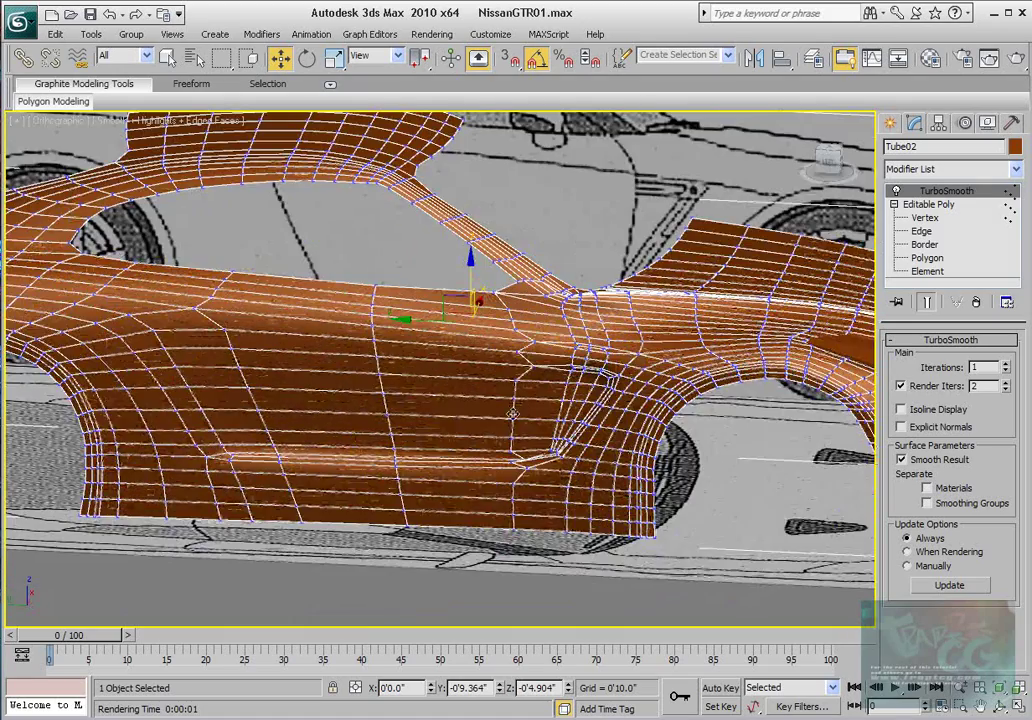
middle_click_drag(511, 412, 580, 400, "alt")
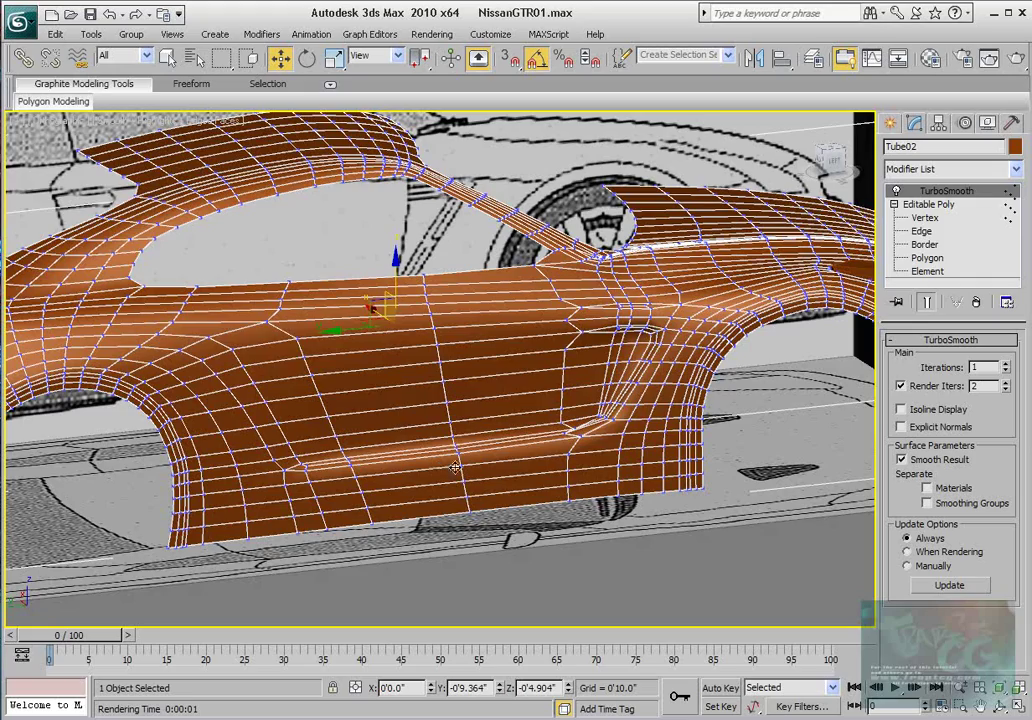
scroll(622, 402, "up", 2)
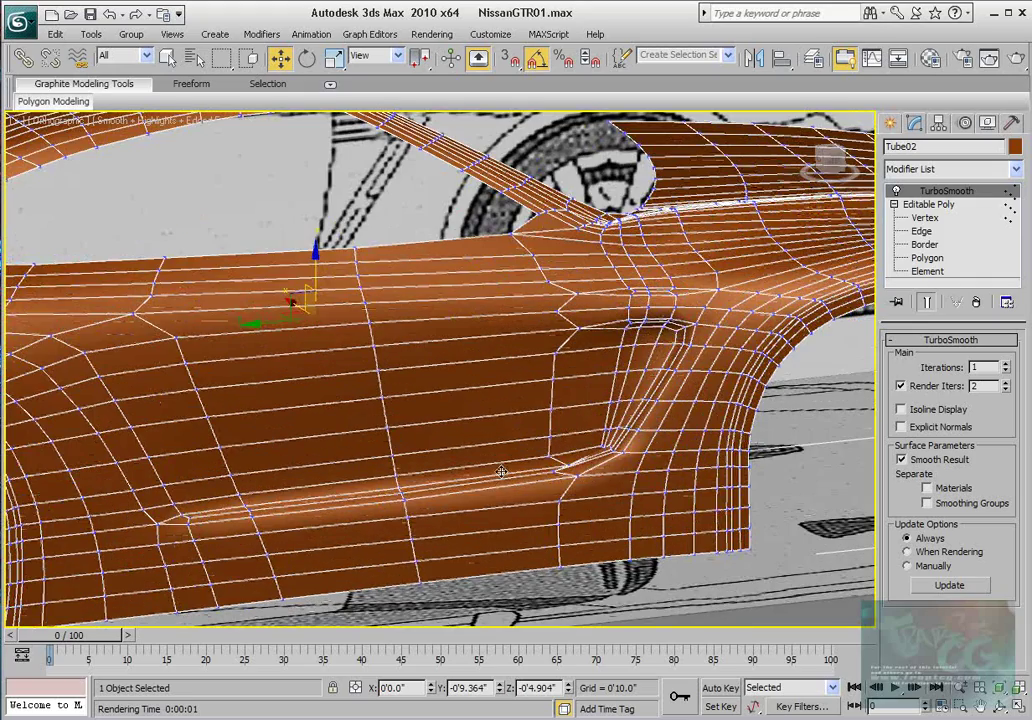
scroll(501, 472, "up", 2)
middle_click_drag(489, 444, 387, 422, "alt")
scroll(387, 421, "down", 3)
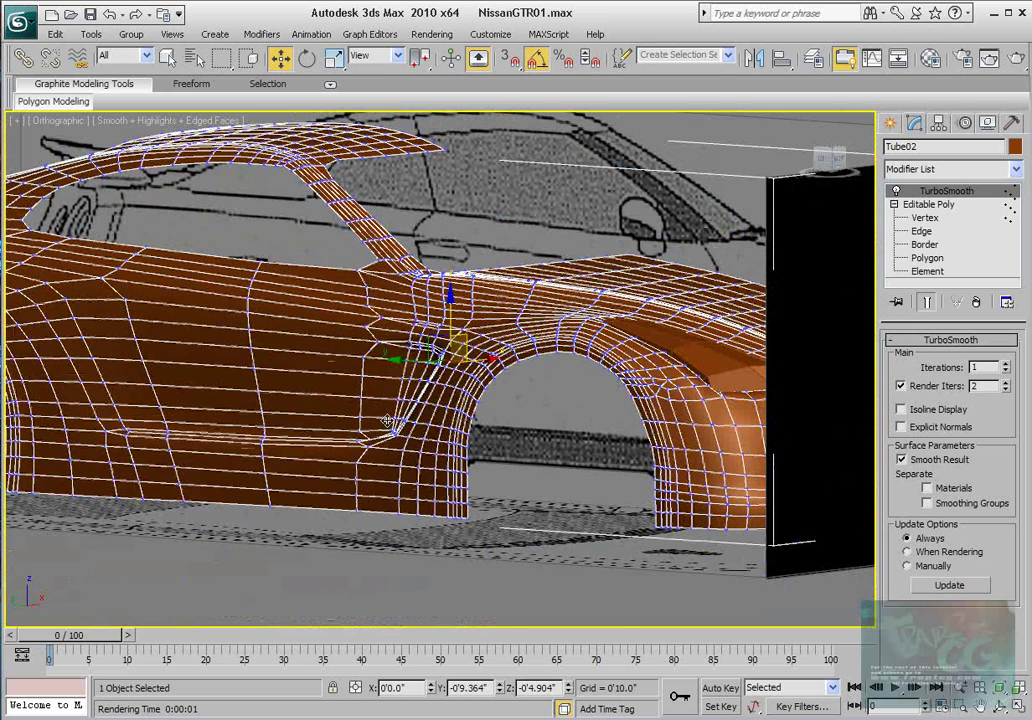